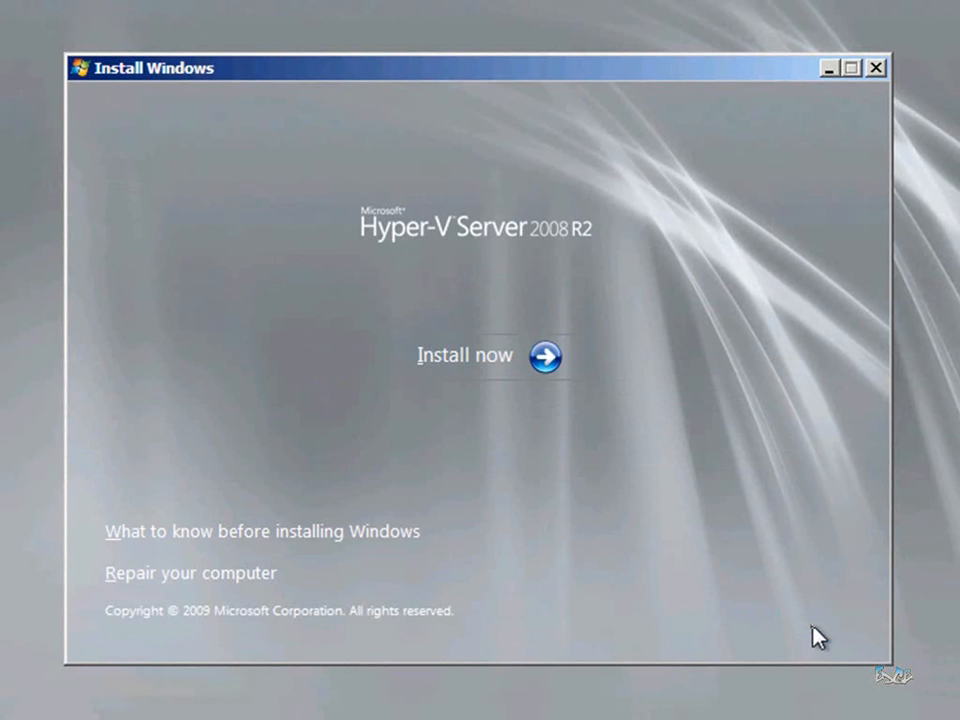
# Start a Custom (advanced) install of Hyper-V Server 2008 R2 with the license terms accepted
pyautogui.click(498, 370)
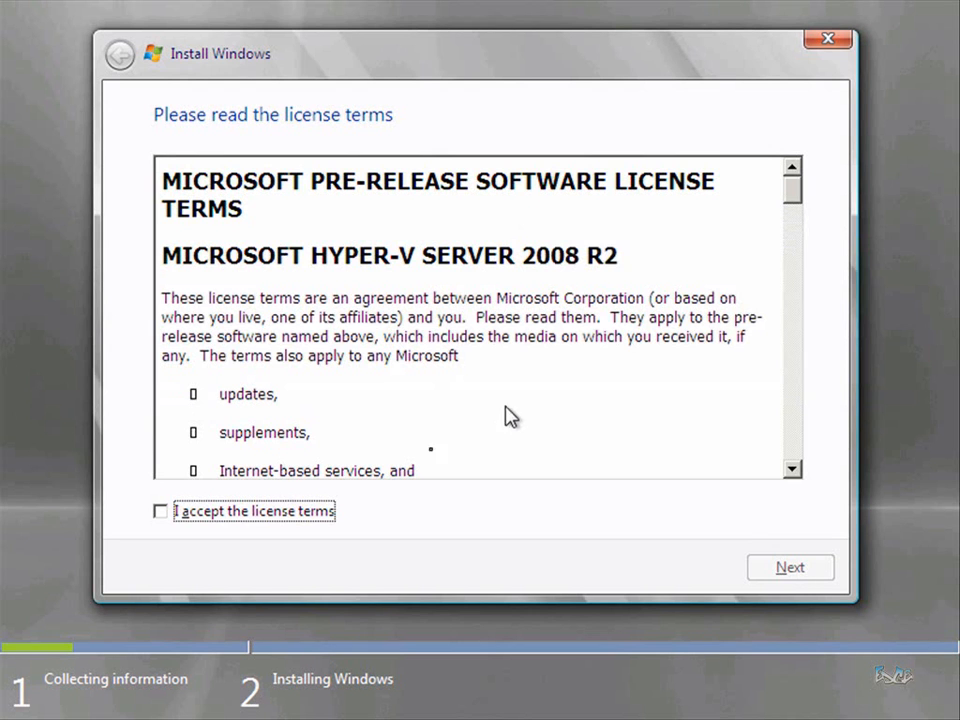
pyautogui.click(161, 514)
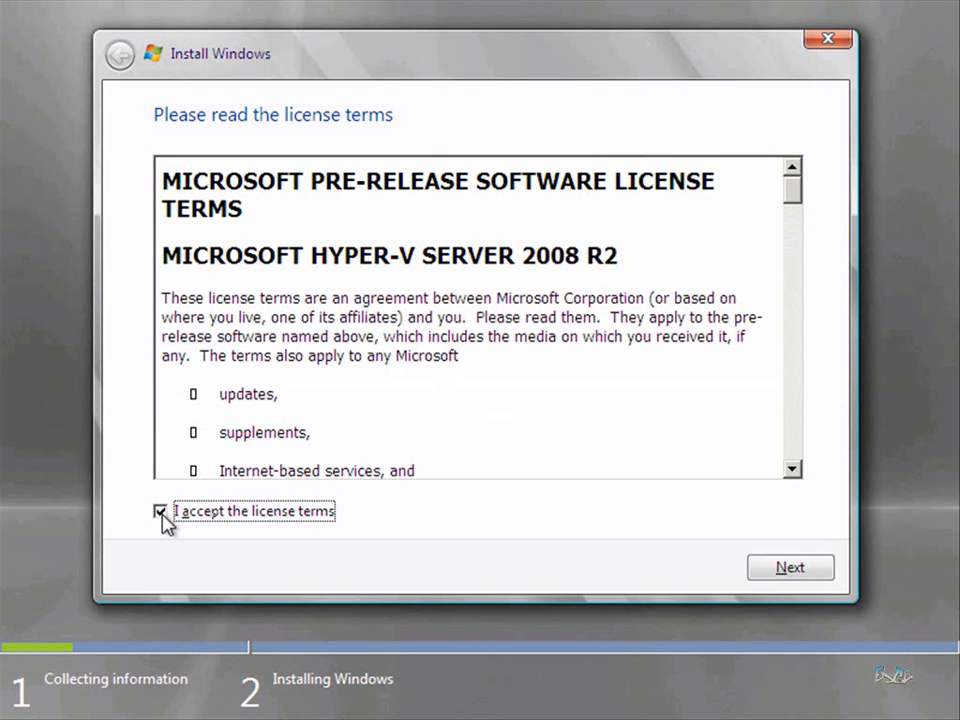
pyautogui.click(761, 570)
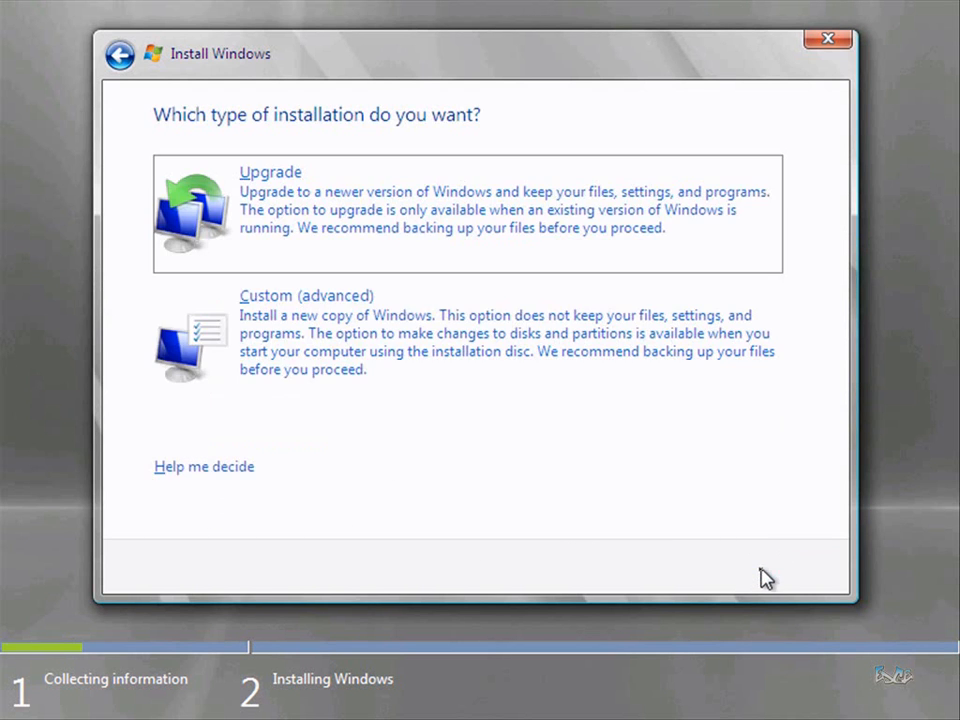
pyautogui.click(447, 370)
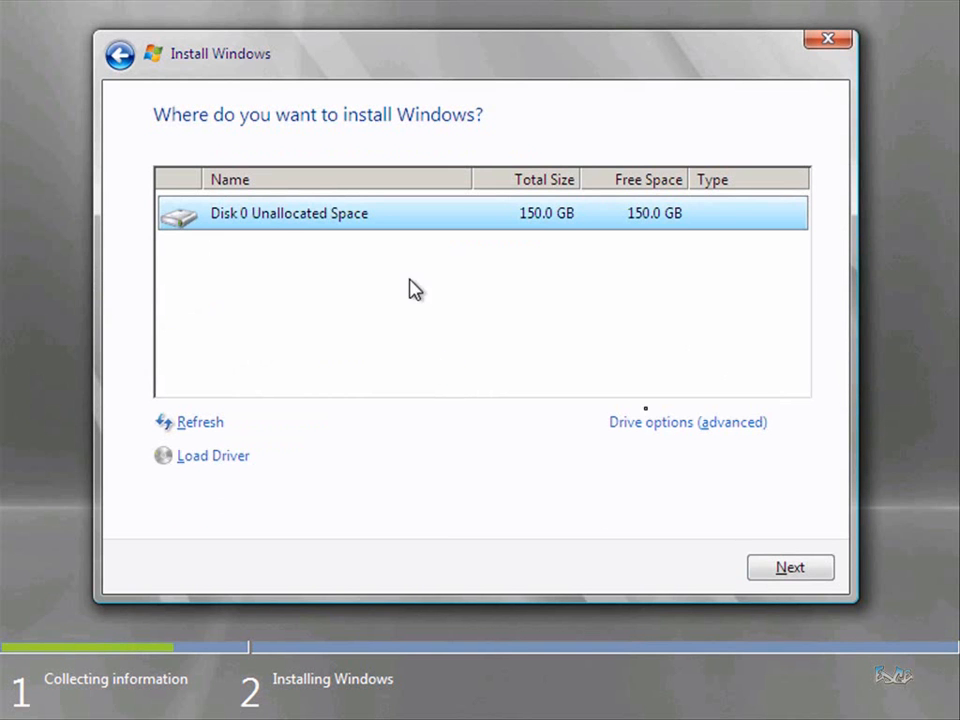
# Create a 75000 MB partition on Disk 0 and install Hyper-V Server onto Partition 2
pyautogui.click(664, 430)
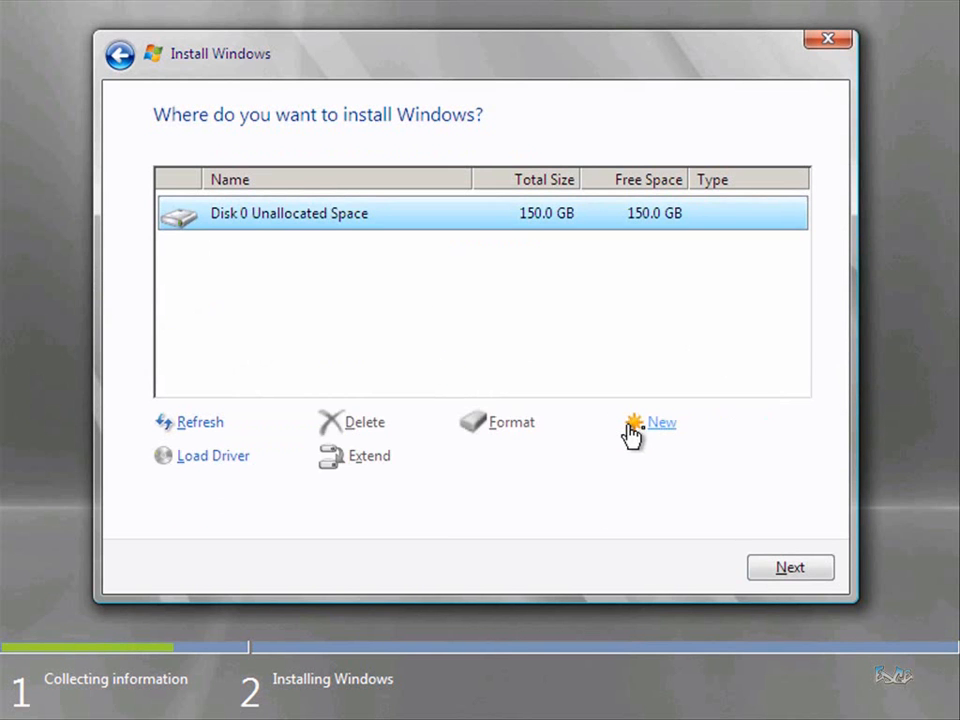
pyautogui.click(655, 430)
pyautogui.moveTo(590, 465); pyautogui.dragTo(505, 470)
pyautogui.write('75000')
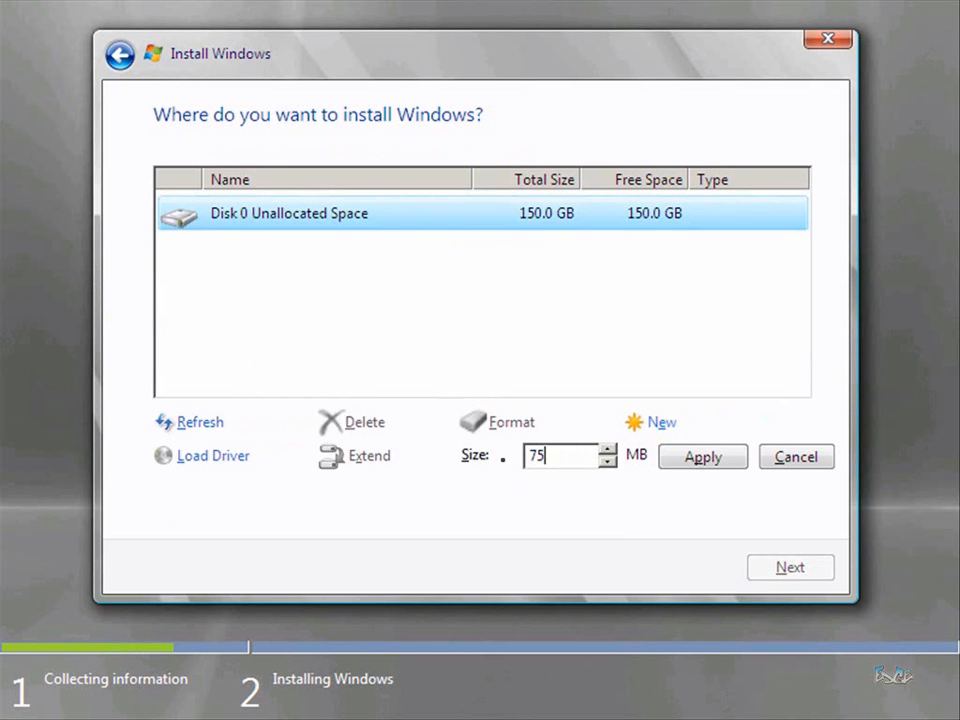
pyautogui.click(699, 465)
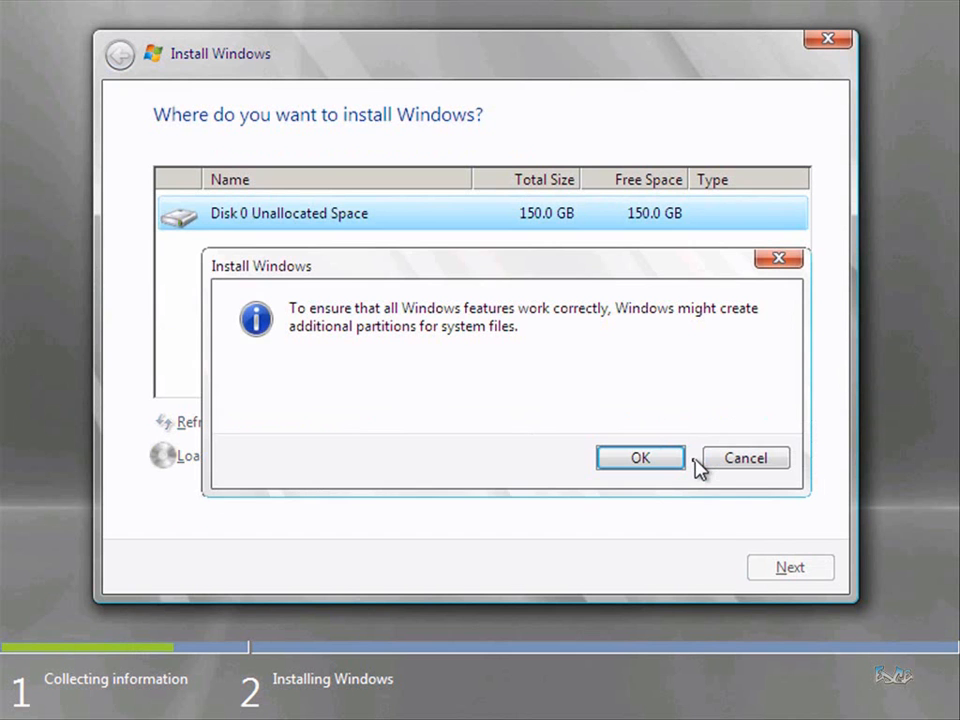
pyautogui.click(640, 458)
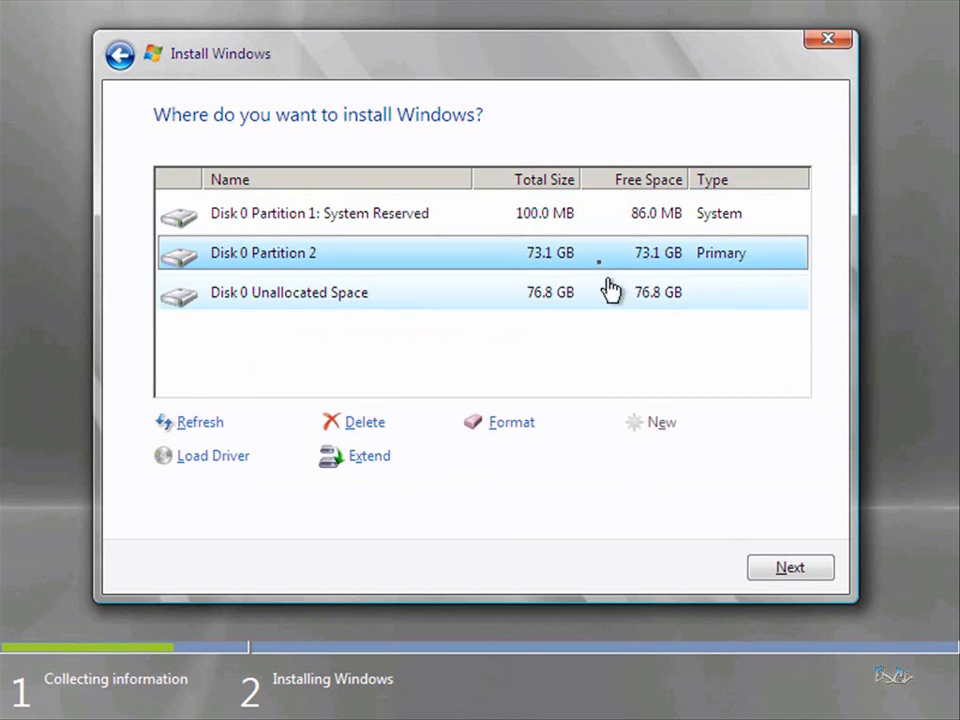
pyautogui.click(774, 568)
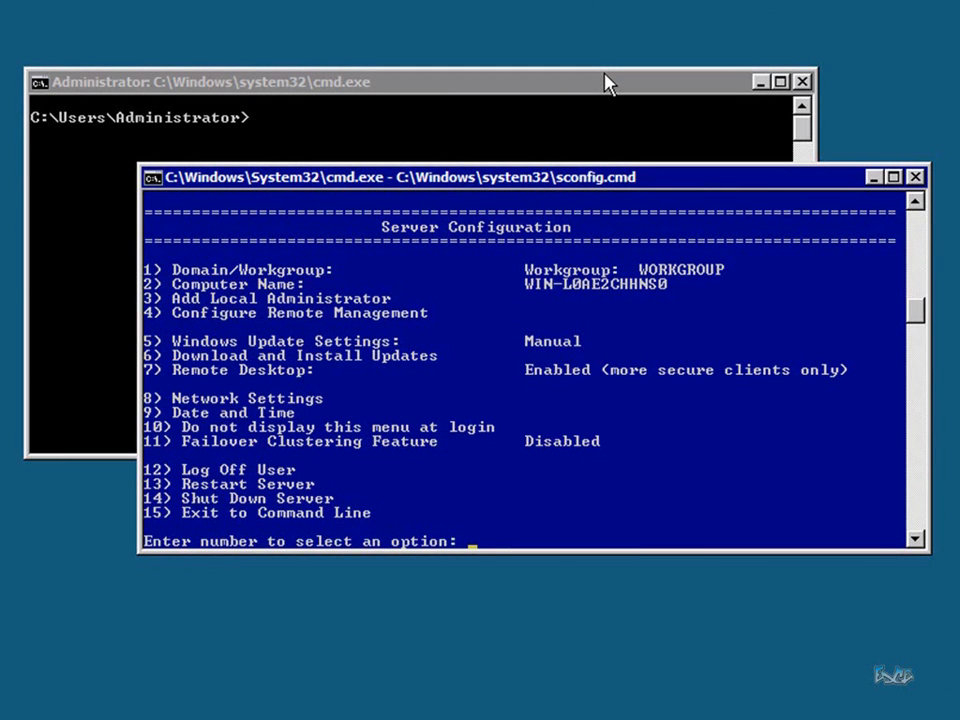
# Join Node 1 to the mcspirit domain using the domain admin account and password
pyautogui.write('1')
pyautogui.press('Return')
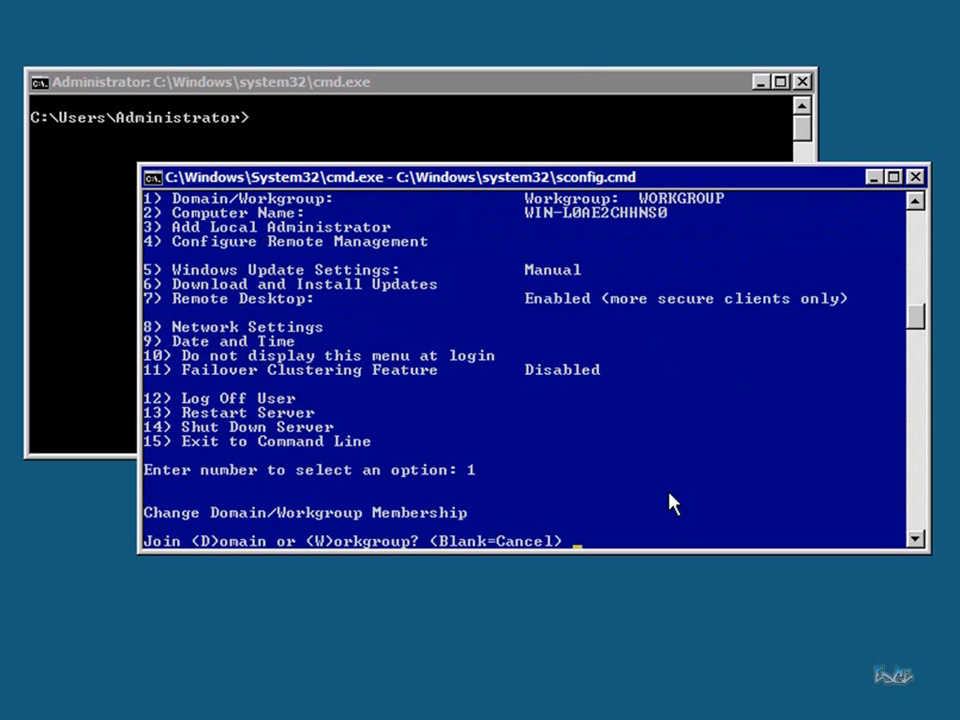
pyautogui.write('d')
pyautogui.press('Return')
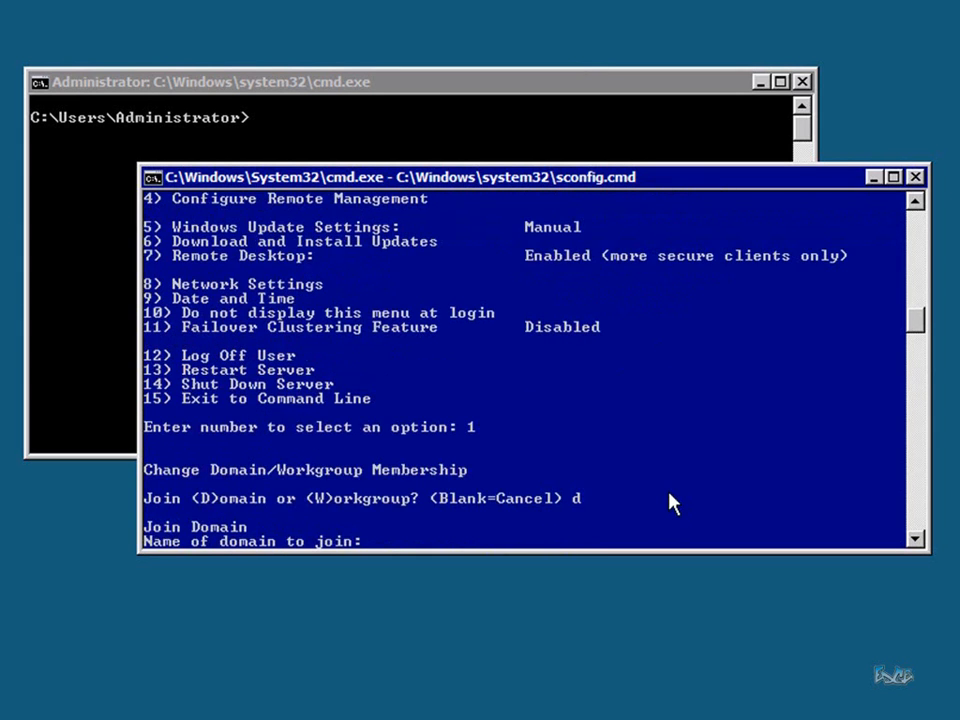
pyautogui.write('mcspirit')
pyautogui.press('Return')
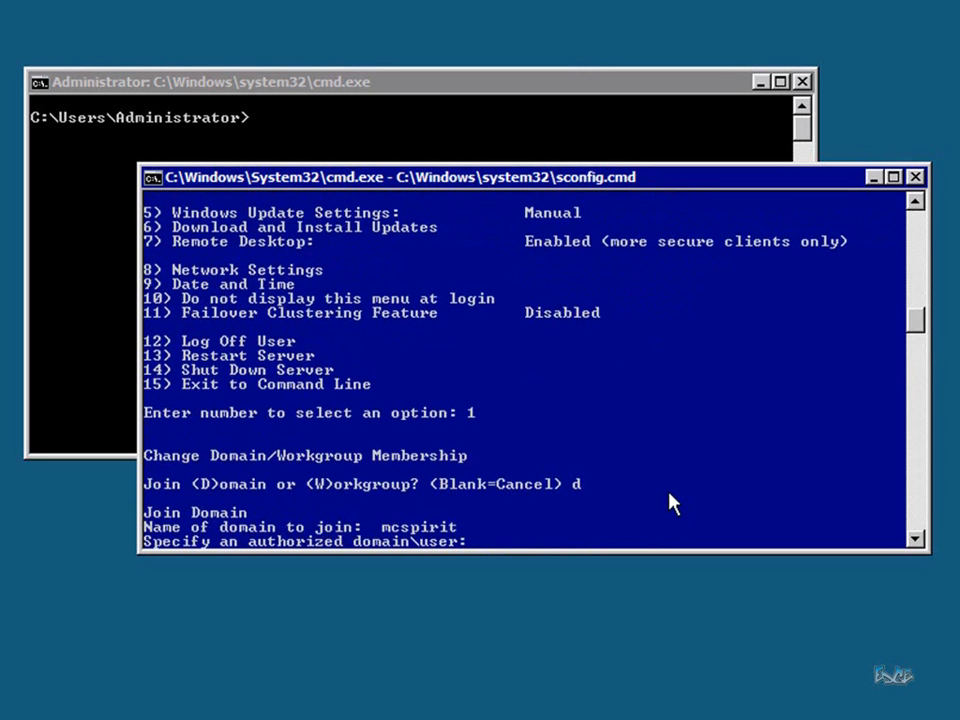
pyautogui.write('mcspirit\\mainadmin')
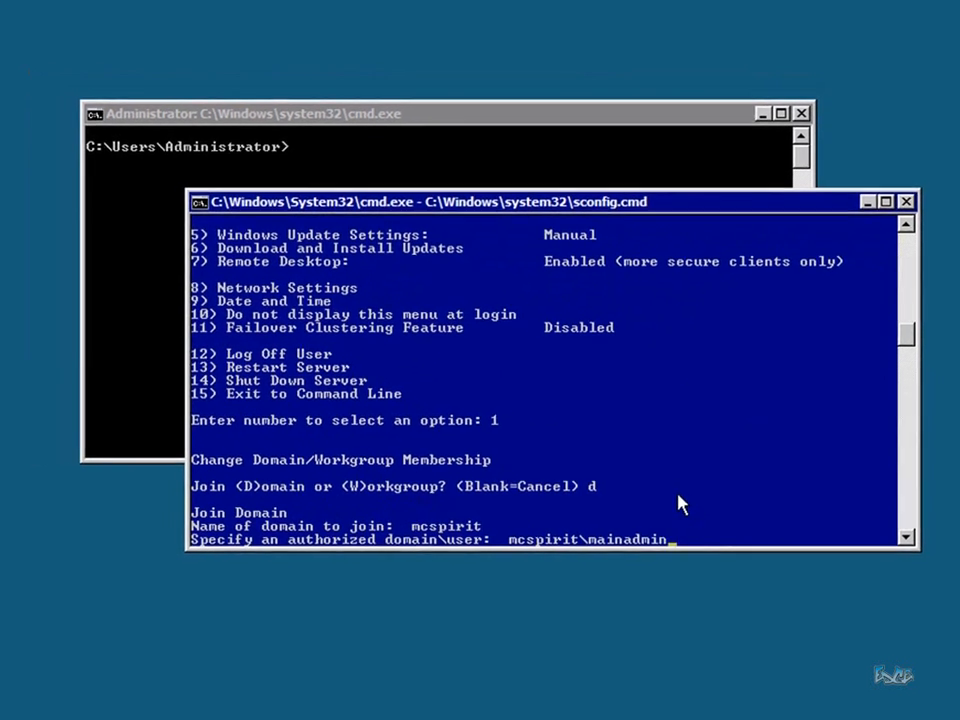
pyautogui.press('Return')
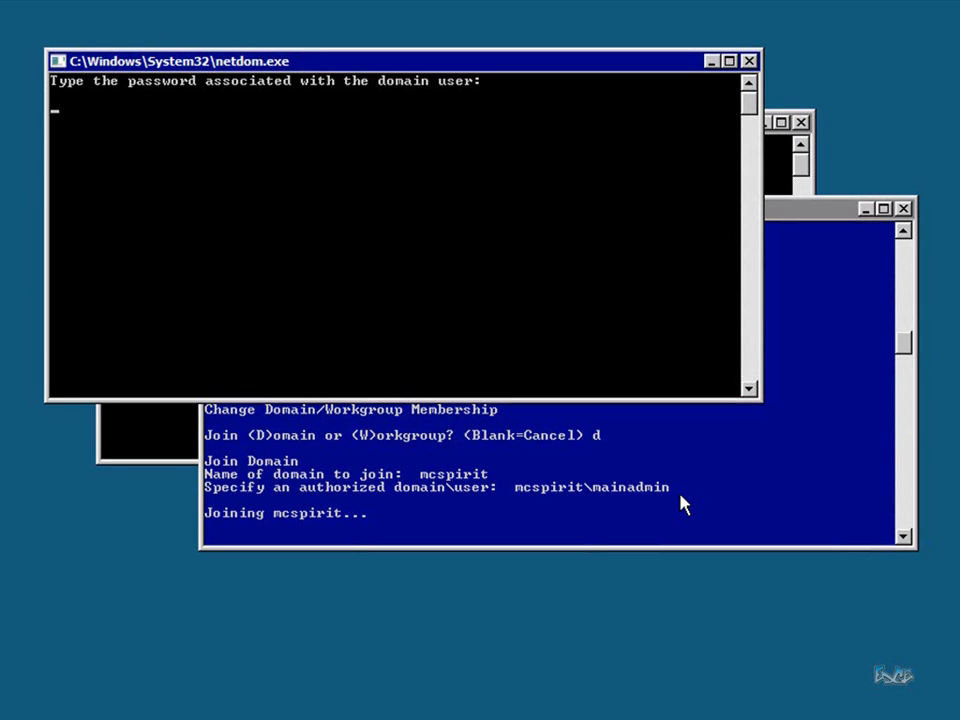
pyautogui.press('Return')
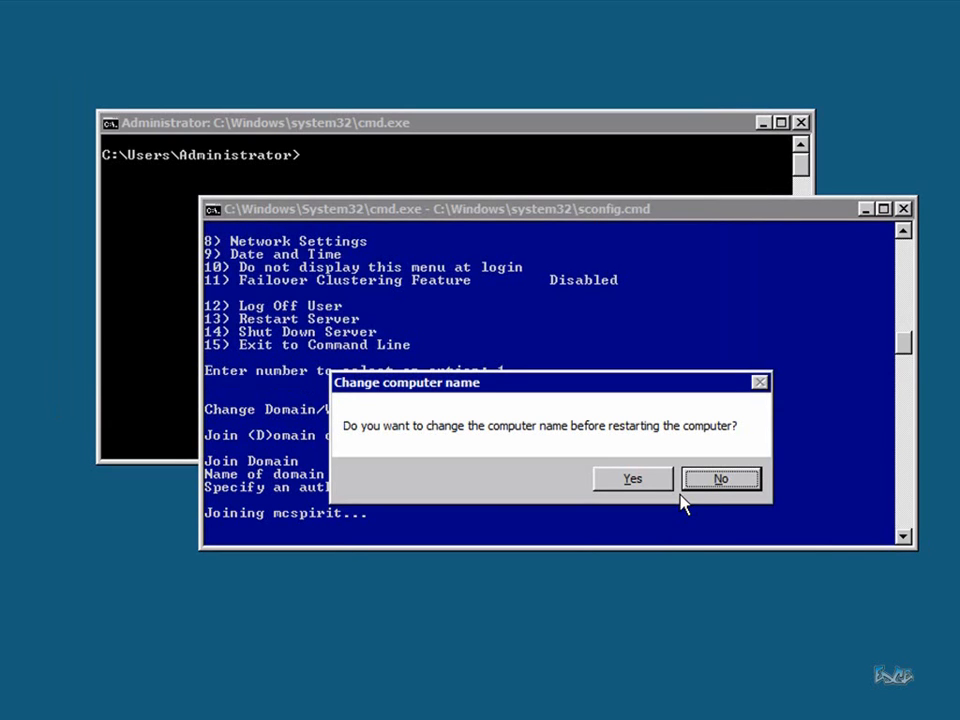
# Rename Node 1 to N1-HVS2008R2 with domain credentials and restart it
pyautogui.click(661, 487)
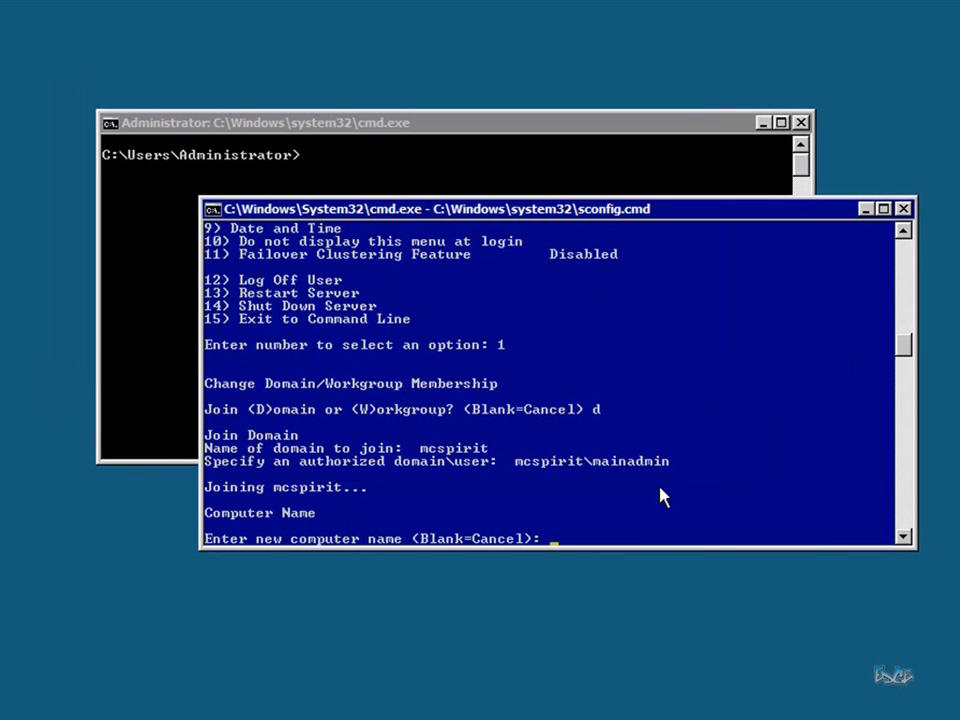
pyautogui.write('N1-HVS2008R2')
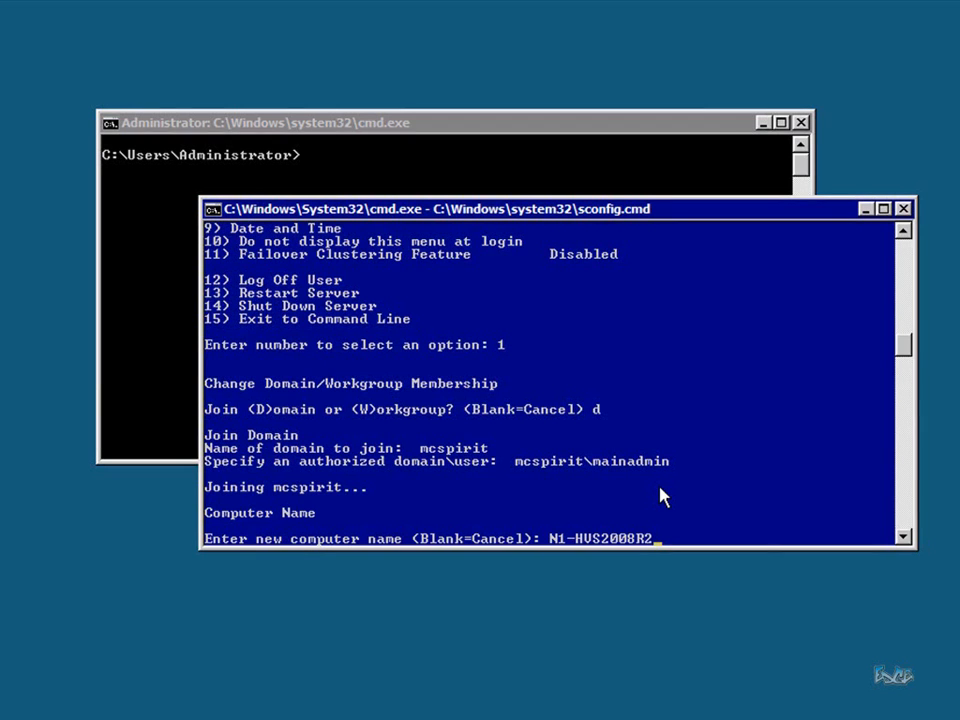
pyautogui.press('Return')
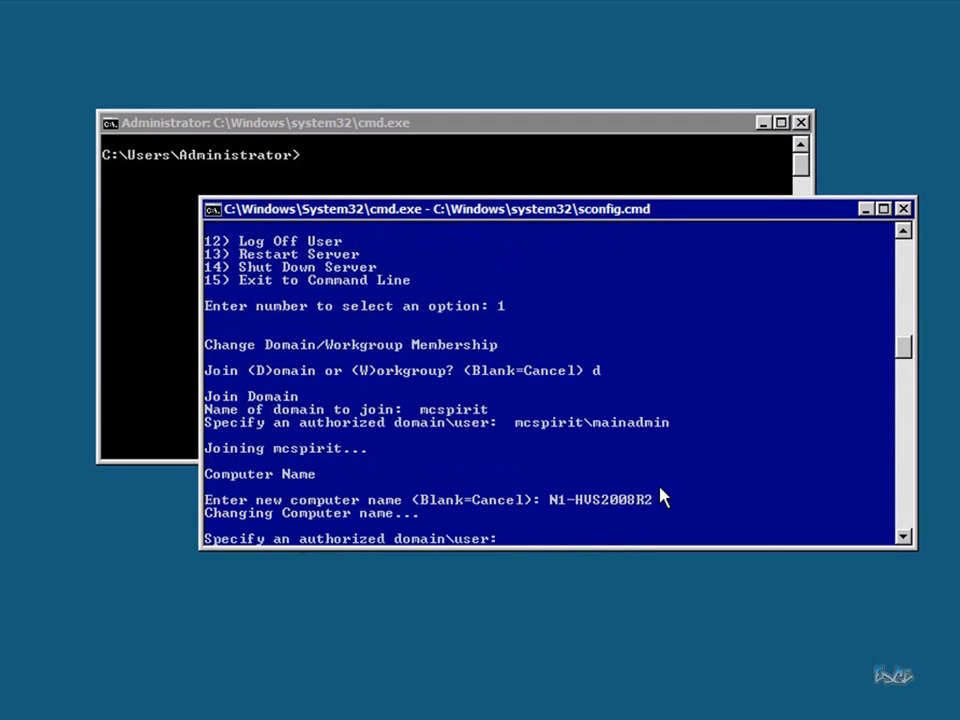
pyautogui.write('mcspirit\\mainadmin')
pyautogui.press('Return')
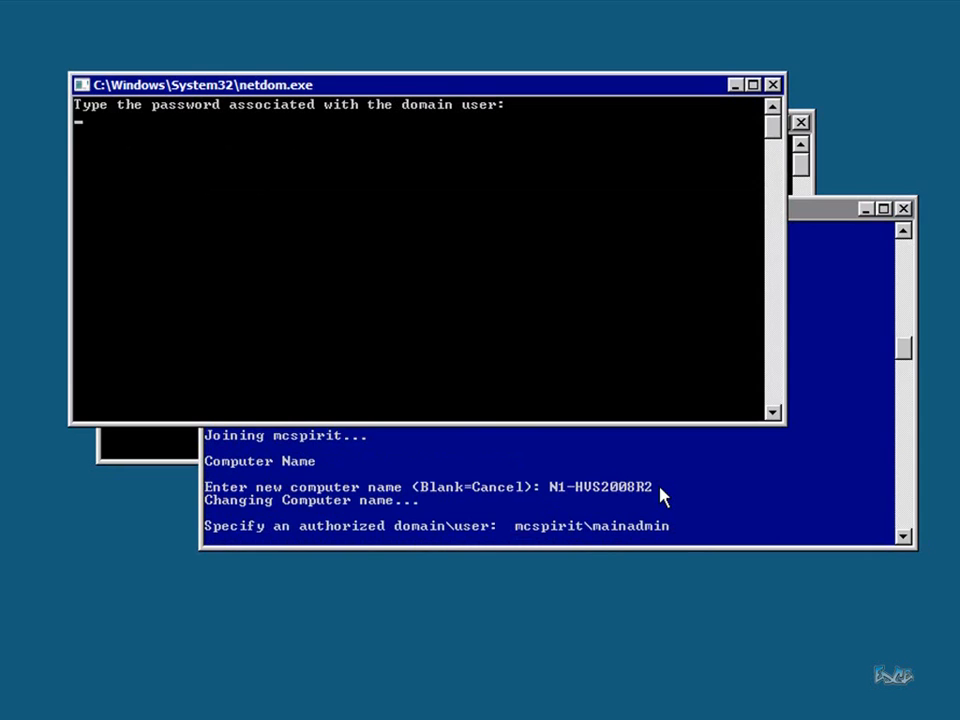
pyautogui.press('Return')
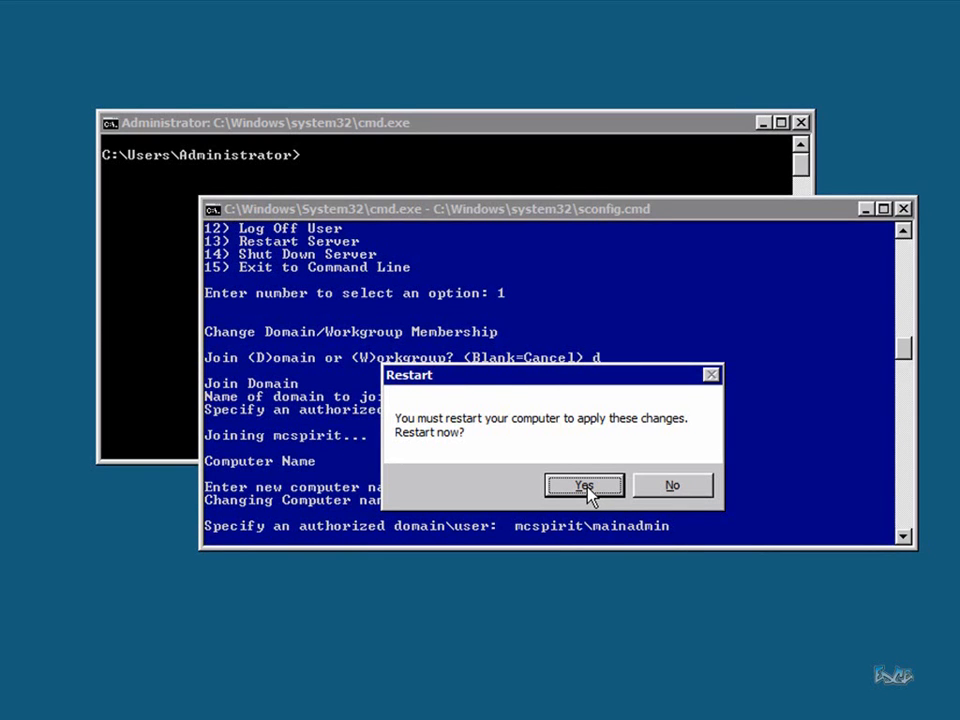
pyautogui.click(585, 486)
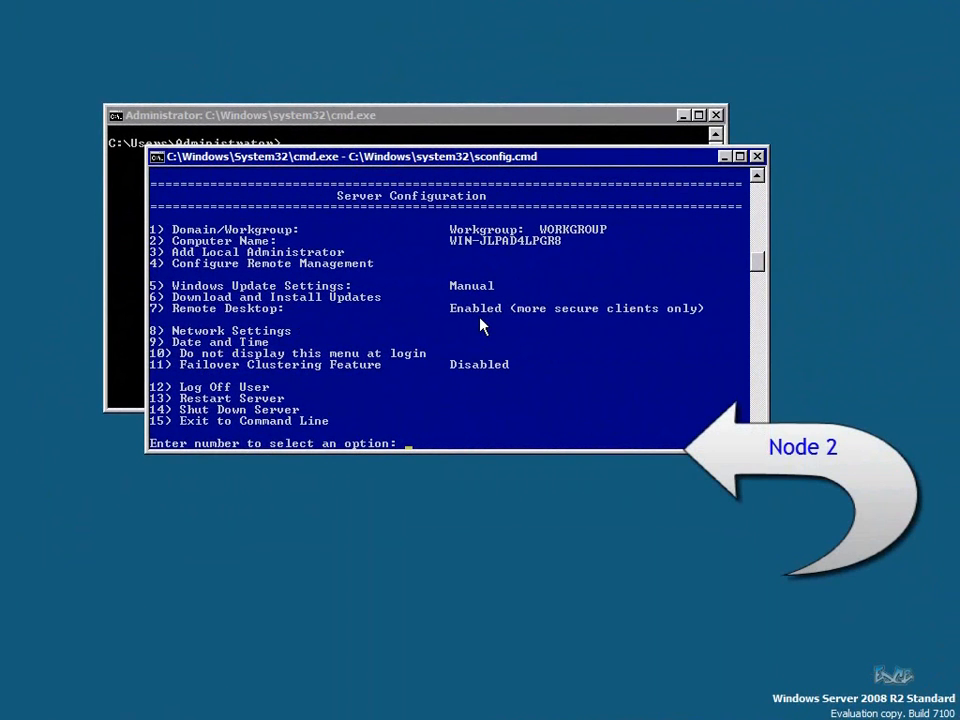
# Join Node 2 to the mcspirit domain using the domain admin account and password
pyautogui.write('1')
pyautogui.press('Return')
pyautogui.write('d')
pyautogui.press('Return')
pyautogui.write('mcspirit')
pyautogui.press('Return')
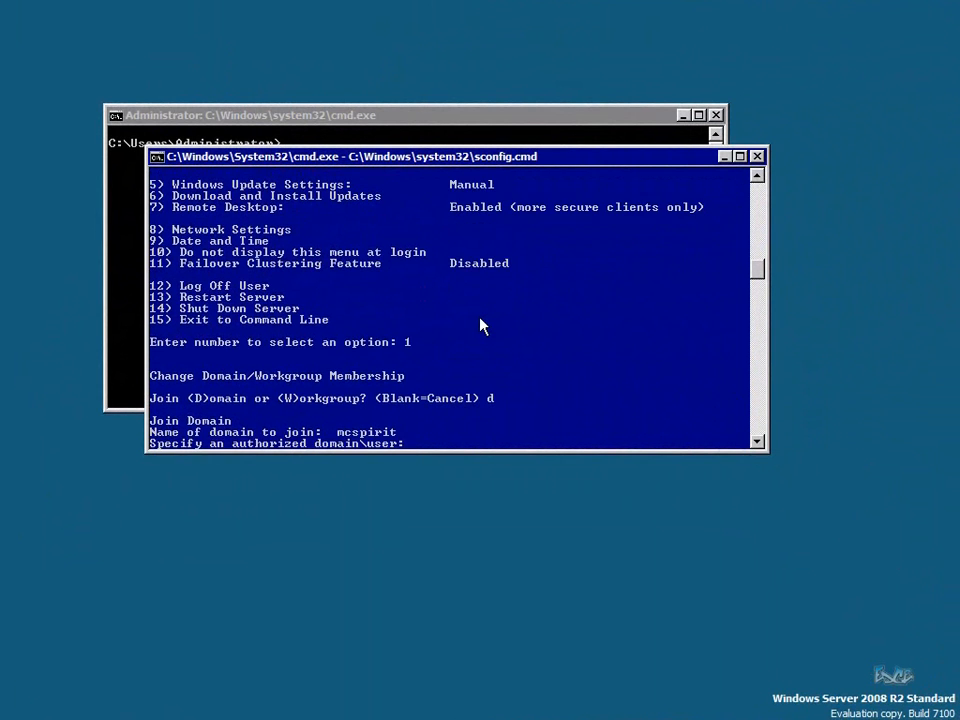
pyautogui.write('mcspirit\\mainadmin')
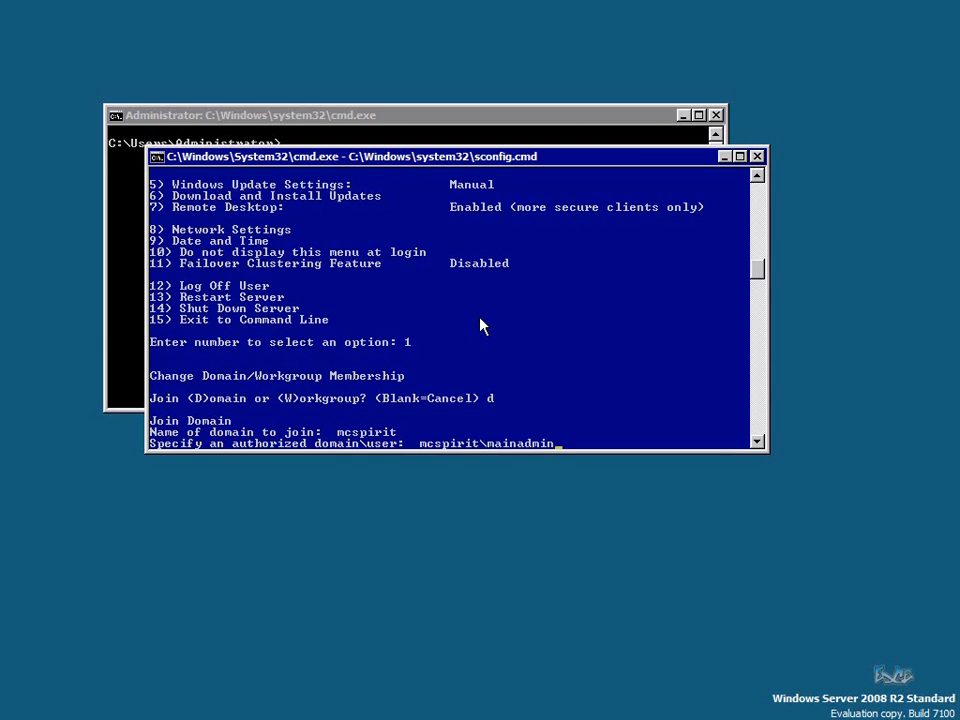
pyautogui.press('Return')
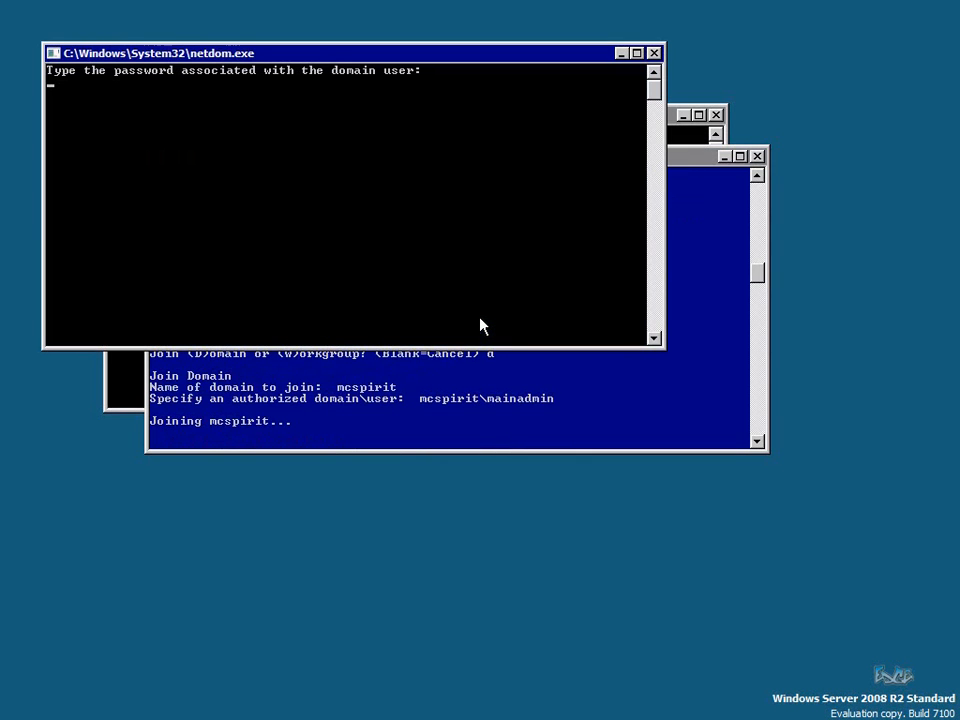
pyautogui.press('Return')
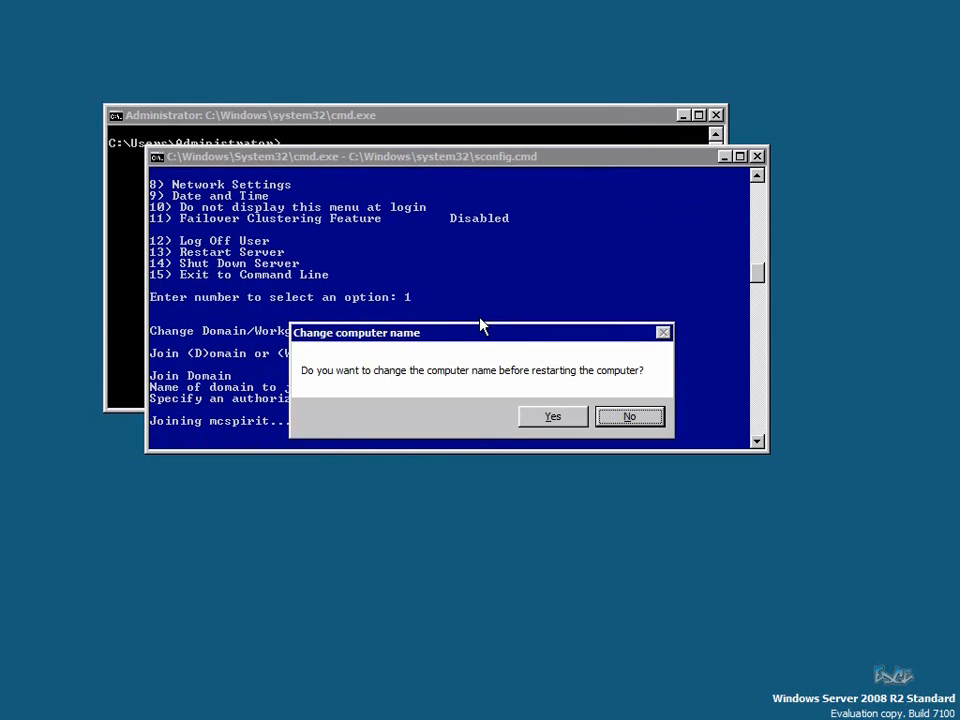
# Rename Node 2 to N2-HVS2008R2 with domain credentials and restart it
pyautogui.click(554, 420)
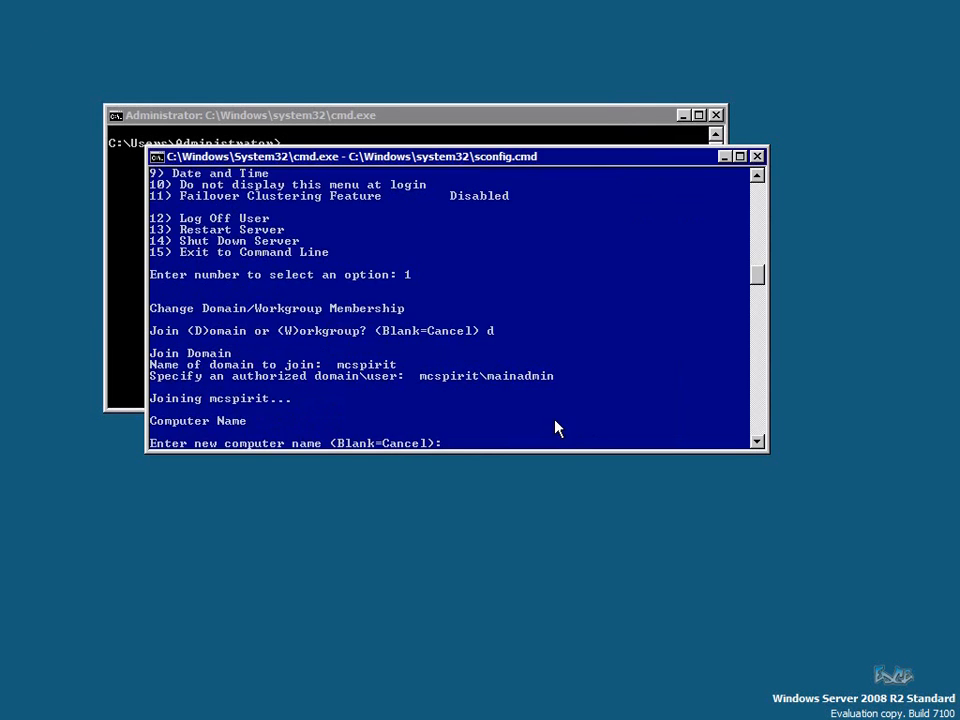
pyautogui.write('N2-HVS2008R')
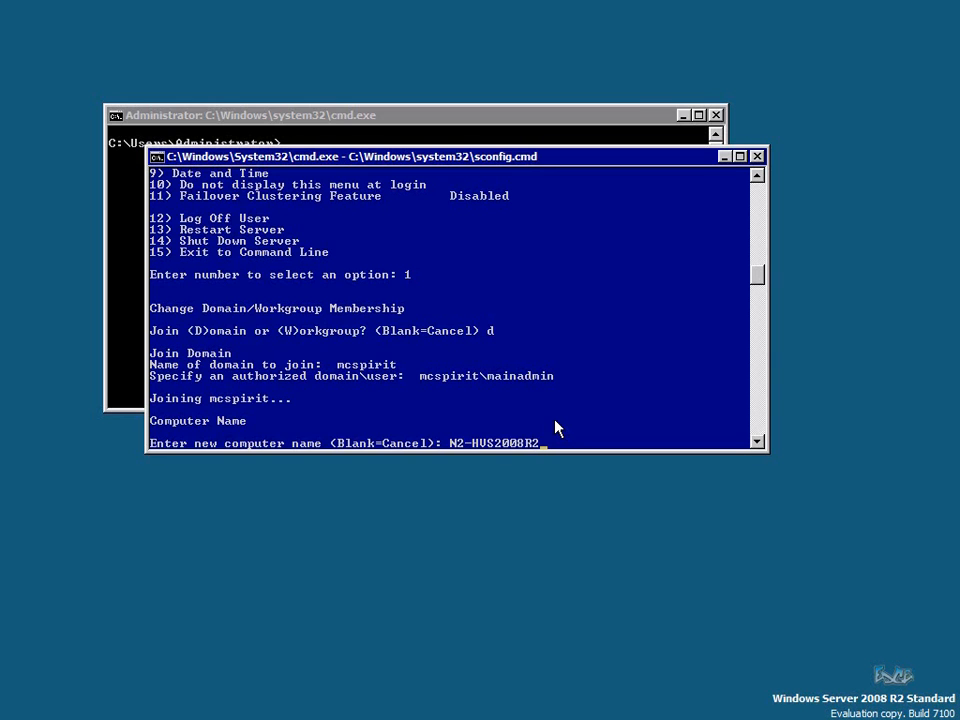
pyautogui.write('2')
pyautogui.press('Return')
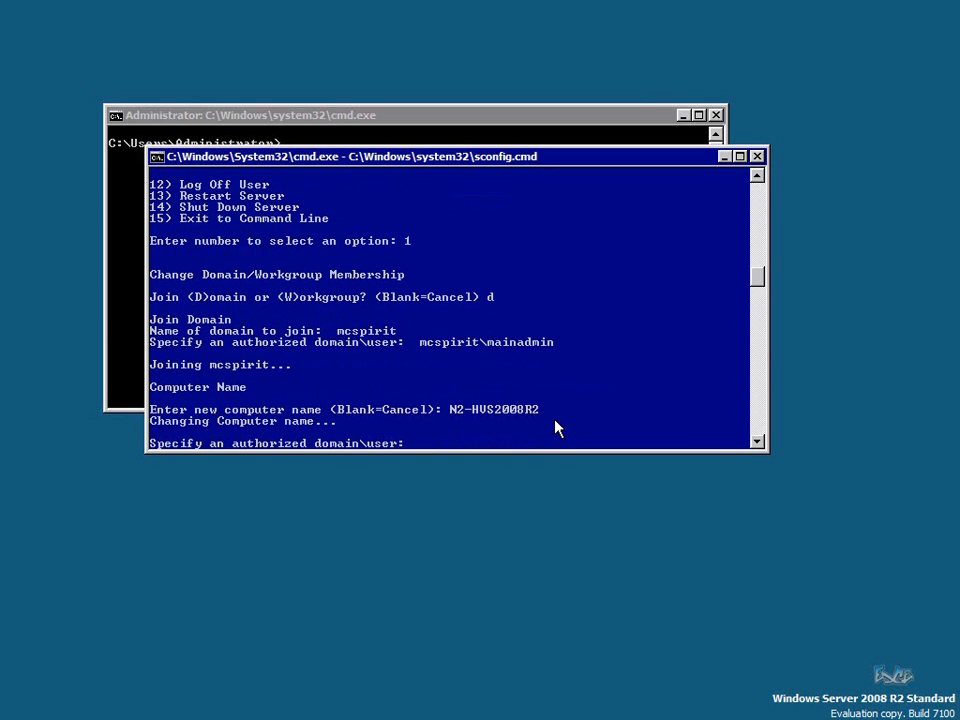
pyautogui.write('mcspirit\\mainadmin')
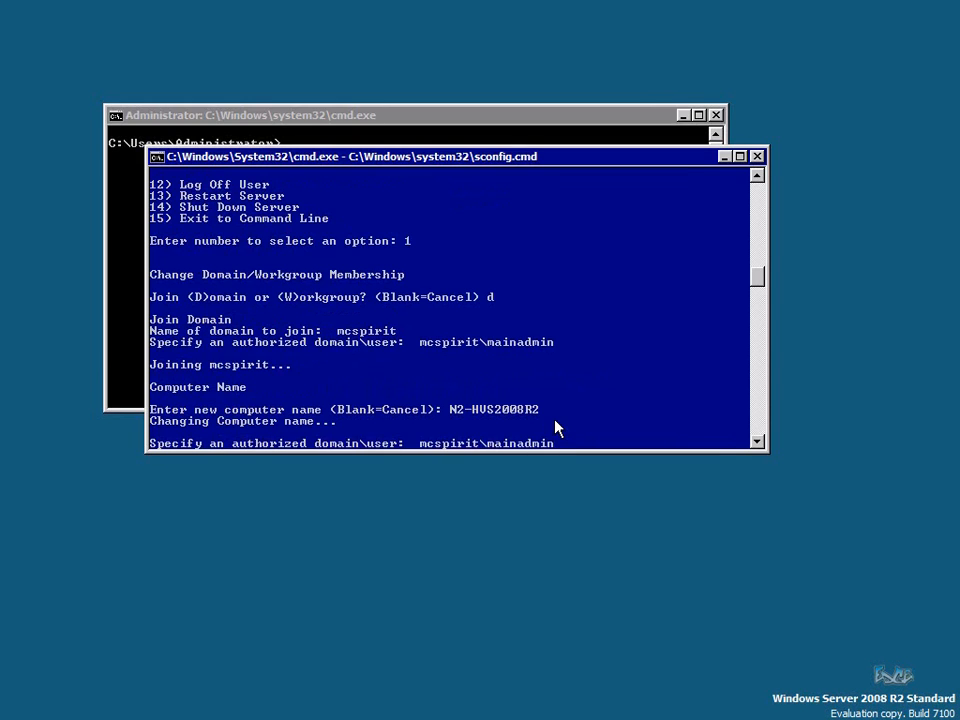
pyautogui.press('Return')
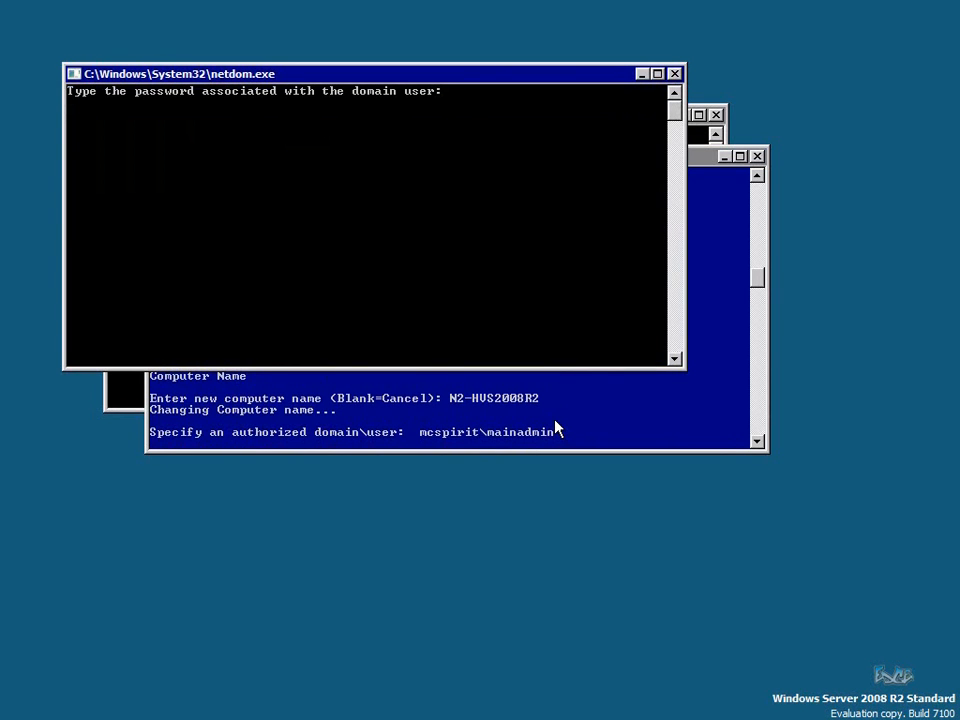
pyautogui.press('Return')
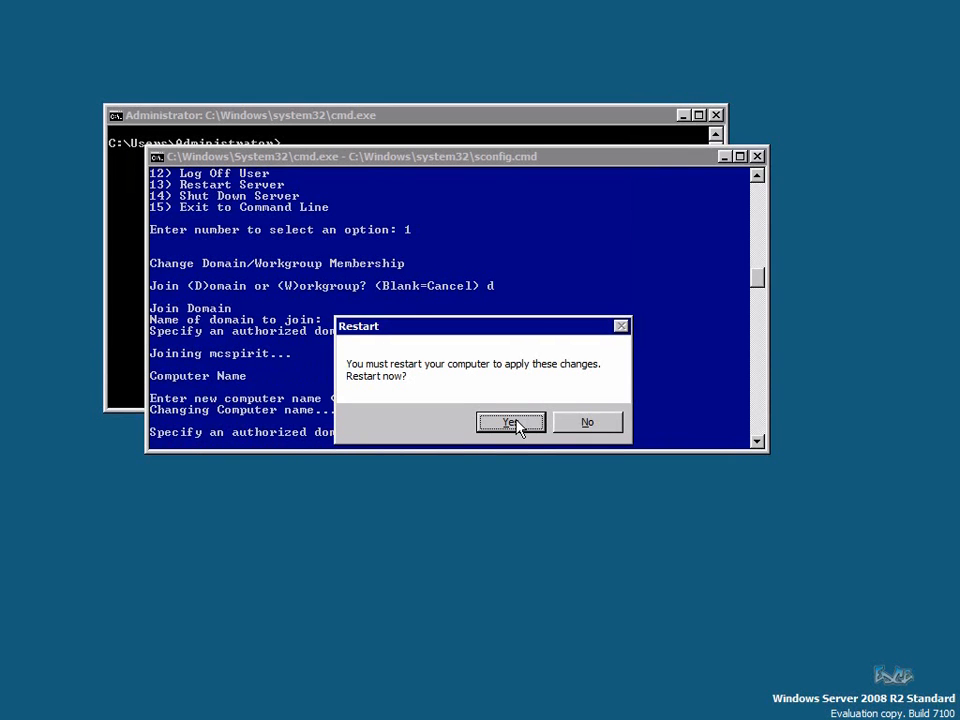
pyautogui.click(517, 424)
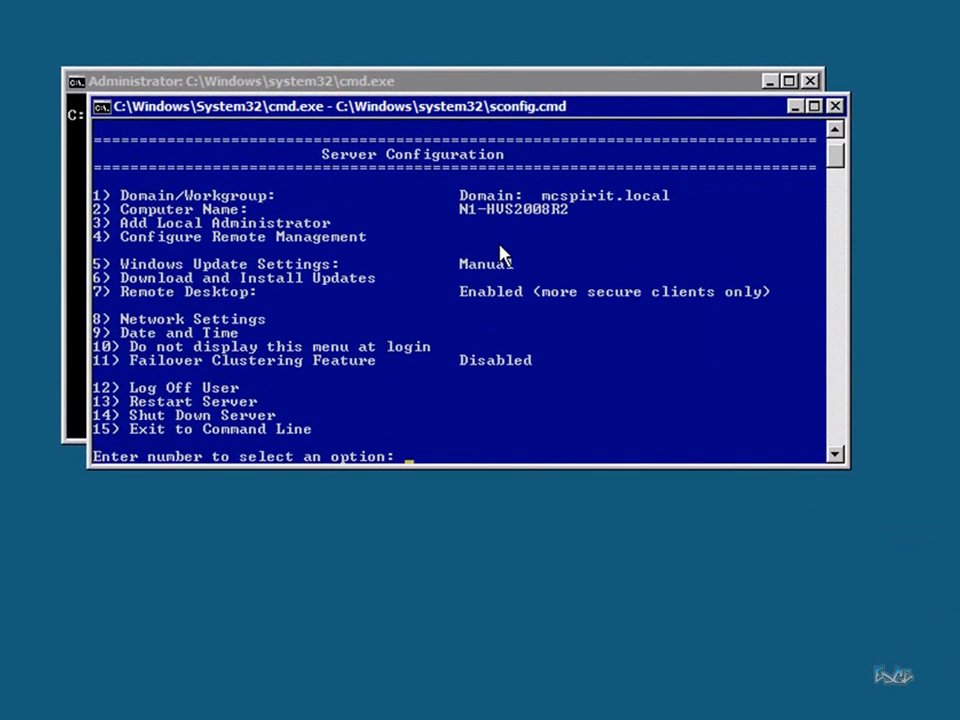
# Add the mcspirit domain admin account to Node 1's local Administrators, then show Remote Management options
pyautogui.write('3')
pyautogui.press('Return')
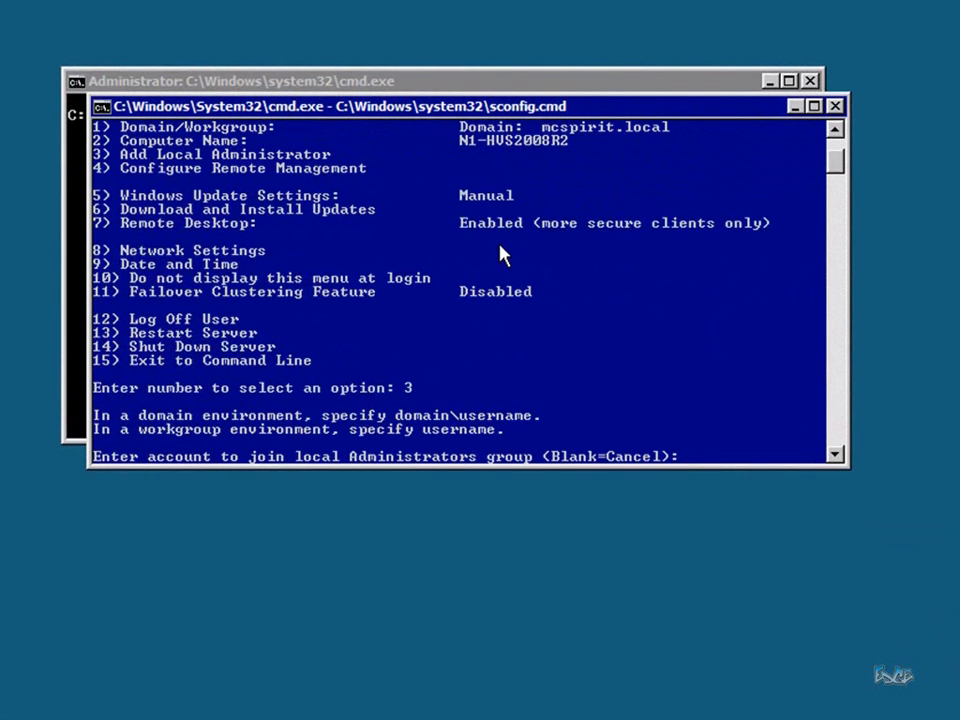
pyautogui.write('m')
pyautogui.press('BackSpace')
pyautogui.write('mcspirit\\mainadmin')
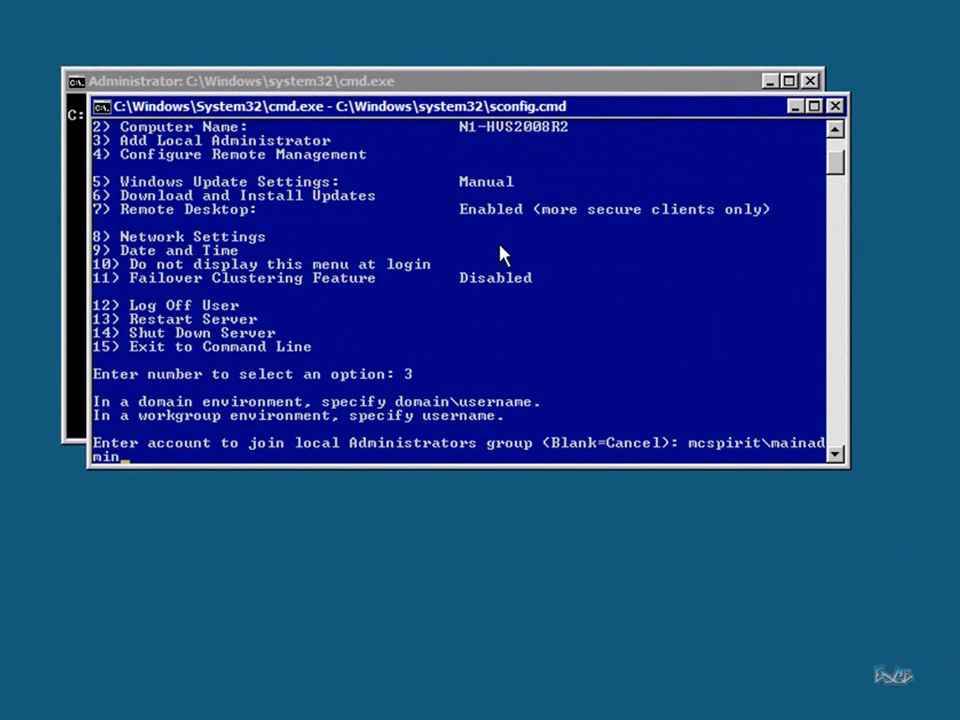
pyautogui.press('Return')
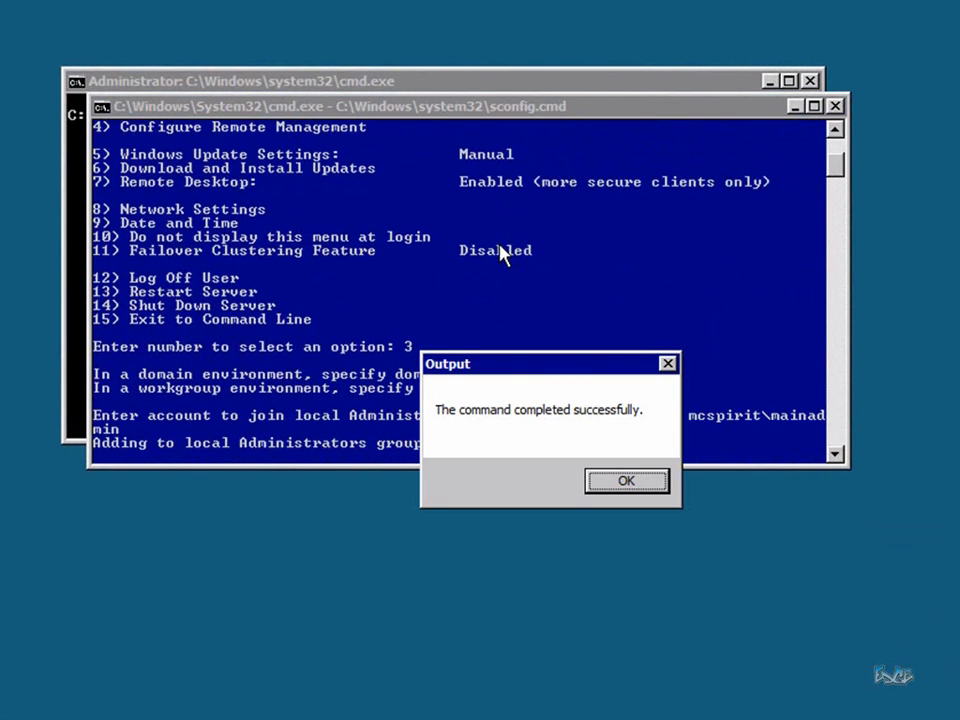
pyautogui.press('Return')
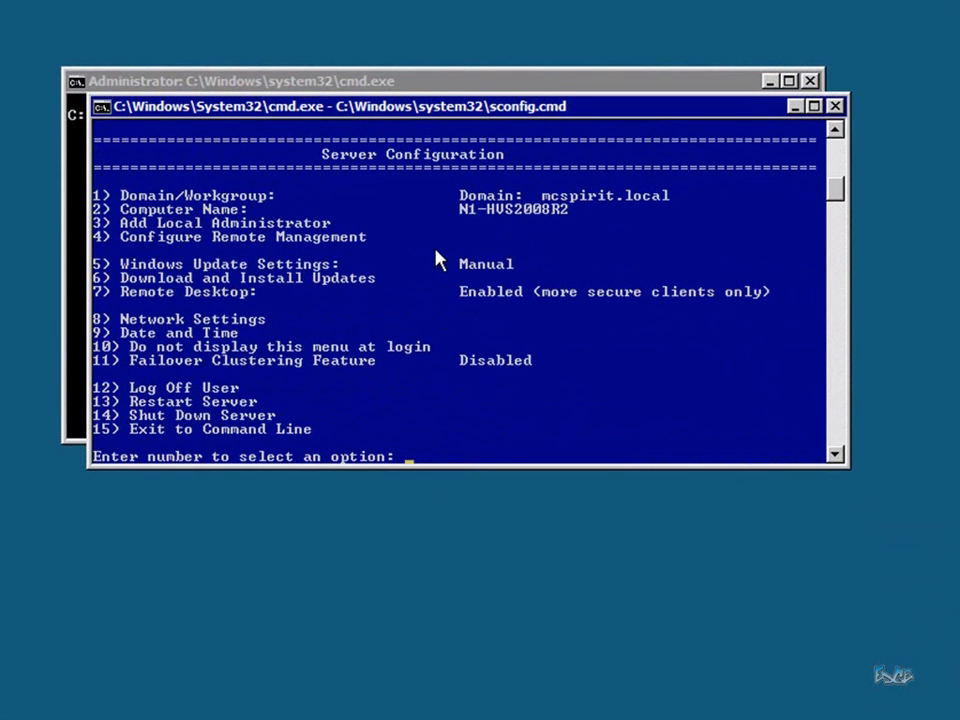
pyautogui.write('4')
pyautogui.press('Return')
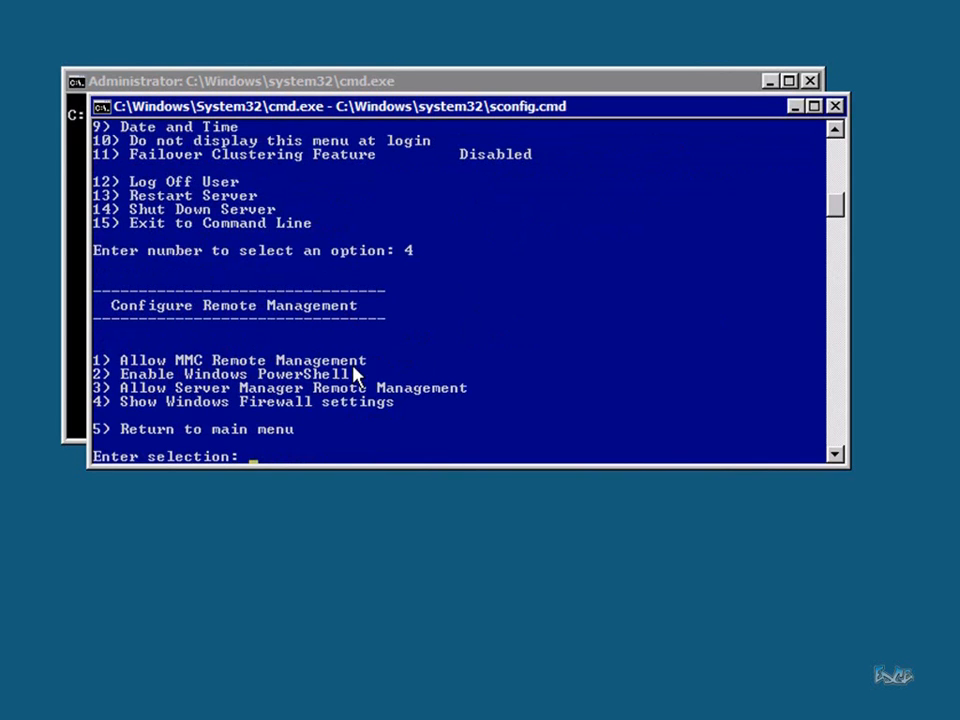
# Allow MMC Remote Management on Node 1 and go back to the main sconfig menu
pyautogui.write('1')
pyautogui.press('Return')
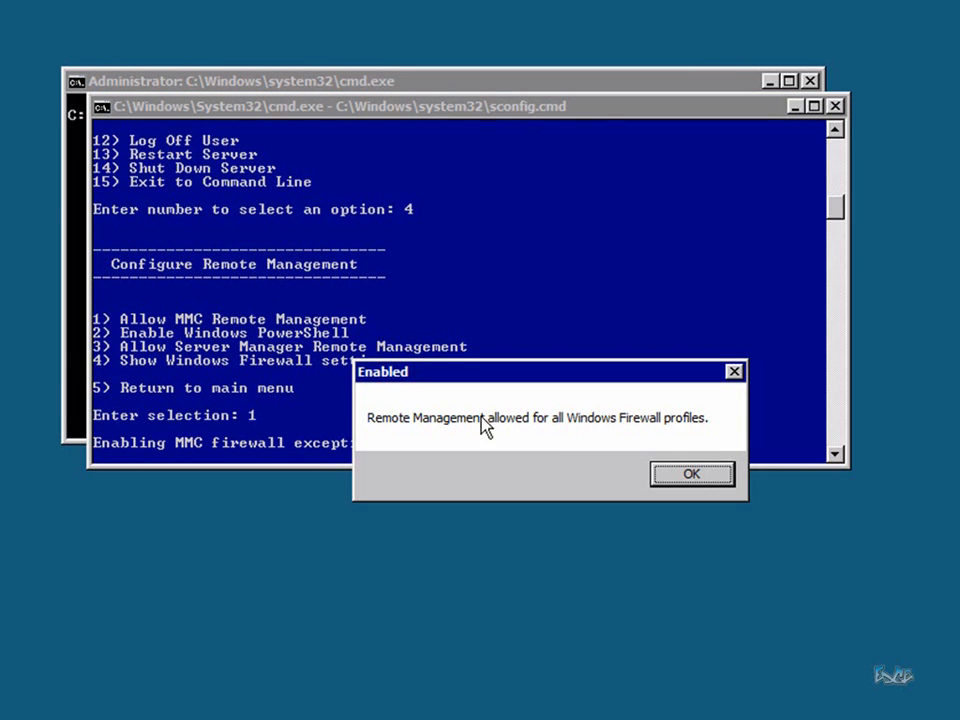
pyautogui.click(672, 470)
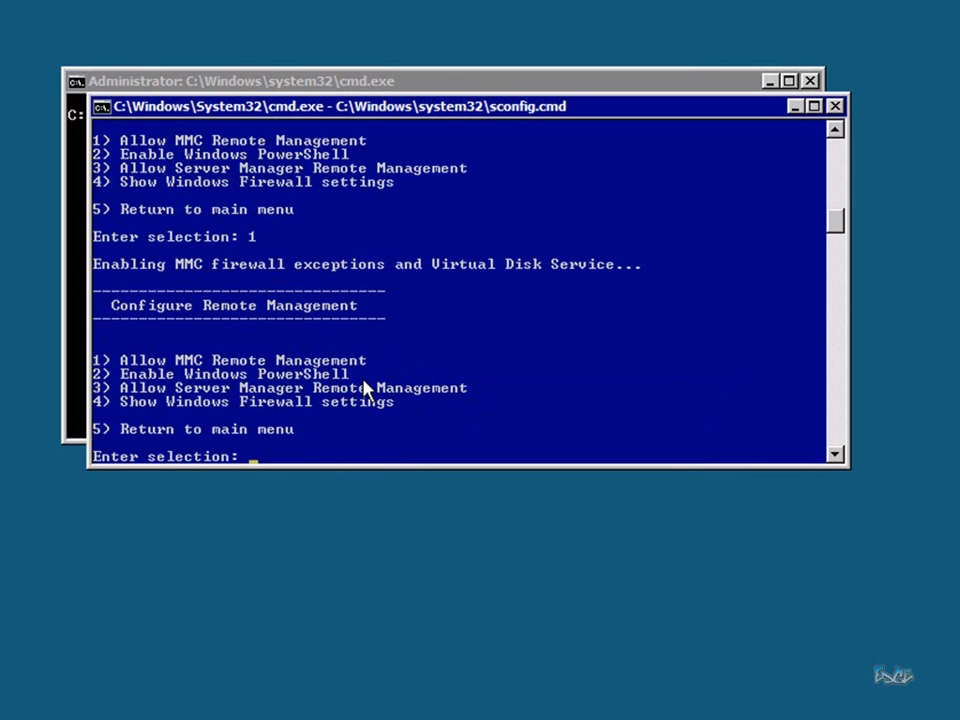
pyautogui.write('5')
pyautogui.press('Return')
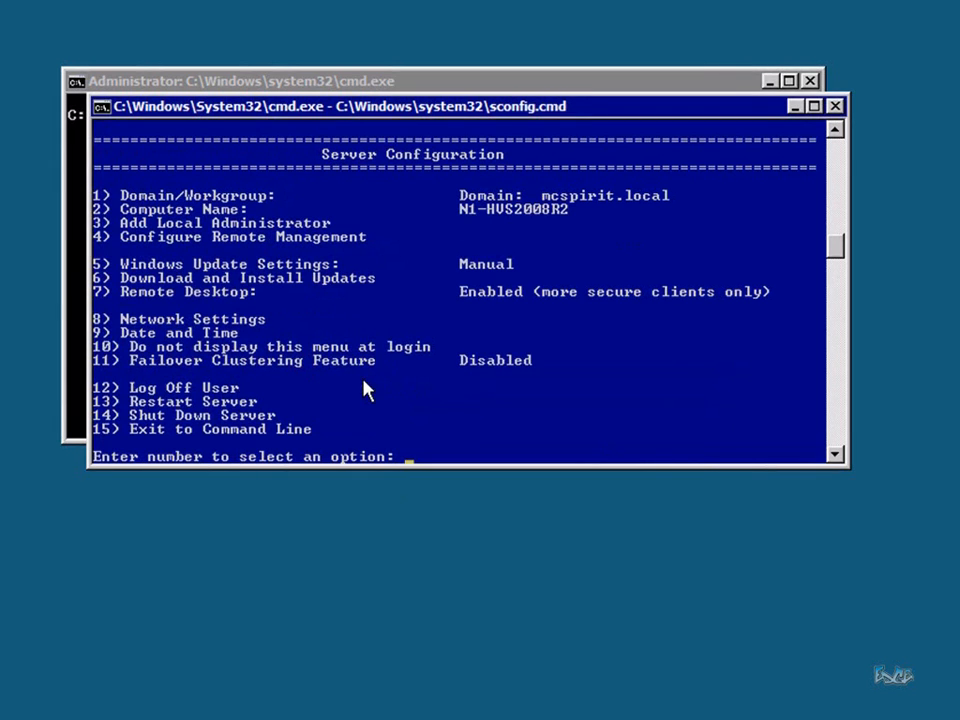
# Set Node 1's Windows Update setting to Automatic
pyautogui.write('5')
pyautogui.press('Return')
pyautogui.write('a')
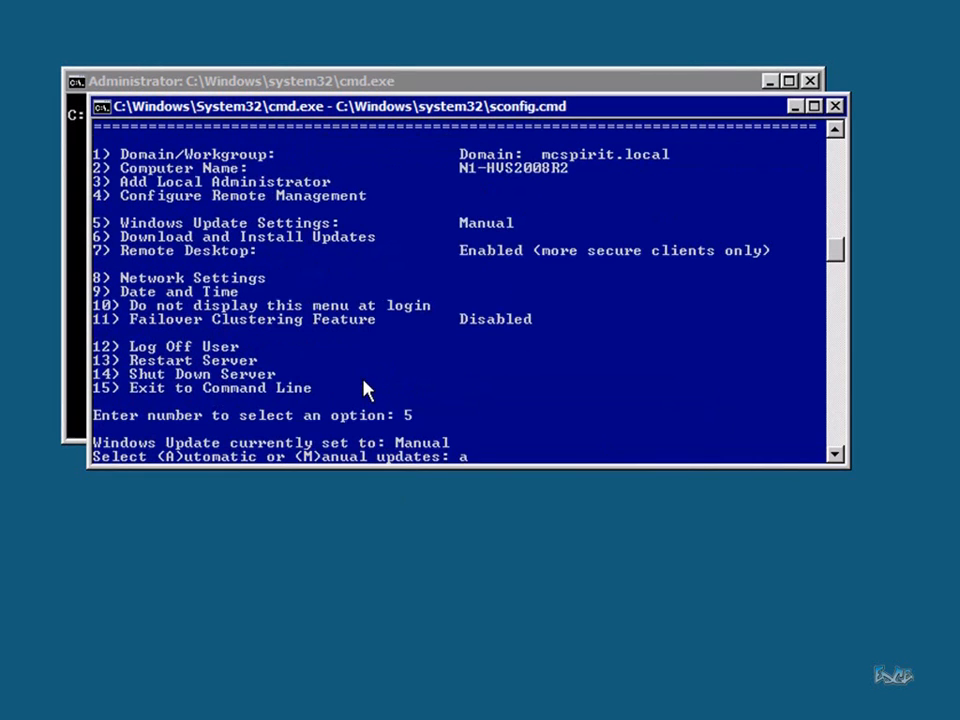
pyautogui.press('Return')
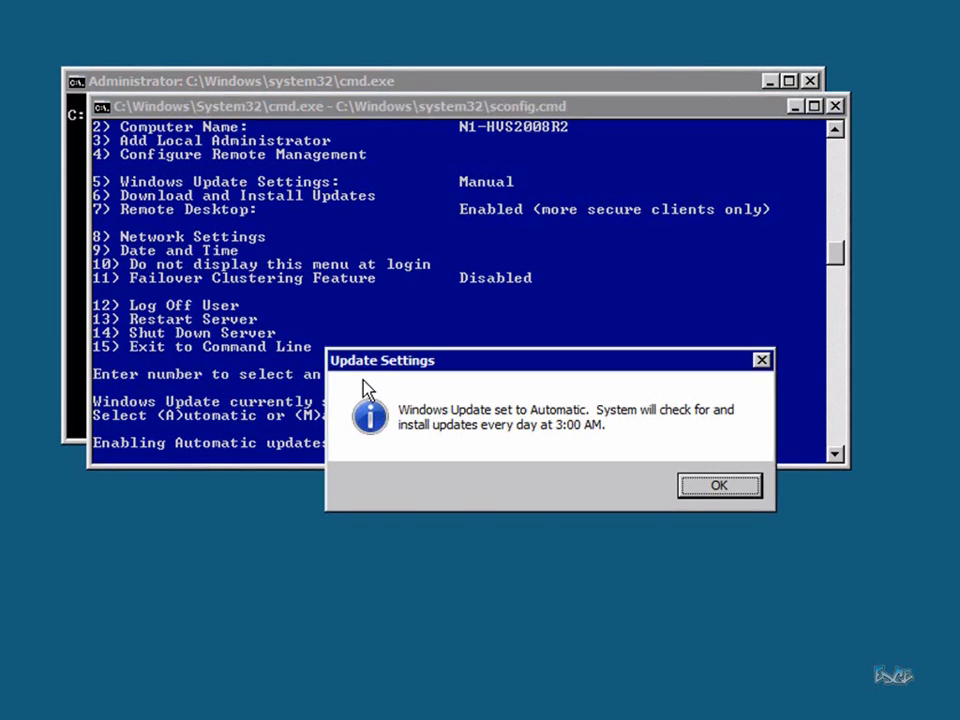
pyautogui.press('Return')
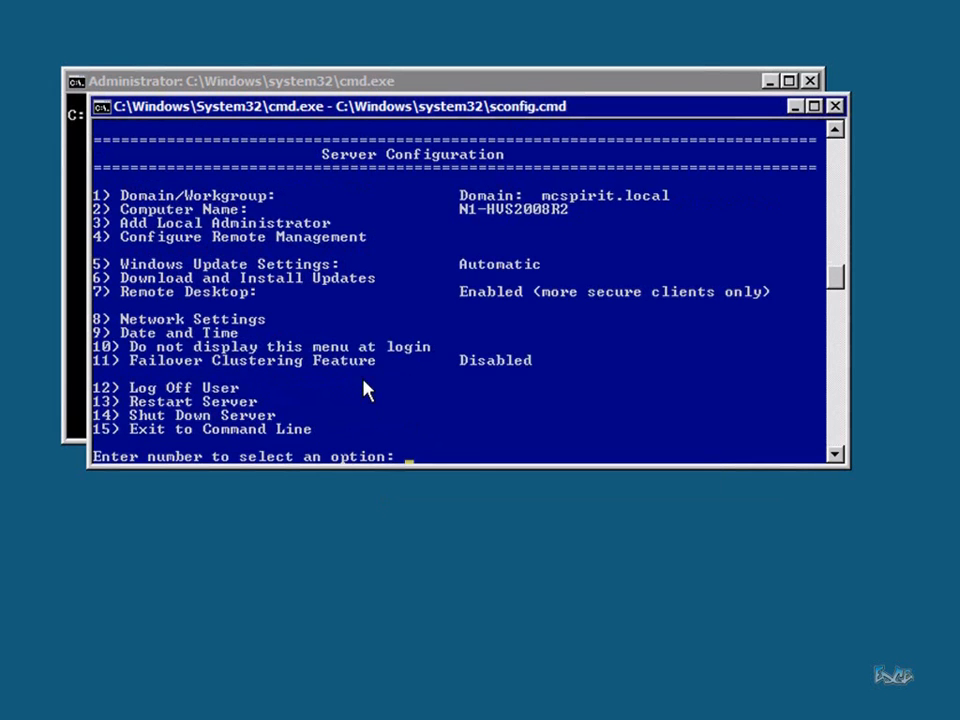
# Search for all updates on Node 1 and install all five listed updates
pyautogui.write('6')
pyautogui.press('Return')
pyautogui.write('a')
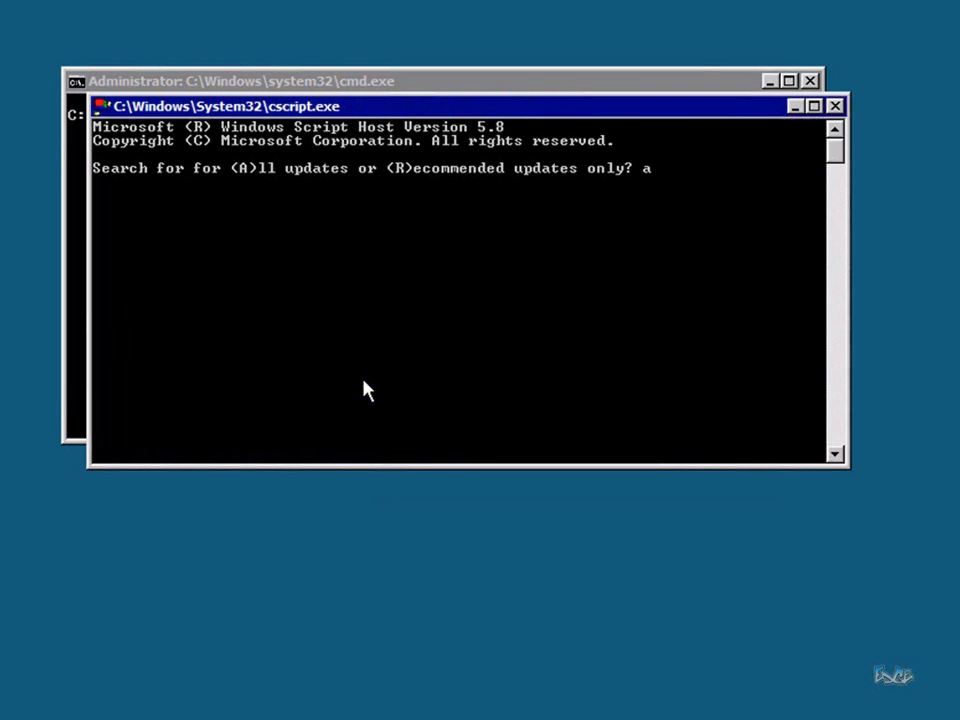
pyautogui.press('Return')
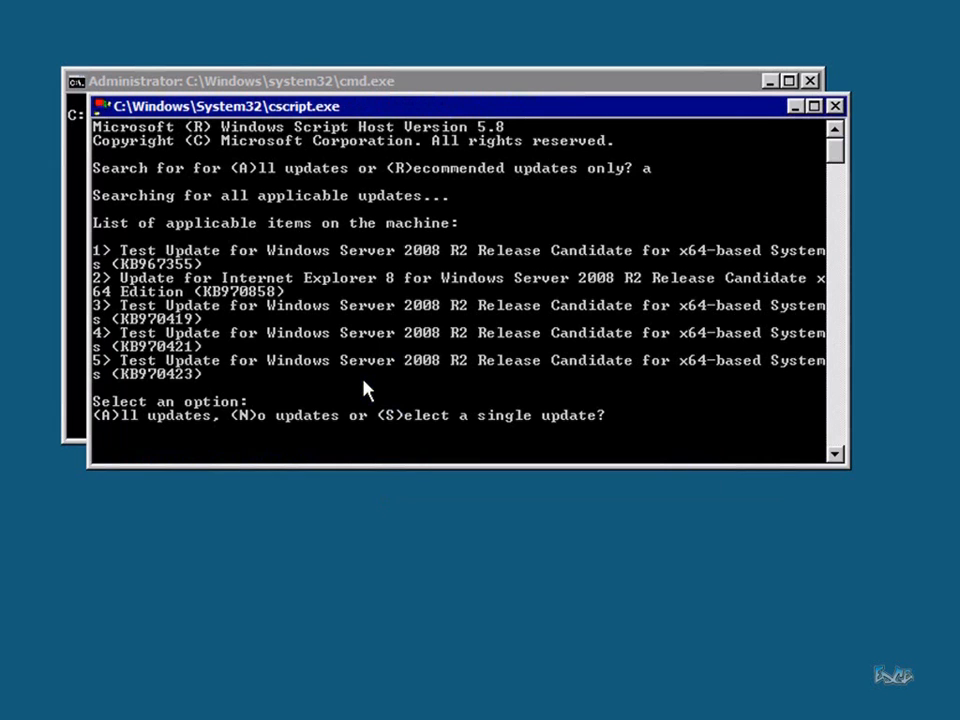
pyautogui.write('a')
pyautogui.press('Return')
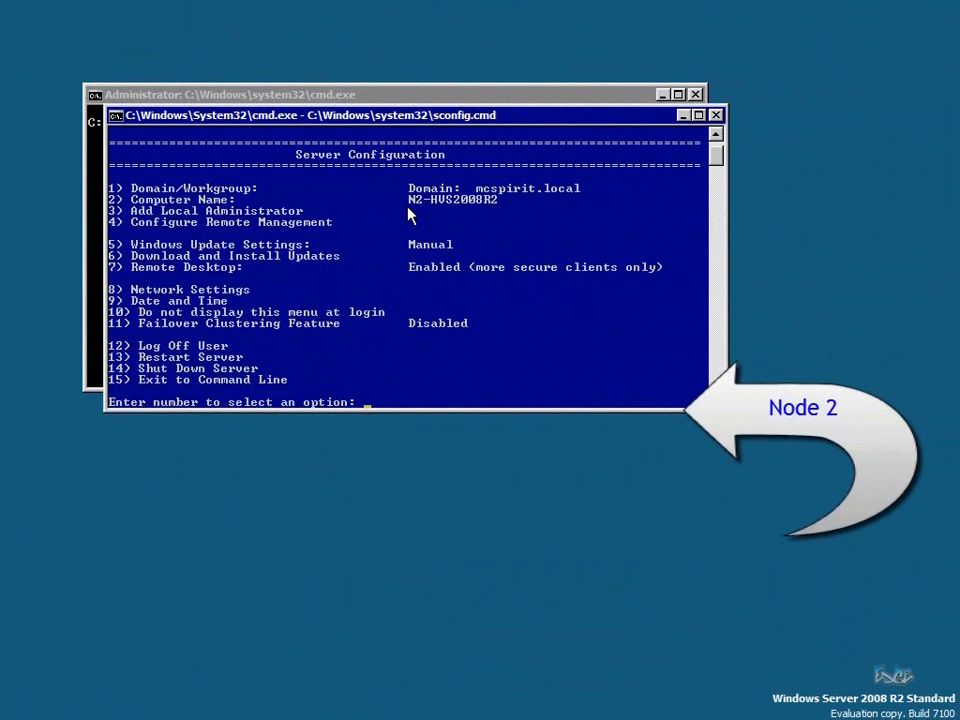
# Add the mcspirit domain admin account to Node 2's local Administrators group via option 3
pyautogui.write('3')
pyautogui.press('Return')
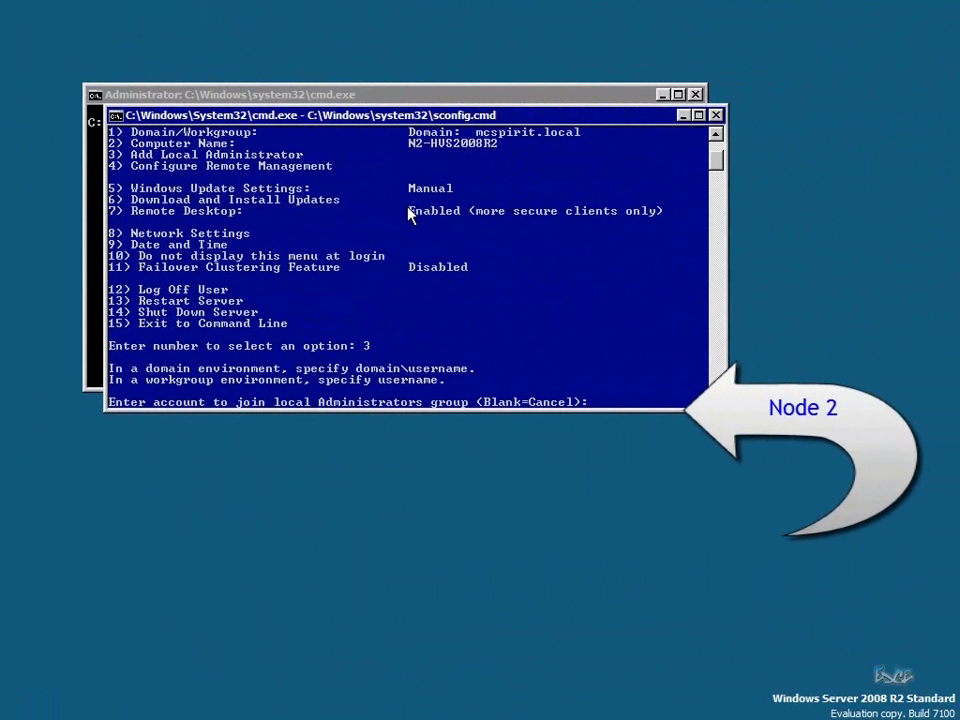
pyautogui.write('mcspirit')
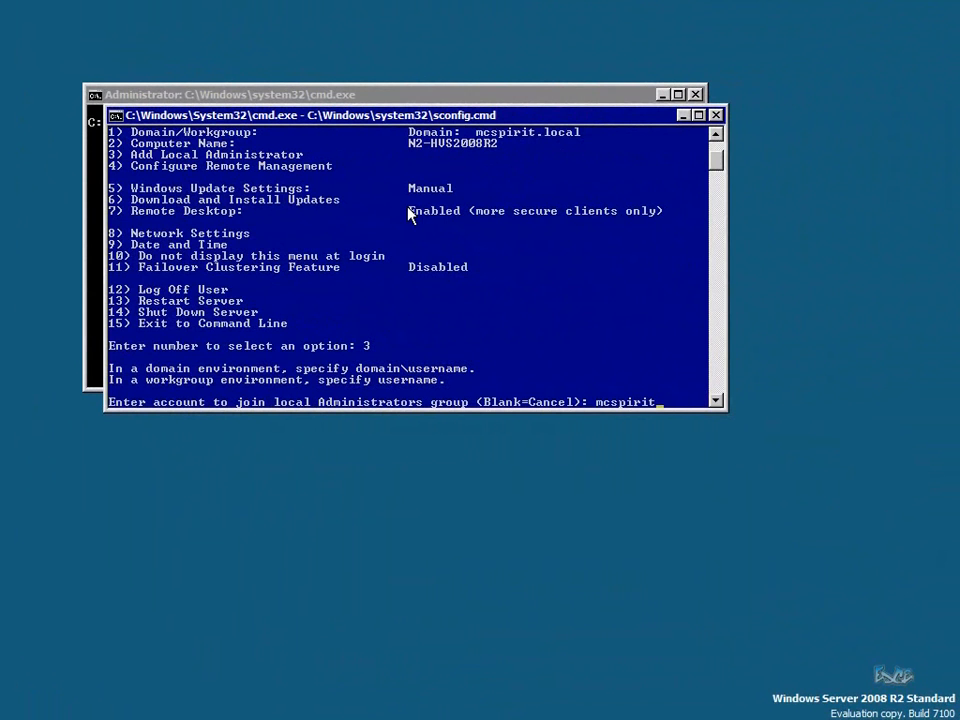
pyautogui.write('\\mainadmin')
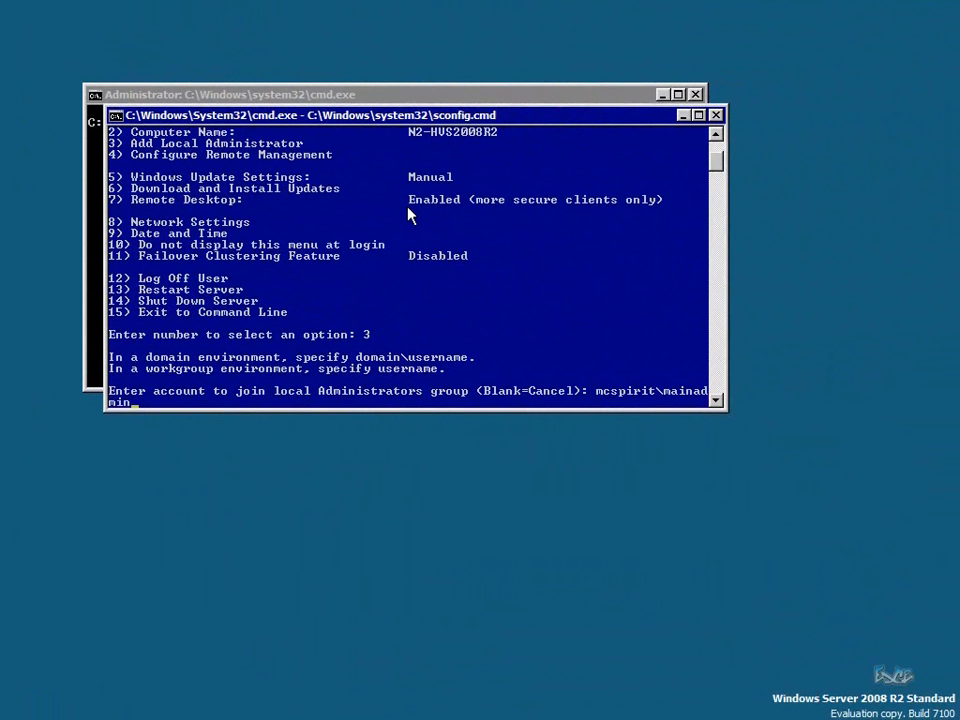
pyautogui.press('Return')
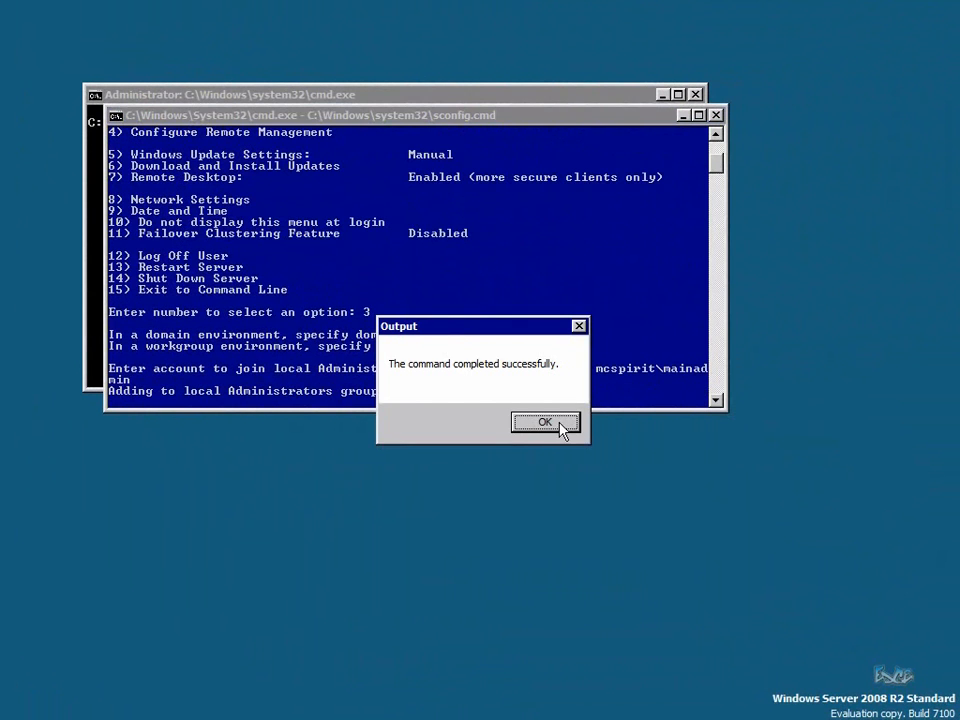
pyautogui.click(545, 423)
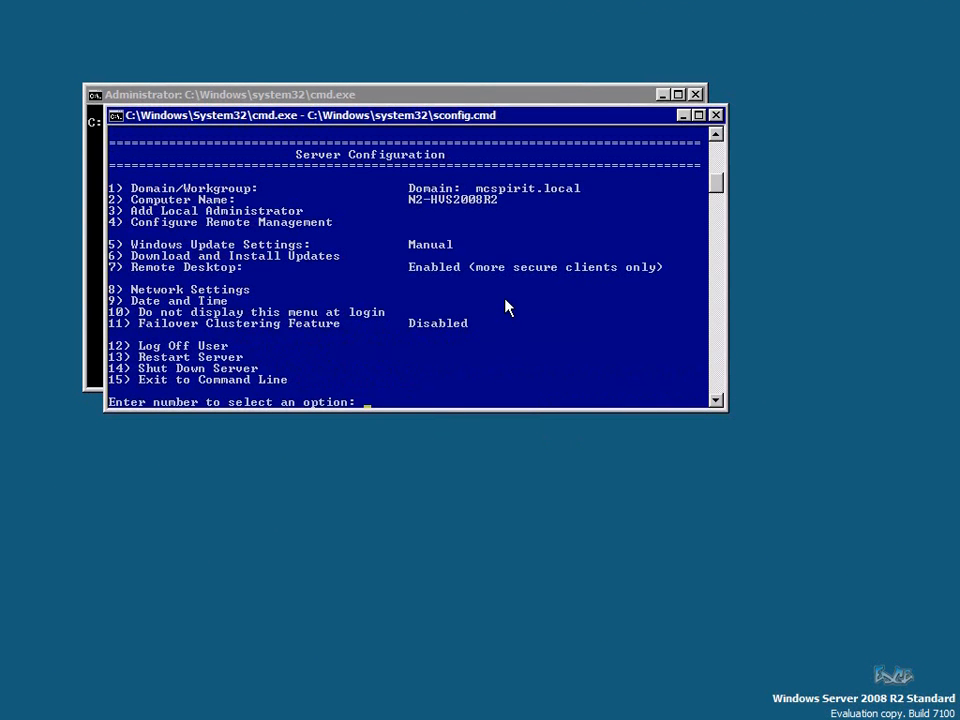
# Allow MMC Remote Management on Node 2 through option 4, then return to the main menu
pyautogui.write('4')
pyautogui.press('Return')
pyautogui.write('1')
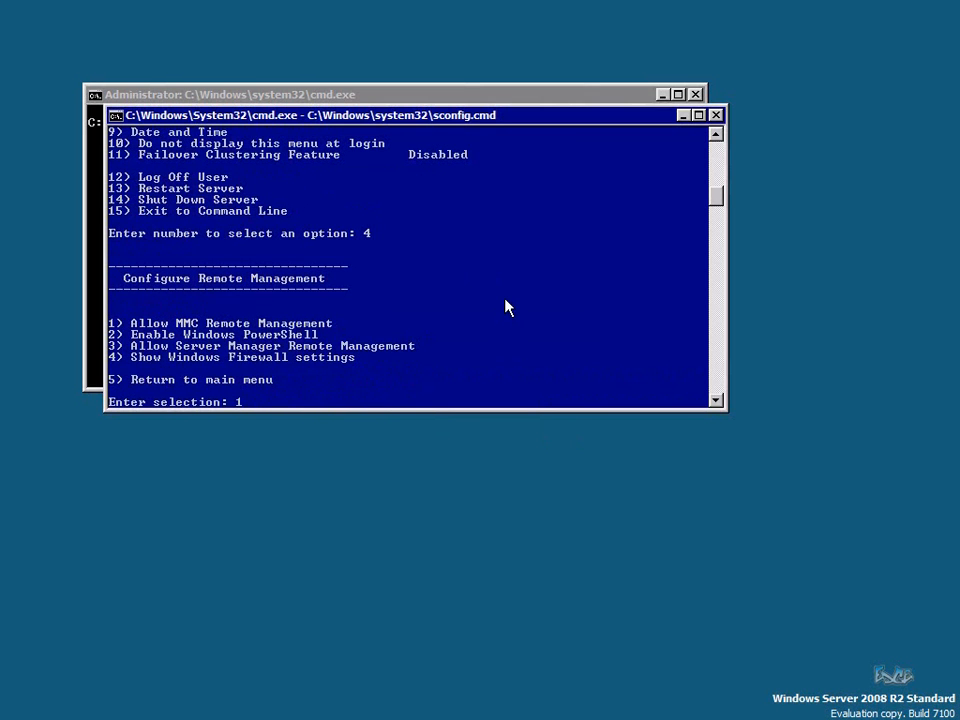
pyautogui.press('Return')
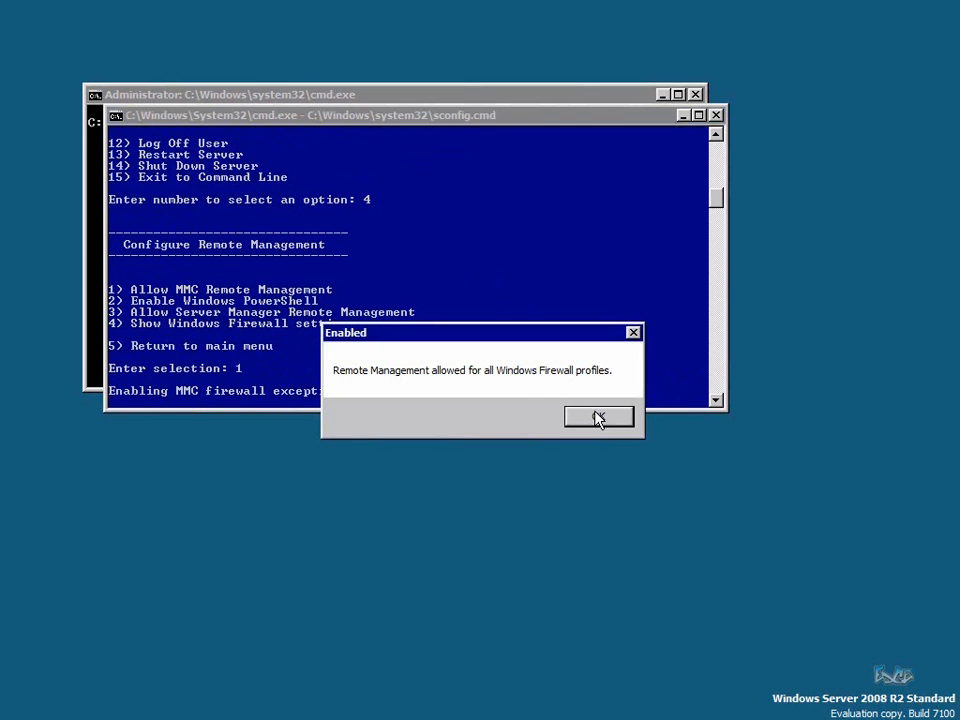
pyautogui.click(597, 420)
pyautogui.write('5')
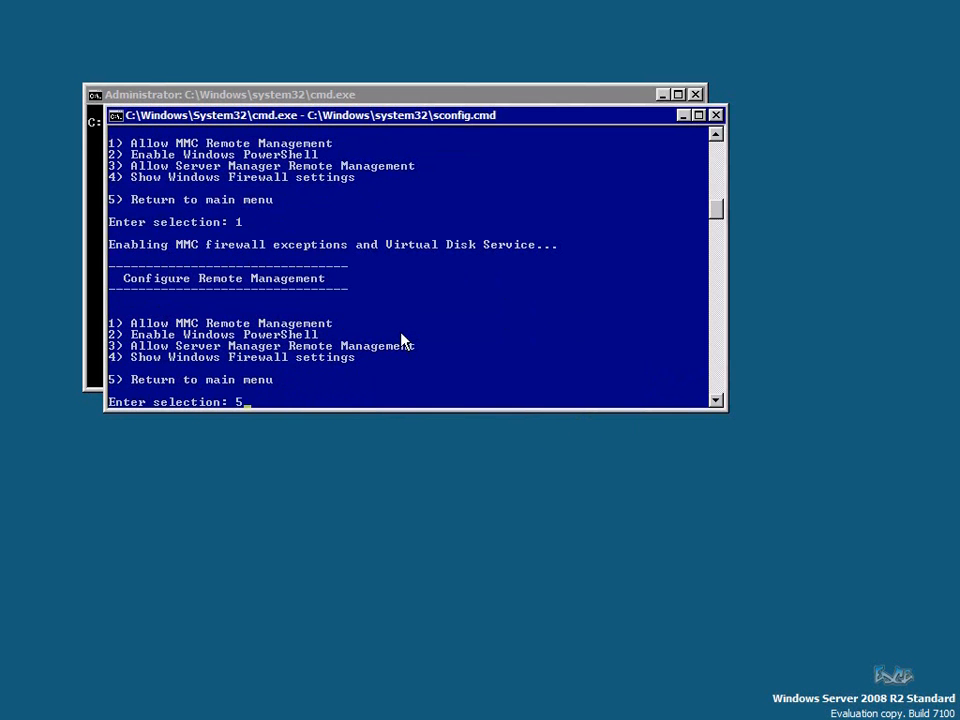
pyautogui.press('Return')
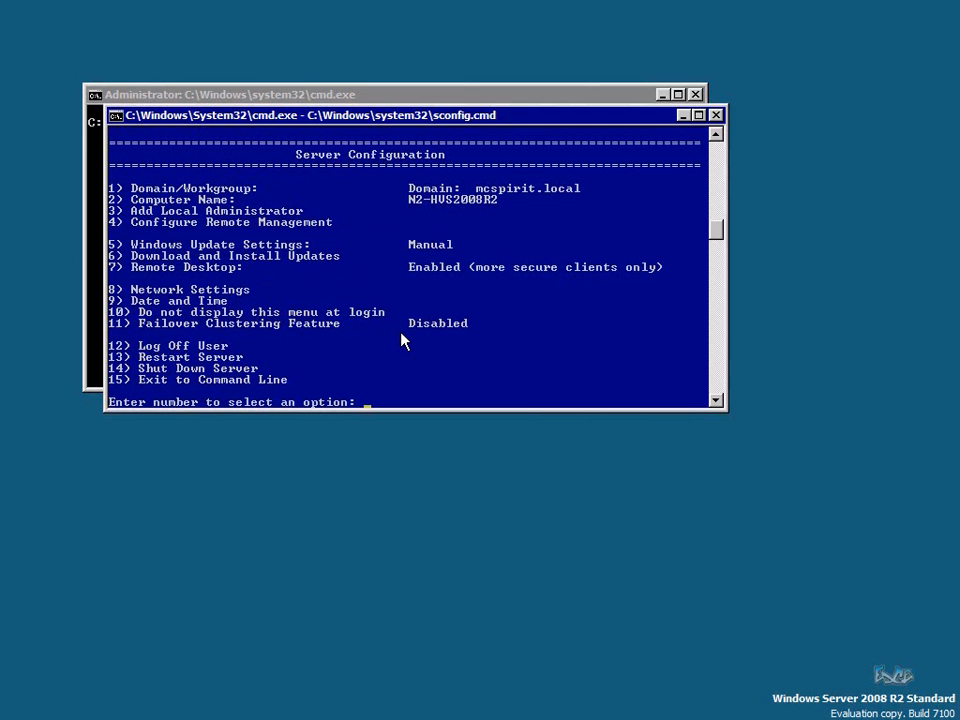
# Set Node 2's Windows Update setting to Automatic
pyautogui.write('5')
pyautogui.press('Return')
pyautogui.write('a')
pyautogui.press('Return')
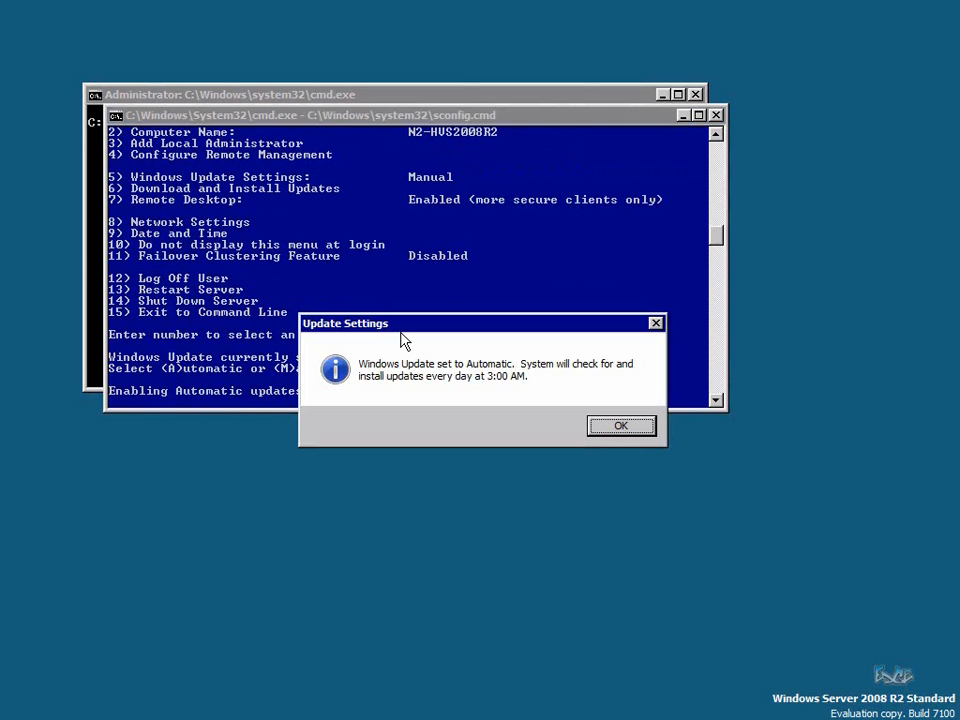
pyautogui.click(643, 432)
# Search for all applicable updates on Node 2, listing five updates
pyautogui.write('6')
pyautogui.press('Return')
pyautogui.write('a')
pyautogui.press('Return')
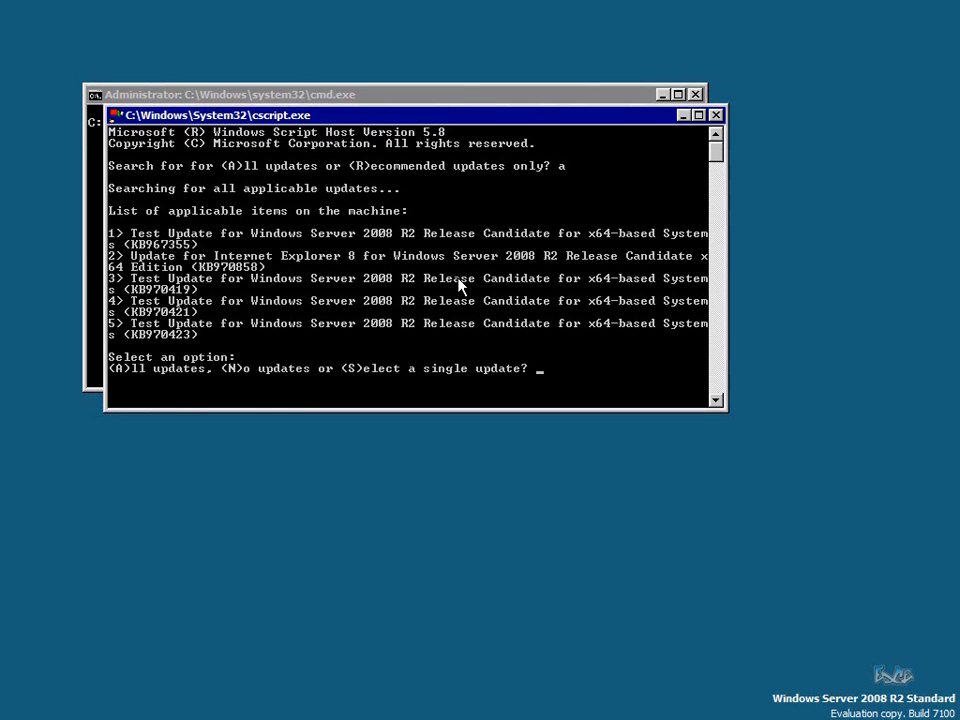
# Install all five listed updates with 'a', then return to the sconfig menu
pyautogui.write('a')
pyautogui.press('Return')
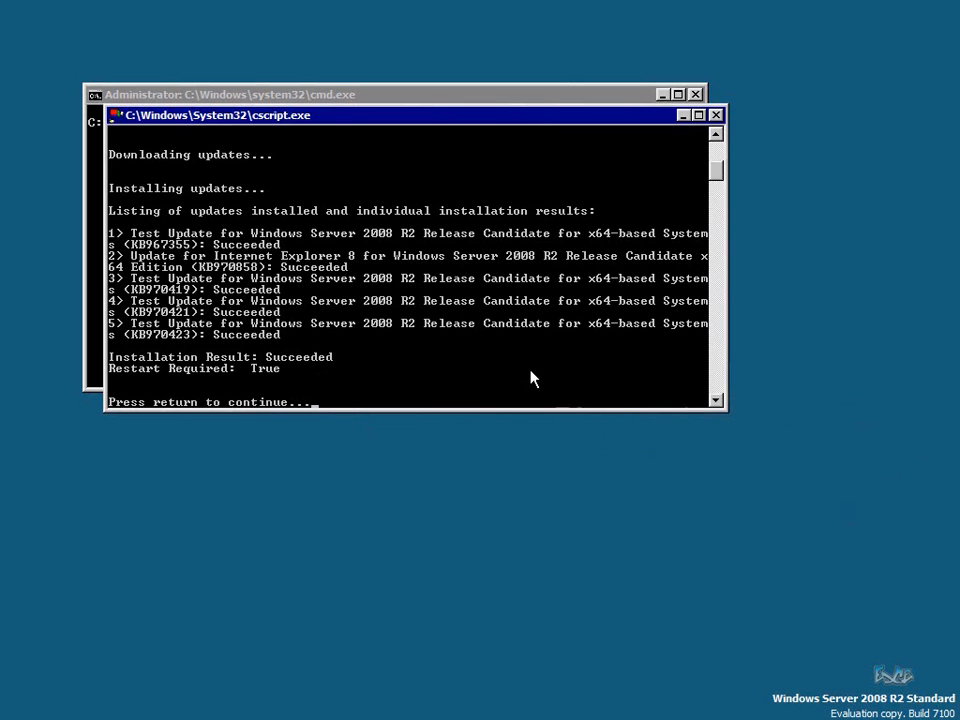
pyautogui.press('Return')
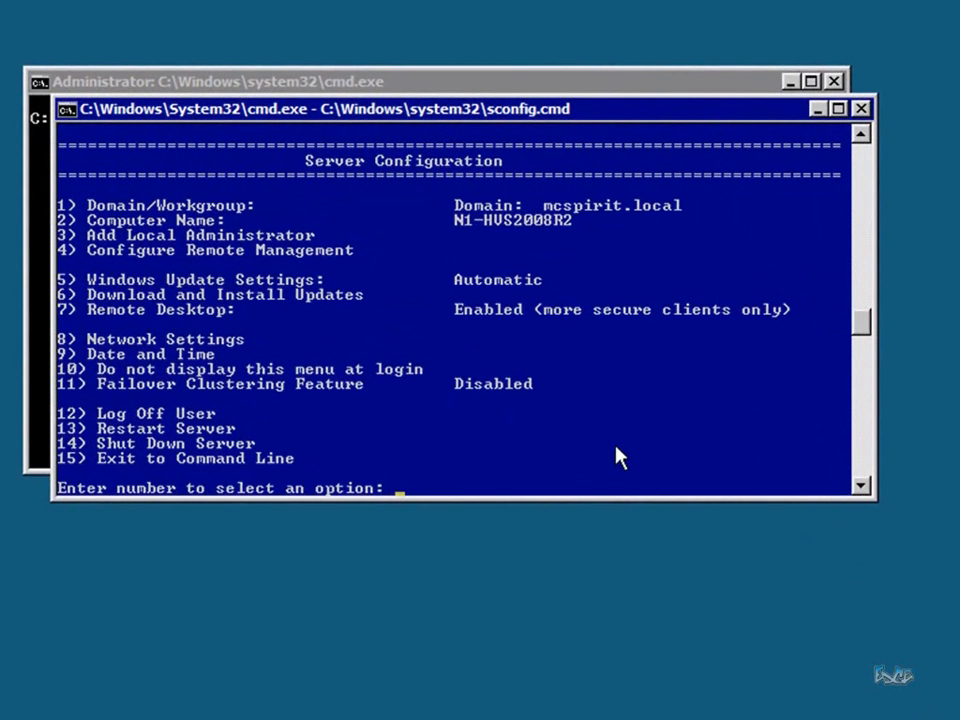
pyautogui.write('8')
pyautogui.press('Return')
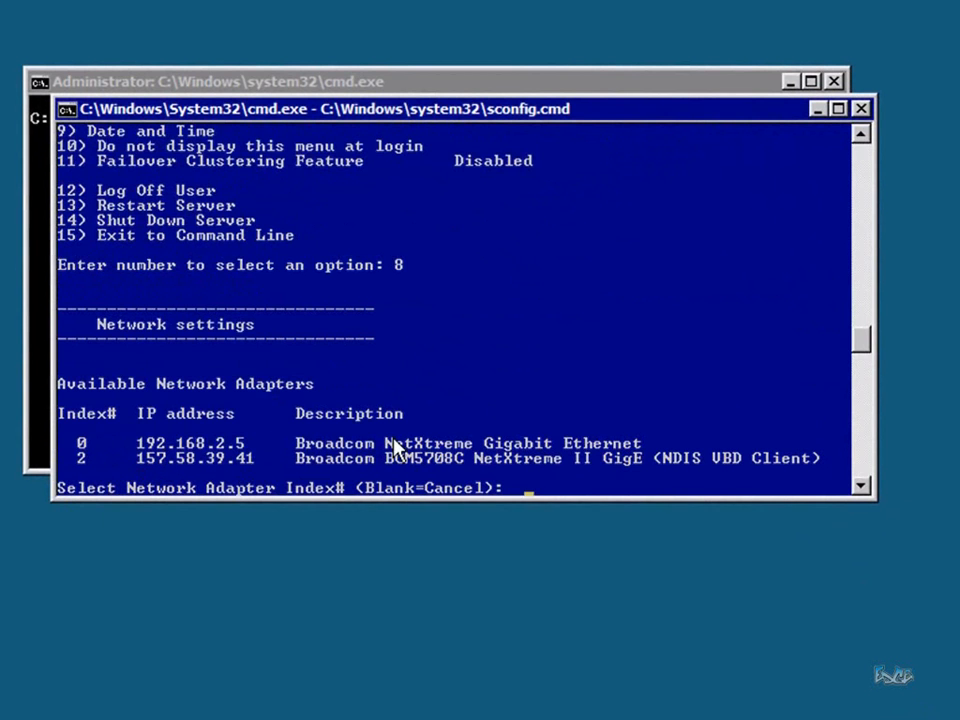
pyautogui.press('Return')
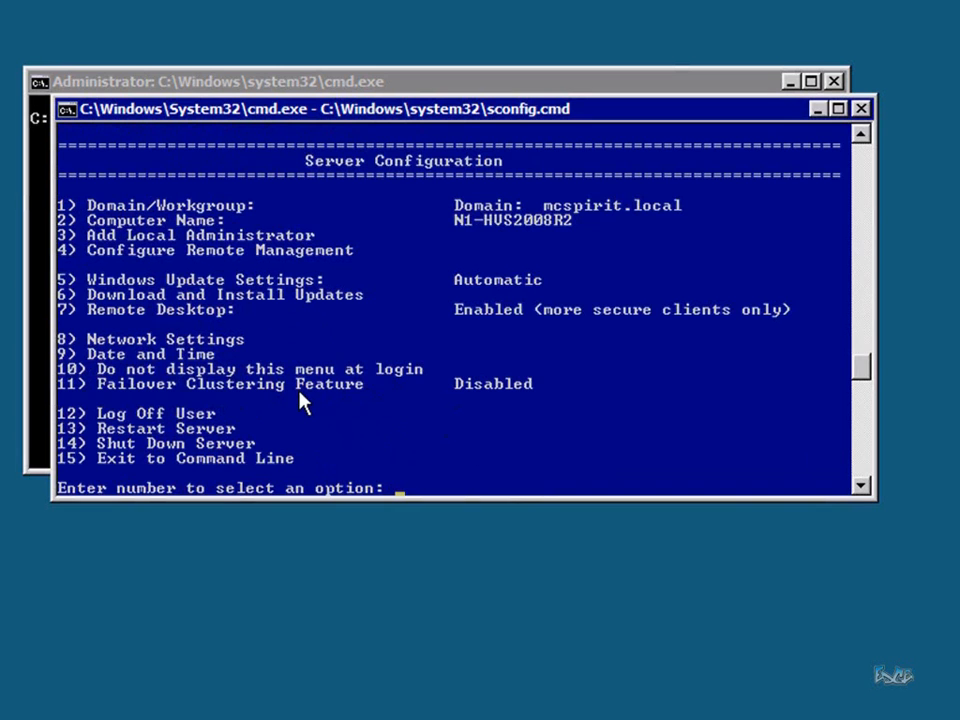
# Choose sconfig option 11, confirm adding Failover Clustering, and answer 'y' to restart
pyautogui.write('11')
pyautogui.press('Return')
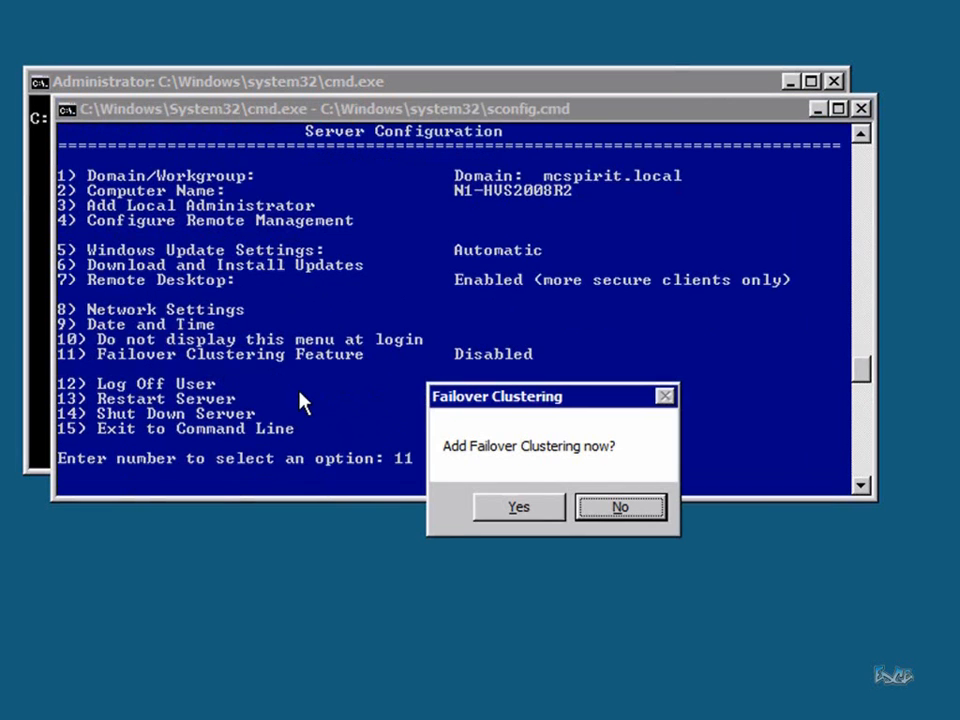
pyautogui.press('Left')
pyautogui.press('Return')
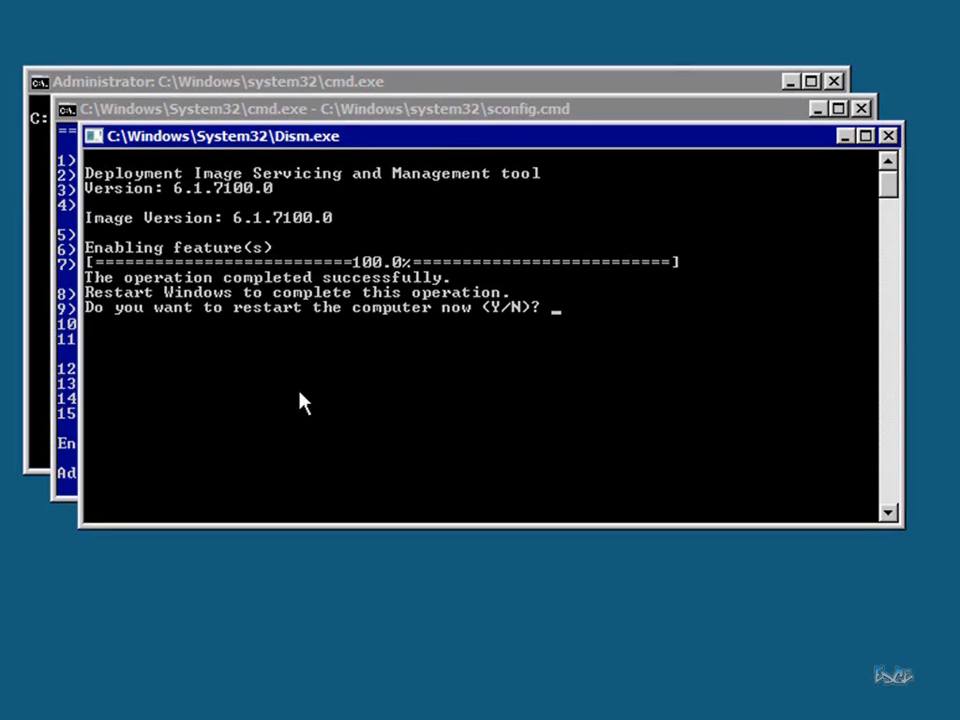
pyautogui.write('y')
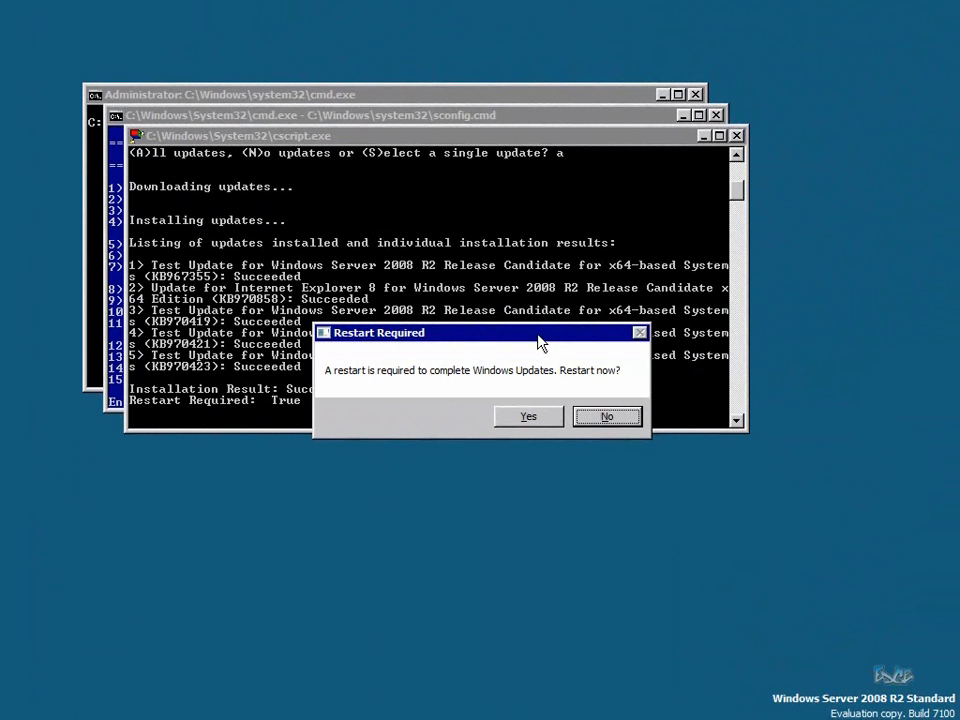
# Decline the update restart, return to sconfig, and confirm adding Failover Clustering via option 11
pyautogui.click(607, 418)
pyautogui.press('Return')
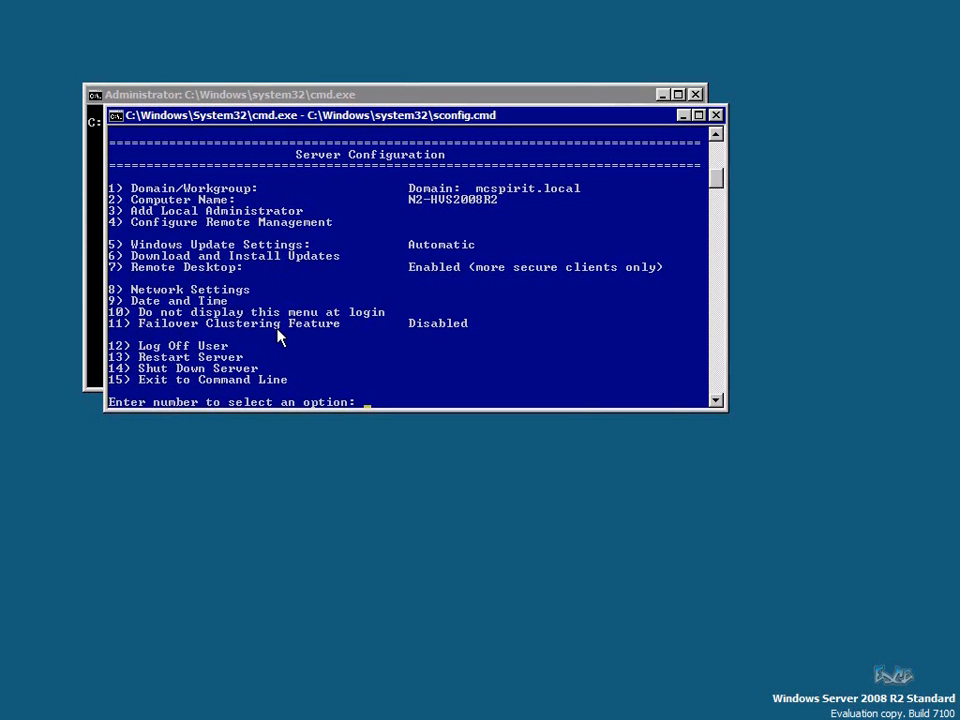
pyautogui.write('11')
pyautogui.press('Return')
pyautogui.press('Tab')
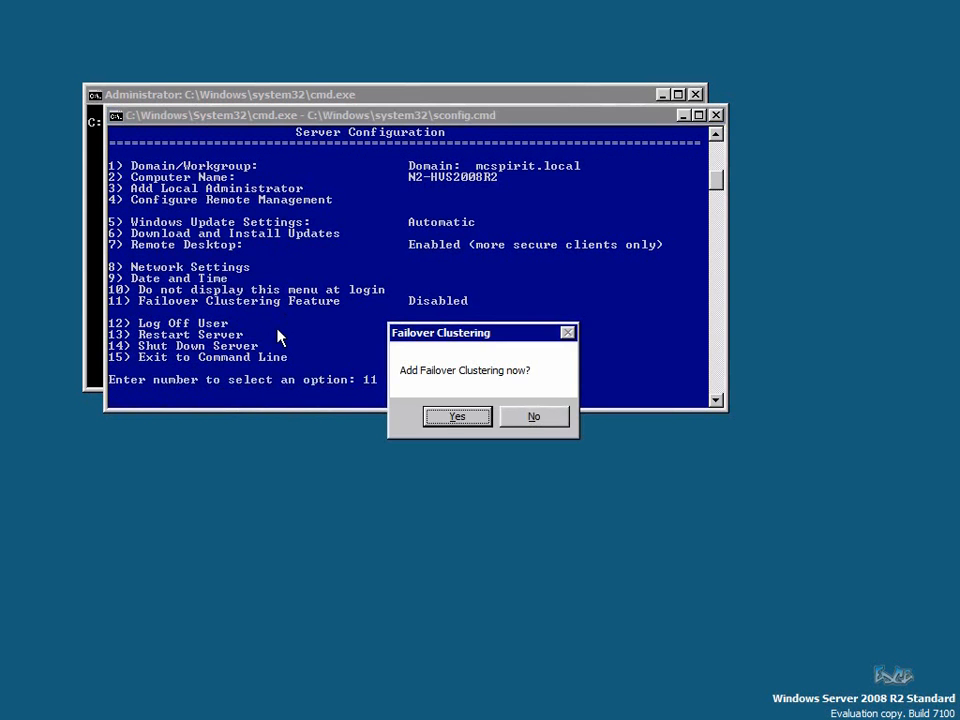
pyautogui.press('Return')
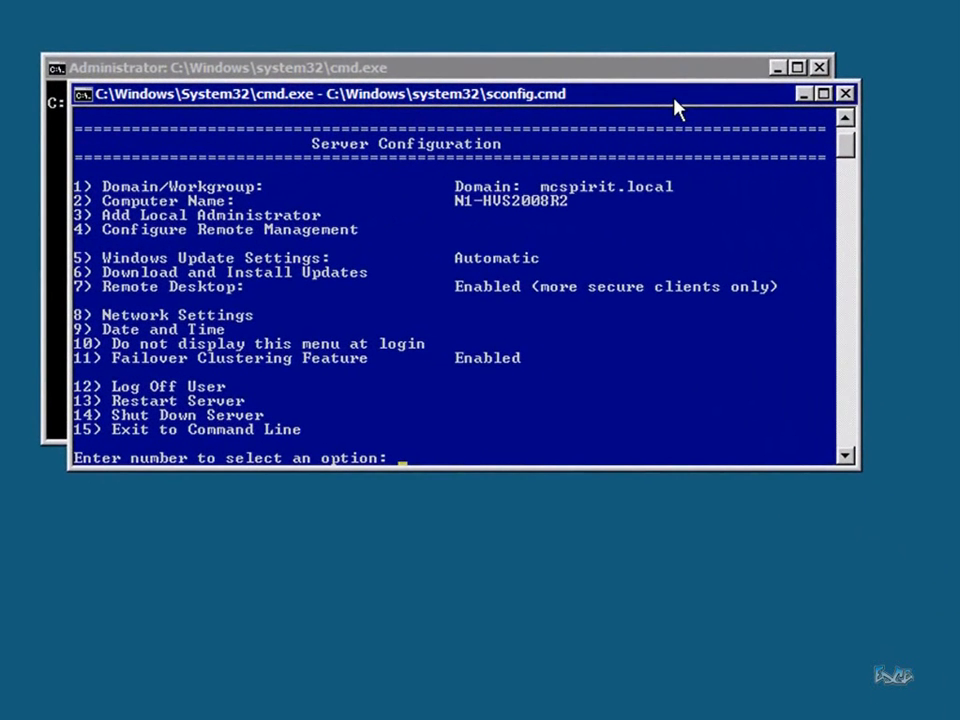
# Exit sconfig to the command line with option 15 and clear the screen
pyautogui.write('15')
pyautogui.press('Return')
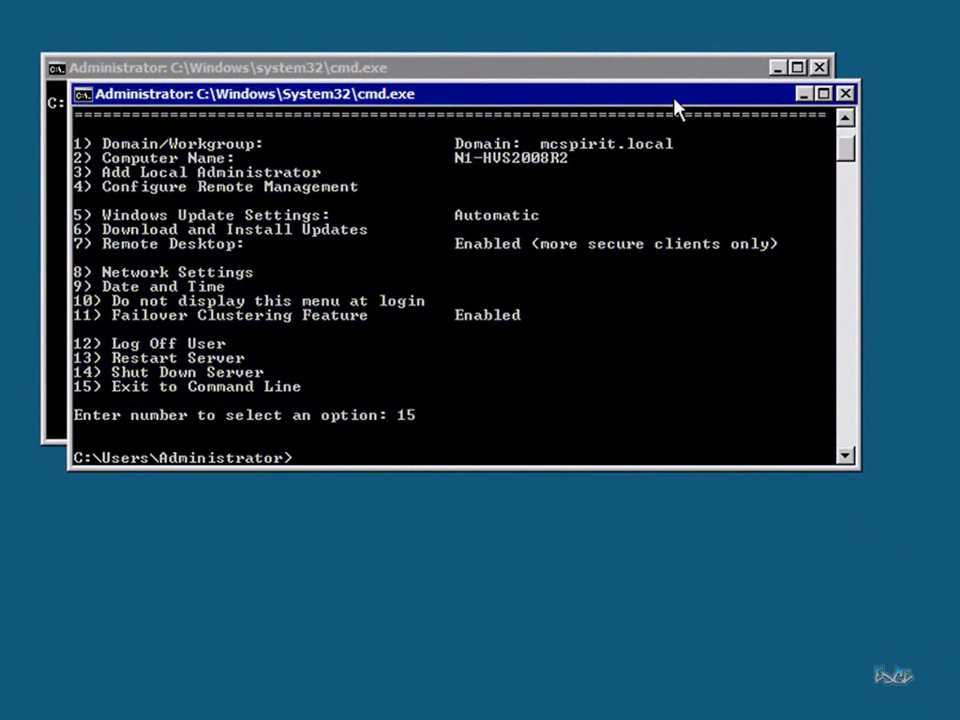
pyautogui.write('cls')
pyautogui.press('Return')
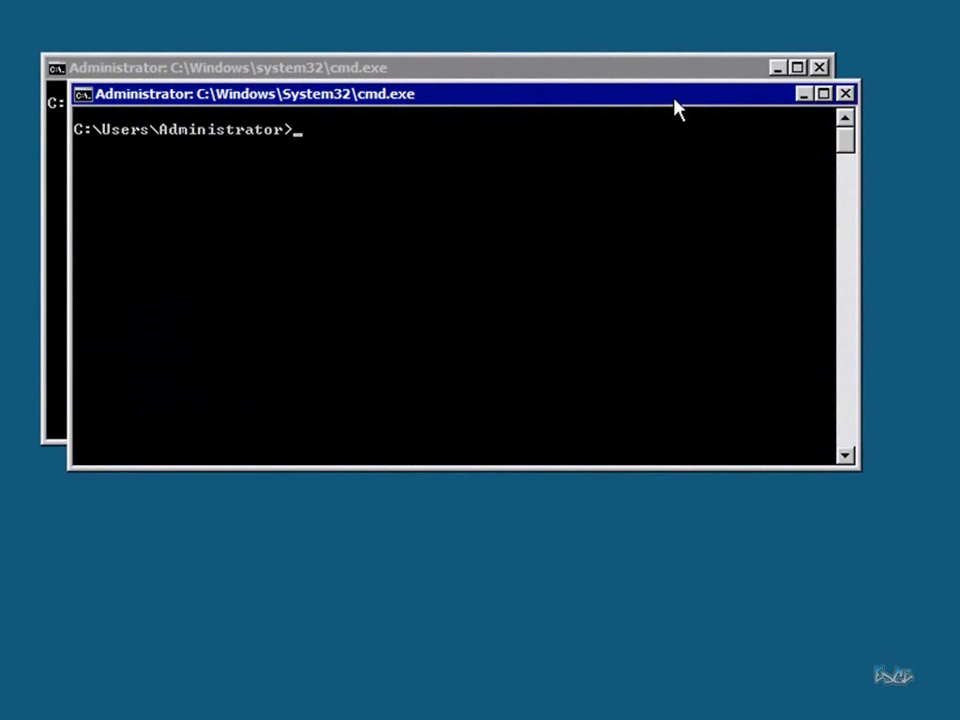
# Run iscsicpl and agree to start the Microsoft iSCSI service
pyautogui.write('iscsicpl')
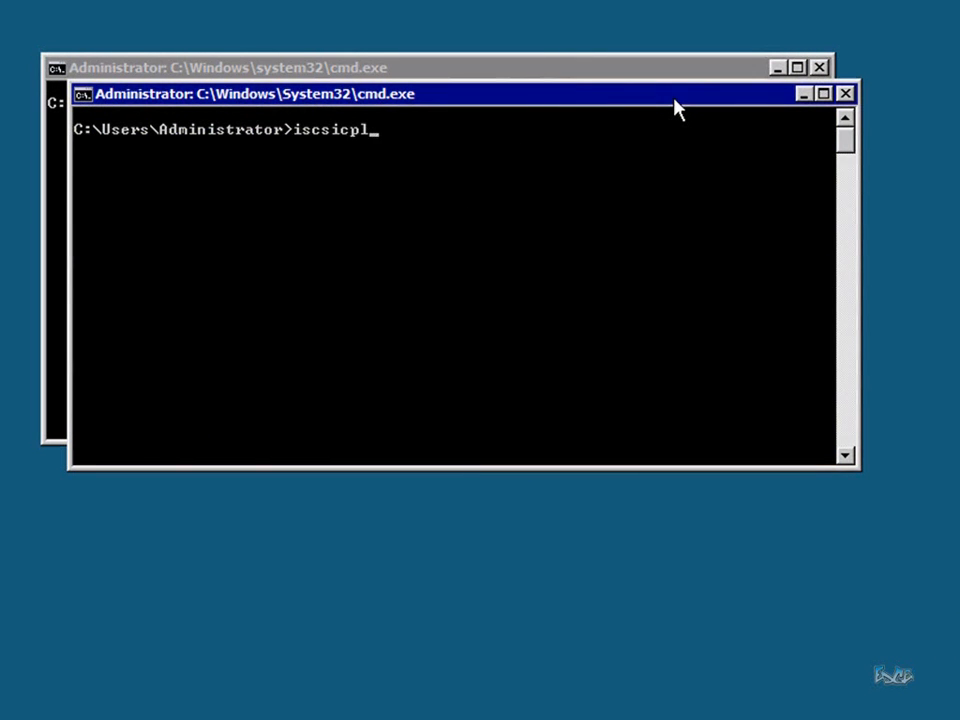
pyautogui.press('Return')
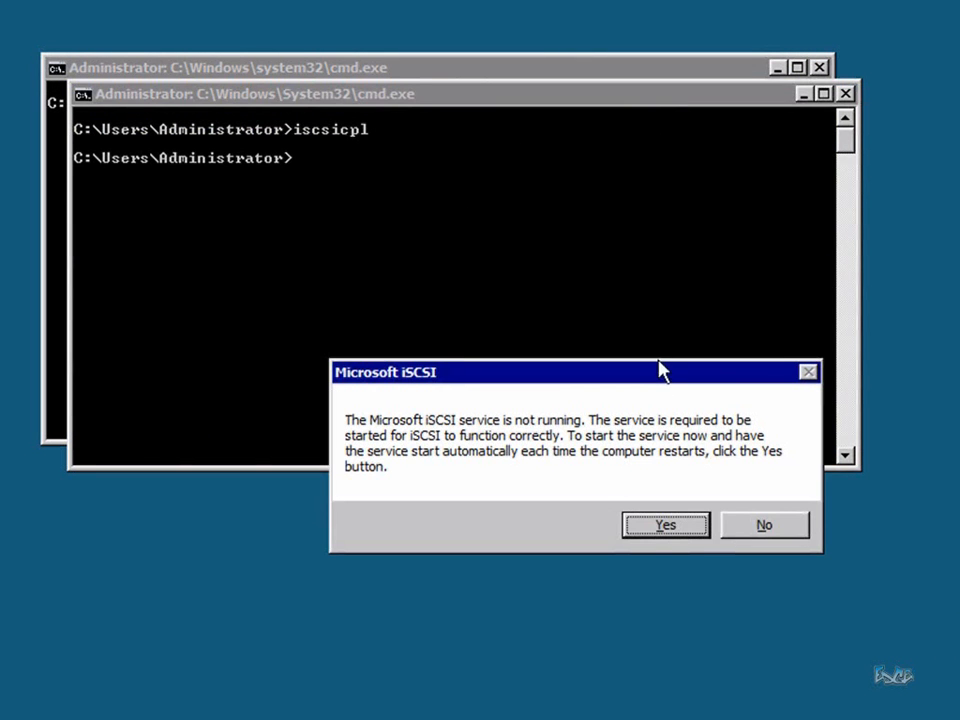
pyautogui.click(632, 530)
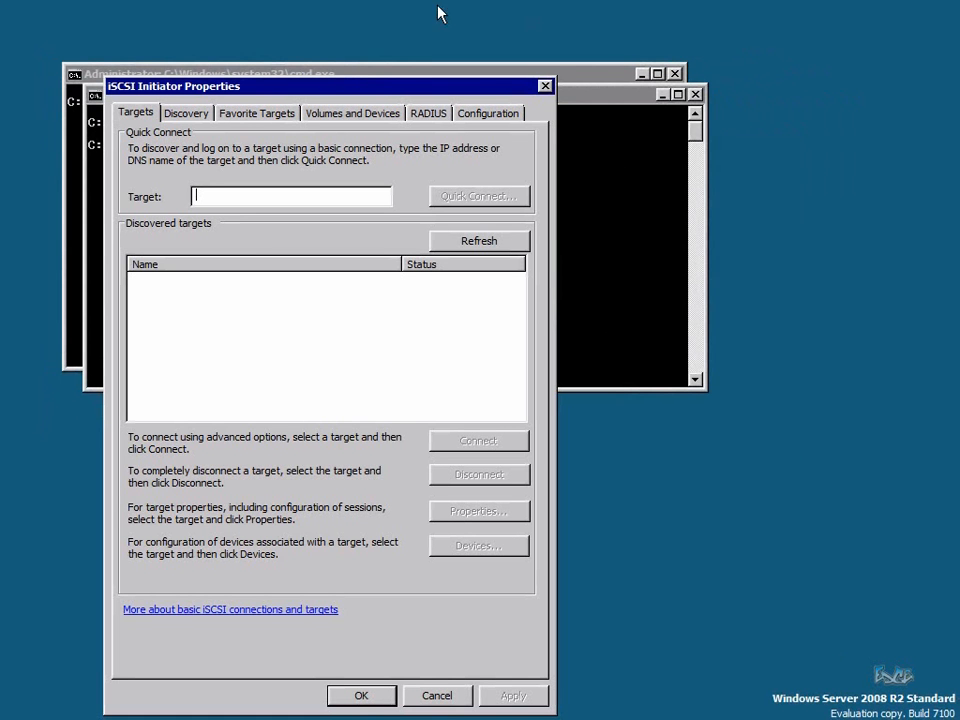
# Quick Connect to the 'hypernetapp' target, then check its port 3260 portal under Discovery
pyautogui.moveTo(348, 90); pyautogui.dragTo(486, 51)
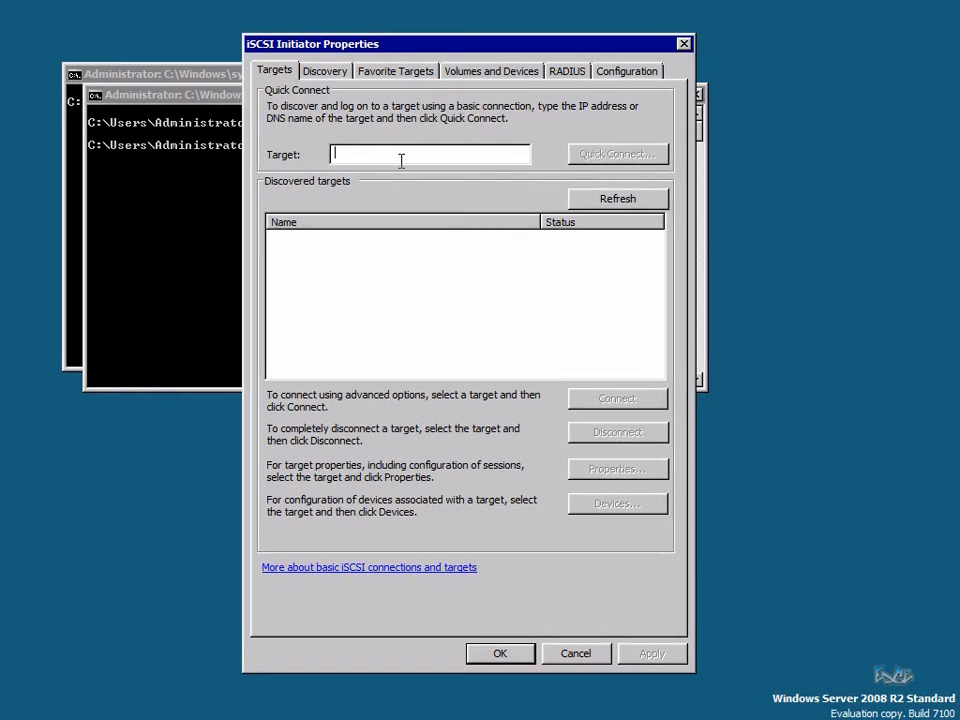
pyautogui.write('hyp')
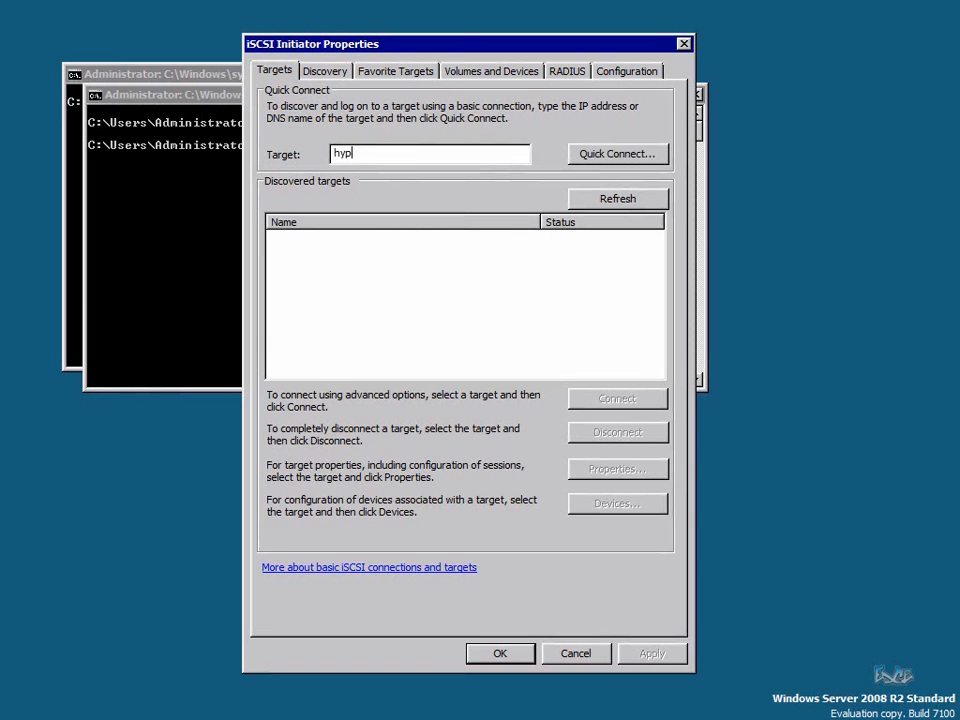
pyautogui.write('ernetapp')
pyautogui.moveTo(400, 157); pyautogui.dragTo(303, 157)
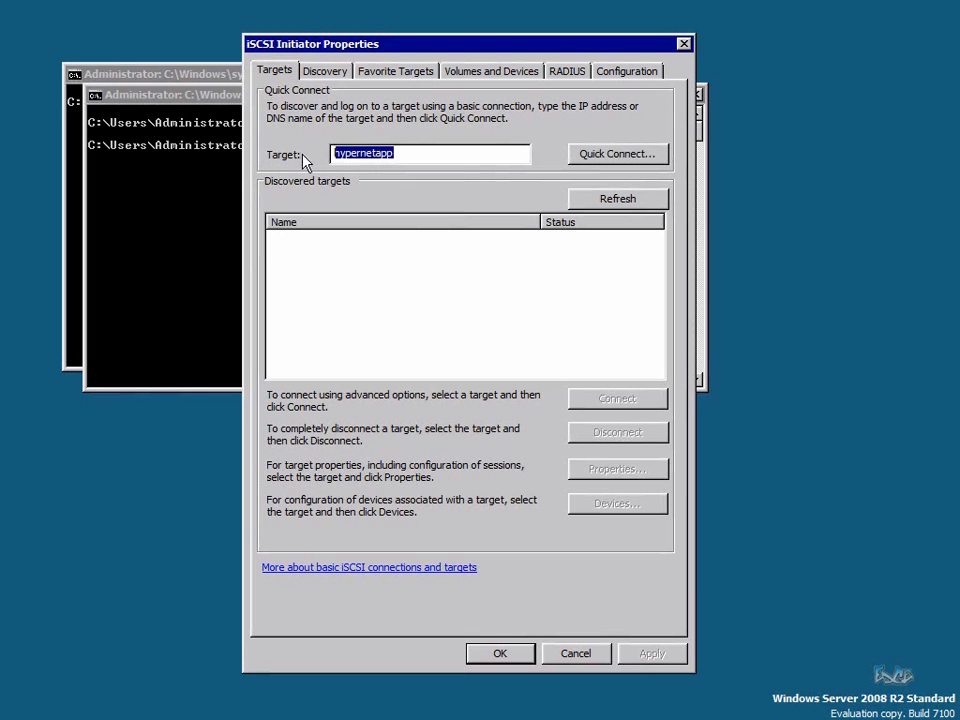
pyautogui.click(452, 160)
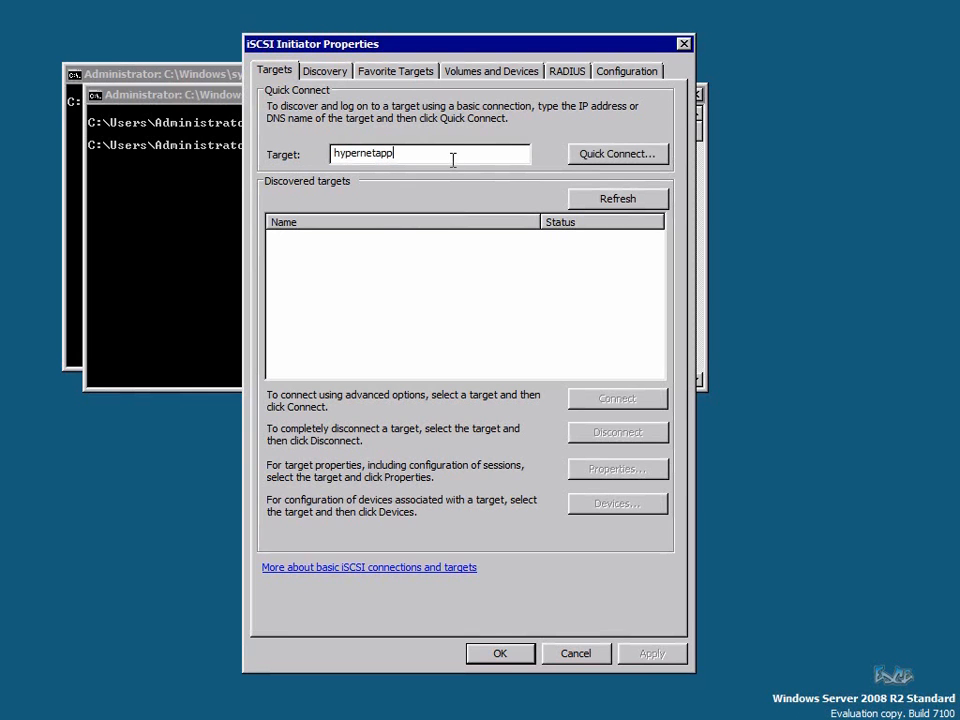
pyautogui.click(590, 154)
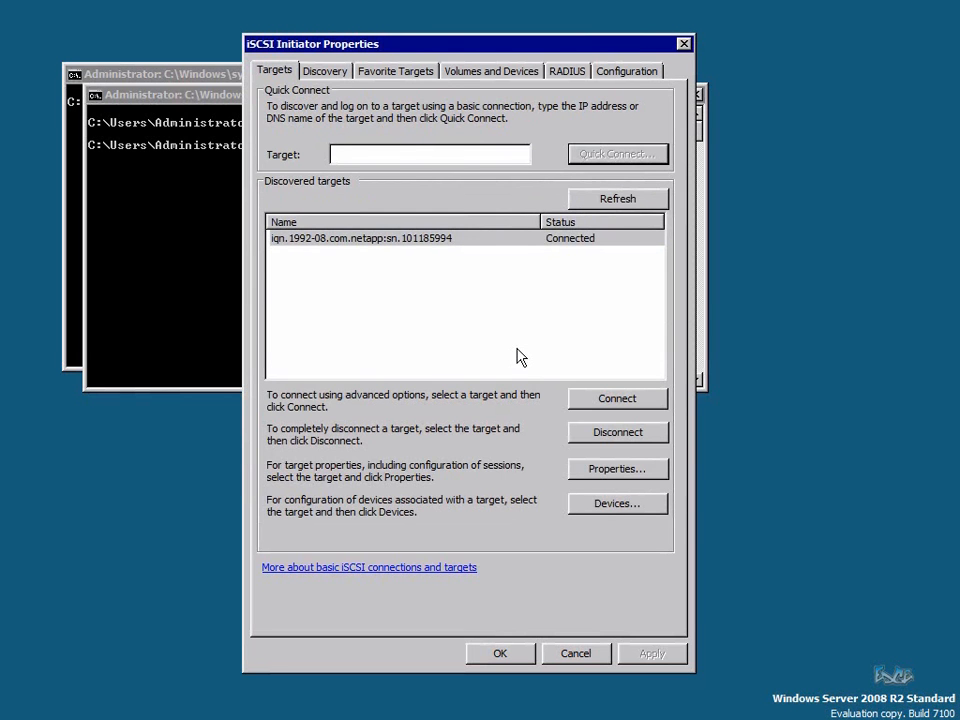
pyautogui.click(343, 74)
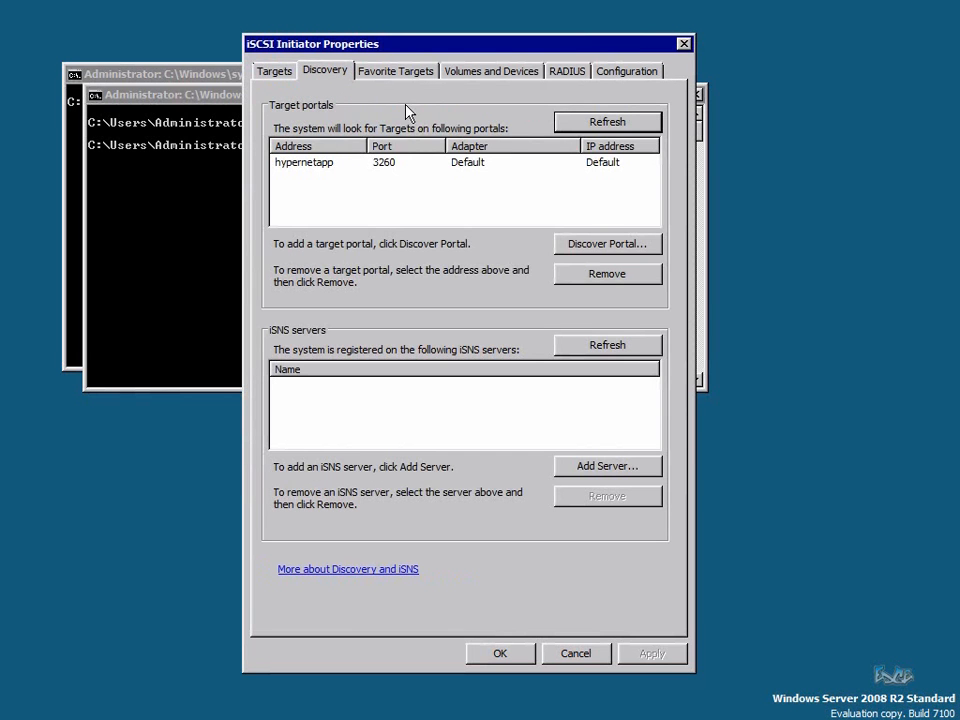
# Check Favorite Targets, Auto Configure Volumes and Devices, then close the initiator with OK
pyautogui.click(399, 73)
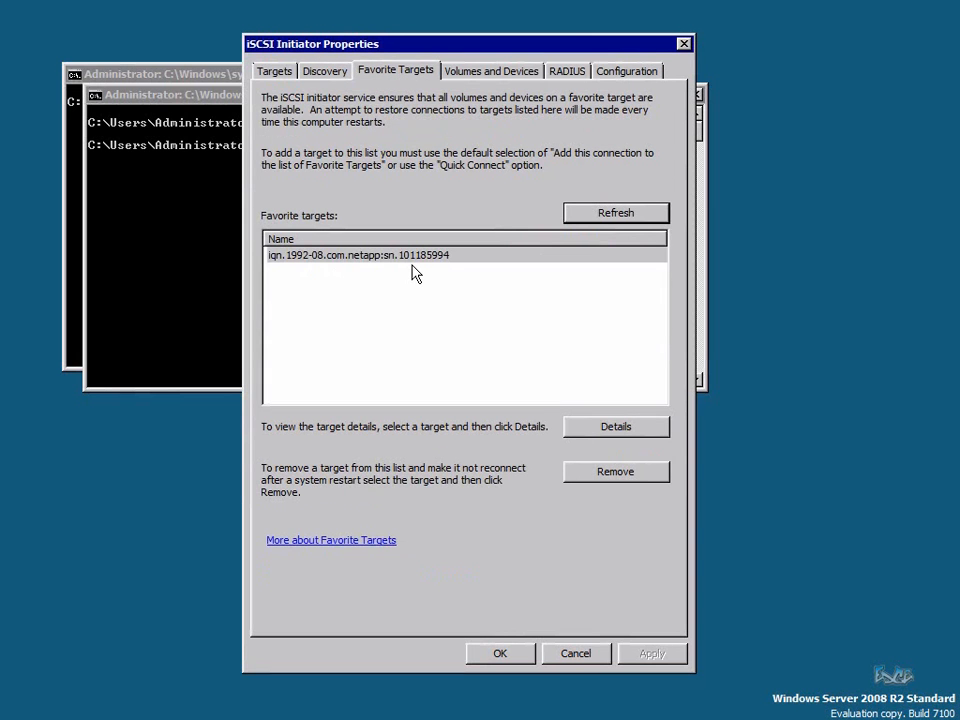
pyautogui.click(491, 75)
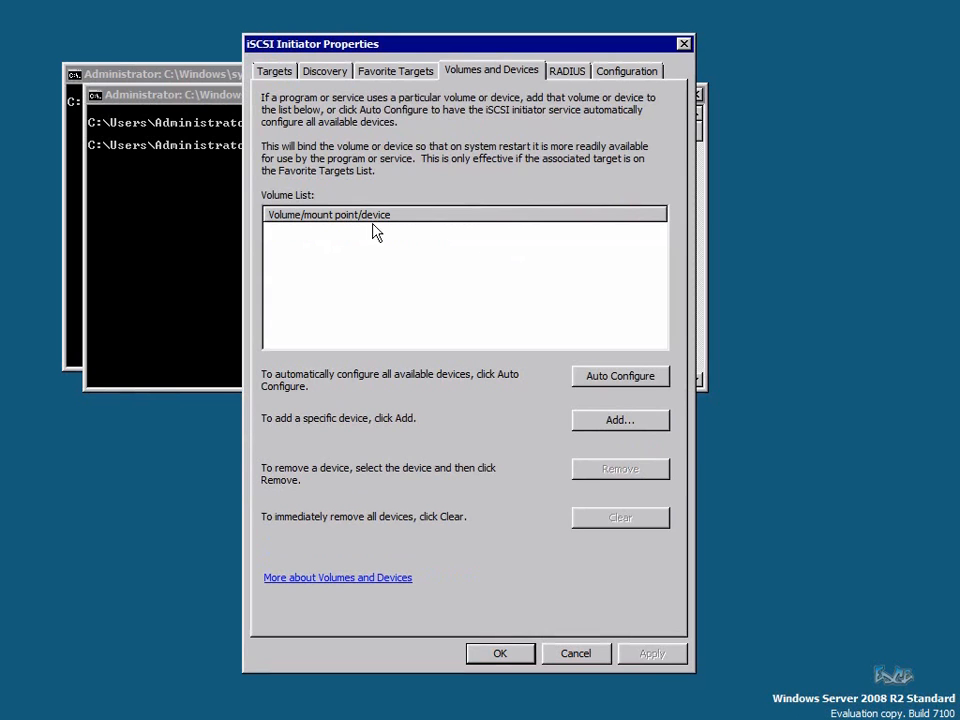
pyautogui.click(622, 375)
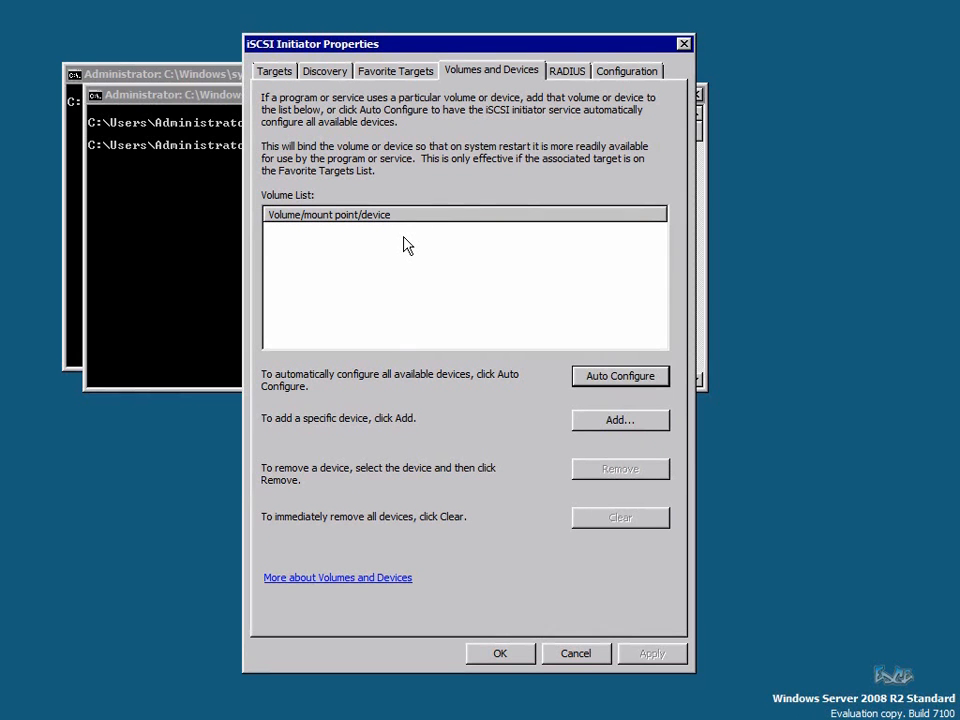
pyautogui.click(272, 70)
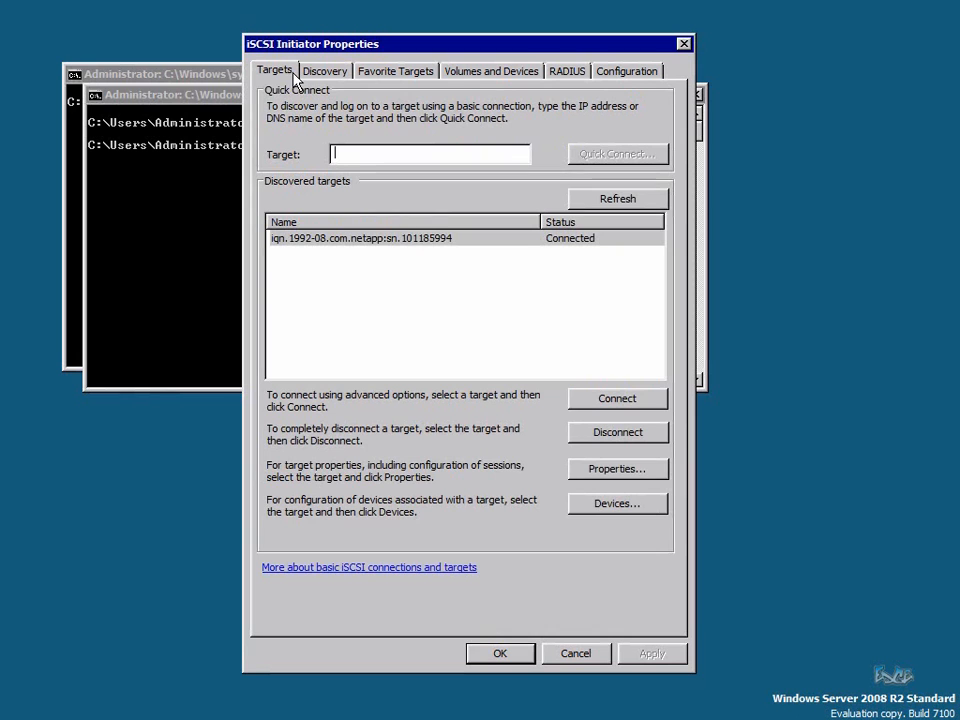
pyautogui.click(507, 657)
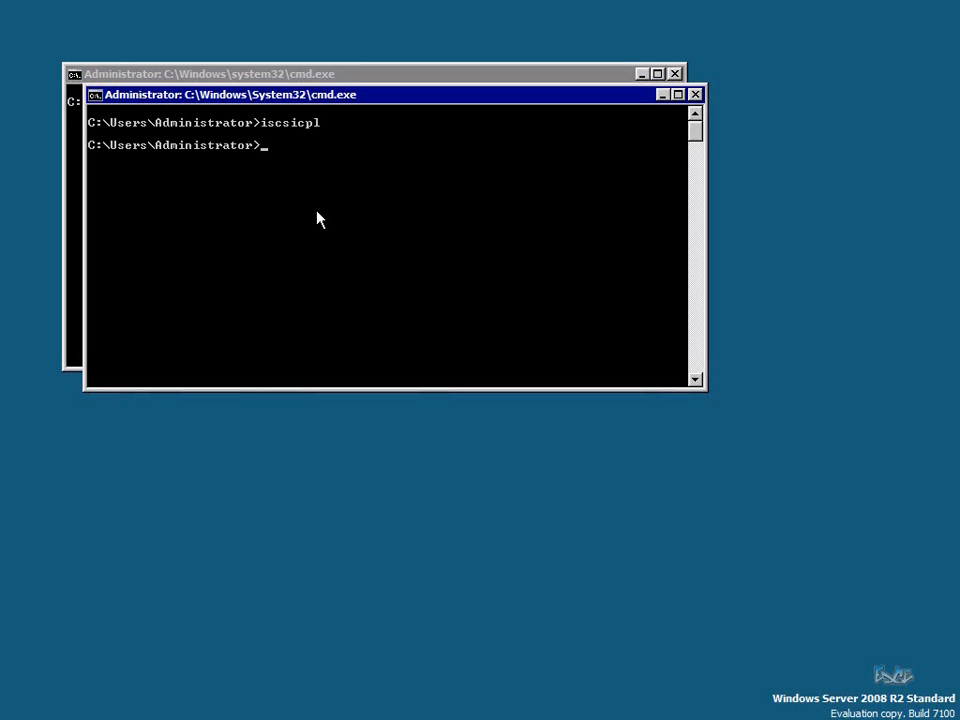
# Install Multipath I/O with 'start /w ocsetup MultipathIo', then open MPIO Properties via mpiocpl
pyautogui.write('start')
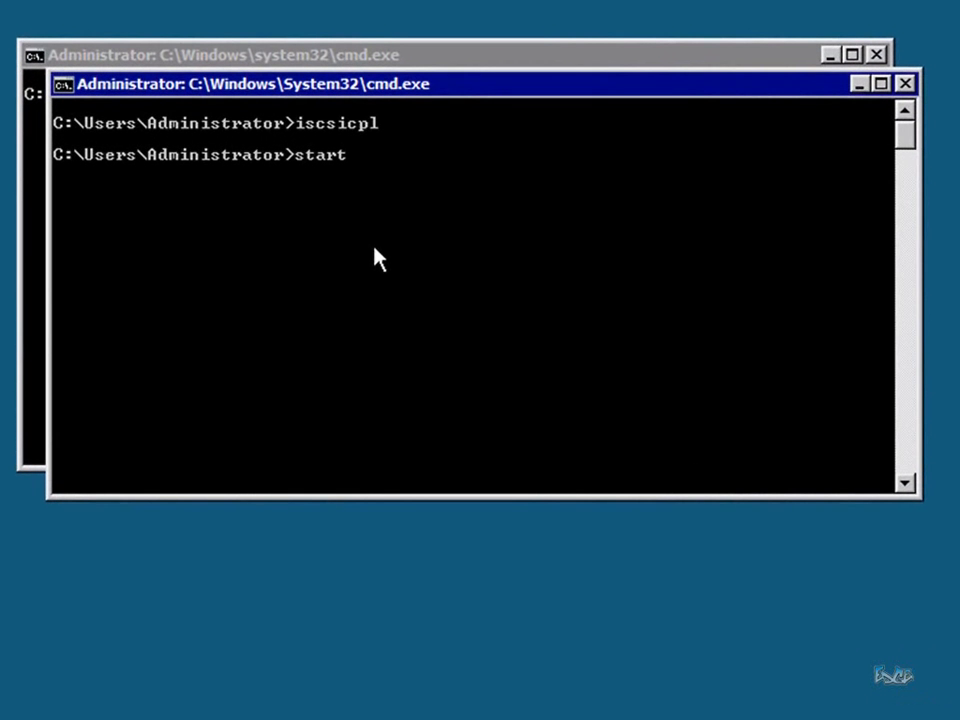
pyautogui.write(' /w ocsetu')
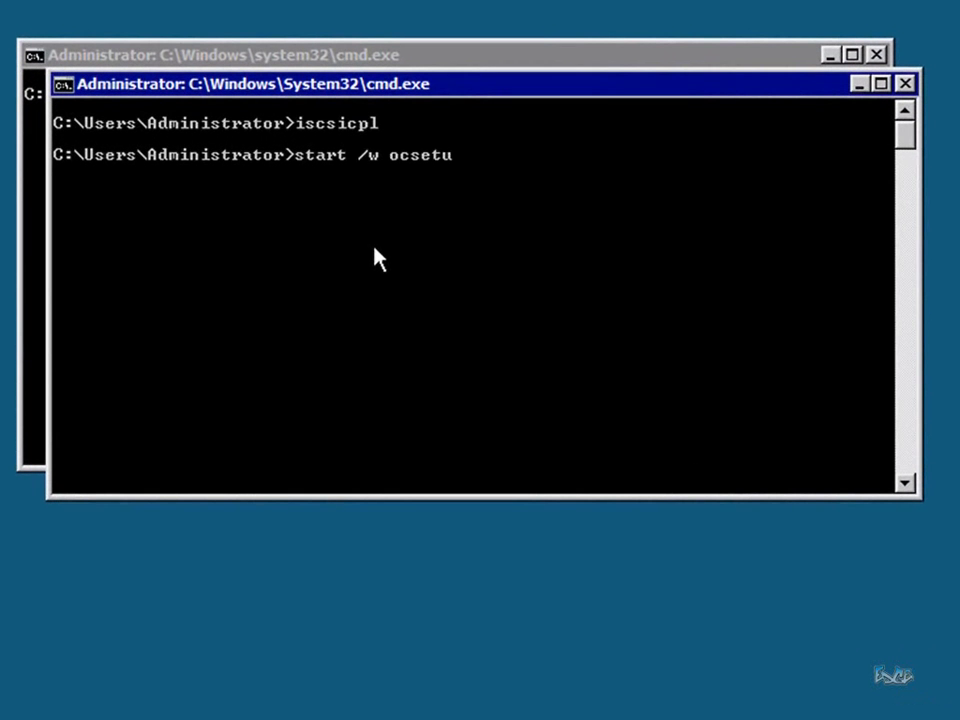
pyautogui.write('p MultipathIo')
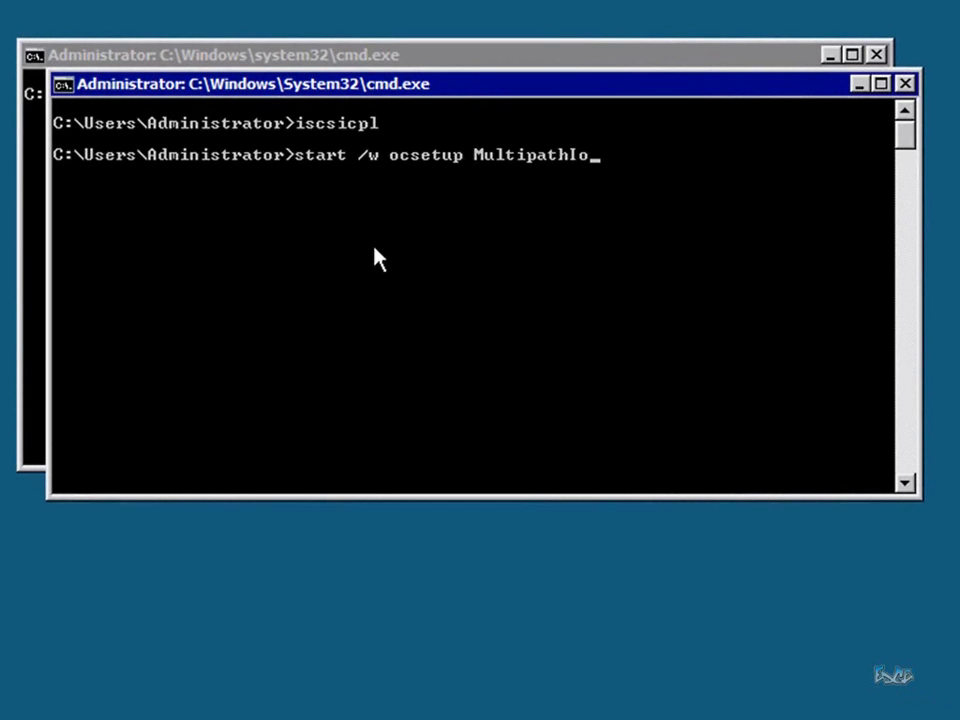
pyautogui.press('Return')
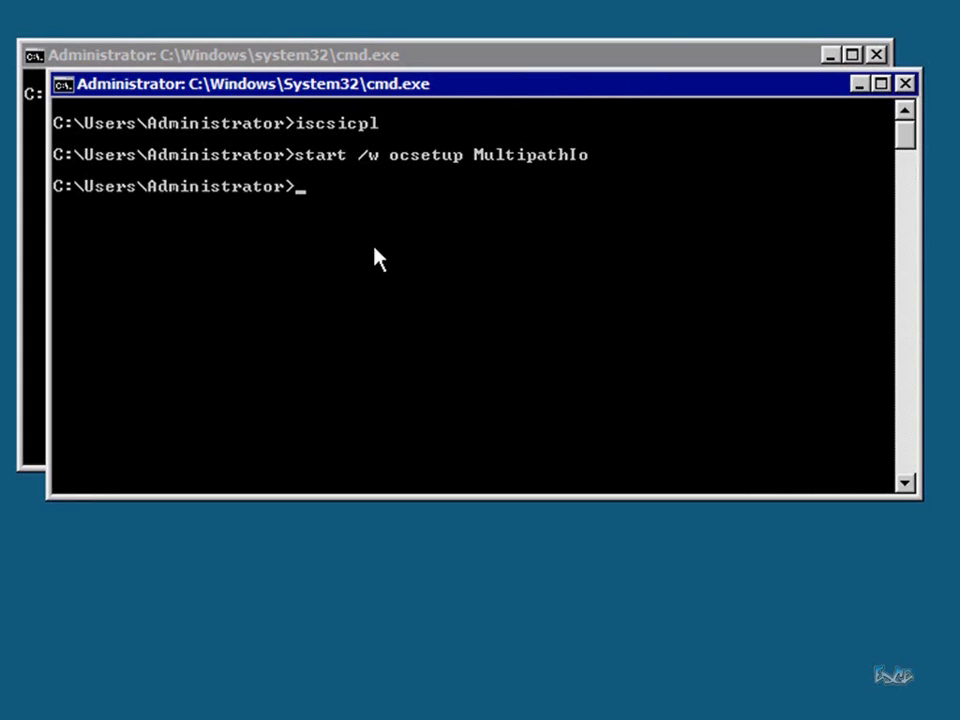
pyautogui.write('mpiocpl')
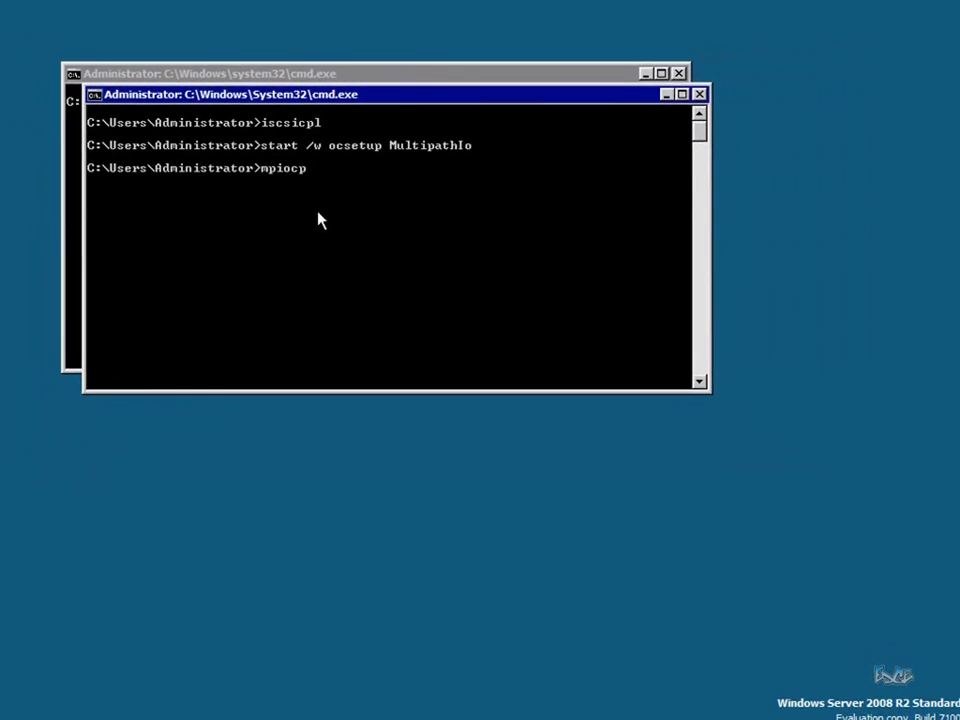
pyautogui.press('Return')
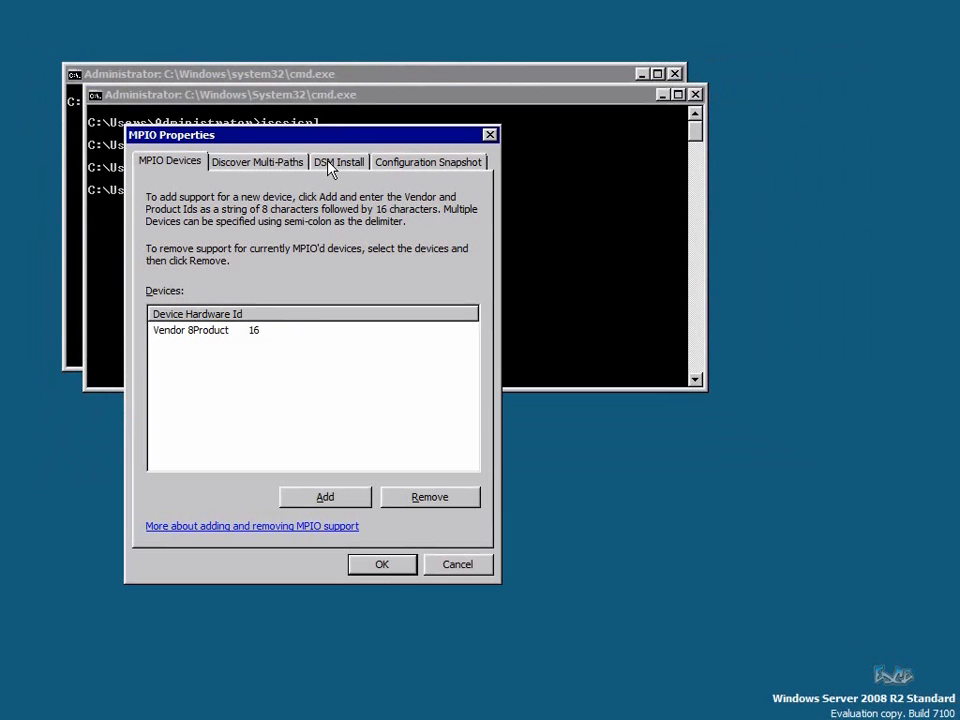
# Look over the DSM Install and MPIO Devices tabs, then cancel MPIO Properties unchanged
pyautogui.click(328, 165)
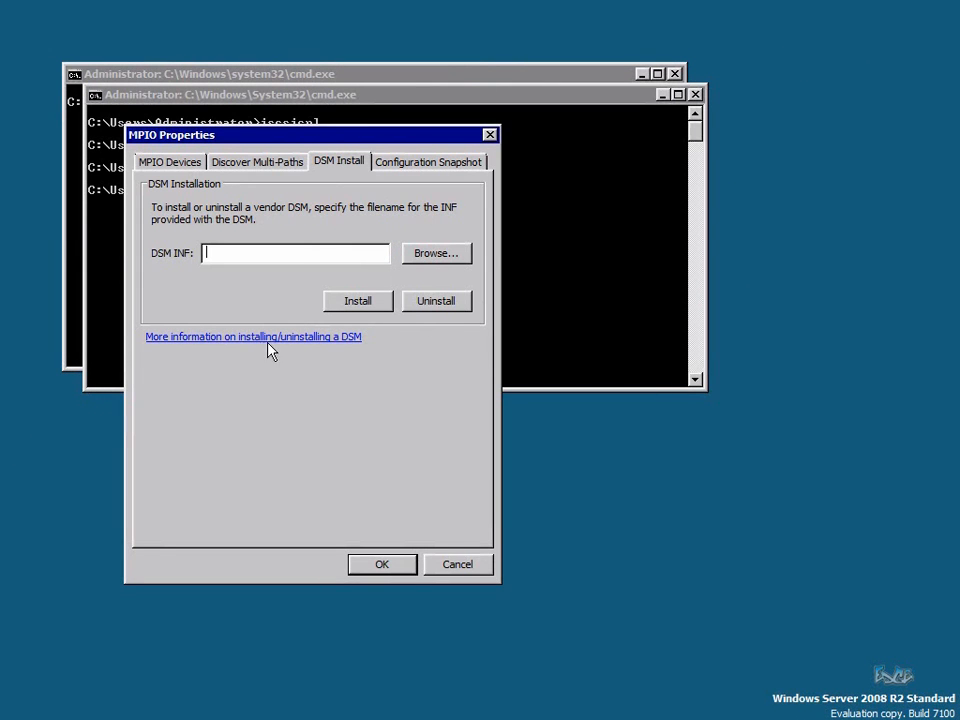
pyautogui.click(172, 168)
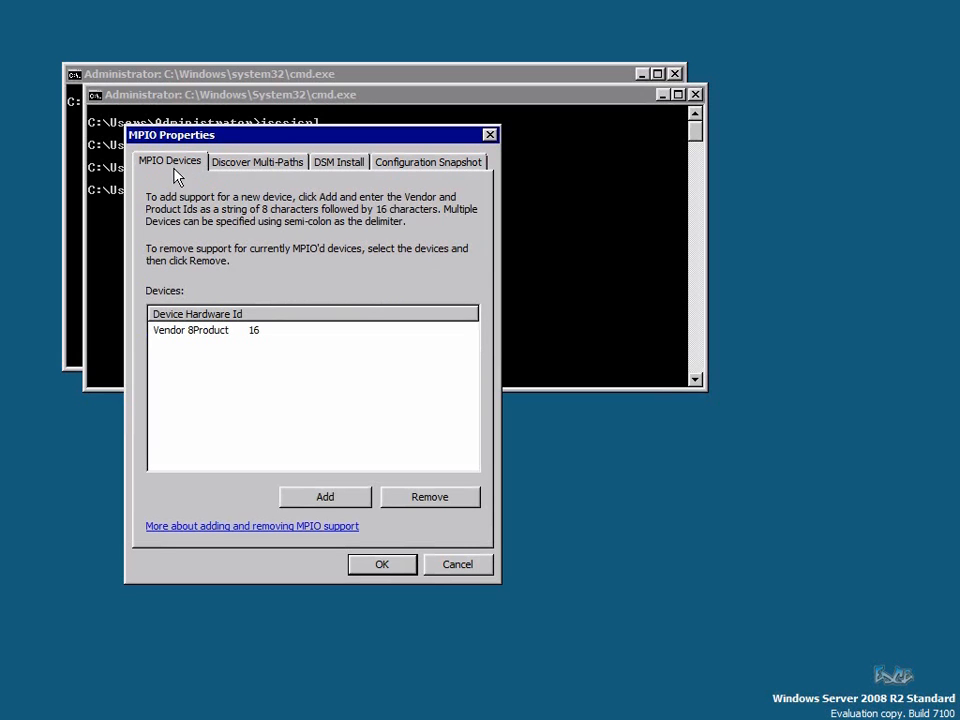
pyautogui.click(477, 568)
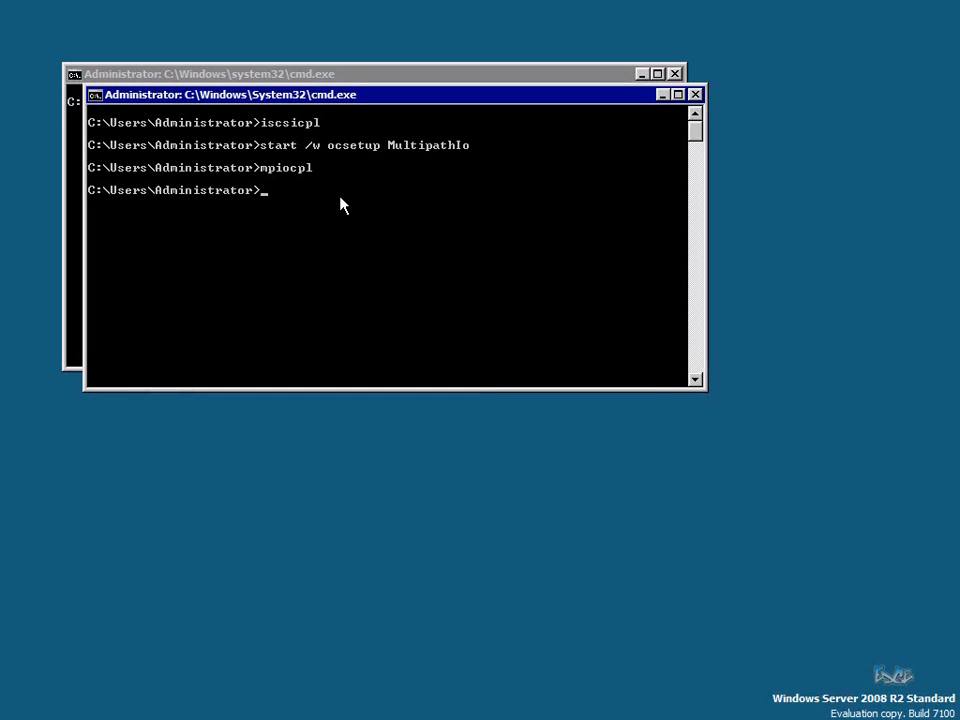
# Switch to D:, list its contents, and enter the NIC_DRVR_WIN_R212663\payload folder
pyautogui.write('d:')
pyautogui.press('Return')
pyautogui.write('dir')
pyautogui.press('Return')
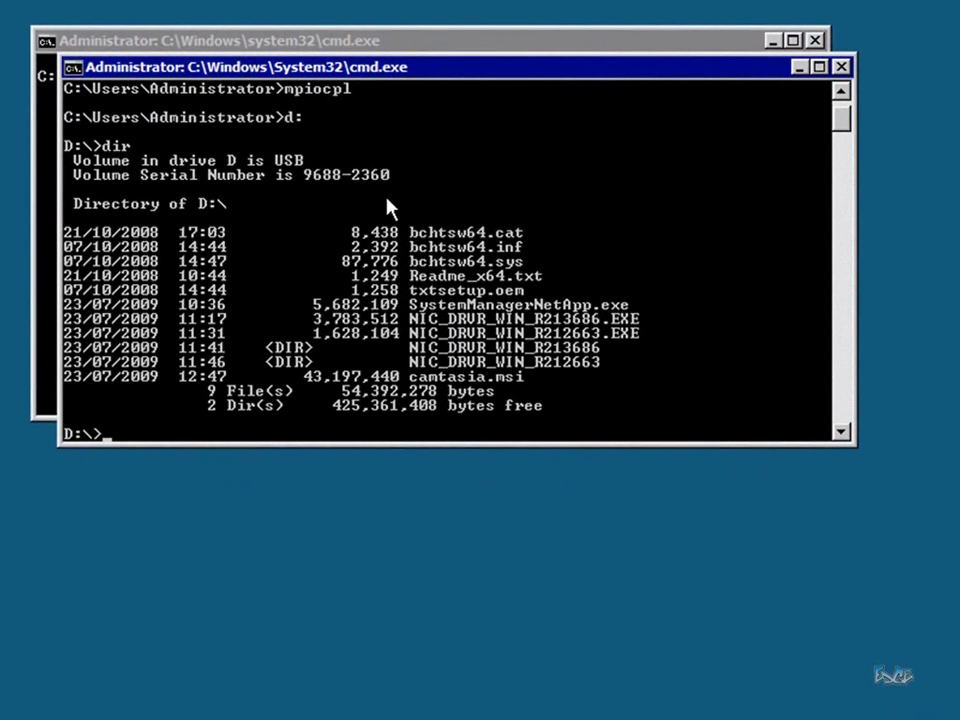
pyautogui.write('cd NIC_DRVR_WIN_R212663')
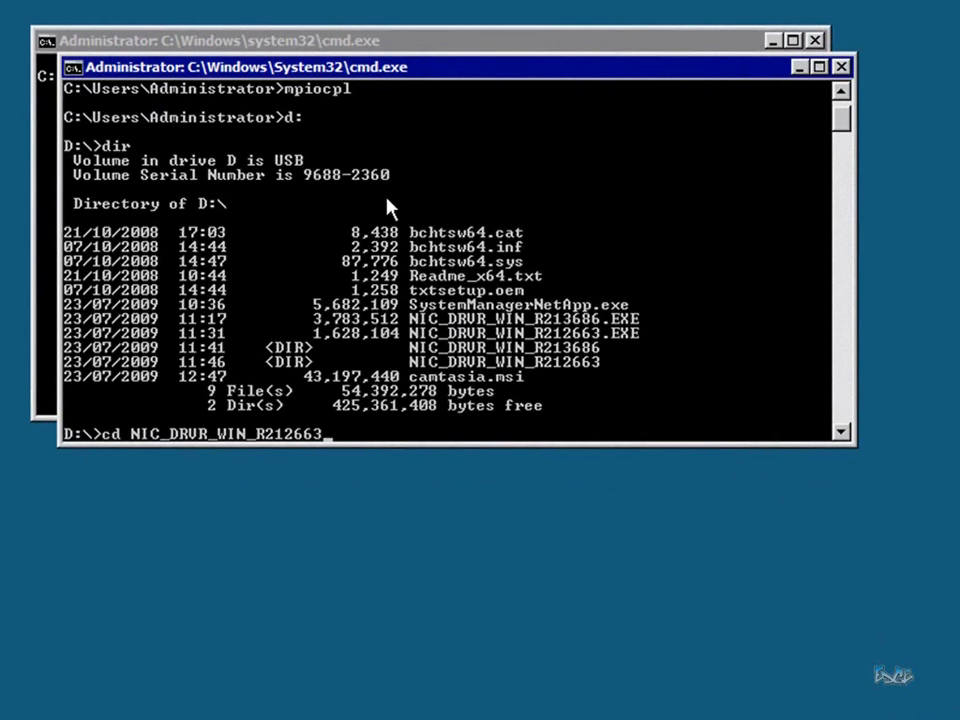
pyautogui.write('\\payload')
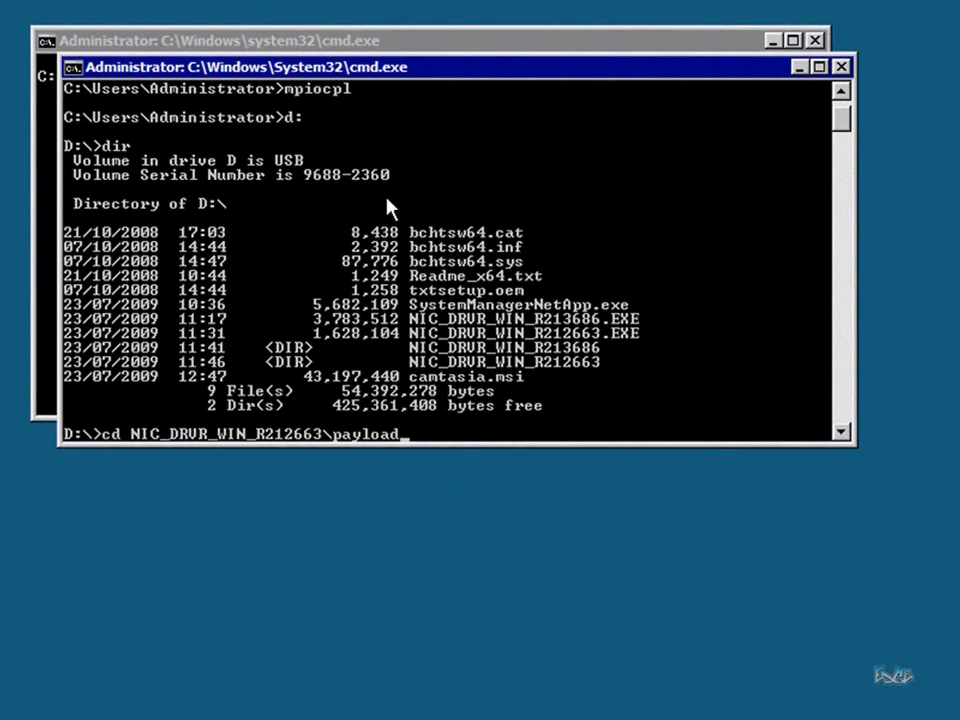
pyautogui.press('Return')
# Install the R212663 driver packages with 'pnputil -i -a *.inf'
pyautogui.write('cls')
pyautogui.press('Return')
pyautogui.write('pnputil')
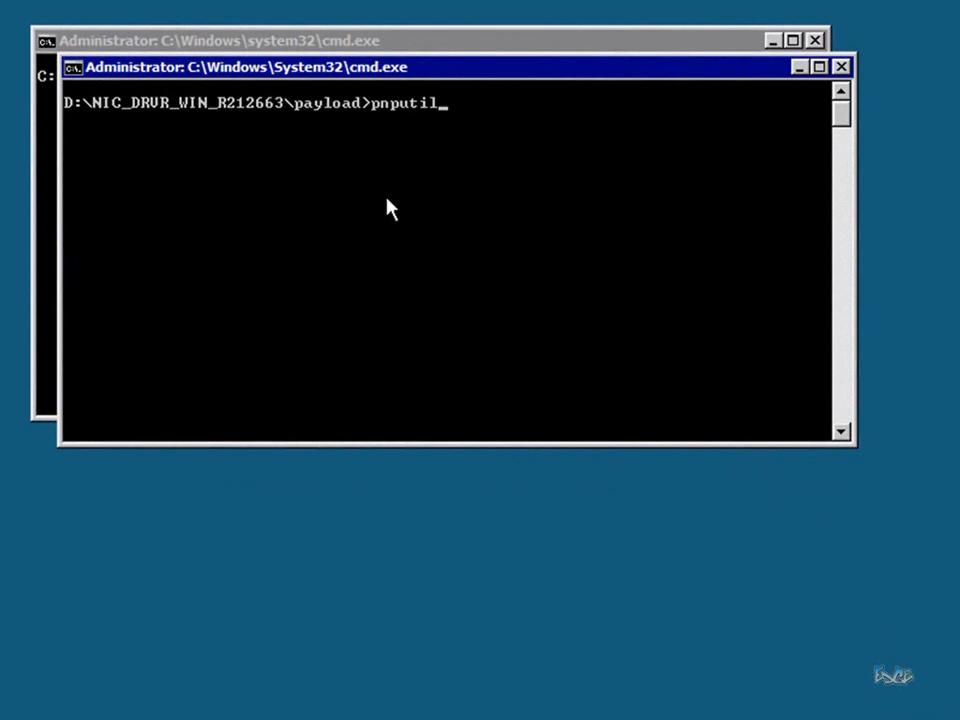
pyautogui.press('Return')
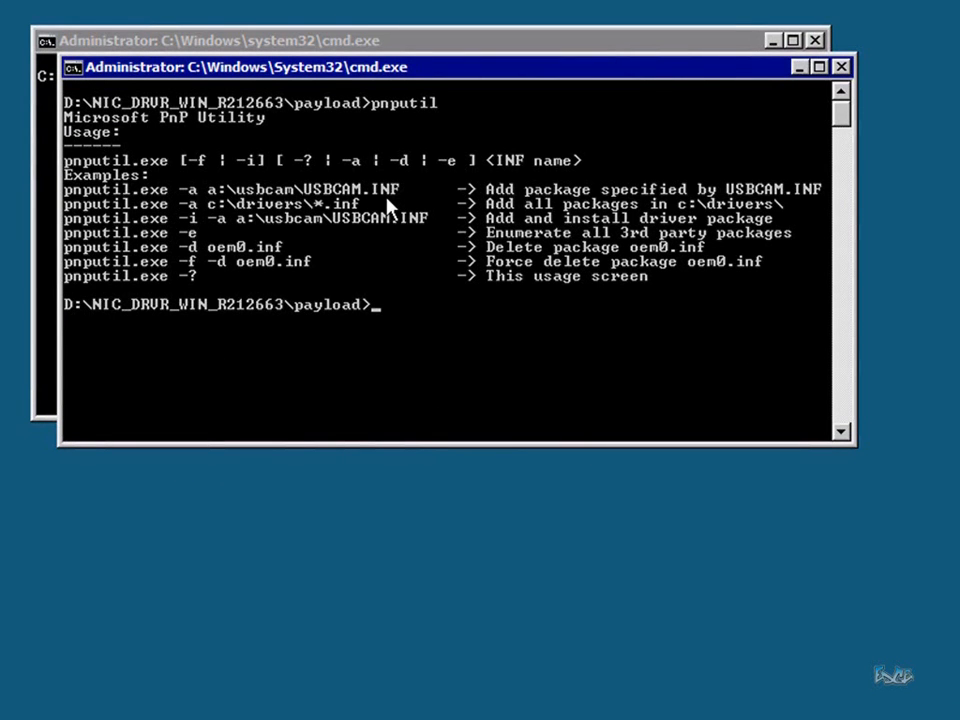
pyautogui.press('Up')
pyautogui.write('-i -a')
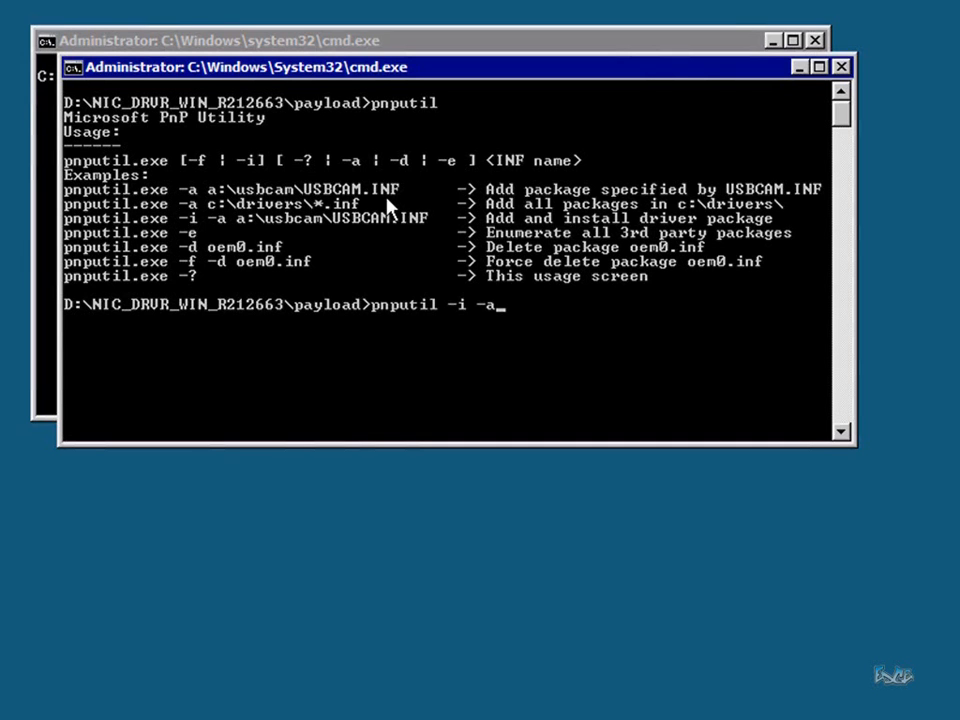
pyautogui.write(' *.inf')
pyautogui.press('Return')
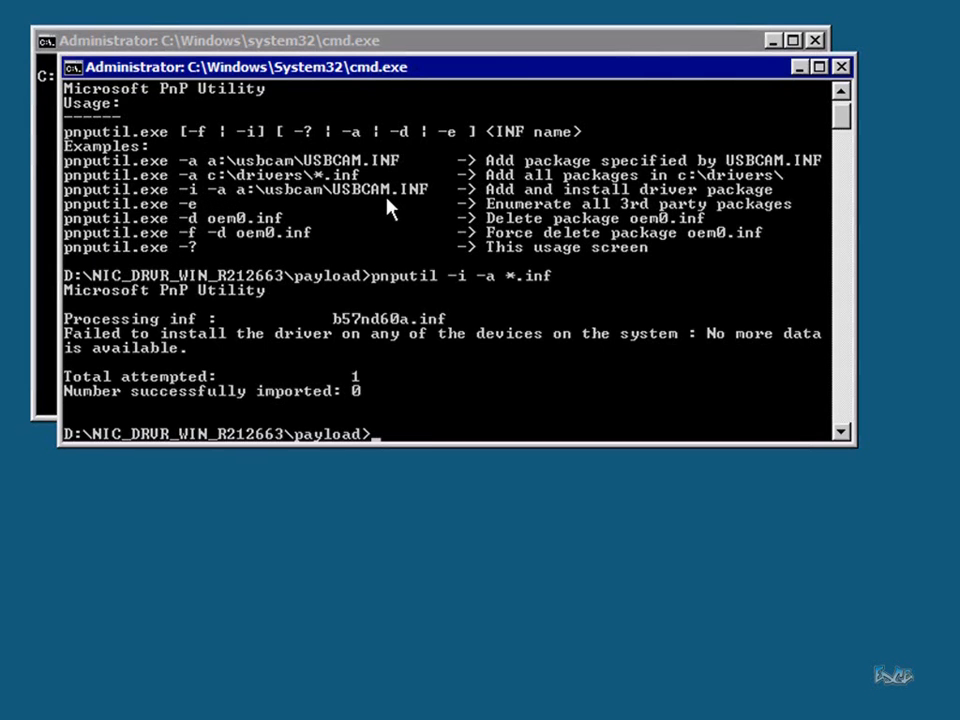
# Install the NIC_DRVR_WIN_R213686\payload drivers with 'pnputil -i -a *.inf', importing all five
pyautogui.write('cd\\')
pyautogui.press('Return')
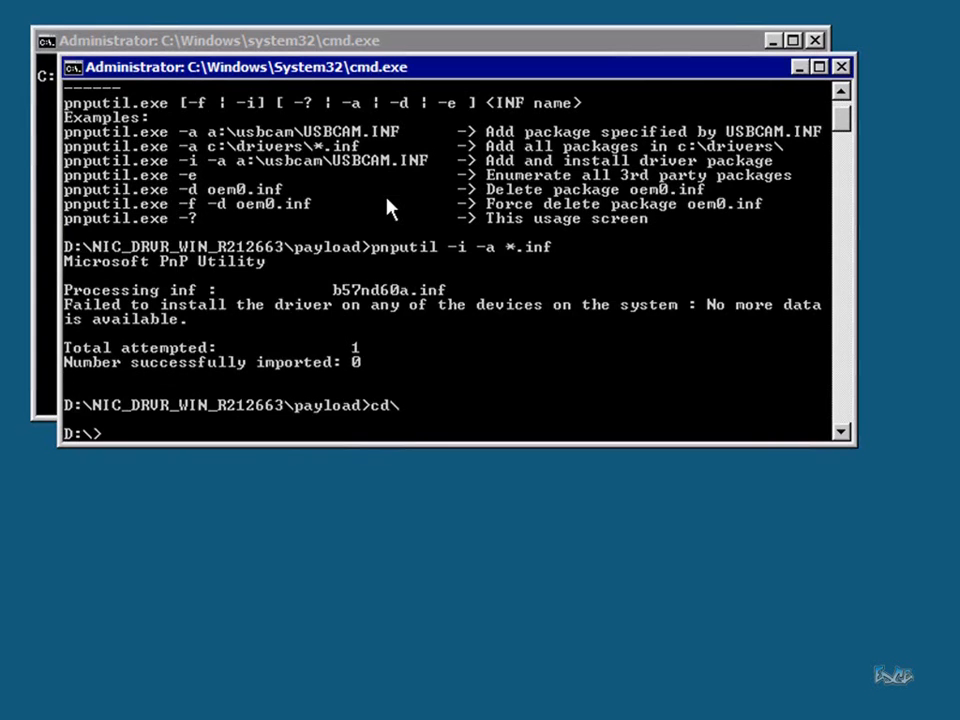
pyautogui.write('cd NIC_DRVR_WIN_R212663')
pyautogui.press('Tab')
pyautogui.write('\\payload')
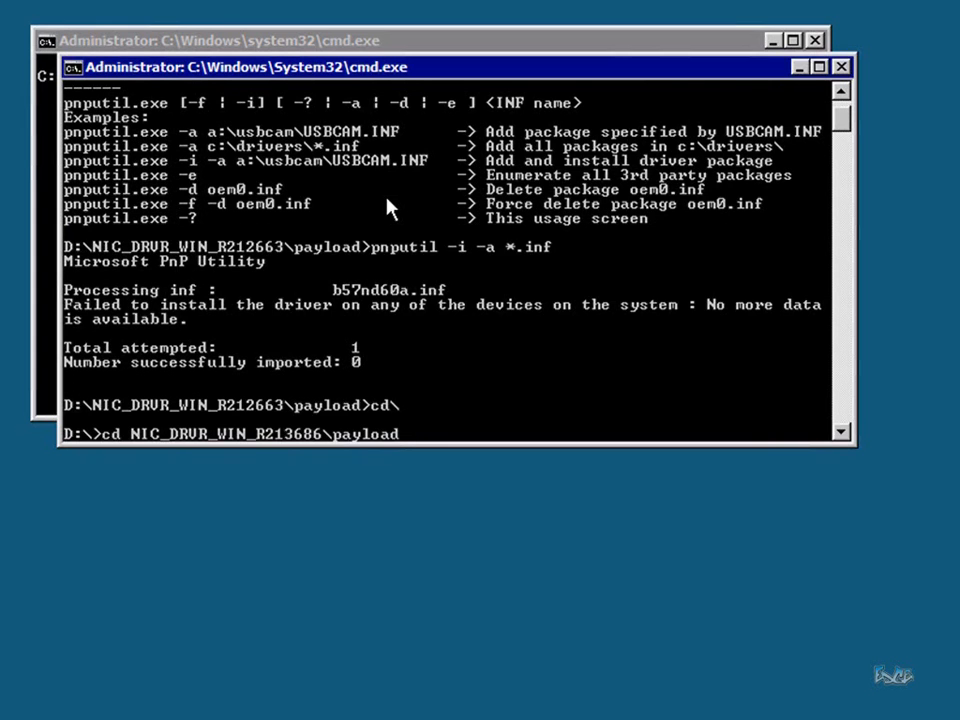
pyautogui.press('Return')
pyautogui.write('cd\\')
pyautogui.press('Up')
pyautogui.press('Up')
pyautogui.press('Up')
pyautogui.press('Return')
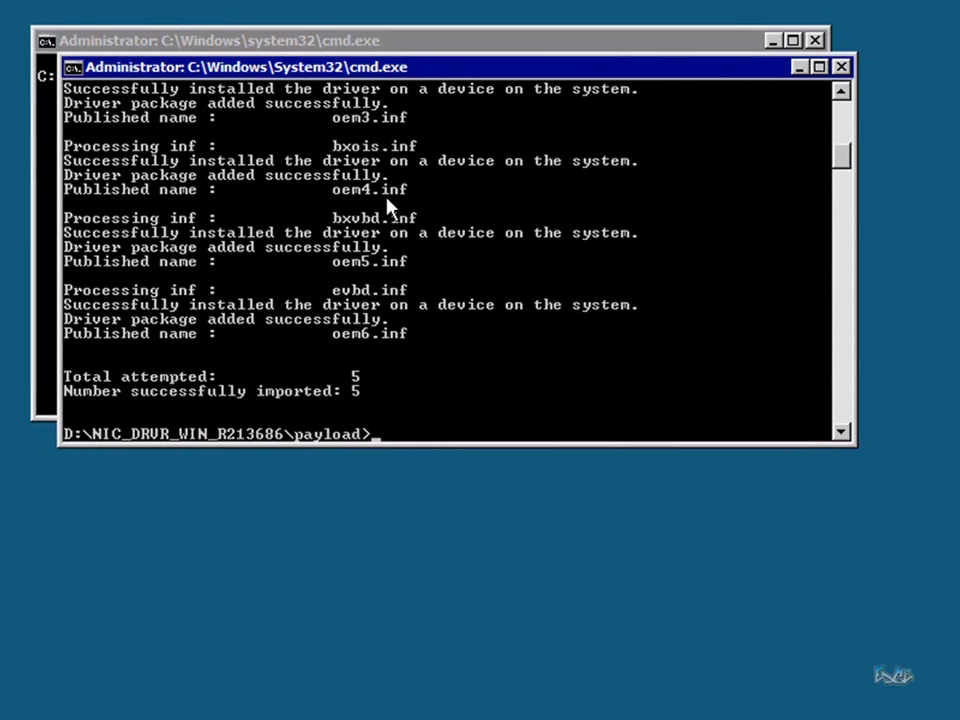
# Leave sconfig with option 15, clear the console, and run iscsicpl on Node 2
pyautogui.write('cls')
pyautogui.press('Return')
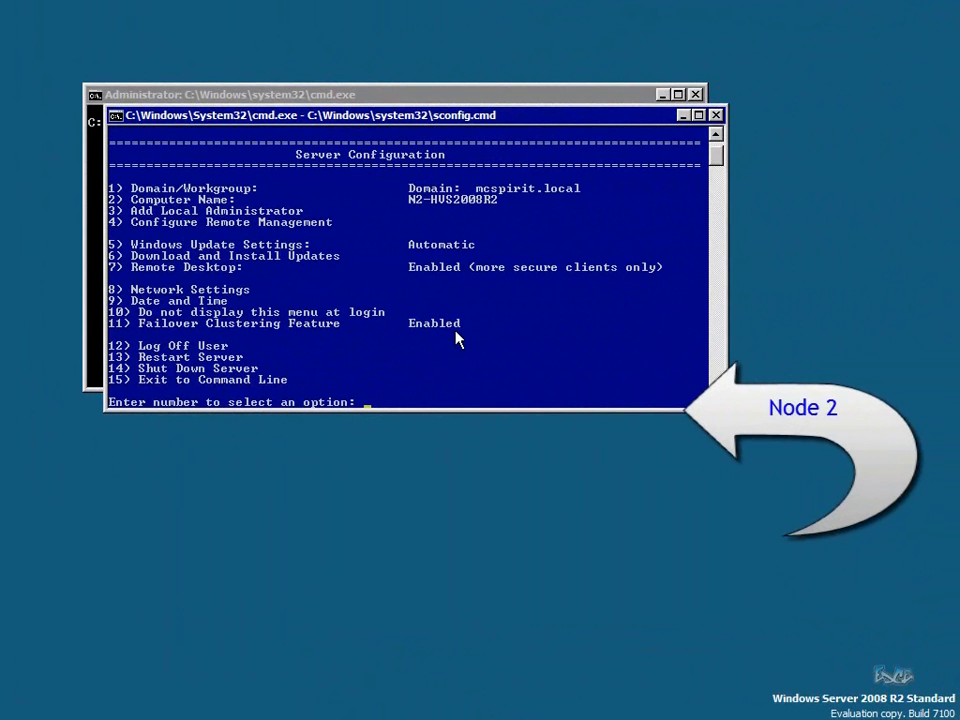
pyautogui.write('15')
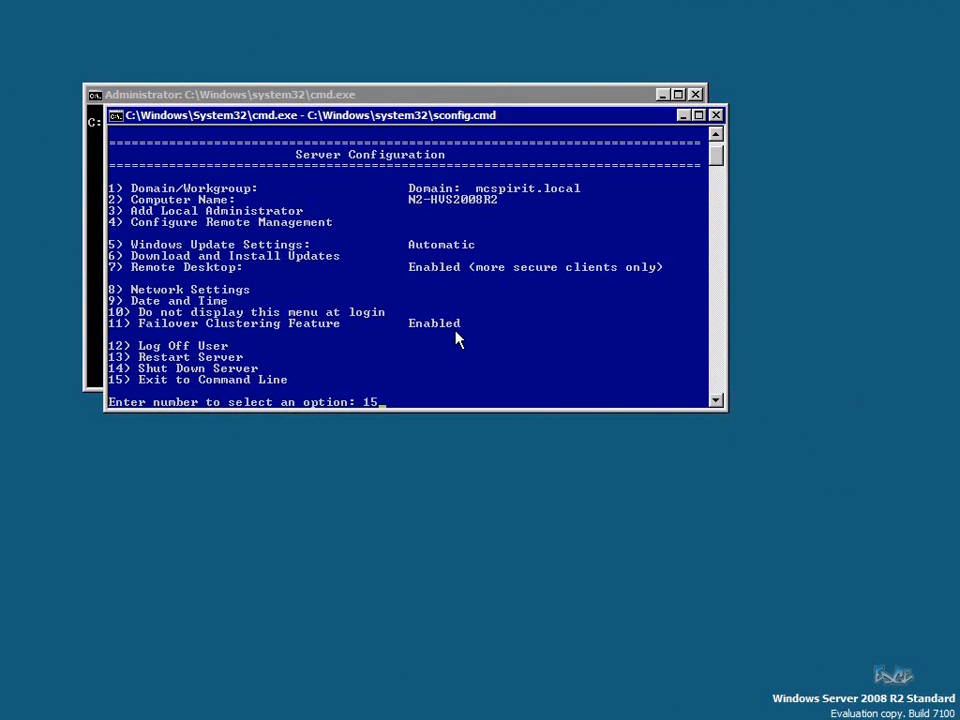
pyautogui.press('Return')
pyautogui.write('cls')
pyautogui.press('Return')
pyautogui.write('iscsicpl')
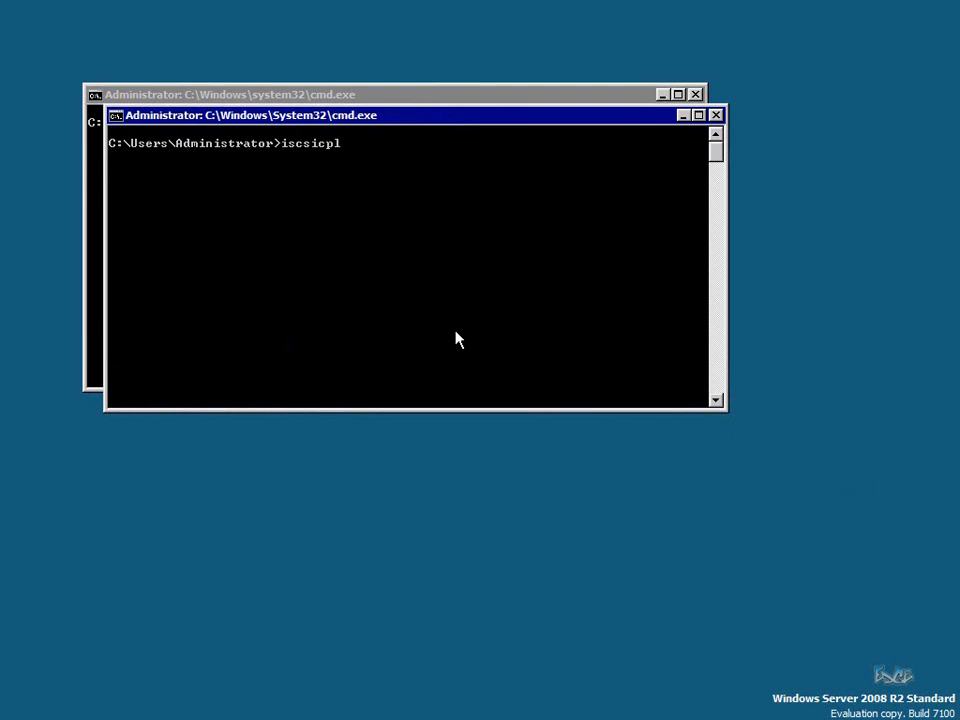
pyautogui.press('Return')
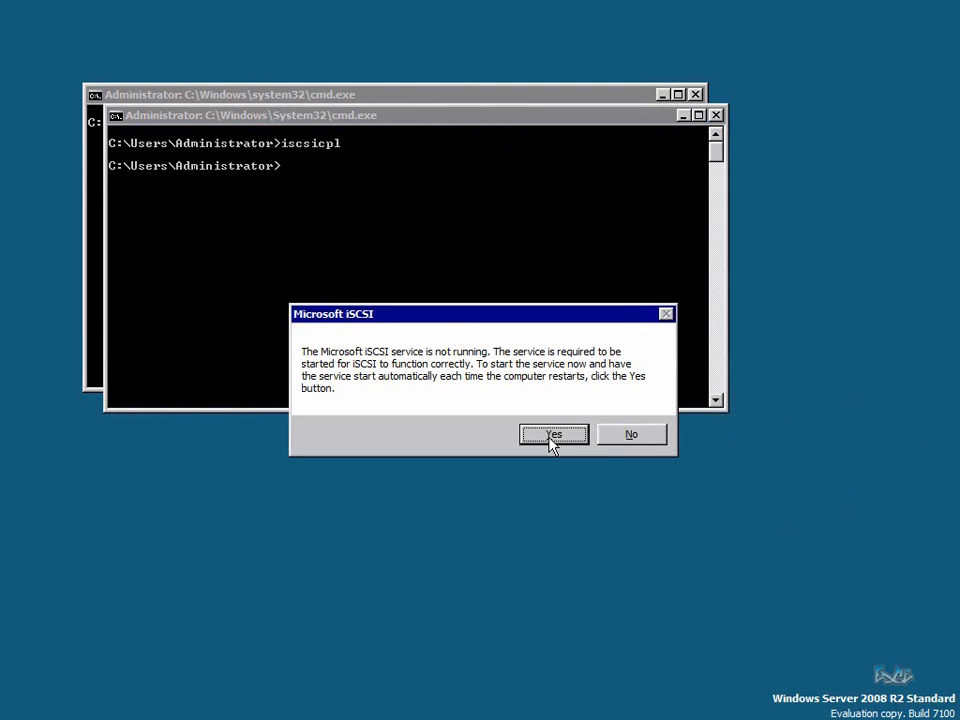
# Start the iSCSI service, Quick Connect Node 2 to target hypernetapp, and close the initiator
pyautogui.click(555, 436)
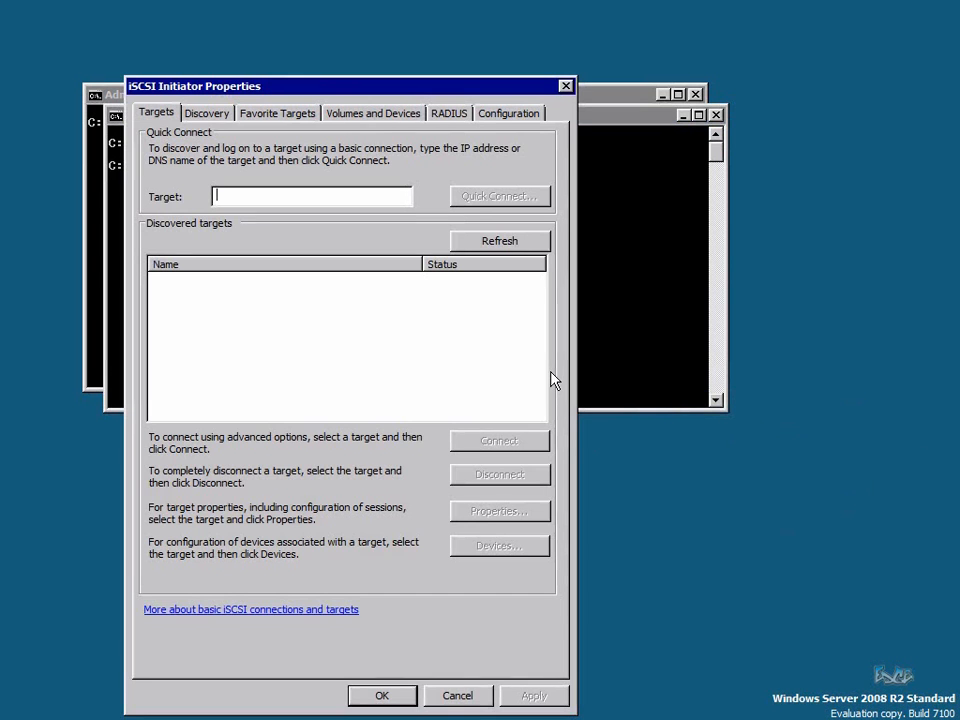
pyautogui.moveTo(418, 91); pyautogui.dragTo(514, 46)
pyautogui.write('hypernetapp')
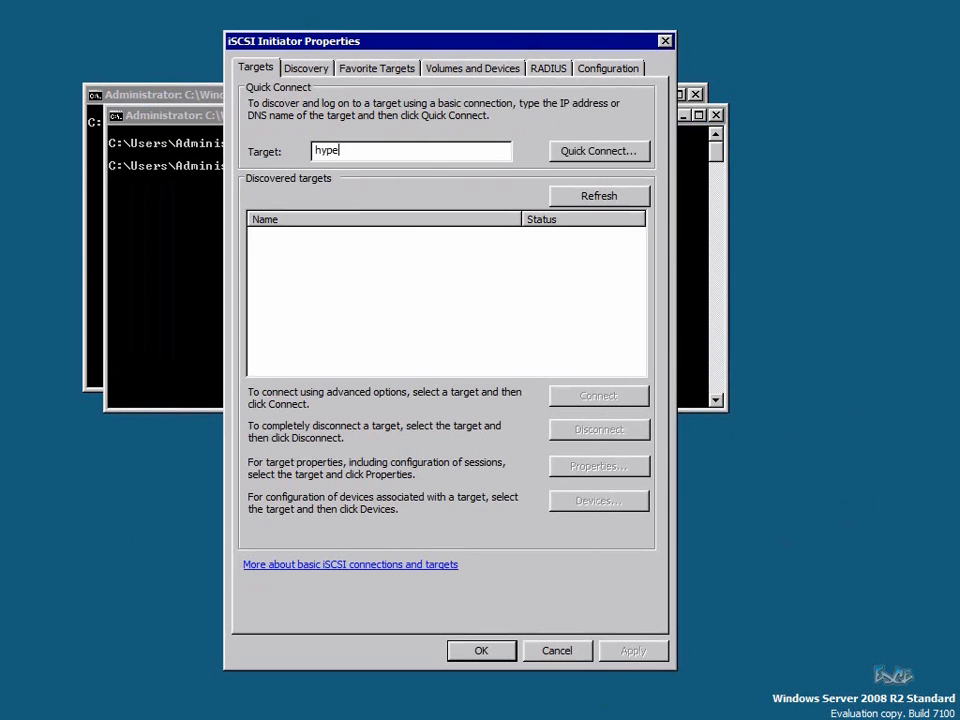
pyautogui.click(580, 153)
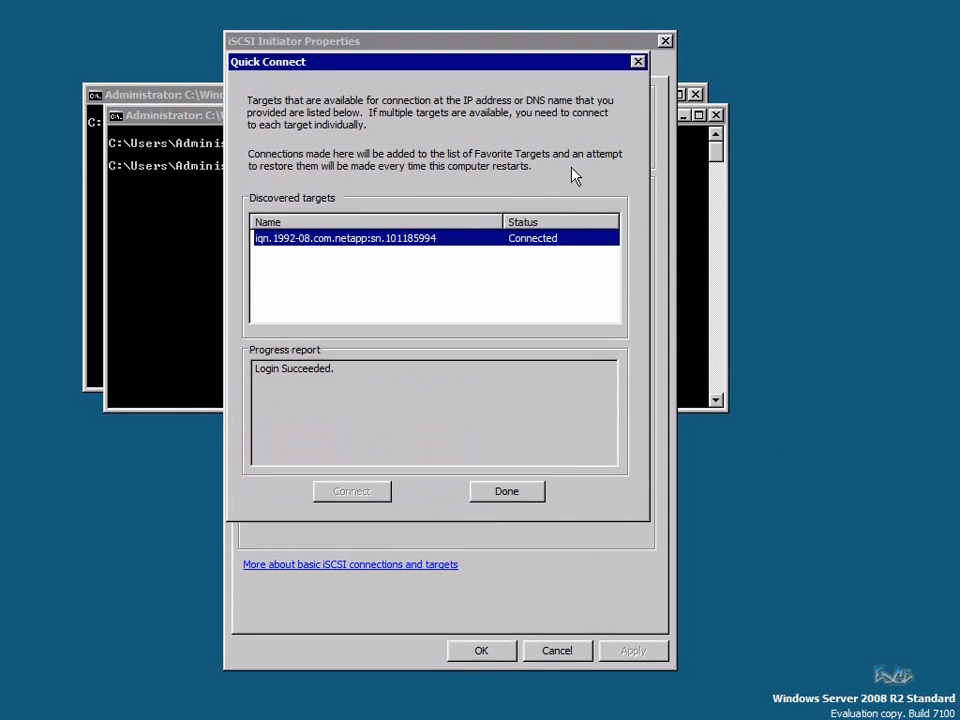
pyautogui.click(519, 496)
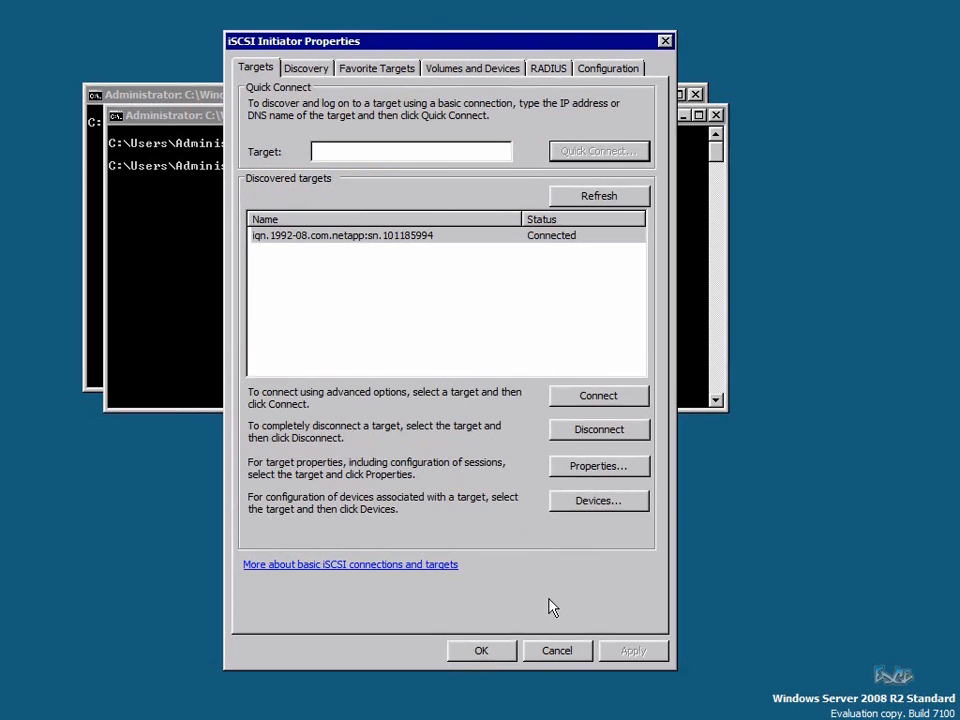
pyautogui.click(488, 652)
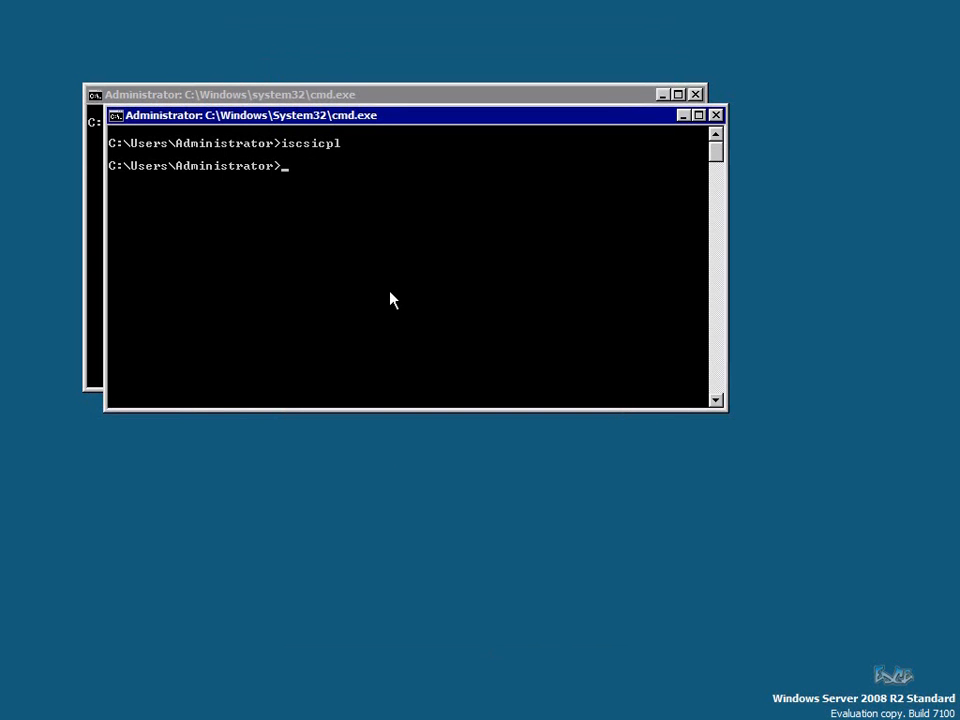
# Install Multipath I/O with start /w ocsetup MultipathIo, then clear the console with cls
pyautogui.write('start /w ocsetup M')
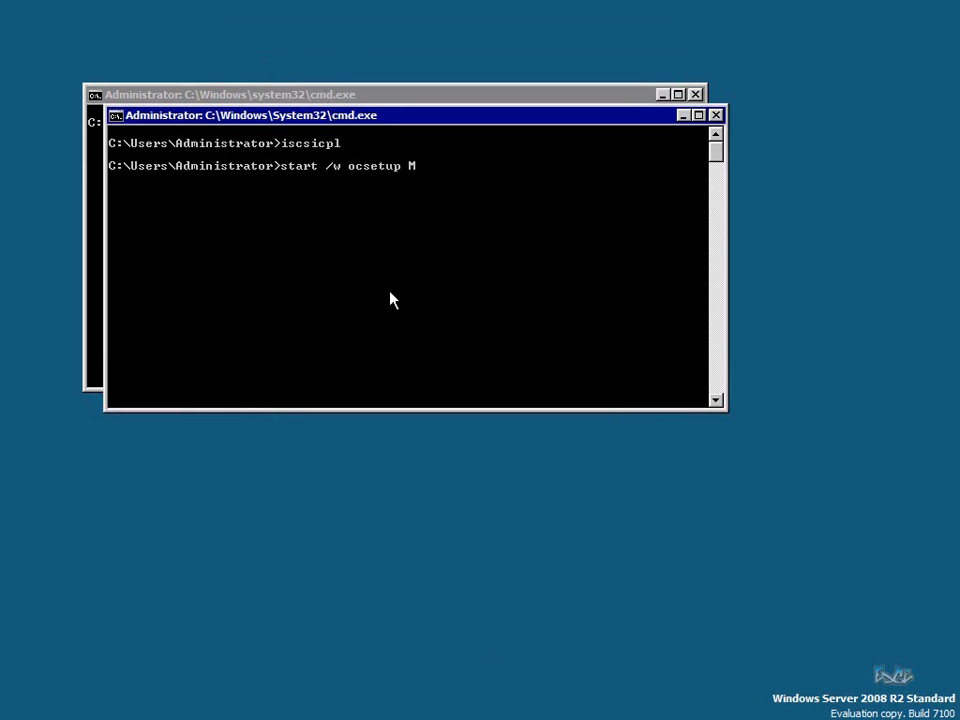
pyautogui.write('ultipathIo')
pyautogui.press('Return')
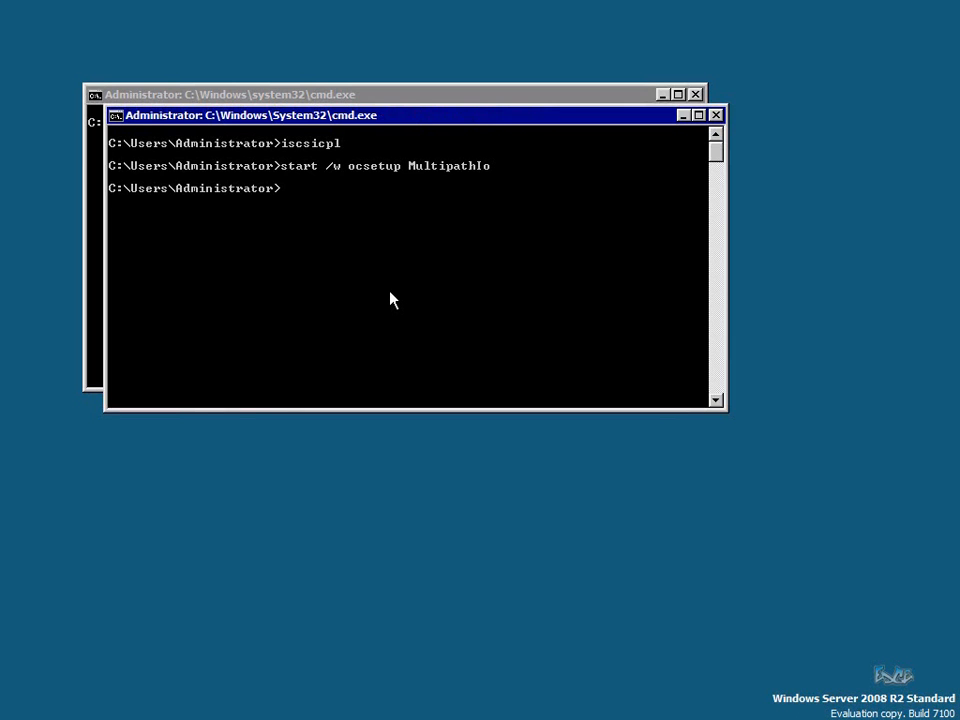
pyautogui.write('cls')
pyautogui.press('Return')
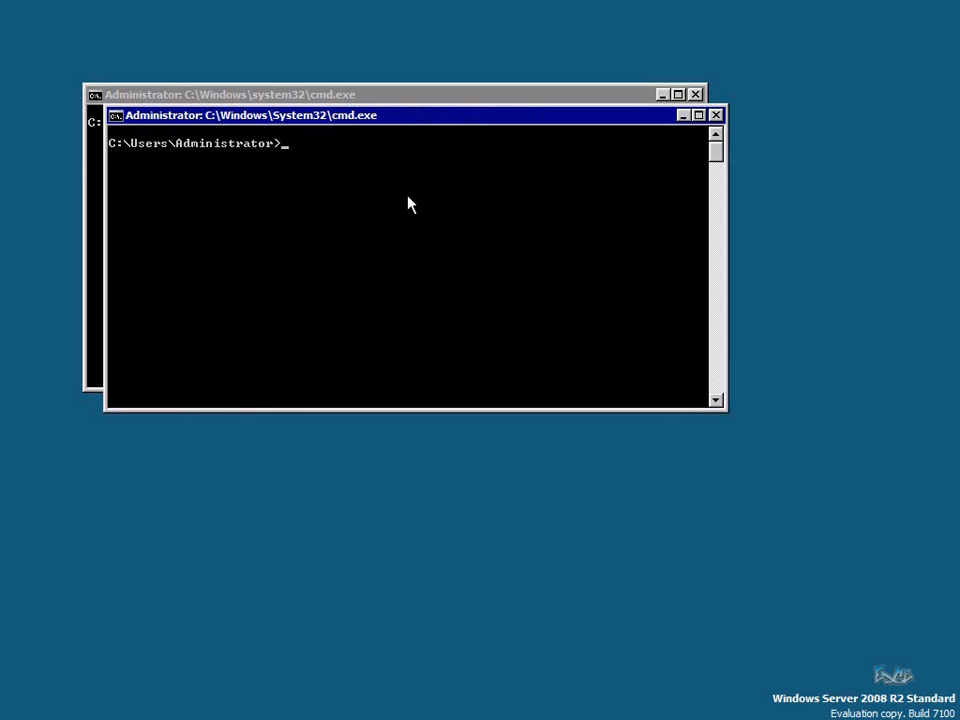
# Install the drivers in D:\NIC_DRVR_WIN_R212663\payload with pnputil -i -a *.inf
pyautogui.write('d:')
pyautogui.press('Return')
pyautogui.write('cd NIC_DRVR_WIN_R212663\\payload')
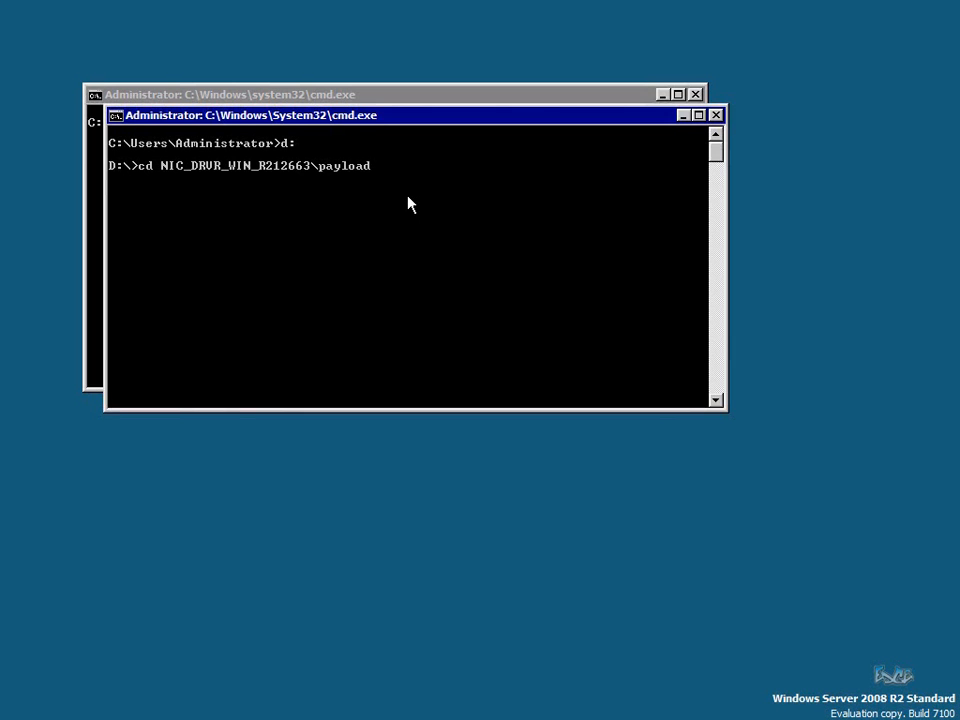
pyautogui.press('Return')
pyautogui.write('pnp')
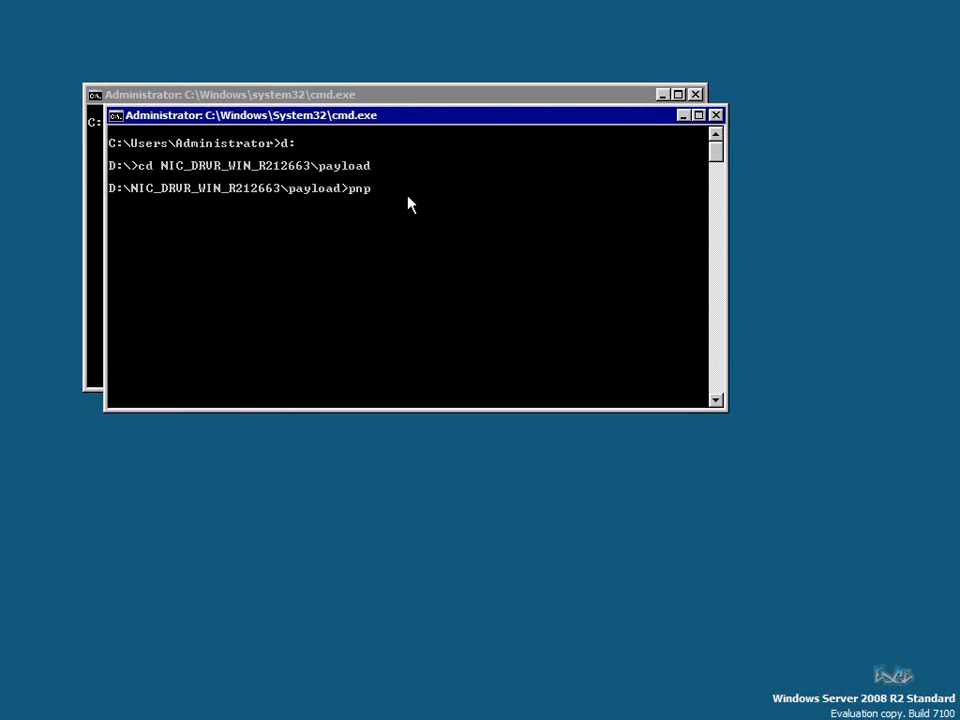
pyautogui.write('util -i -a *.inf')
pyautogui.press('Return')
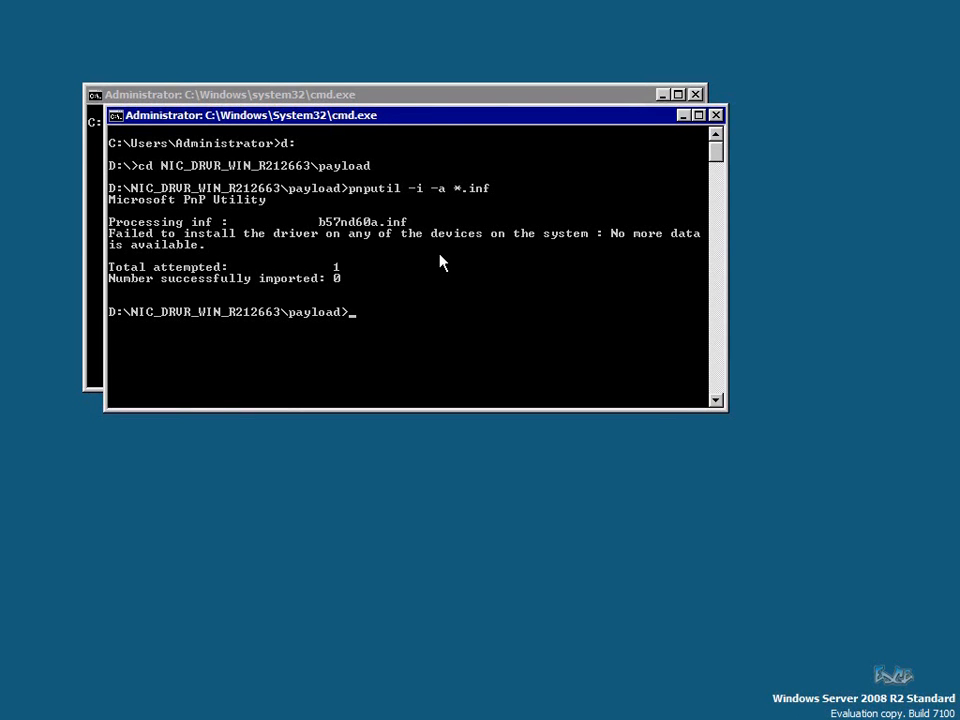
# Install the second NIC driver folder's payload drivers with the same pnputil command
pyautogui.write('cd\\')
pyautogui.press('Return')
pyautogui.write('cd')
pyautogui.press('Tab')
pyautogui.press('Tab')
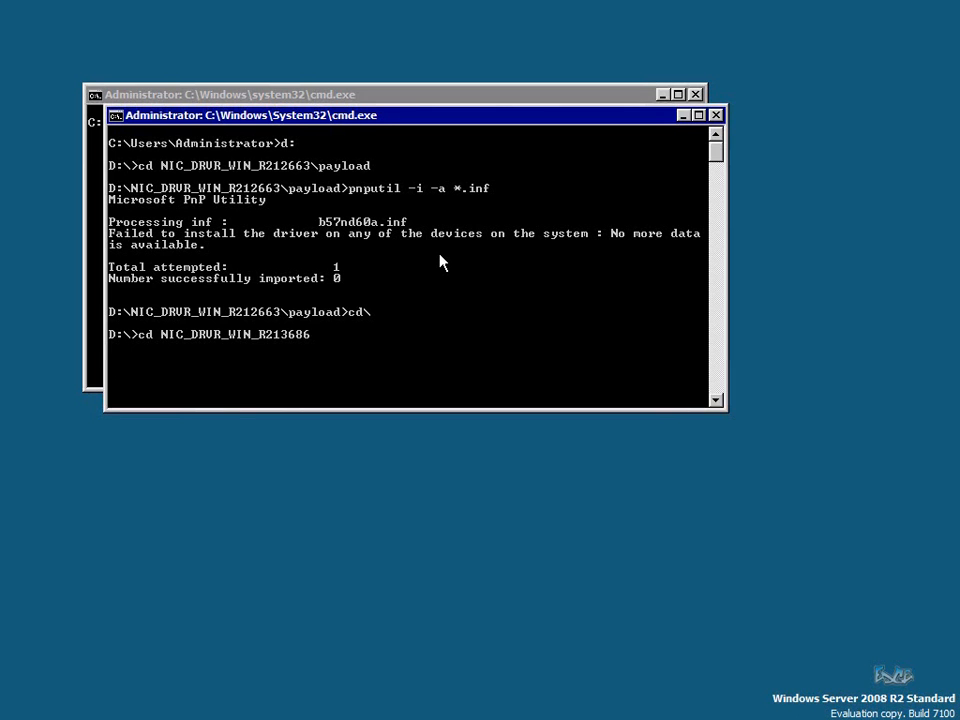
pyautogui.write('\\payload')
pyautogui.press('Return')
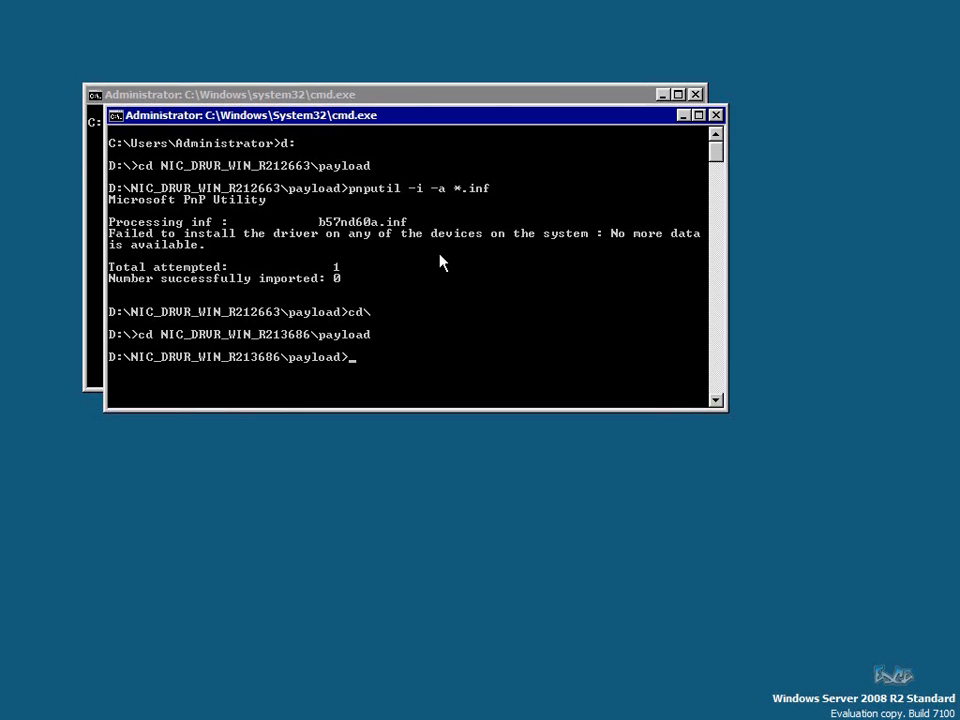
pyautogui.press('Up')
pyautogui.press('Up')
pyautogui.press('Up')
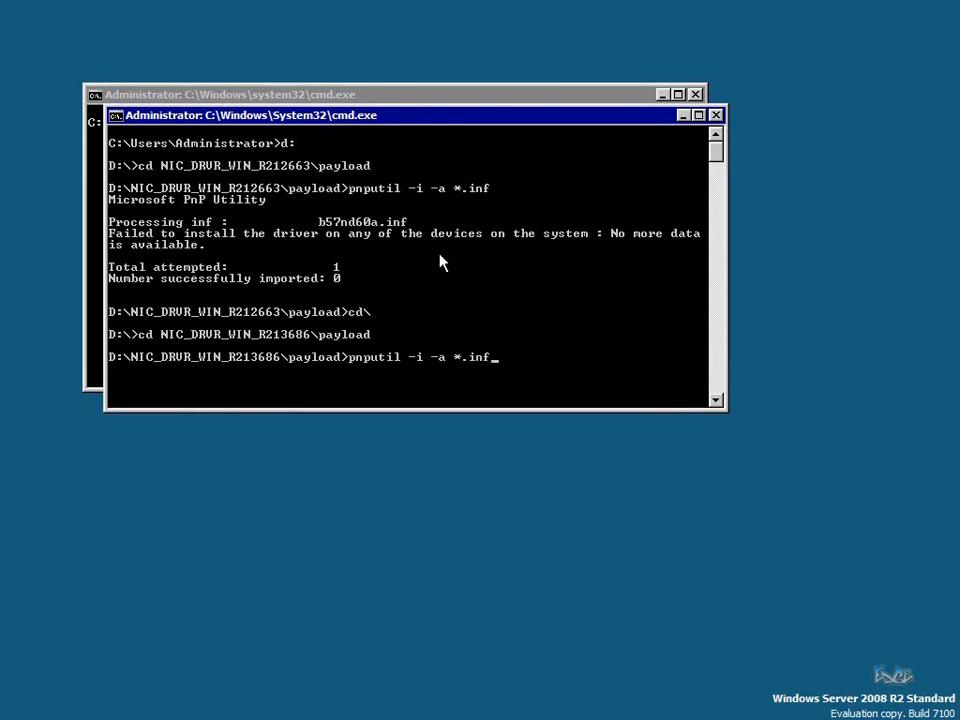
pyautogui.press('Return')
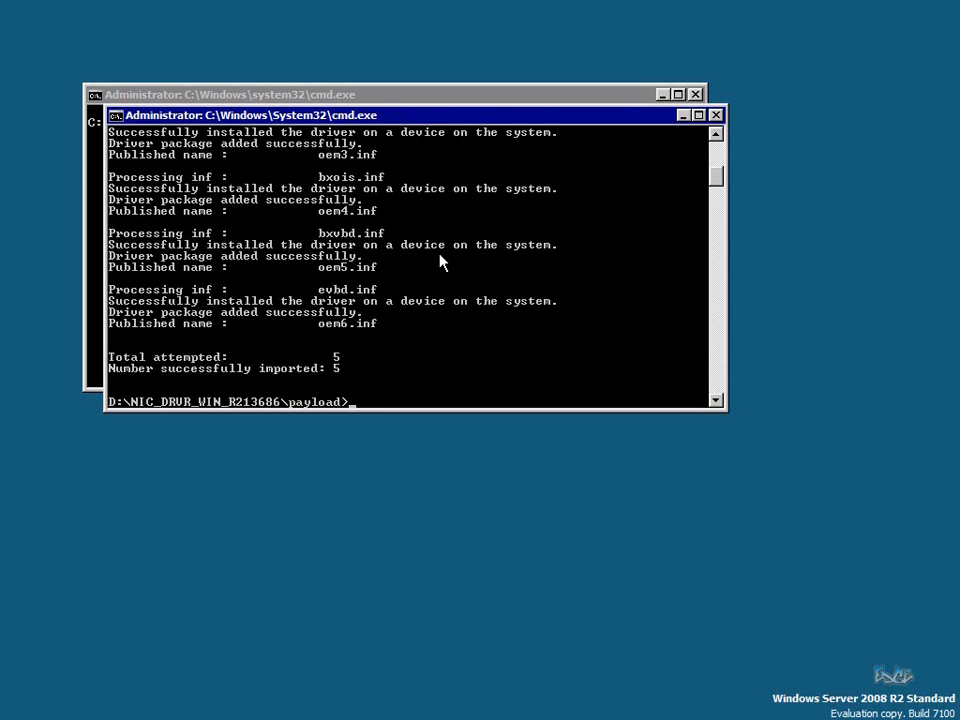
# Switch back to drive C: and clear the console with cls
pyautogui.write('cd\\')
pyautogui.press('Return')
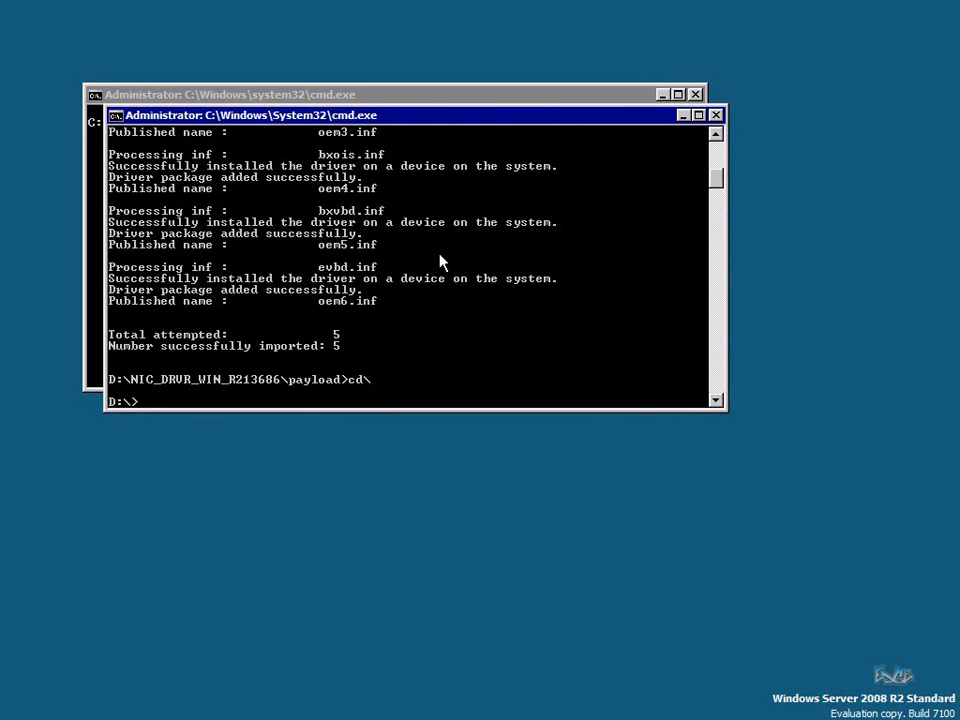
pyautogui.write('c:')
pyautogui.press('Return')
pyautogui.write('cls')
pyautogui.press('Return')
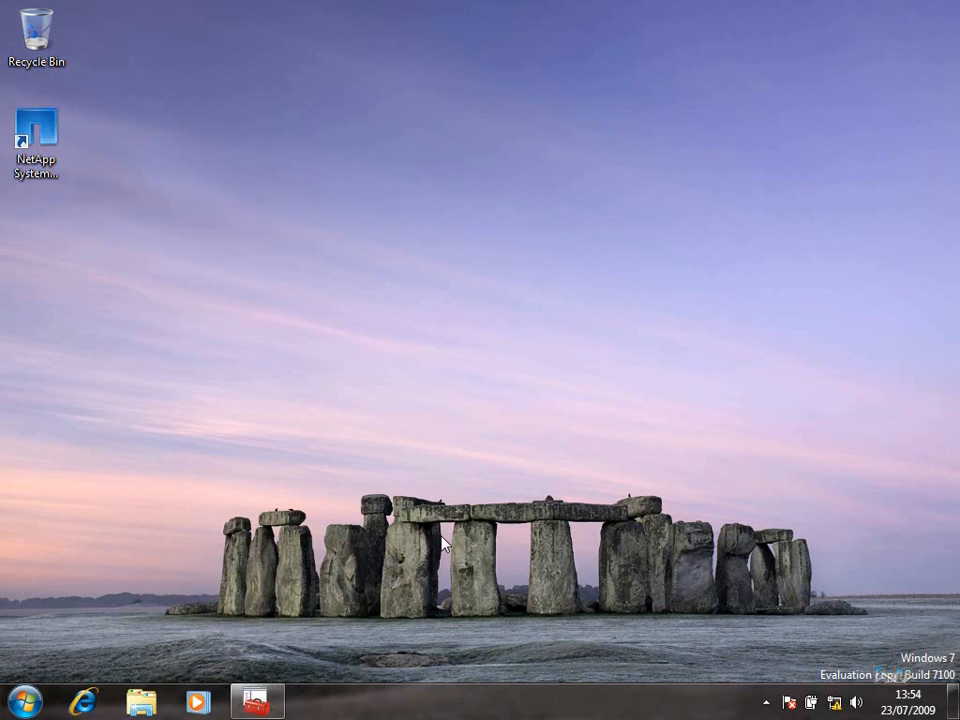
# Launch the Microsoft Management Console (mmc) and allow it to run
pyautogui.click(26, 701)
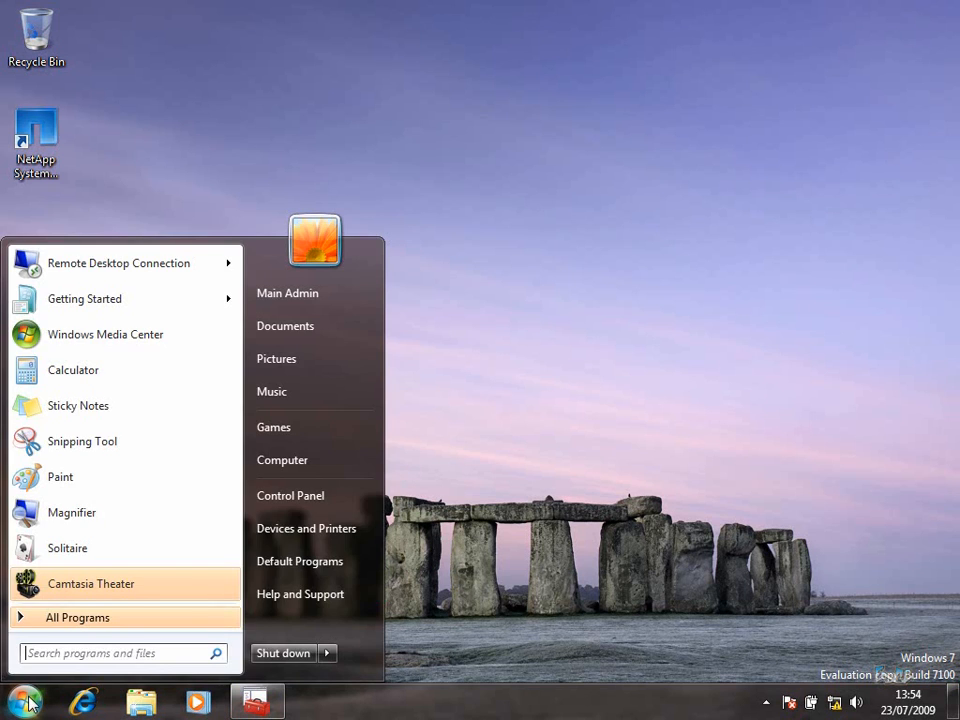
pyautogui.write('mmc')
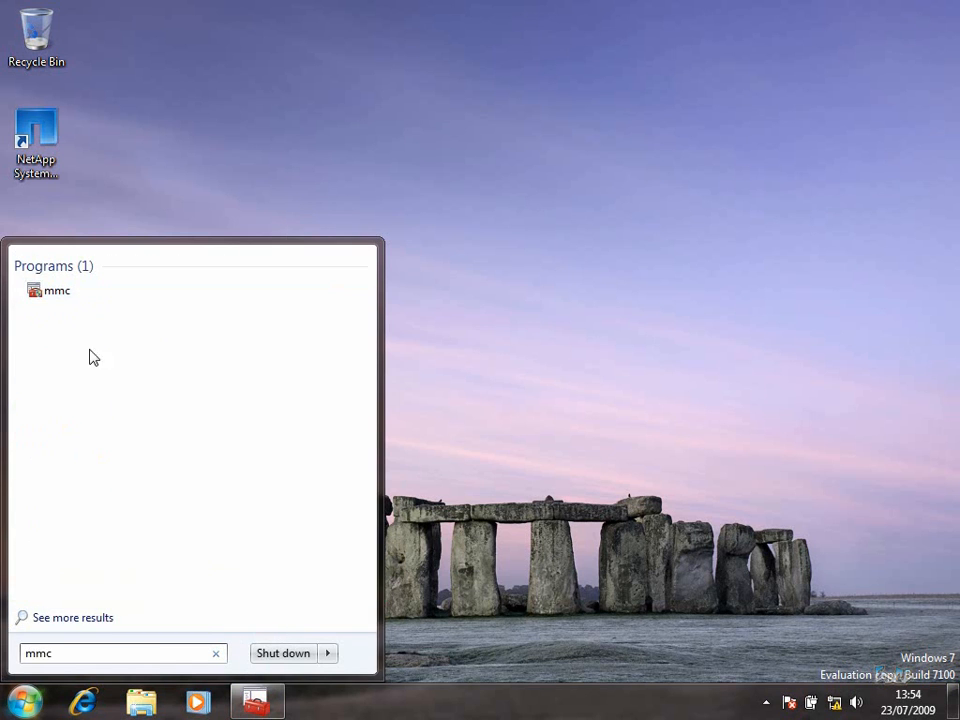
pyautogui.click(73, 296)
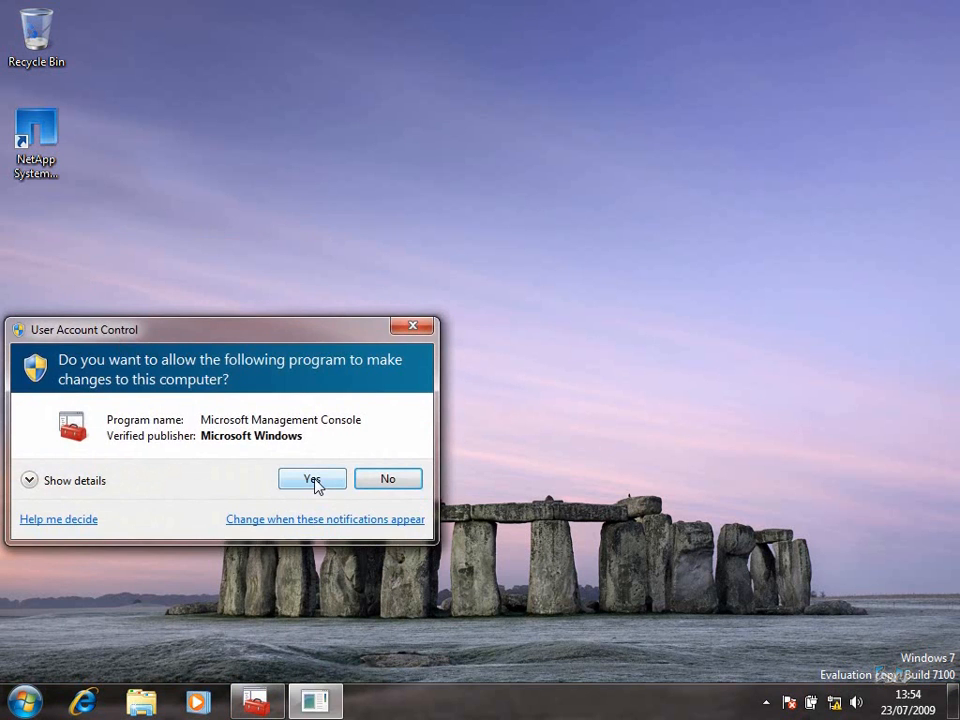
pyautogui.click(314, 482)
pyautogui.moveTo(461, 84); pyautogui.dragTo(501, 73)
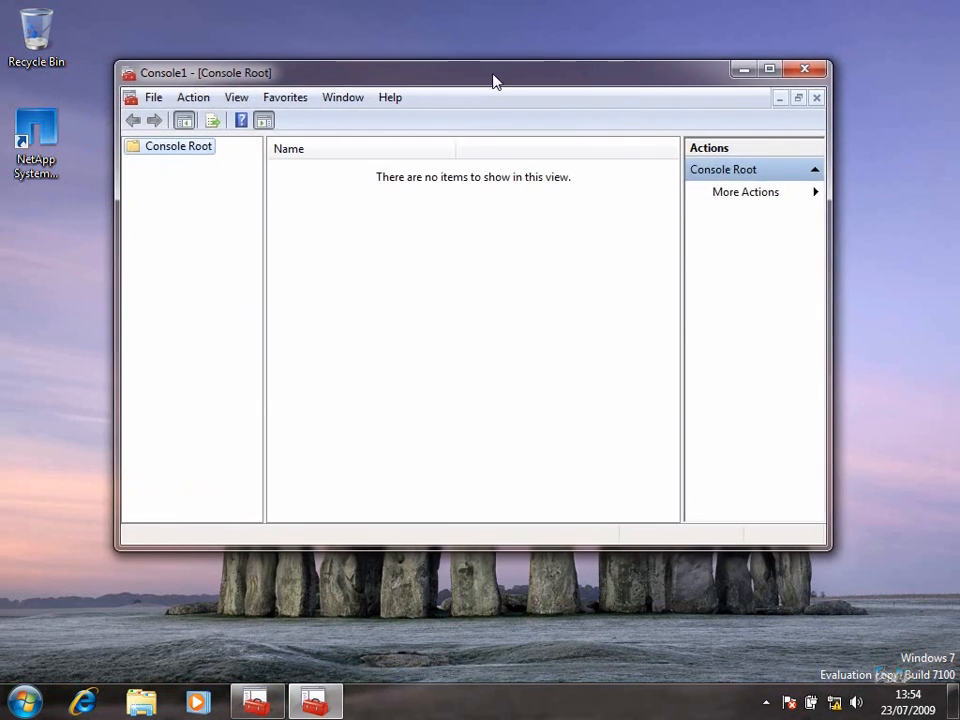
# Add a Group Policy Object snap-in targeting remote computer N1-HVS2008R2
pyautogui.click(153, 96)
pyautogui.click(229, 212)
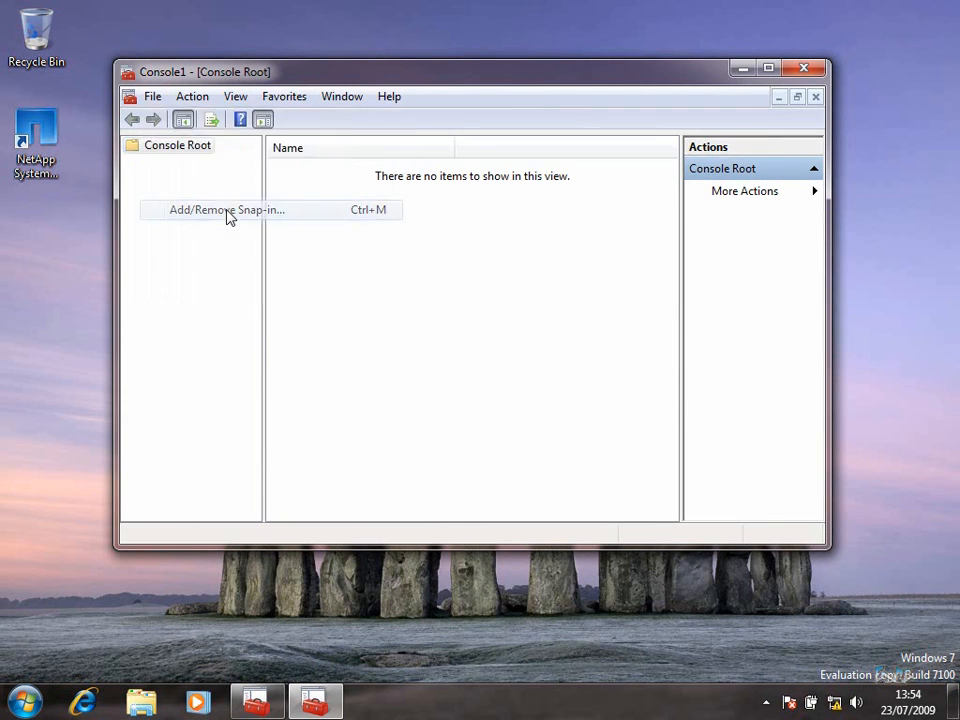
pyautogui.click(250, 298)
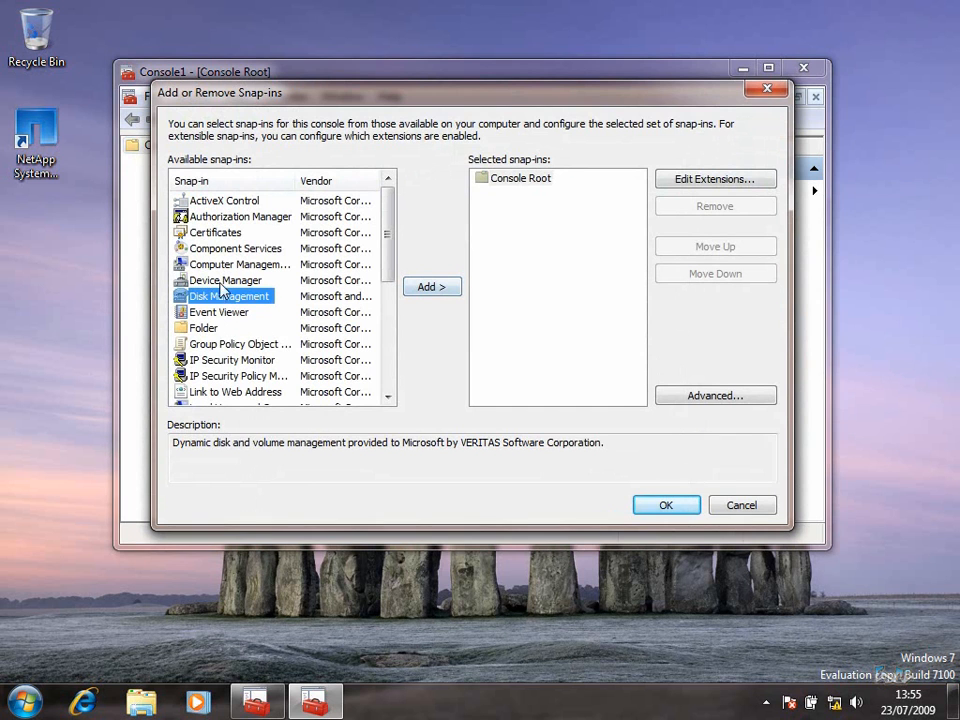
pyautogui.click(229, 345)
pyautogui.click(432, 288)
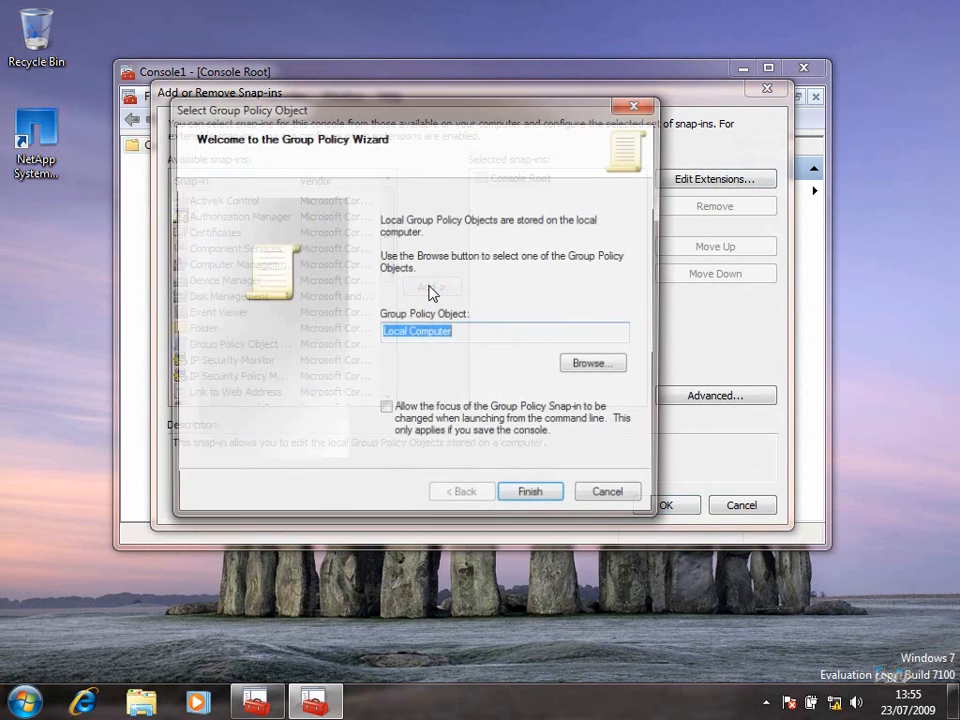
pyautogui.click(585, 368)
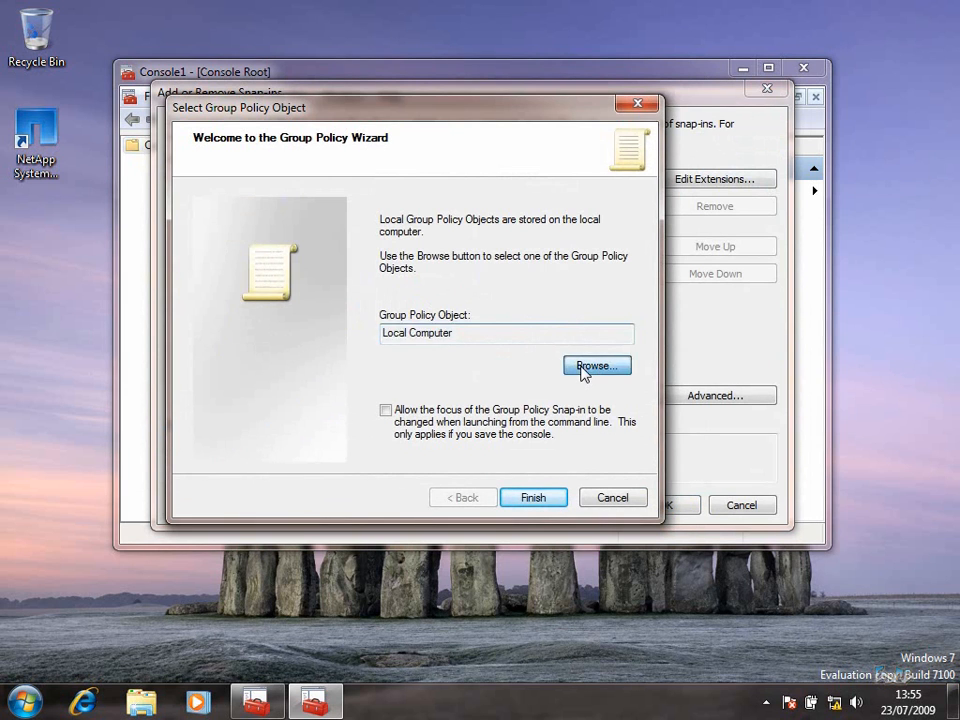
pyautogui.click(266, 300)
pyautogui.click(276, 327)
pyautogui.write('N1-HVS')
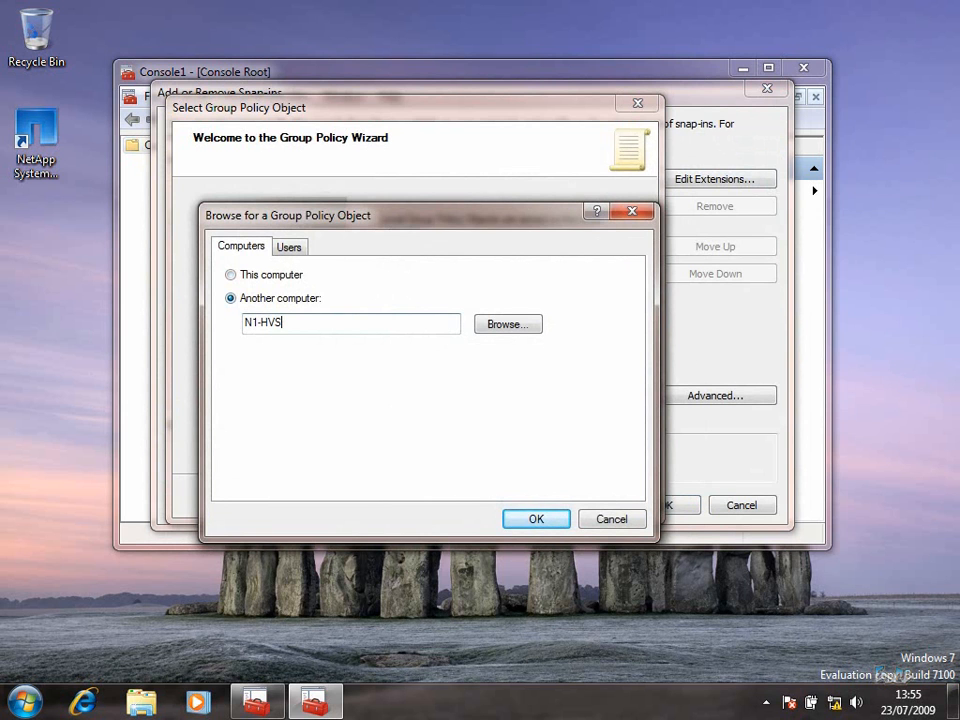
pyautogui.write('2008R2')
pyautogui.click(553, 519)
pyautogui.click(555, 500)
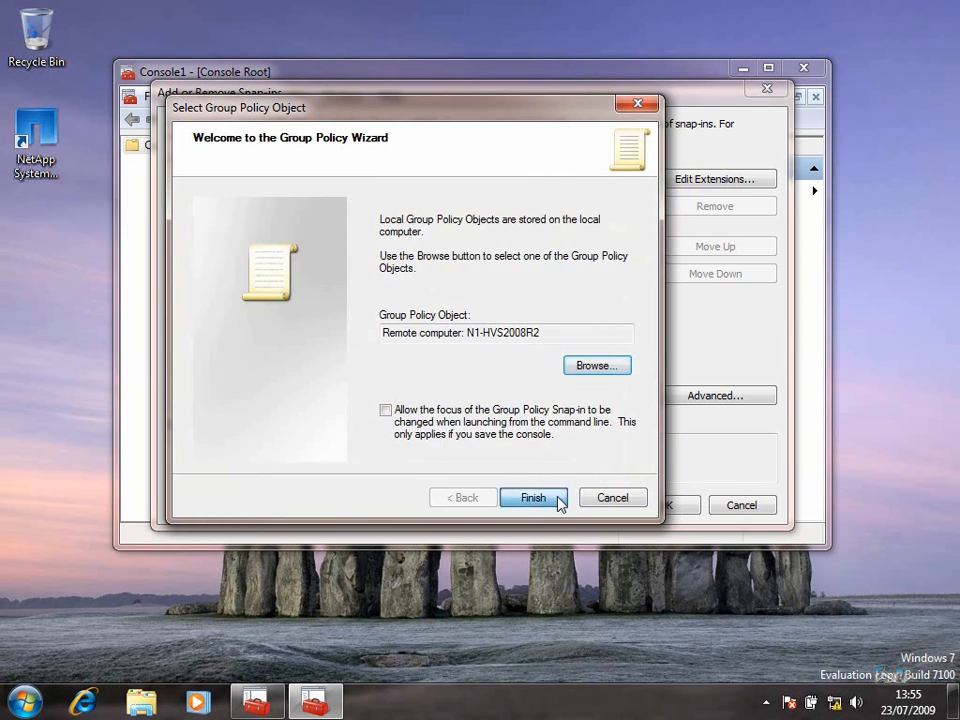
# Add a second Group Policy Object snap-in for N2-HVS2008R2 and confirm the snap-ins
pyautogui.click(440, 287)
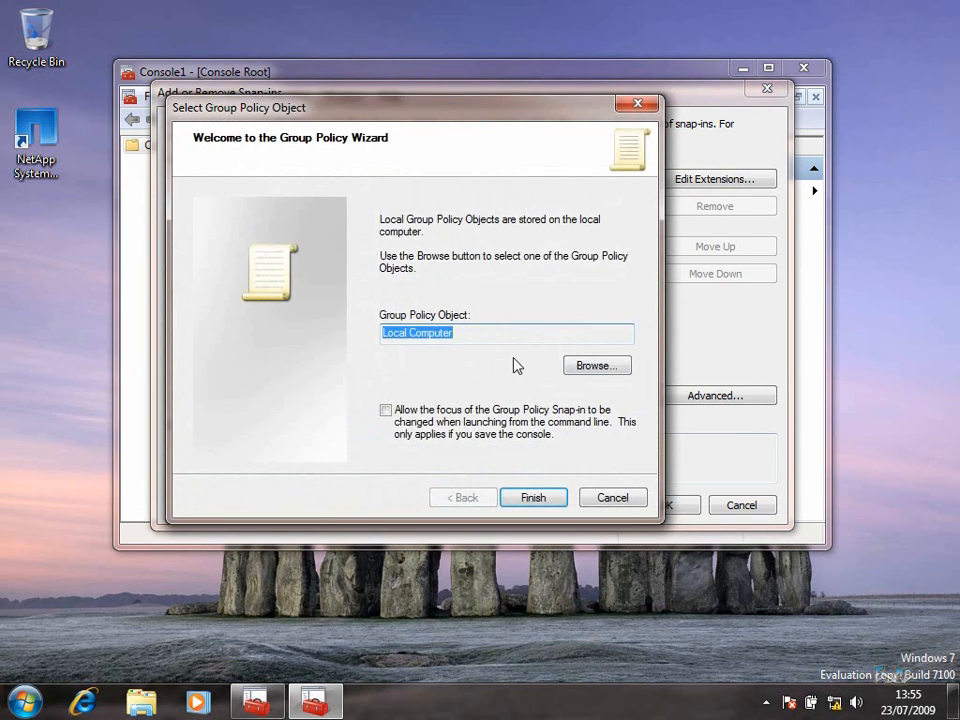
pyautogui.click(600, 366)
pyautogui.click(300, 299)
pyautogui.click(319, 324)
pyautogui.write('N2-HVS')
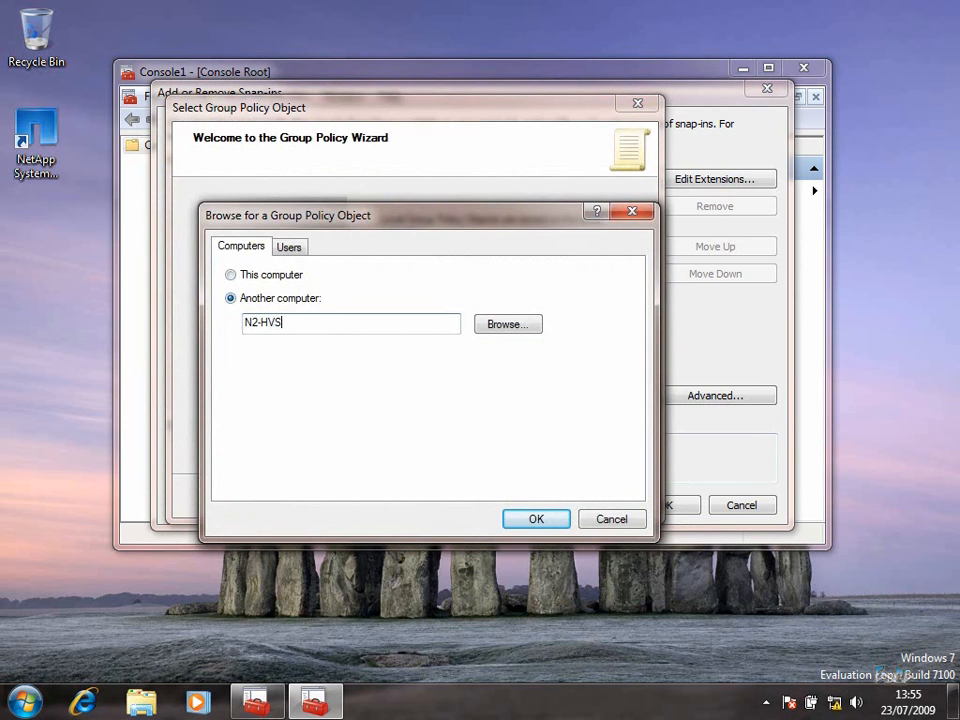
pyautogui.write('2008R2')
pyautogui.click(536, 518)
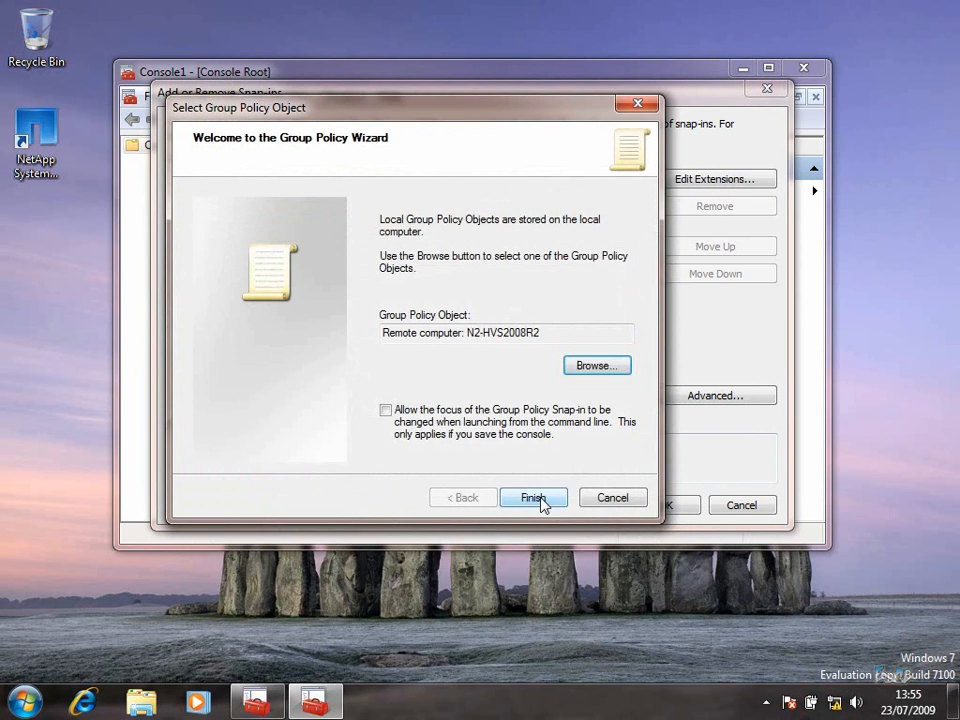
pyautogui.click(540, 503)
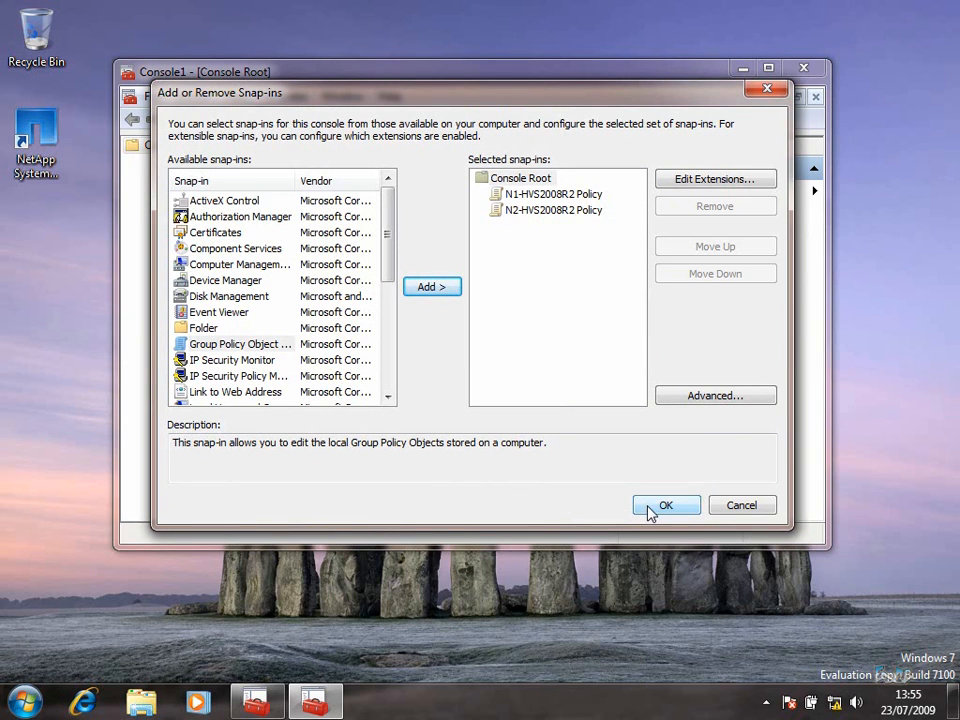
pyautogui.click(657, 507)
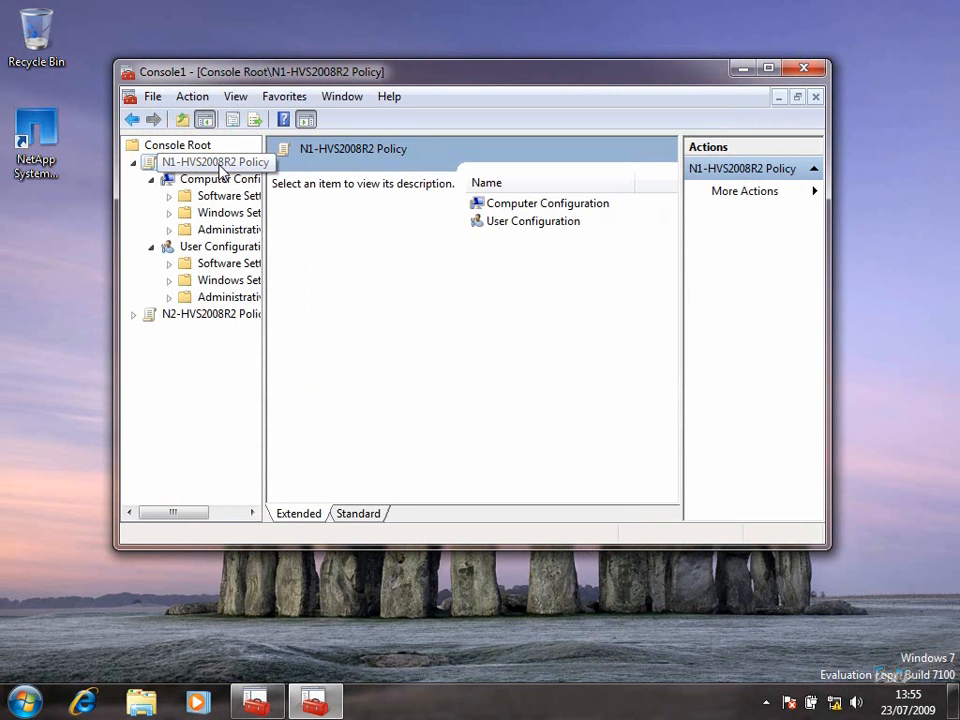
# Enable 'Allow remote access to the Plug and Play interface' in N1-HVS2008R2 Policy's Device Installation settings
pyautogui.click(236, 232)
pyautogui.doubleClick(531, 78)
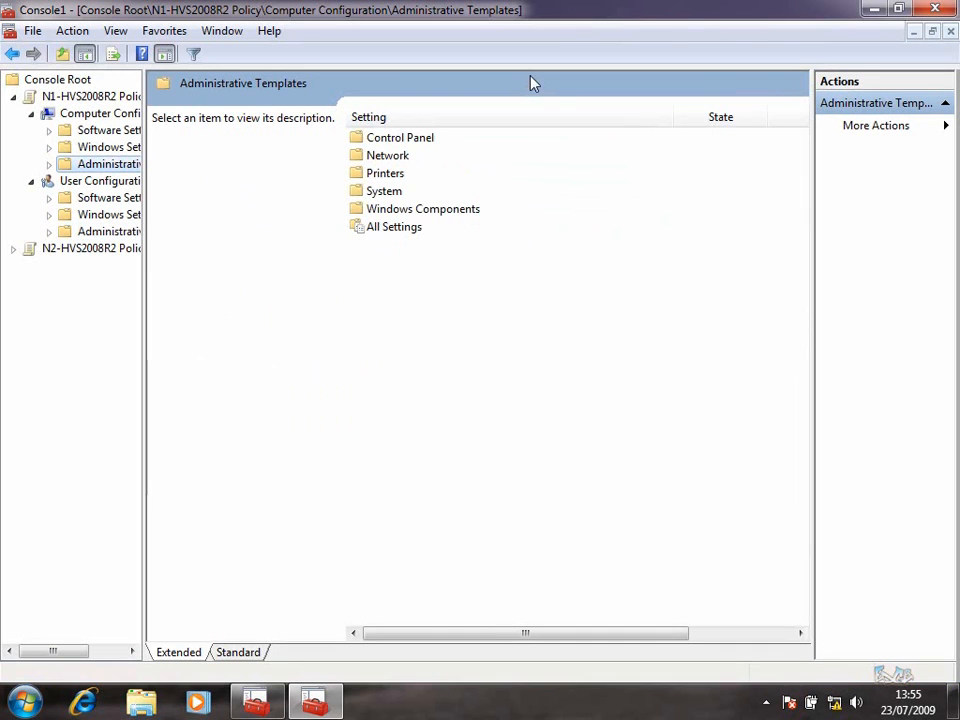
pyautogui.moveTo(146, 148); pyautogui.dragTo(238, 152)
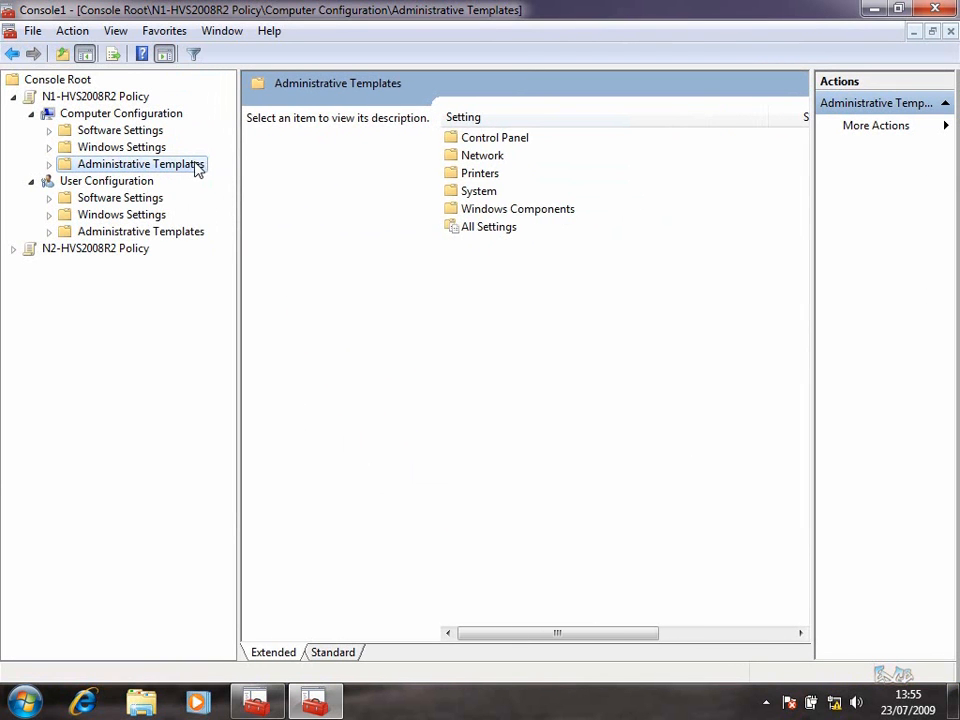
pyautogui.doubleClick(485, 194)
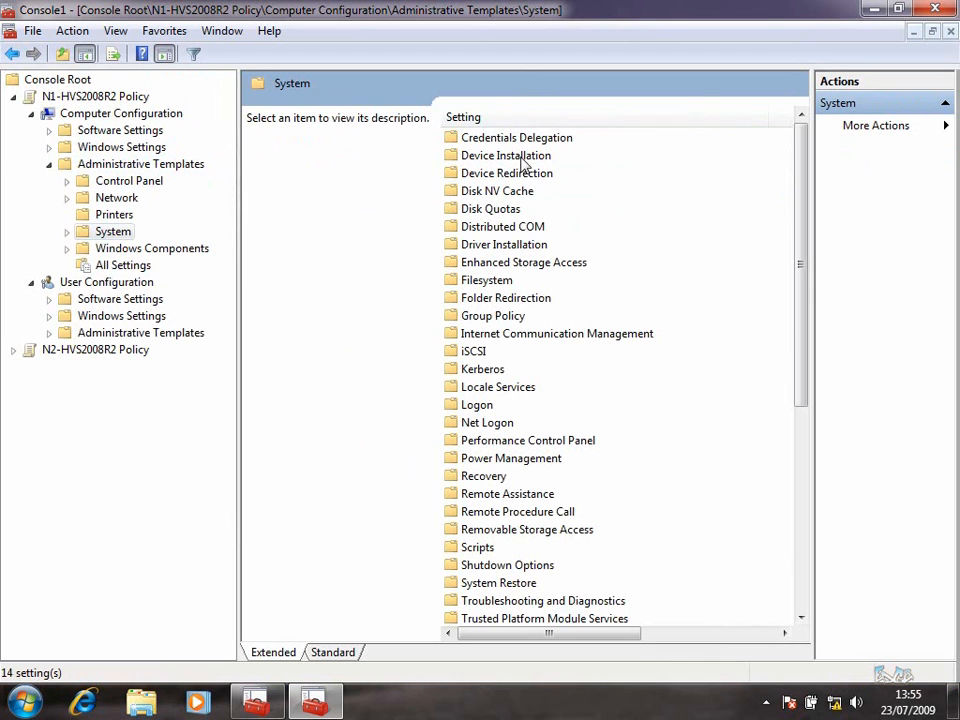
pyautogui.doubleClick(520, 157)
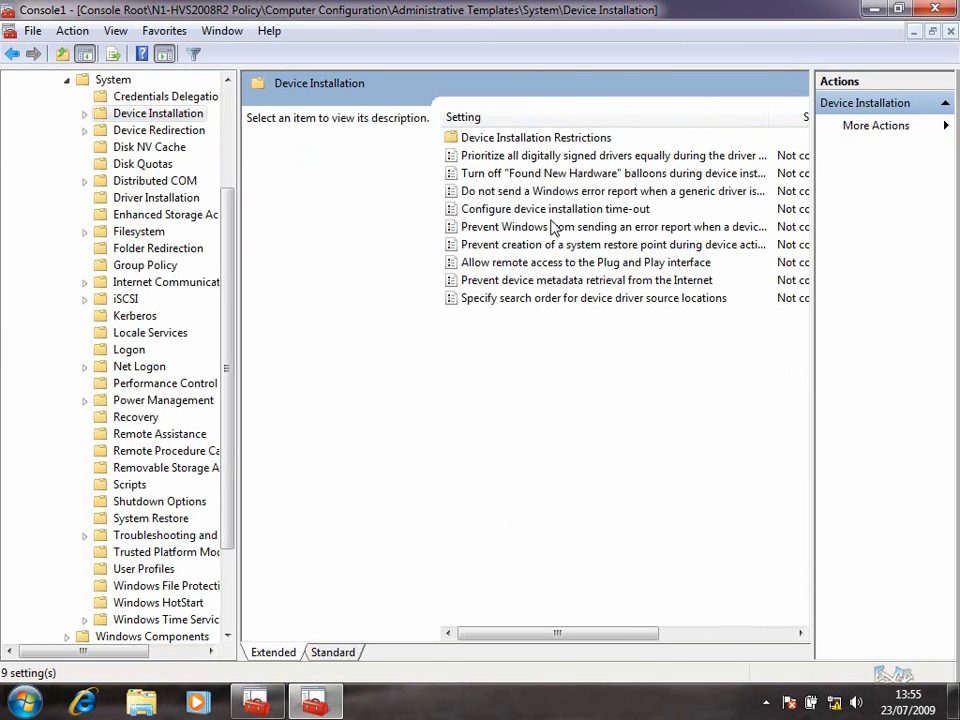
pyautogui.click(586, 265)
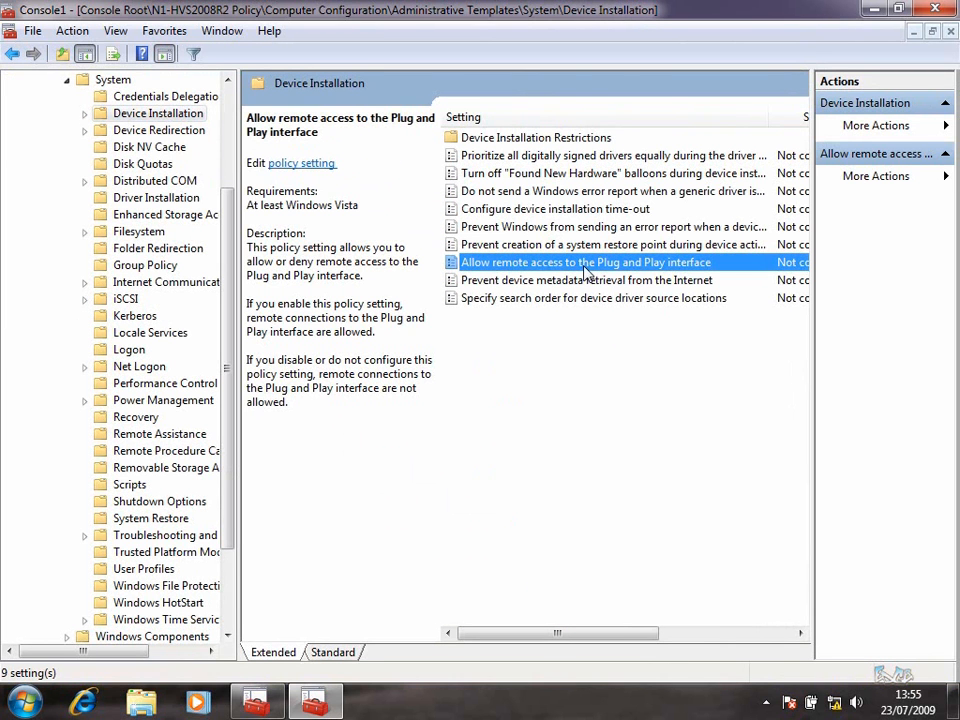
pyautogui.rightClick(572, 270)
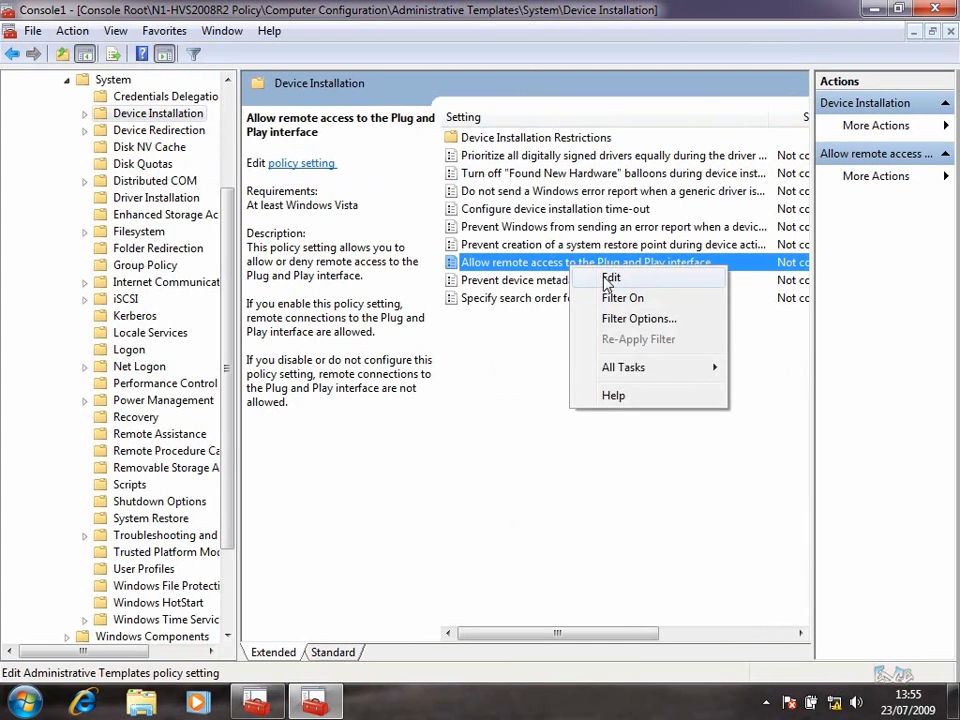
pyautogui.click(607, 278)
pyautogui.click(228, 243)
pyautogui.moveTo(512, 137); pyautogui.dragTo(512, 75)
pyautogui.click(752, 630)
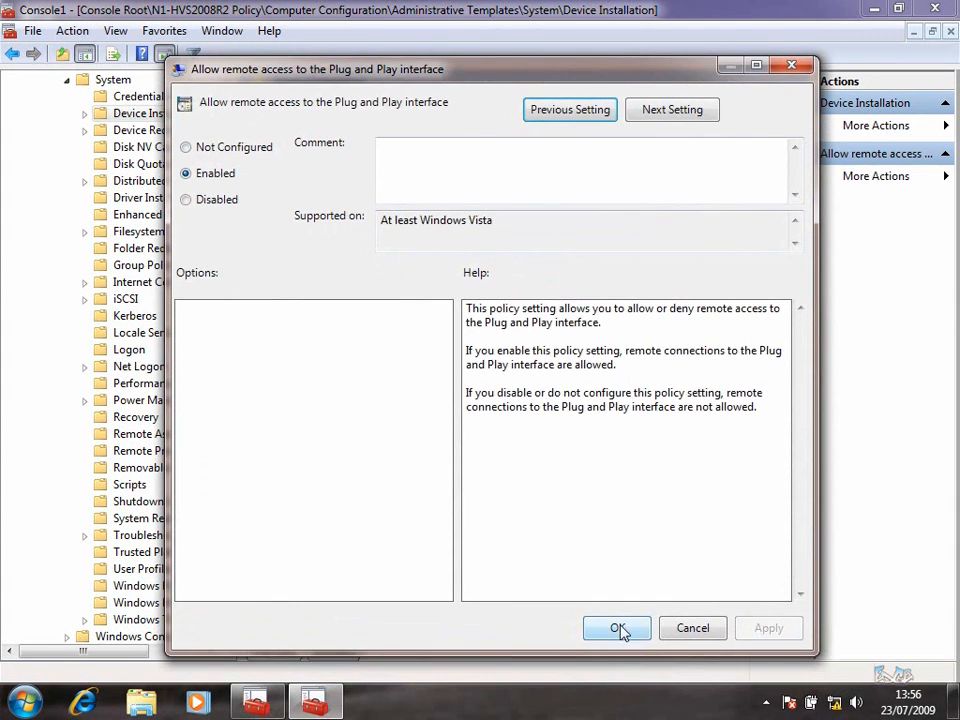
pyautogui.click(617, 630)
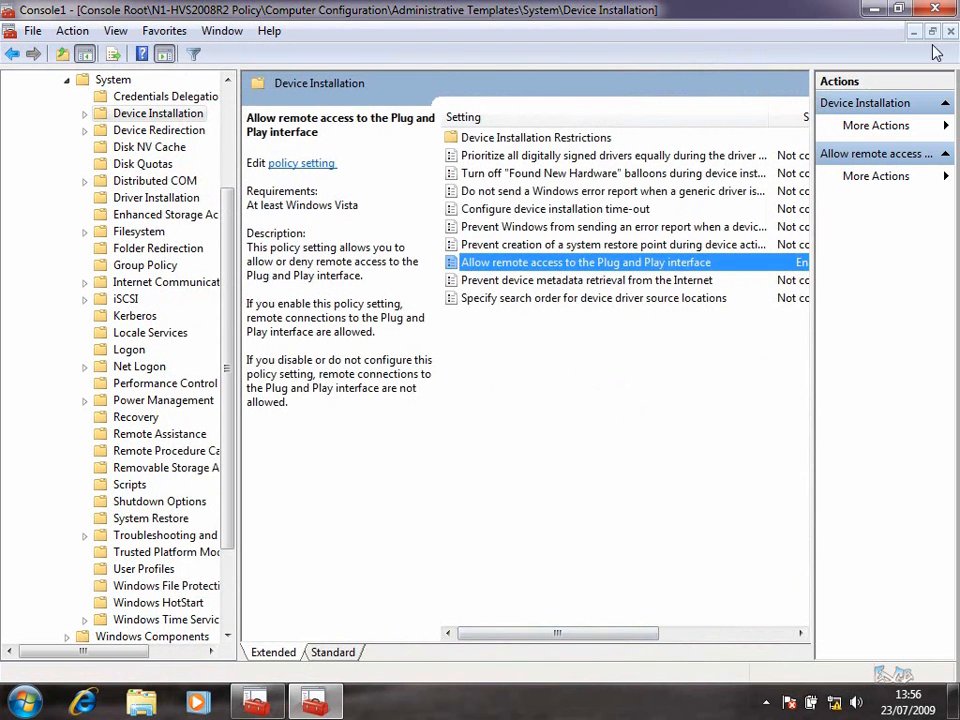
# Browse N2-HVS2008R2 Policy to Computer Configuration > Administrative Templates > System > Device Installation
pyautogui.moveTo(225, 214); pyautogui.dragTo(232, 97)
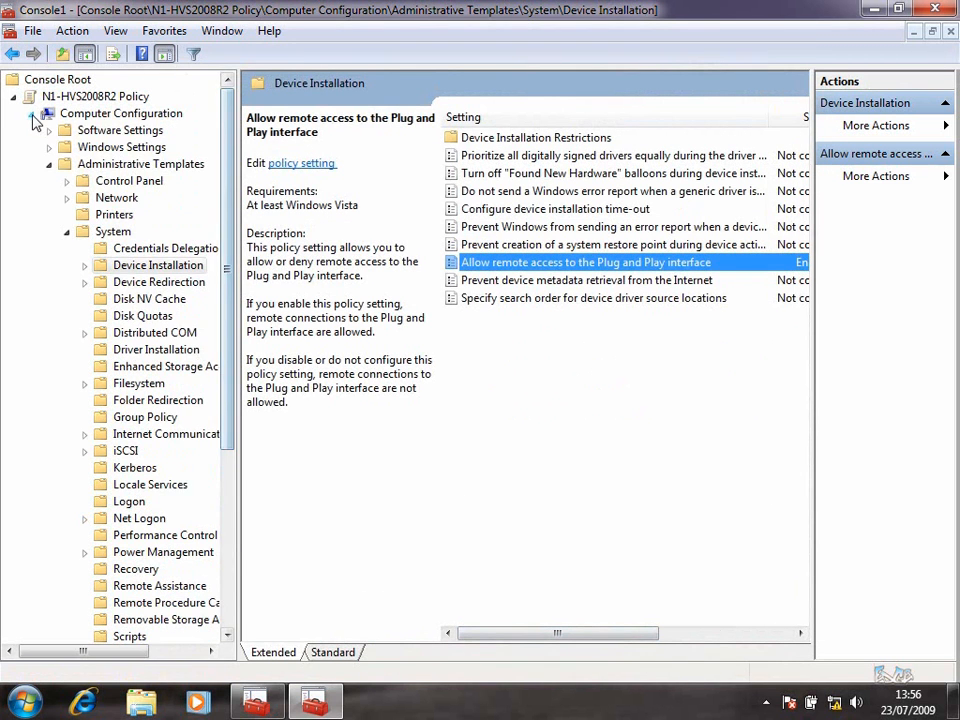
pyautogui.click(31, 113)
pyautogui.click(14, 199)
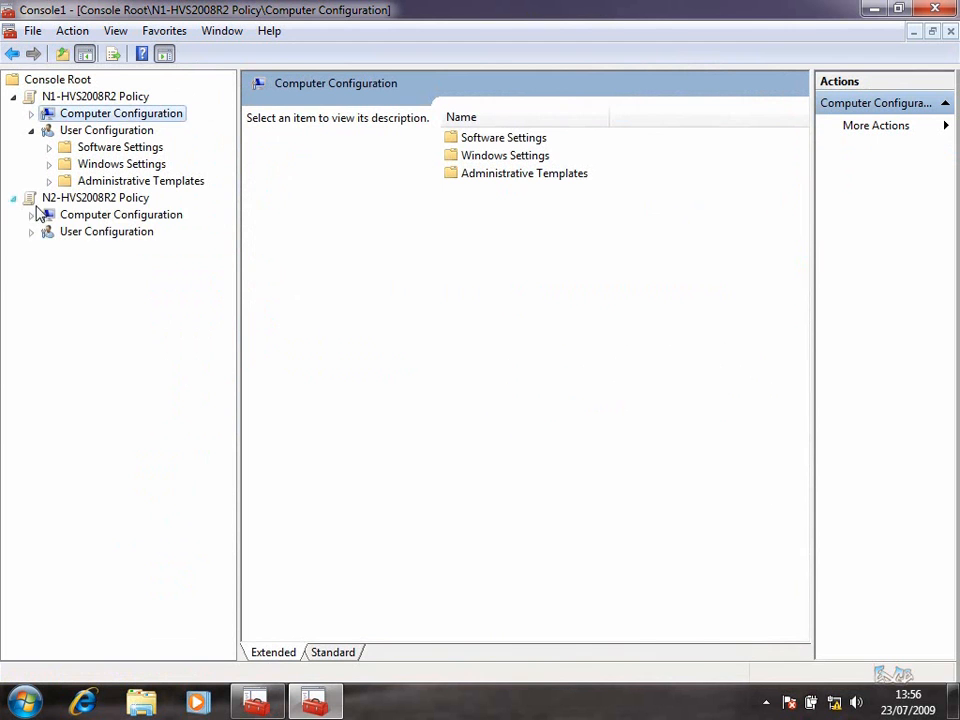
pyautogui.click(92, 224)
pyautogui.doubleClick(92, 224)
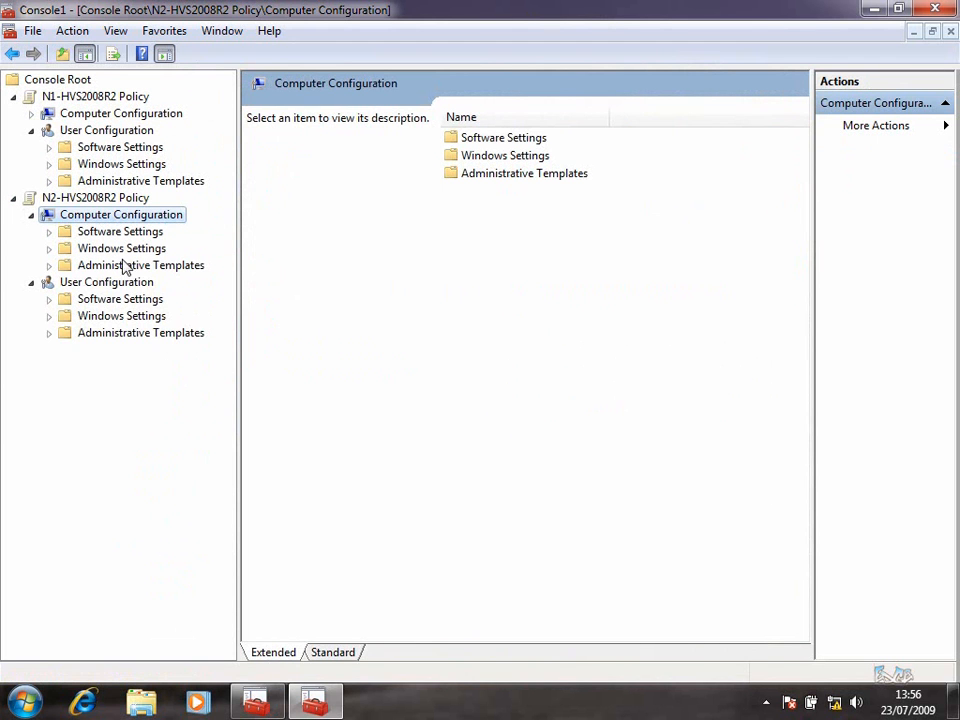
pyautogui.click(125, 265)
pyautogui.click(489, 194)
pyautogui.doubleClick(489, 194)
pyautogui.click(493, 155)
pyautogui.doubleClick(493, 155)
# Enable the Plug and Play remote access policy for N2, then close the console
pyautogui.click(520, 268)
pyautogui.rightClick(521, 266)
pyautogui.click(560, 273)
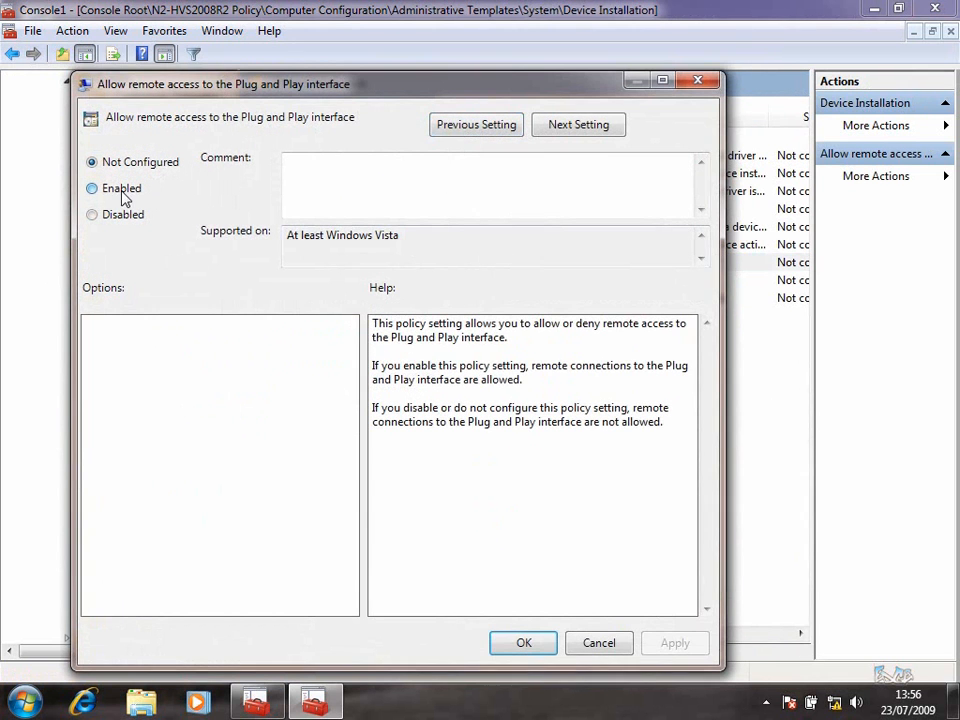
pyautogui.click(120, 190)
pyautogui.click(672, 645)
pyautogui.click(535, 645)
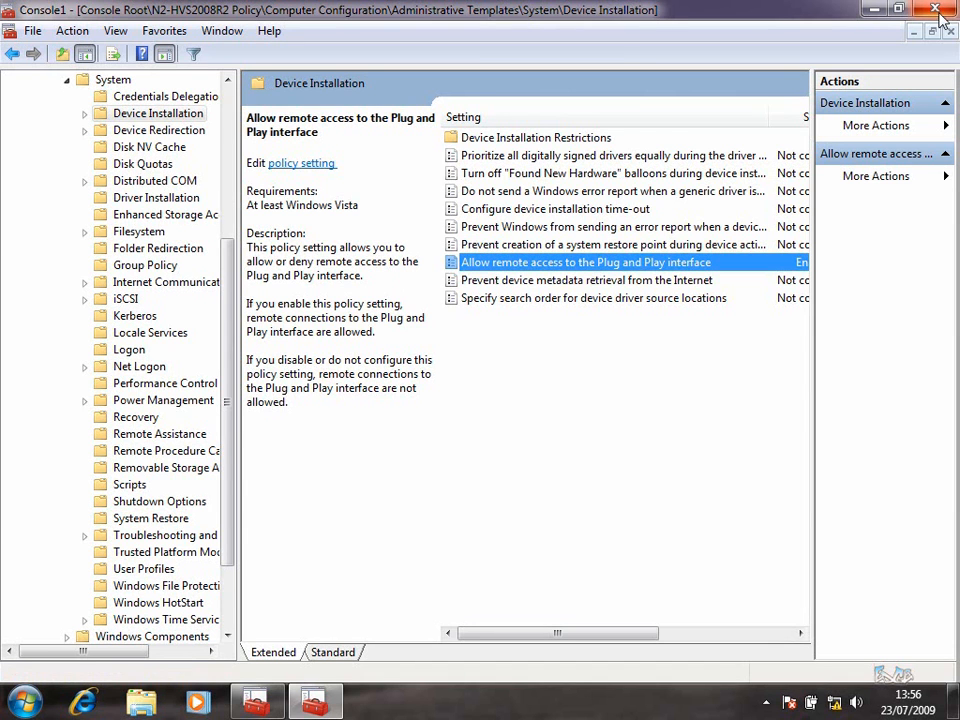
pyautogui.click(940, 14)
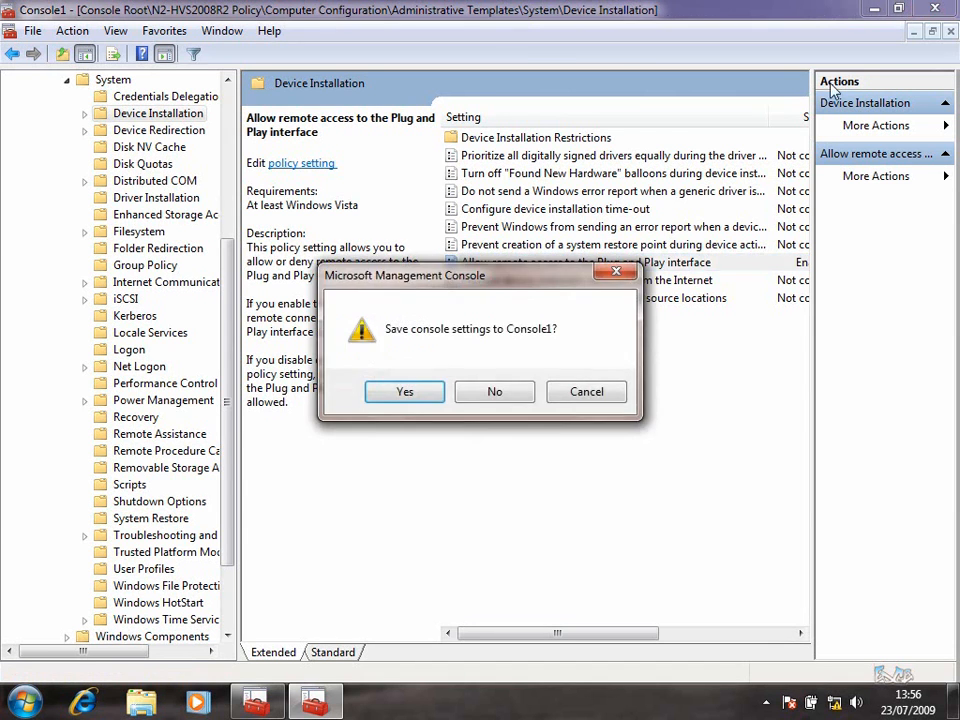
# Discard the console settings and set up Remote Desktop Connection with a 640 by 480 display
pyautogui.click(512, 397)
pyautogui.press('super')
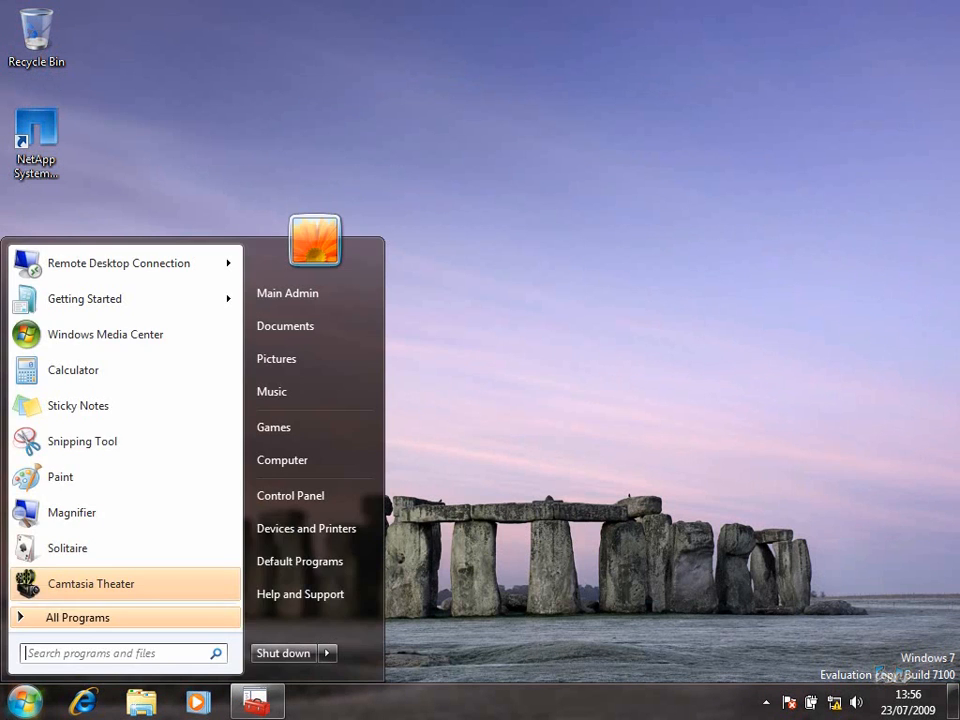
pyautogui.write('m')
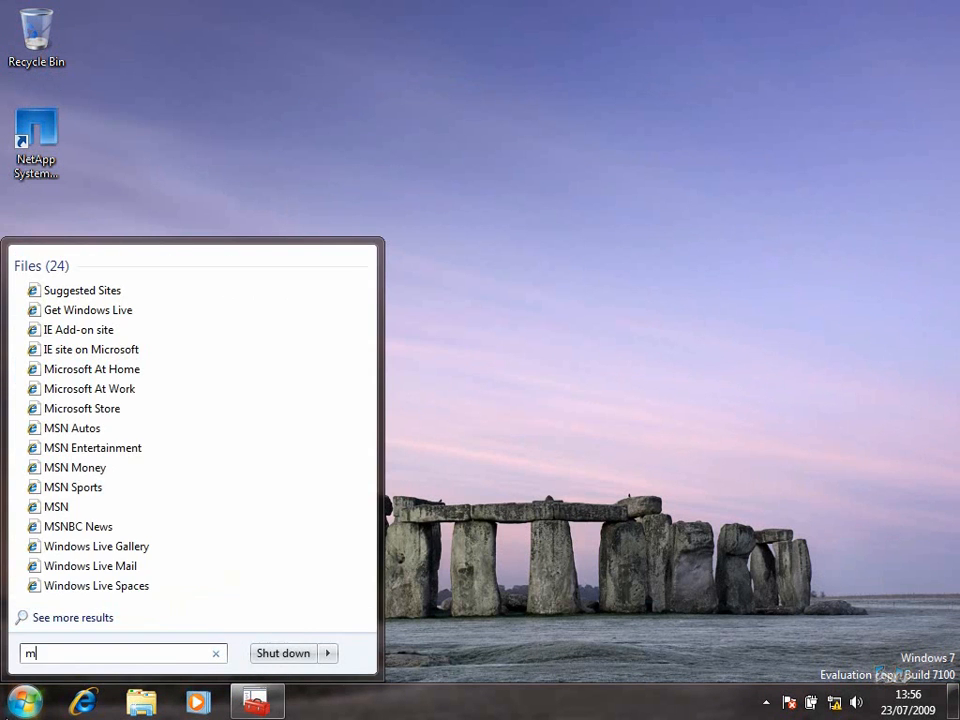
pyautogui.write('stsc')
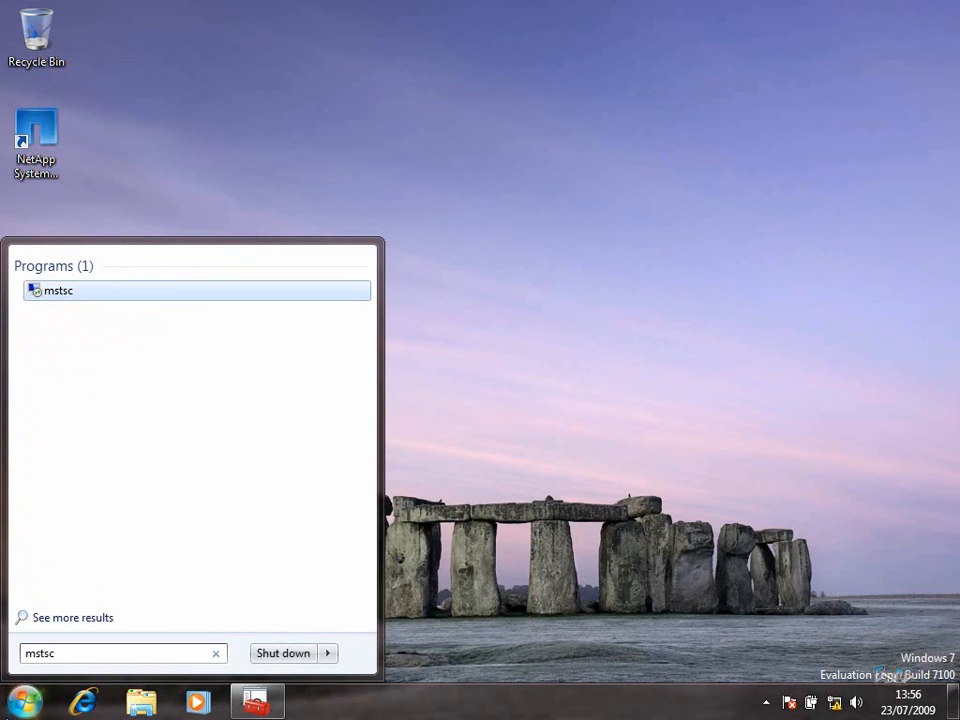
pyautogui.click(72, 293)
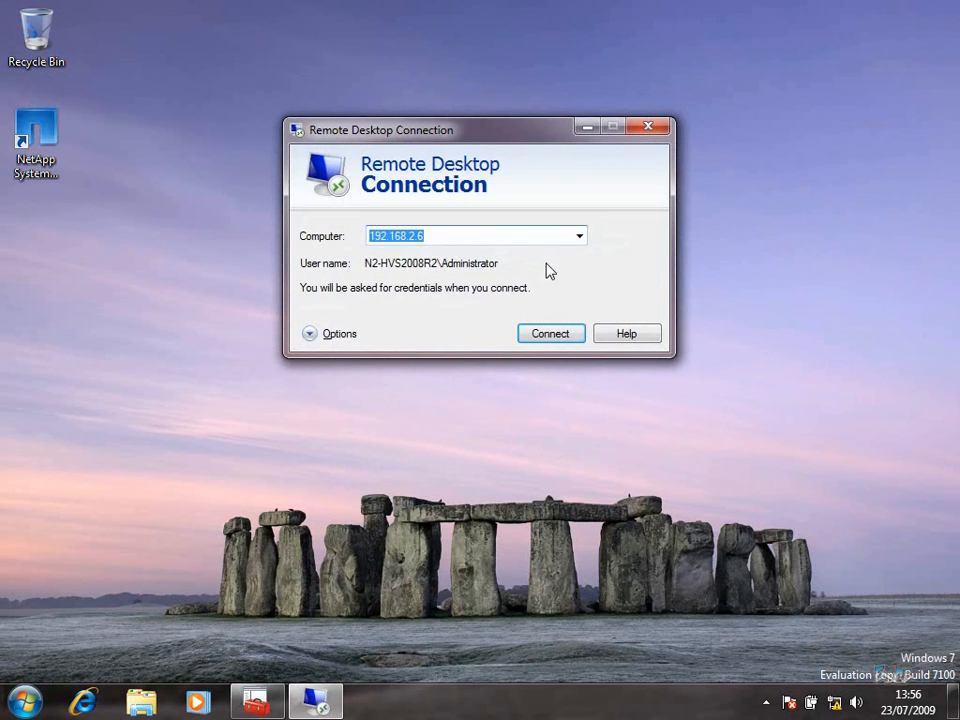
pyautogui.click(343, 333)
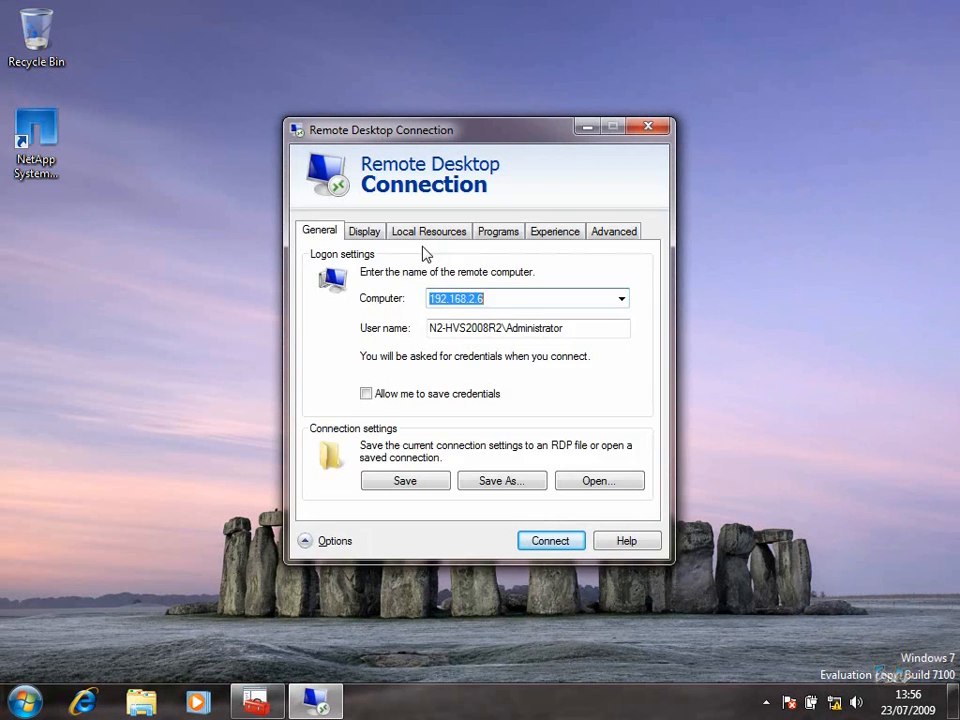
pyautogui.click(370, 233)
pyautogui.moveTo(468, 308); pyautogui.dragTo(405, 308)
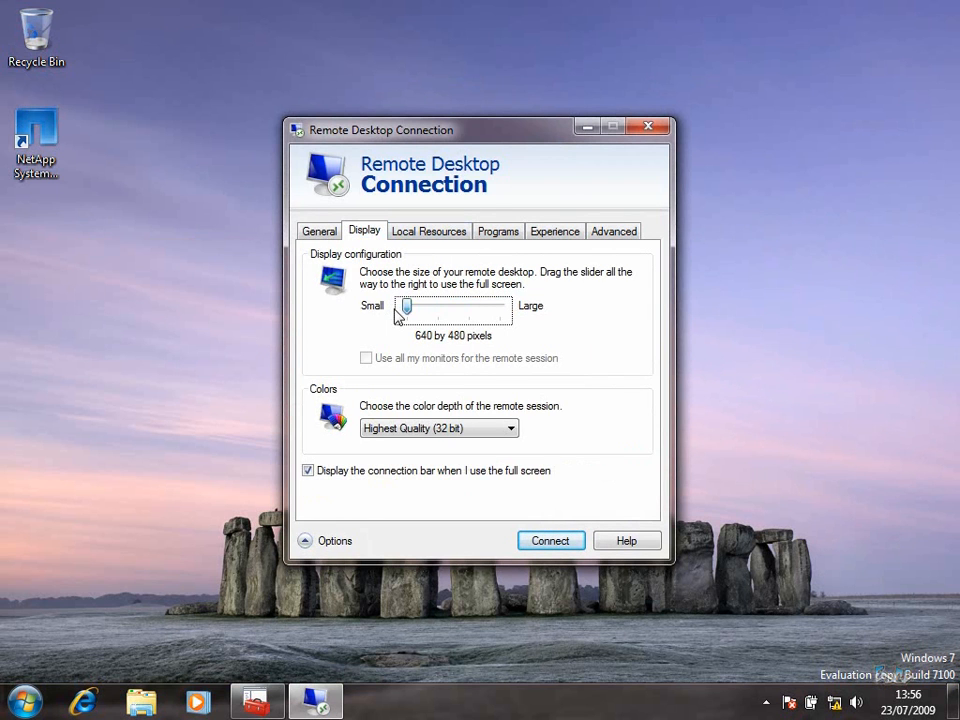
pyautogui.click(328, 230)
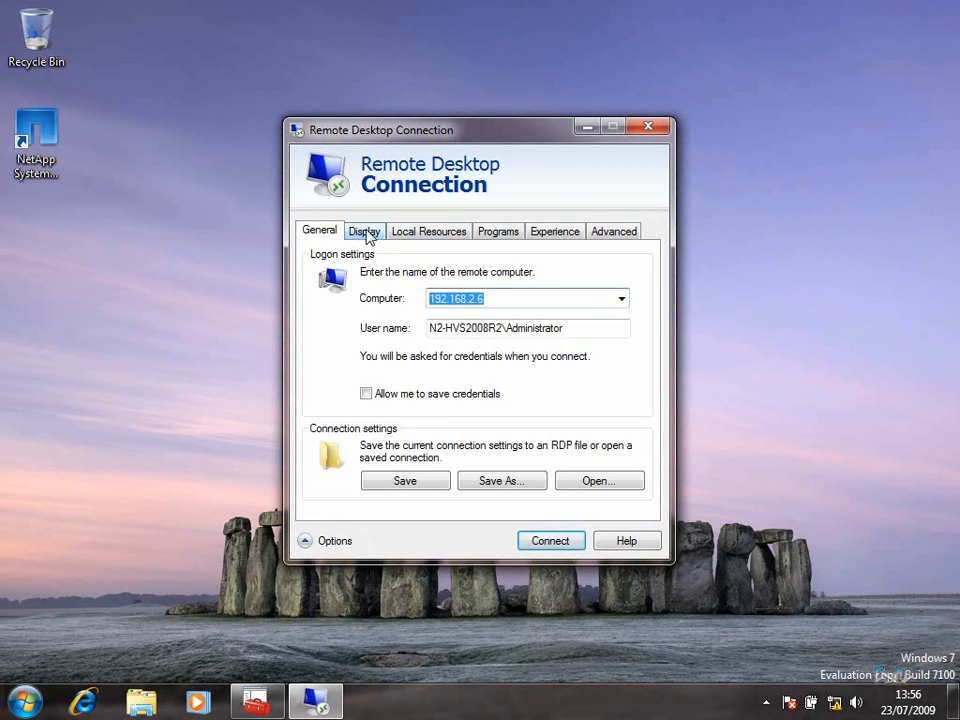
pyautogui.click(364, 232)
# Connect to 192.168.2.6 with the account password and restart it with shutdown /r -t 0
pyautogui.click(570, 542)
pyautogui.write('•••••••')
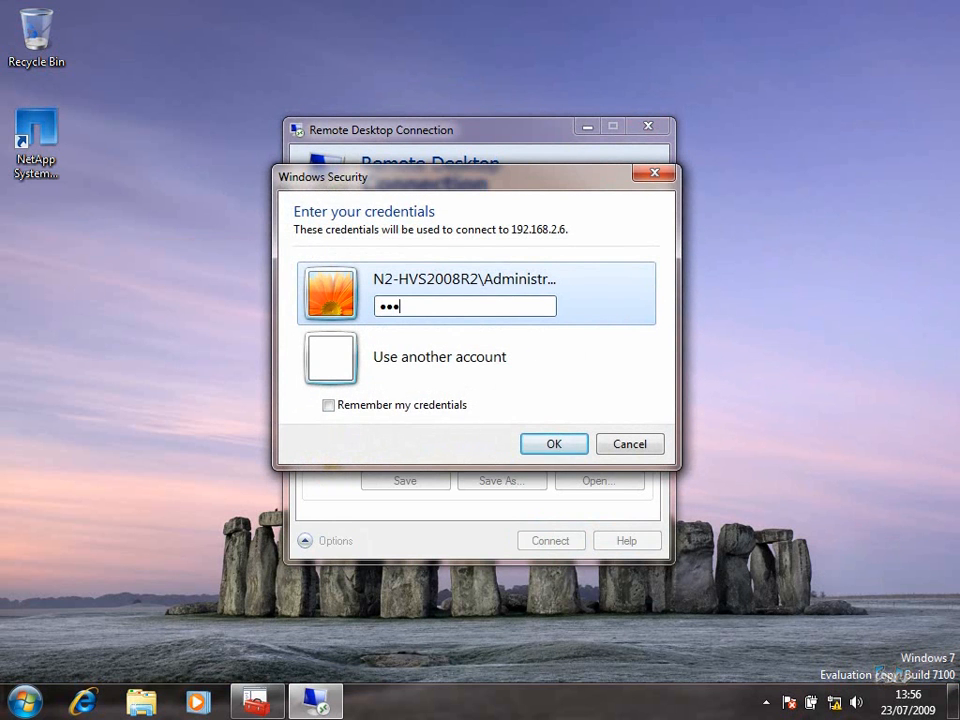
pyautogui.write('•••••')
pyautogui.press('Return')
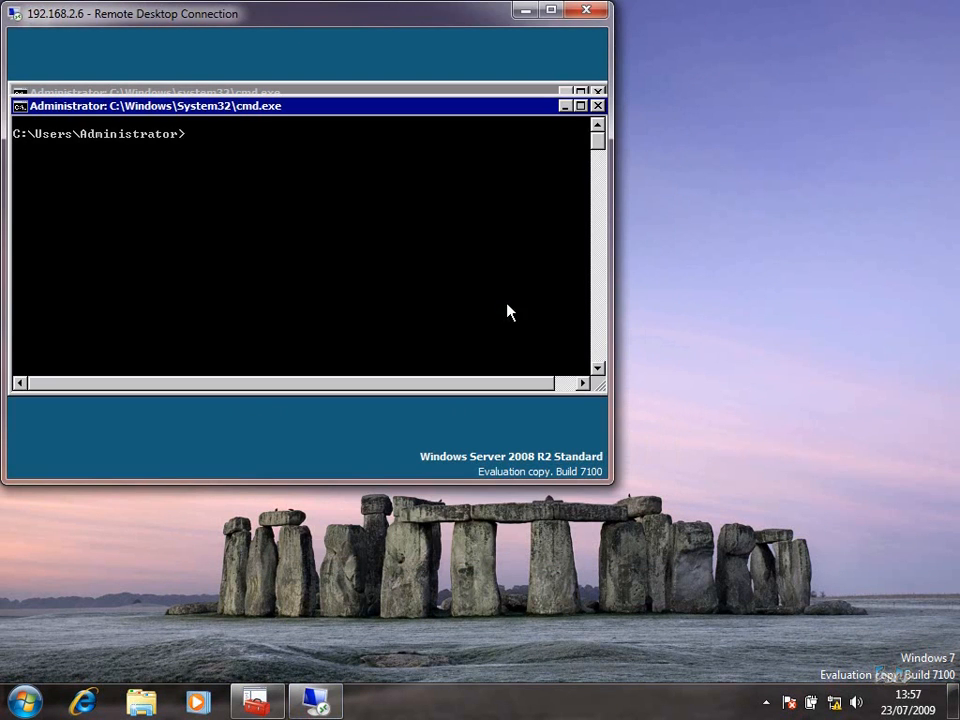
pyautogui.write('hutyd')
pyautogui.press('Return')
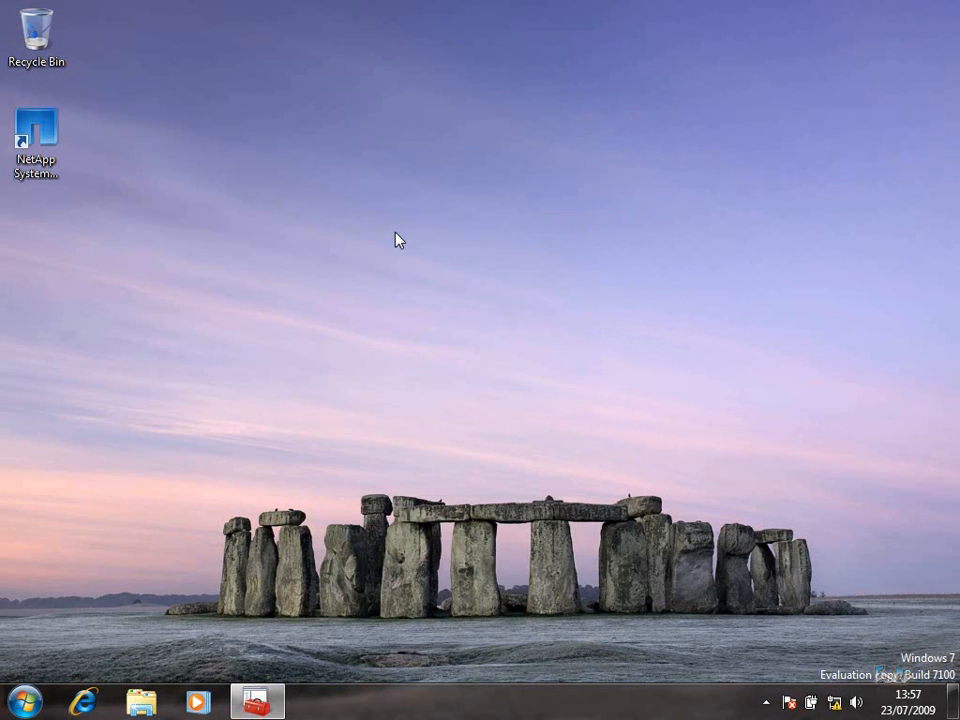
# Open Remote Desktop Connection and connect to 192.168.2.5 with the account password
pyautogui.press('super')
pyautogui.write('mstsc')
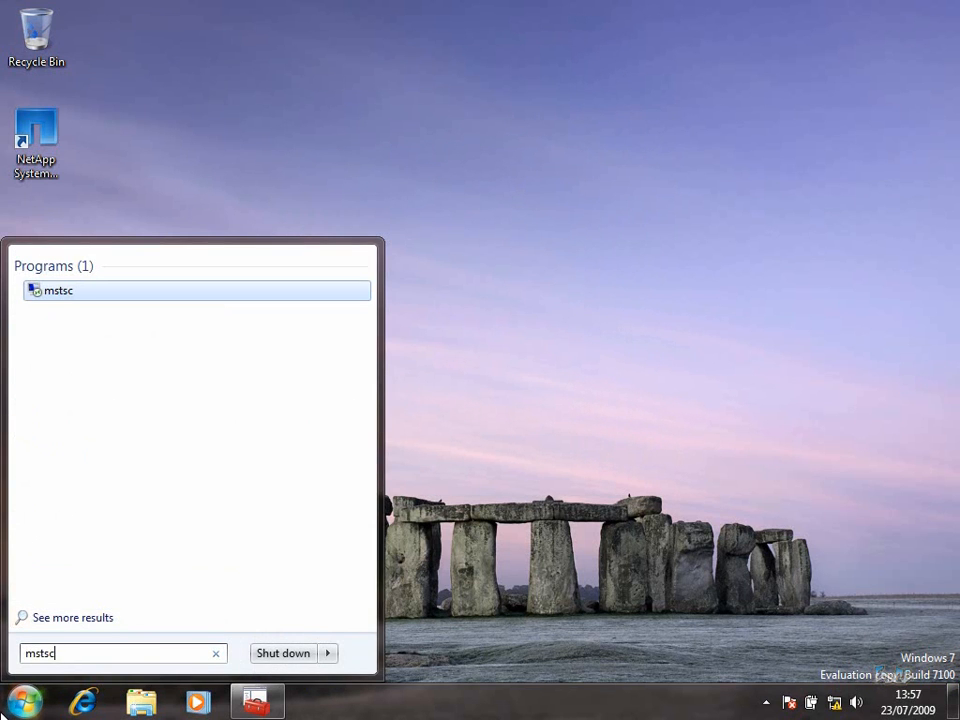
pyautogui.press('Return')
pyautogui.click(439, 236)
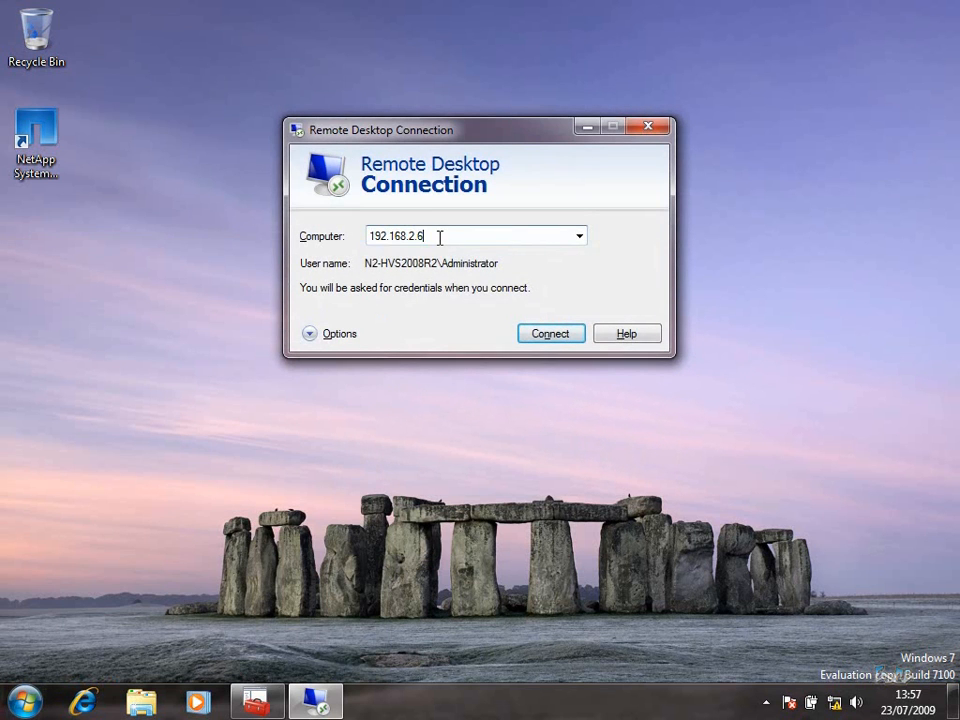
pyautogui.click(332, 336)
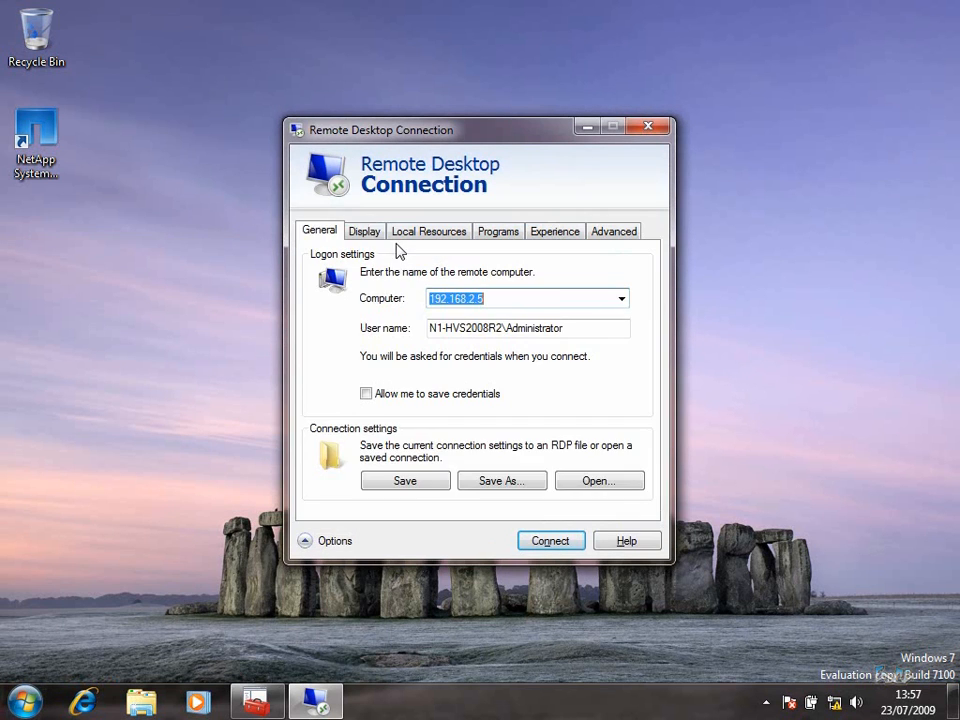
pyautogui.click(382, 237)
pyautogui.click(334, 235)
pyautogui.click(566, 540)
pyautogui.write('•••••••')
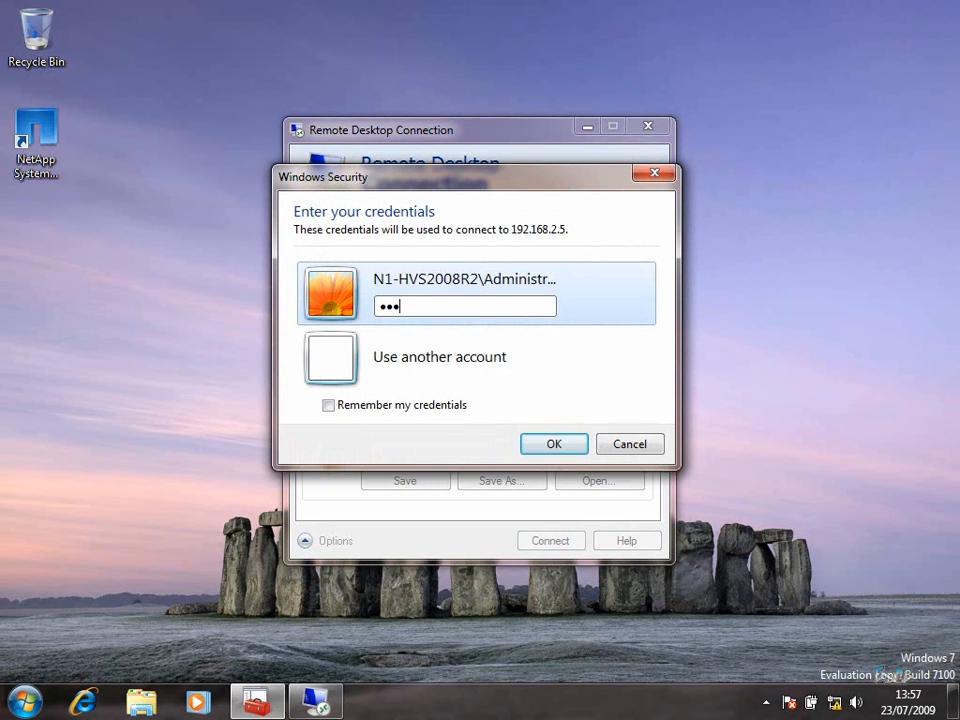
pyautogui.press('Return')
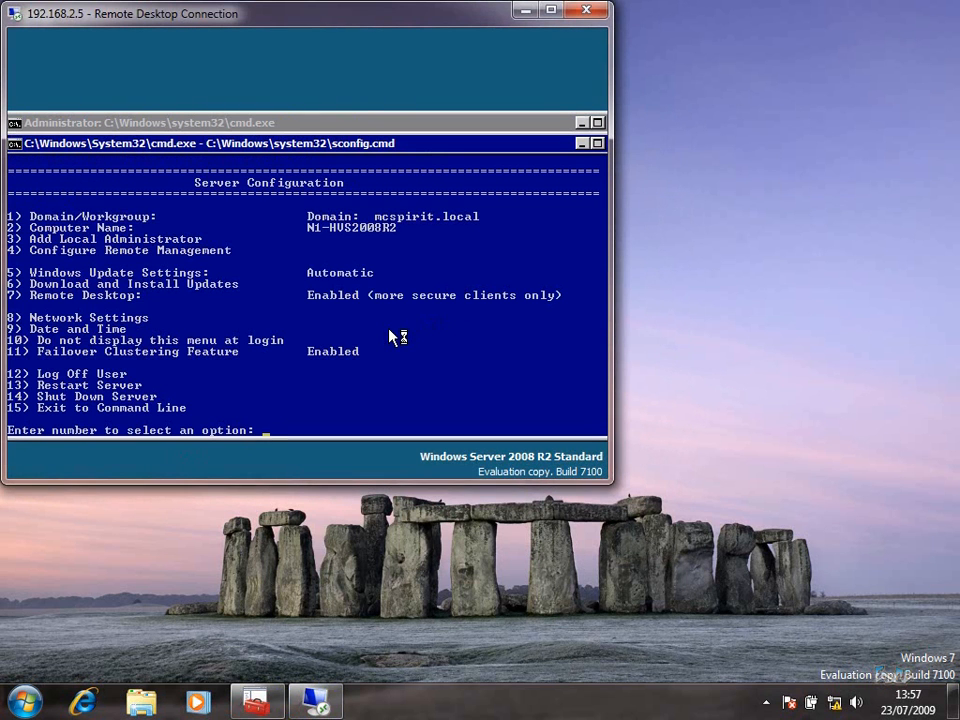
# Restart the N1 server through sconfig option 13, confirming Yes
pyautogui.write('13')
pyautogui.press('Return')
pyautogui.press('Tab')
pyautogui.press('Return')
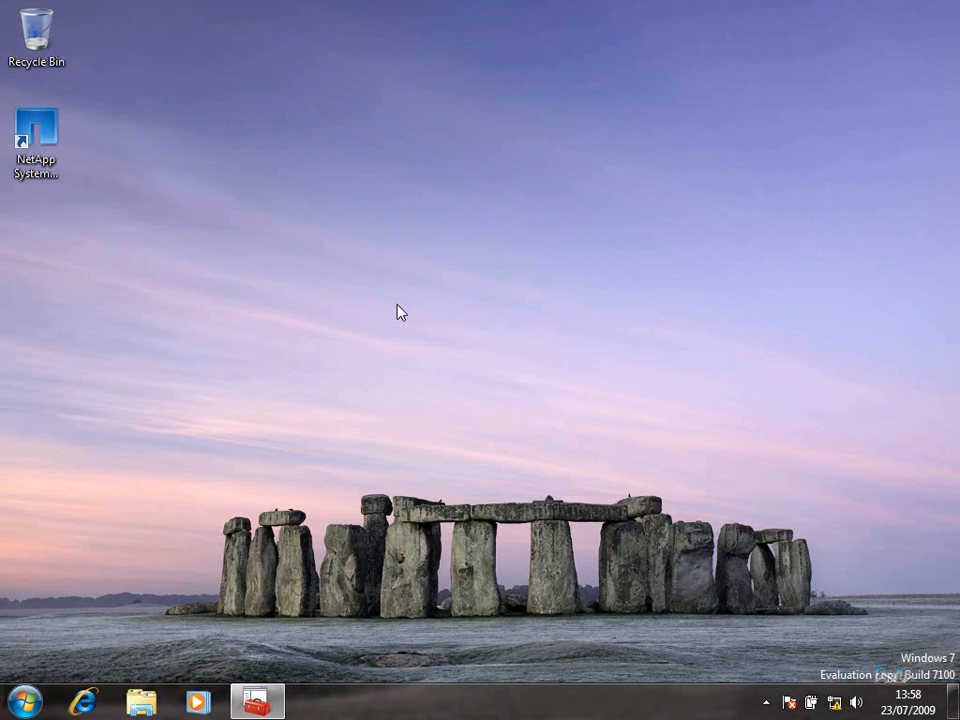
# Run the Windows6.1-KB958830-x86 update package from Local Disk (C:)
pyautogui.click(30, 698)
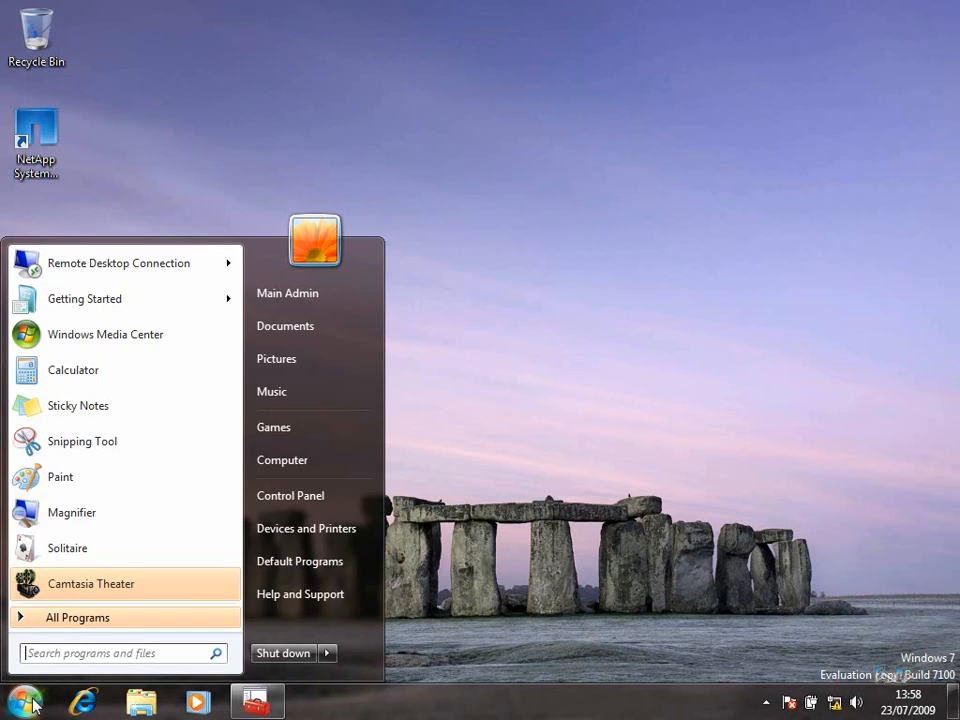
pyautogui.click(275, 459)
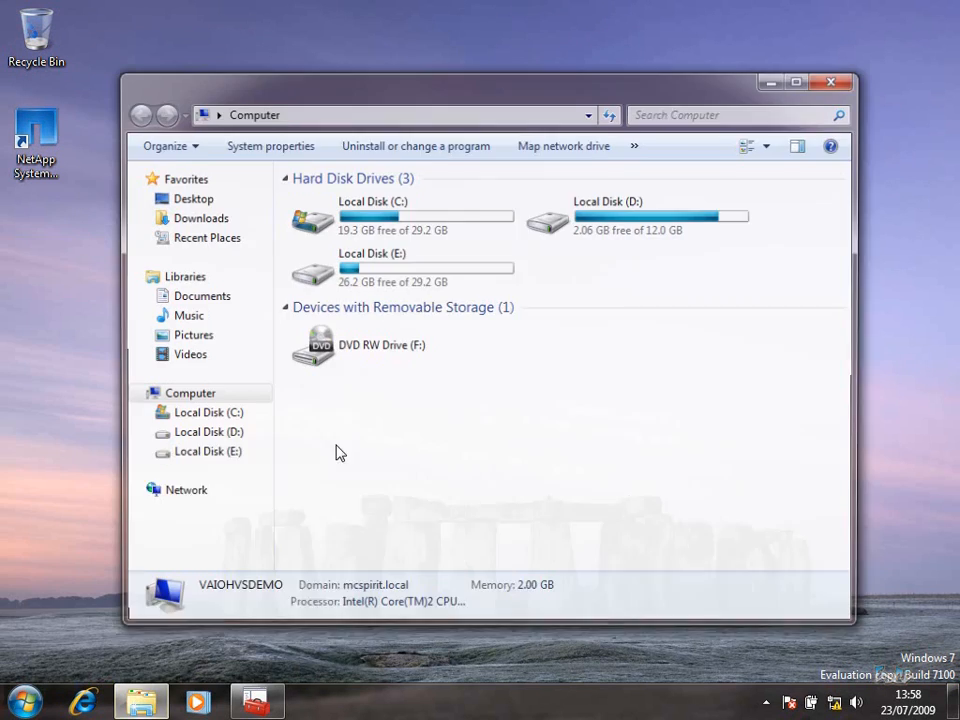
pyautogui.doubleClick(413, 218)
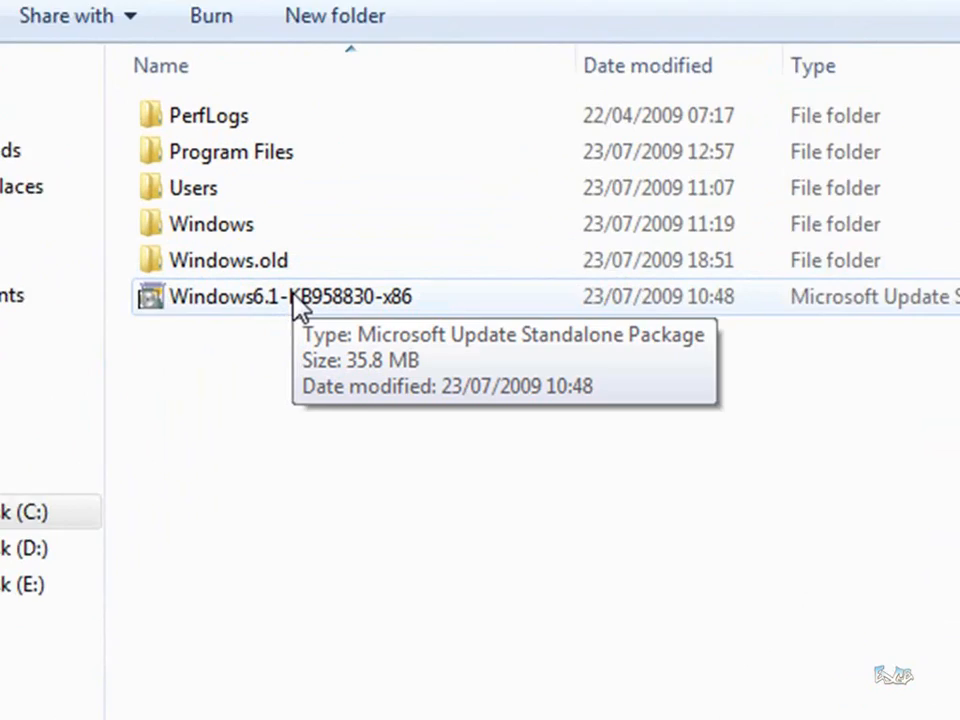
pyautogui.click(292, 297)
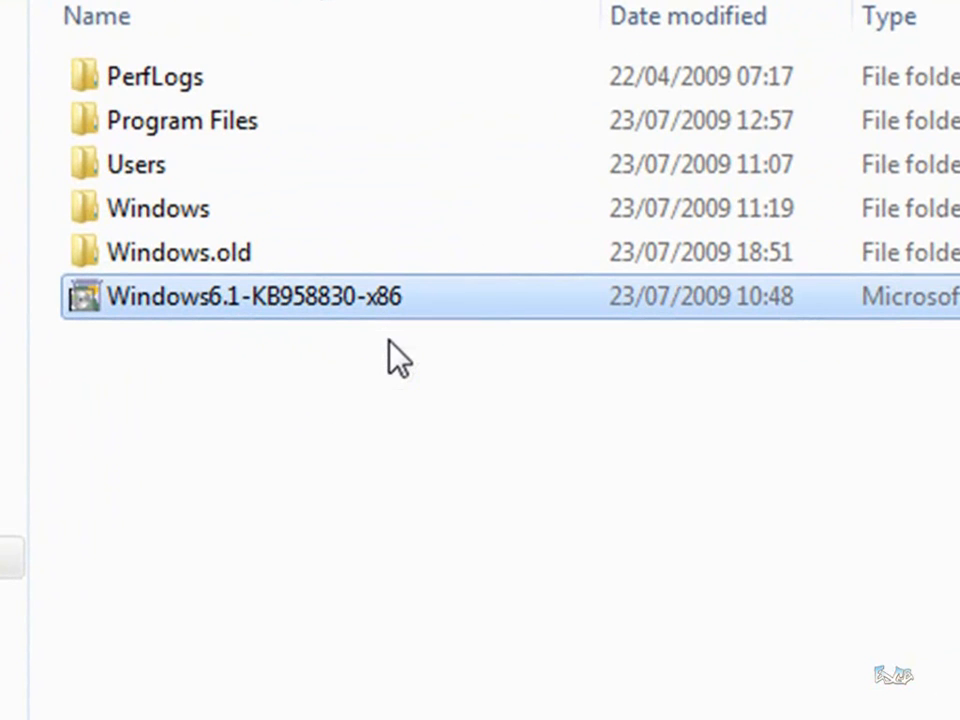
pyautogui.moveTo(358, 300)
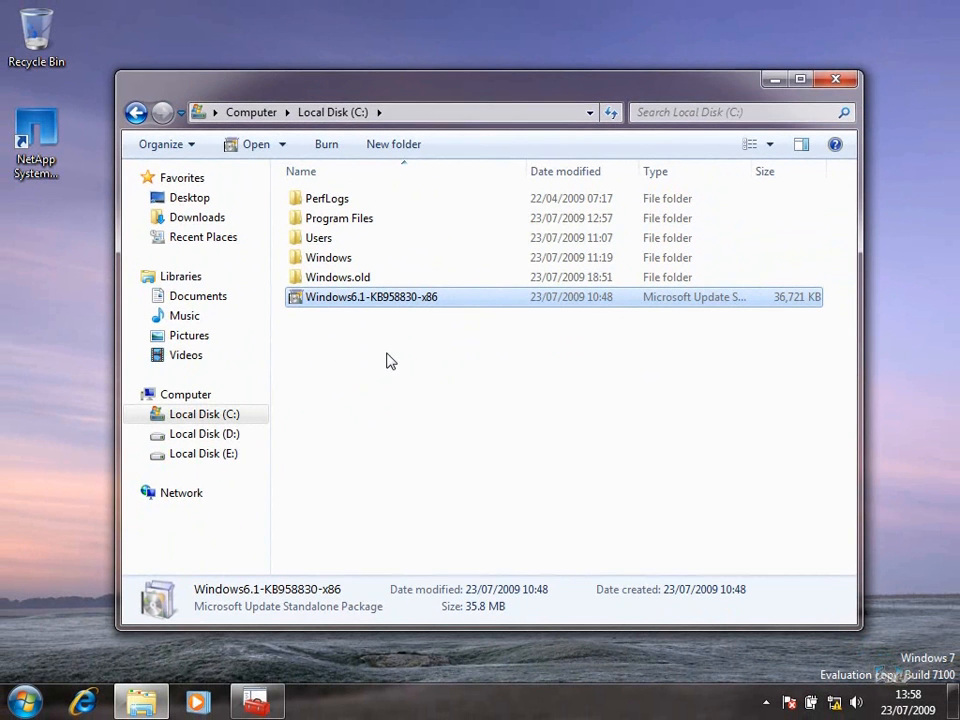
pyautogui.doubleClick(395, 298)
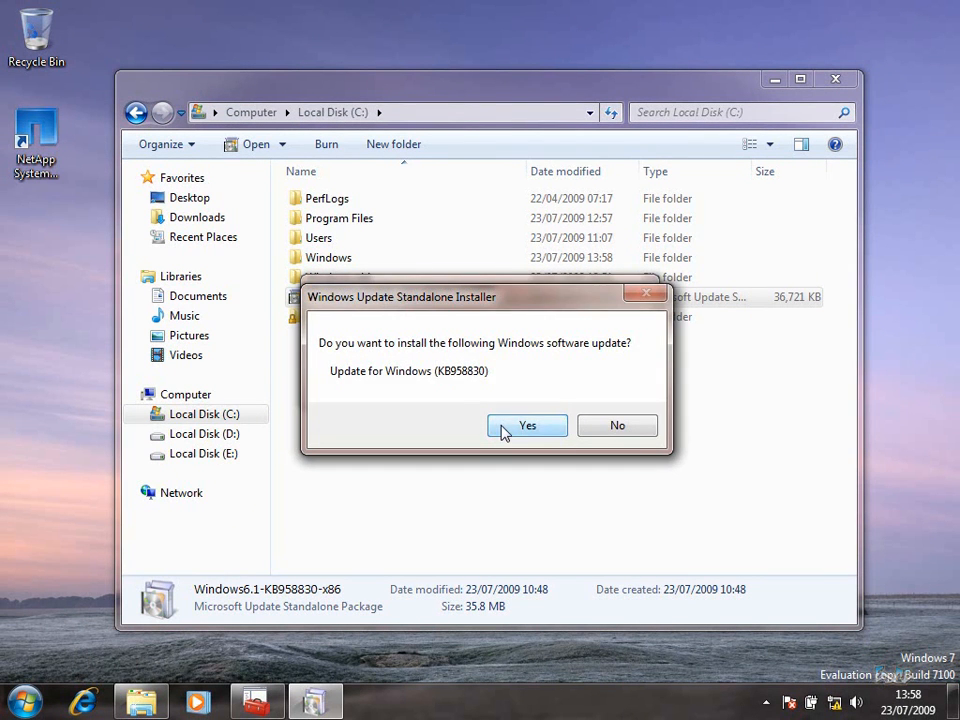
# Accept the KB958830 license, let it install, and close the help, completion and folder windows
pyautogui.click(504, 431)
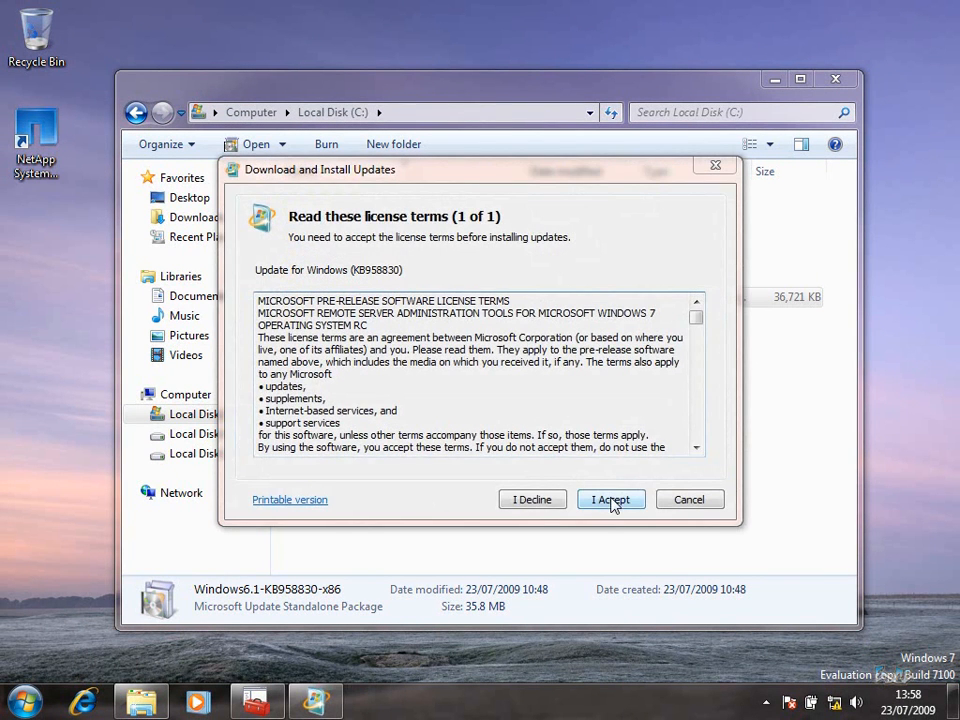
pyautogui.click(611, 500)
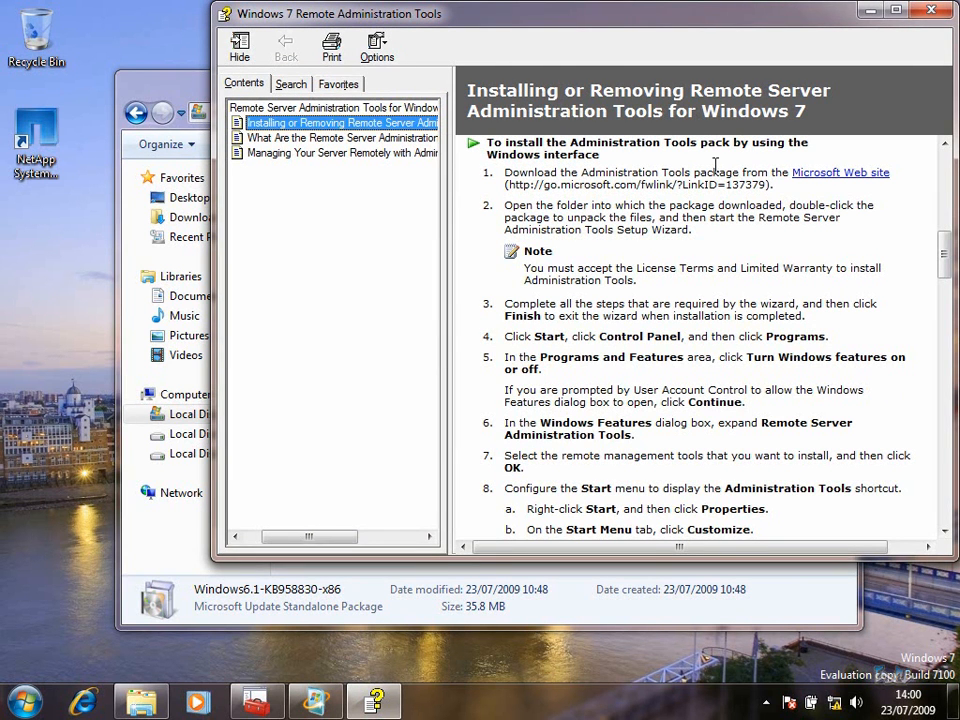
pyautogui.moveTo(730, 24); pyautogui.dragTo(694, 50)
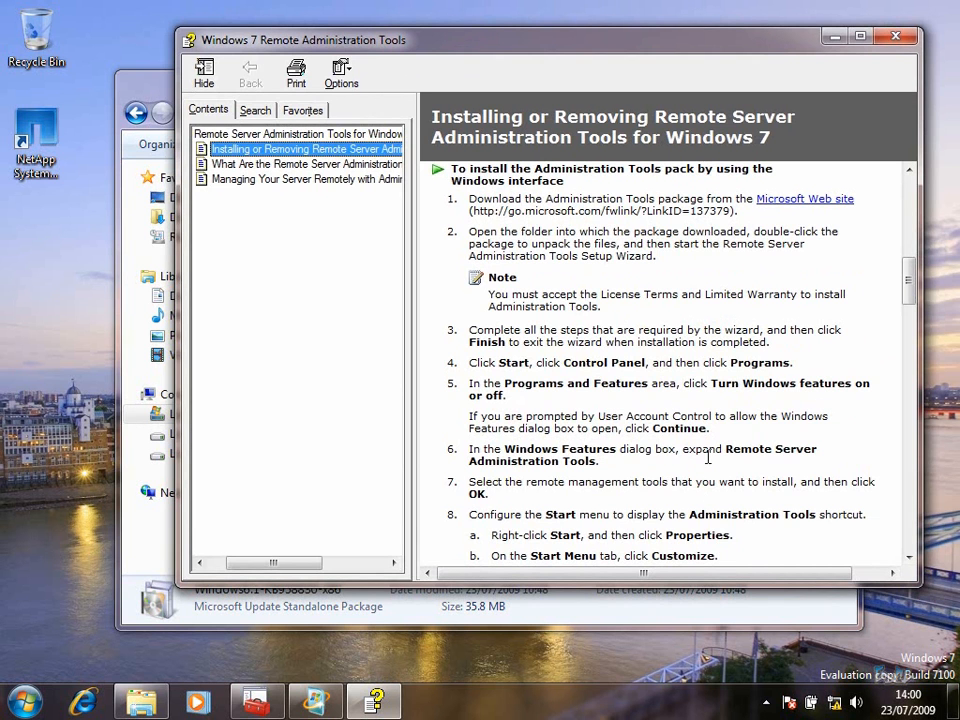
pyautogui.click(895, 36)
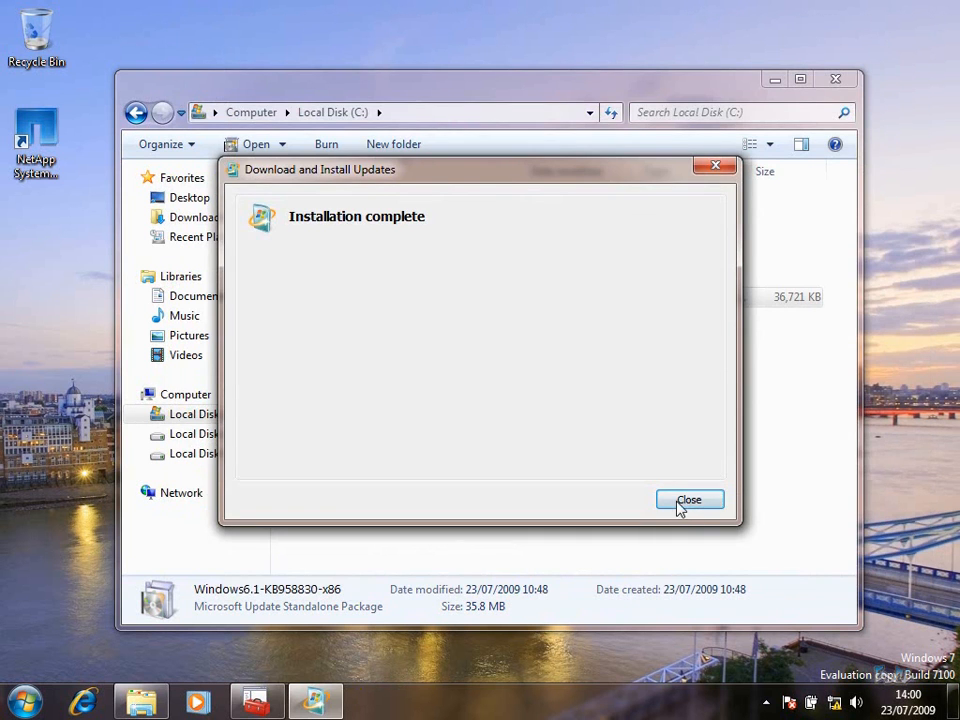
pyautogui.click(681, 506)
pyautogui.click(835, 79)
pyautogui.click(26, 701)
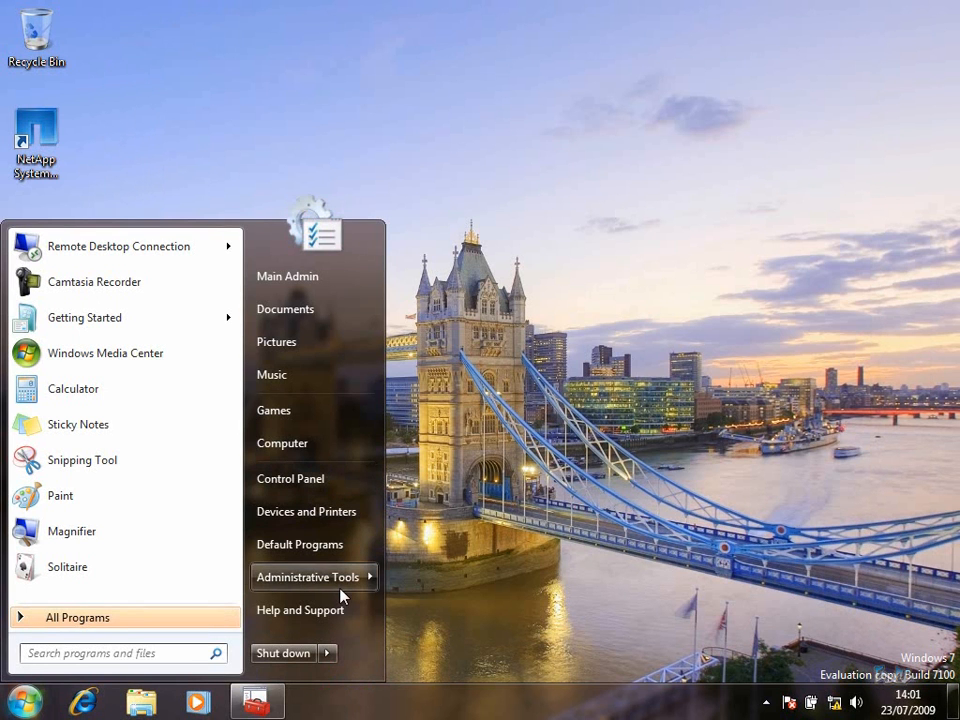
# Open Windows Features from Control Panel by searching 'add'
pyautogui.moveTo(347, 596)
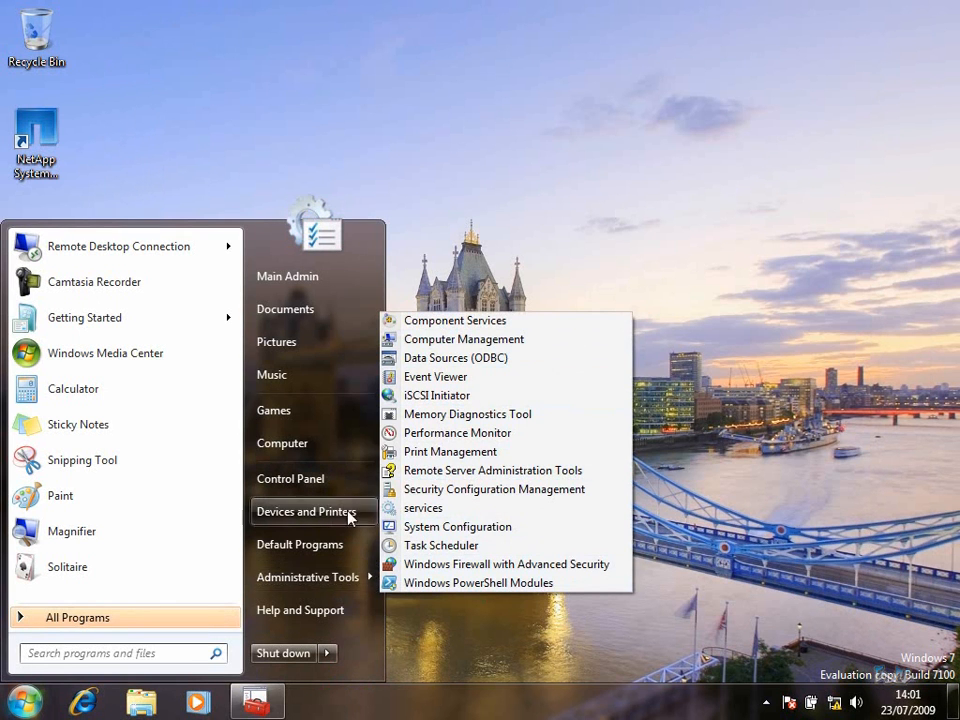
pyautogui.click(323, 477)
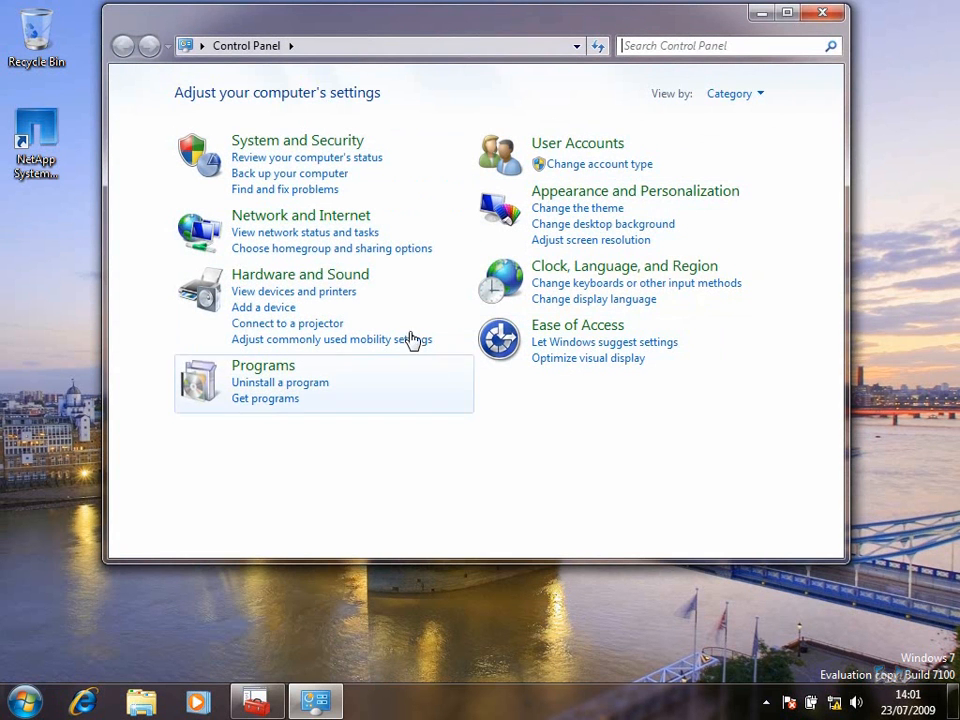
pyautogui.click(732, 50)
pyautogui.write('add')
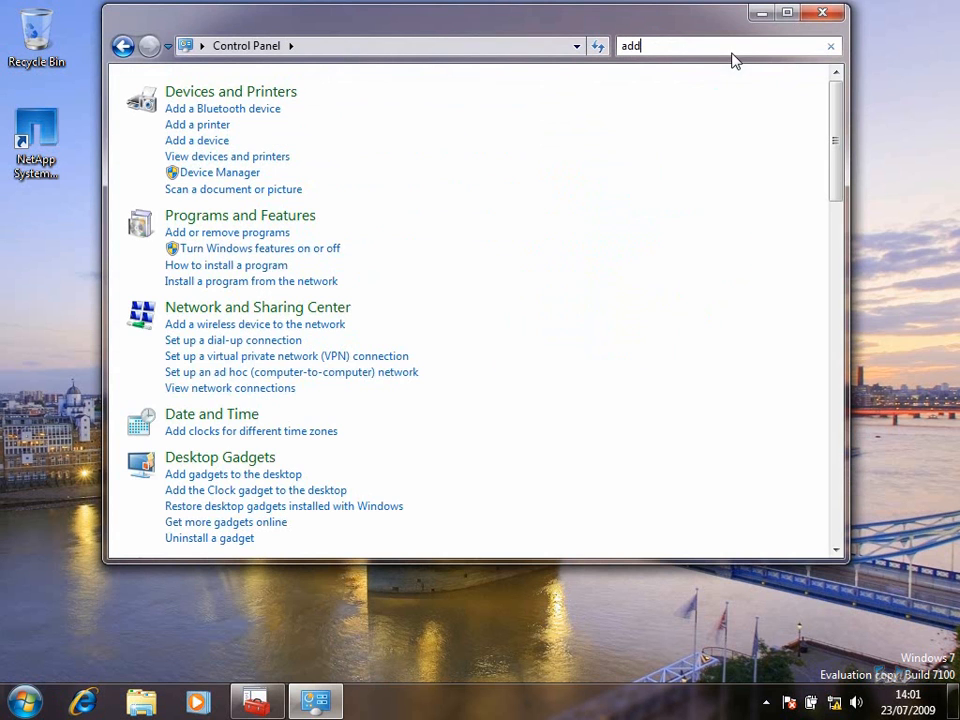
pyautogui.click(276, 250)
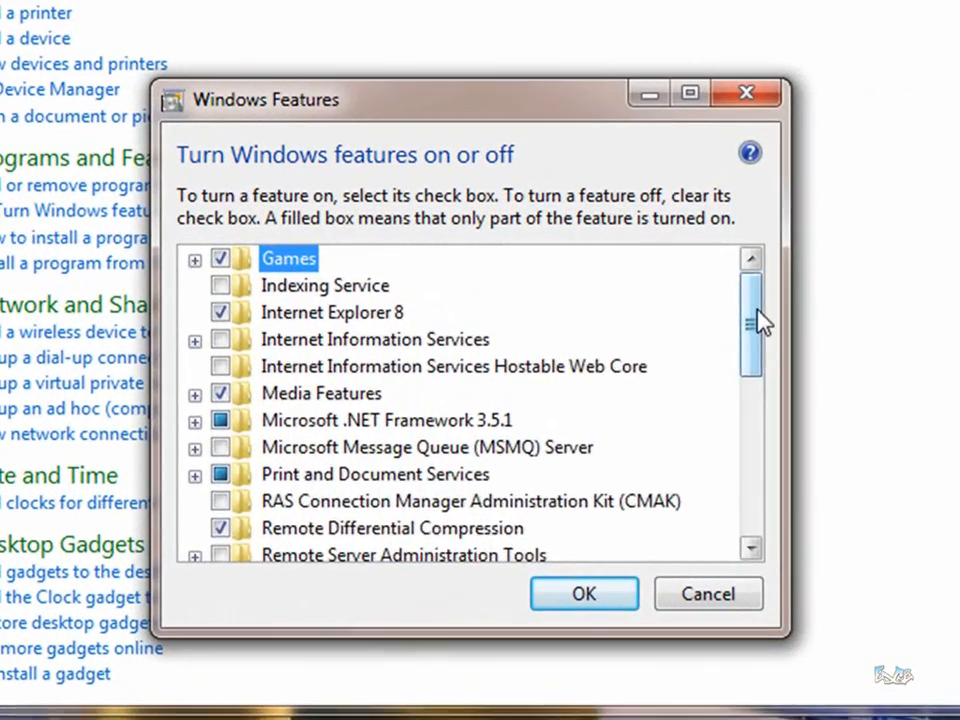
# Tick Failover Clustering Tools and Hyper-V Tools under Remote Server Administration Tools and apply
pyautogui.moveTo(655, 318); pyautogui.dragTo(655, 341)
pyautogui.click(191, 452)
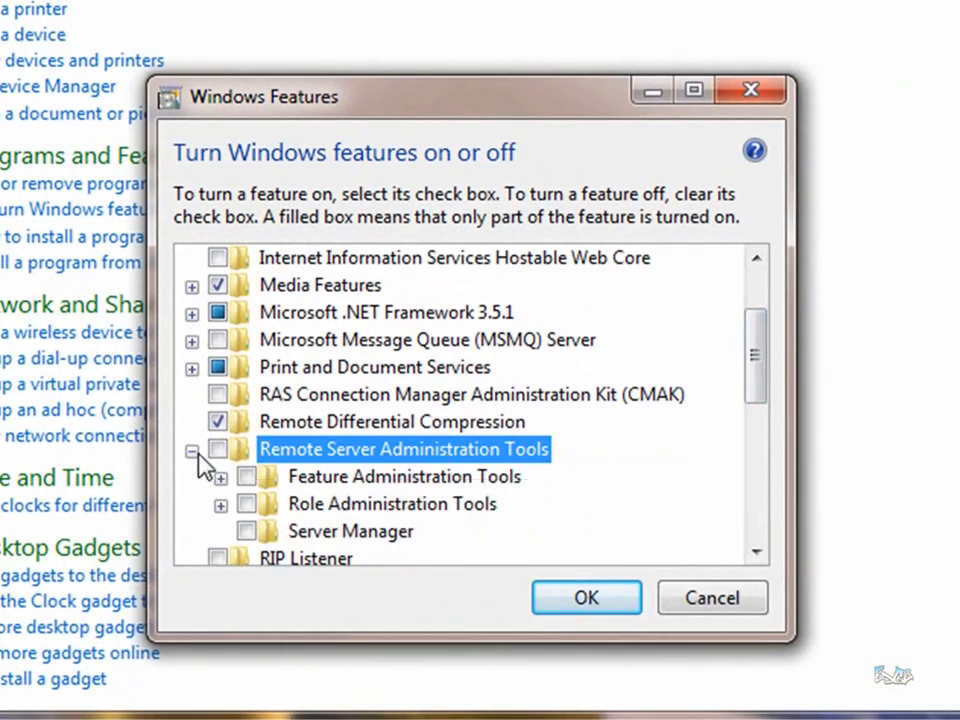
pyautogui.click(221, 478)
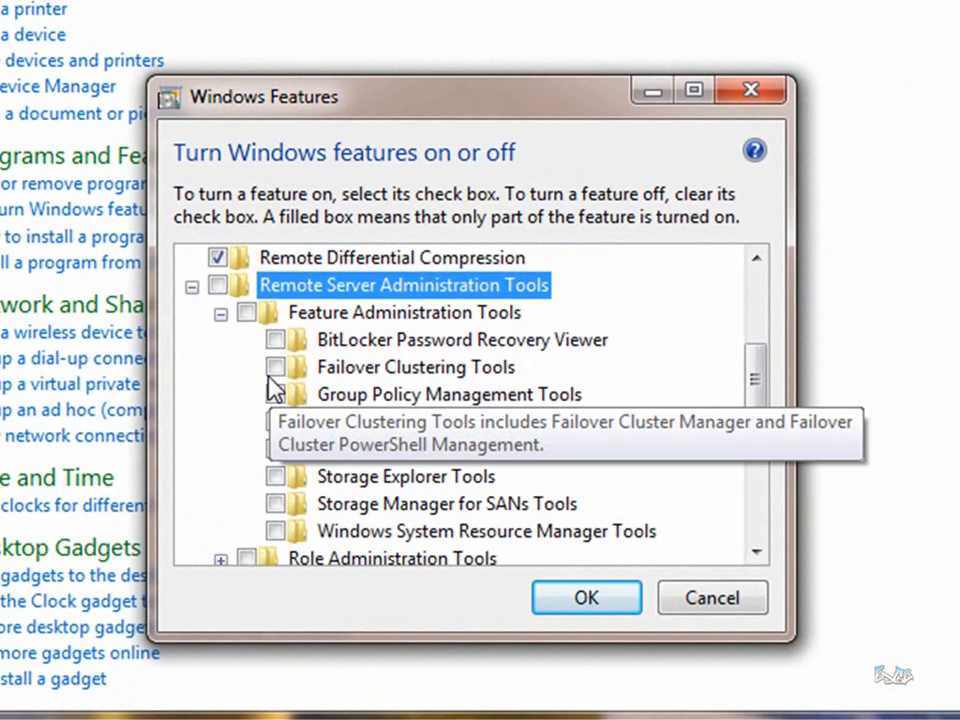
pyautogui.click(276, 368)
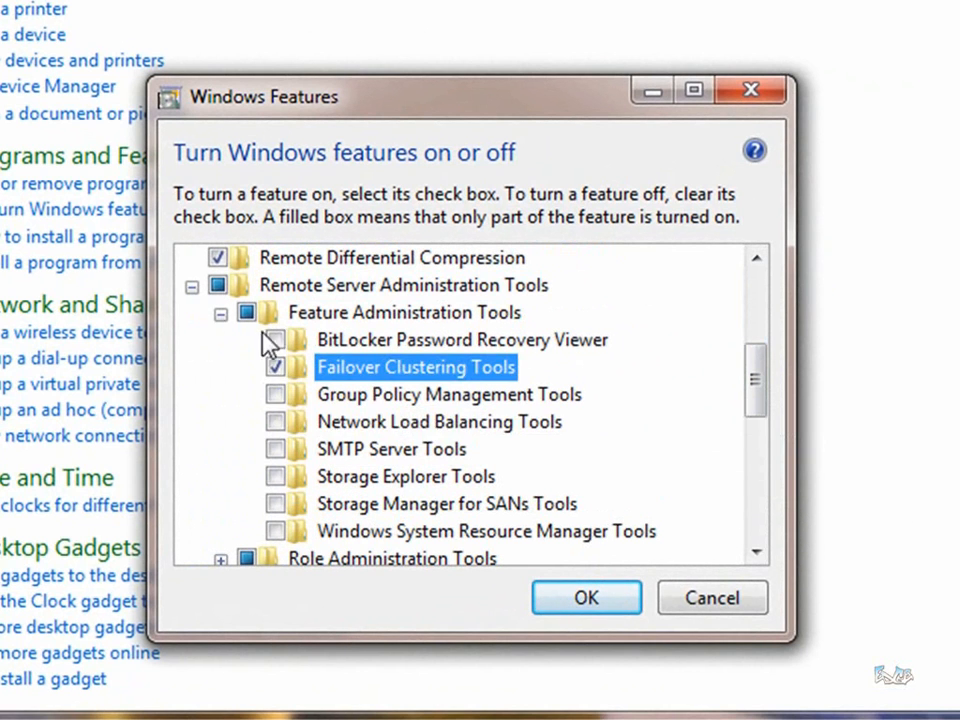
pyautogui.moveTo(767, 392); pyautogui.dragTo(767, 432)
pyautogui.click(221, 423)
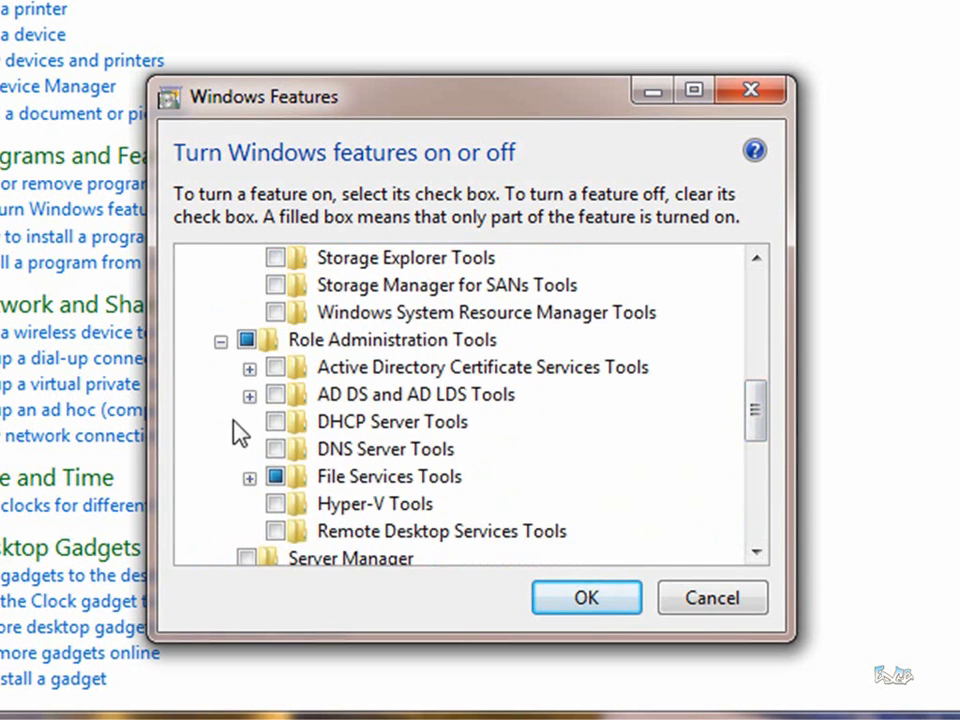
pyautogui.click(280, 503)
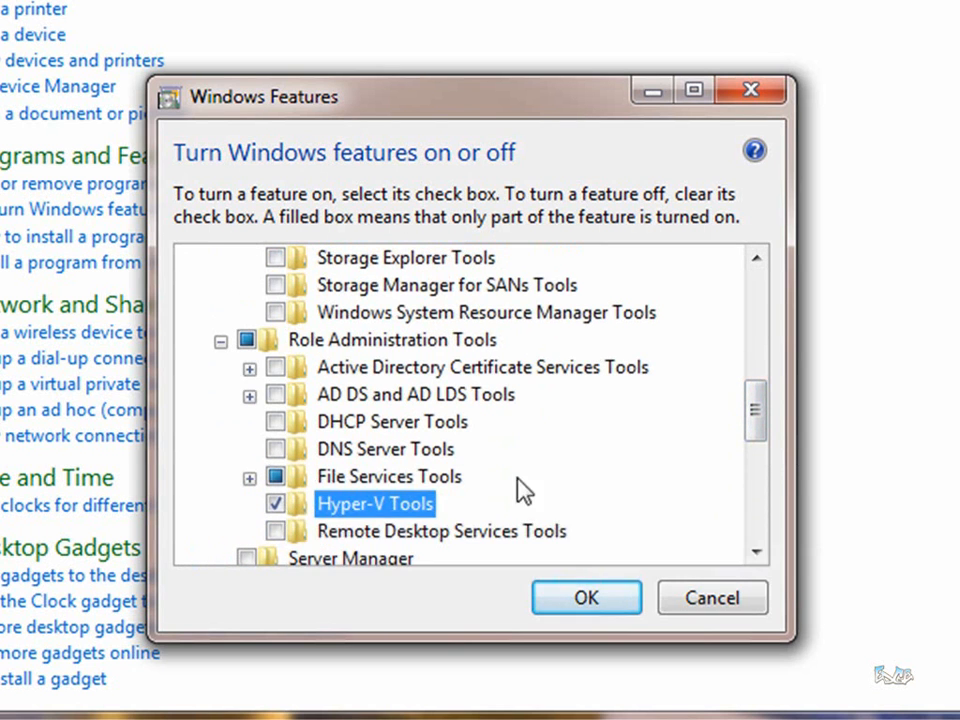
pyautogui.moveTo(759, 435)
pyautogui.mouseDown()
pyautogui.moveTo(752, 391)
pyautogui.moveTo(757, 411)
pyautogui.mouseUp()
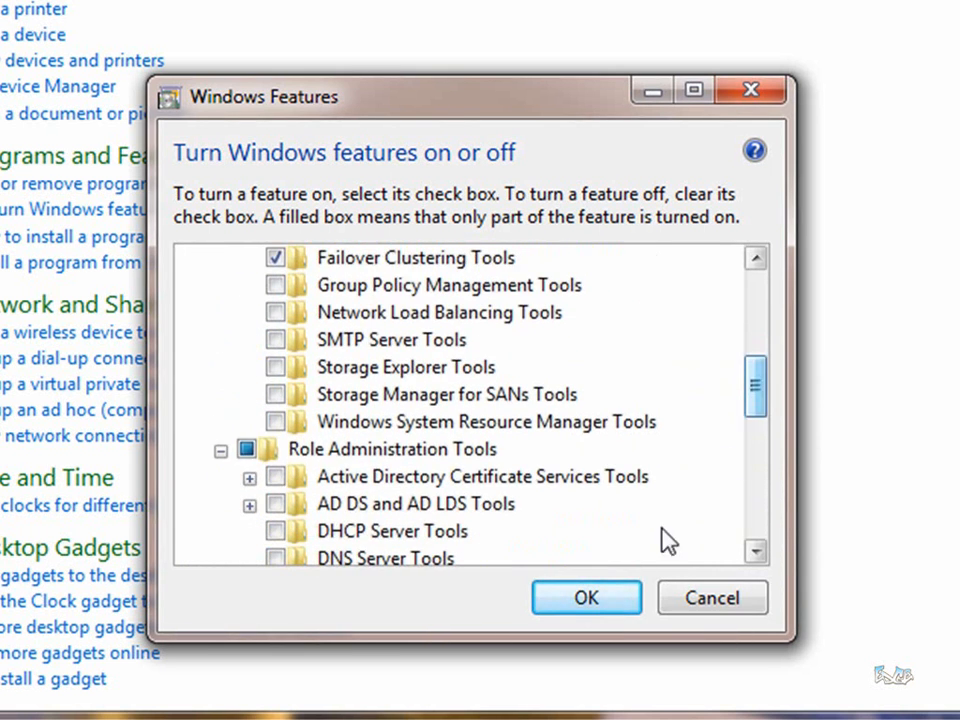
pyautogui.click(577, 602)
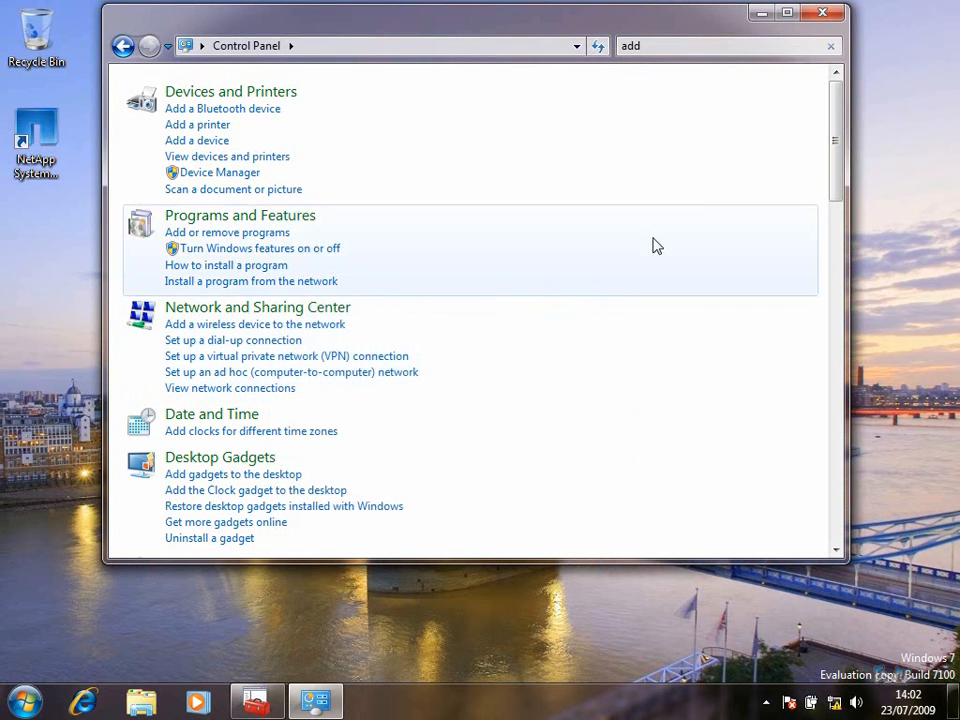
# Close Control Panel and confirm Failover Cluster Manager and Hyper-V Manager appear under Administrative Tools
pyautogui.click(822, 13)
pyautogui.click(2, 710)
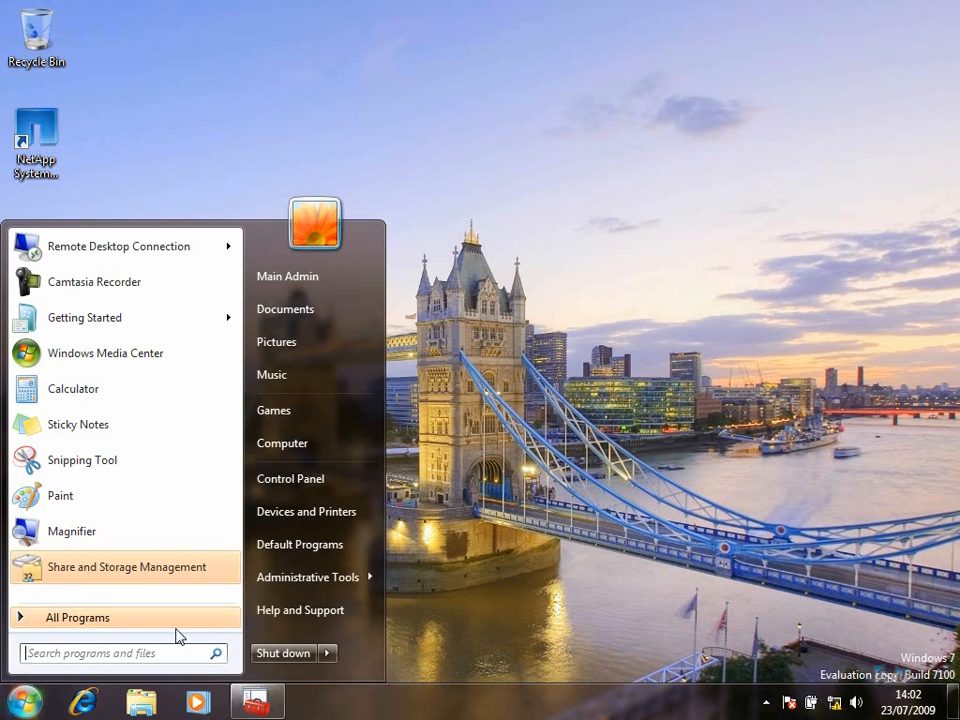
pyautogui.moveTo(341, 580)
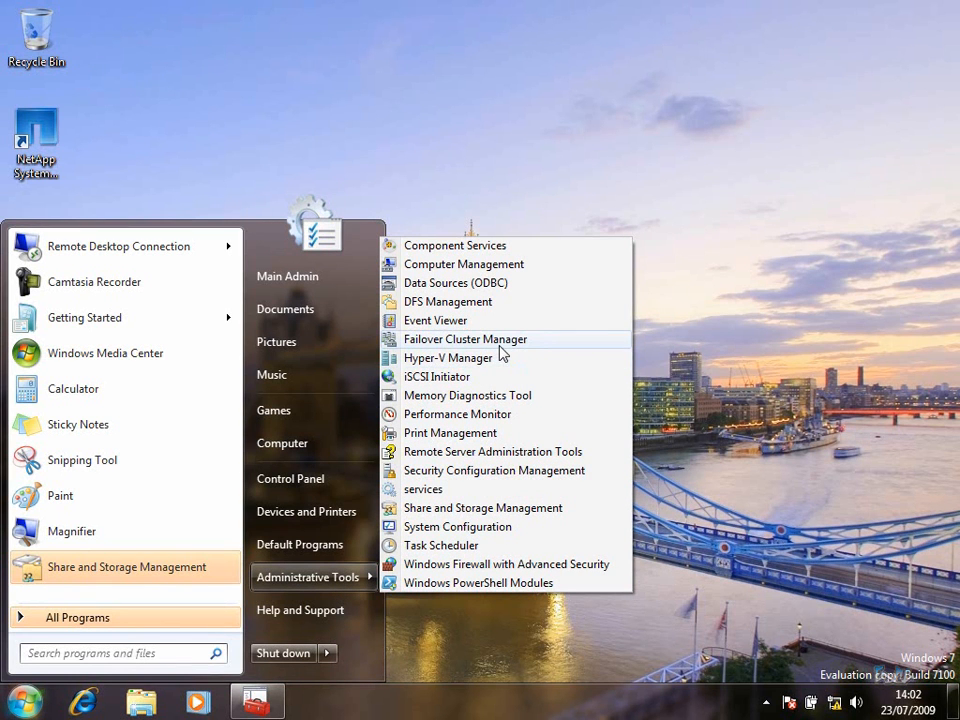
pyautogui.click(529, 88)
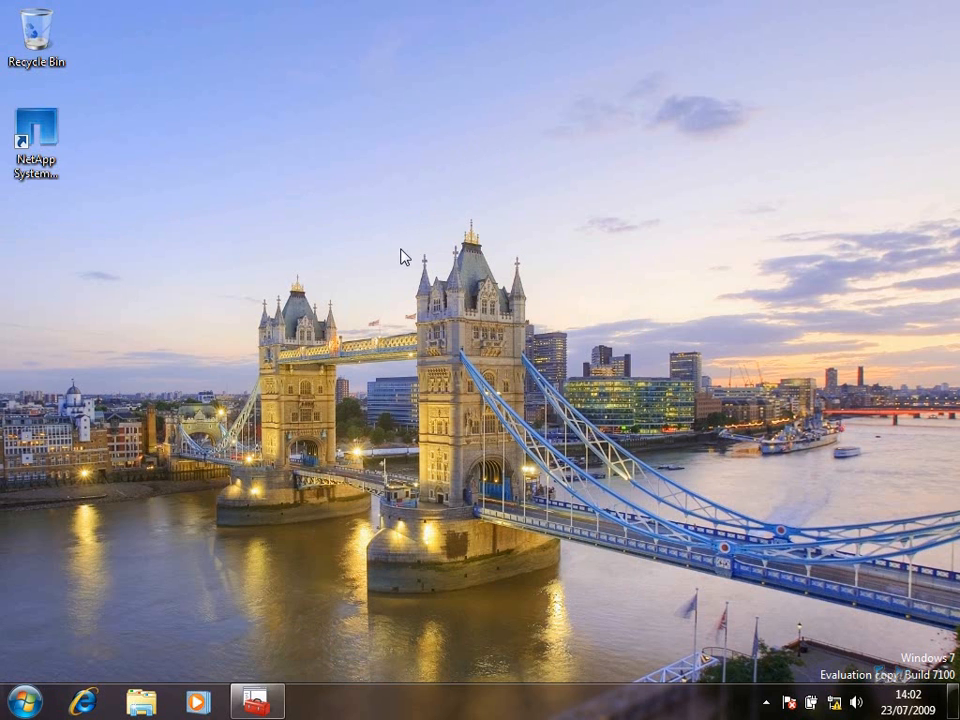
# Launch Command Prompt as administrator from the Start search for cmd
pyautogui.click(24, 700)
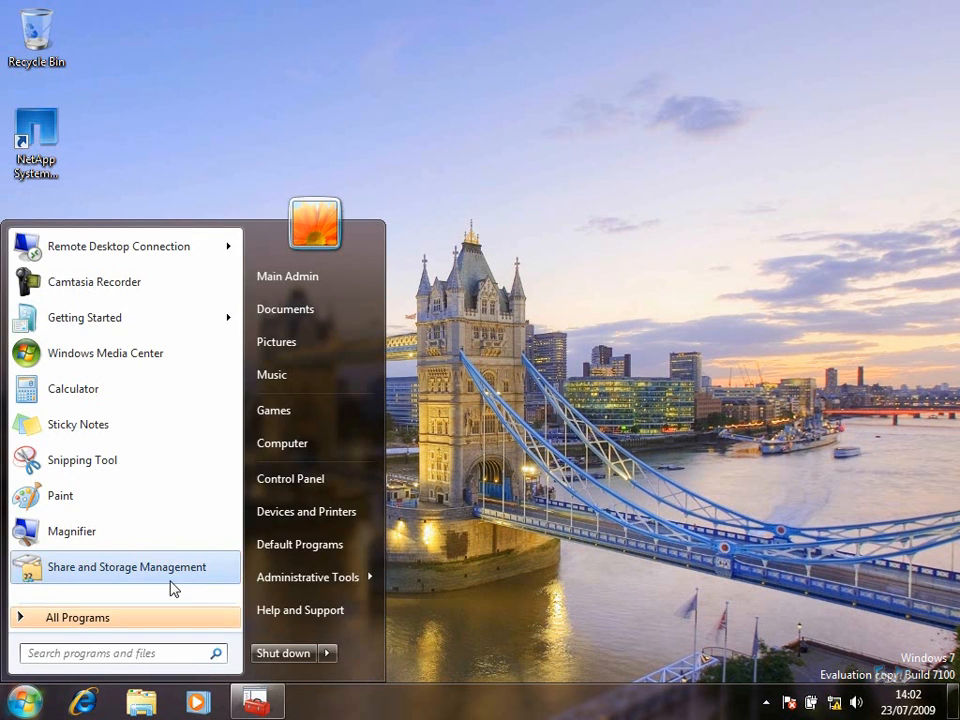
pyautogui.write('cmd')
pyautogui.rightClick(62, 282)
pyautogui.click(90, 311)
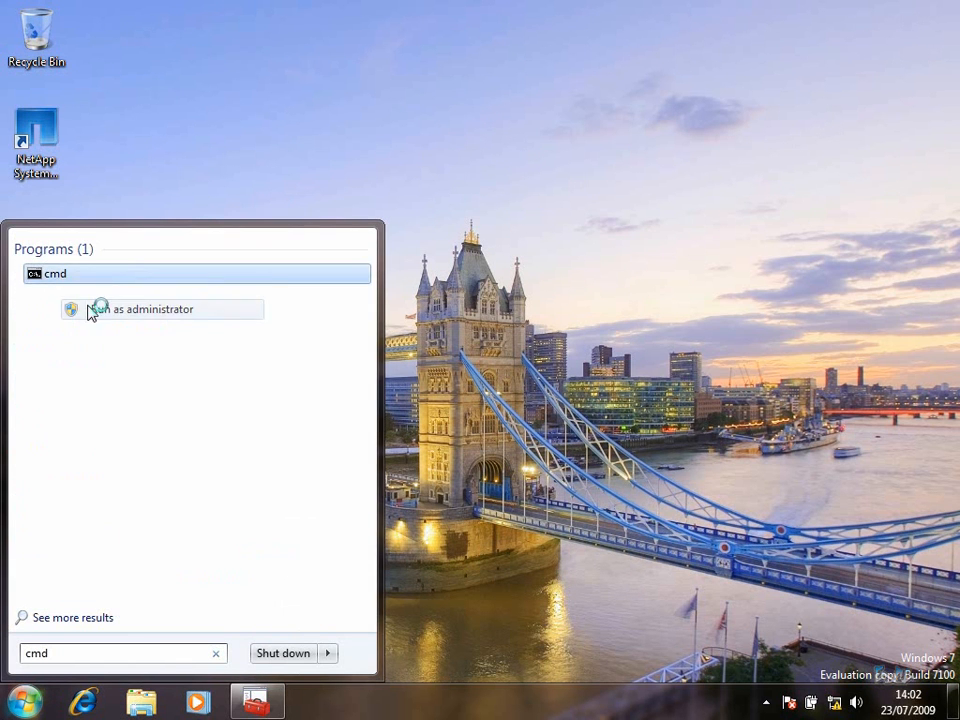
pyautogui.click(289, 431)
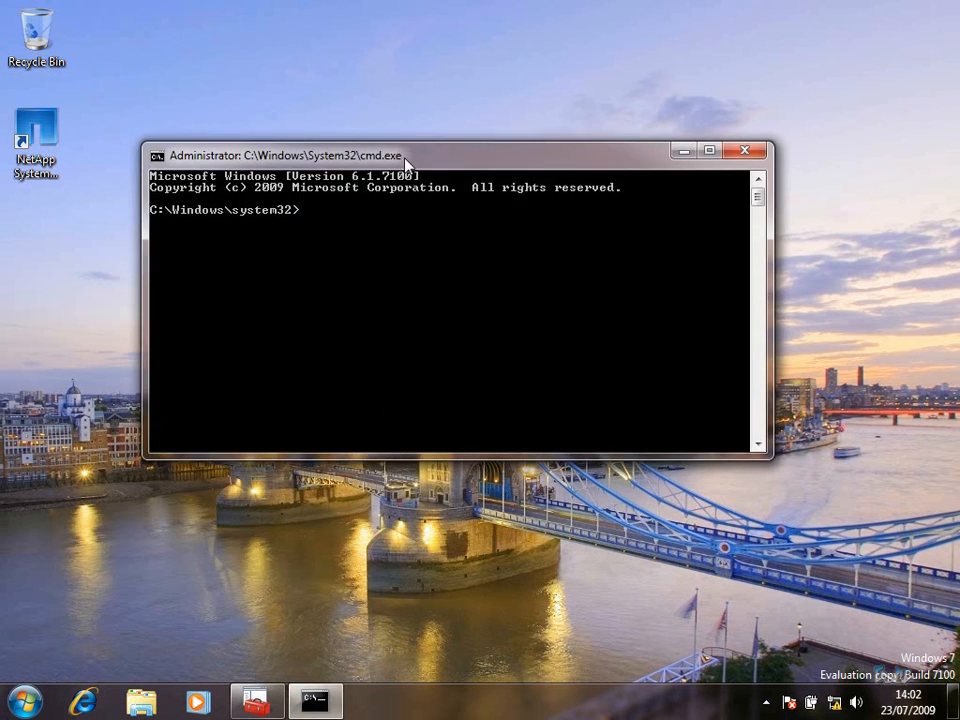
pyautogui.moveTo(405, 165); pyautogui.dragTo(421, 193)
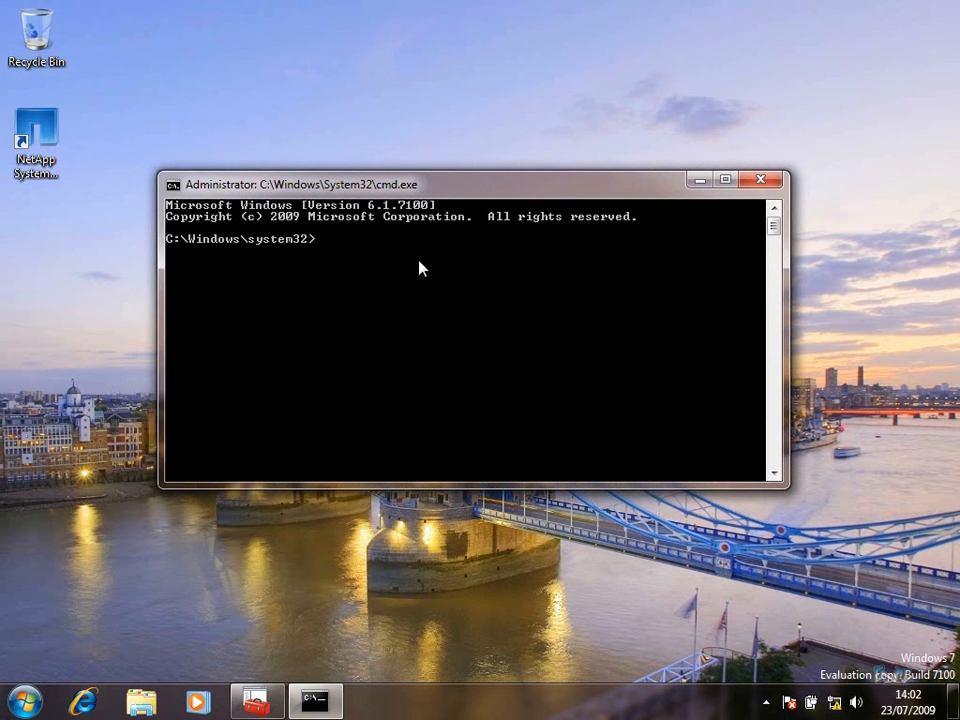
# Enable the "Remote Volume Management" firewall rule group with netsh, then clear and close the window
pyautogui.write('netsh advfirewall firewall')
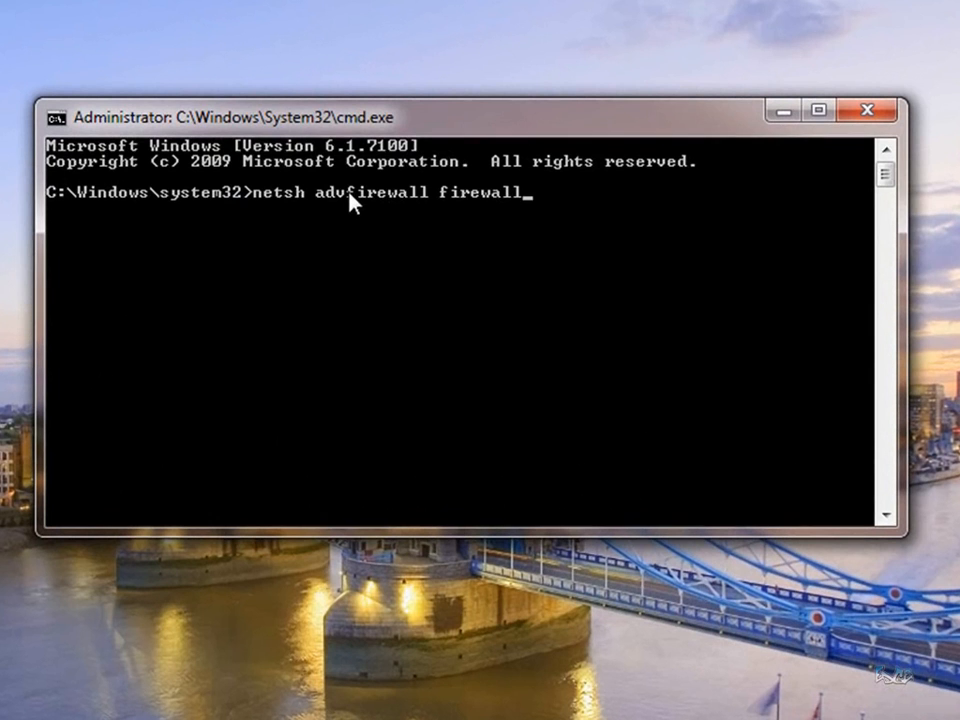
pyautogui.write(' set rule grou')
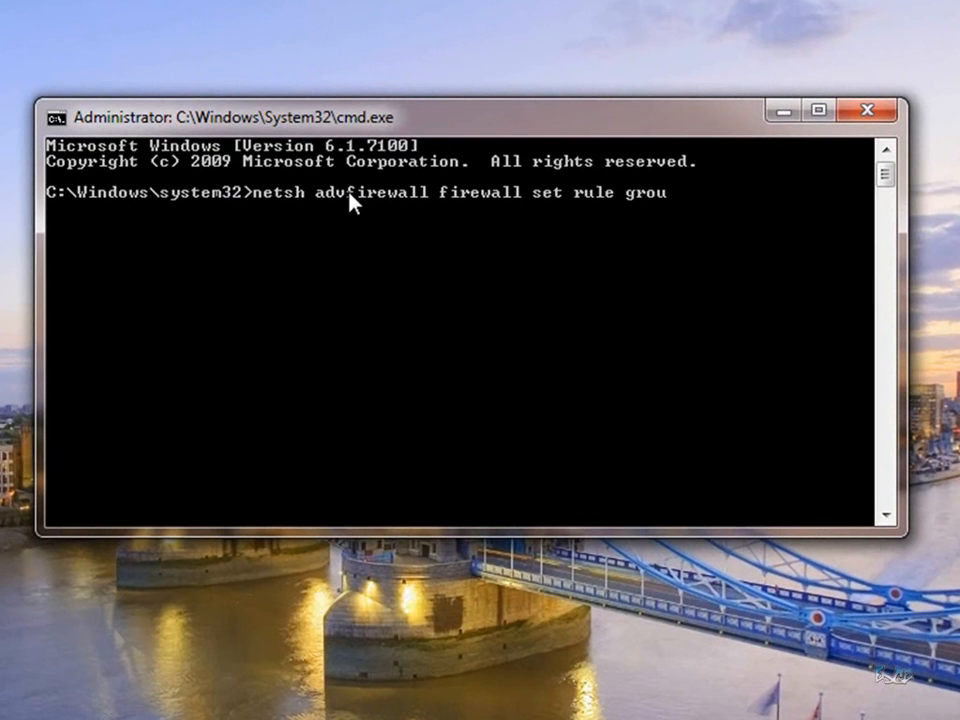
pyautogui.write('p="Remote Volume')
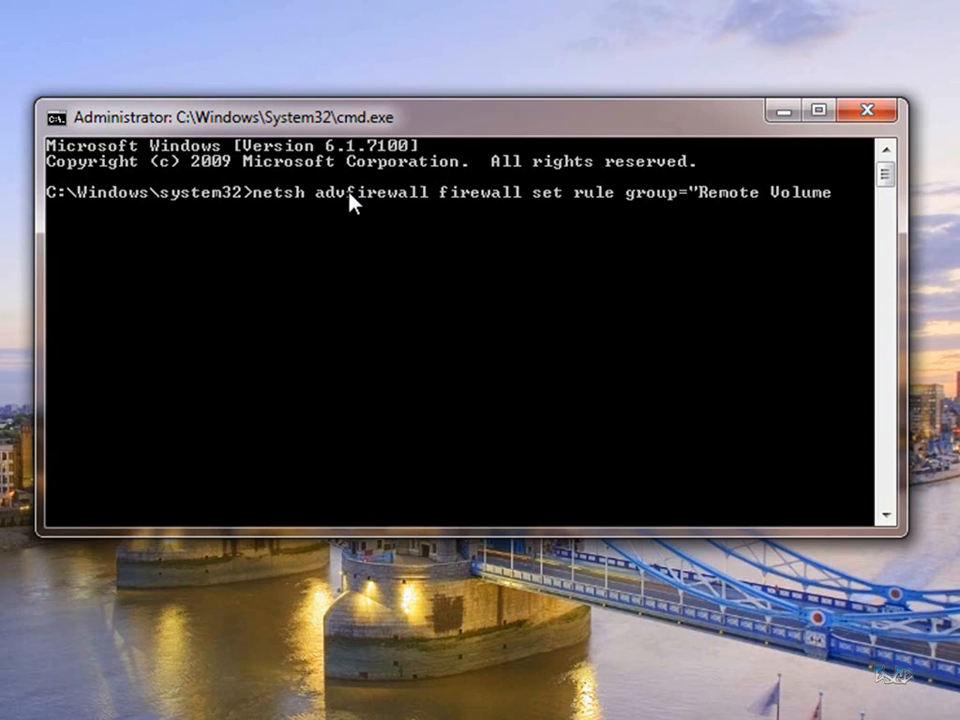
pyautogui.write(' Management')
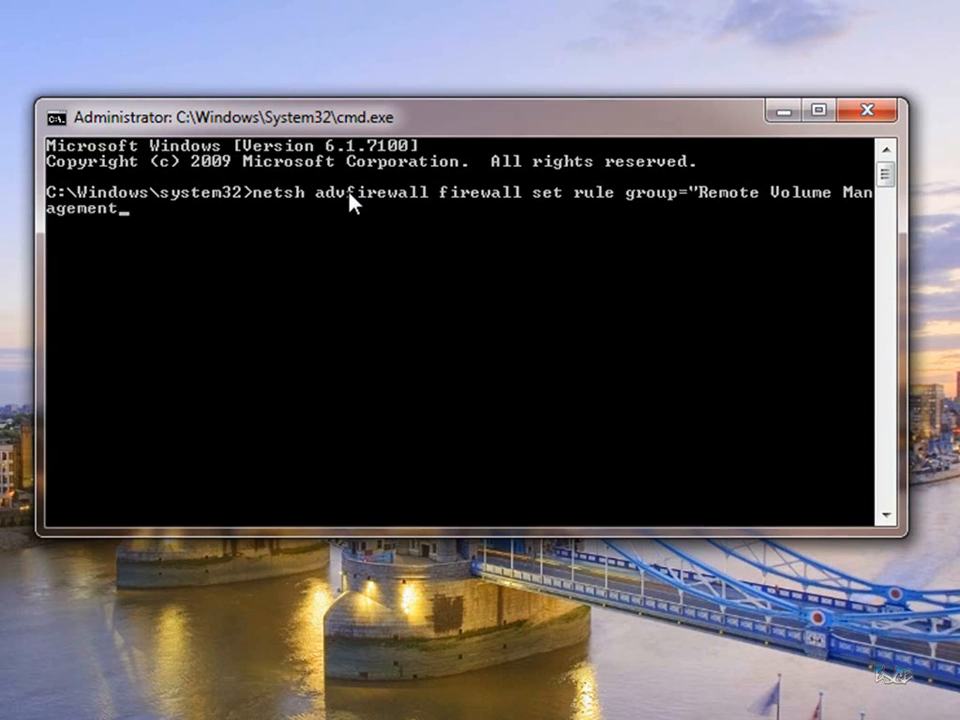
pyautogui.write('" new enable=yes')
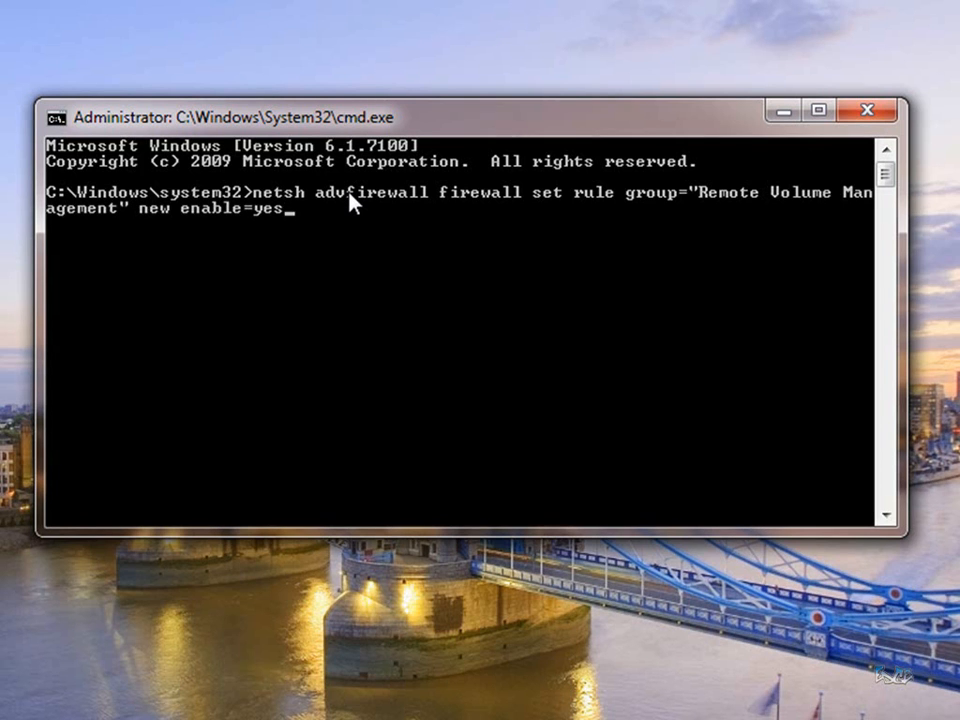
pyautogui.press('Return')
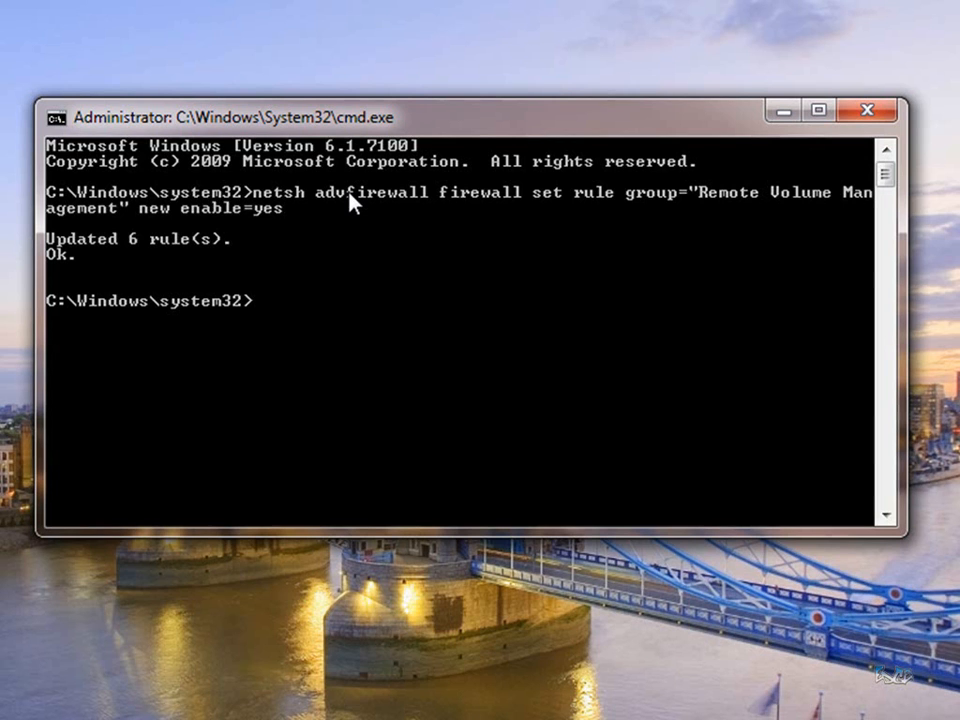
pyautogui.write('cls')
pyautogui.press('Return')
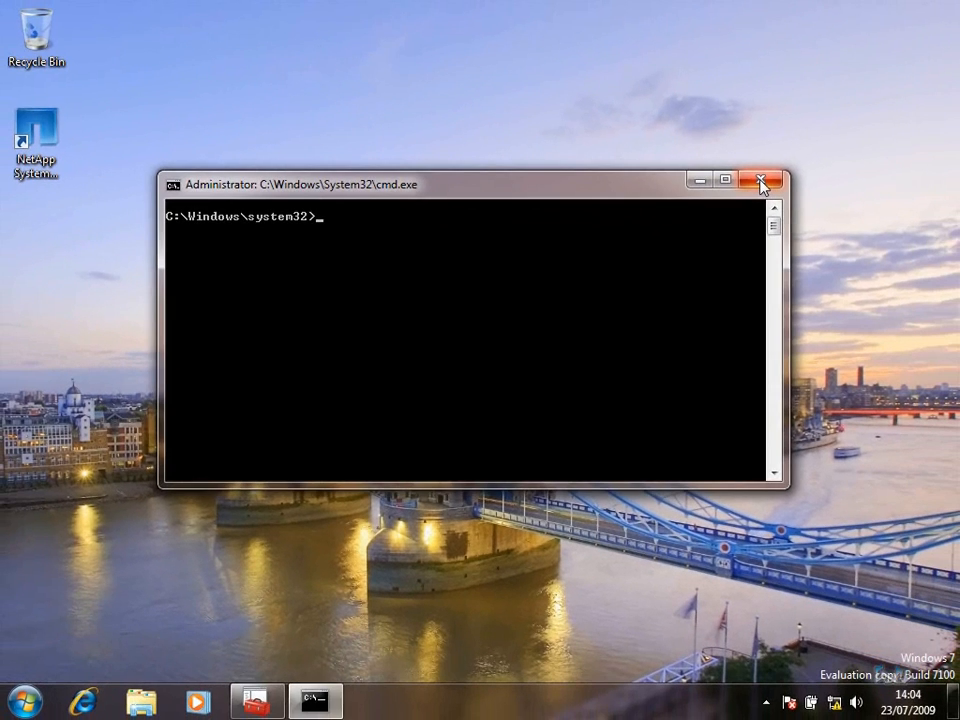
pyautogui.click(762, 182)
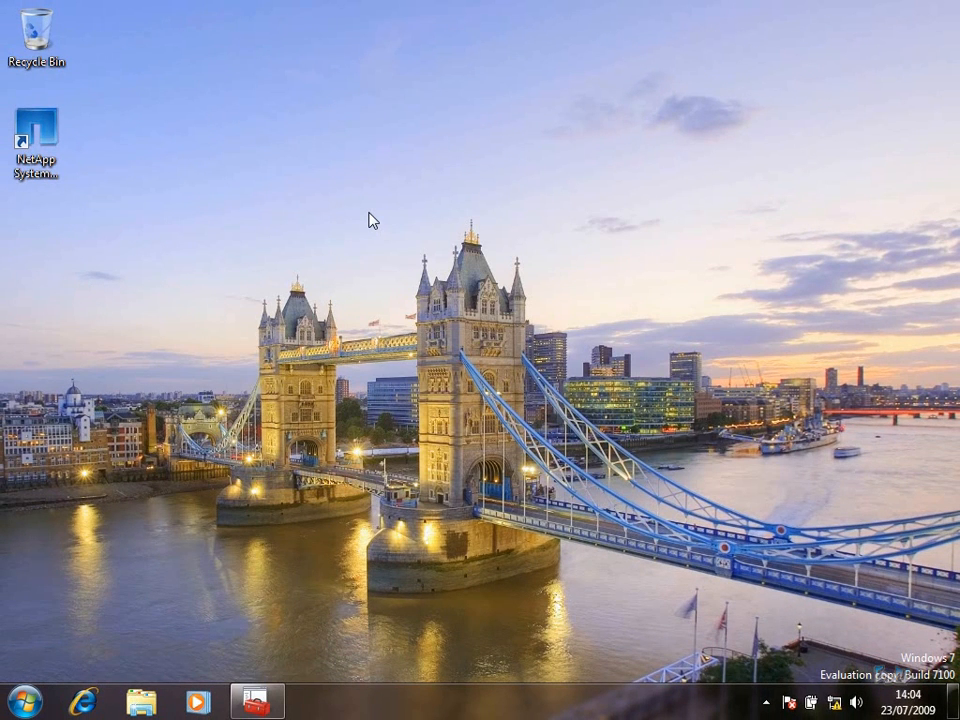
# Start mmc with administrator approval and maximize the empty Console1 window
pyautogui.click(24, 701)
pyautogui.write('mmc')
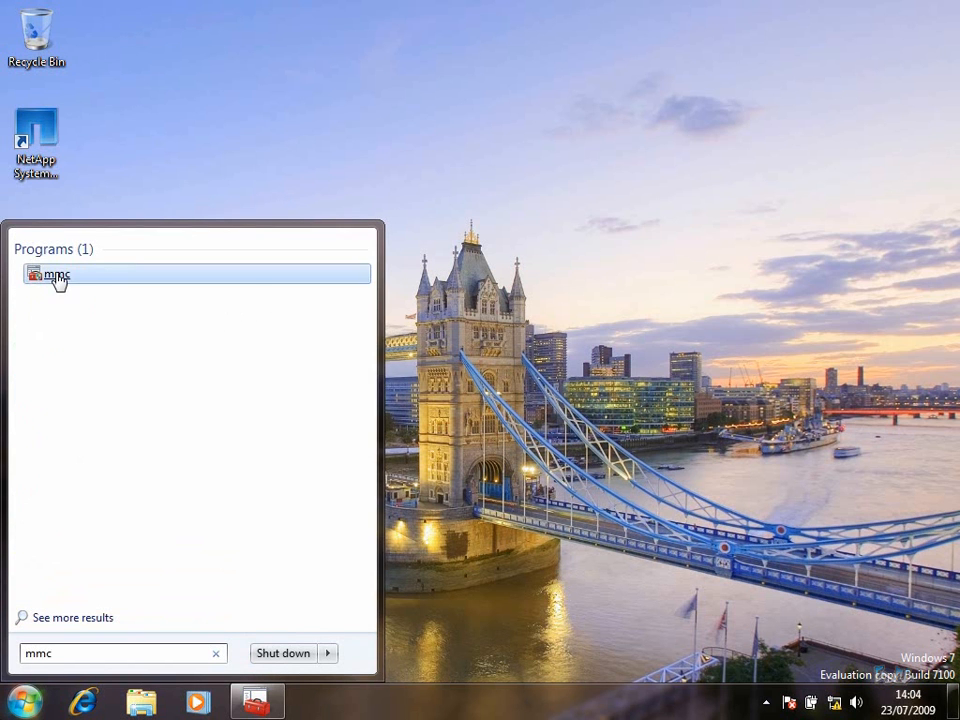
pyautogui.rightClick(57, 278)
pyautogui.click(62, 283)
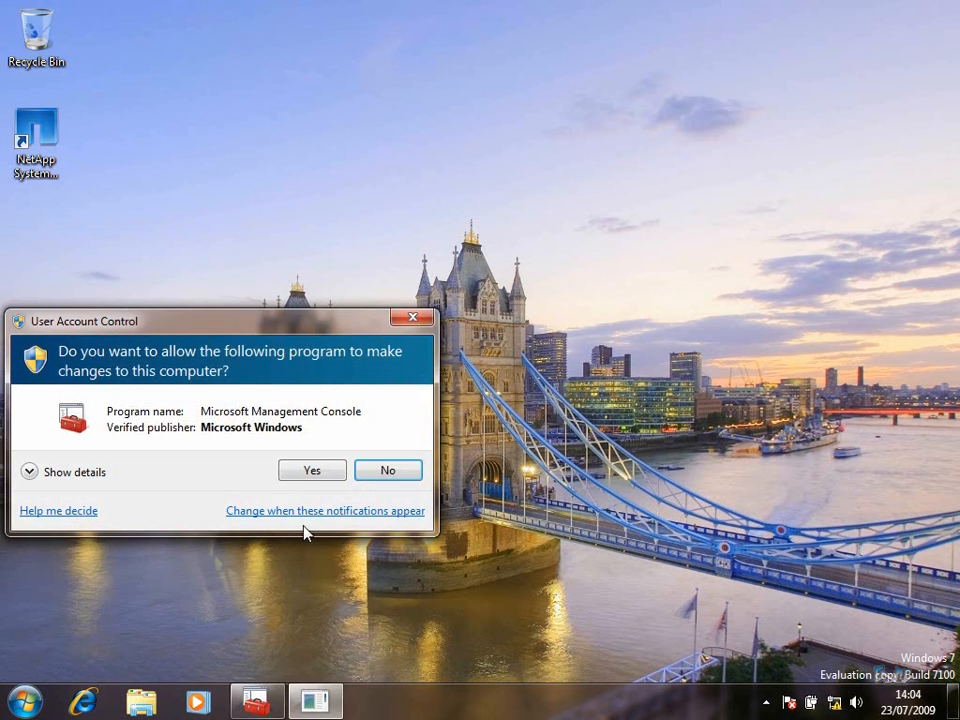
pyautogui.click(306, 471)
pyautogui.doubleClick(484, 182)
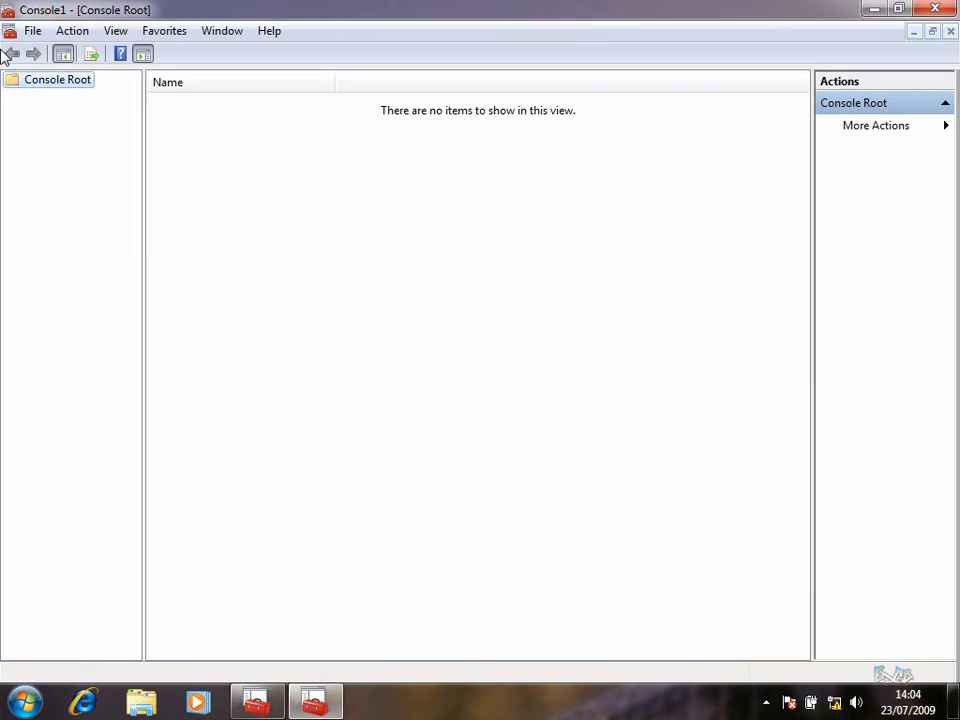
# Add a Device Manager snap-in targeting the remote computer N1-HVS2008R2
pyautogui.click(32, 30)
pyautogui.click(77, 145)
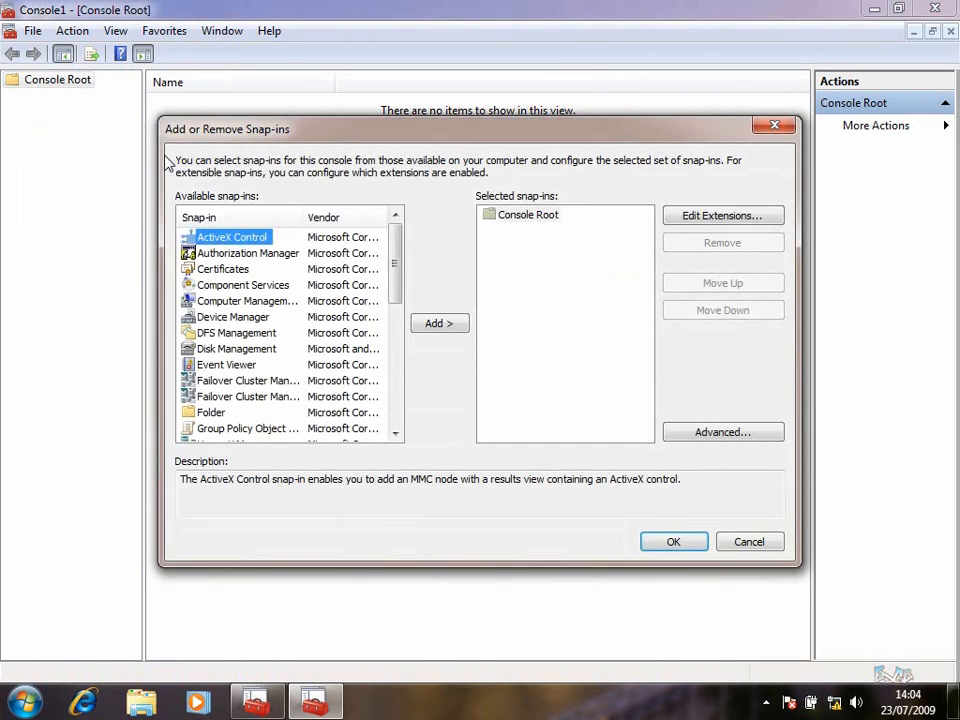
pyautogui.click(272, 317)
pyautogui.click(440, 324)
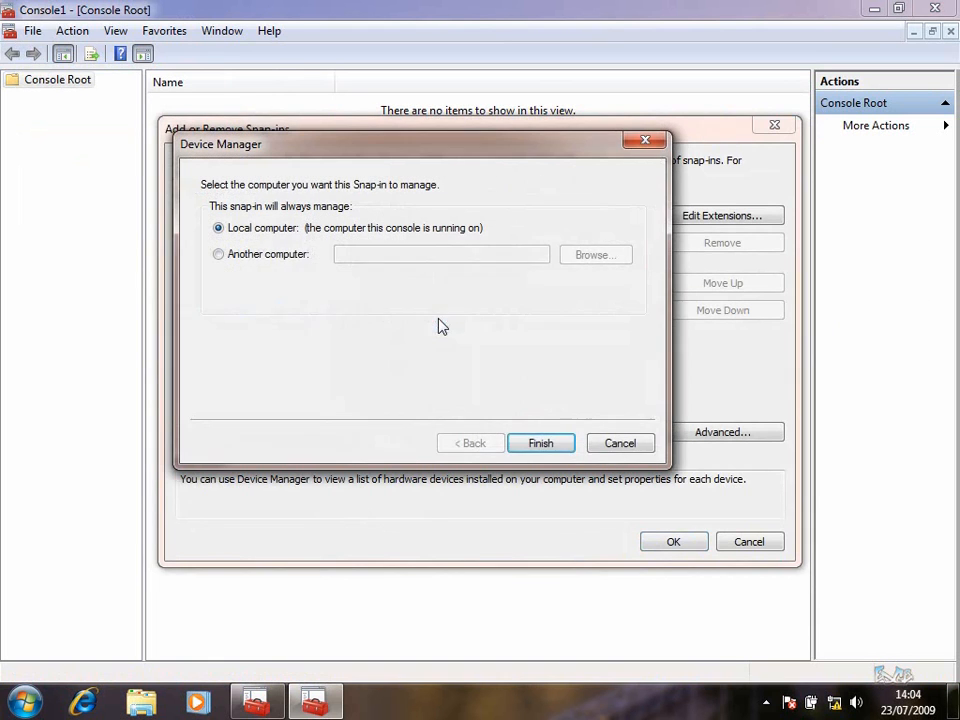
pyautogui.click(315, 254)
pyautogui.click(371, 254)
pyautogui.write('N1-HVS2008R2')
pyautogui.click(550, 445)
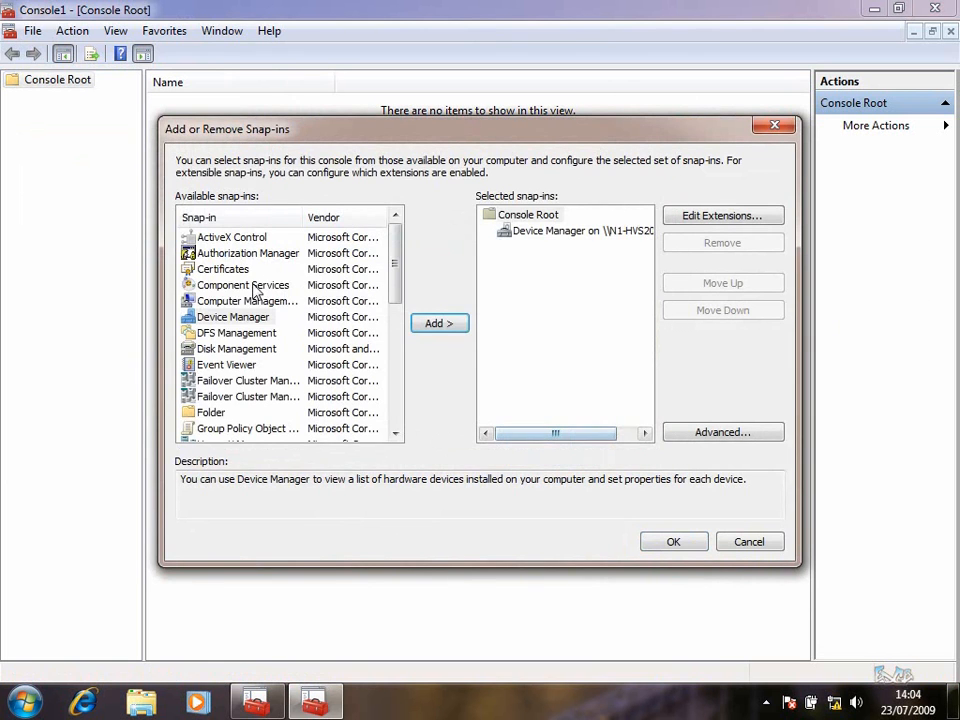
# Add a second Device Manager snap-in targeting N2-HVS2008R2
pyautogui.click(230, 318)
pyautogui.click(440, 324)
pyautogui.click(218, 254)
pyautogui.click(383, 254)
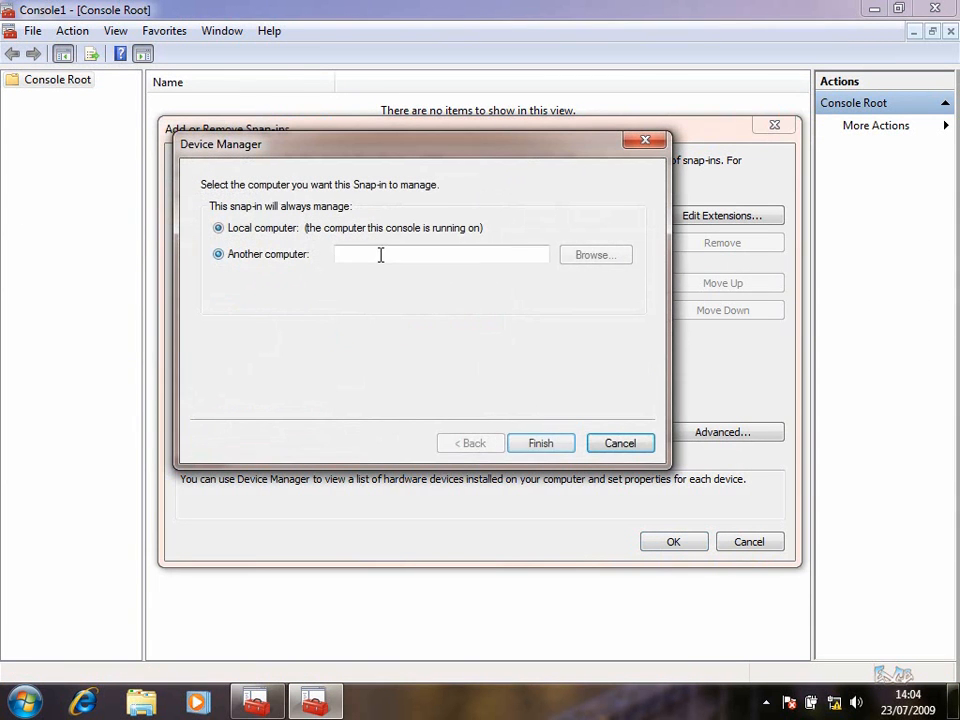
pyautogui.write('N2-HVS2008R2')
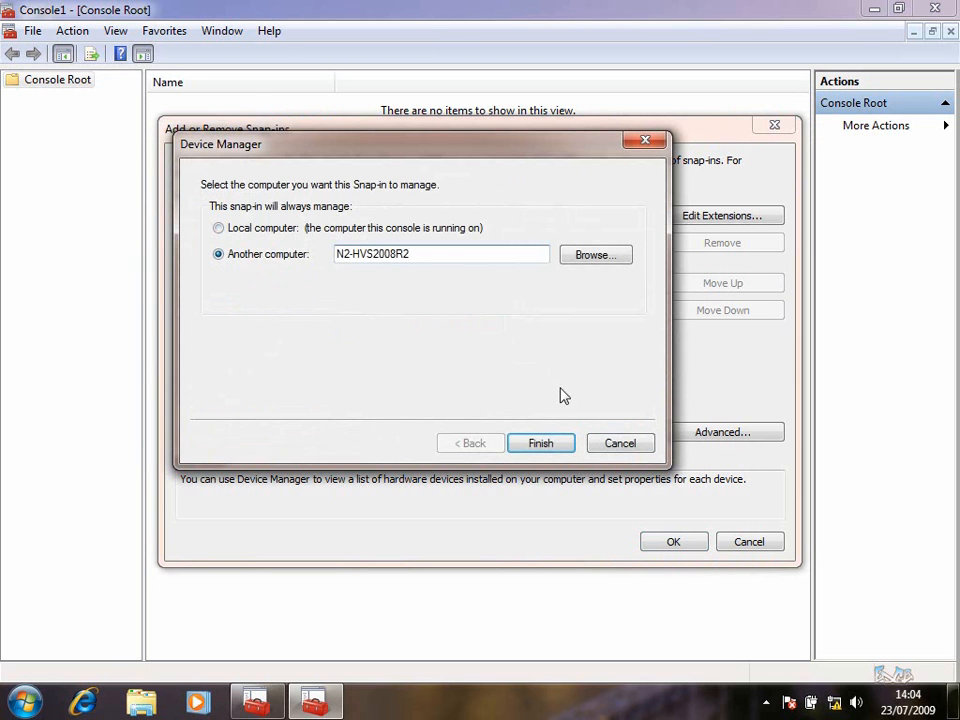
pyautogui.click(542, 445)
# Add a Disk Management snap-in for the remote computer N1-HVS2008R2
pyautogui.click(249, 349)
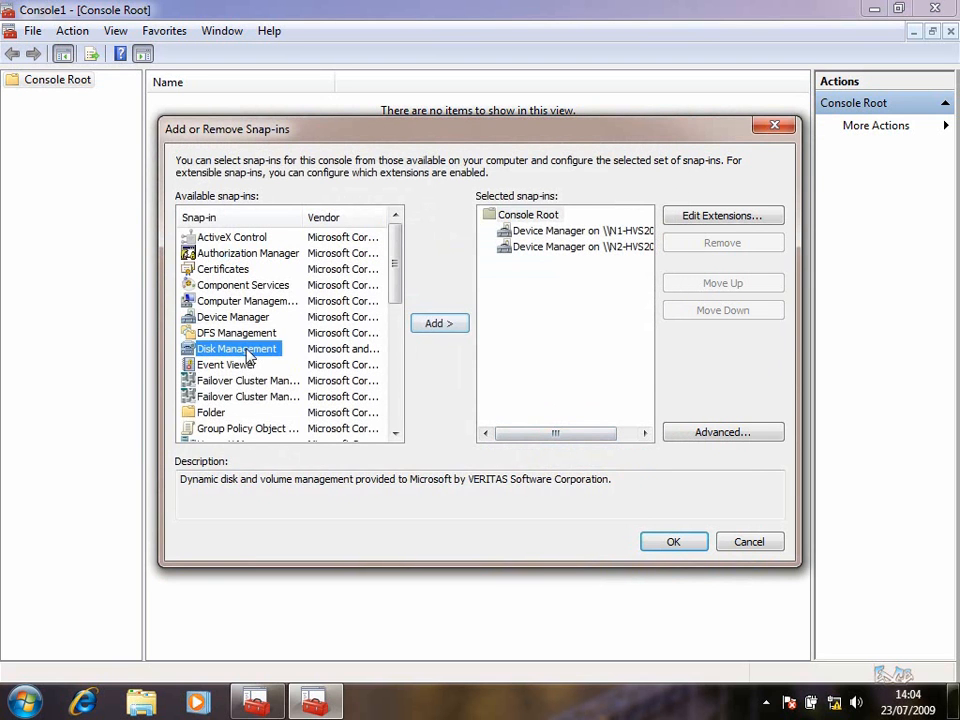
pyautogui.click(440, 324)
pyautogui.click(282, 317)
pyautogui.doubleClick(250, 336)
pyautogui.write('N1-HVS2008R2')
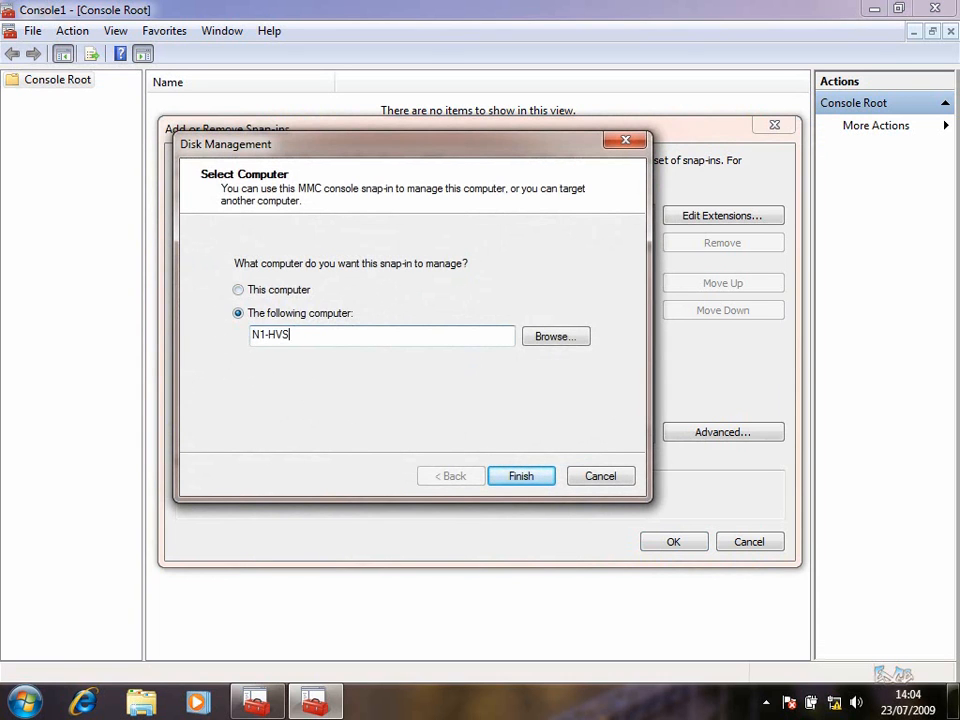
pyautogui.click(521, 477)
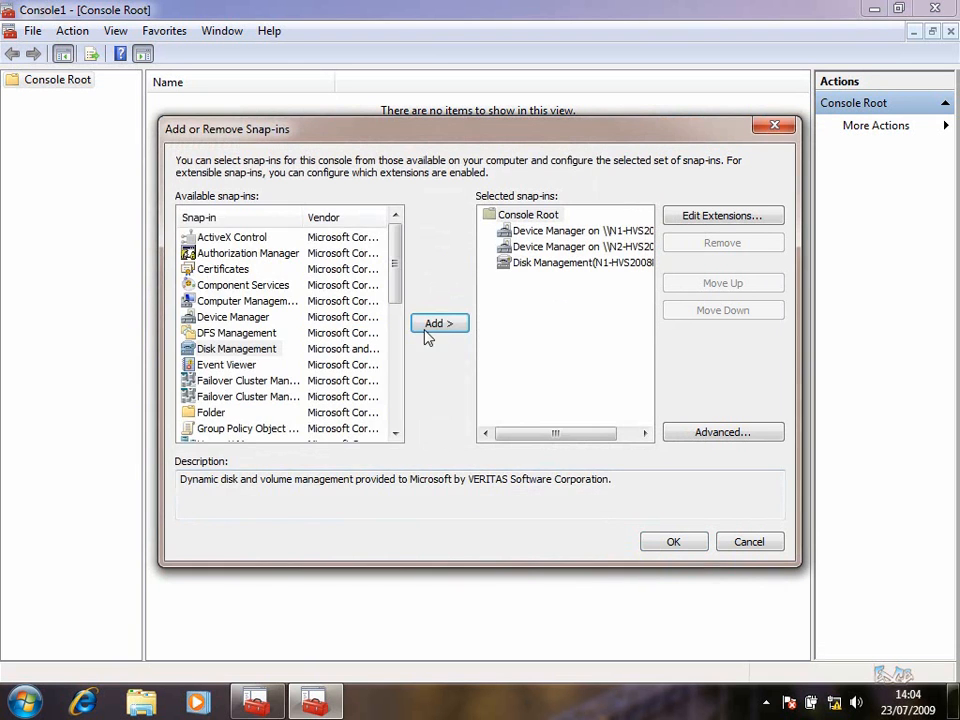
# Add a Disk Management snap-in for N2-HVS2008R2 and apply all four snap-ins to the console
pyautogui.click(420, 330)
pyautogui.click(275, 313)
pyautogui.moveTo(369, 328); pyautogui.dragTo(161, 336)
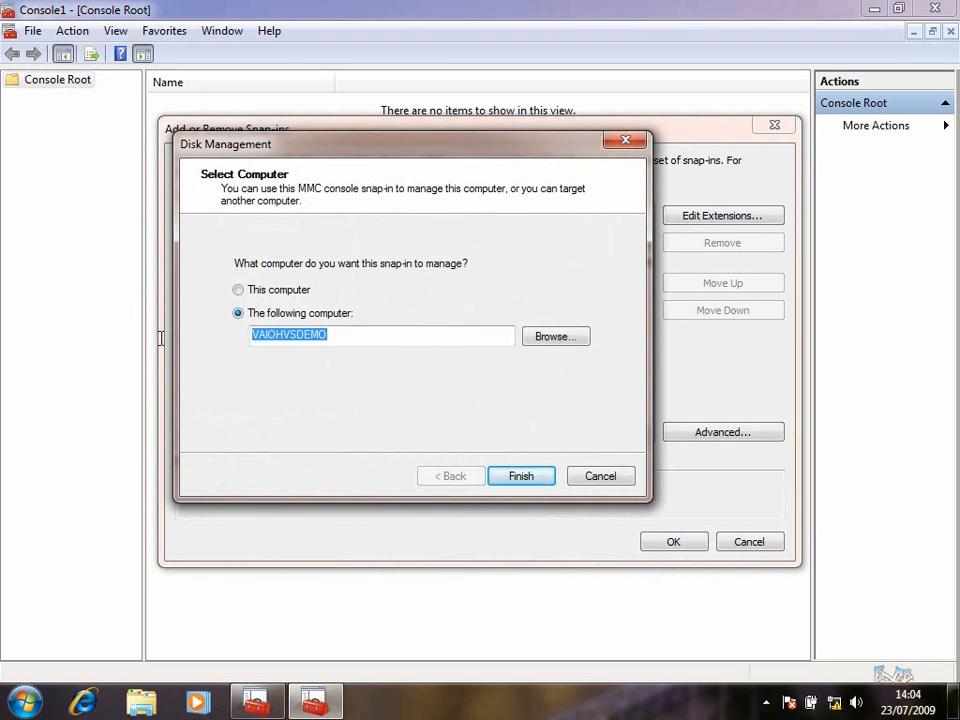
pyautogui.write('N2-HVS2008R2')
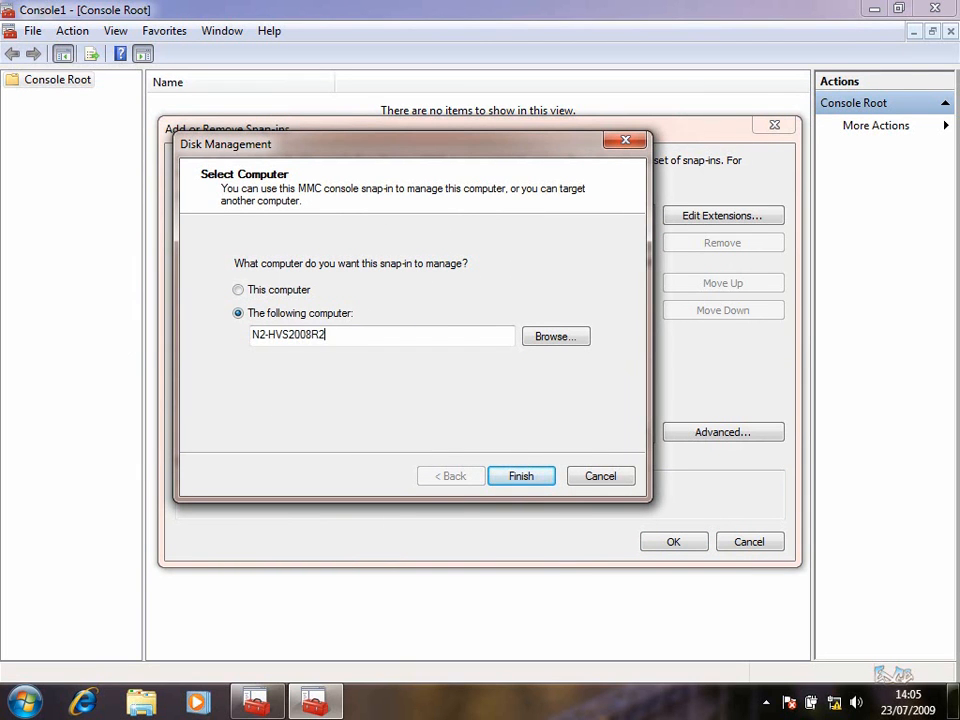
pyautogui.click(521, 477)
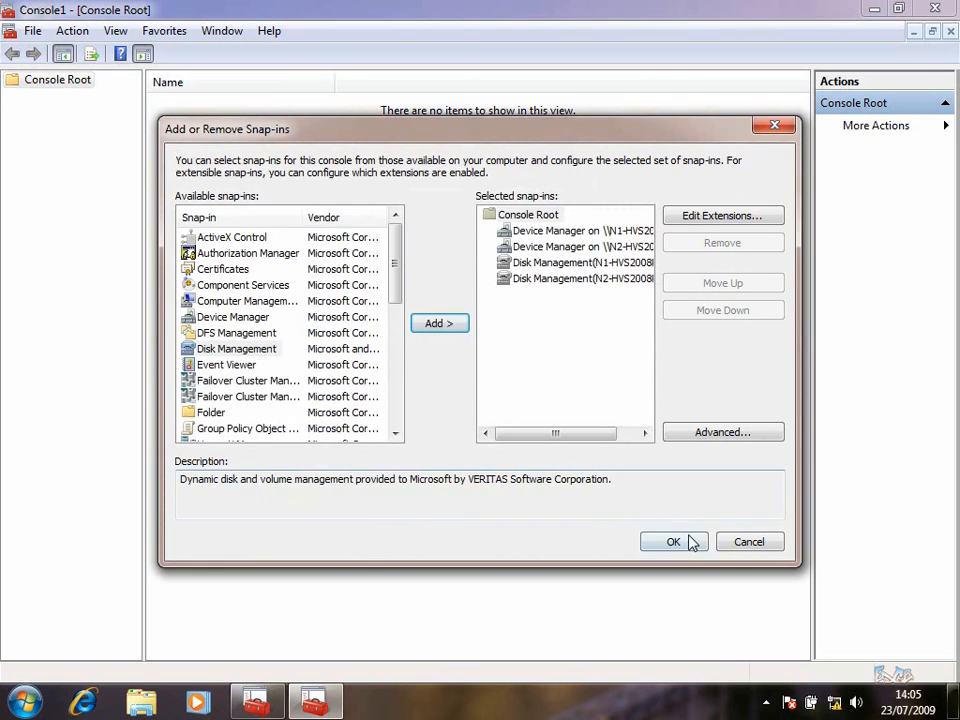
pyautogui.click(690, 542)
pyautogui.click(32, 96)
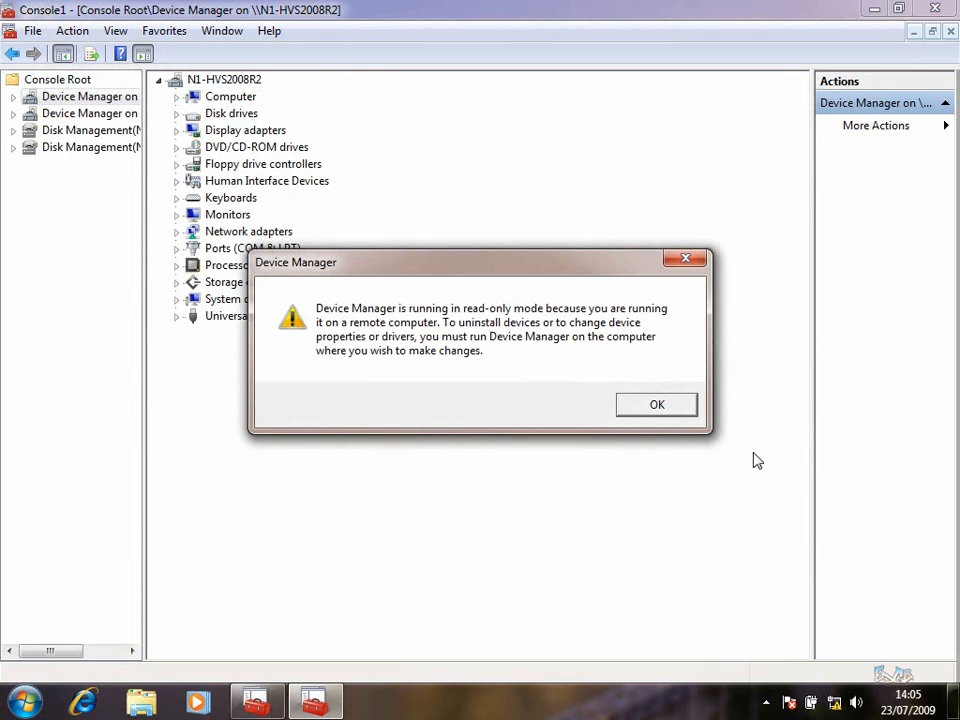
# Accept the read-only warning and expand N1-HVS2008R2's device categories, Network adapters through Display adapters
pyautogui.click(657, 405)
pyautogui.click(177, 232)
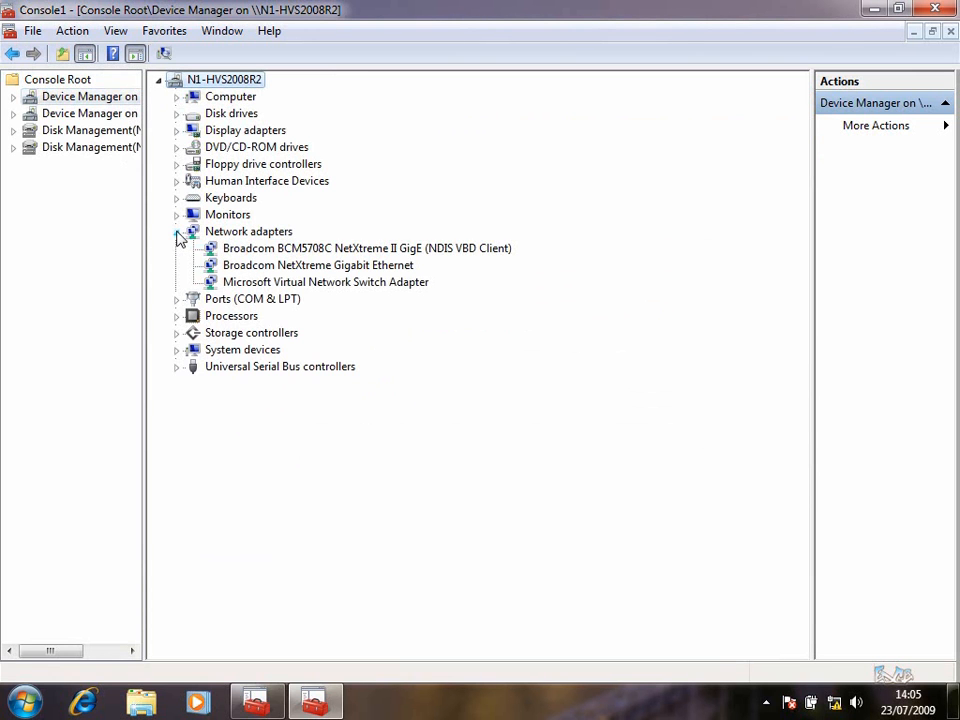
pyautogui.click(177, 214)
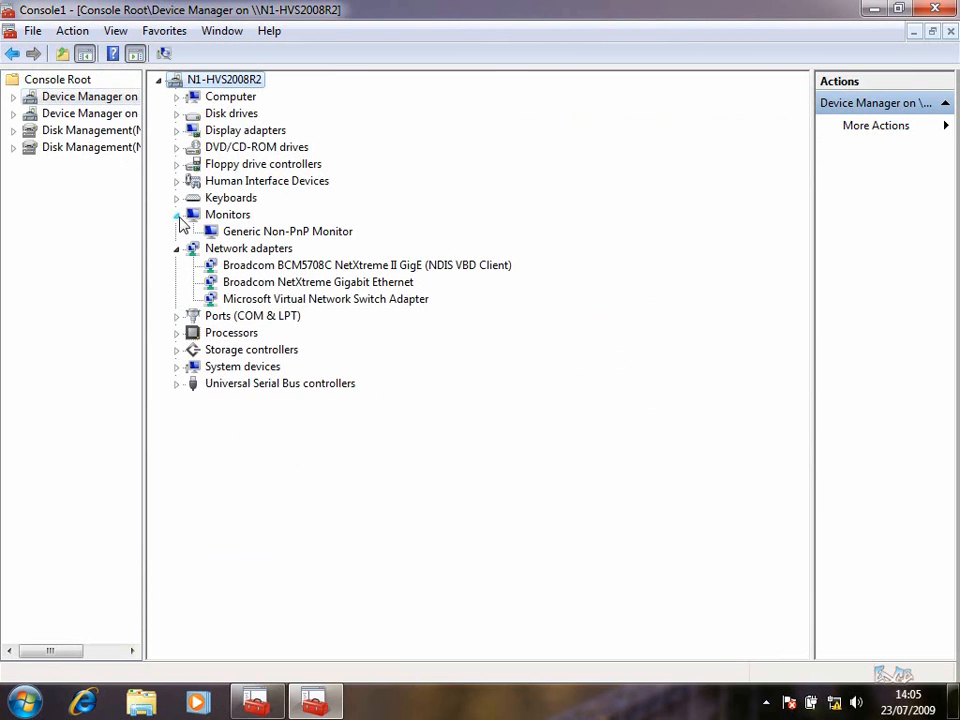
pyautogui.click(177, 198)
pyautogui.click(177, 181)
pyautogui.click(177, 164)
pyautogui.click(177, 147)
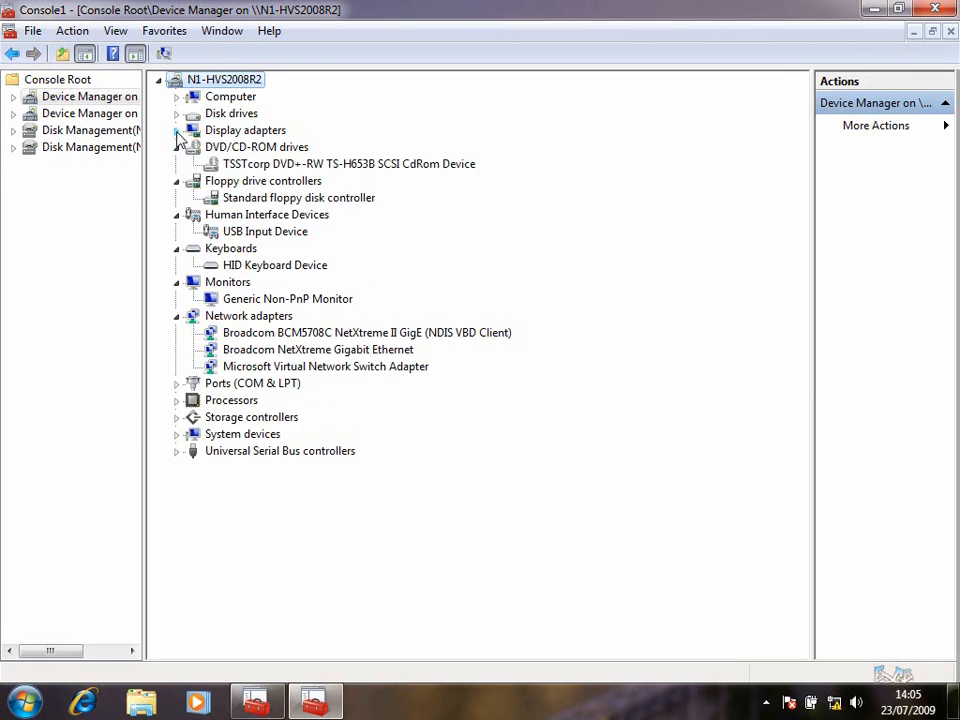
pyautogui.click(177, 130)
pyautogui.click(177, 130)
# Check N1's disk drives, then view Disk Management for N1-HVS2008R2 (63.49 GB unallocated) and N2-HVS2008R2
pyautogui.click(177, 113)
pyautogui.click(177, 113)
pyautogui.click(90, 137)
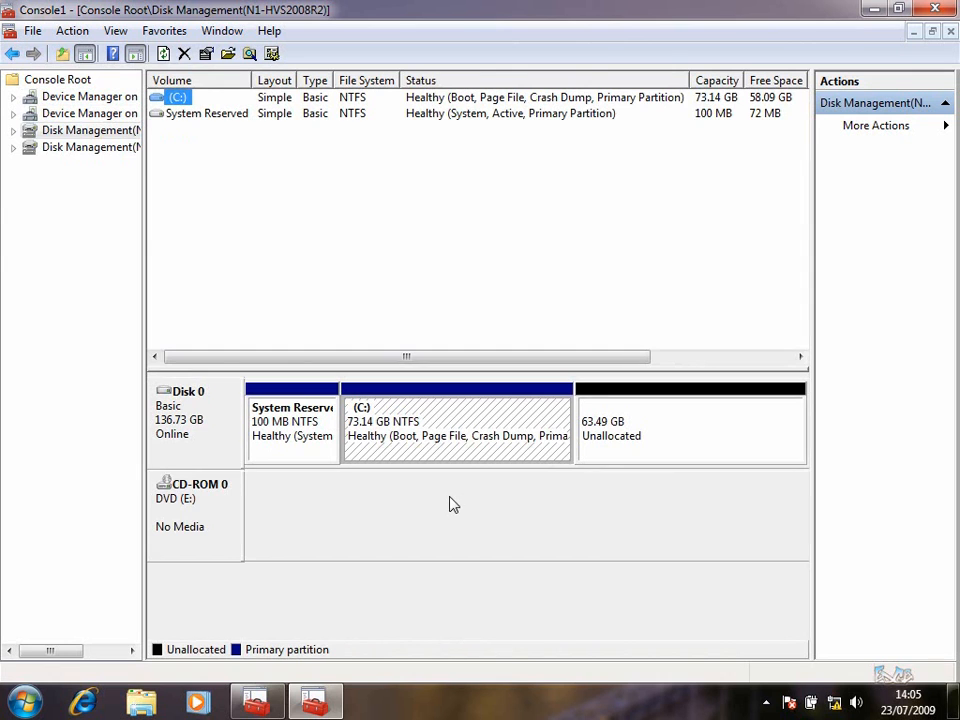
pyautogui.click(82, 150)
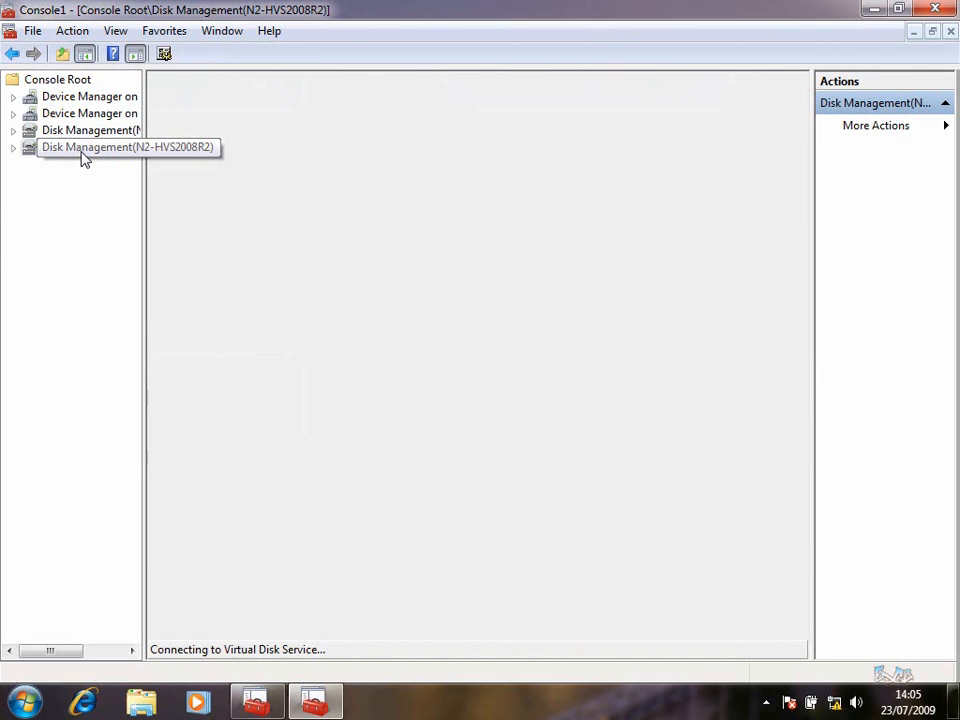
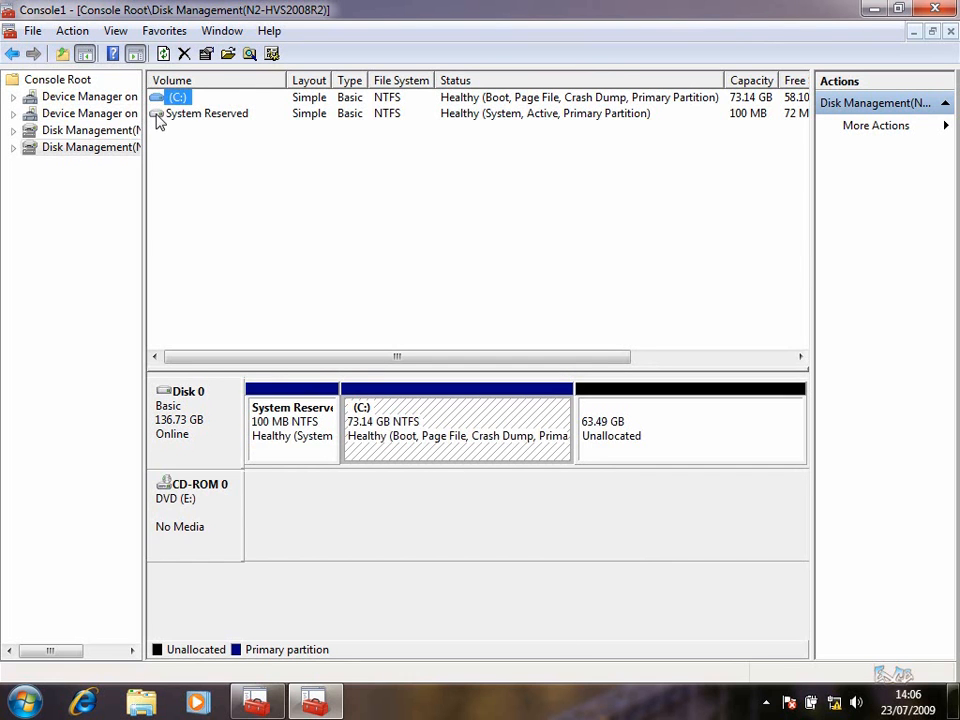
# Save the custom console to the Desktop as UsefulMMC, then minimize it
pyautogui.click(33, 31)
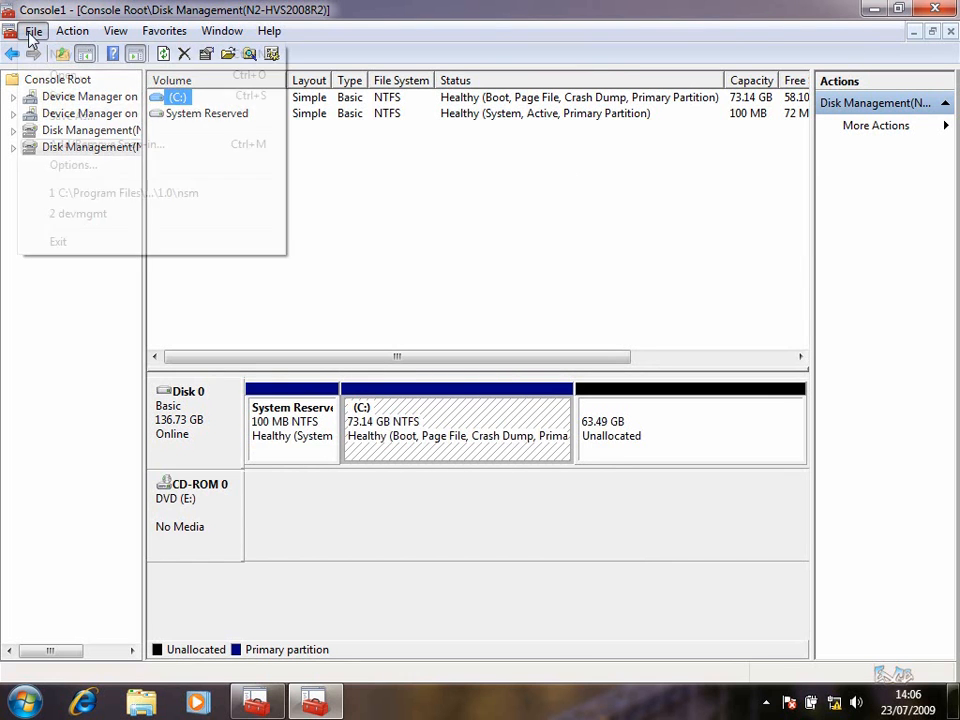
pyautogui.click(88, 117)
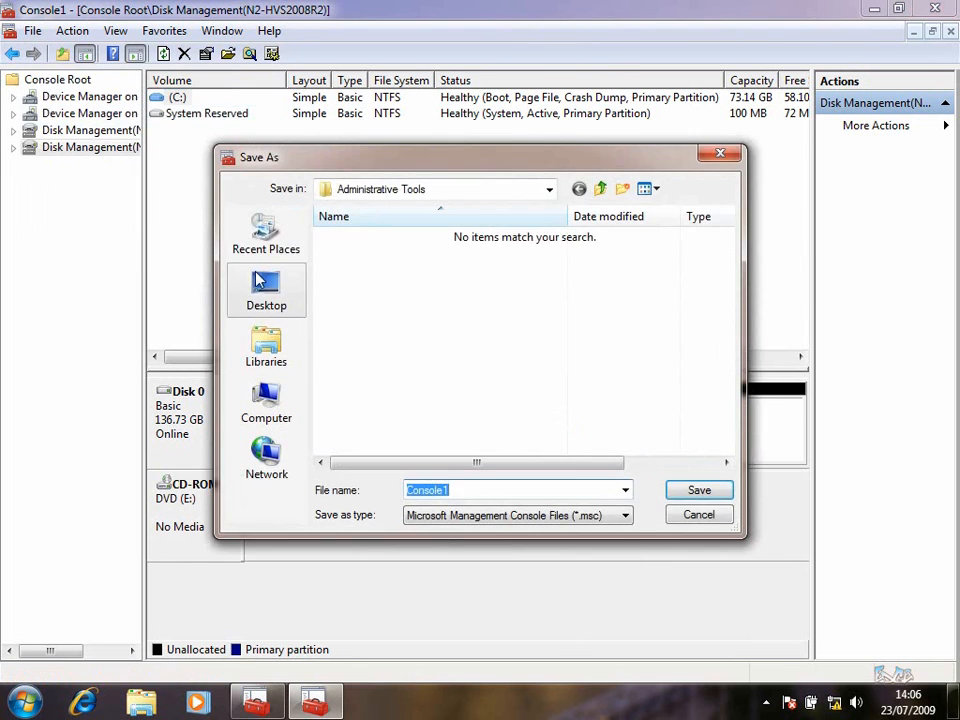
pyautogui.write('Use')
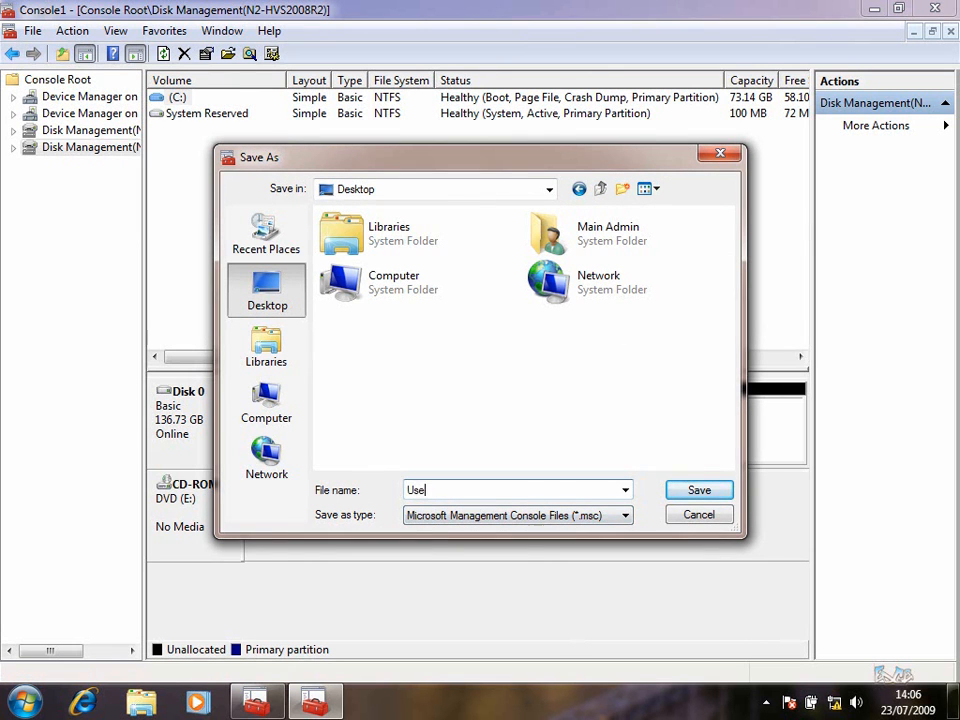
pyautogui.write('fullMMC')
pyautogui.click(714, 496)
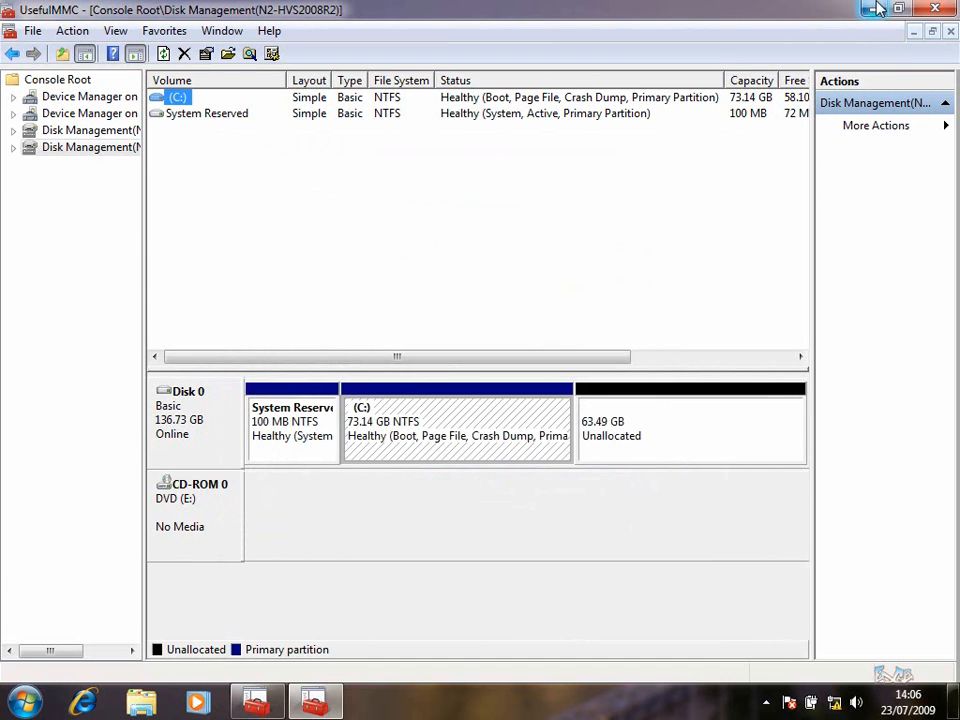
pyautogui.click(875, 9)
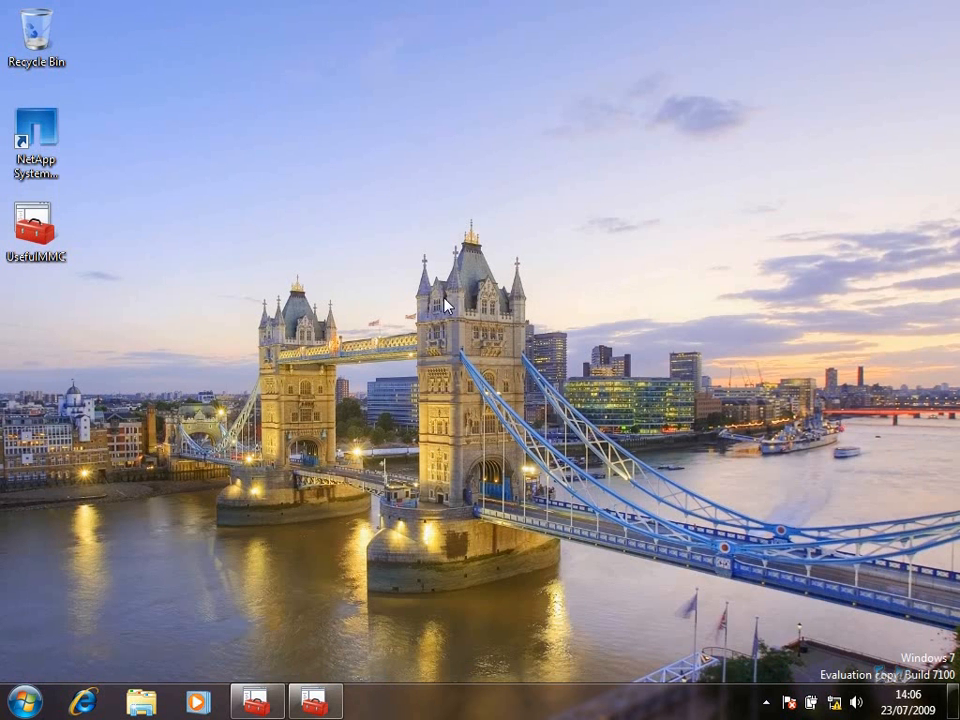
# Restore NetApp System Manager and view the empty Initiator Groups list under LUNs
pyautogui.click(40, 132)
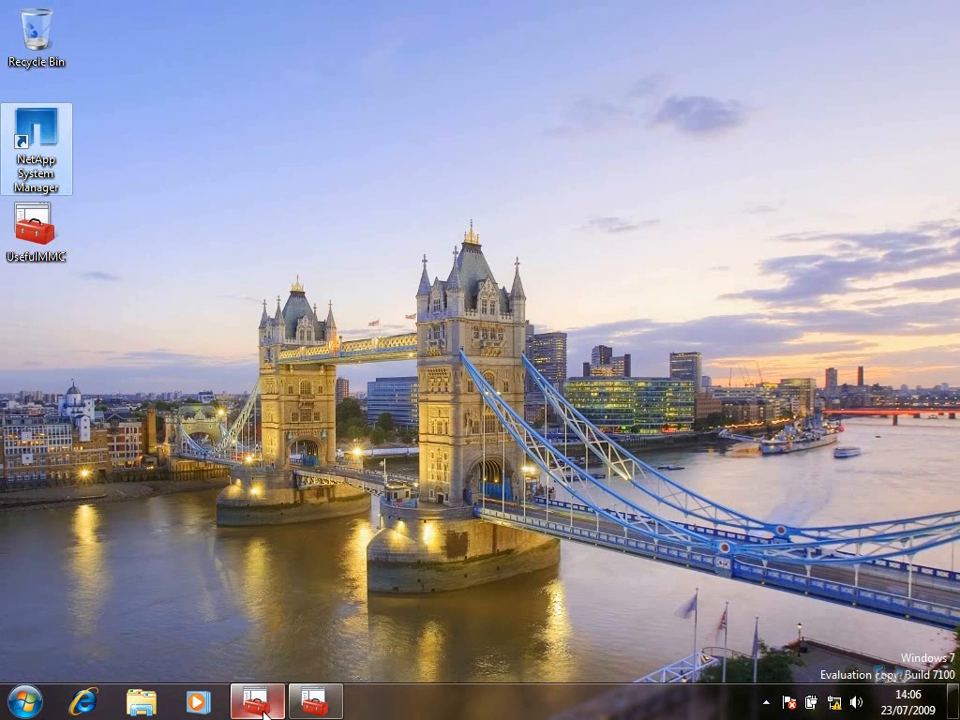
pyautogui.click(262, 708)
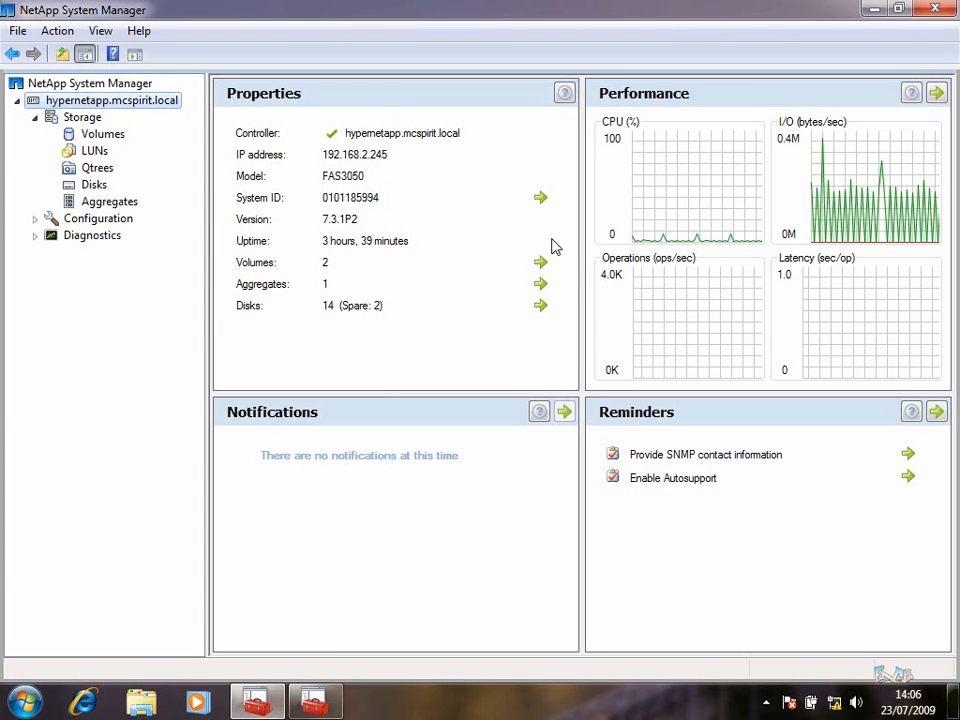
pyautogui.click(100, 152)
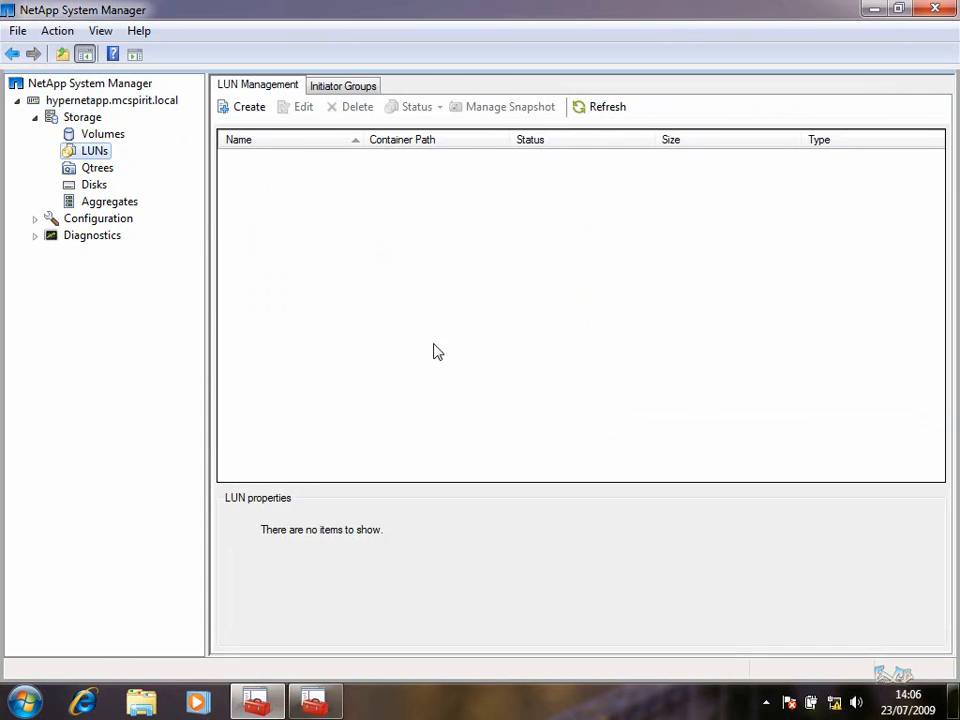
pyautogui.click(336, 88)
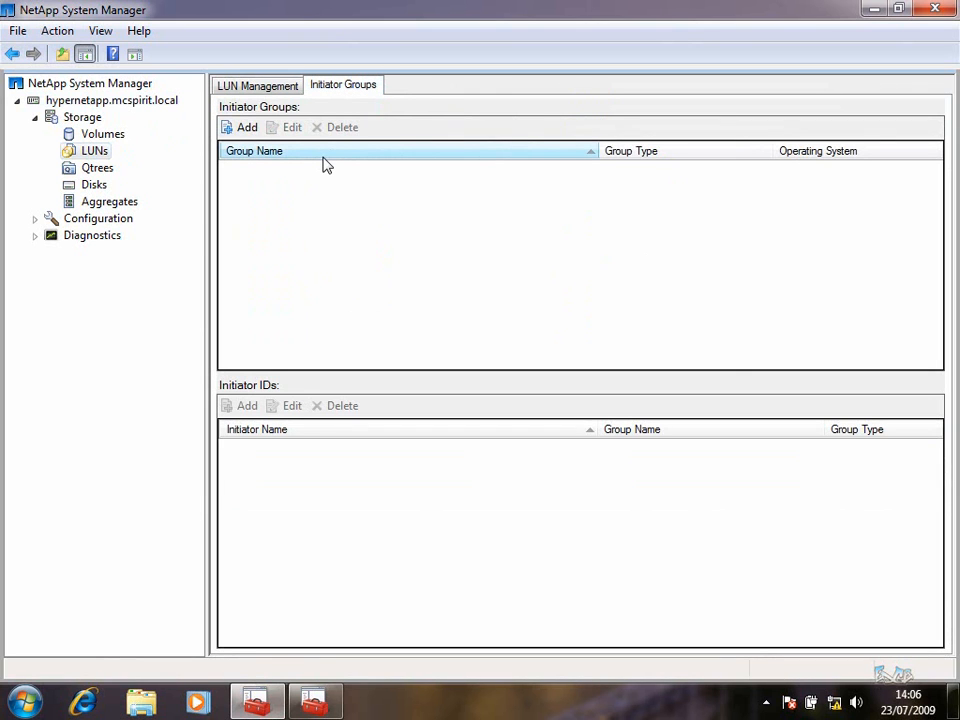
# Add initiator group HVSCluster with type iSCSI and operating system Windows
pyautogui.click(248, 133)
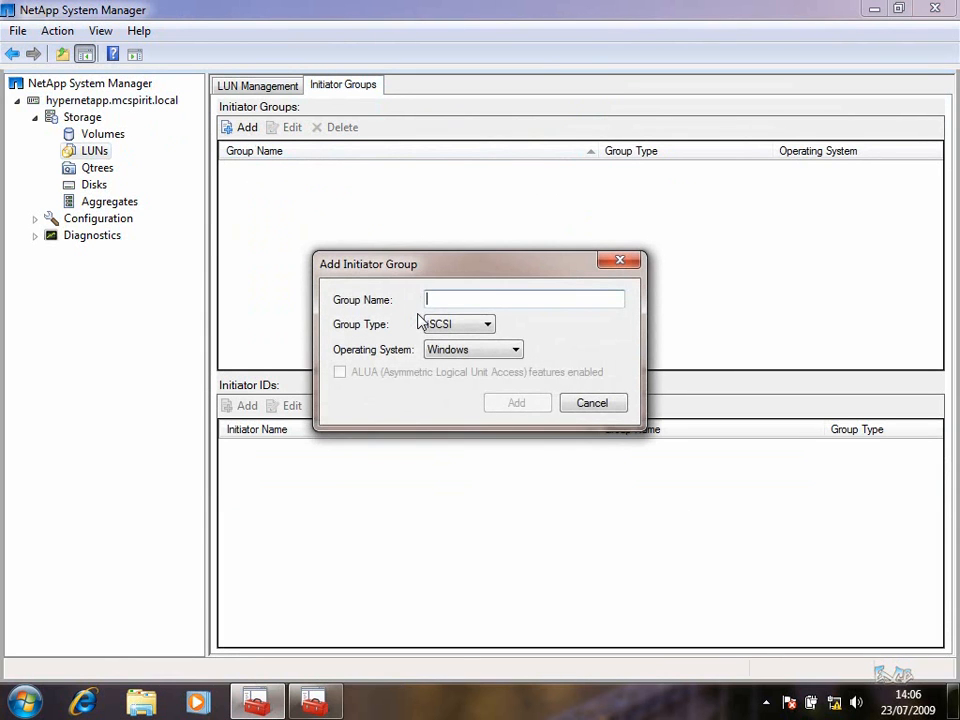
pyautogui.write('HVSCluster')
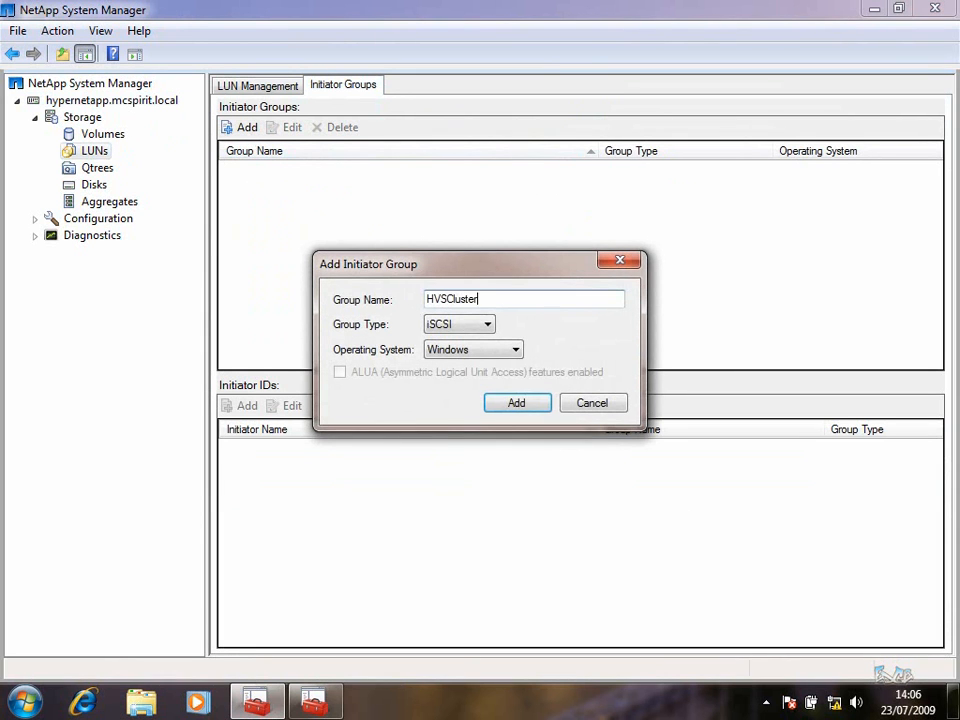
pyautogui.click(501, 353)
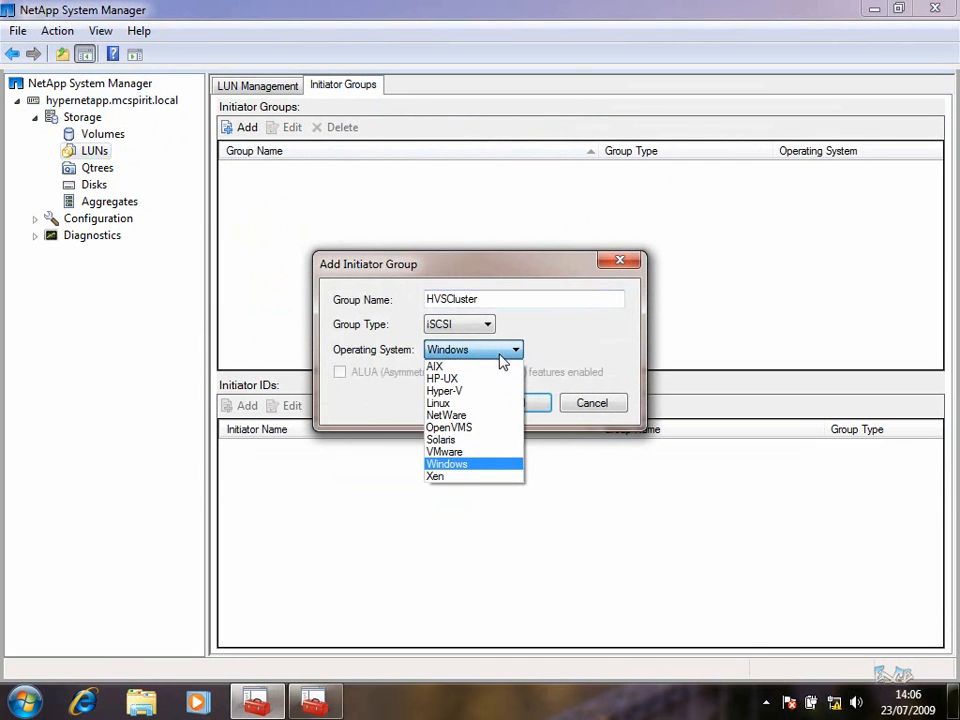
pyautogui.click(501, 360)
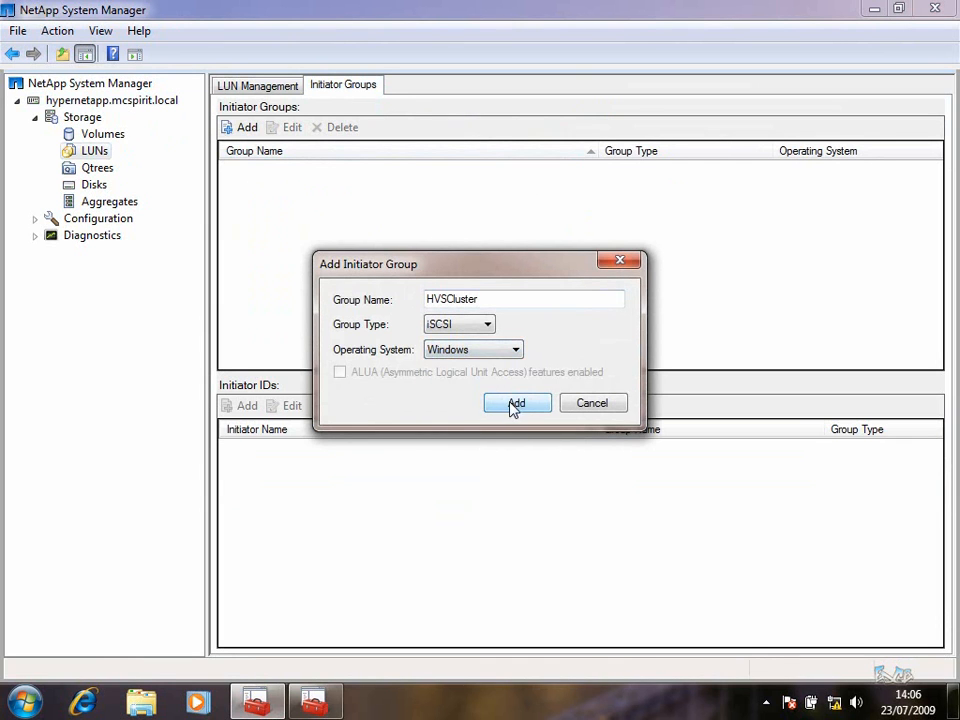
pyautogui.click(513, 405)
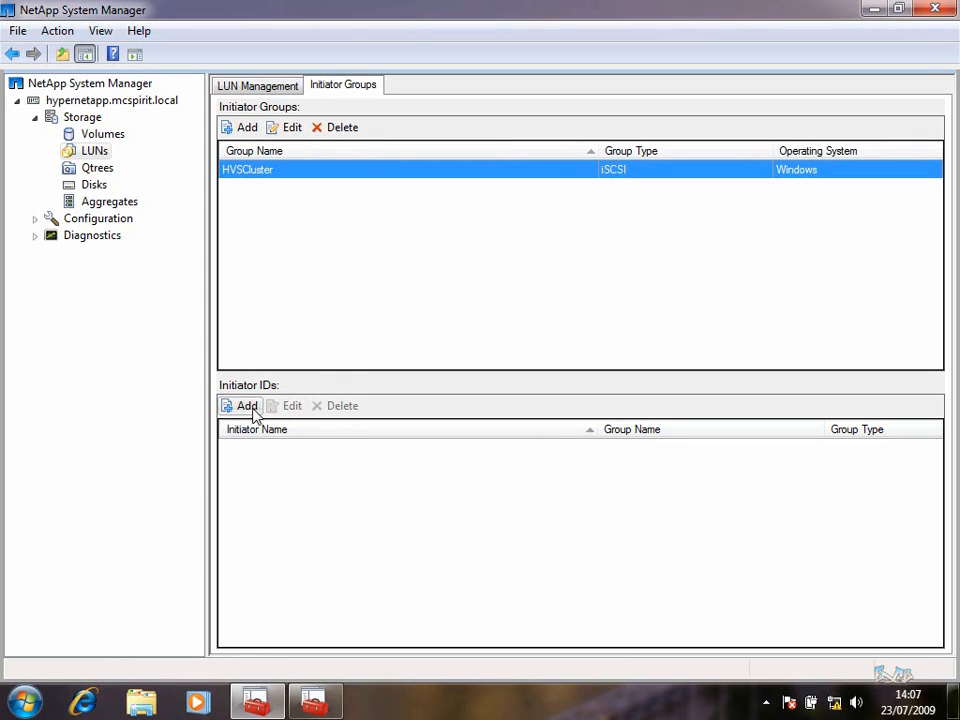
pyautogui.click(252, 410)
# Open a Remote Desktop session to node 192.168.2.5 with the administrator password
pyautogui.press('super')
pyautogui.write('mstsc')
pyautogui.press('Return')
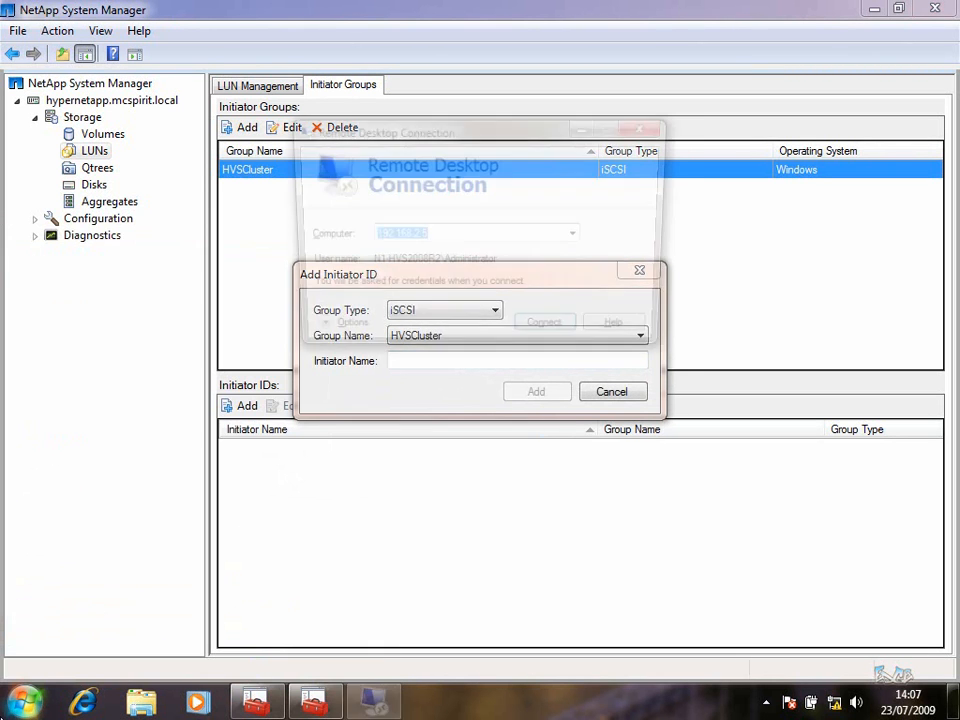
pyautogui.click(548, 333)
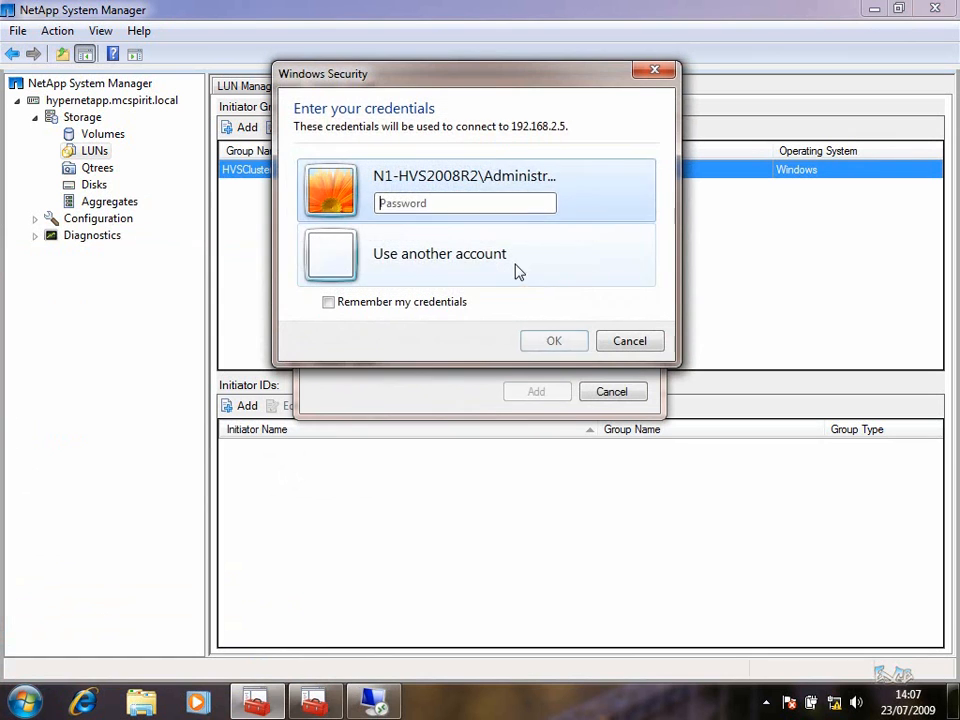
pyautogui.write('•••••••••••')
pyautogui.press('Return')
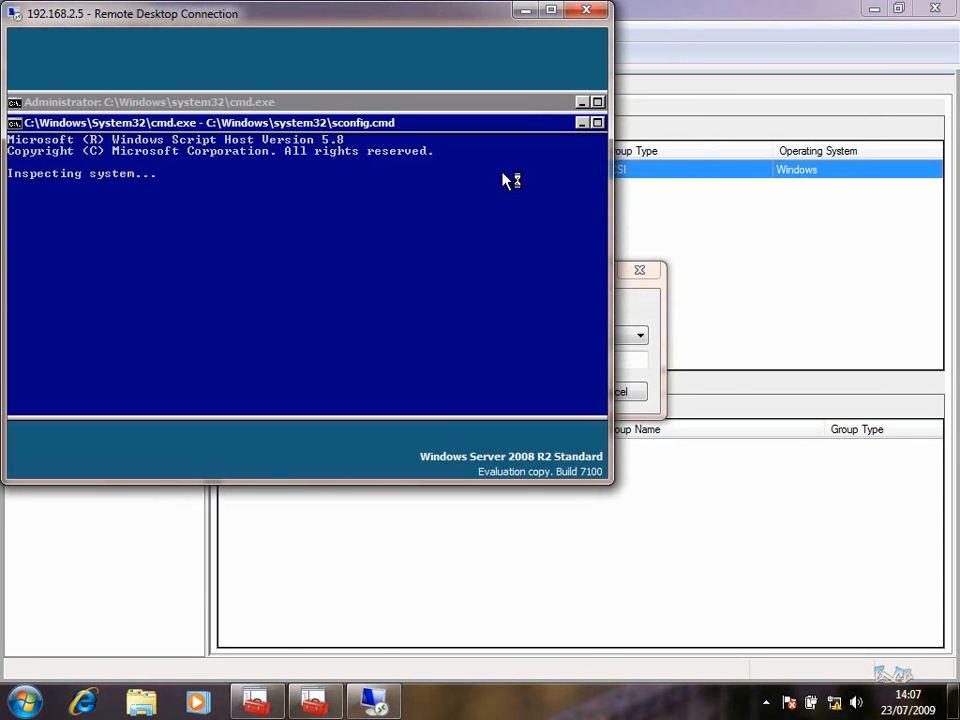
pyautogui.moveTo(370, 17); pyautogui.dragTo(534, 92)
# Copy the node's iSCSI Initiator Name from iscsicpl and paste it into the Add Initiator ID form
pyautogui.write('15')
pyautogui.press('Return')
pyautogui.write('cls')
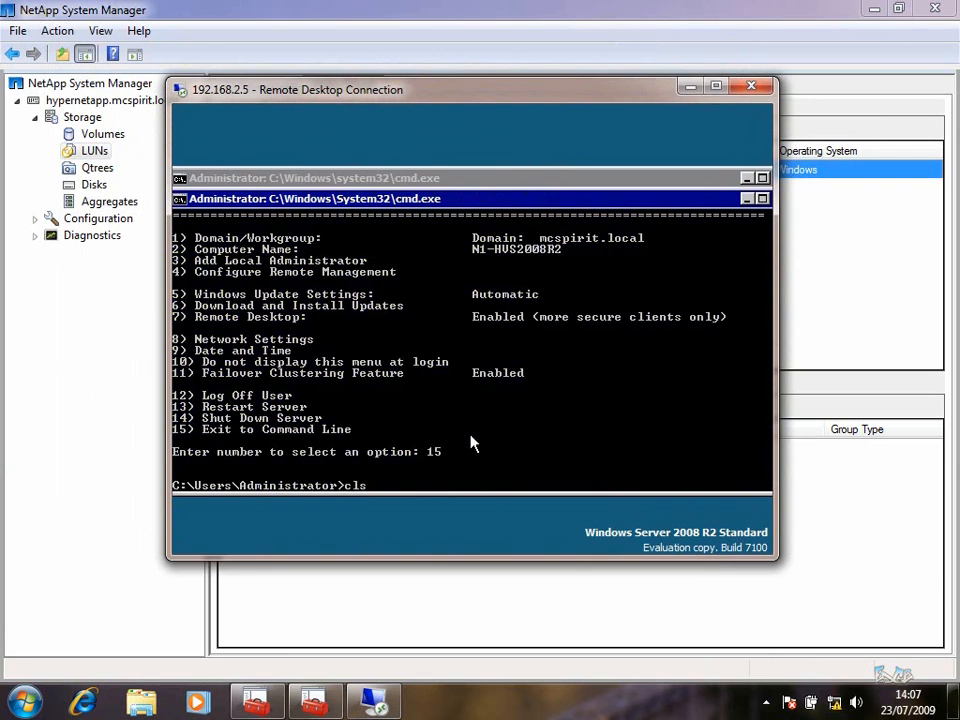
pyautogui.press('Return')
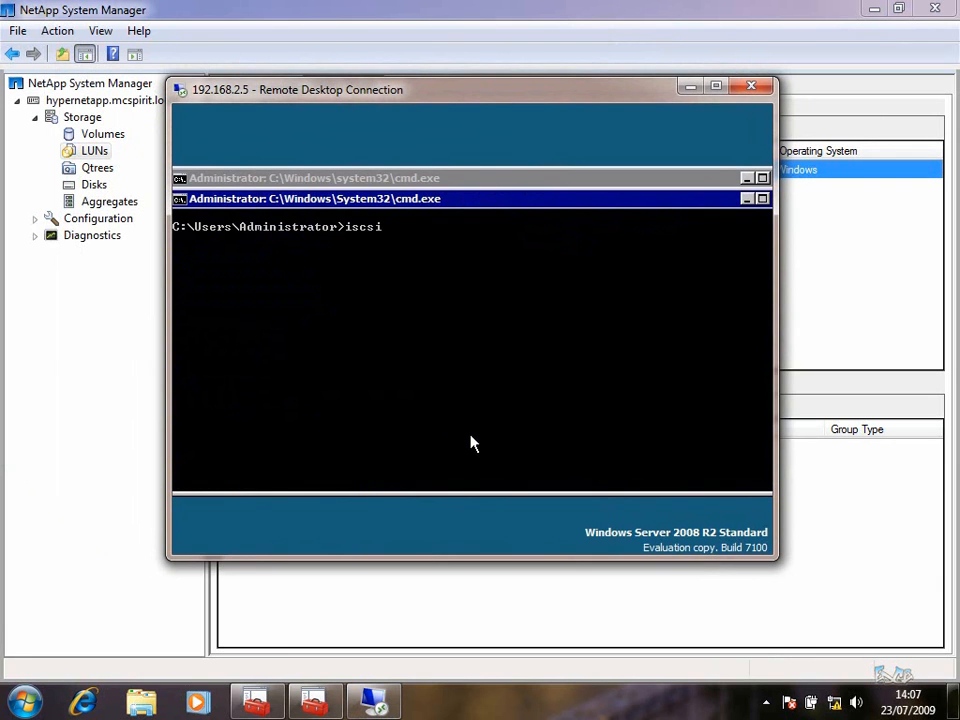
pyautogui.write('iscsicpl')
pyautogui.press('Return')
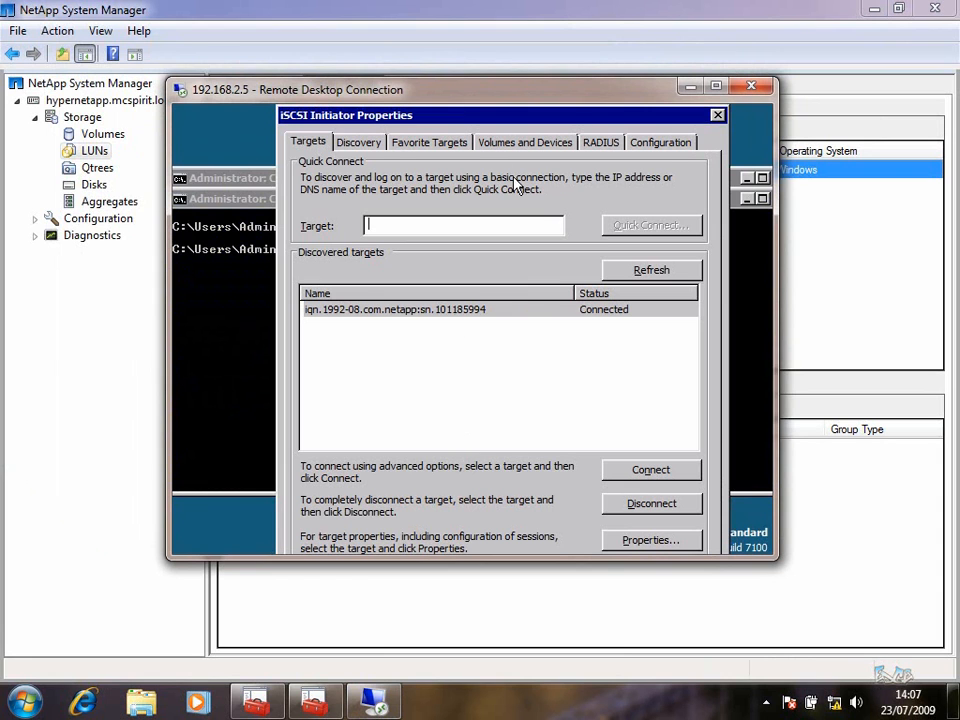
pyautogui.click(664, 146)
pyautogui.moveTo(682, 316); pyautogui.dragTo(261, 317)
pyautogui.hotkey('ctrl', 'c')
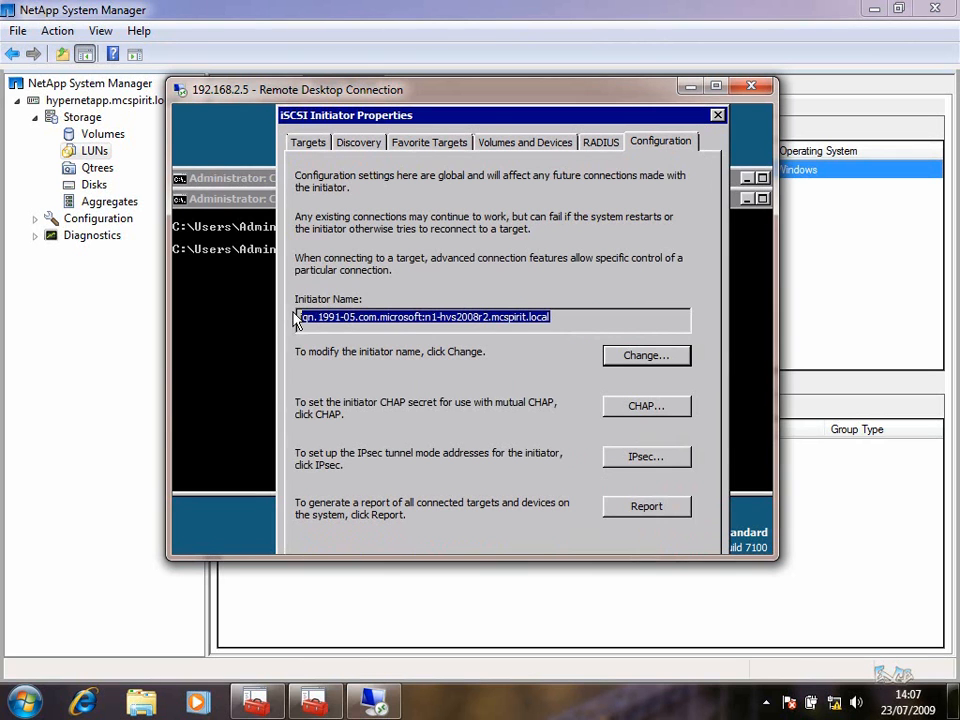
pyautogui.click(691, 86)
pyautogui.rightClick(429, 361)
pyautogui.click(473, 440)
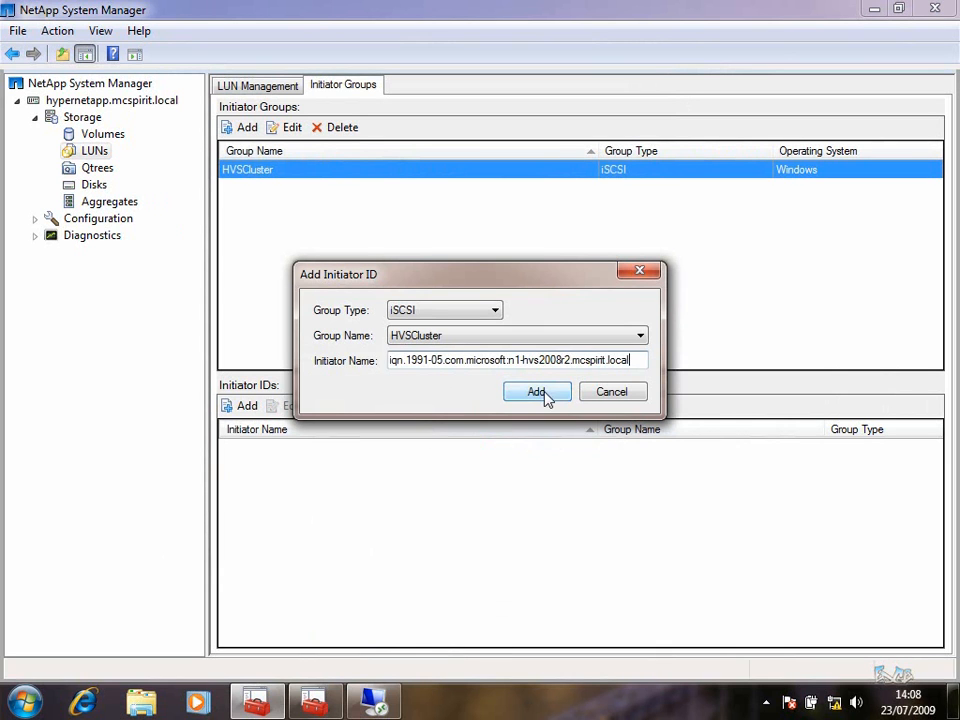
# Add the n1 initiator ID, then a copy edited to n2, to HVSCluster
pyautogui.click(543, 393)
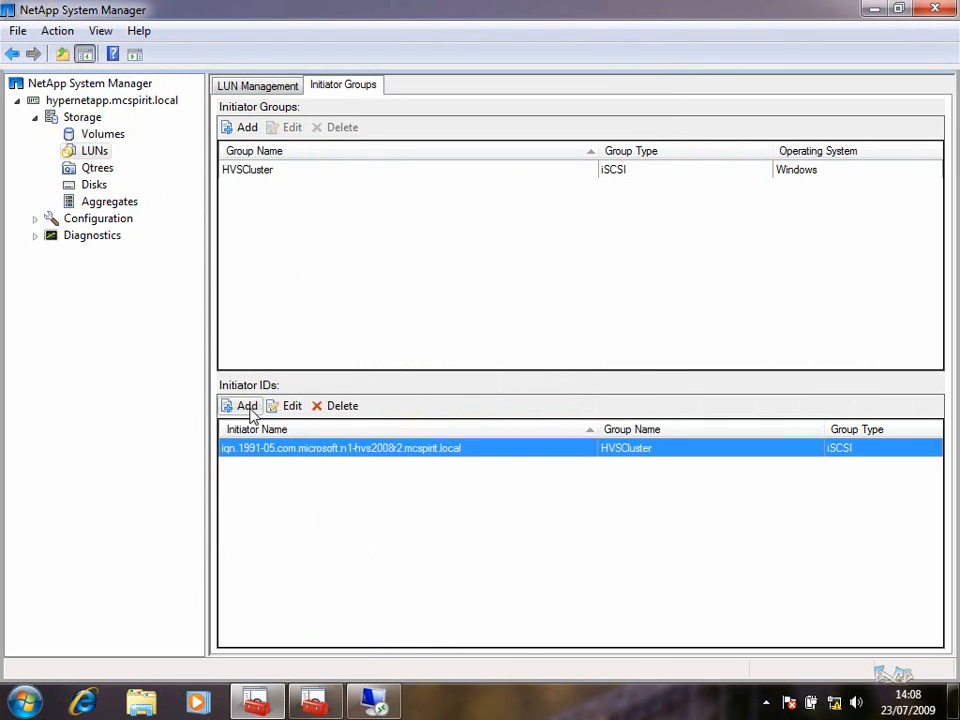
pyautogui.click(249, 408)
pyautogui.hotkey('ctrl', 'v')
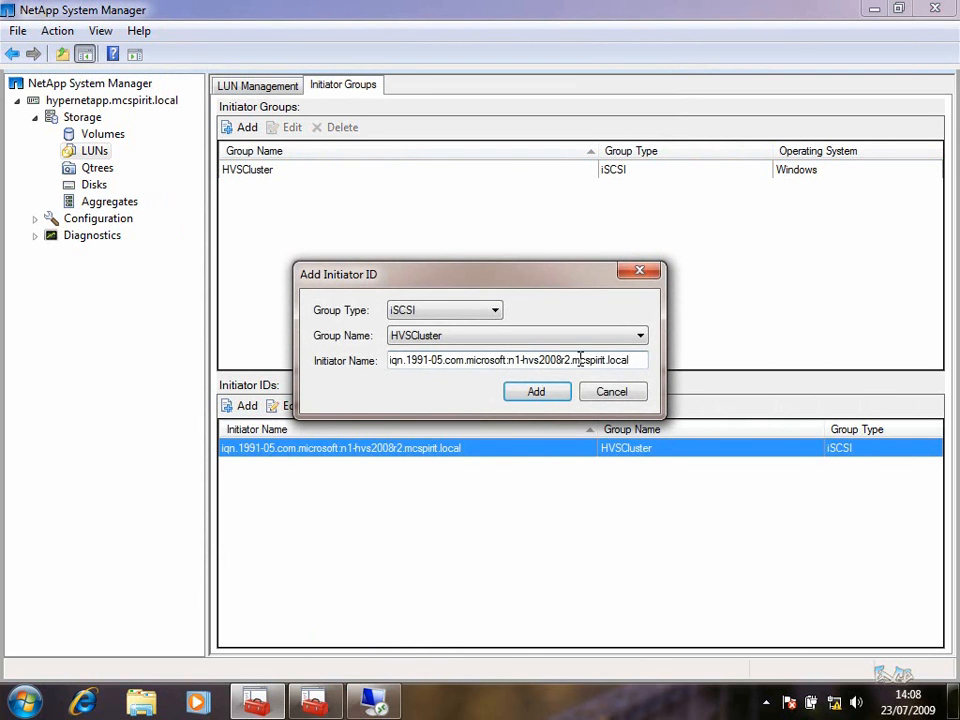
pyautogui.click(516, 360)
pyautogui.press('BackSpace')
pyautogui.write('2')
pyautogui.click(542, 392)
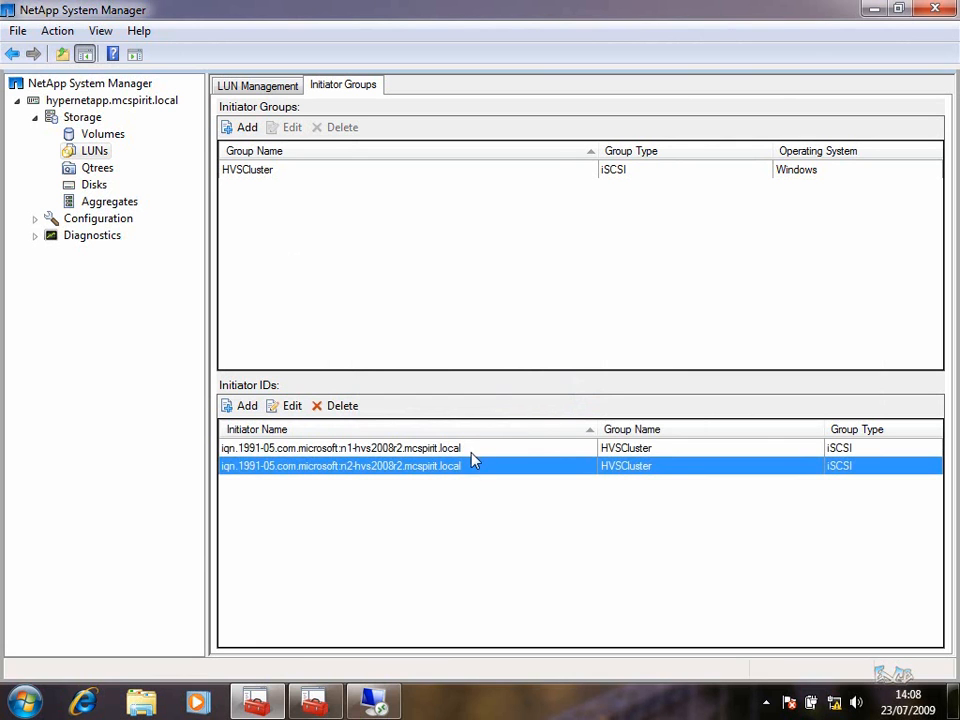
# Return to LUN Management, close the iSCSI dialog and disconnect the Remote Desktop session
pyautogui.click(276, 90)
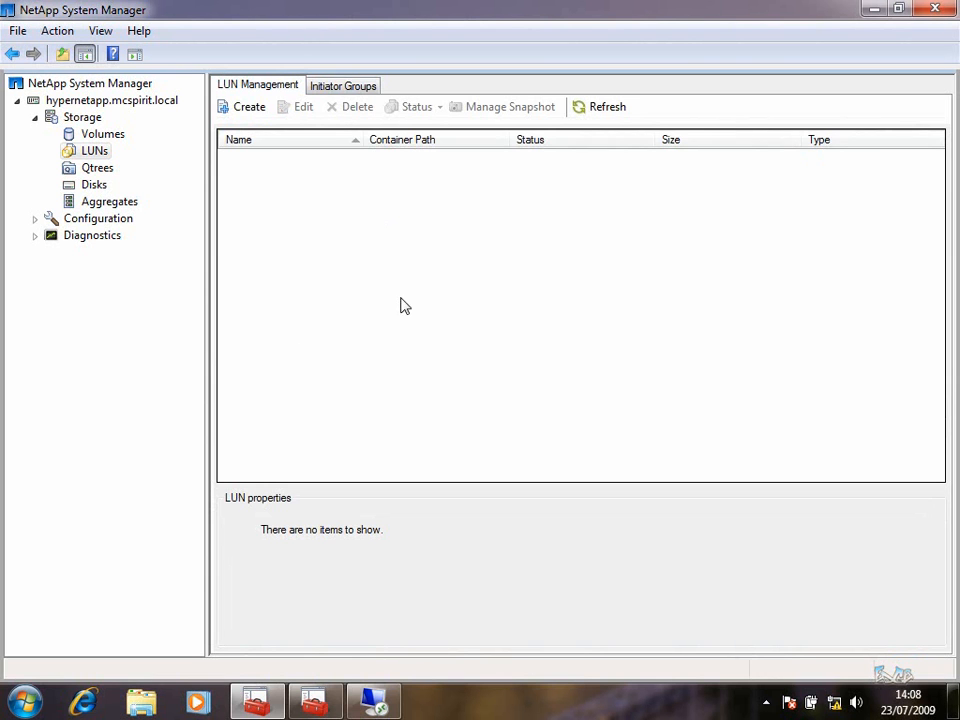
pyautogui.click(370, 702)
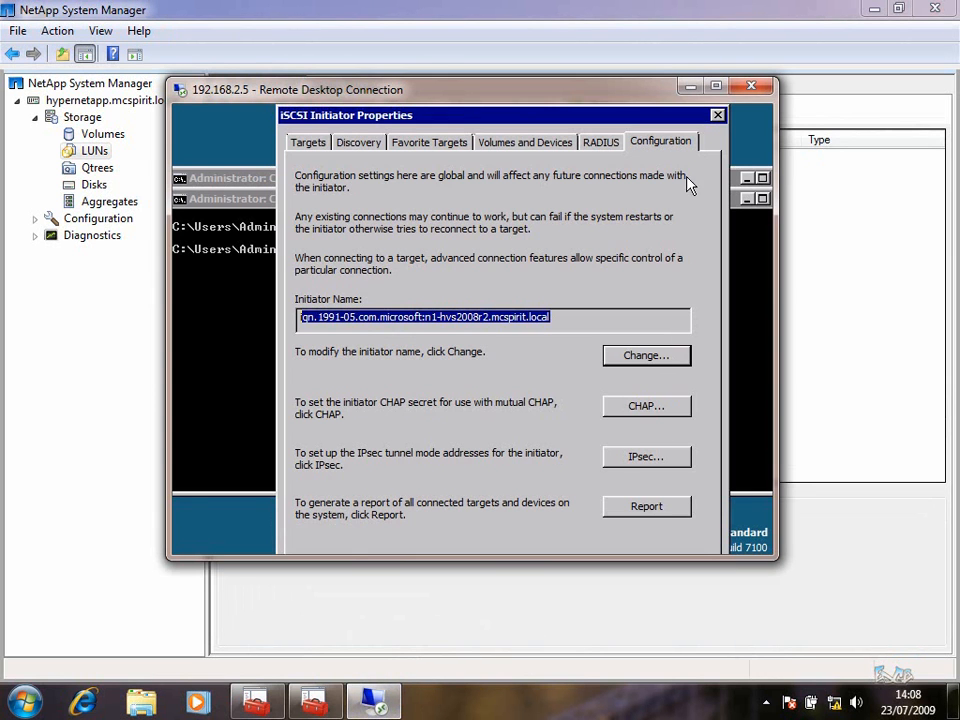
pyautogui.click(718, 114)
pyautogui.click(766, 88)
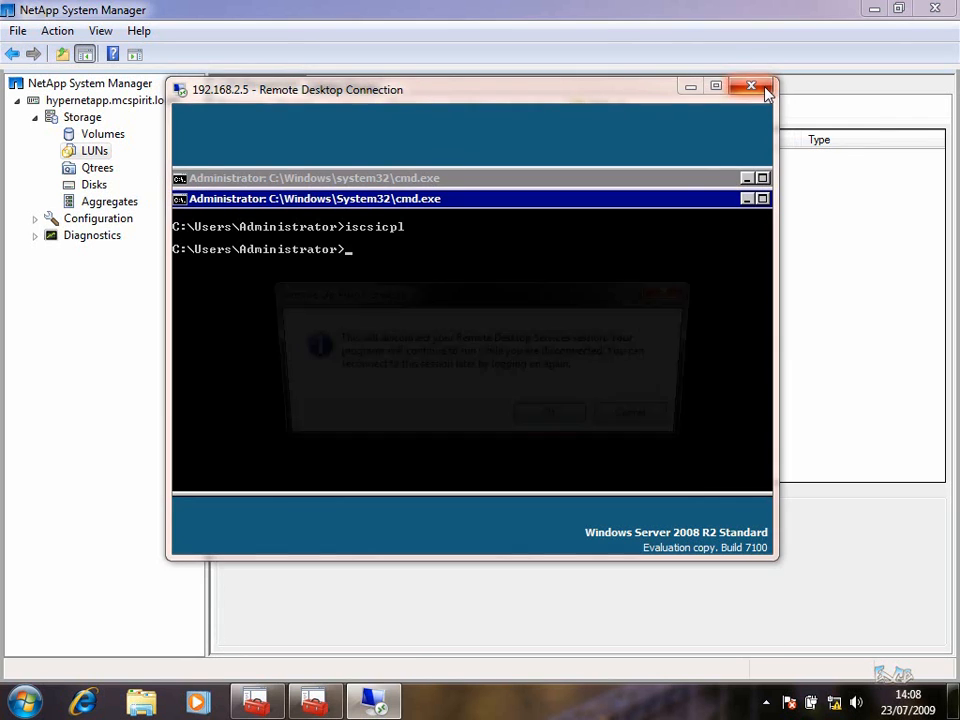
pyautogui.click(579, 420)
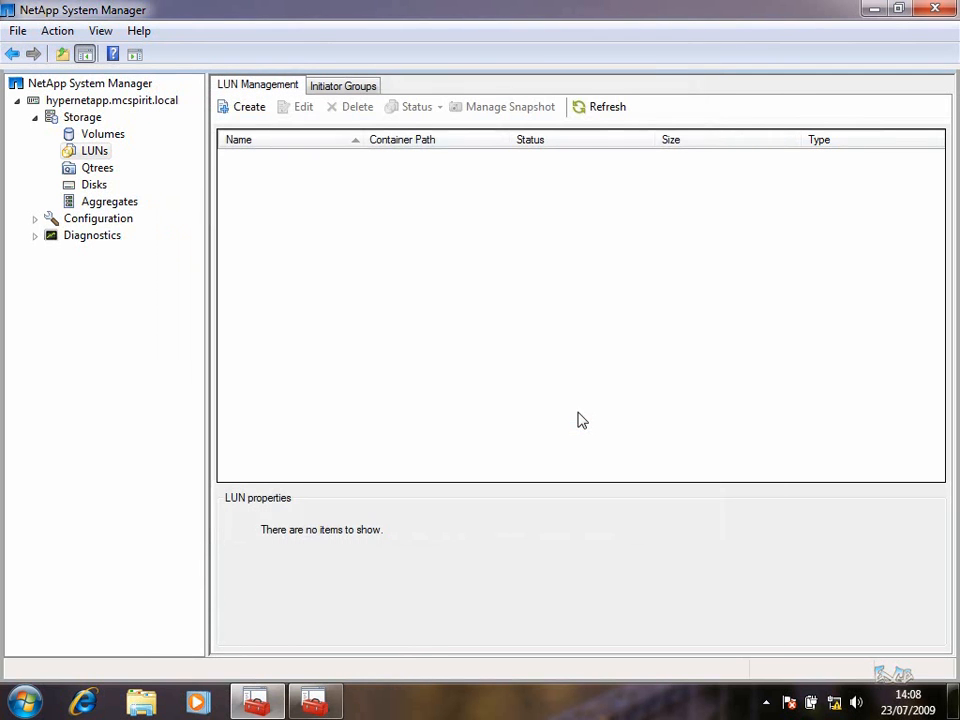
# Create a 1 GB Windows 2008 LUN named Witness in HyperCluster, mapped to HVSCluster
pyautogui.click(257, 108)
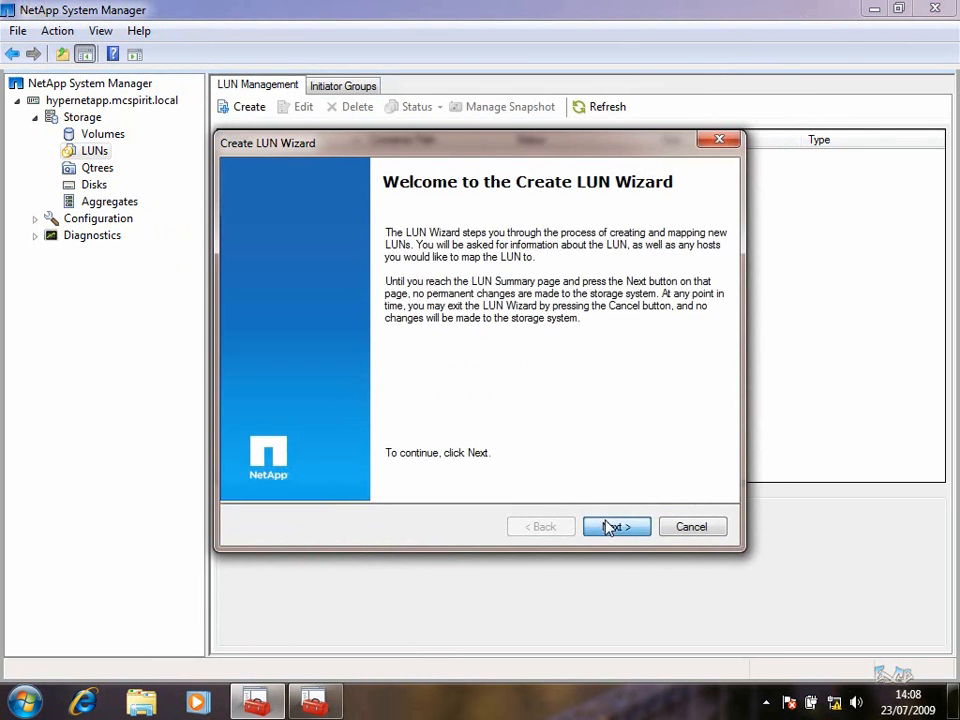
pyautogui.click(611, 526)
pyautogui.write('Witness')
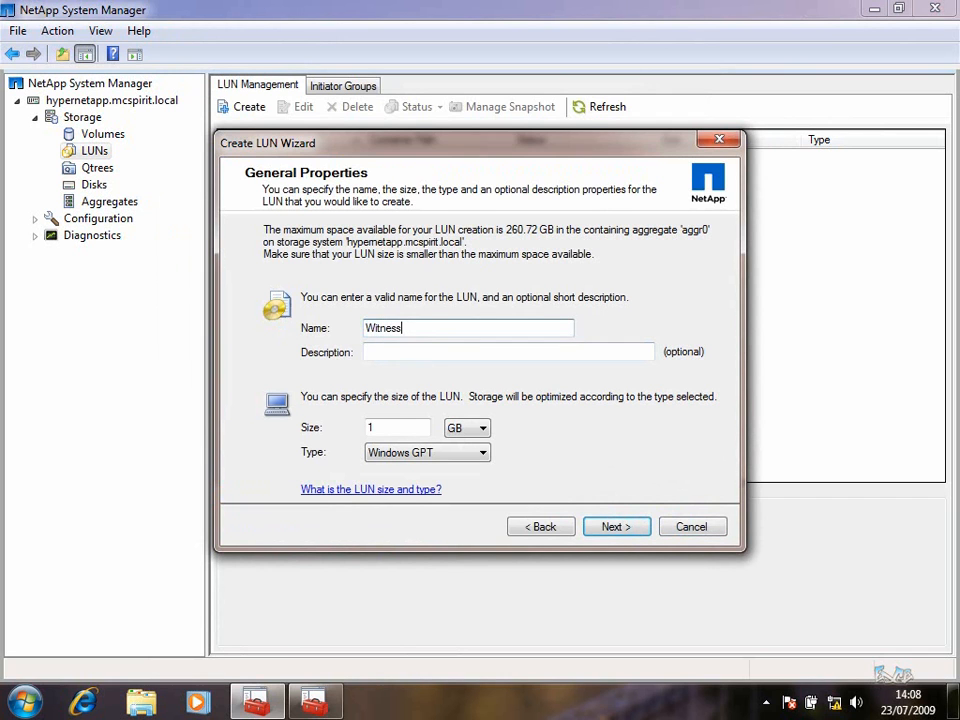
pyautogui.press('Tab')
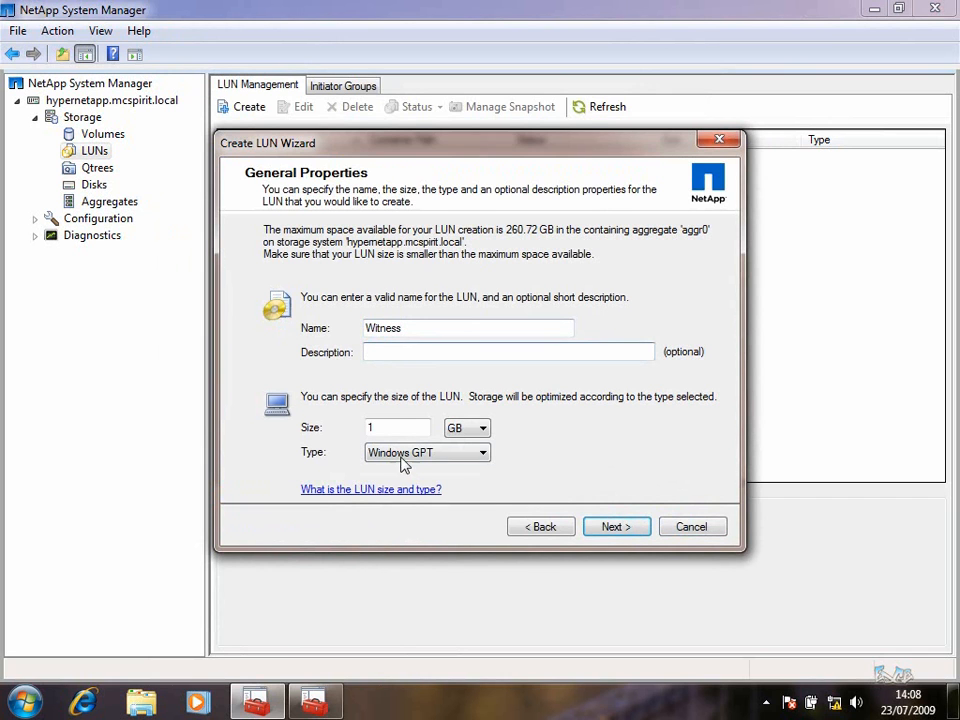
pyautogui.click(405, 455)
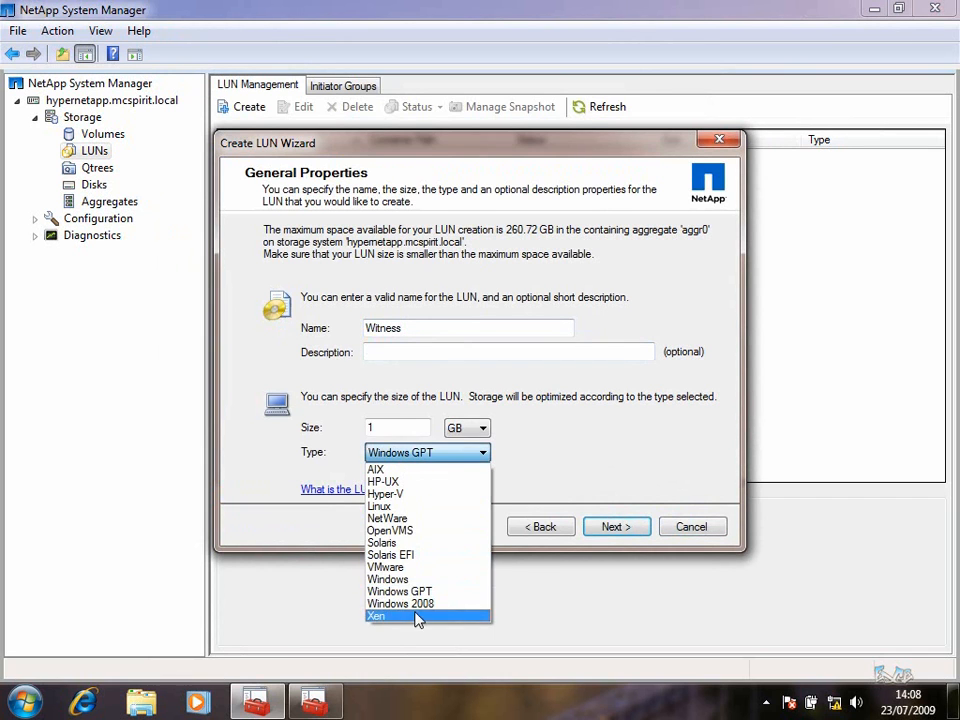
pyautogui.click(416, 603)
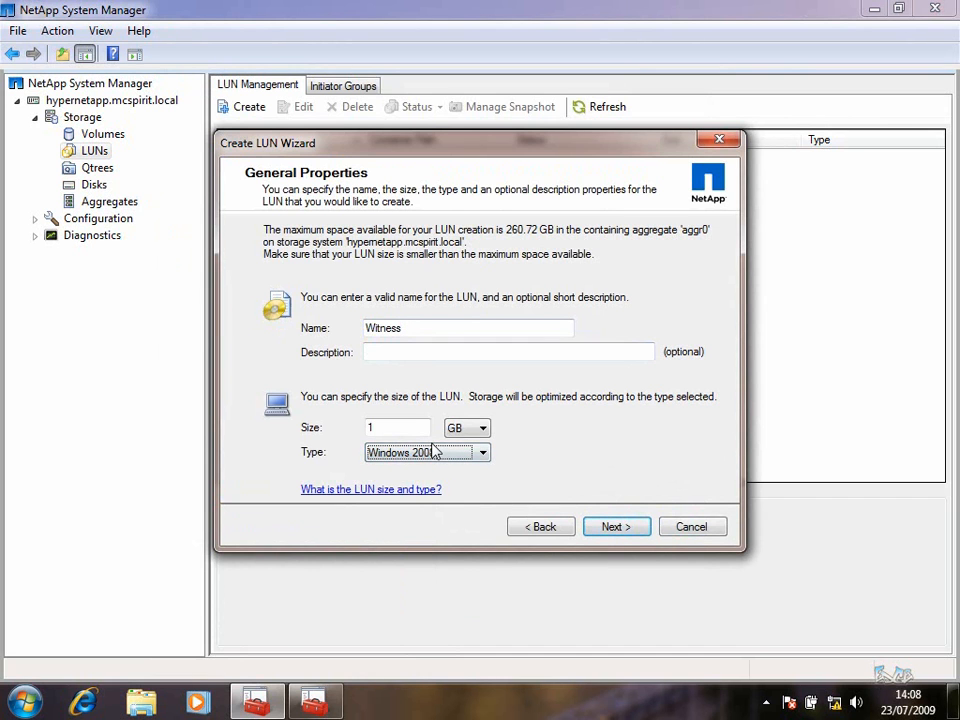
pyautogui.click(636, 526)
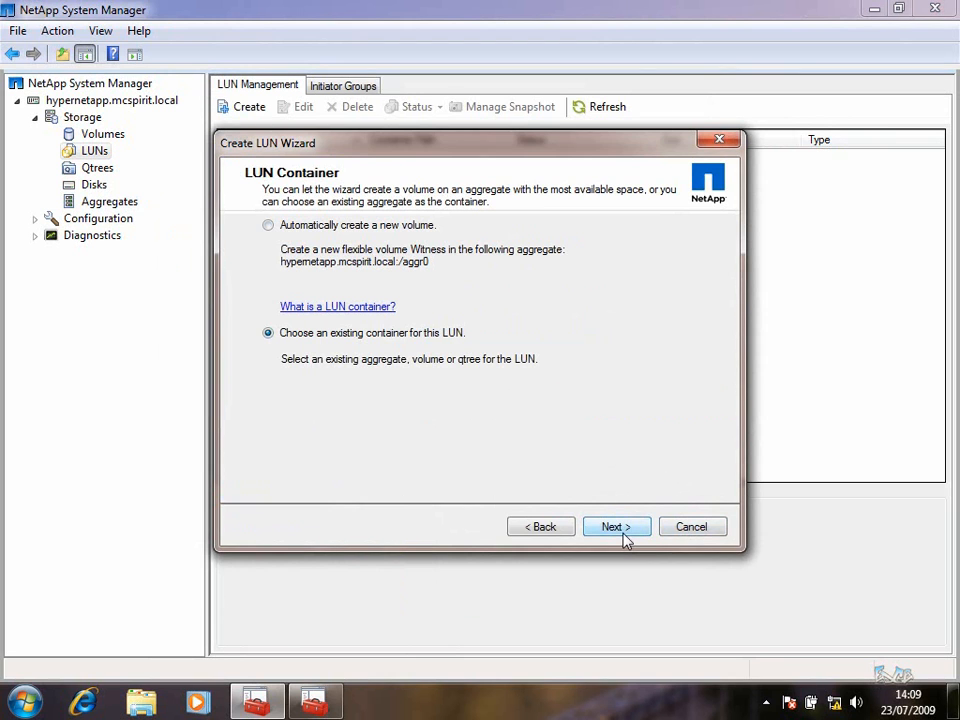
pyautogui.click(622, 533)
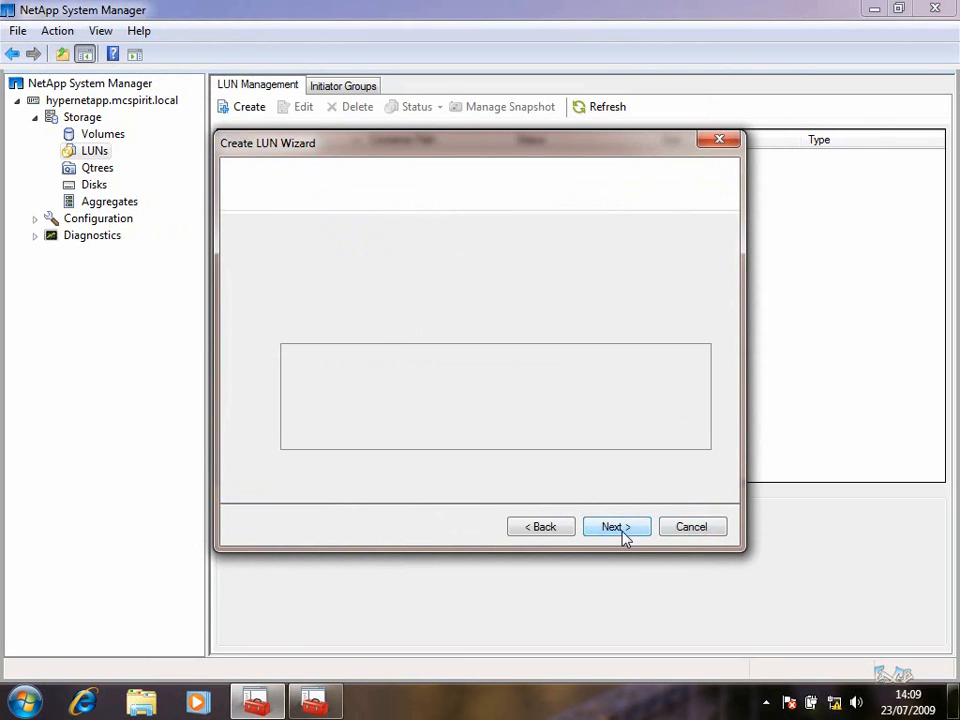
pyautogui.click(318, 368)
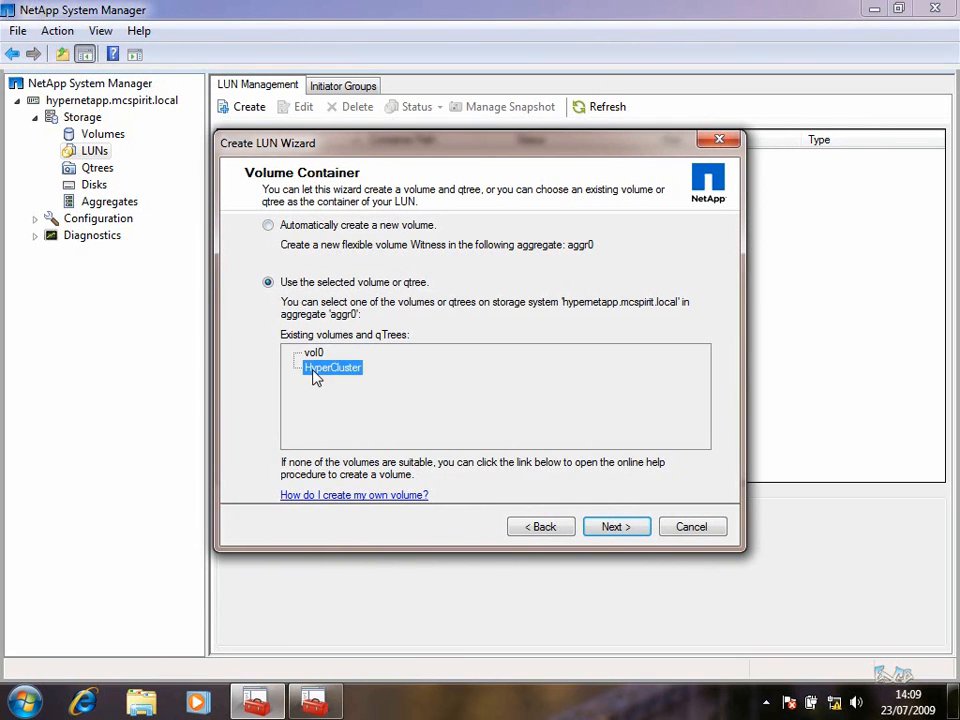
pyautogui.click(619, 530)
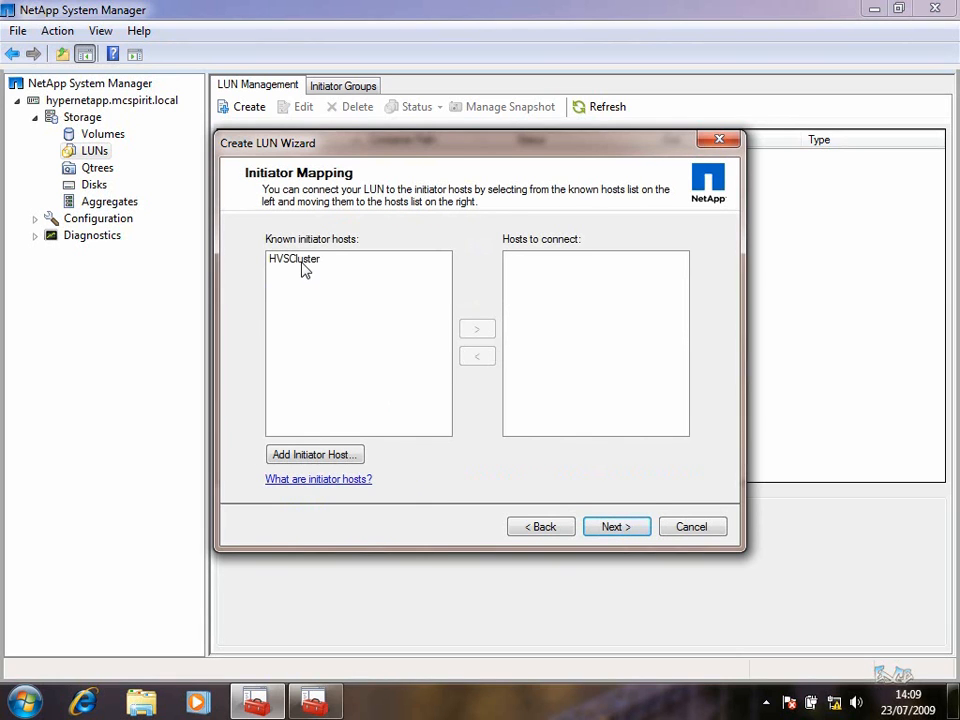
pyautogui.click(304, 266)
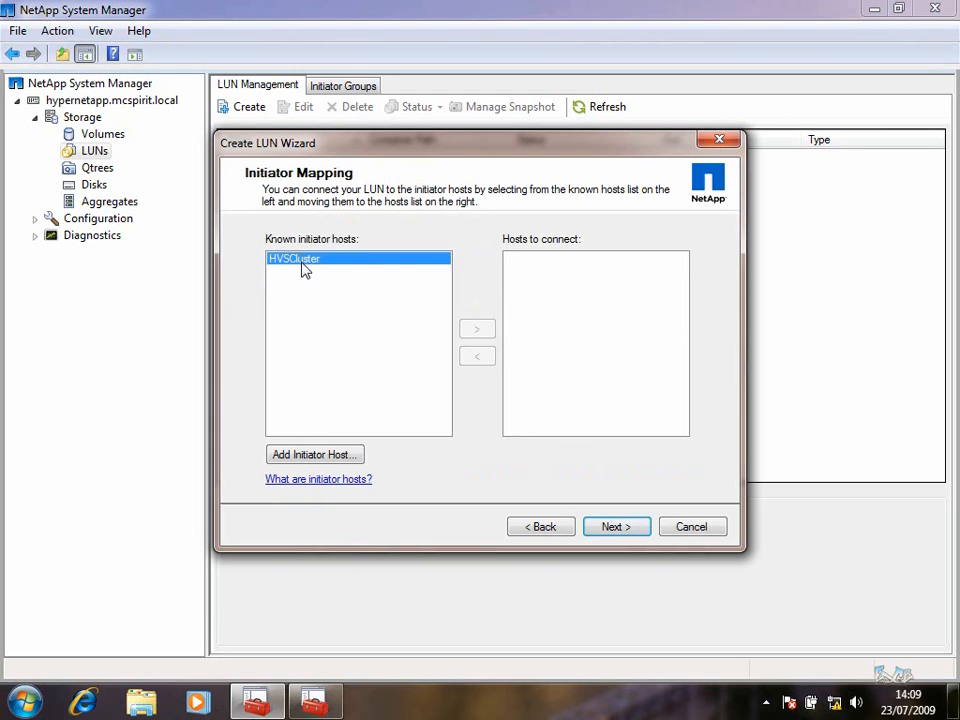
pyautogui.click(476, 332)
pyautogui.click(617, 527)
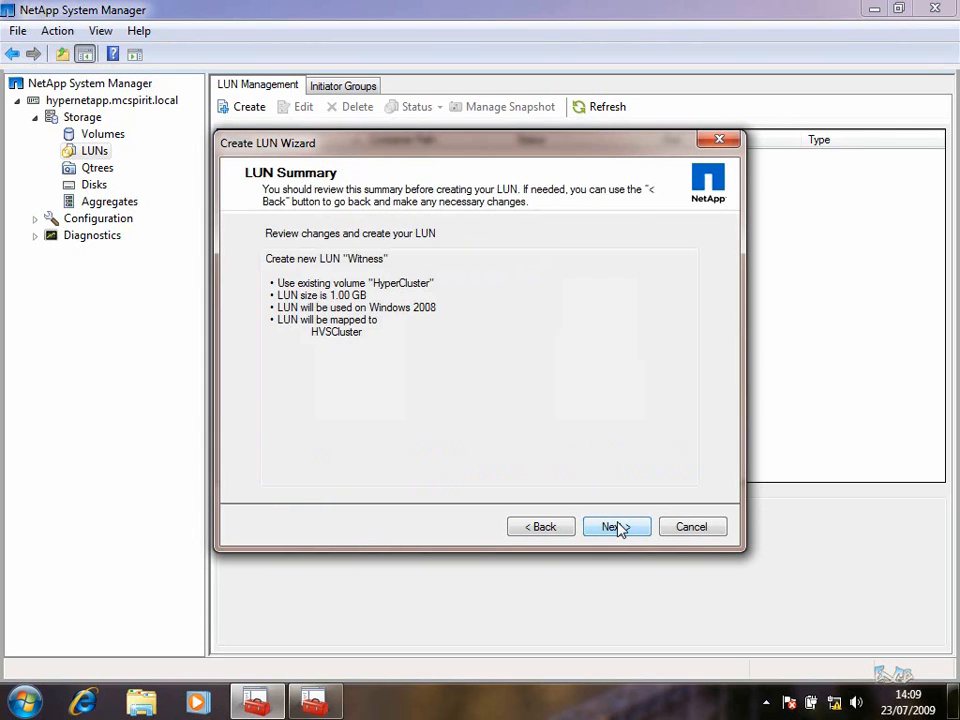
pyautogui.click(617, 527)
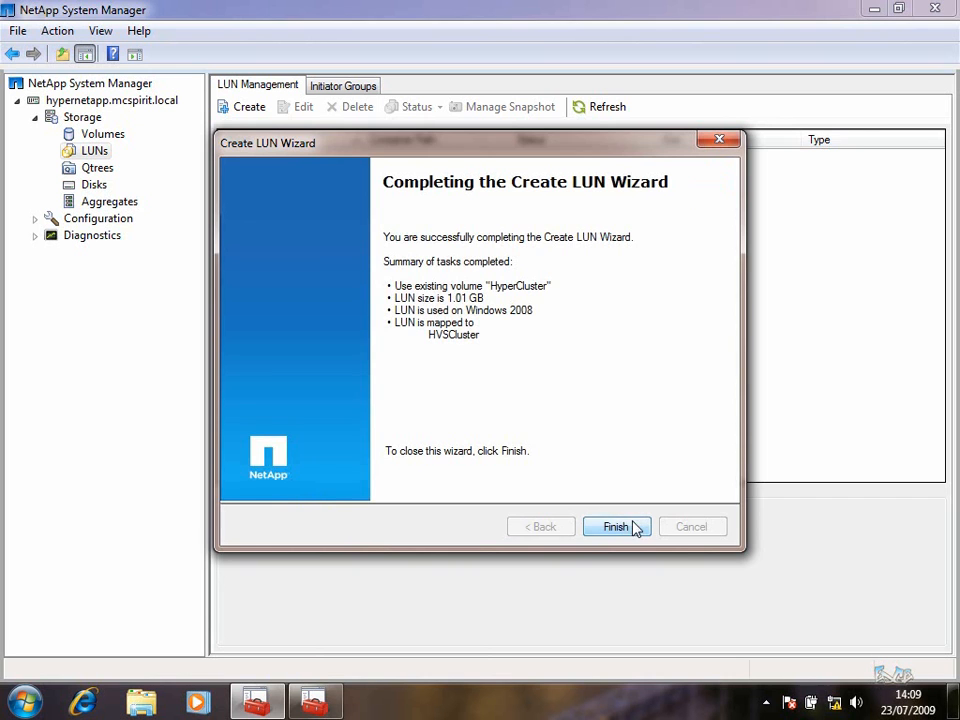
pyautogui.click(616, 527)
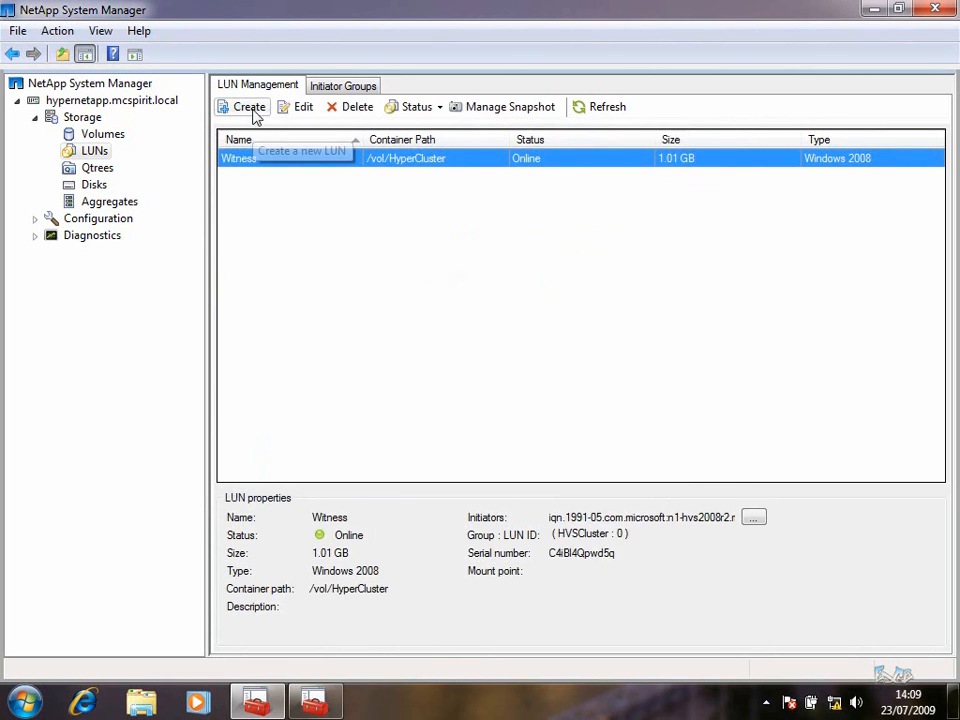
# Create a 100 GB Windows 2008 LUN named CSV1 in HyperCluster, mapped to HVSCluster
pyautogui.click(255, 116)
pyautogui.click(616, 527)
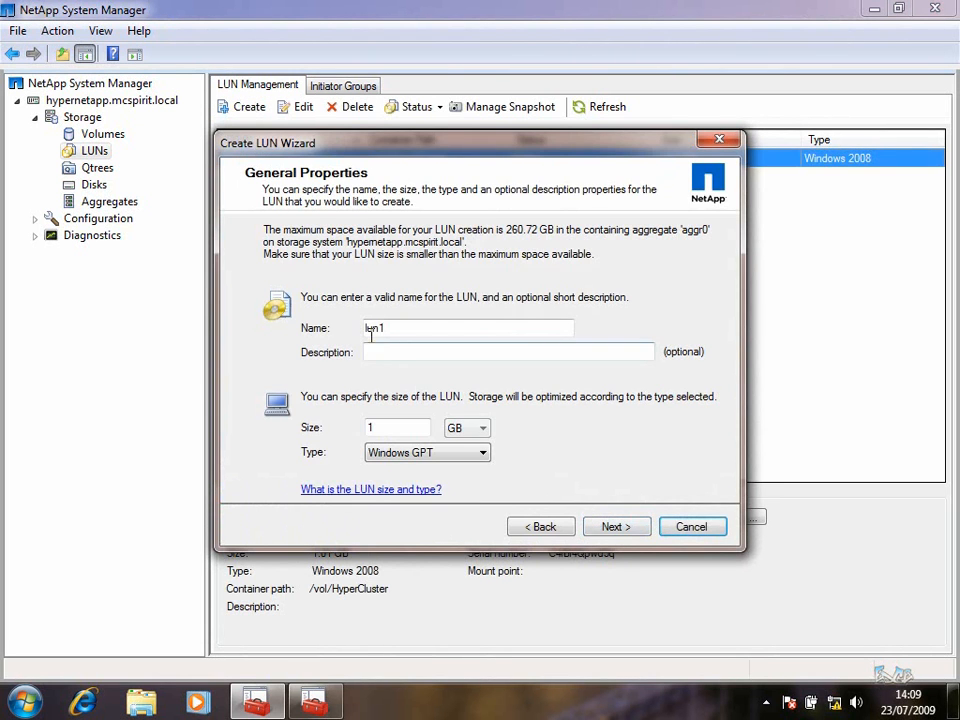
pyautogui.write('CSV1')
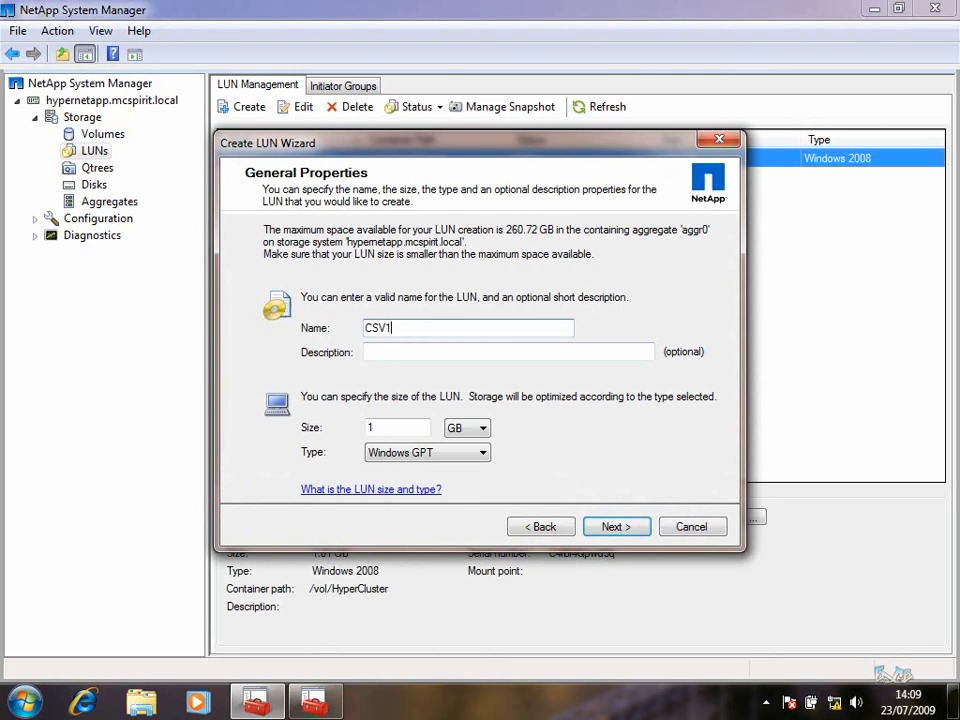
pyautogui.click(400, 430)
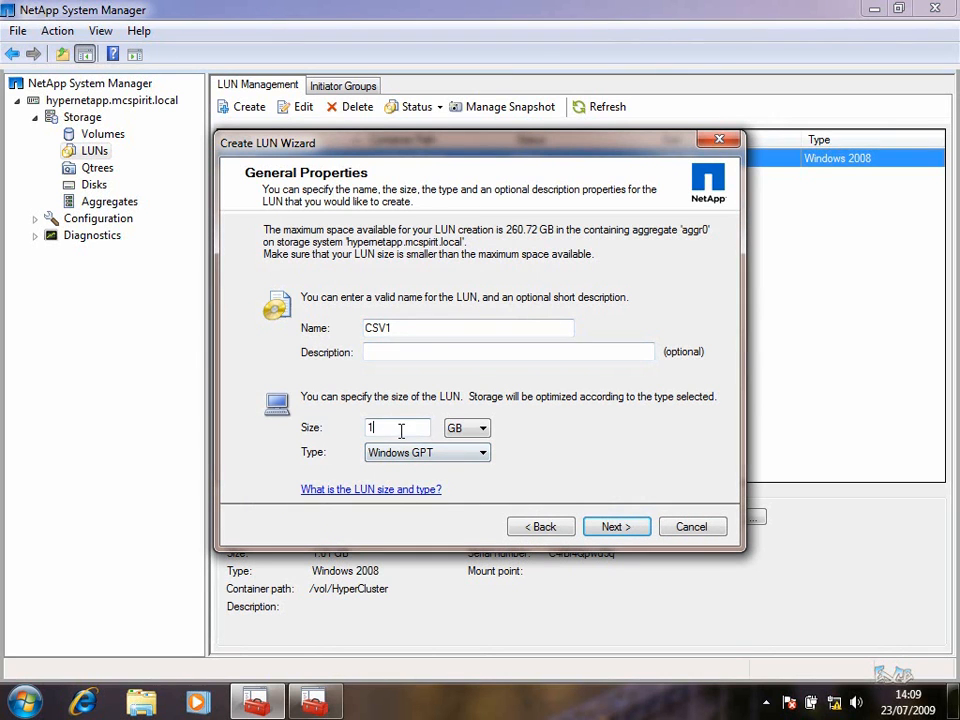
pyautogui.click(480, 452)
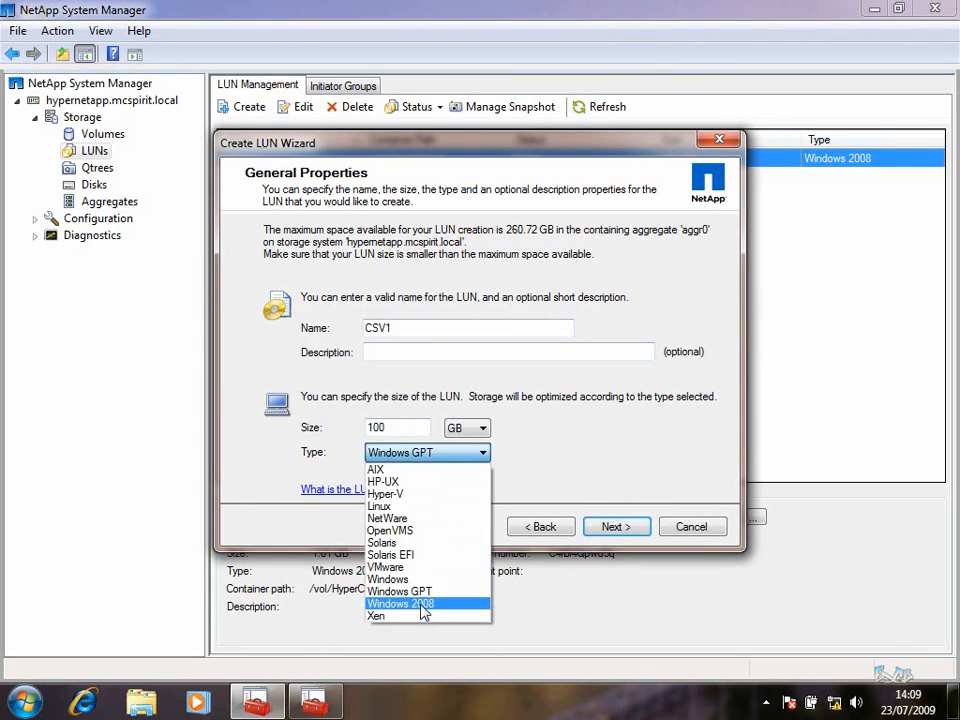
pyautogui.click(475, 543)
pyautogui.click(617, 528)
pyautogui.click(268, 332)
pyautogui.click(617, 528)
pyautogui.click(322, 362)
pyautogui.click(617, 526)
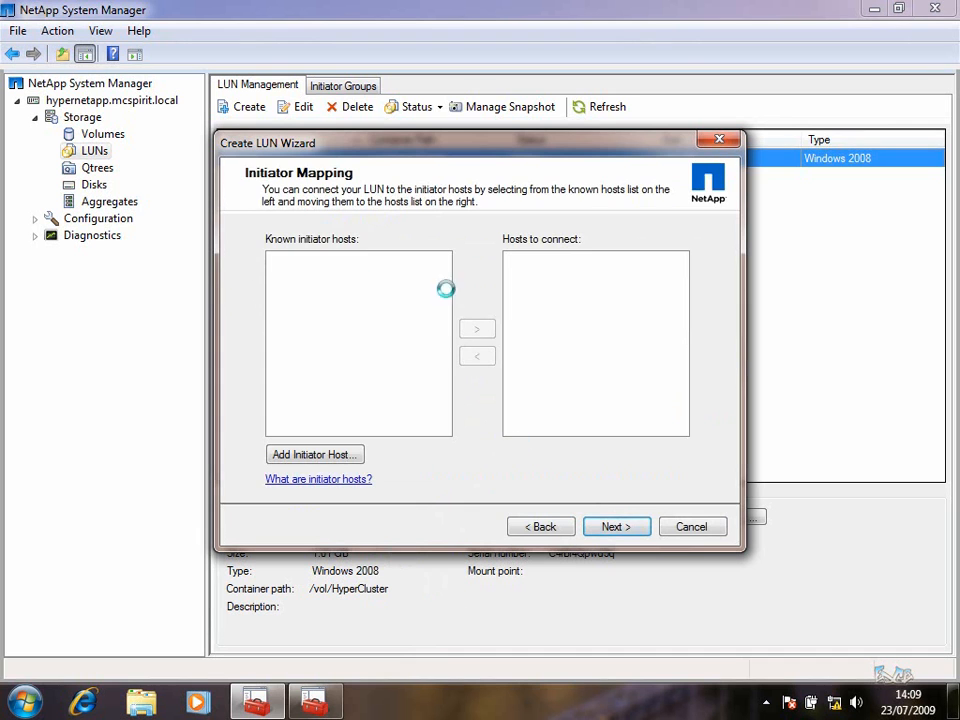
pyautogui.click(477, 329)
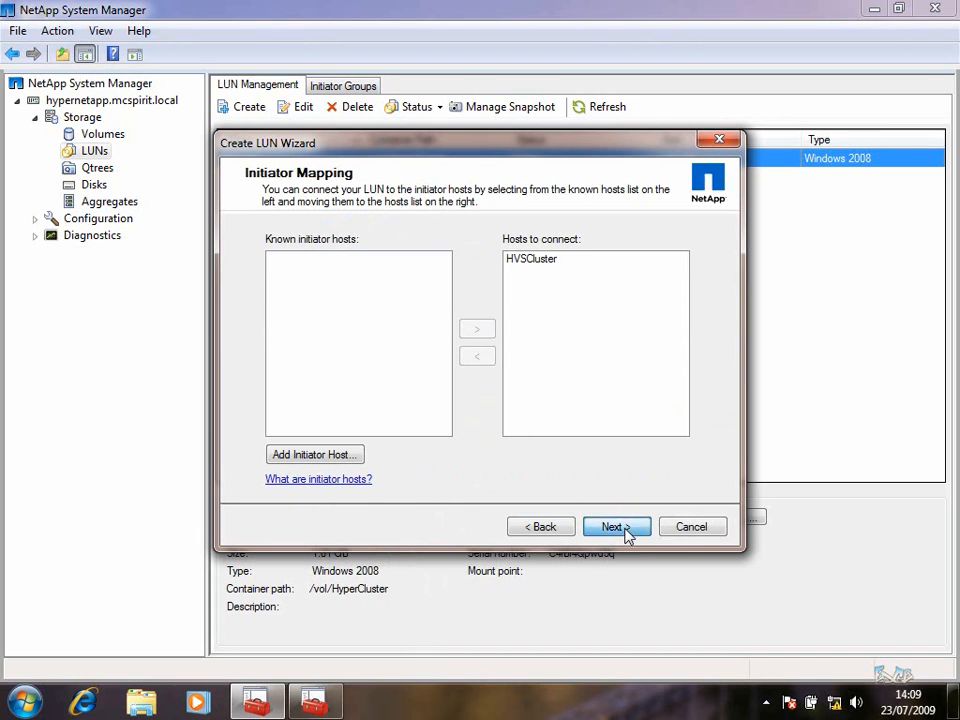
pyautogui.click(619, 526)
pyautogui.click(617, 522)
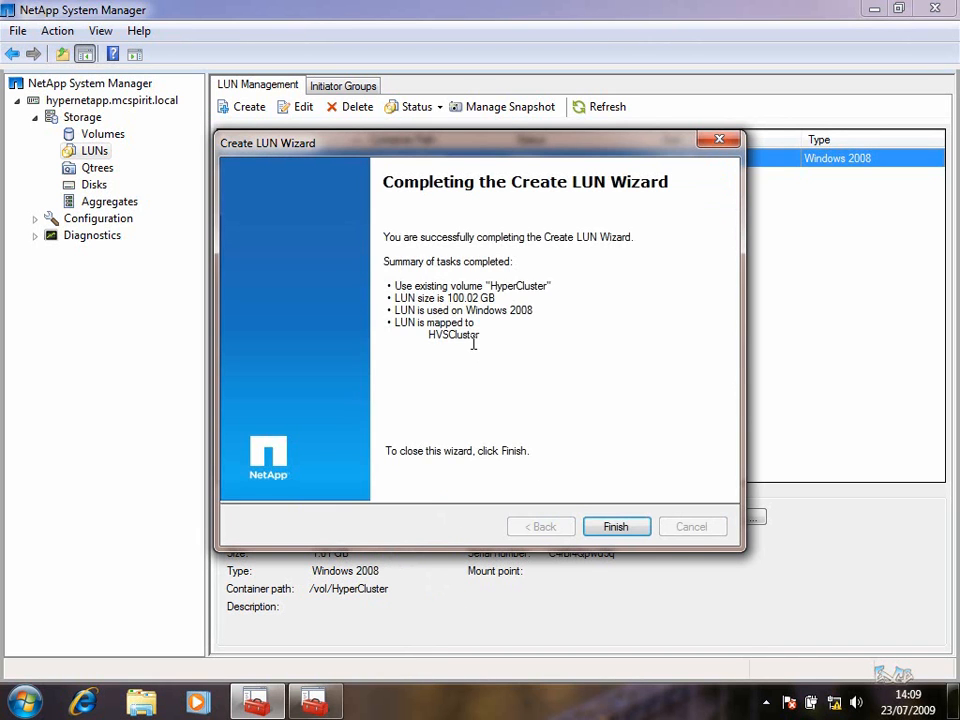
pyautogui.click(617, 526)
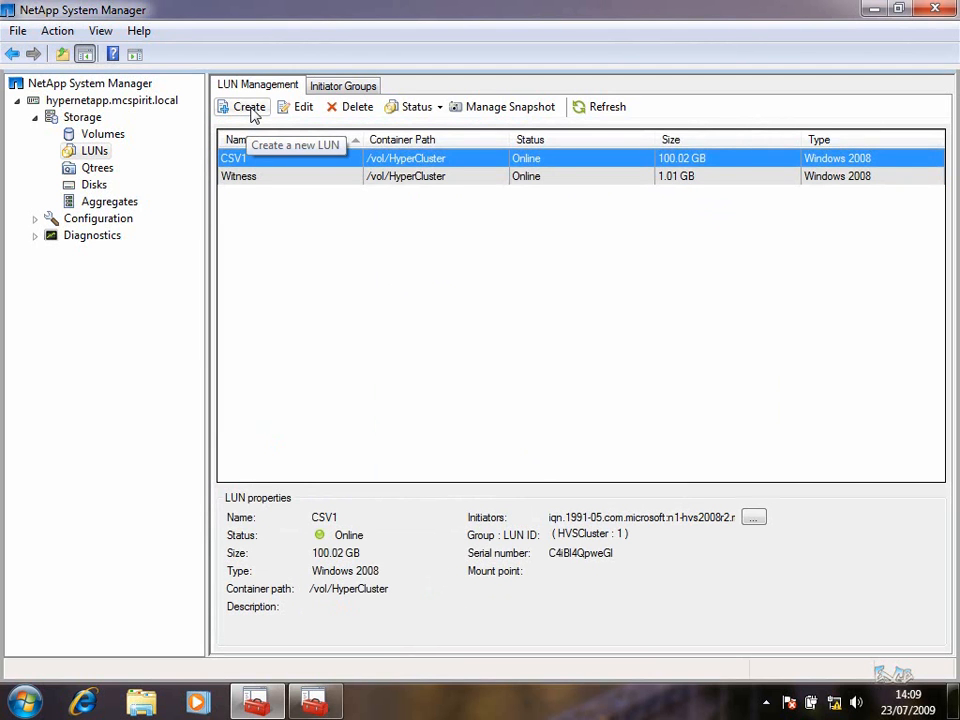
pyautogui.click(250, 107)
# Name the new LUN CSV2, size 100 GB, type Windows 2008
pyautogui.click(612, 526)
pyautogui.moveTo(393, 331); pyautogui.dragTo(336, 336)
pyautogui.write('CSV2')
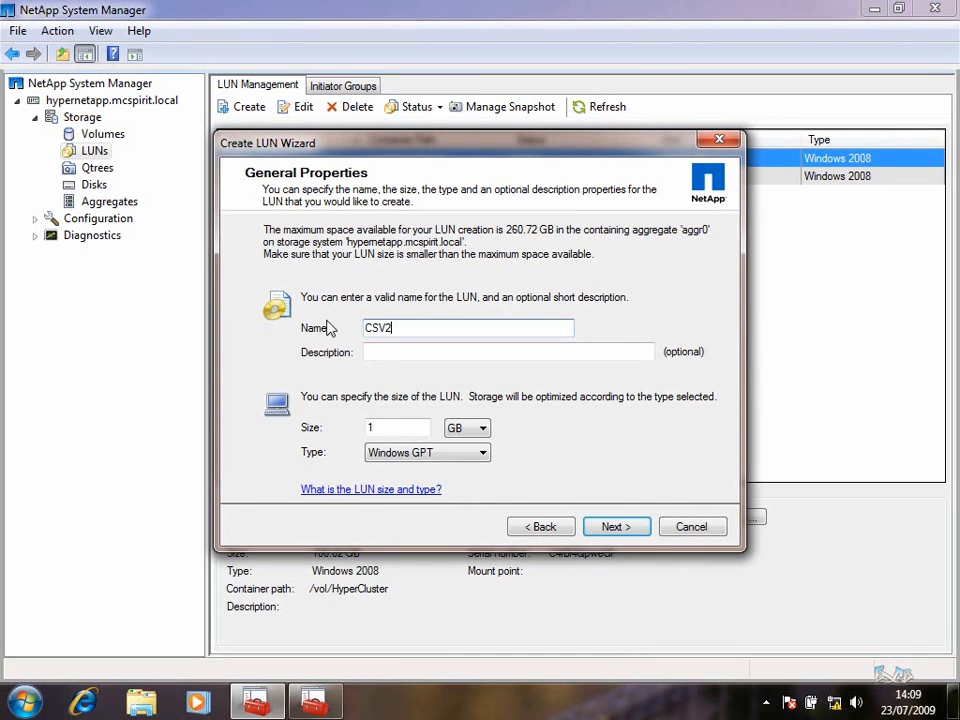
pyautogui.doubleClick(396, 427)
pyautogui.write('100')
pyautogui.click(480, 452)
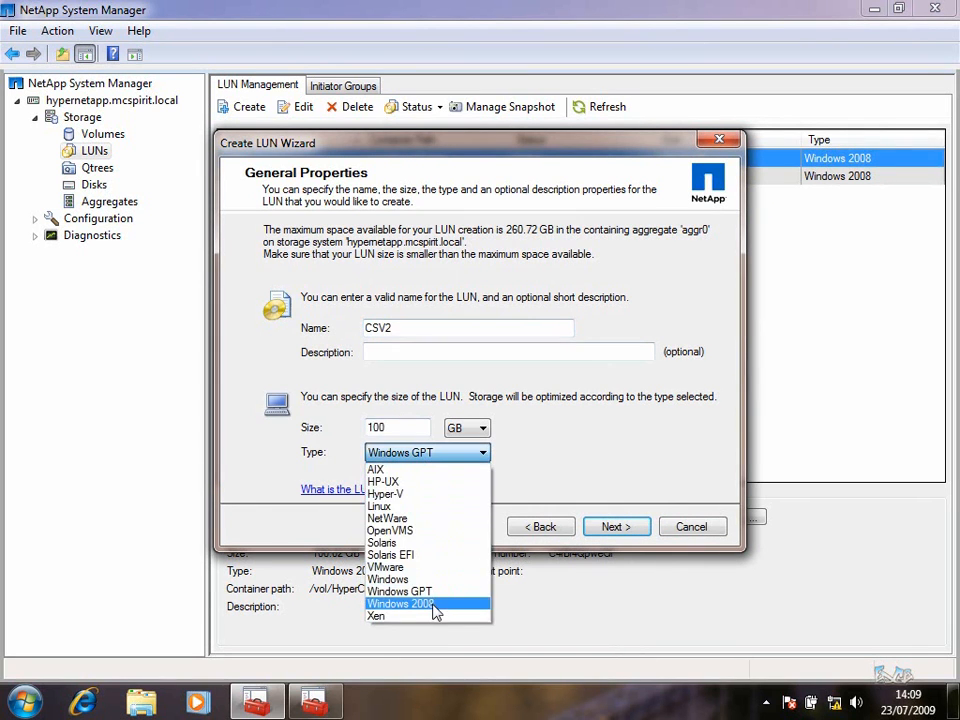
pyautogui.click(435, 604)
# Place CSV2 in HyperCluster, map it to HVSCluster, finish, and close System Manager
pyautogui.click(600, 530)
pyautogui.click(387, 335)
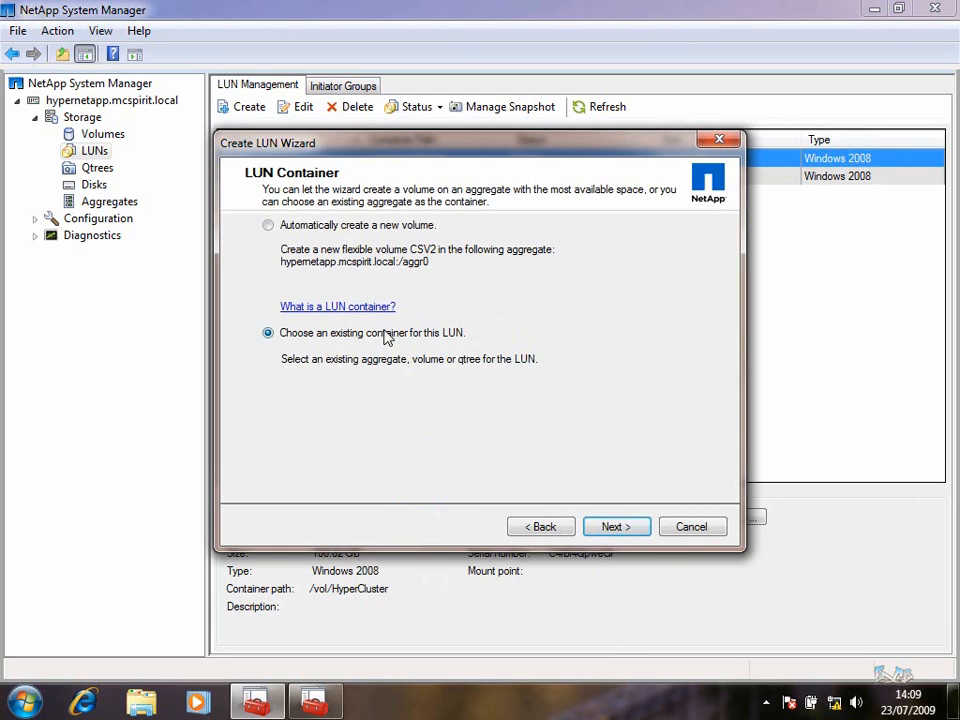
pyautogui.click(641, 532)
pyautogui.click(318, 354)
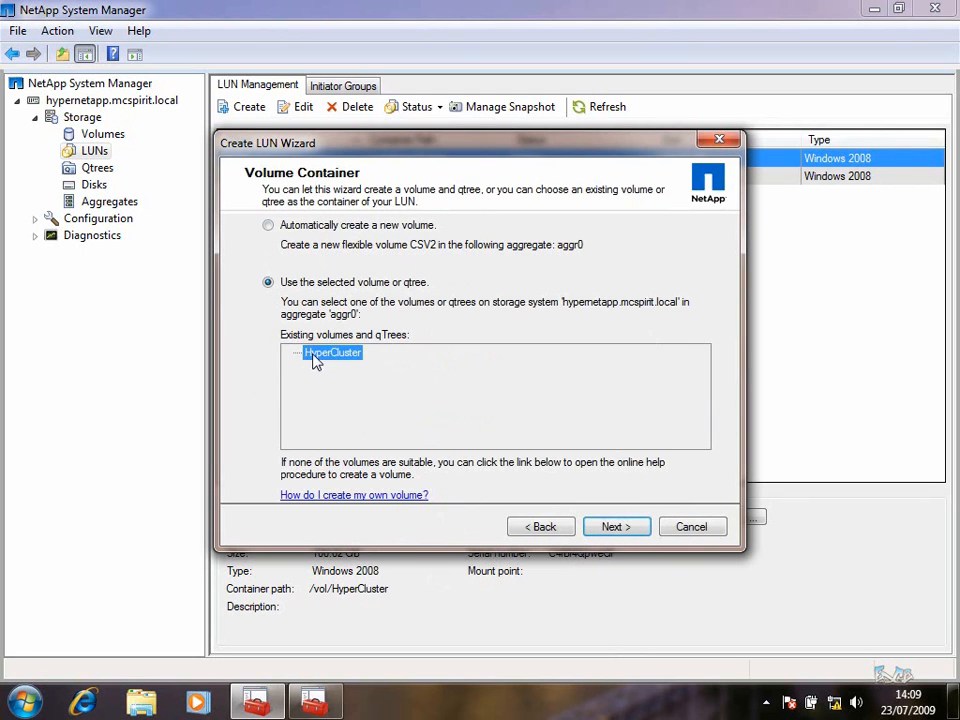
pyautogui.click(619, 534)
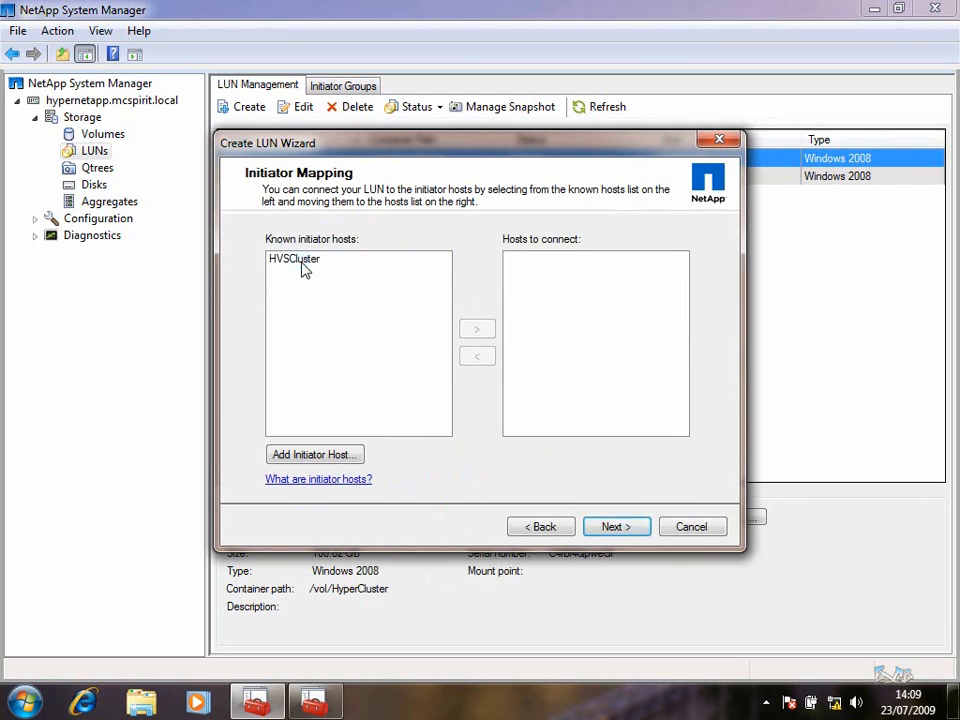
pyautogui.click(477, 330)
pyautogui.click(608, 527)
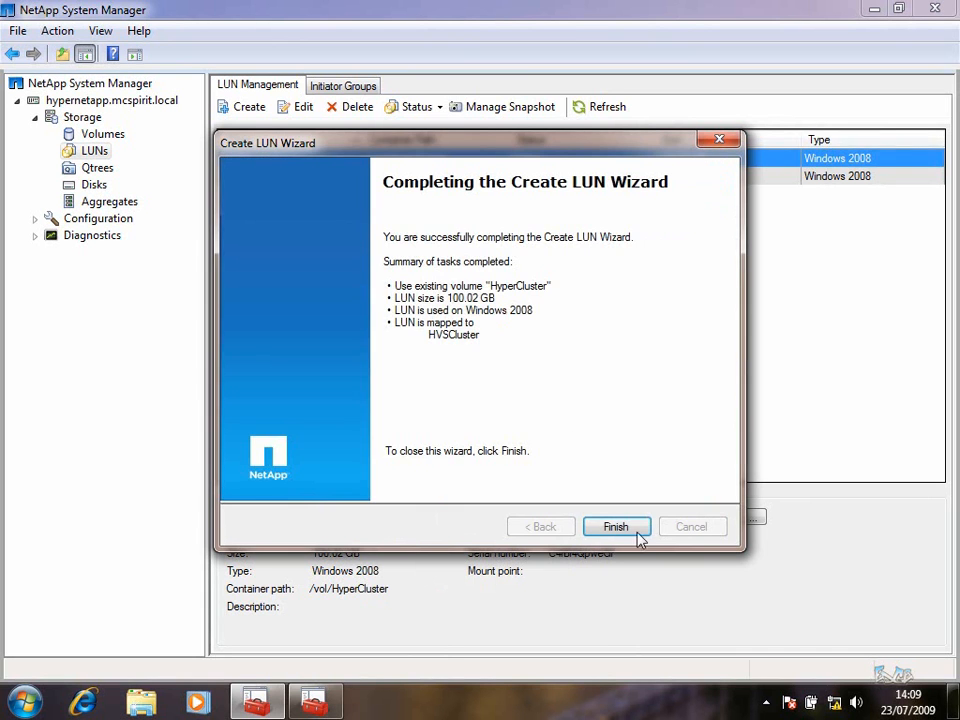
pyautogui.click(614, 525)
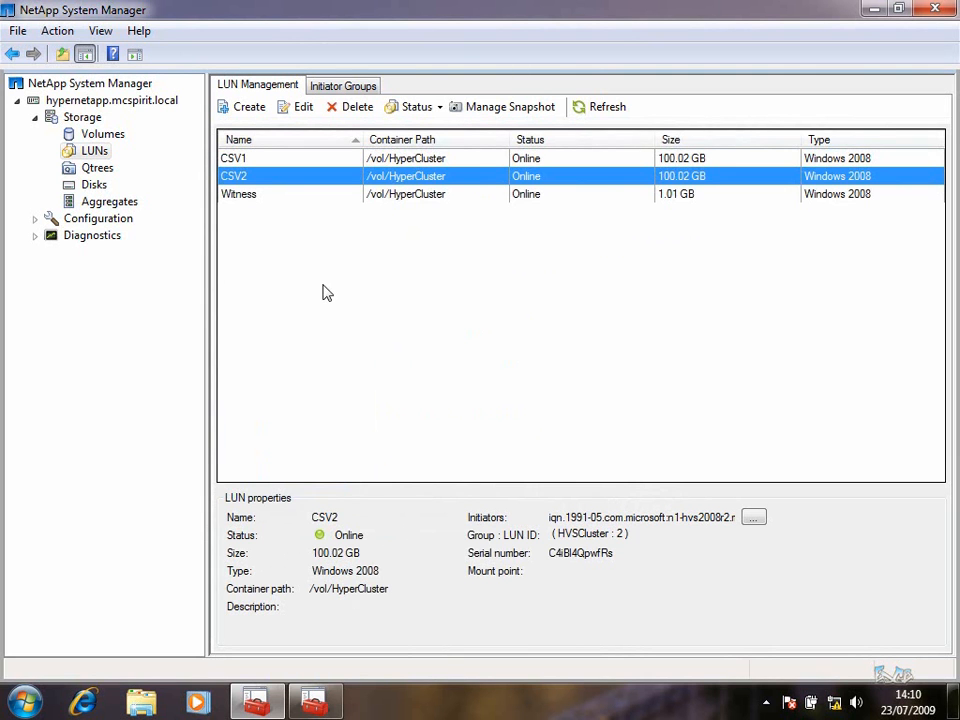
pyautogui.click(938, 12)
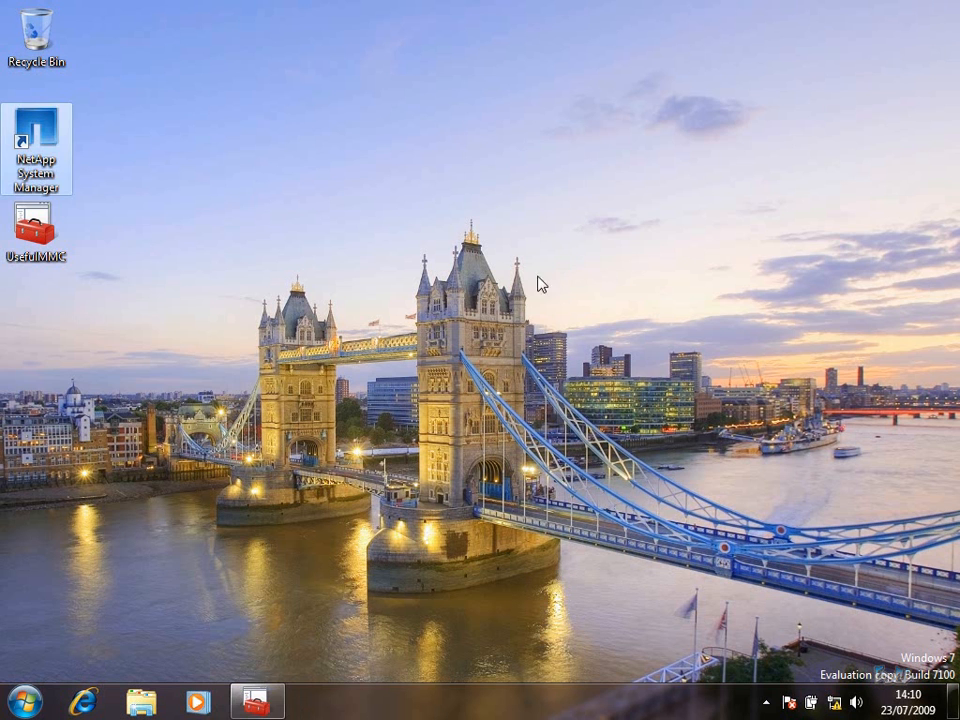
# Connect via mstsc to node 192.168.2.5 with the administrator password
pyautogui.click(14, 698)
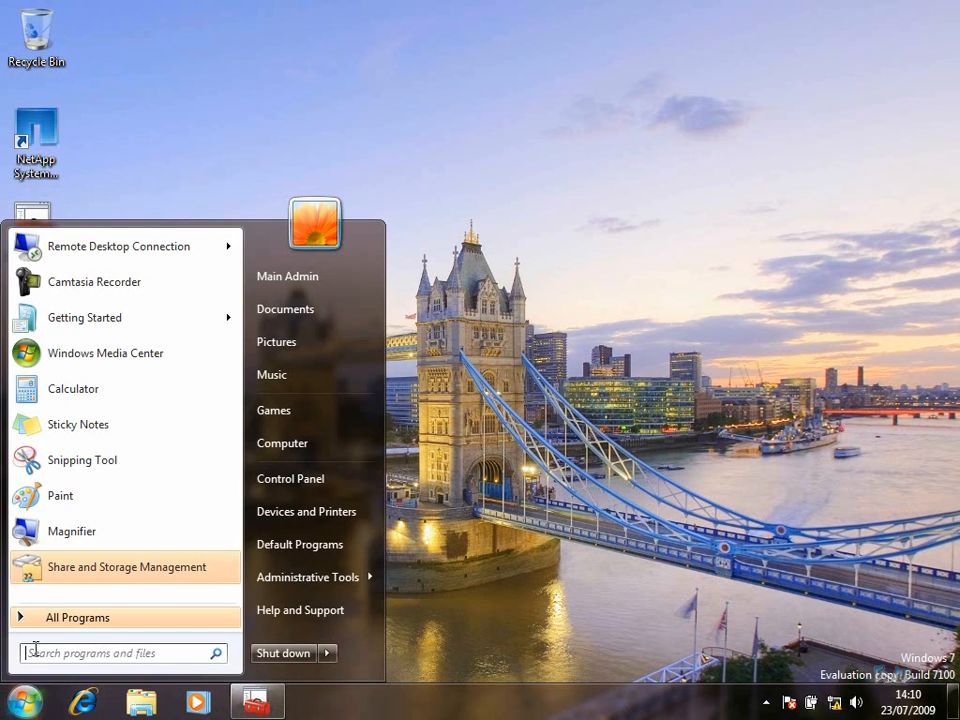
pyautogui.write('mstsc')
pyautogui.press('Return')
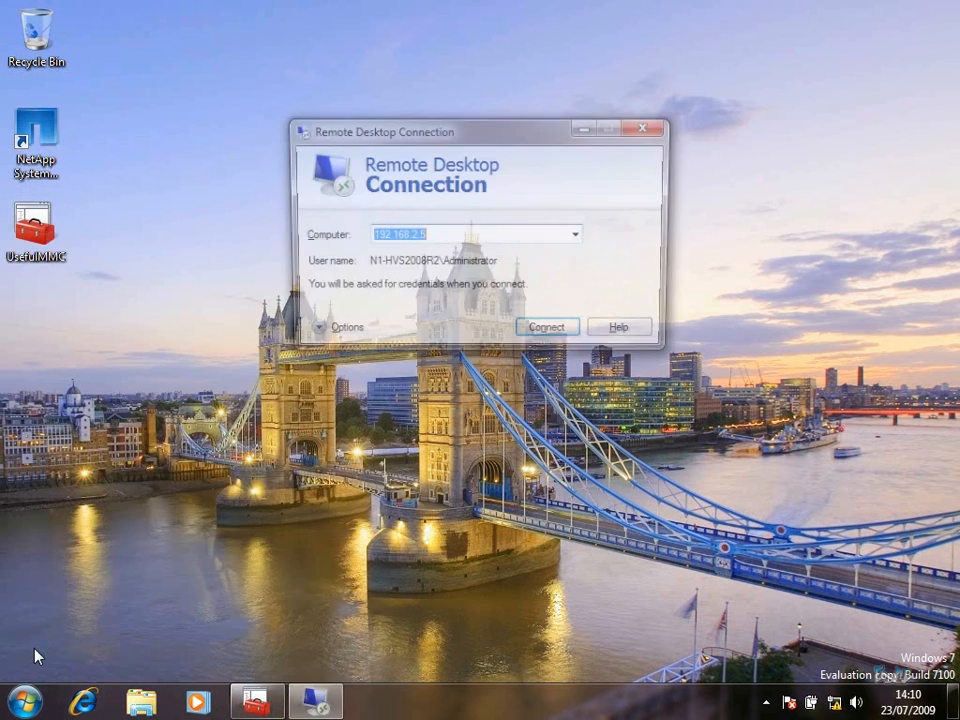
pyautogui.click(541, 334)
pyautogui.write('pass')
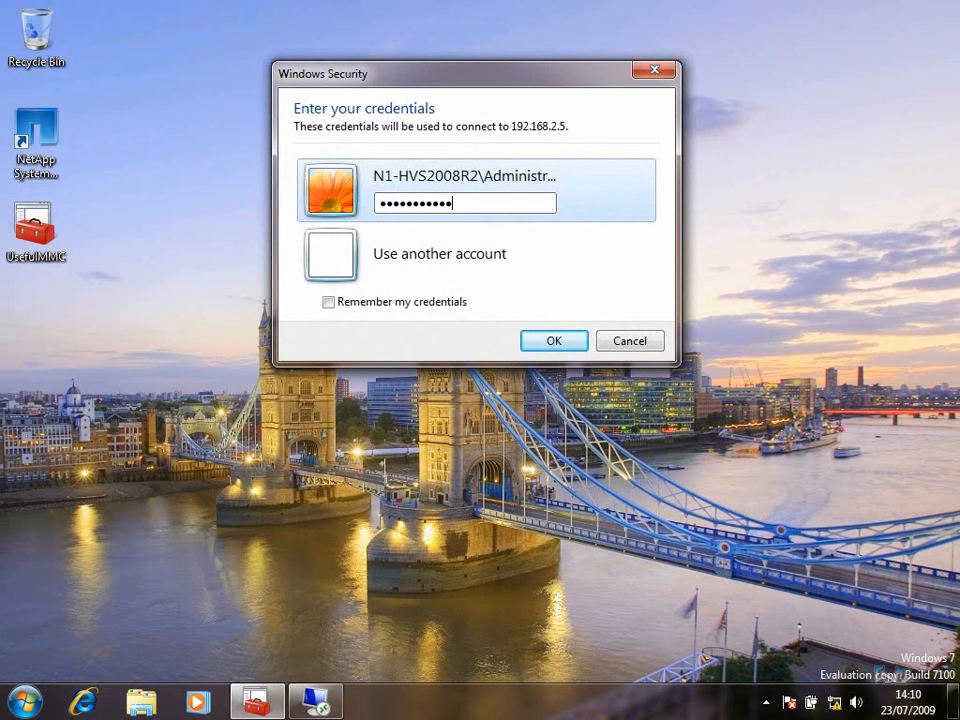
pyautogui.press('Return')
# Open a second mstsc session to node 192.168.2.6 and log in
pyautogui.press('super')
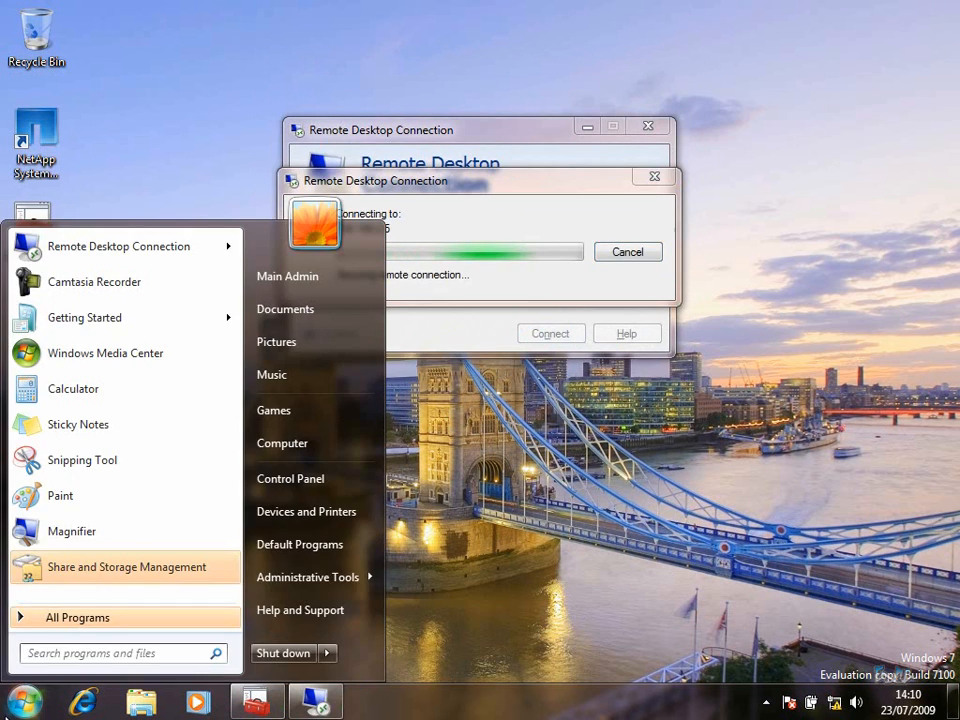
pyautogui.write('mstsc')
pyautogui.press('Return')
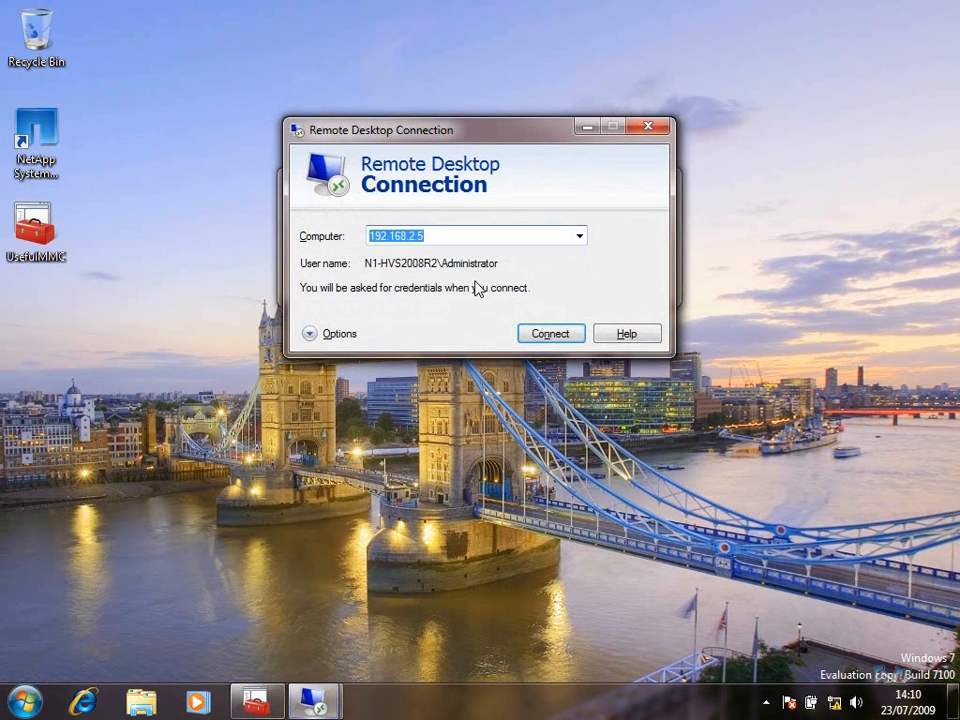
pyautogui.click(446, 235)
pyautogui.write('6')
pyautogui.press('Return')
pyautogui.write('***')
pyautogui.press('Return')
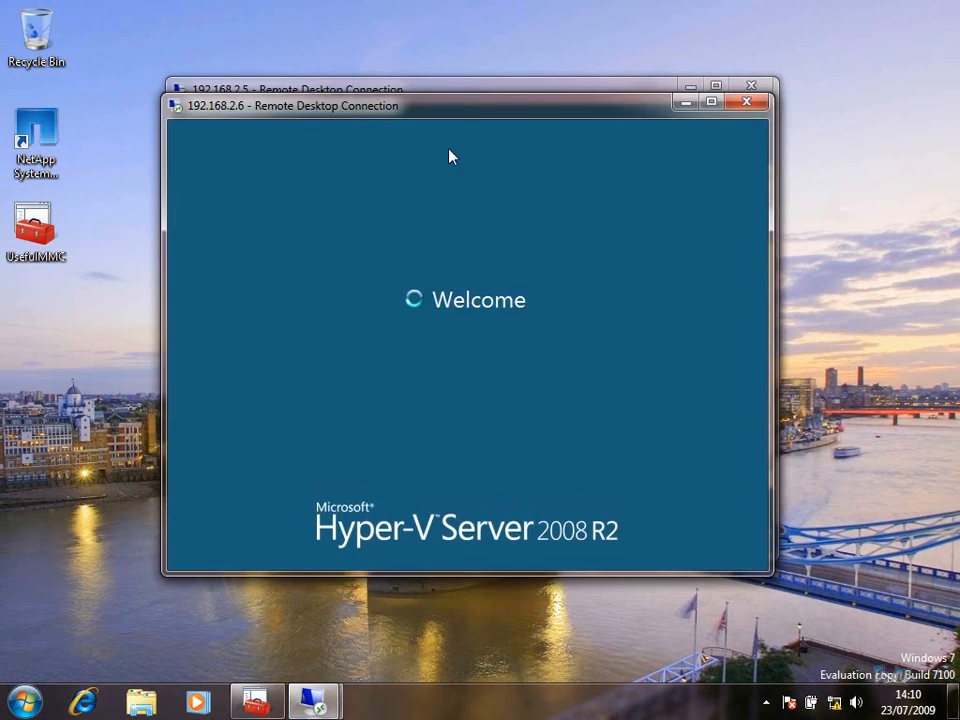
# On node 192.168.2.5, Auto Configure the three NetApp LUN devices in iscsicpl, then log off
pyautogui.moveTo(391, 100); pyautogui.dragTo(608, 133)
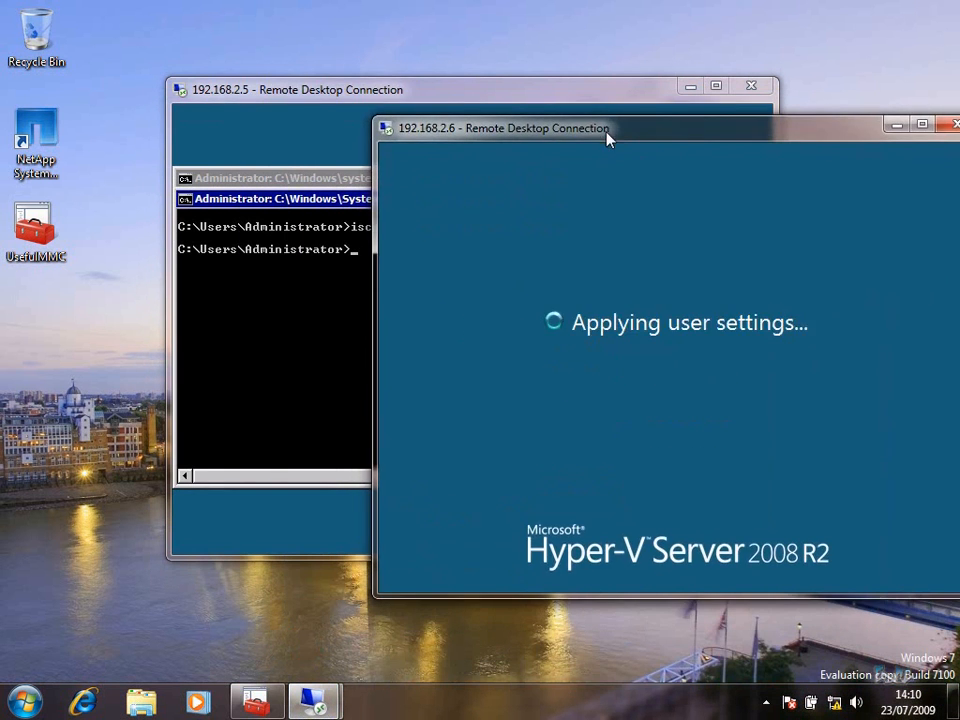
pyautogui.click(392, 94)
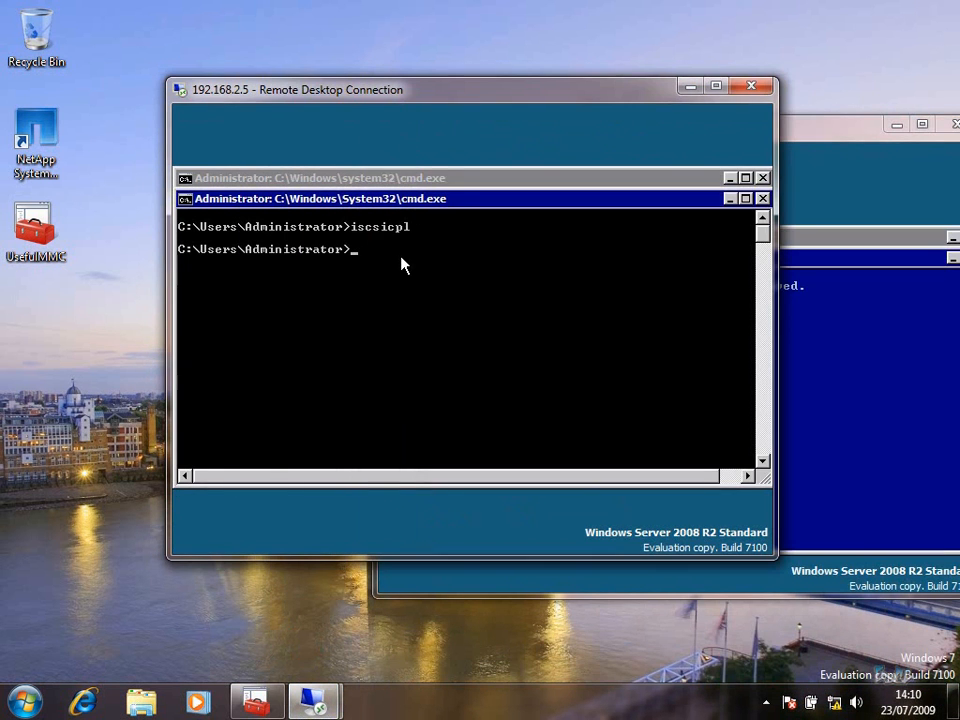
pyautogui.press('Up')
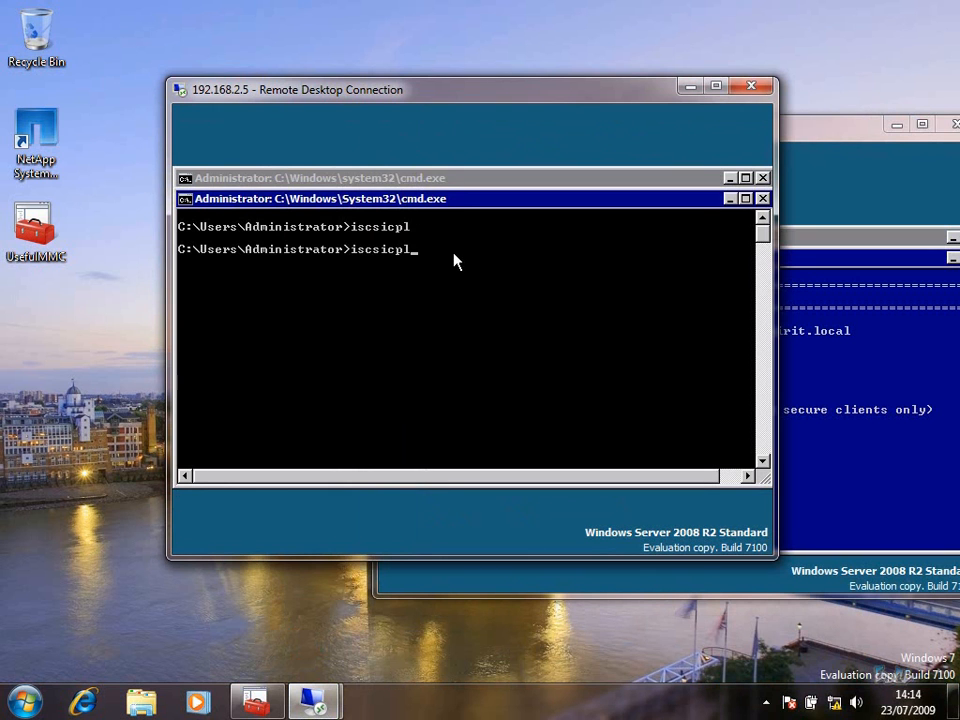
pyautogui.press('Return')
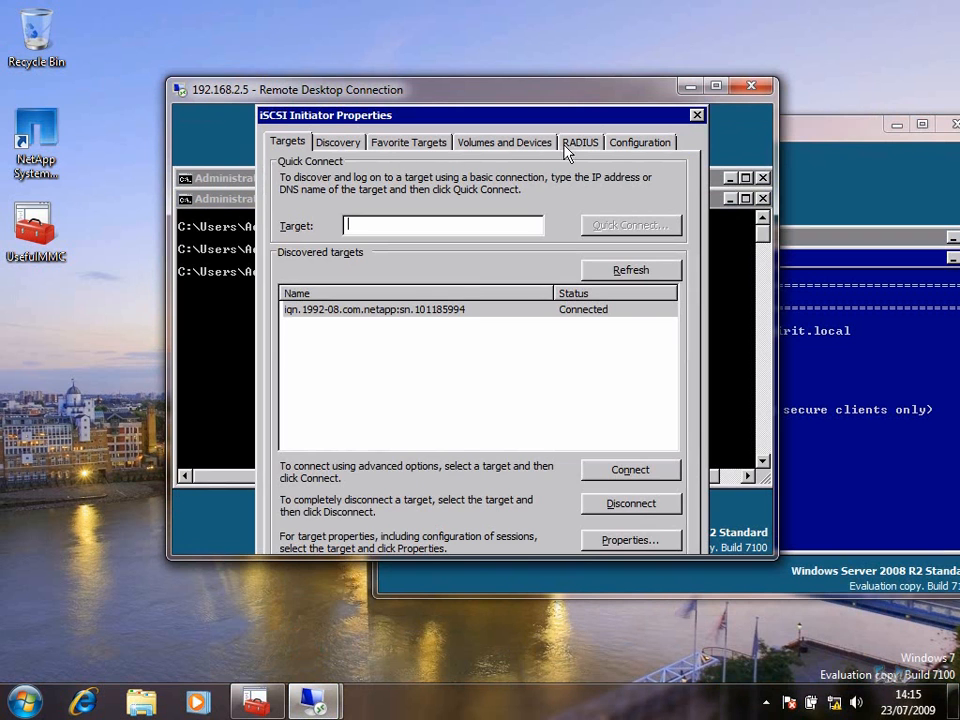
pyautogui.click(514, 145)
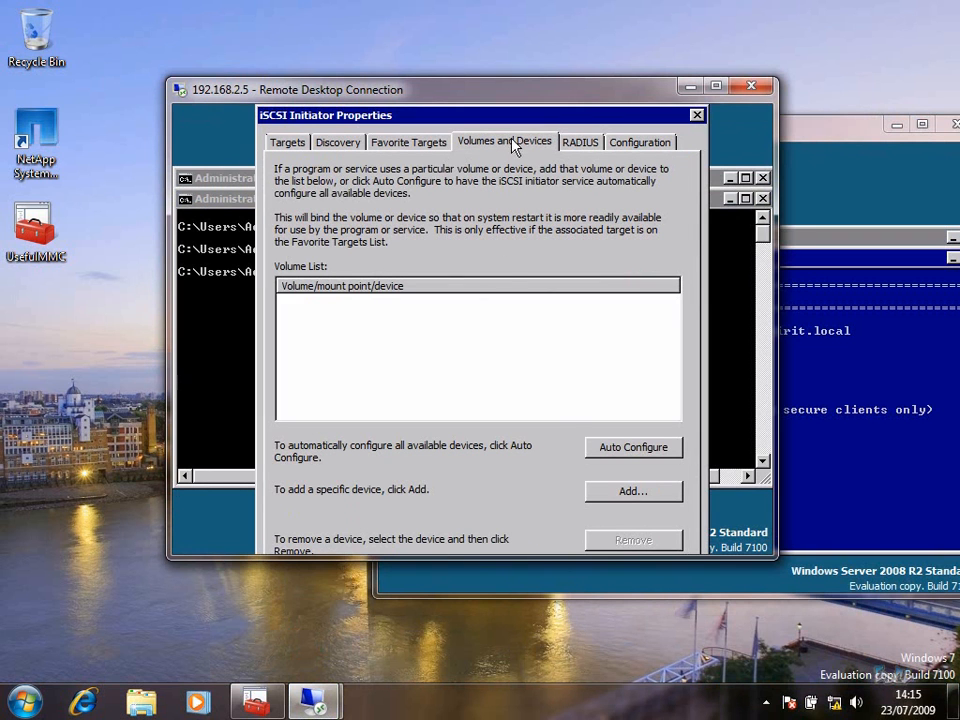
pyautogui.click(617, 450)
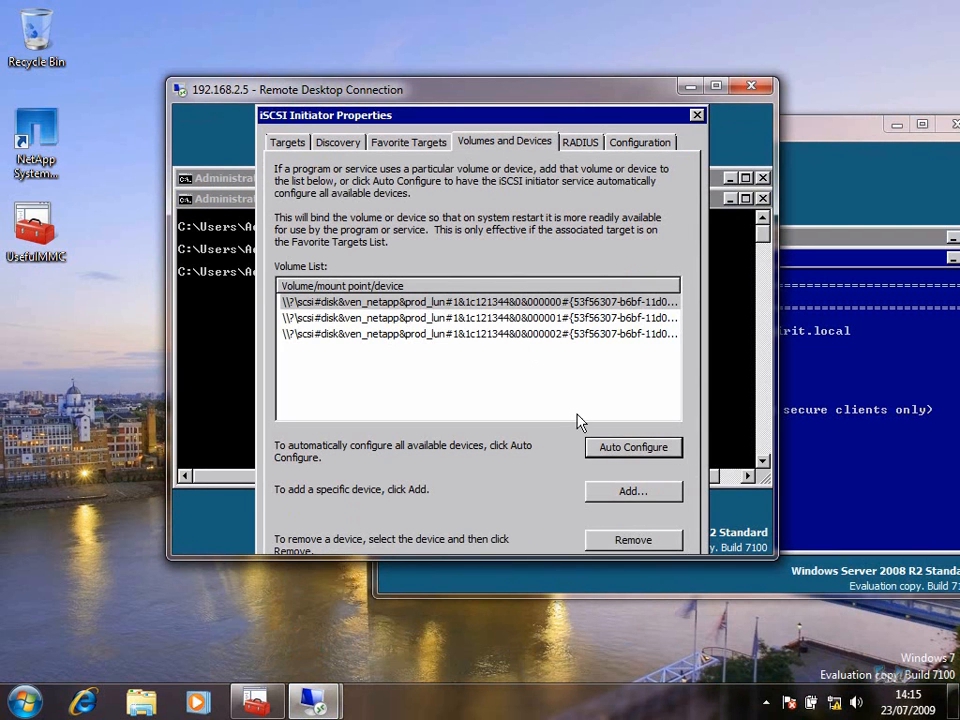
pyautogui.click(285, 145)
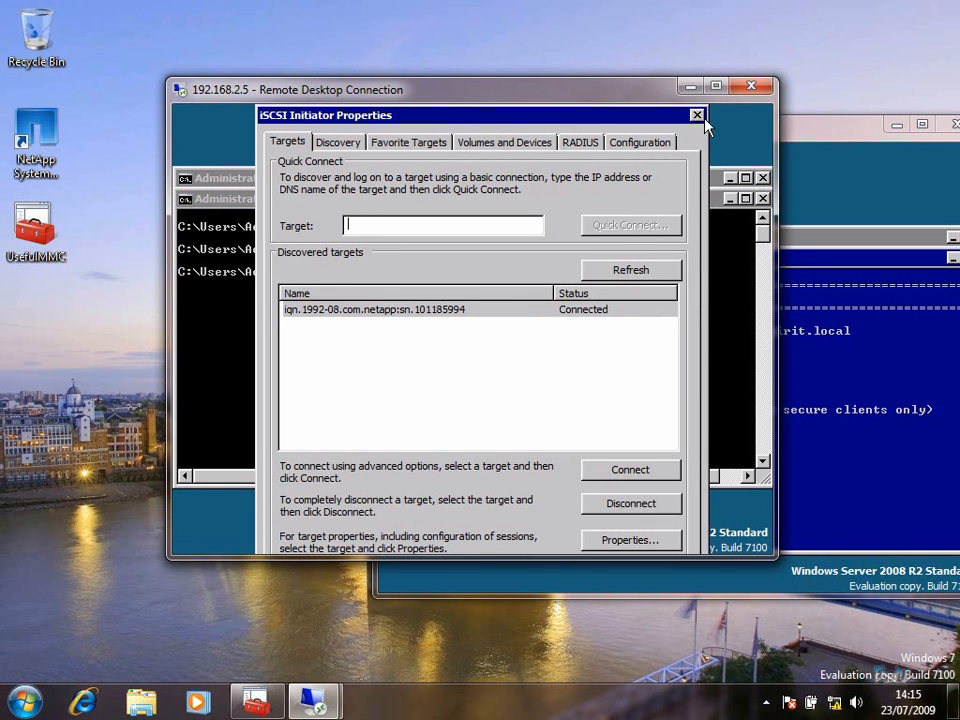
pyautogui.click(698, 116)
pyautogui.write('logoff')
pyautogui.press('Return')
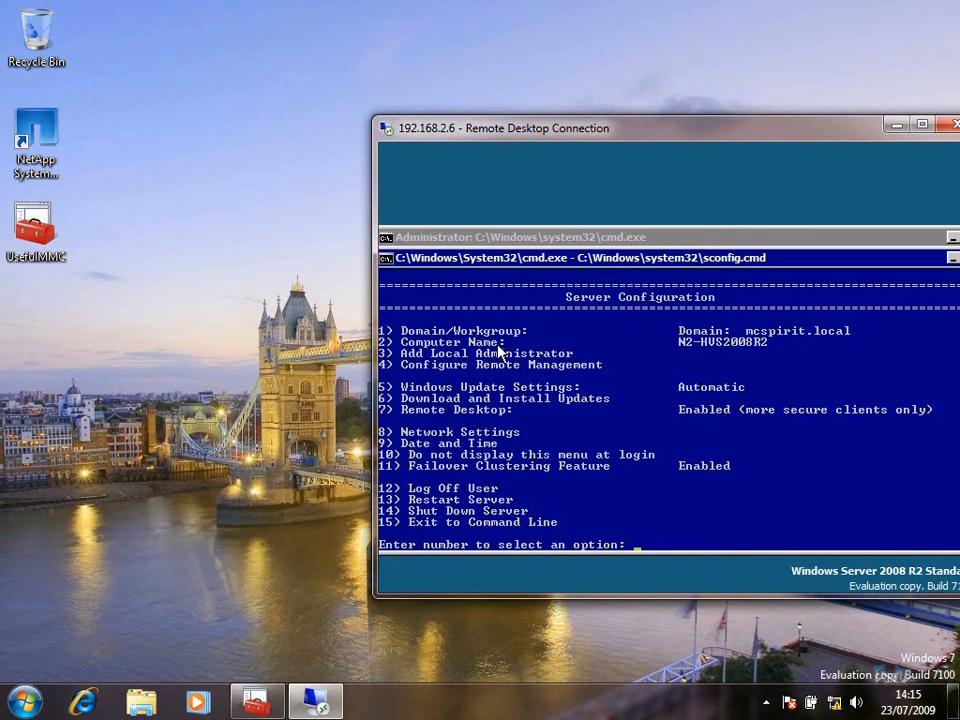
# On node 192.168.2.6, exit sconfig, clear the console and run iscsicpl
pyautogui.press('Return')
pyautogui.moveTo(574, 126); pyautogui.dragTo(373, 72)
pyautogui.write('cls')
pyautogui.press('Return')
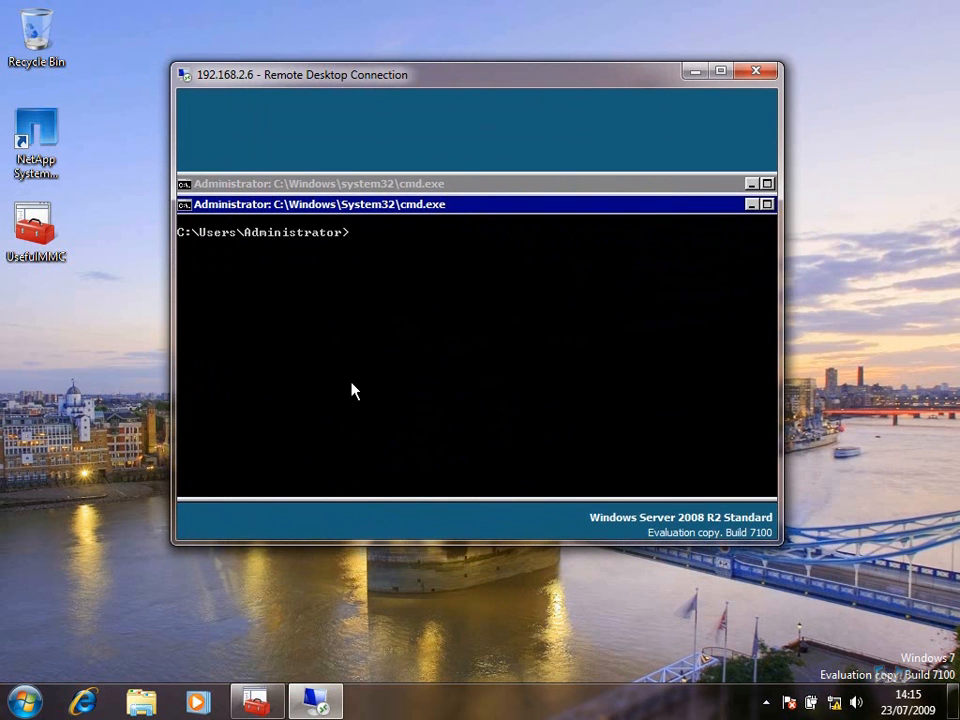
pyautogui.write('iscsicpl')
pyautogui.press('Return')
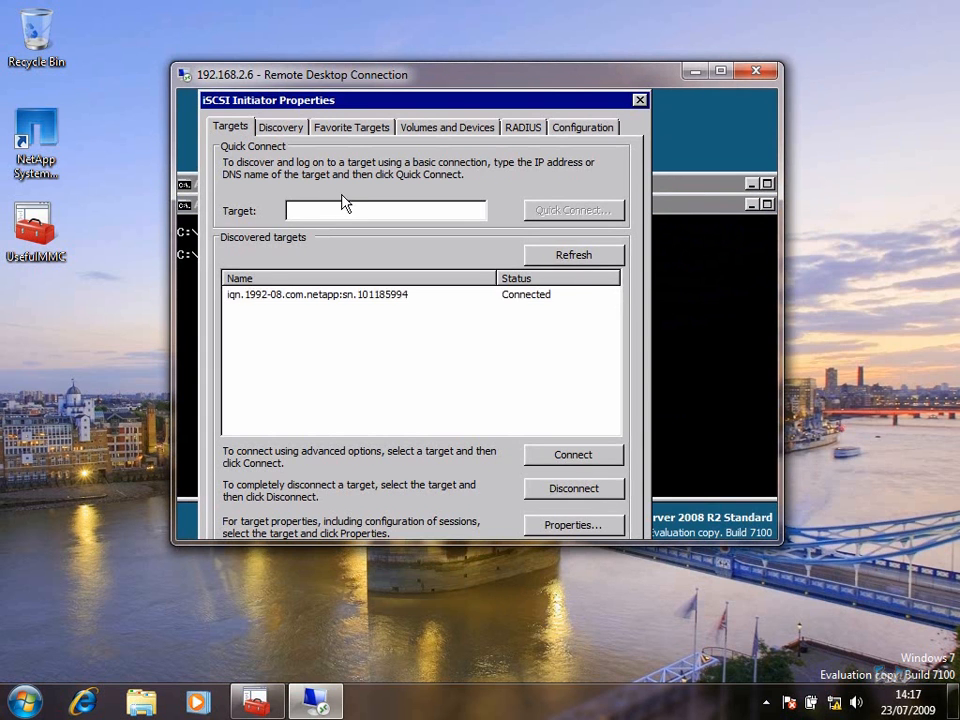
# Refresh targets, Auto Configure the three NetApp LUN devices, close the dialog and log off
pyautogui.click(600, 254)
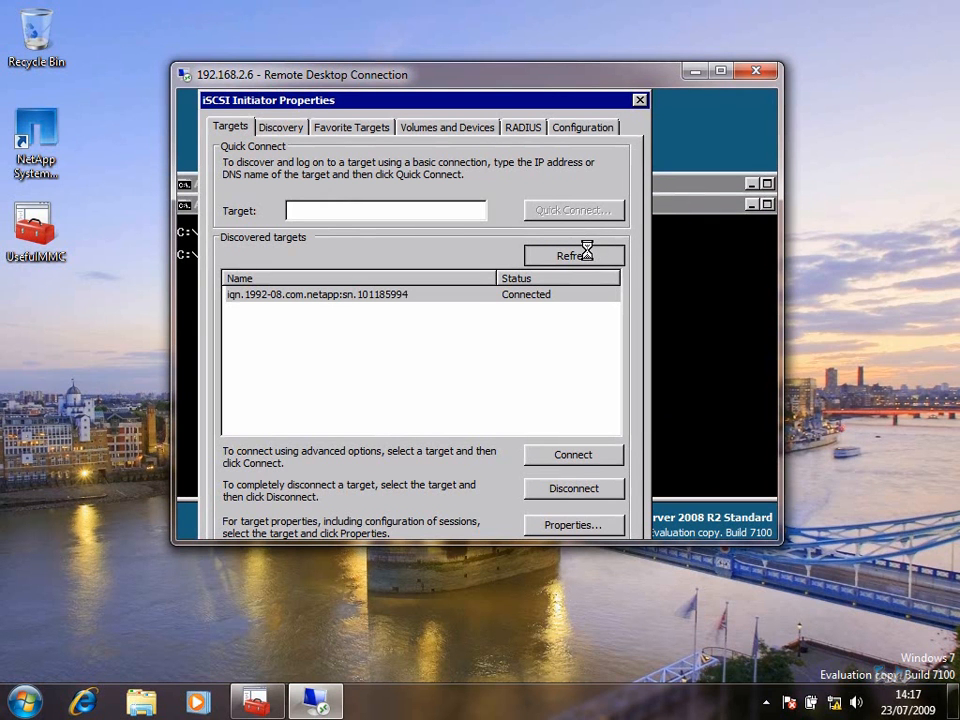
pyautogui.click(488, 127)
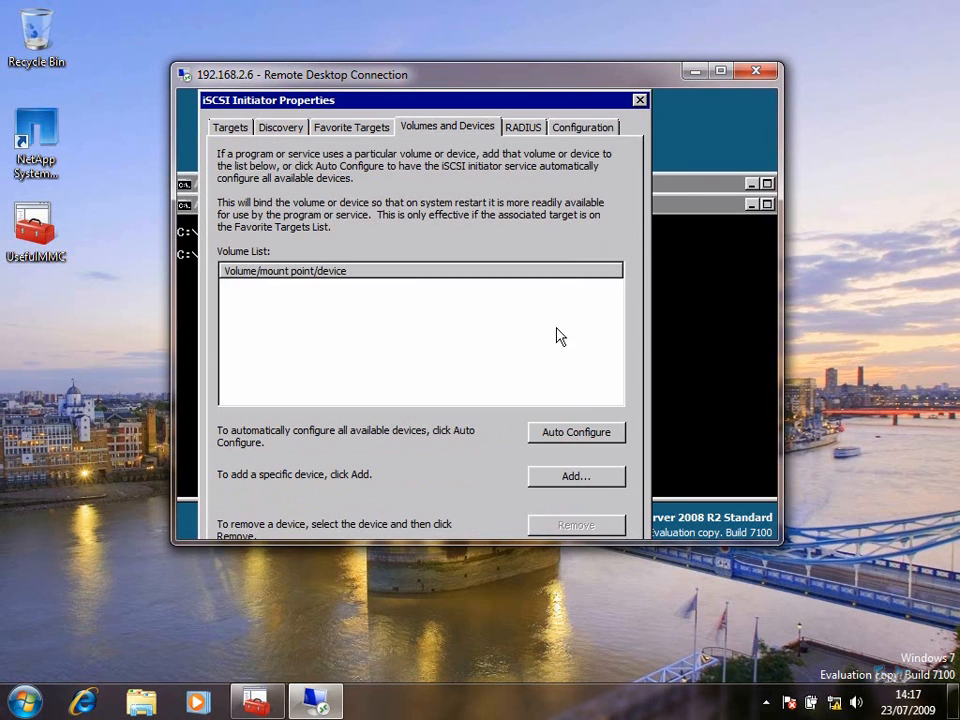
pyautogui.click(575, 427)
pyautogui.click(473, 288)
pyautogui.click(474, 305)
pyautogui.click(474, 320)
pyautogui.click(475, 288)
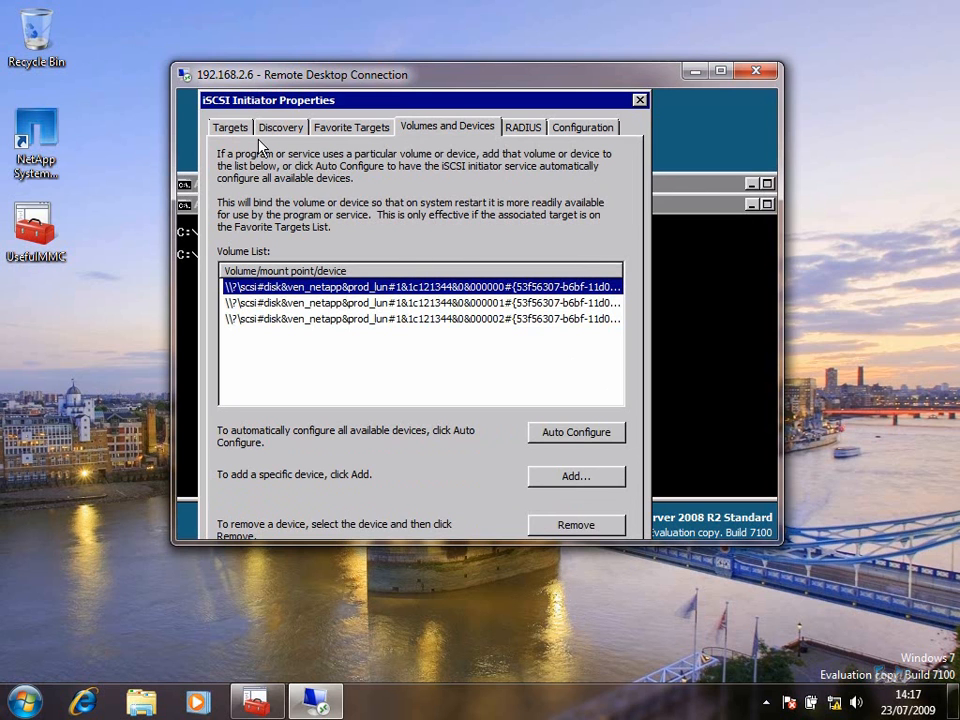
pyautogui.click(230, 127)
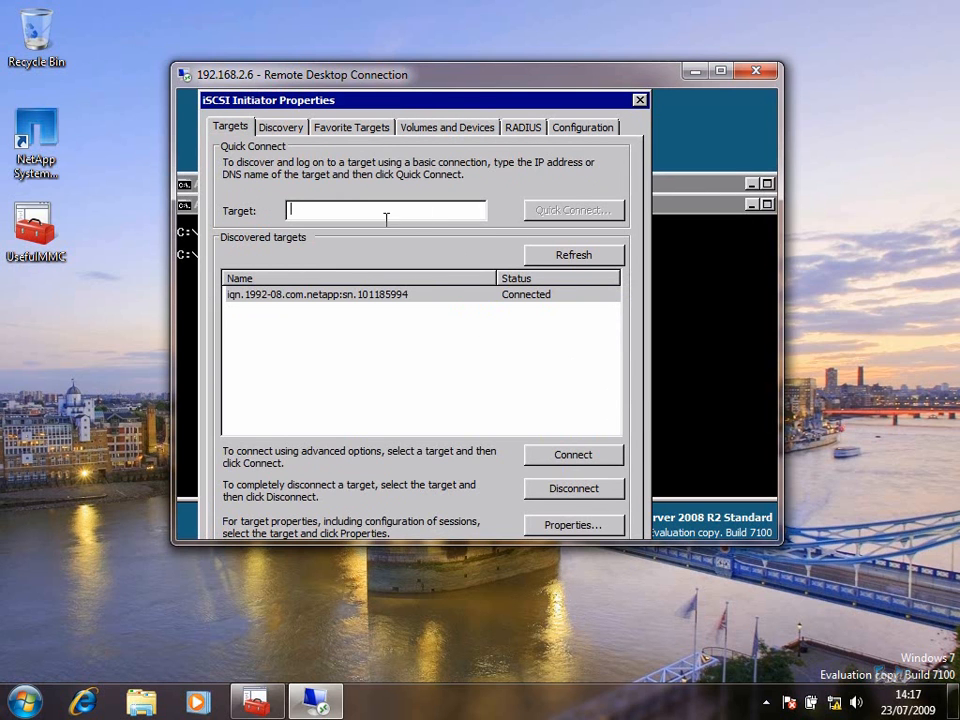
pyautogui.click(471, 127)
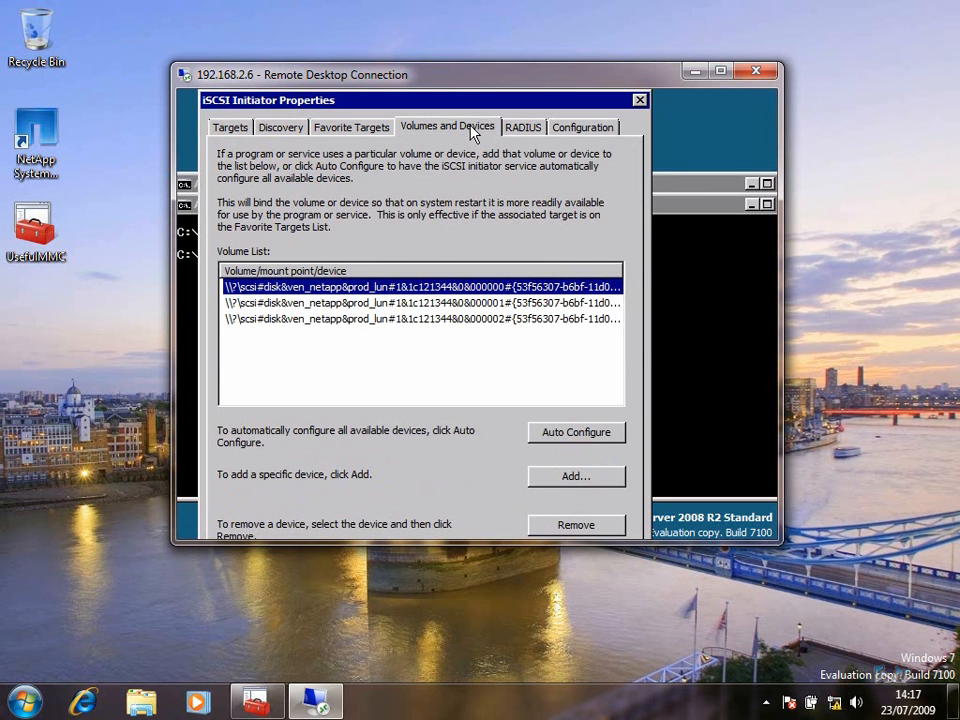
pyautogui.click(639, 102)
pyautogui.write('logoff')
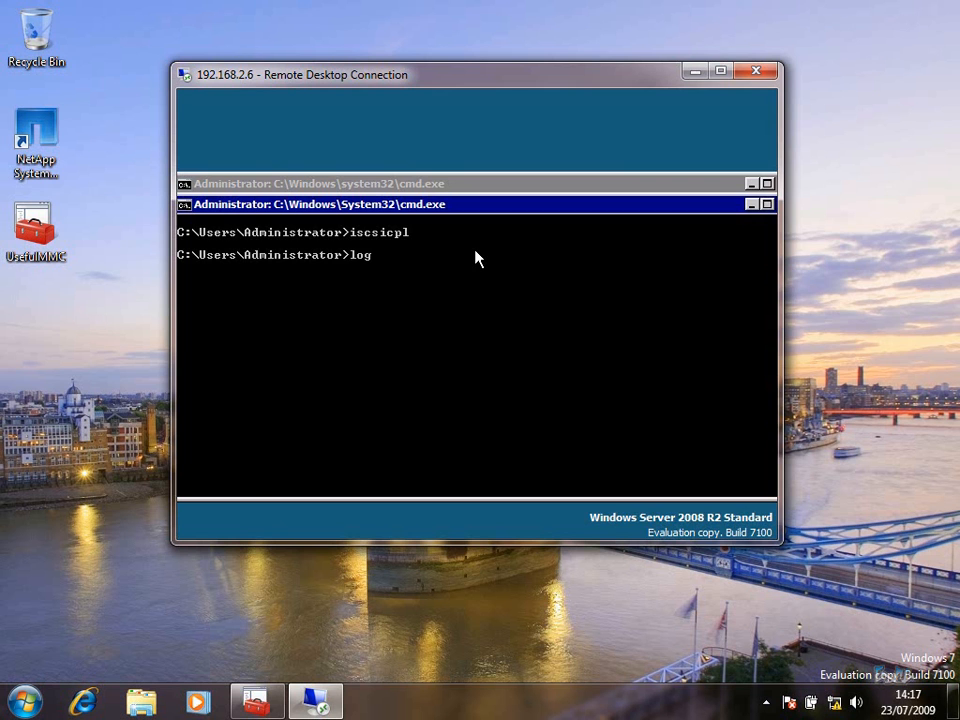
pyautogui.press('Return')
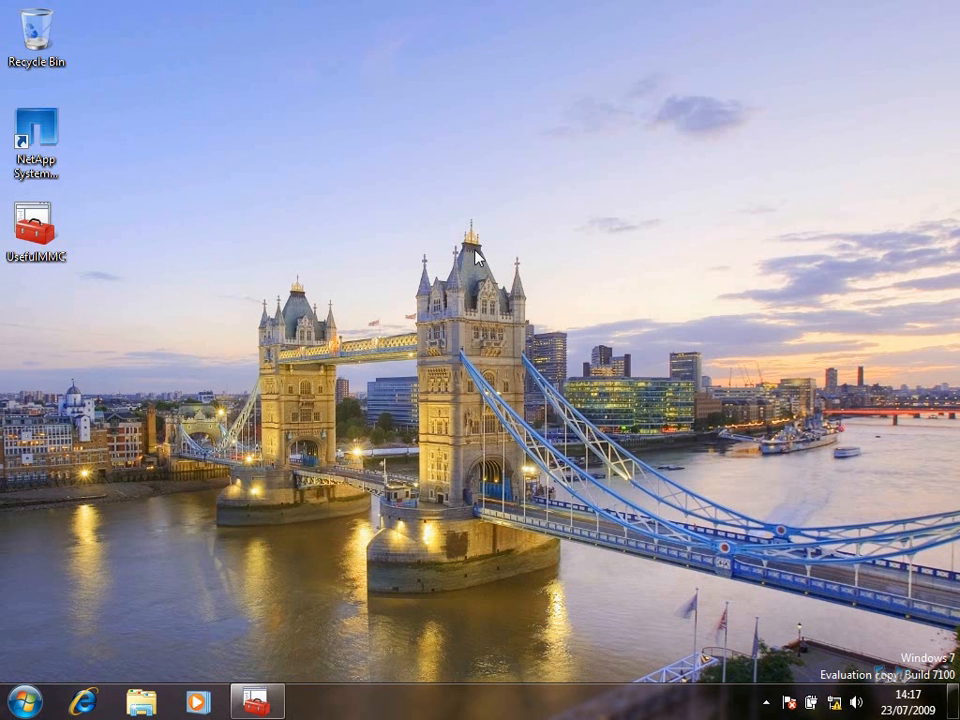
# On N1-HVS2008R2's Disk Management, initialize Disks 1–3 as MBR
pyautogui.click(258, 703)
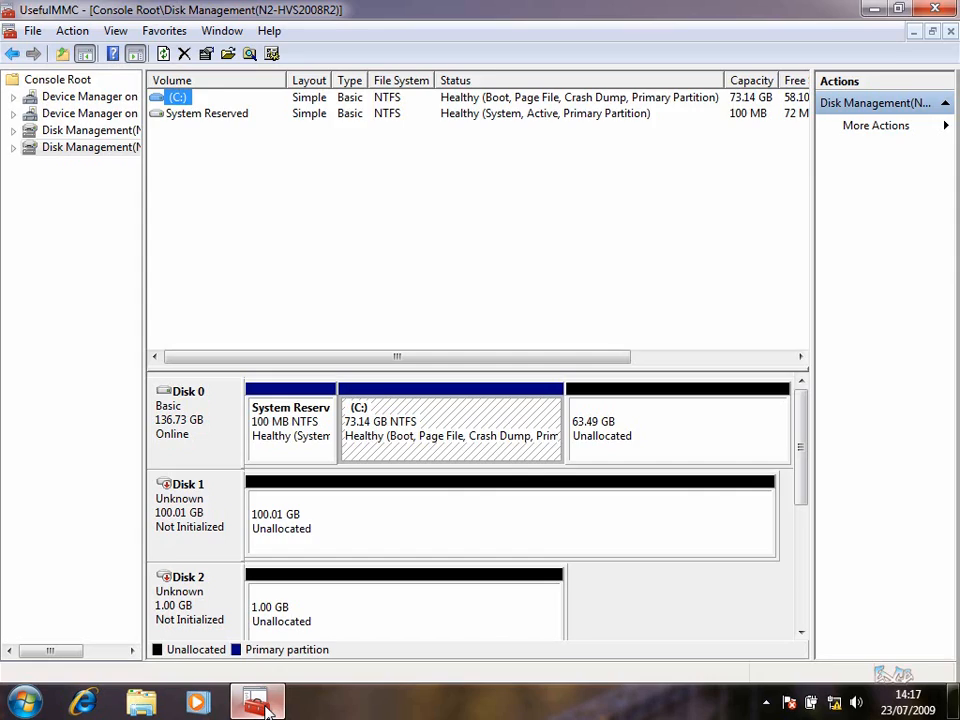
pyautogui.click(73, 132)
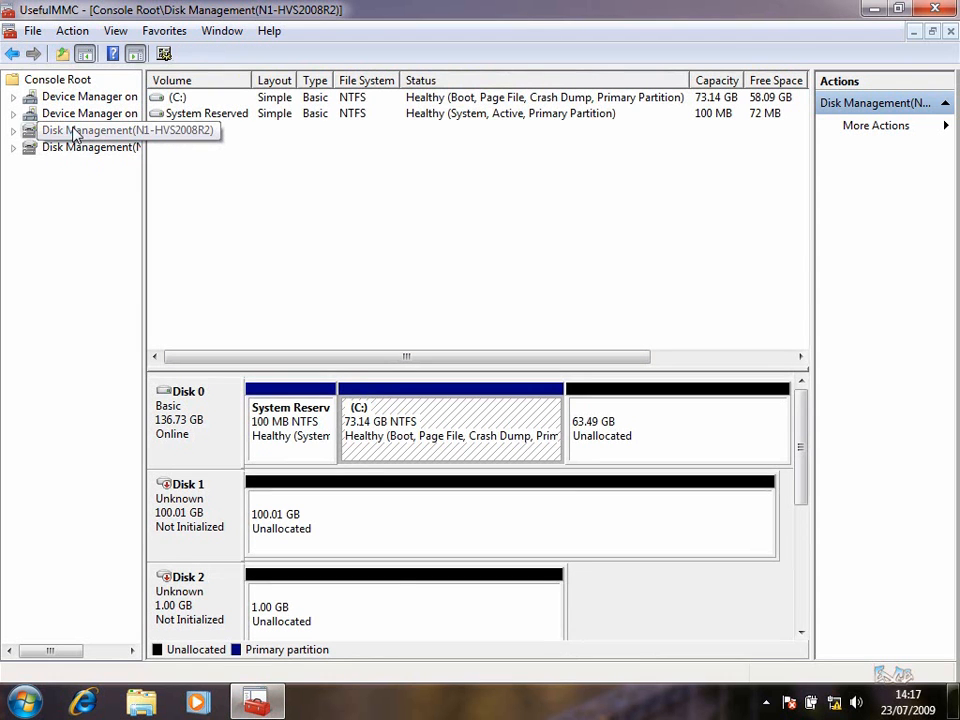
pyautogui.click(281, 594)
pyautogui.moveTo(808, 470)
pyautogui.mouseDown()
pyautogui.moveTo(808, 507)
pyautogui.moveTo(804, 465)
pyautogui.mouseUp()
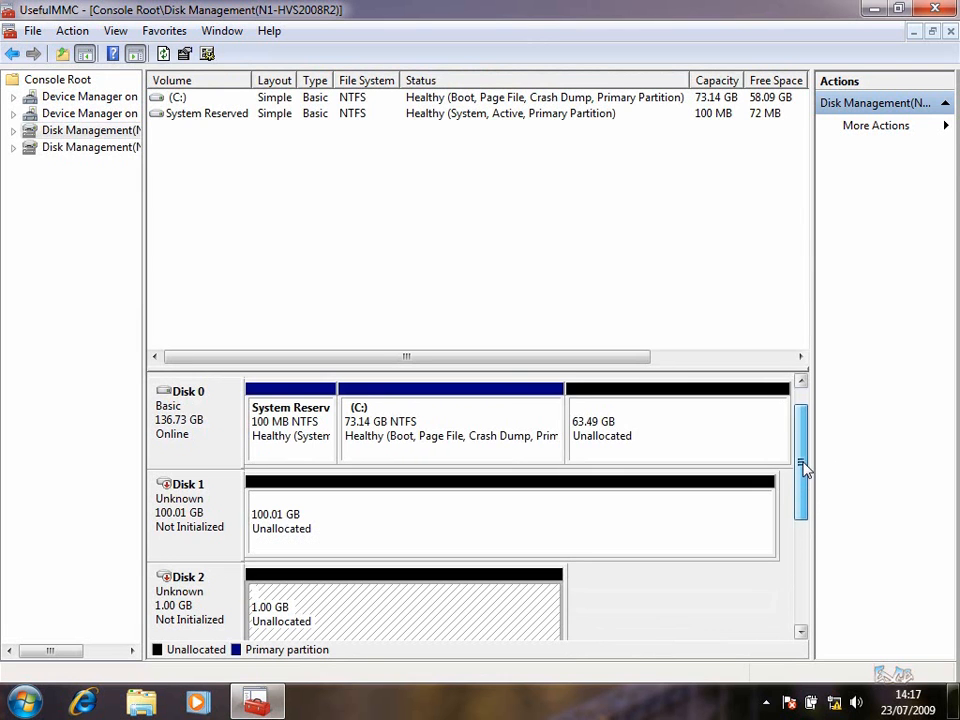
pyautogui.rightClick(201, 606)
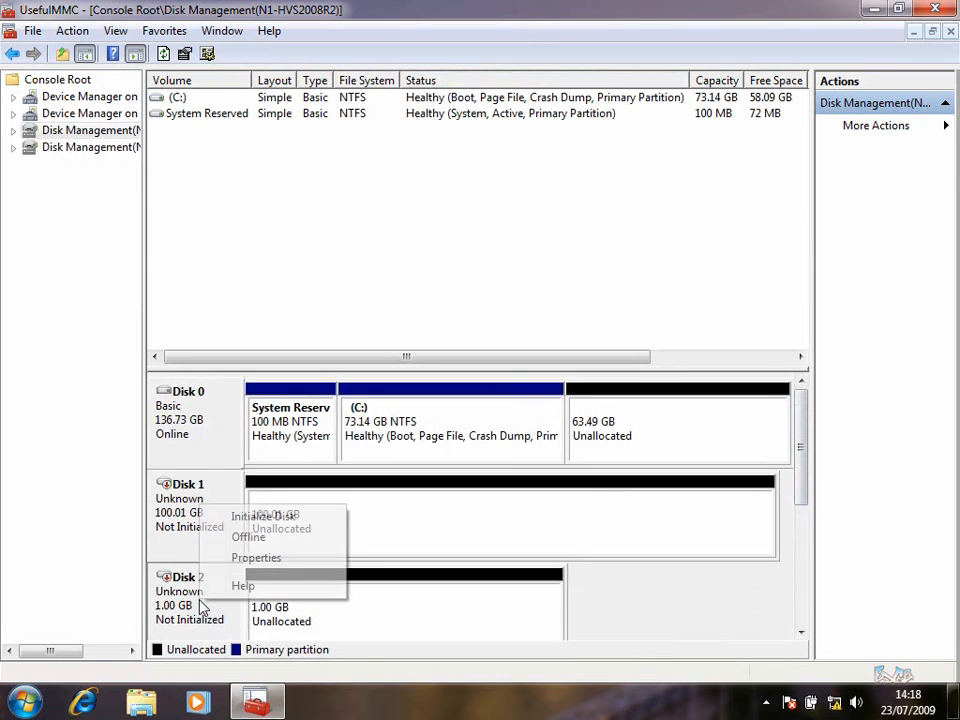
pyautogui.click(263, 517)
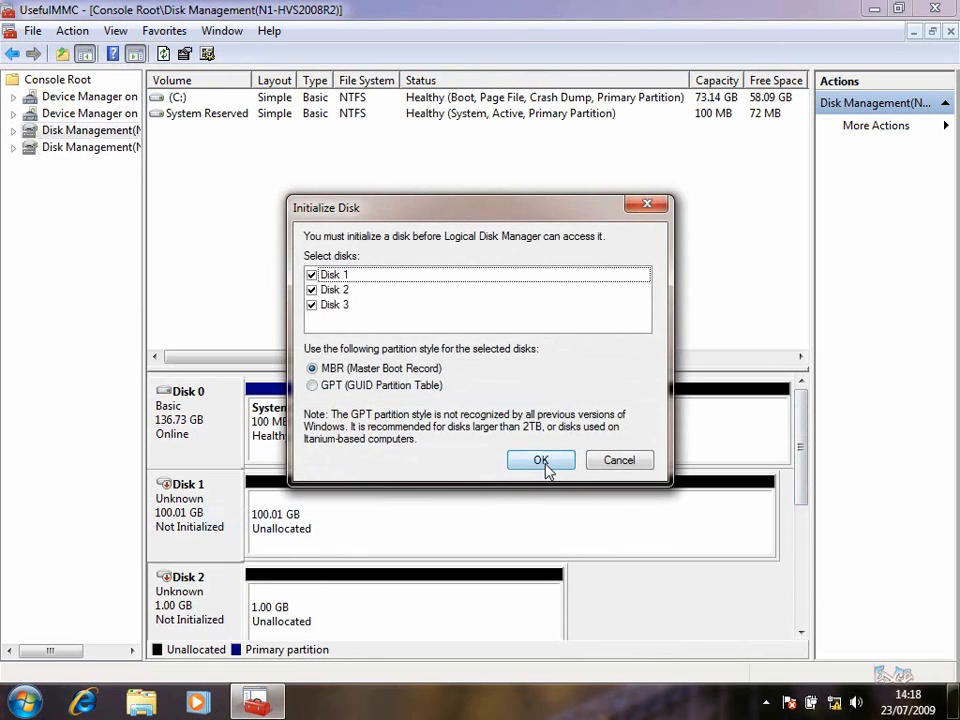
pyautogui.click(545, 466)
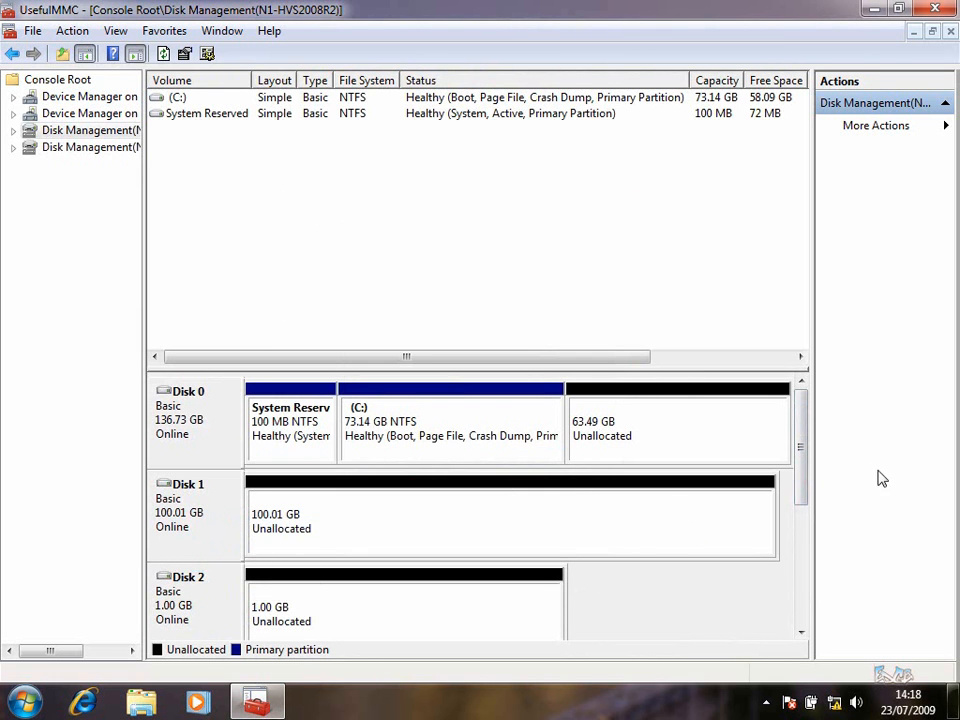
pyautogui.moveTo(806, 441); pyautogui.dragTo(804, 480)
# Create a full-size 1025 MB volume Q: labelled Witness on Disk 2, then take Disk 2 offline
pyautogui.rightClick(324, 491)
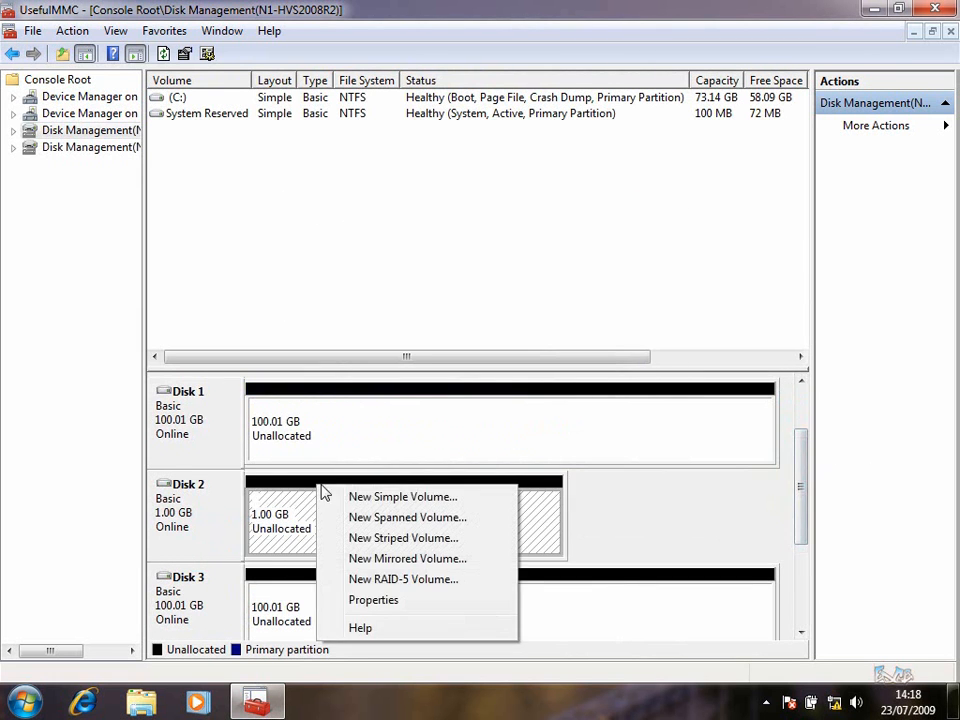
pyautogui.click(372, 497)
pyautogui.click(502, 438)
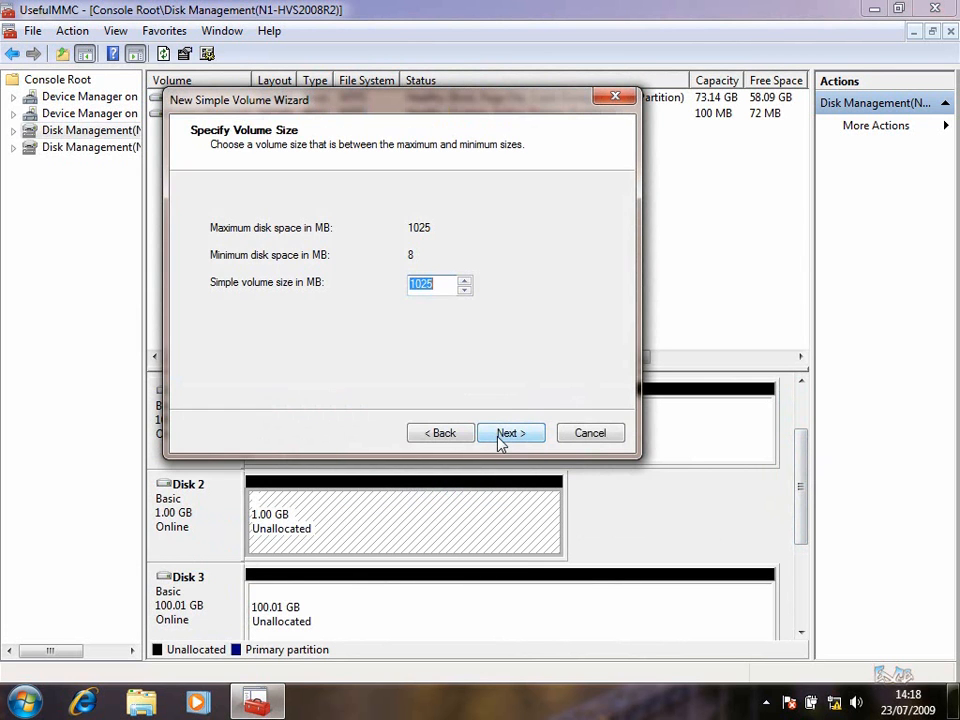
pyautogui.click(511, 435)
pyautogui.click(480, 230)
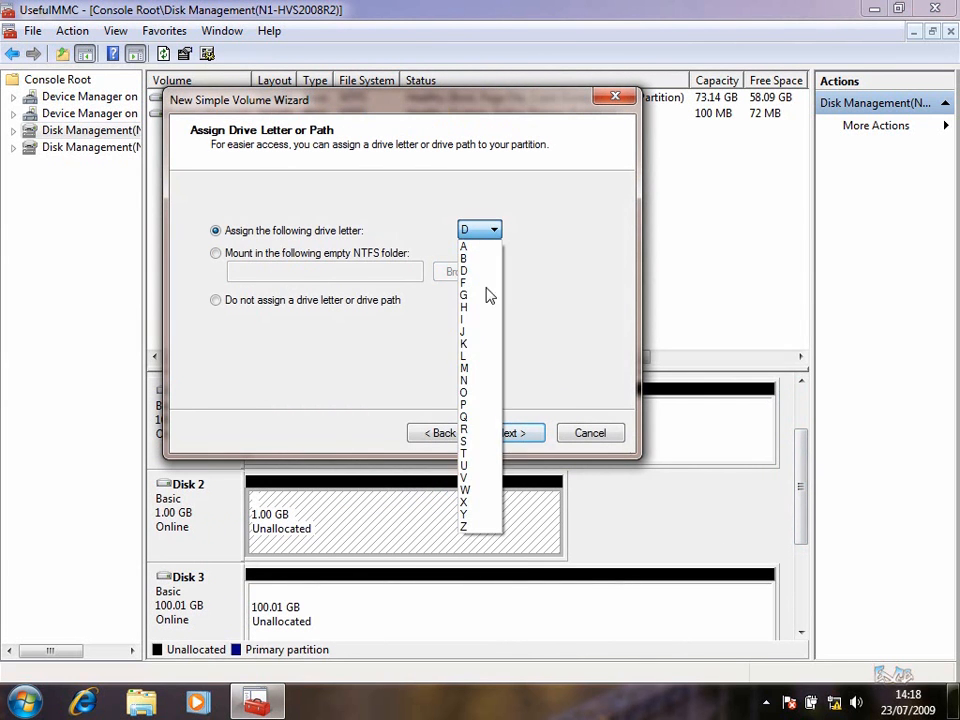
pyautogui.click(488, 418)
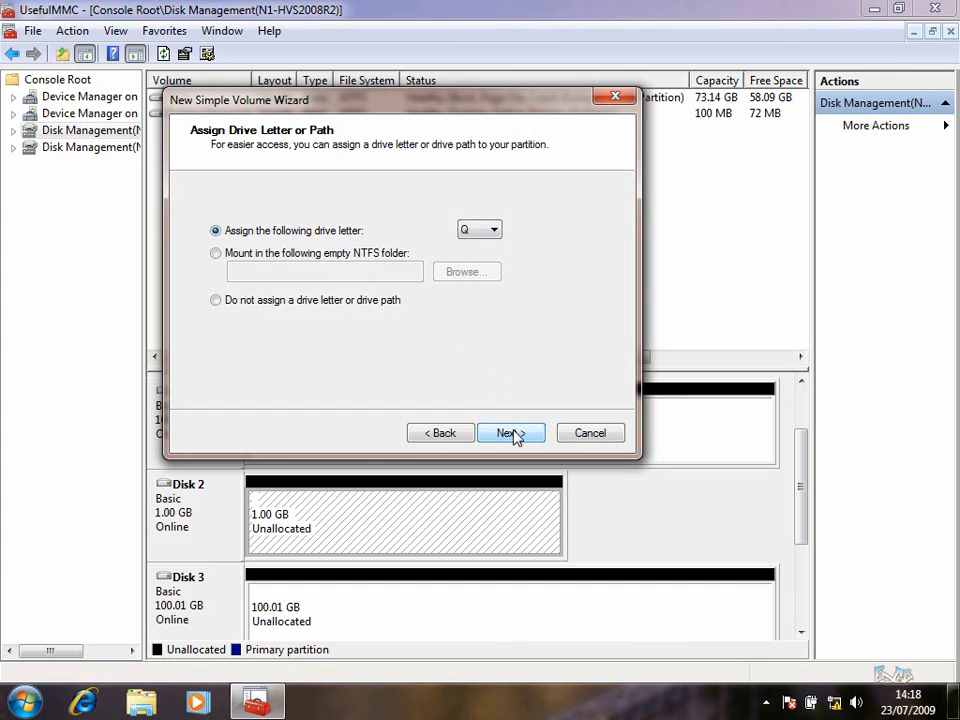
pyautogui.click(512, 434)
pyautogui.moveTo(381, 318); pyautogui.dragTo(296, 306)
pyautogui.write('Witness')
pyautogui.click(526, 435)
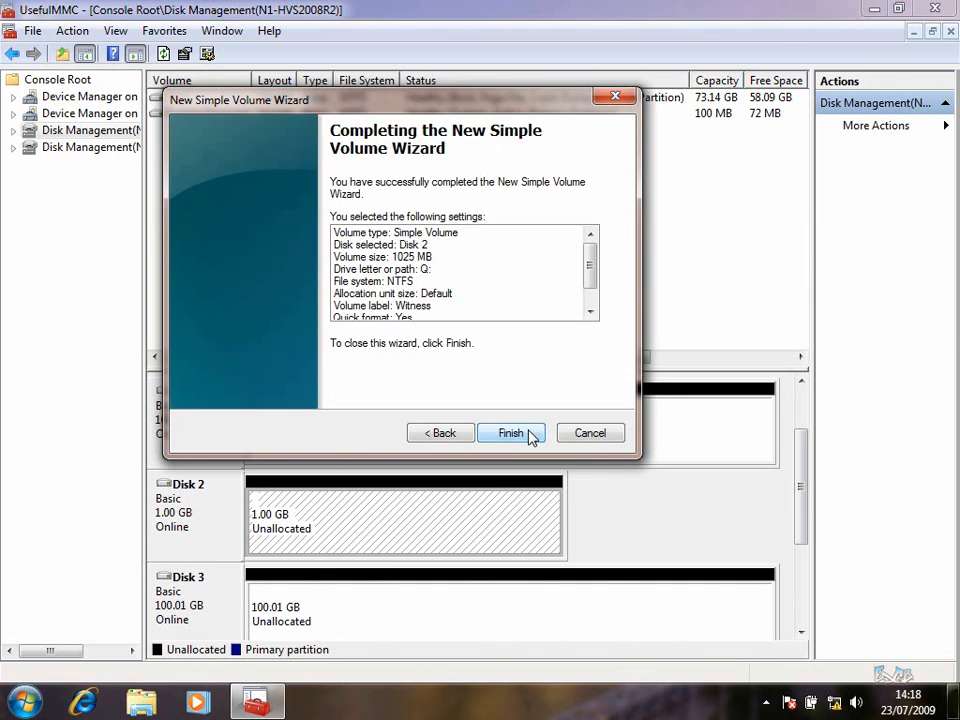
pyautogui.click(532, 438)
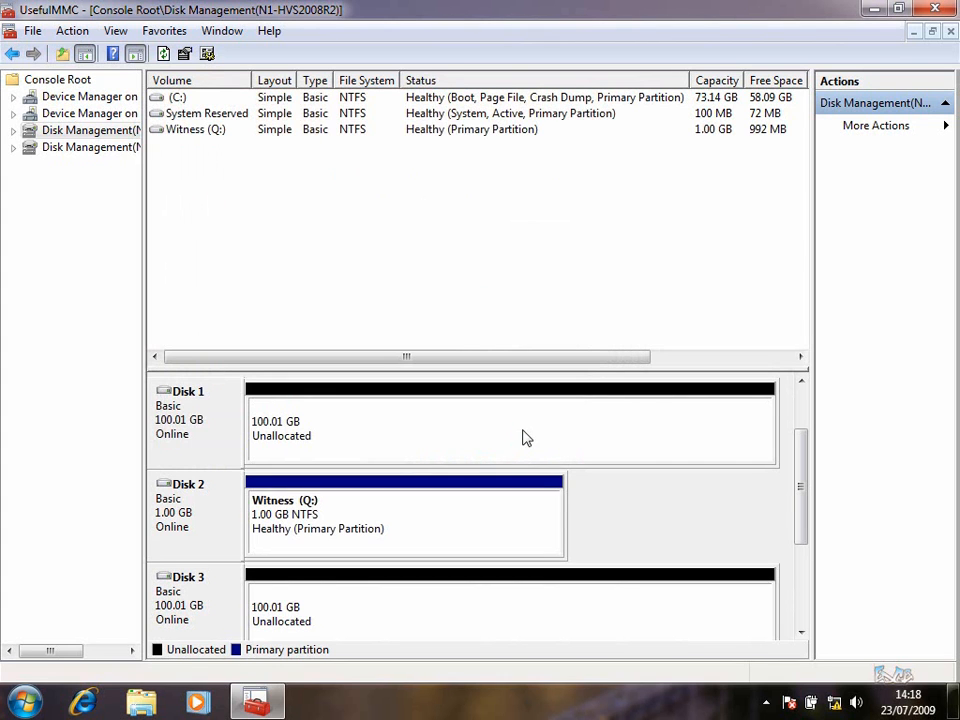
pyautogui.rightClick(191, 508)
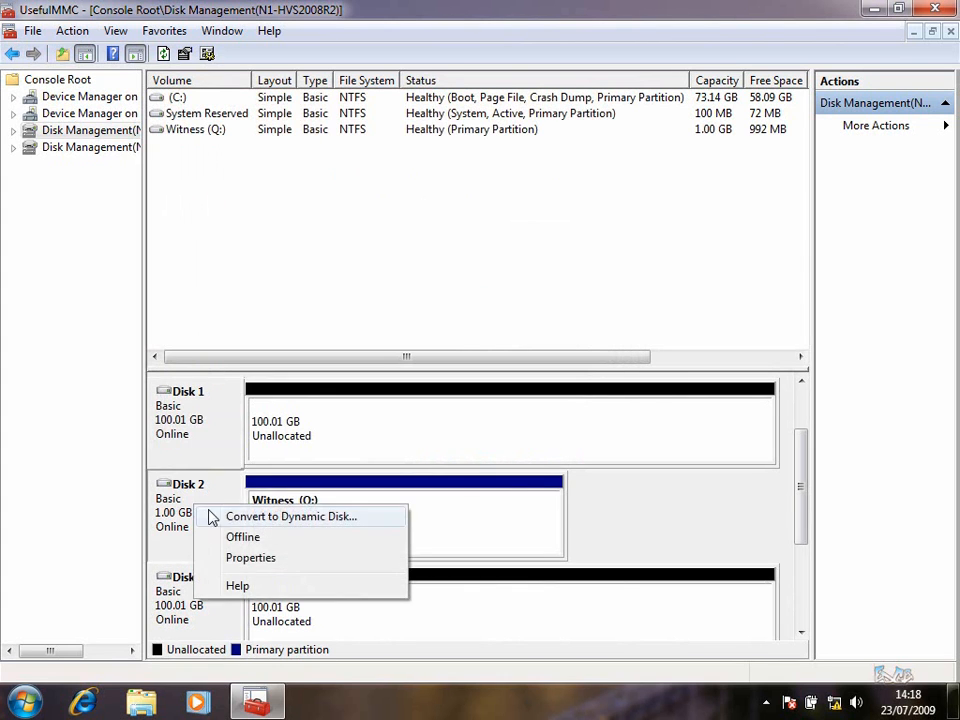
pyautogui.click(243, 538)
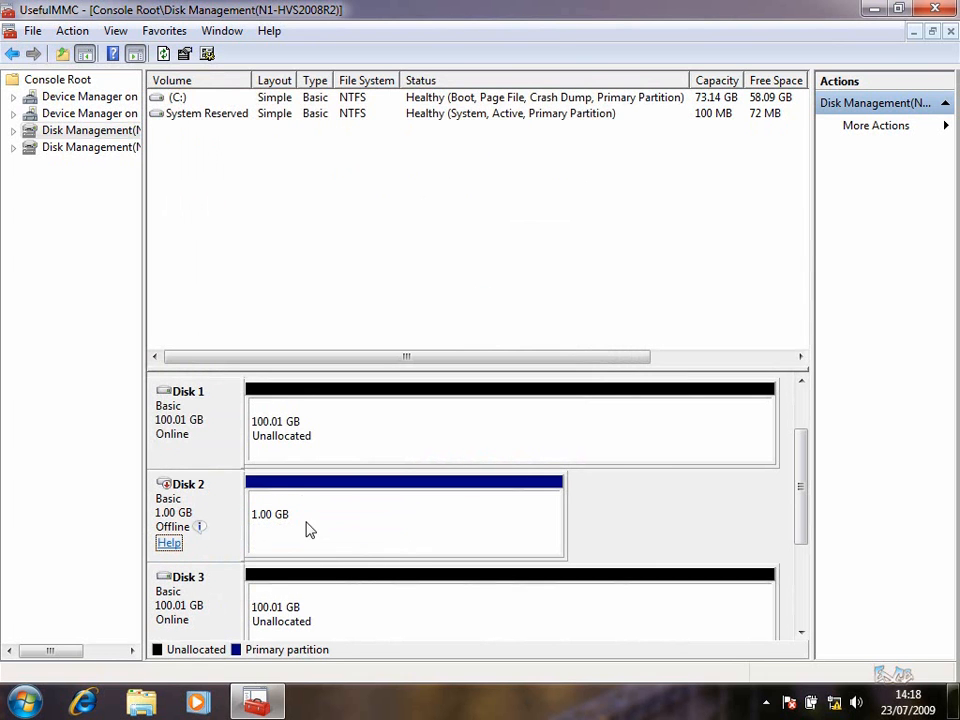
# Create a full-size volume labelled CSV1 on Disk 1 with no drive letter
pyautogui.click(275, 437)
pyautogui.rightClick(277, 436)
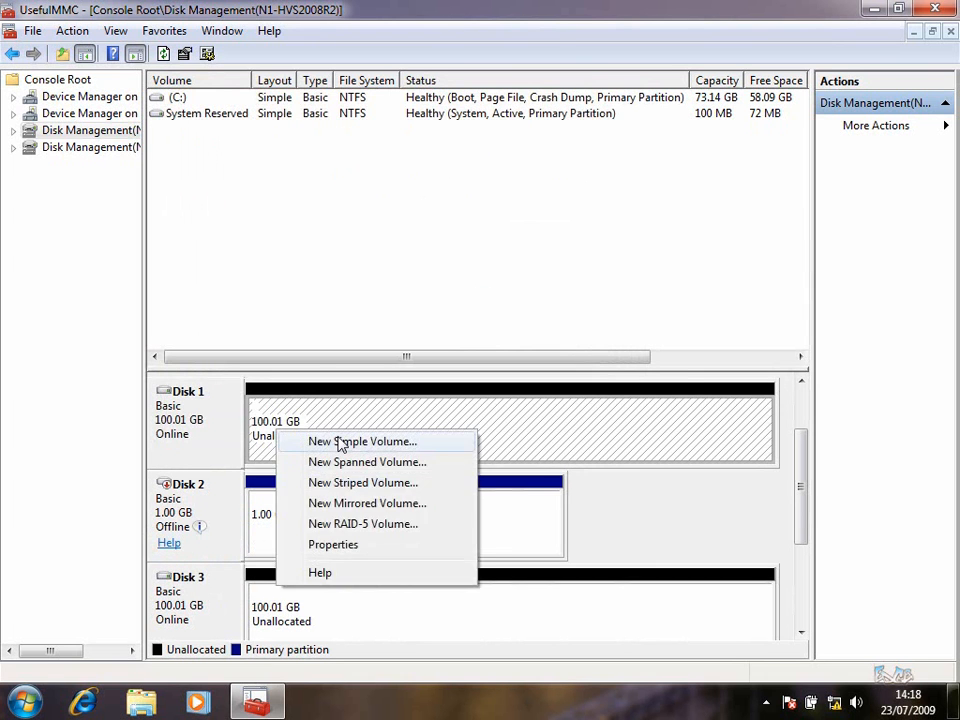
pyautogui.click(340, 439)
pyautogui.click(508, 434)
pyautogui.click(519, 442)
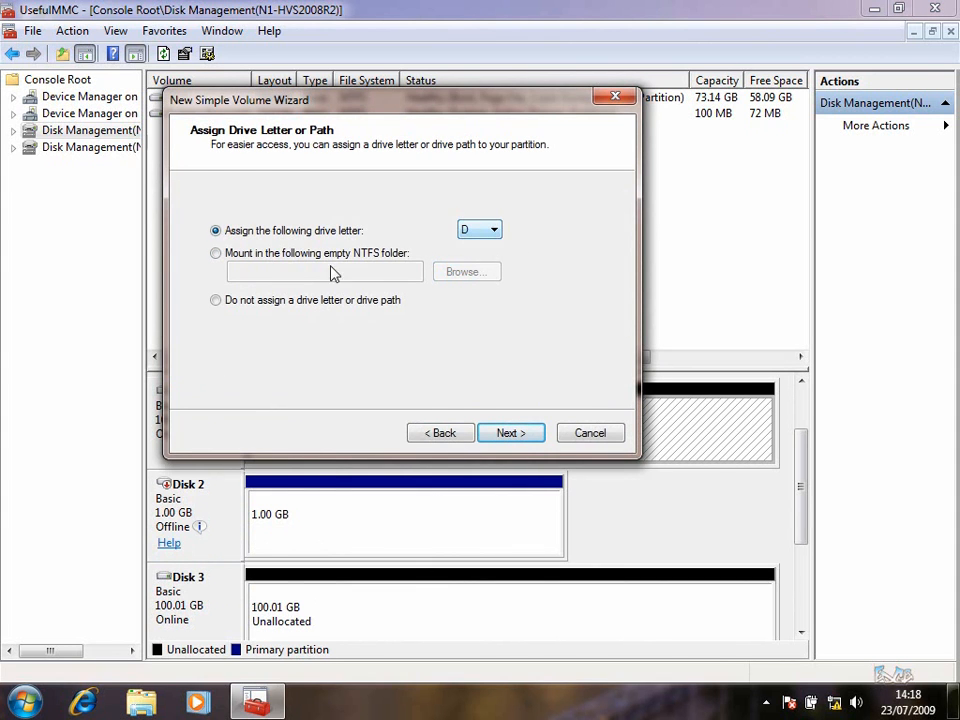
pyautogui.click(270, 302)
pyautogui.click(535, 436)
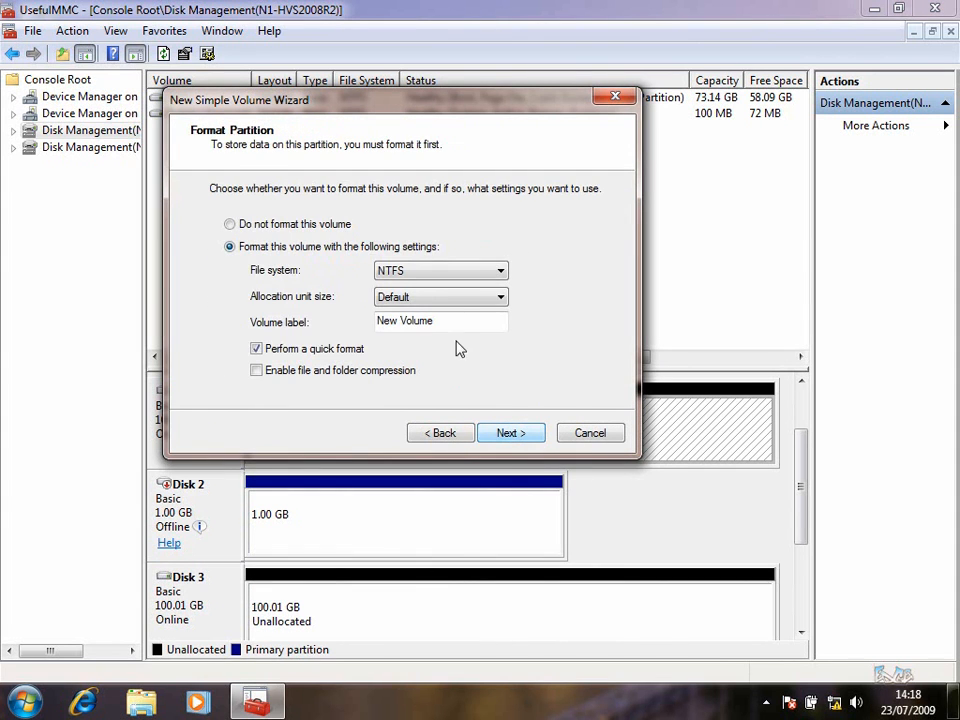
pyautogui.write('CSV1')
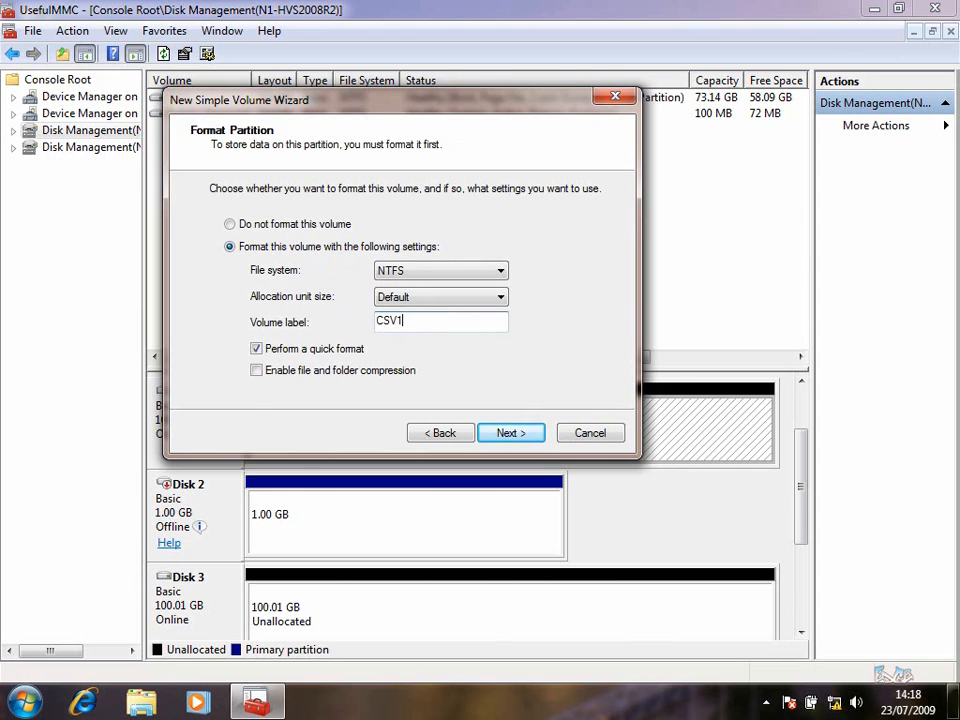
pyautogui.click(510, 436)
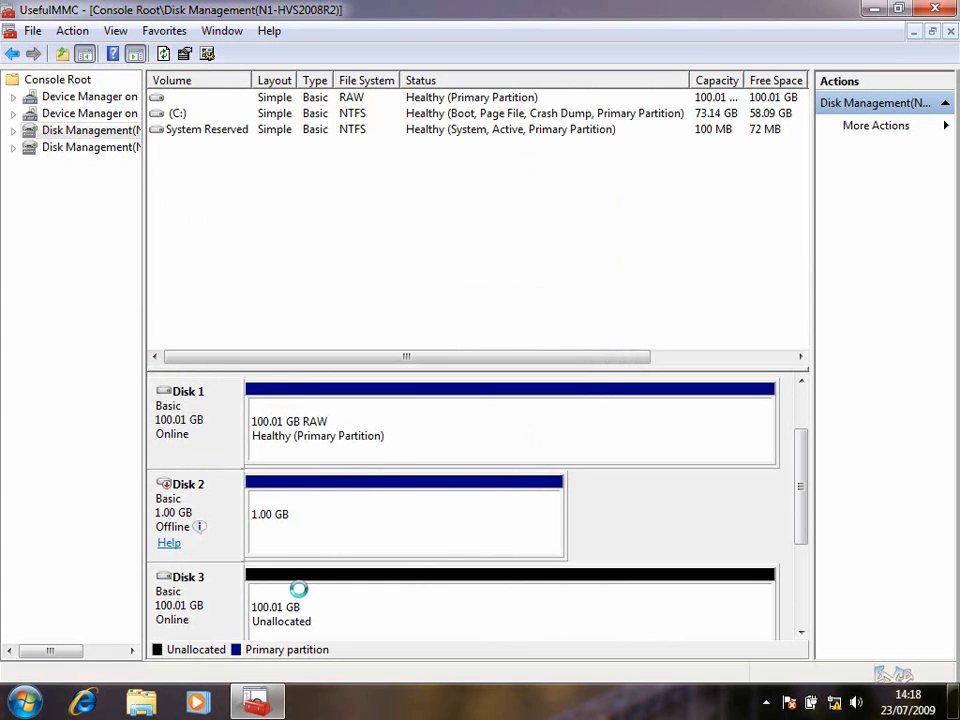
# Create a full-size 102412 MB volume labelled CSV2 on Disk 3 with no drive letter
pyautogui.rightClick(300, 596)
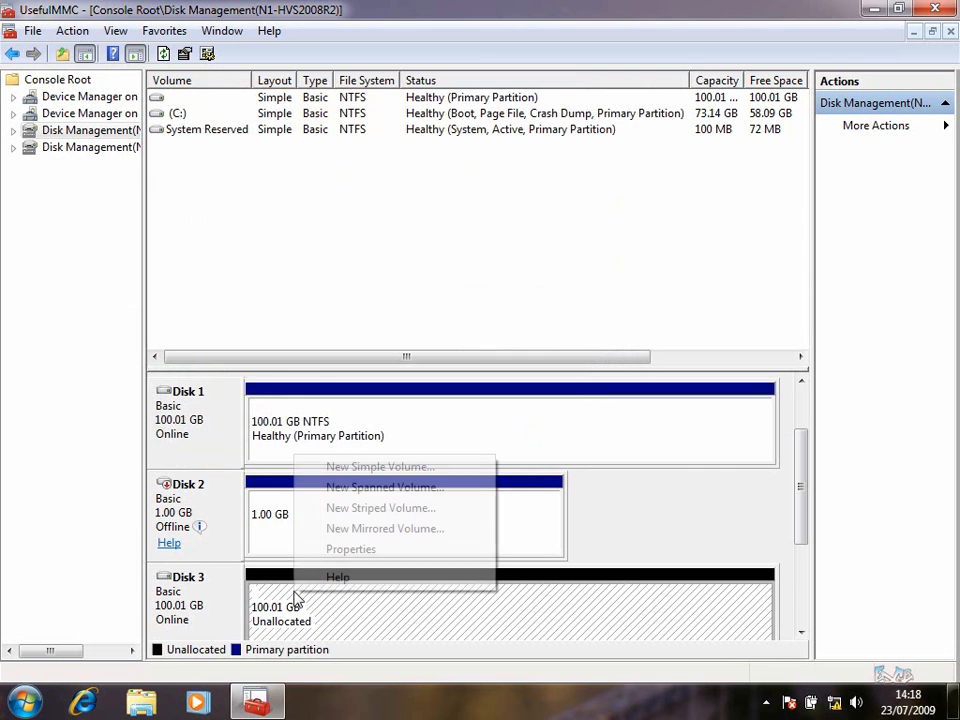
pyautogui.click(386, 470)
pyautogui.click(508, 432)
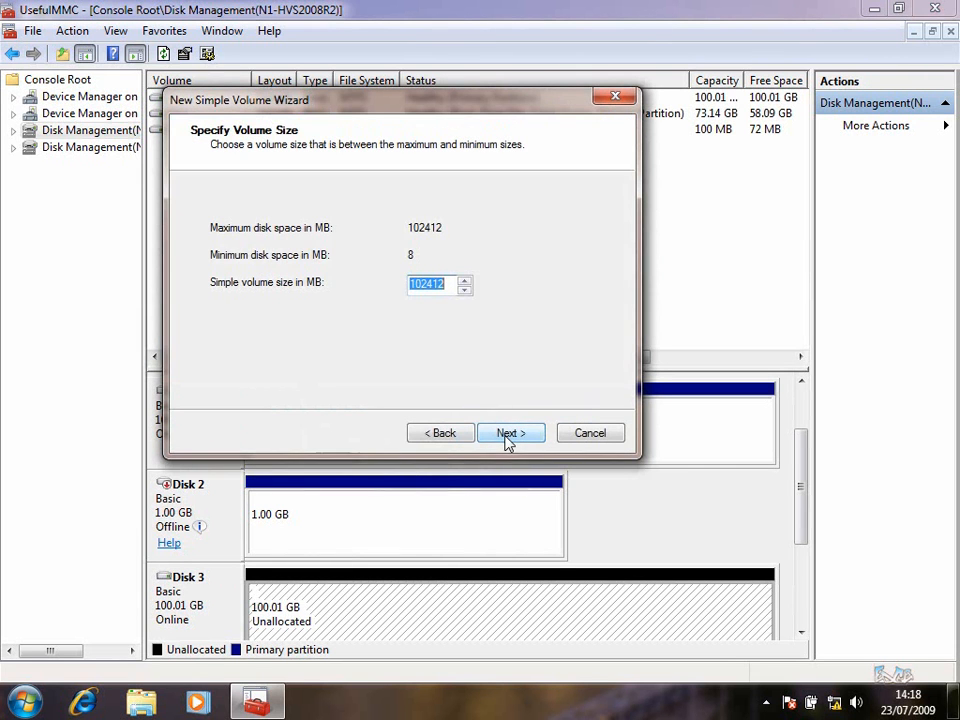
pyautogui.click(512, 432)
pyautogui.click(262, 300)
pyautogui.click(522, 433)
pyautogui.moveTo(376, 321); pyautogui.dragTo(440, 321)
pyautogui.write('CSV2')
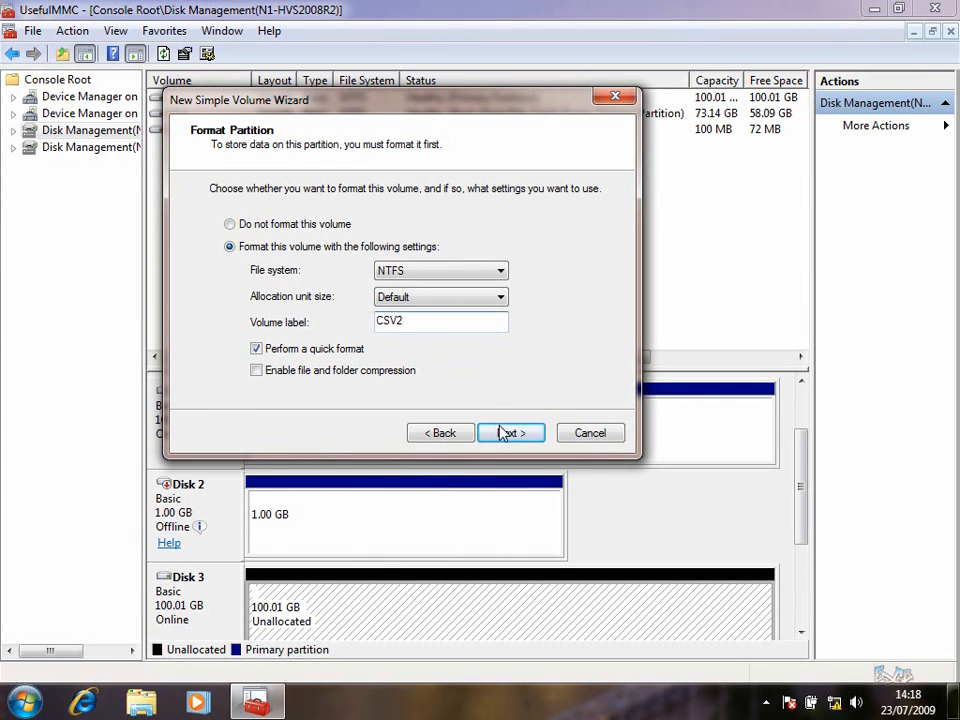
pyautogui.click(510, 432)
pyautogui.click(506, 432)
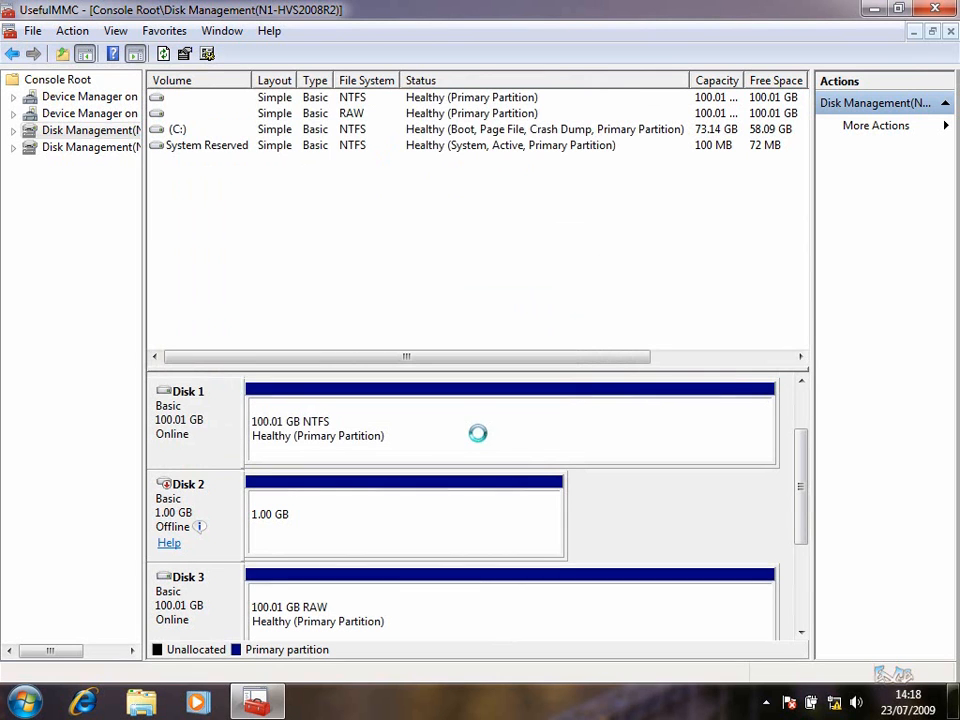
# Take Disk 1 and Disk 3 offline on N1-HVS2008R2
pyautogui.rightClick(223, 430)
pyautogui.click(262, 455)
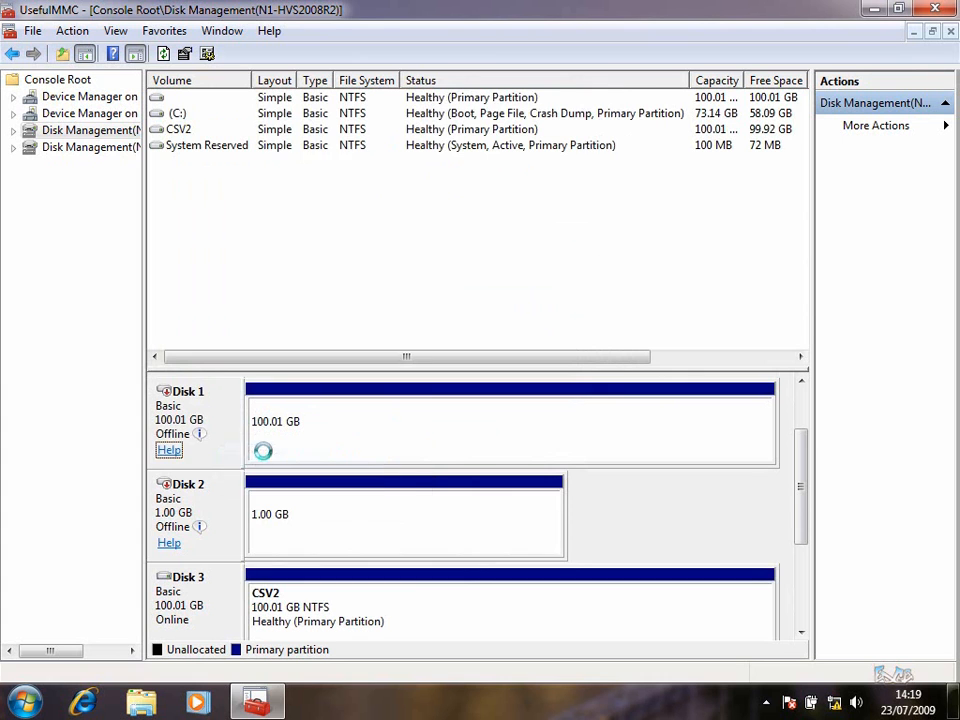
pyautogui.rightClick(208, 597)
pyautogui.click(270, 537)
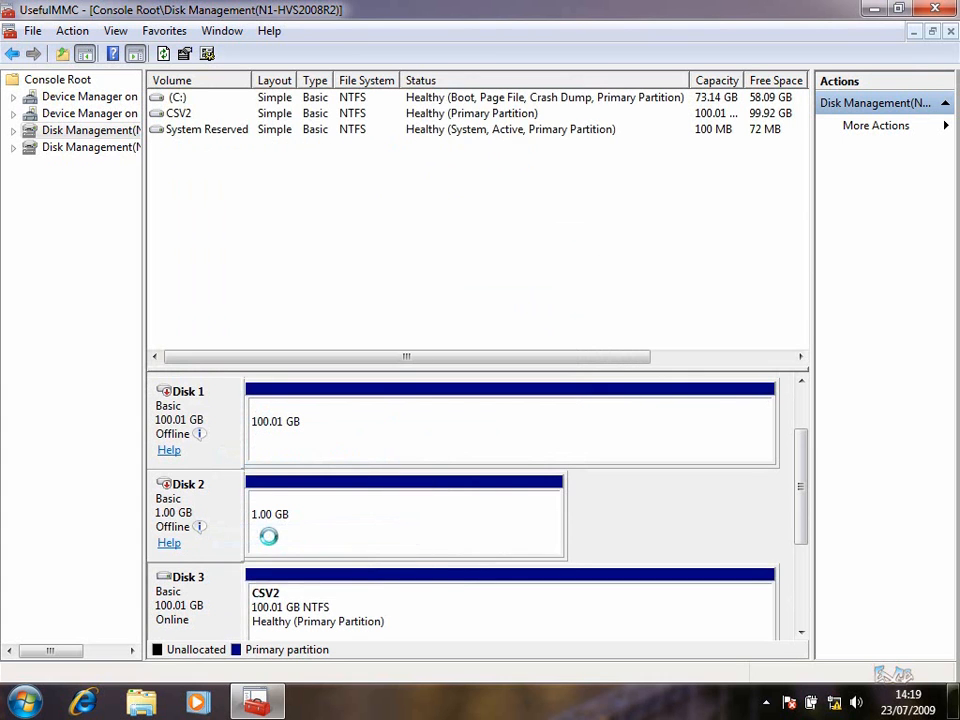
# Take Disks 1, 2 and 3 offline on N2-HVS2008R2, then close UsefulMMC
pyautogui.click(100, 149)
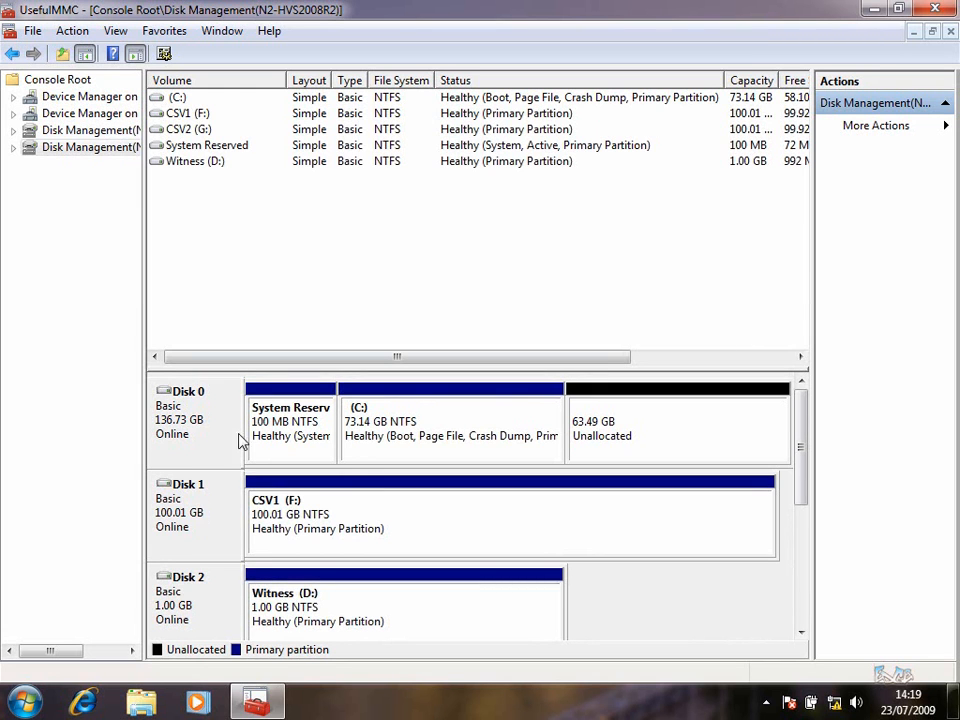
pyautogui.rightClick(209, 512)
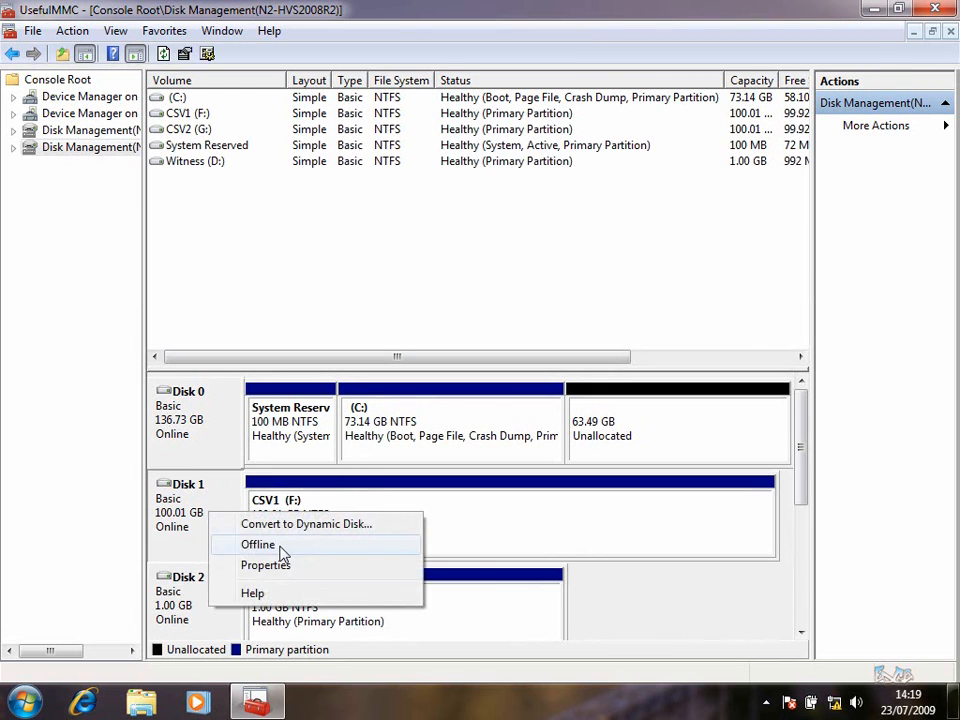
pyautogui.click(258, 544)
pyautogui.rightClick(208, 606)
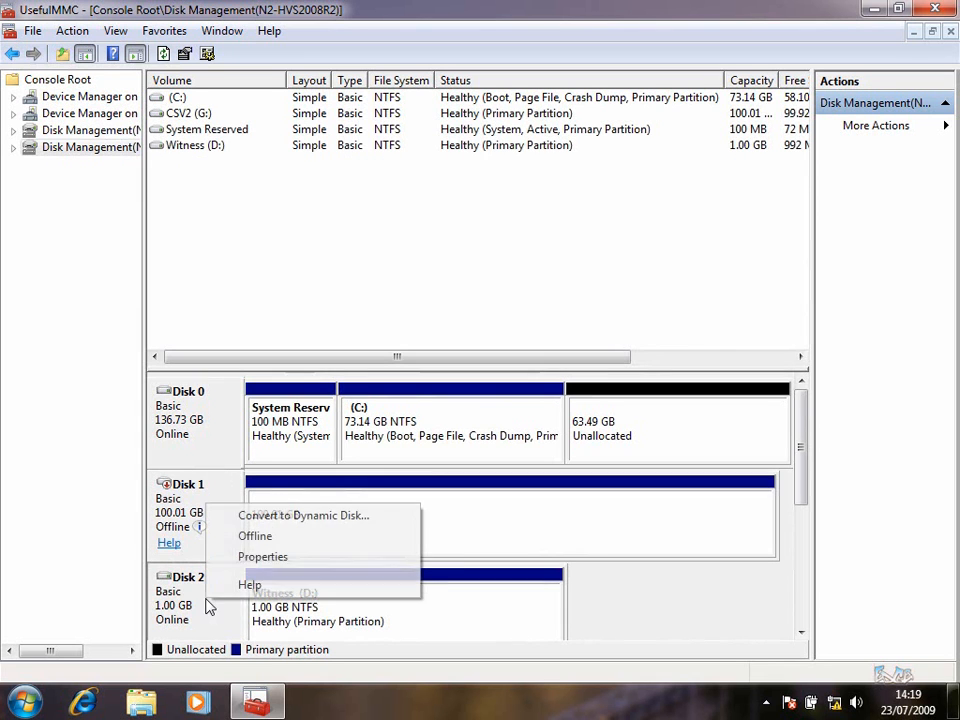
pyautogui.click(274, 545)
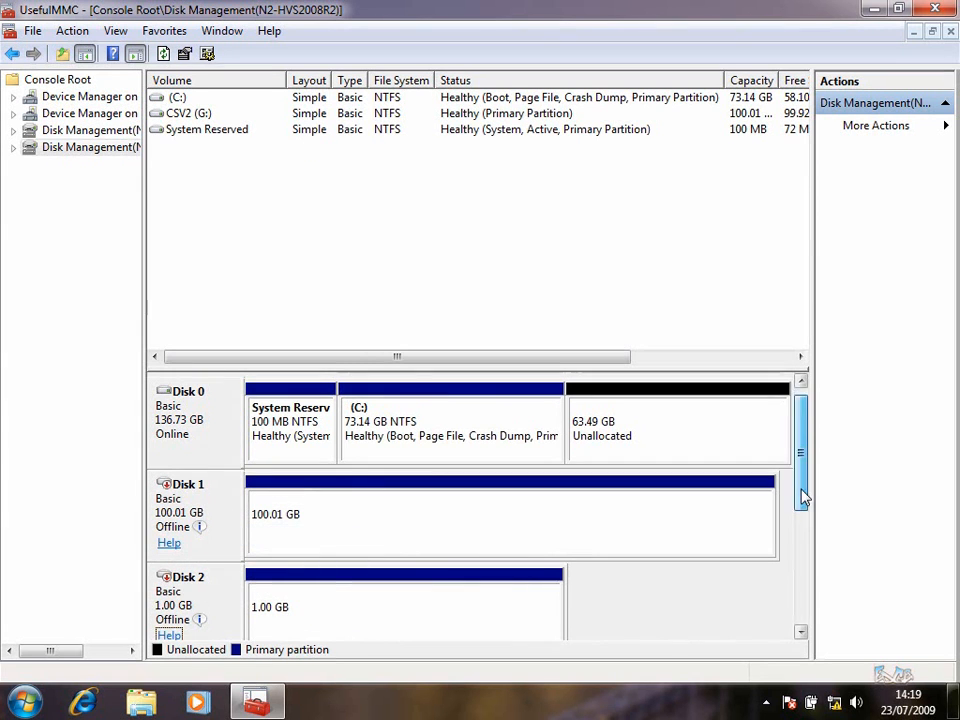
pyautogui.scroll(-2, 804, 497)
pyautogui.rightClick(160, 497)
pyautogui.click(219, 530)
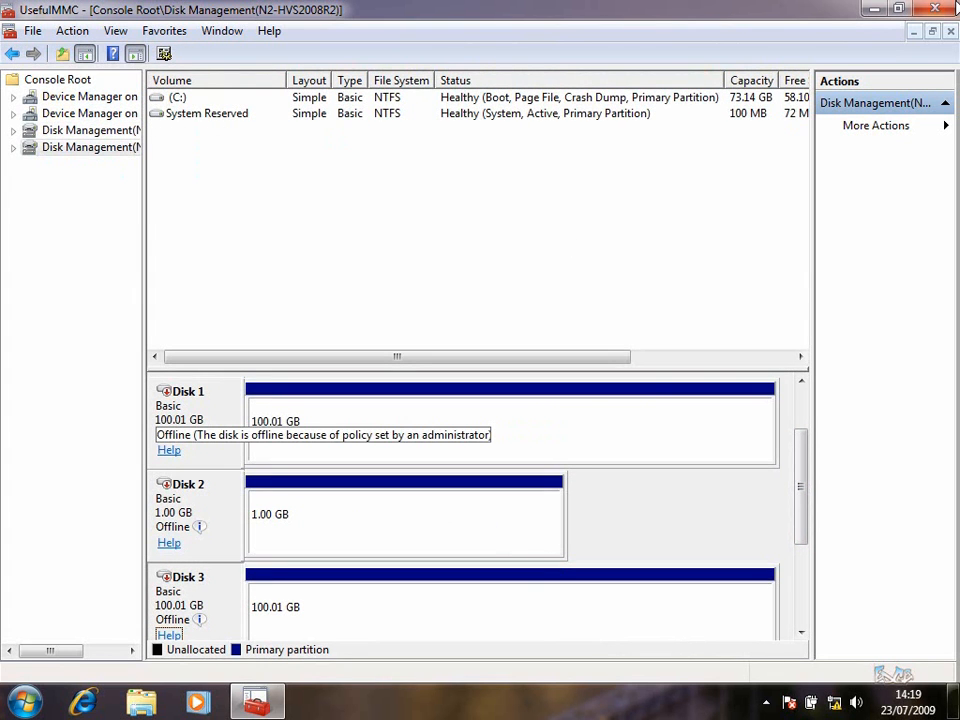
pyautogui.click(935, 9)
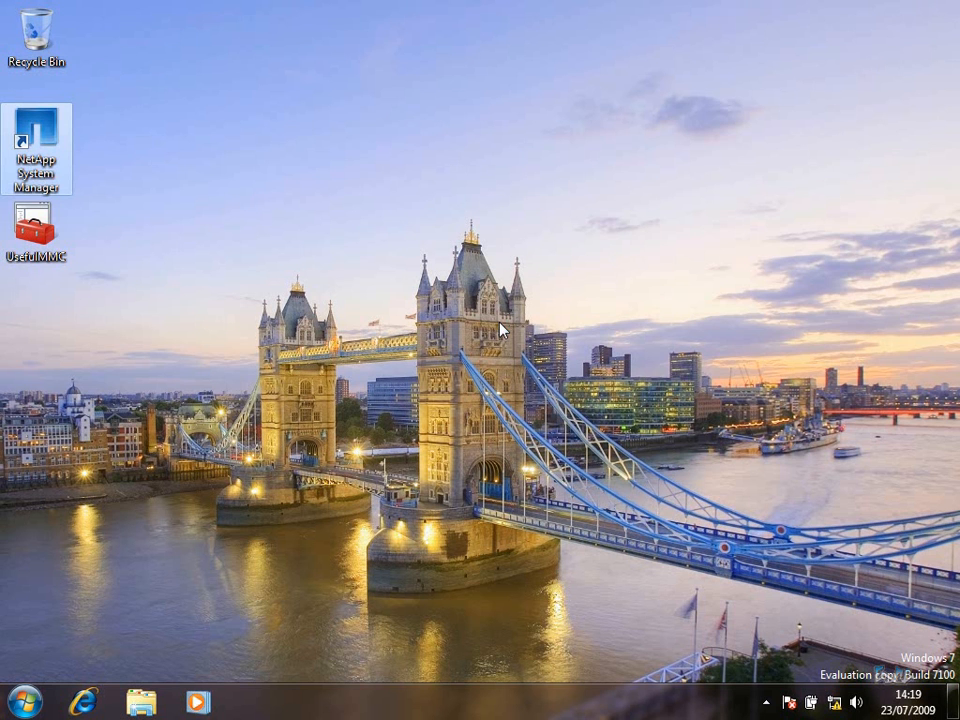
# Launch Hyper-V Manager with administrator rights and maximize its window
pyautogui.click(24, 702)
pyautogui.moveTo(294, 590)
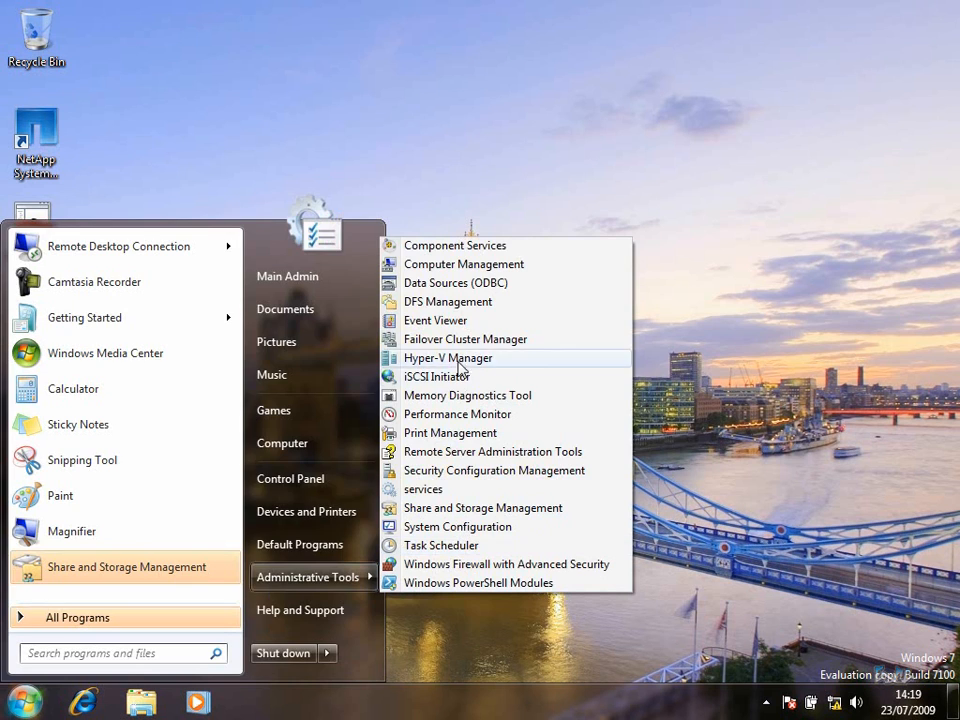
pyautogui.click(459, 365)
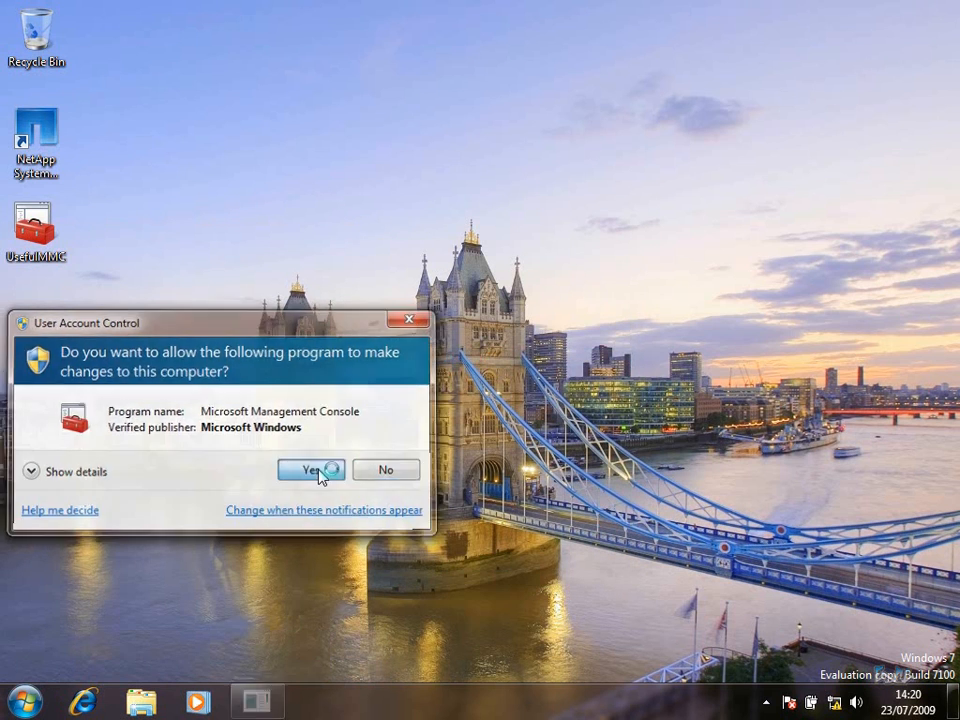
pyautogui.click(321, 471)
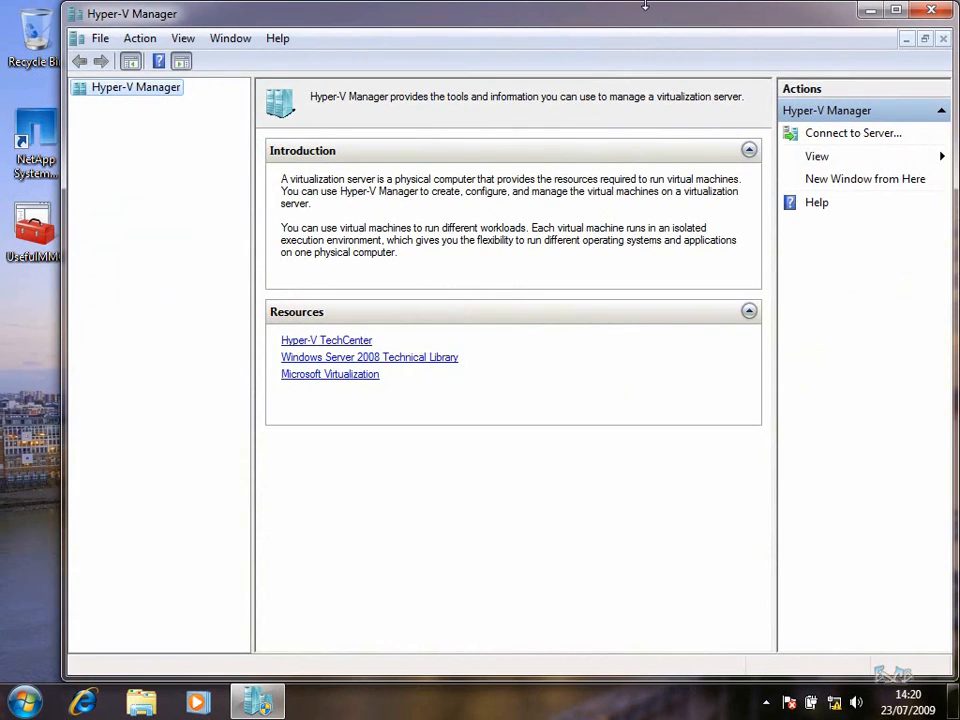
pyautogui.doubleClick(645, 30)
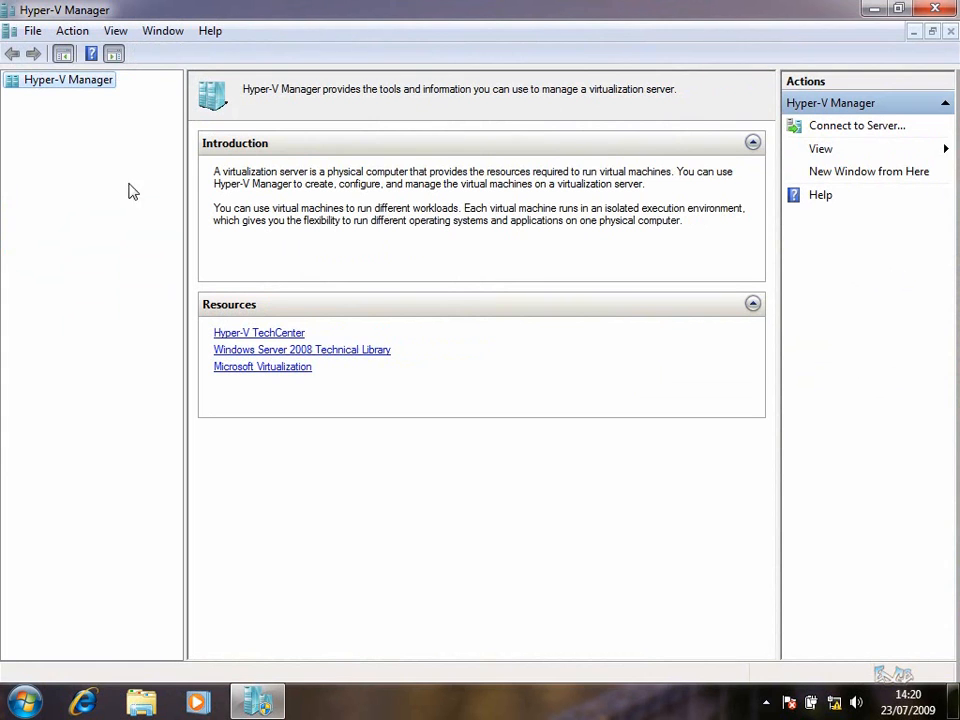
# Connect Hyper-V Manager to the server N1-HVS2008R2
pyautogui.click(816, 132)
pyautogui.click(429, 357)
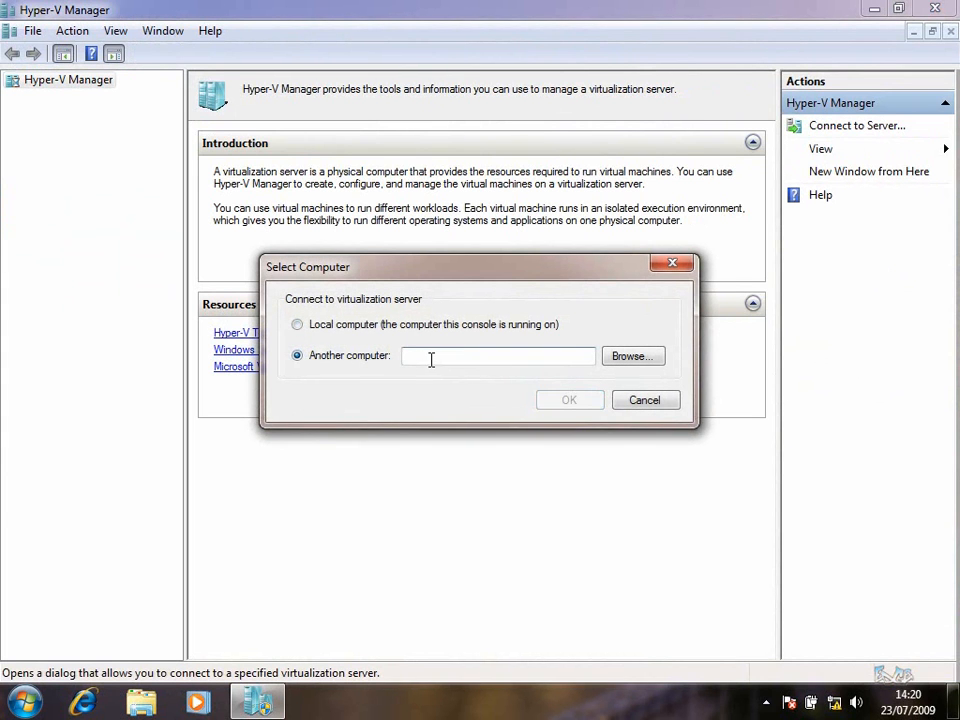
pyautogui.write('N1-HVS2008R2')
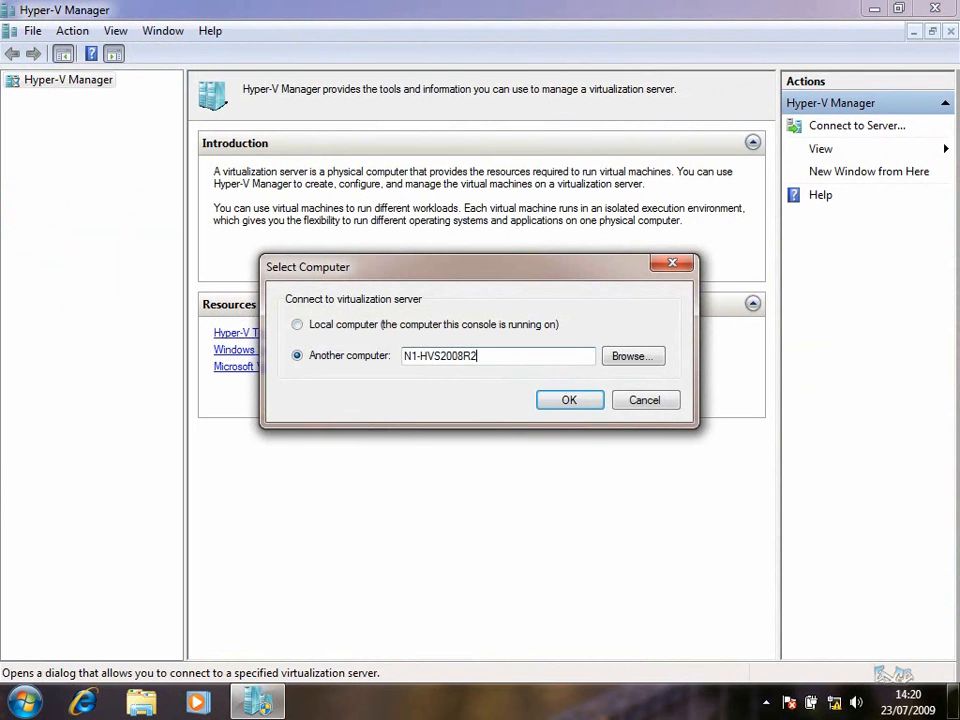
pyautogui.click(583, 403)
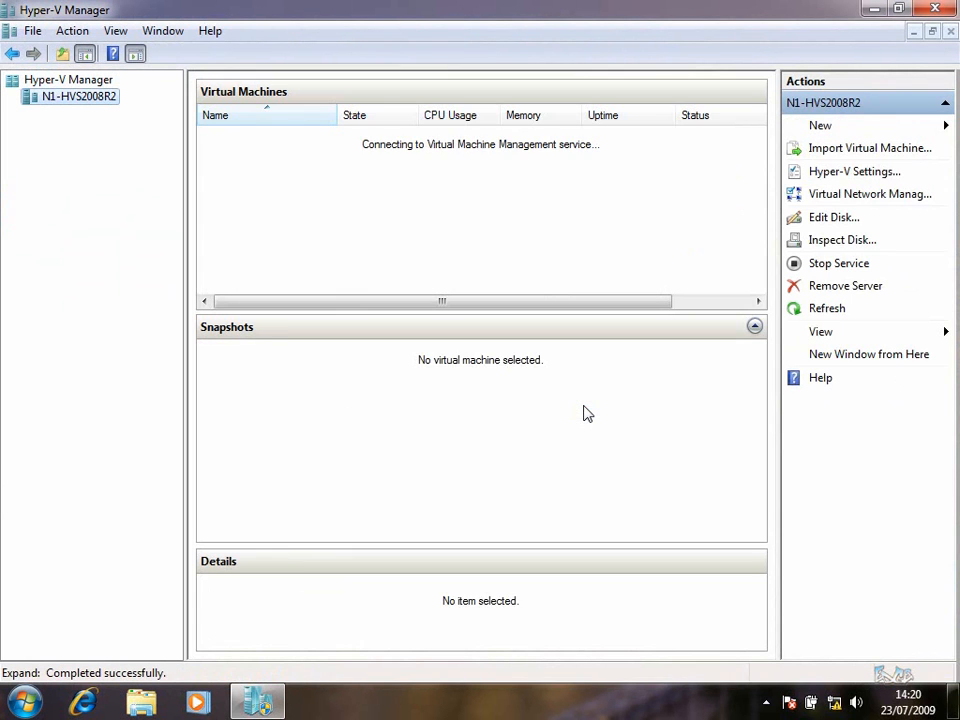
pyautogui.click(80, 80)
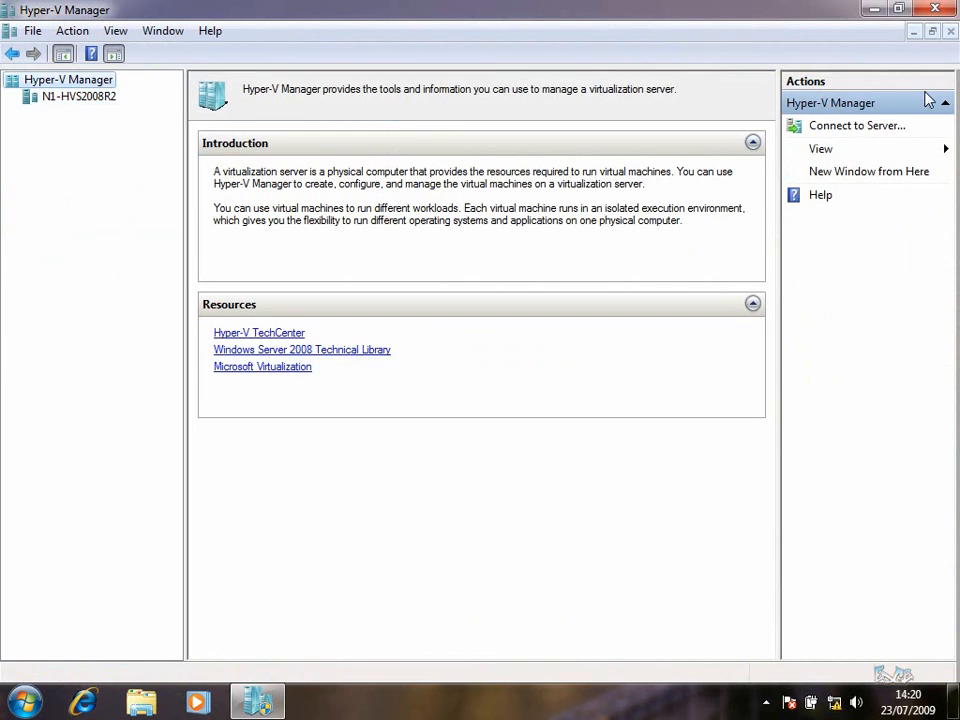
# Add N2-HVS2008R2 as another connected server, then select N1-HVS2008R2
pyautogui.click(870, 130)
pyautogui.click(436, 355)
pyautogui.write('N2-')
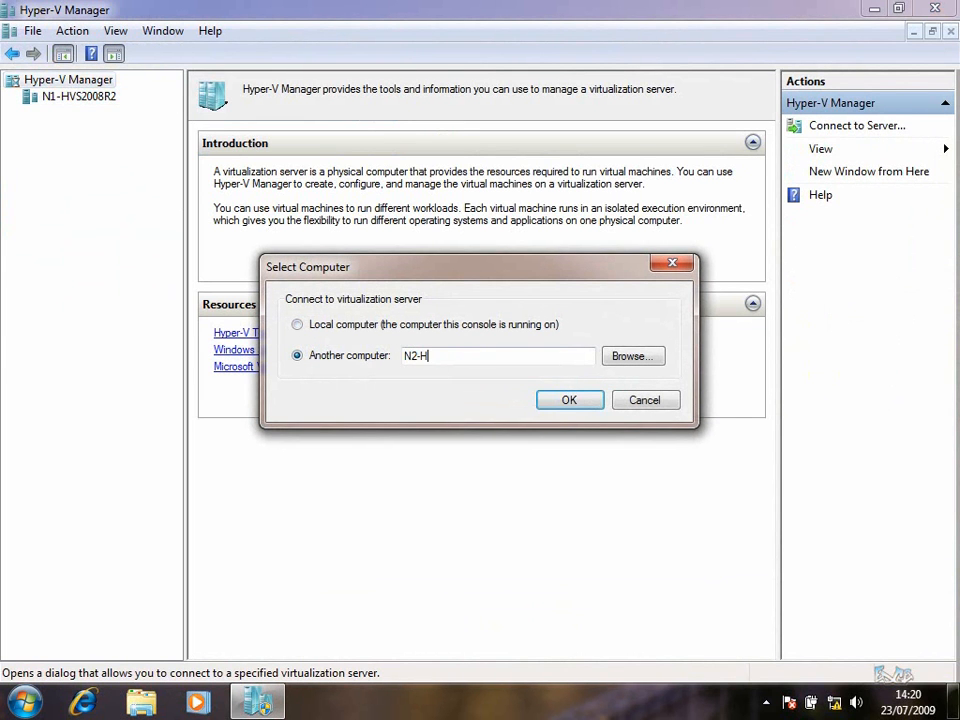
pyautogui.write('HVS2008R2')
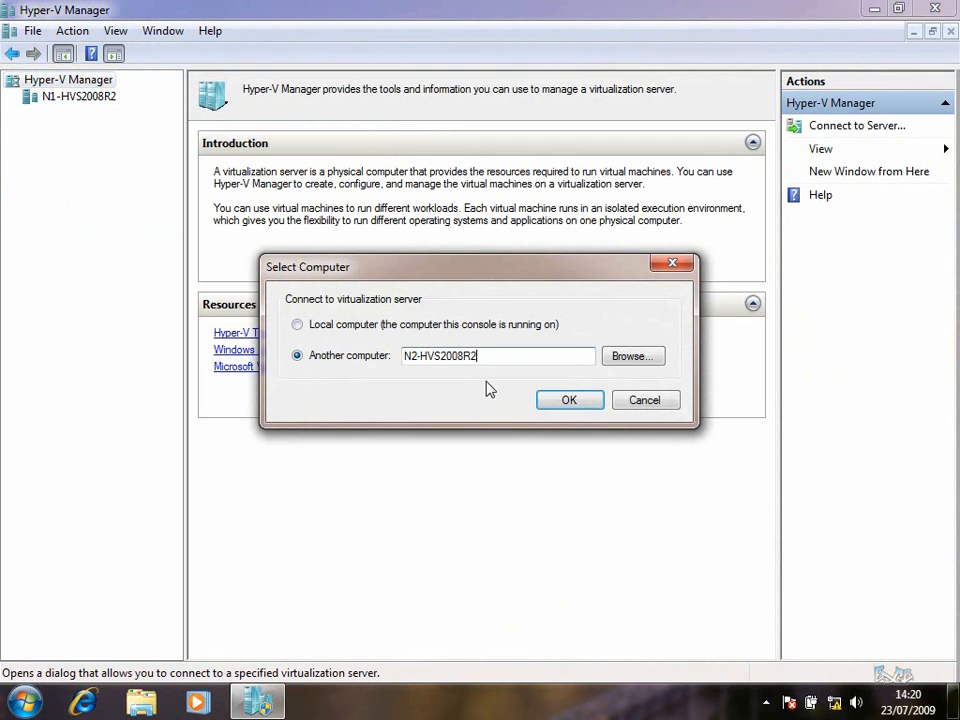
pyautogui.click(570, 402)
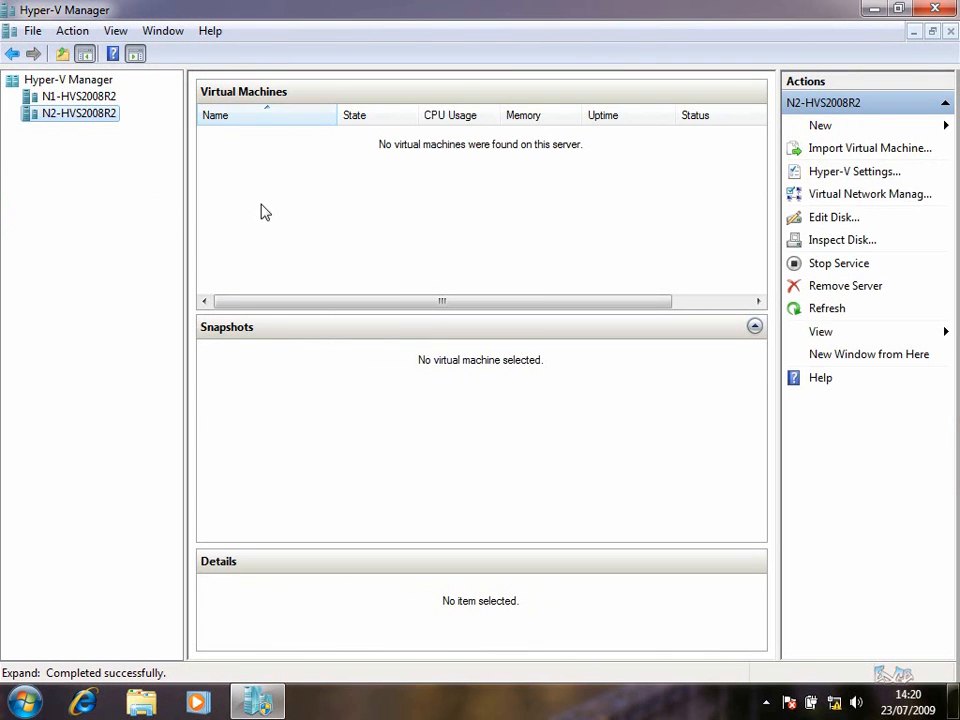
pyautogui.click(100, 97)
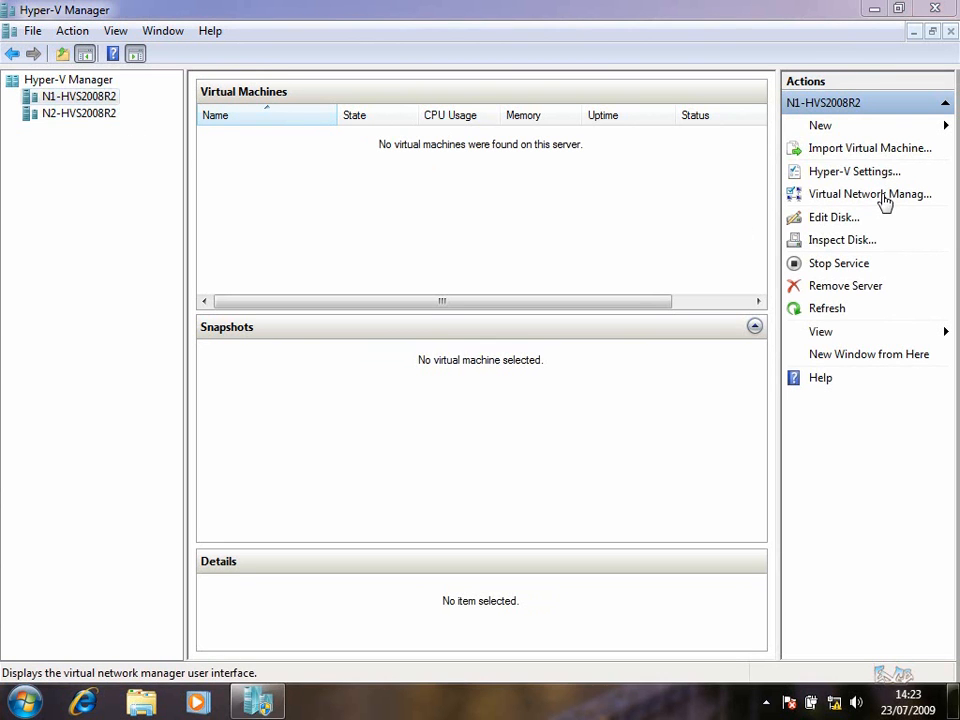
# Create and apply an external virtual network named MCLAN on N1-HVS2008R2
pyautogui.click(884, 203)
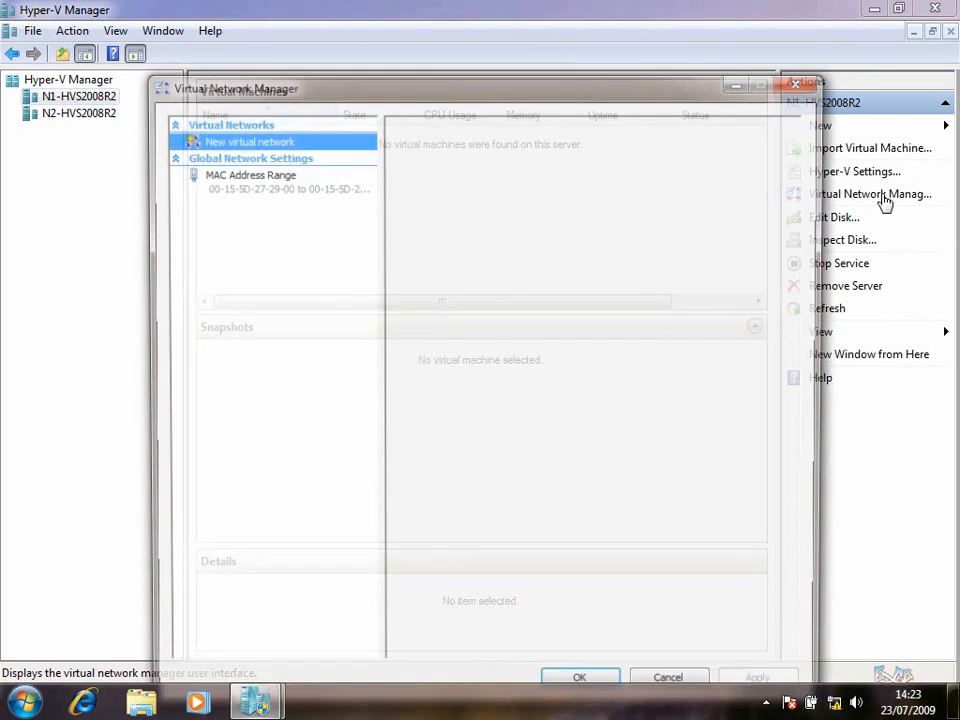
pyautogui.moveTo(540, 88); pyautogui.dragTo(528, 68)
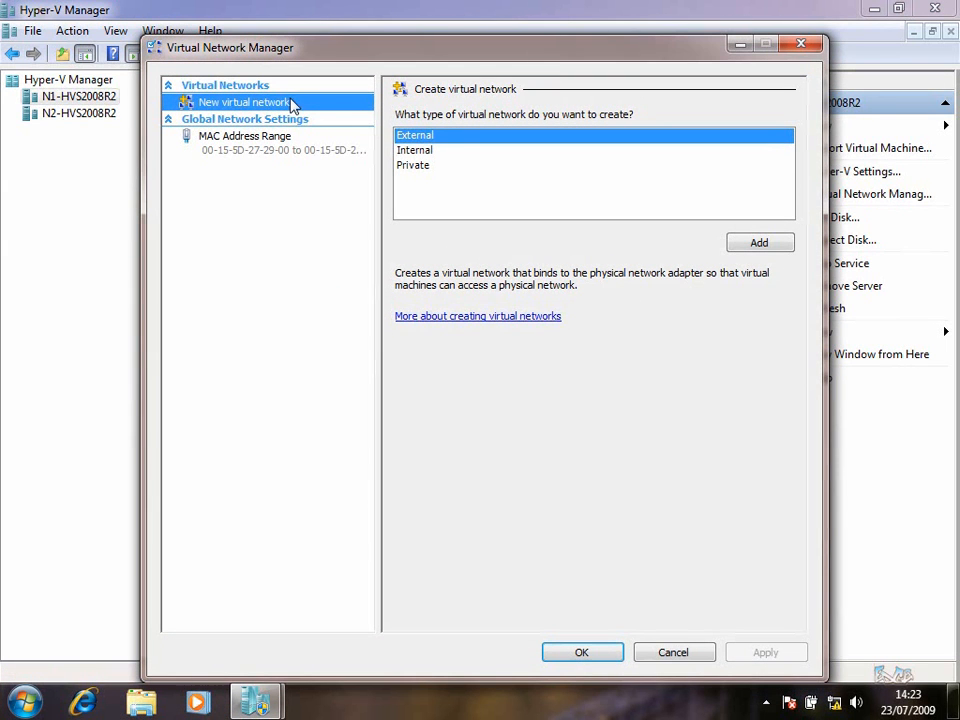
pyautogui.click(781, 249)
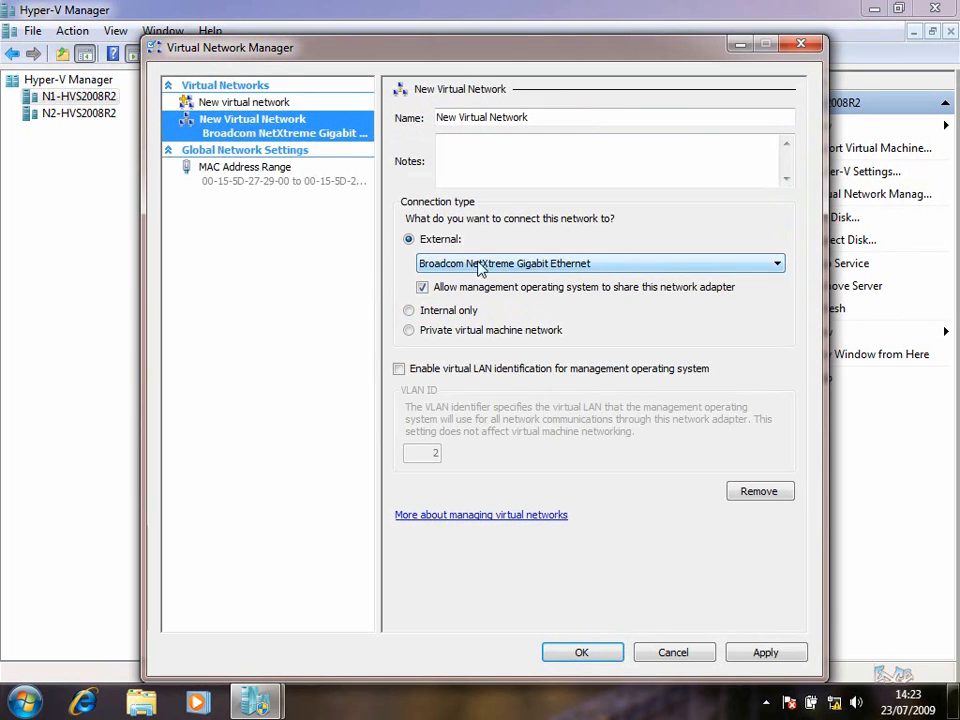
pyautogui.press('Tab')
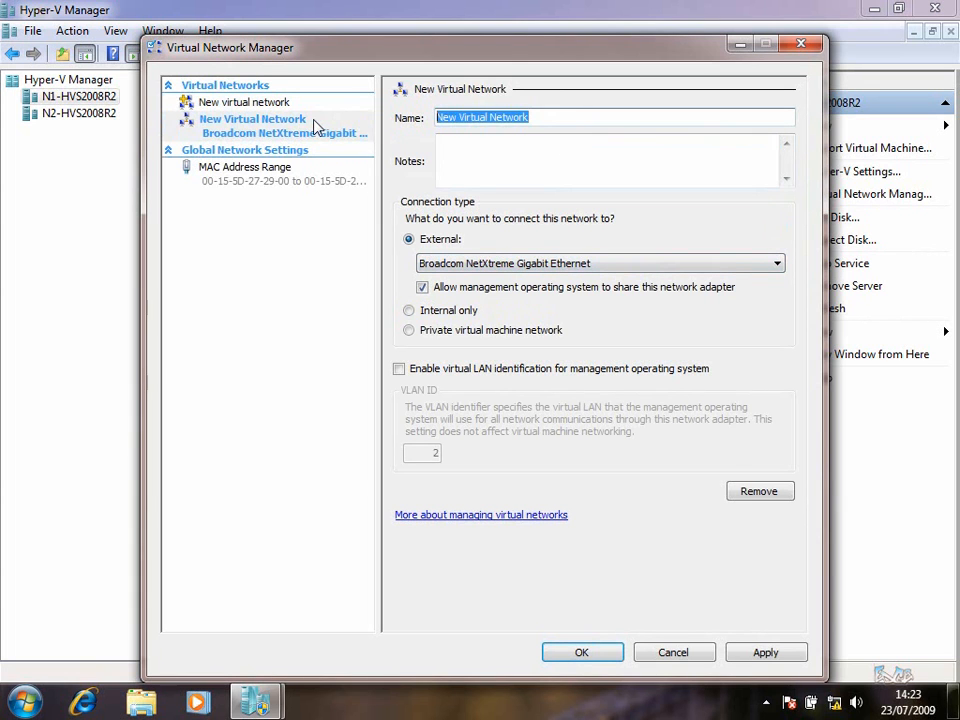
pyautogui.write('MCLAN')
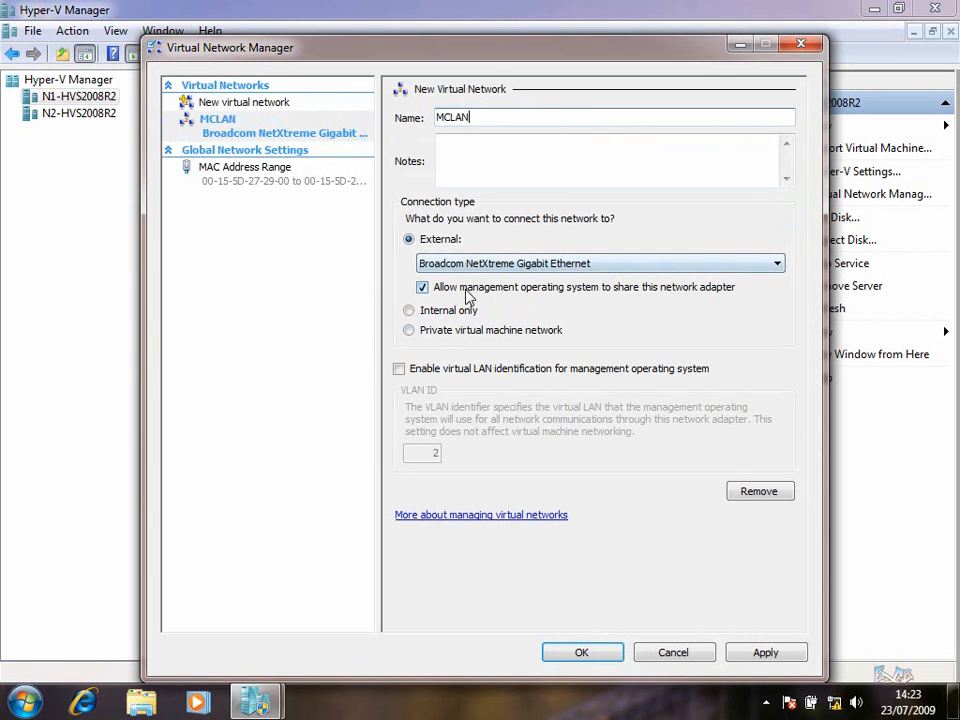
pyautogui.moveTo(482, 40); pyautogui.dragTo(484, 50)
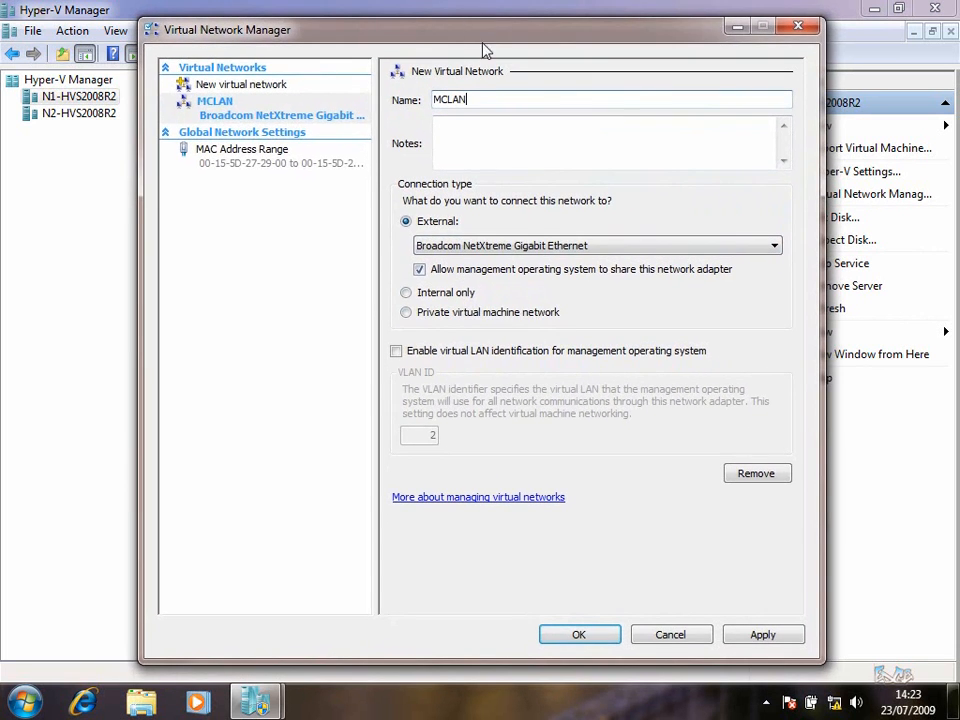
pyautogui.click(757, 640)
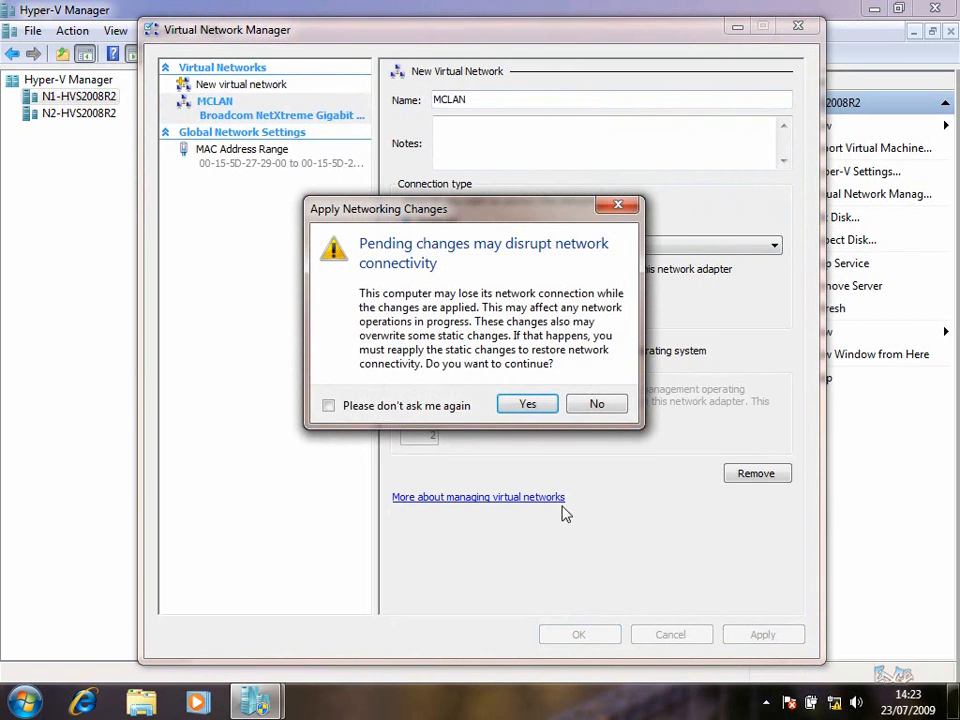
pyautogui.click(516, 405)
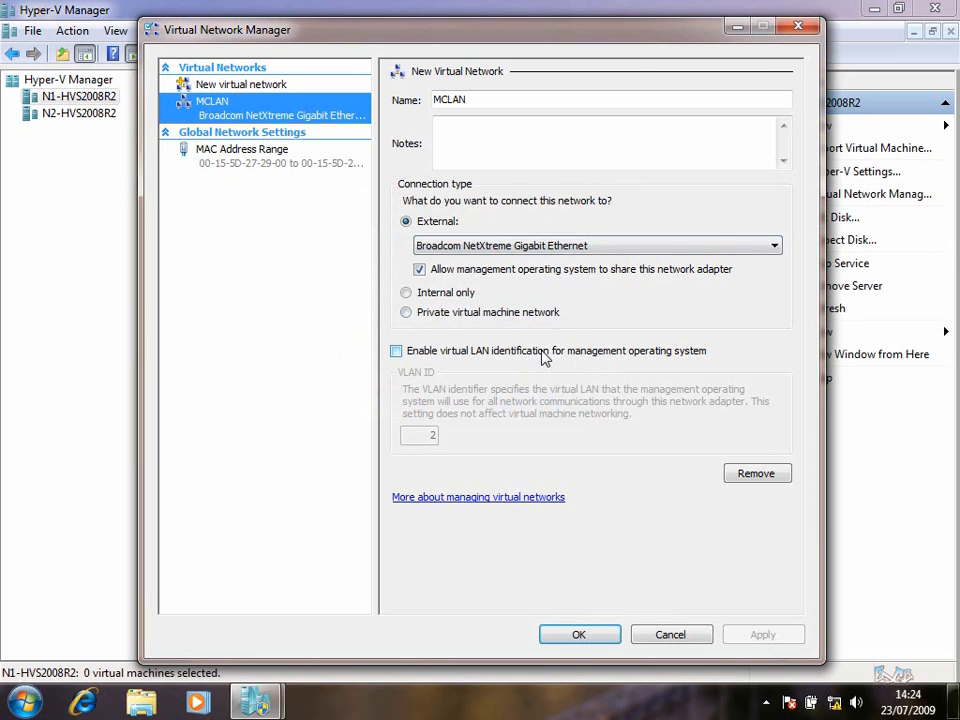
# Add an external network CORP bound to the Broadcom BCM5708C NetXtreme II adapter and apply it
pyautogui.click(248, 86)
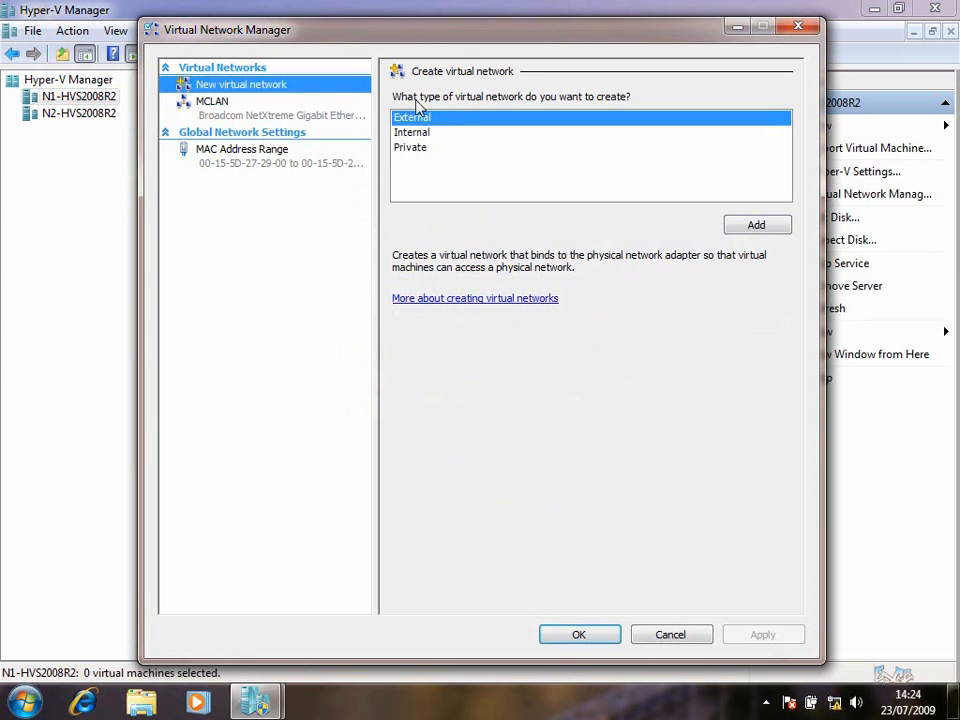
pyautogui.click(779, 220)
pyautogui.moveTo(542, 100); pyautogui.dragTo(365, 103)
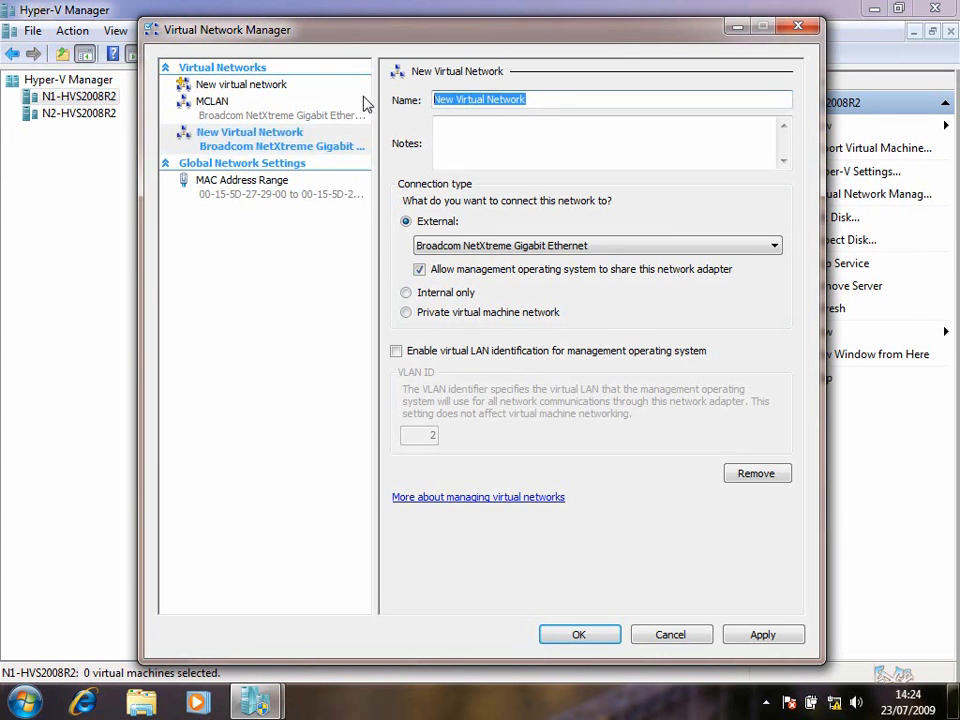
pyautogui.write('CORP')
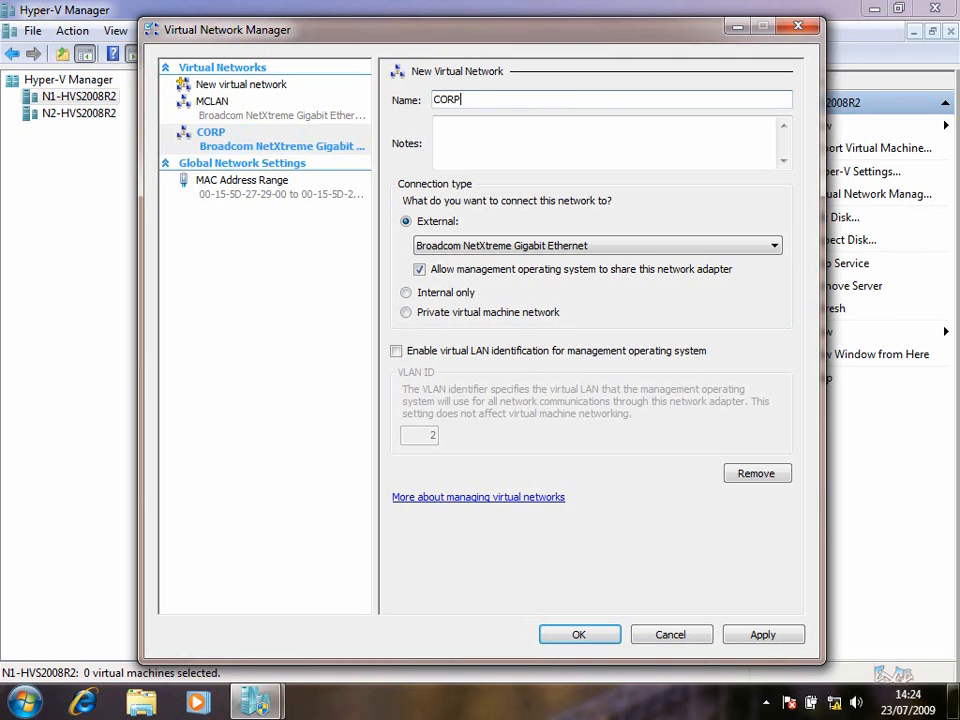
pyautogui.click(490, 249)
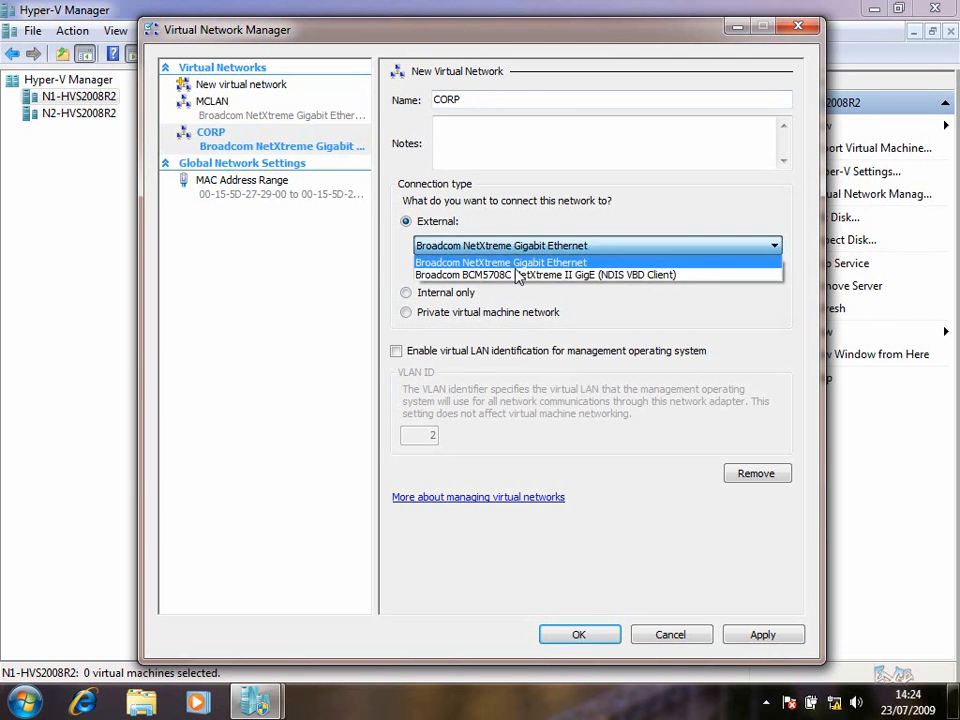
pyautogui.click(527, 273)
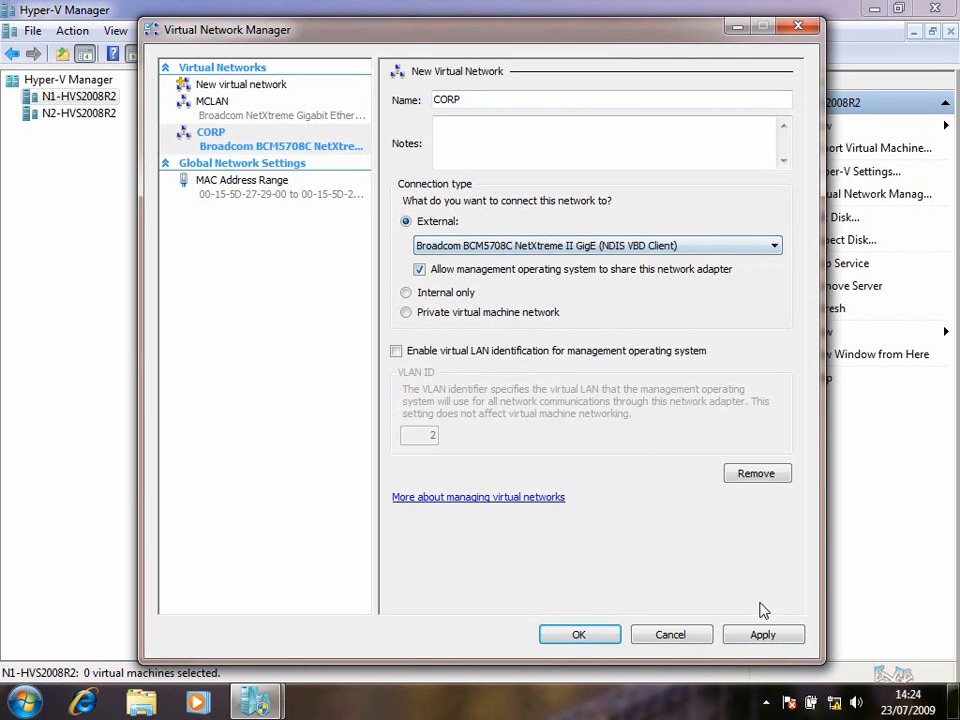
pyautogui.click(763, 635)
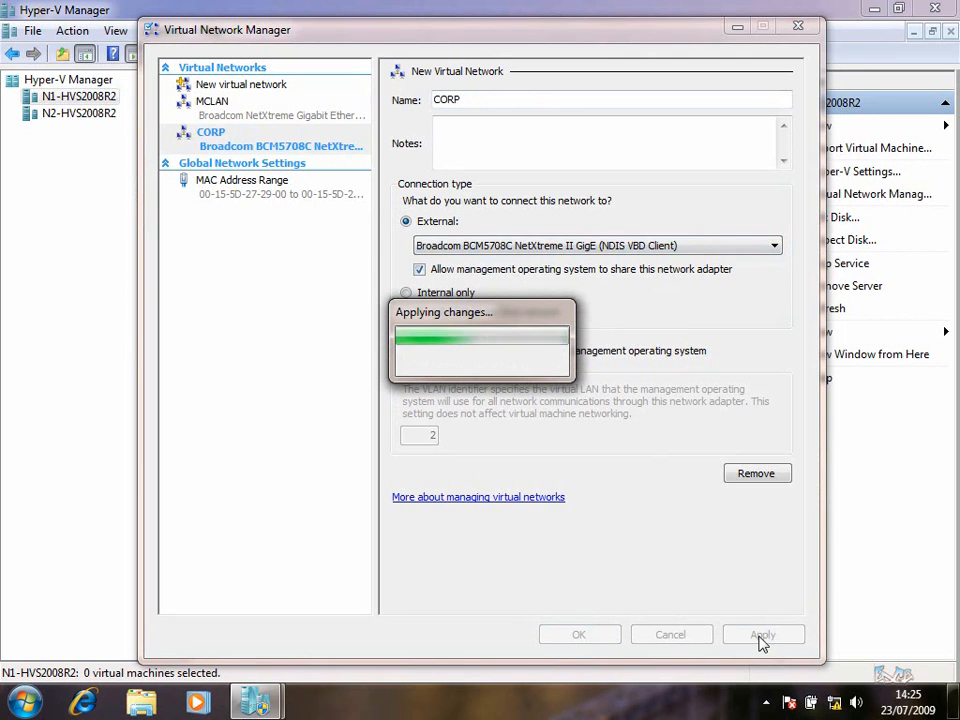
pyautogui.click(581, 634)
# On N2-HVS2008R2, add an external virtual network named MCLAN
pyautogui.click(100, 115)
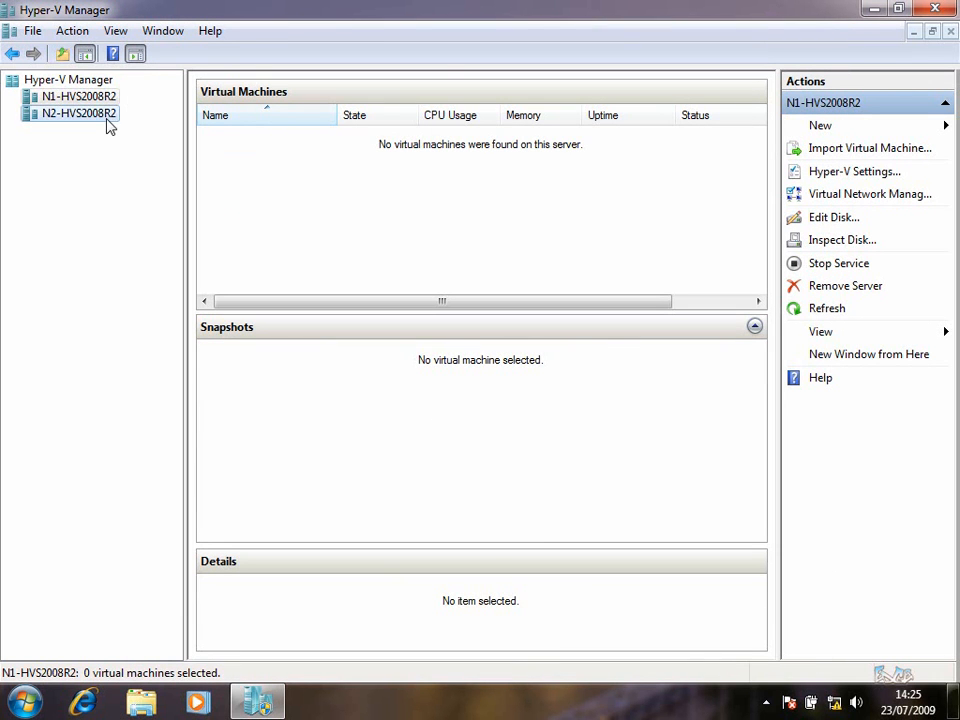
pyautogui.click(910, 203)
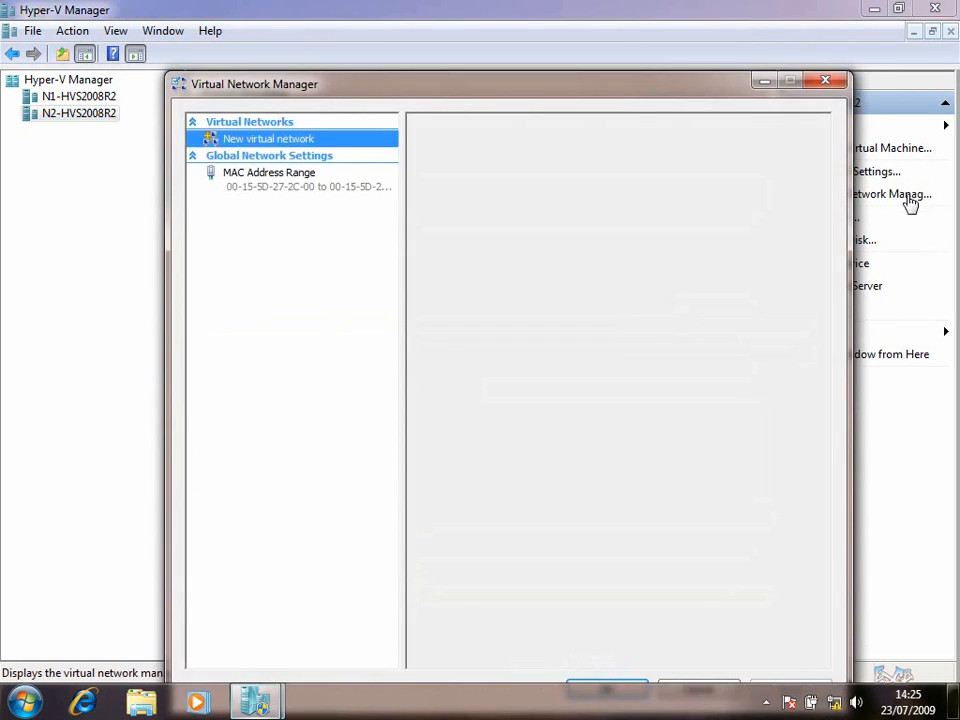
pyautogui.click(783, 279)
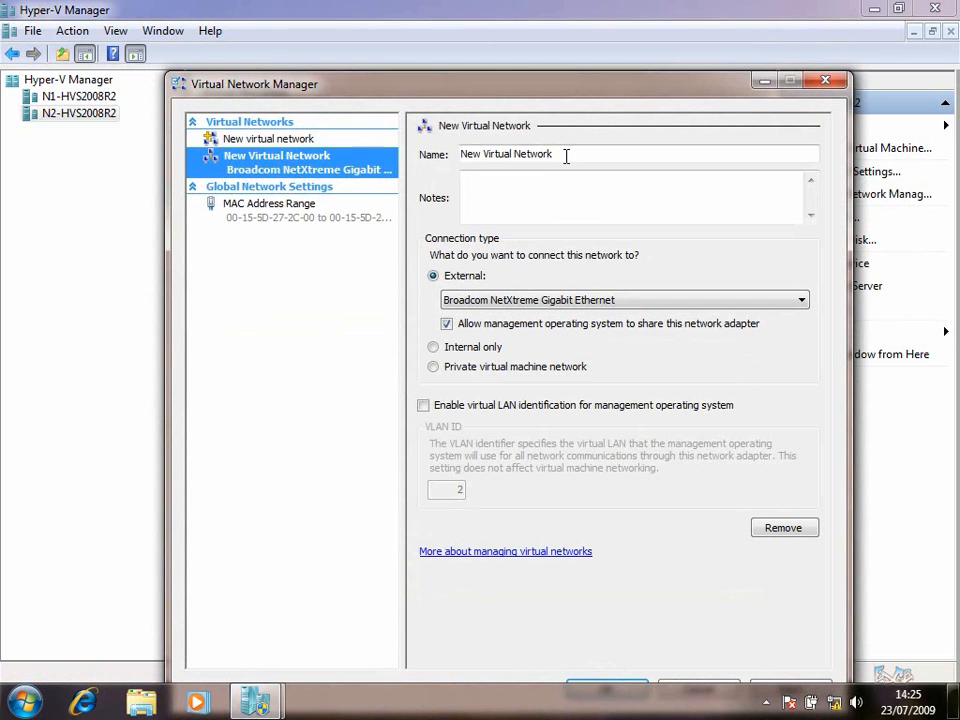
pyautogui.moveTo(566, 156); pyautogui.dragTo(439, 154)
pyautogui.write('MCLAN')
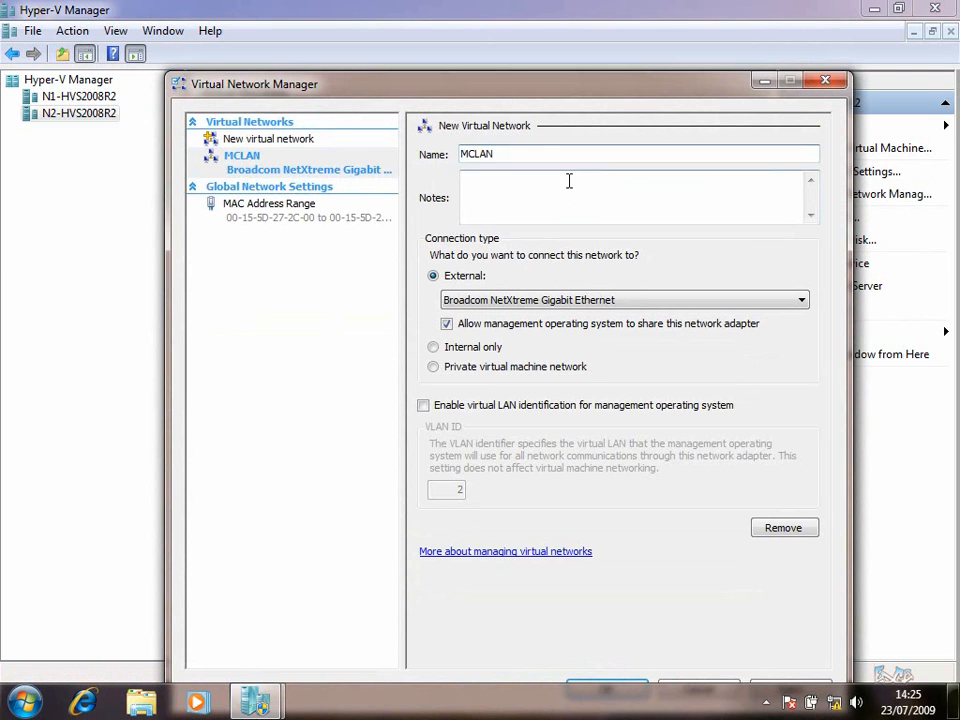
pyautogui.moveTo(540, 80); pyautogui.dragTo(521, 58)
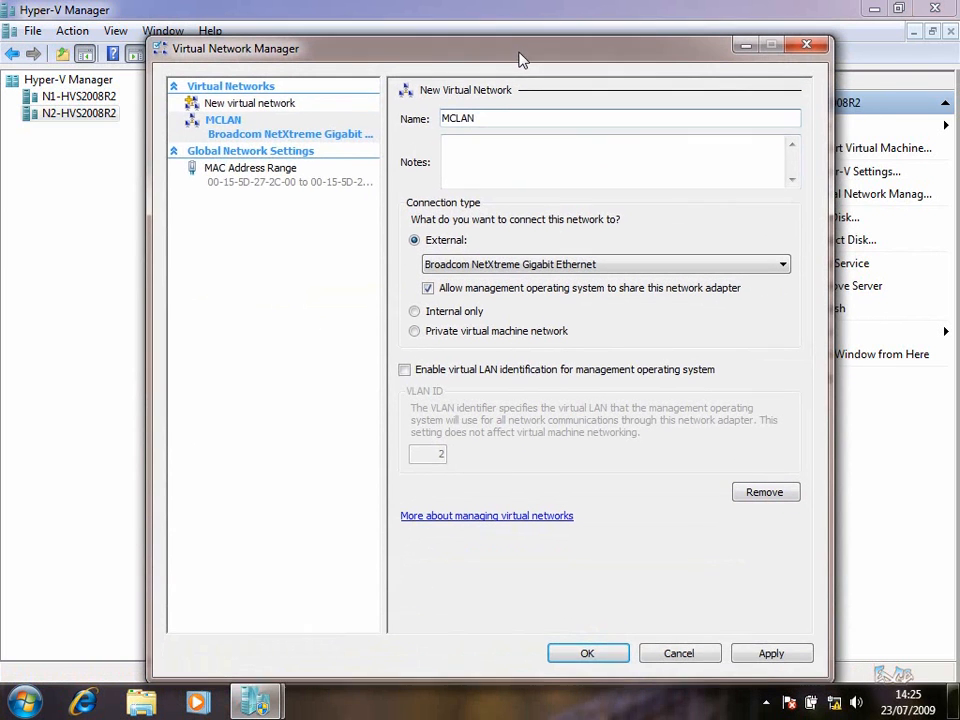
# Add external network CORP on the Broadcom BCM5708C NetXtreme II adapter and apply both networks
pyautogui.click(262, 106)
pyautogui.click(778, 244)
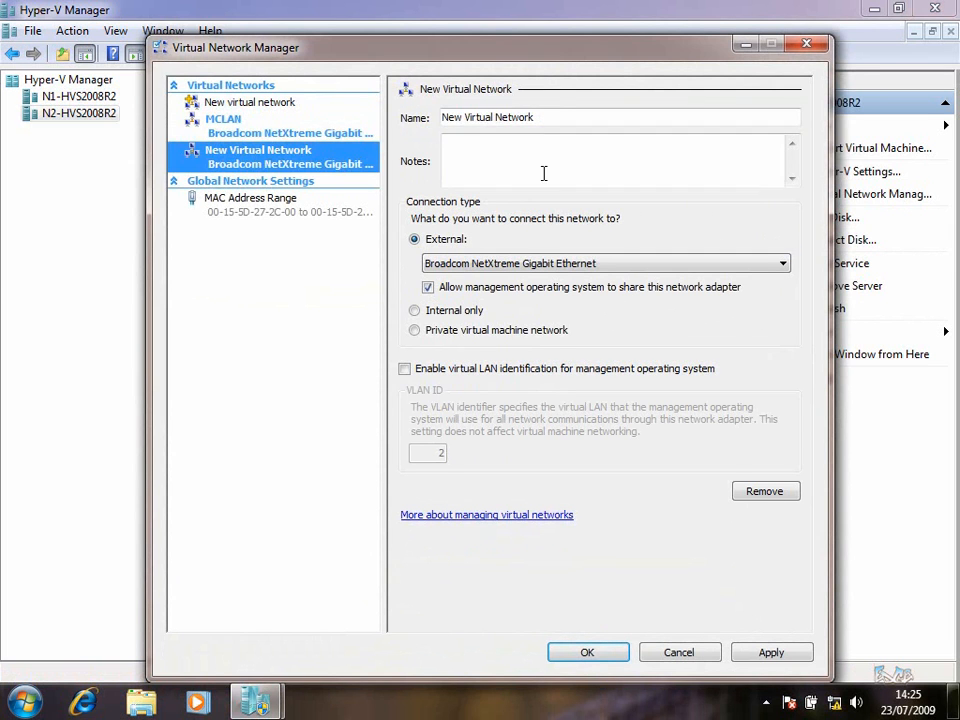
pyautogui.moveTo(561, 114); pyautogui.dragTo(388, 133)
pyautogui.write('CORP')
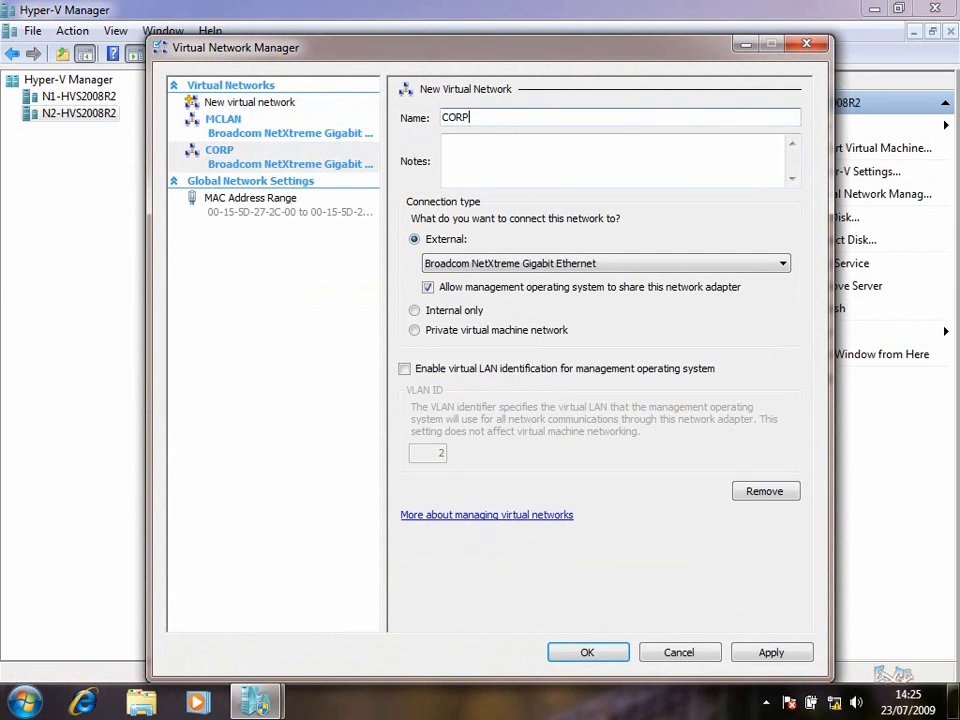
pyautogui.click(506, 264)
pyautogui.click(506, 290)
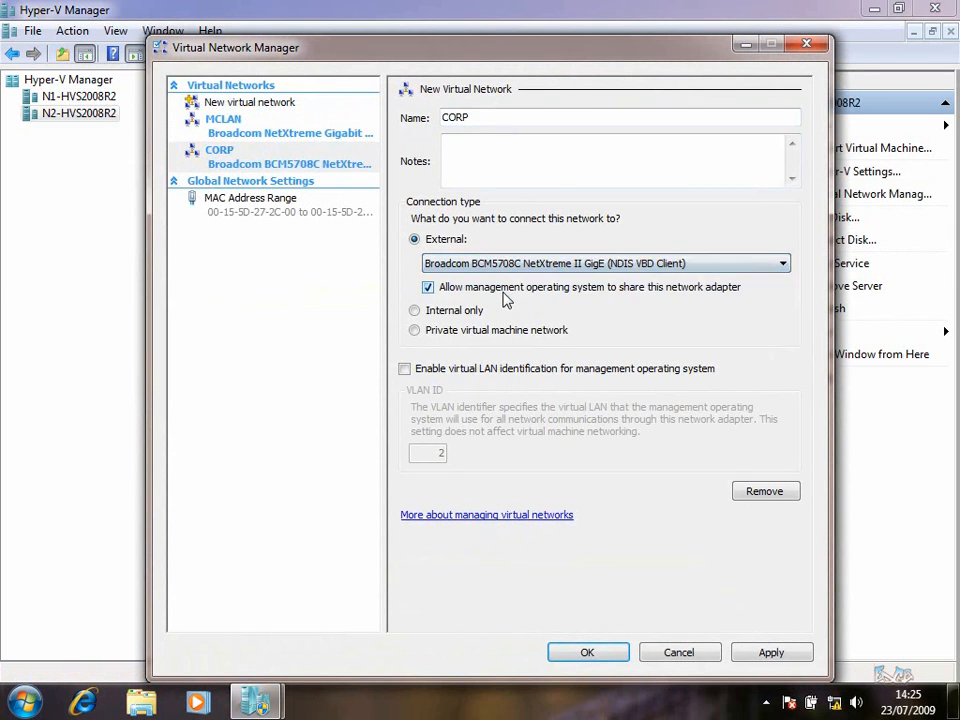
pyautogui.click(770, 655)
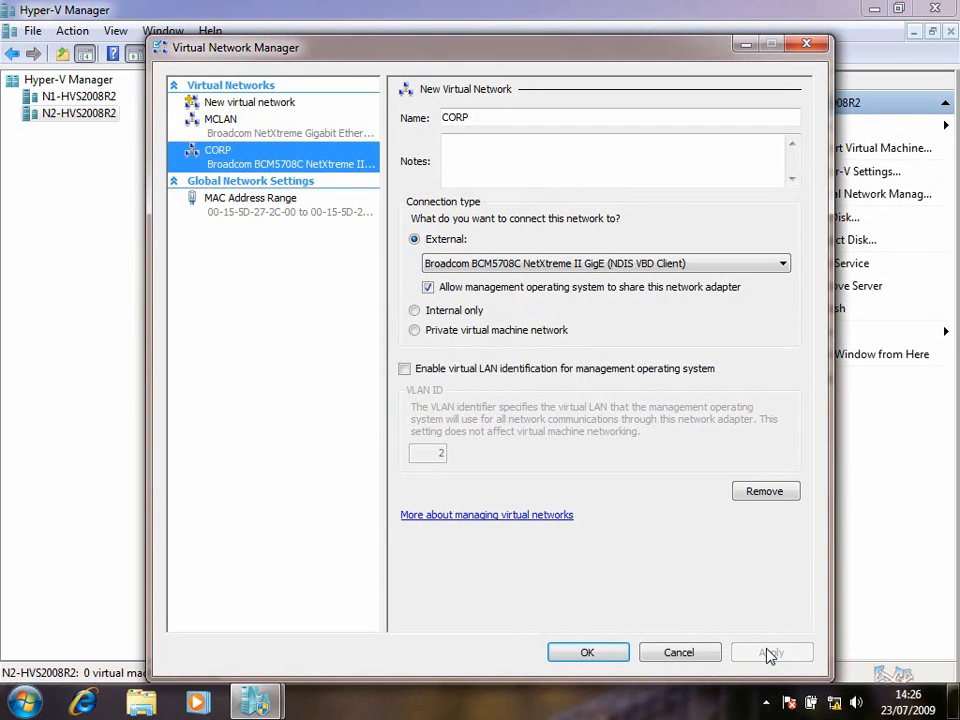
pyautogui.click(604, 658)
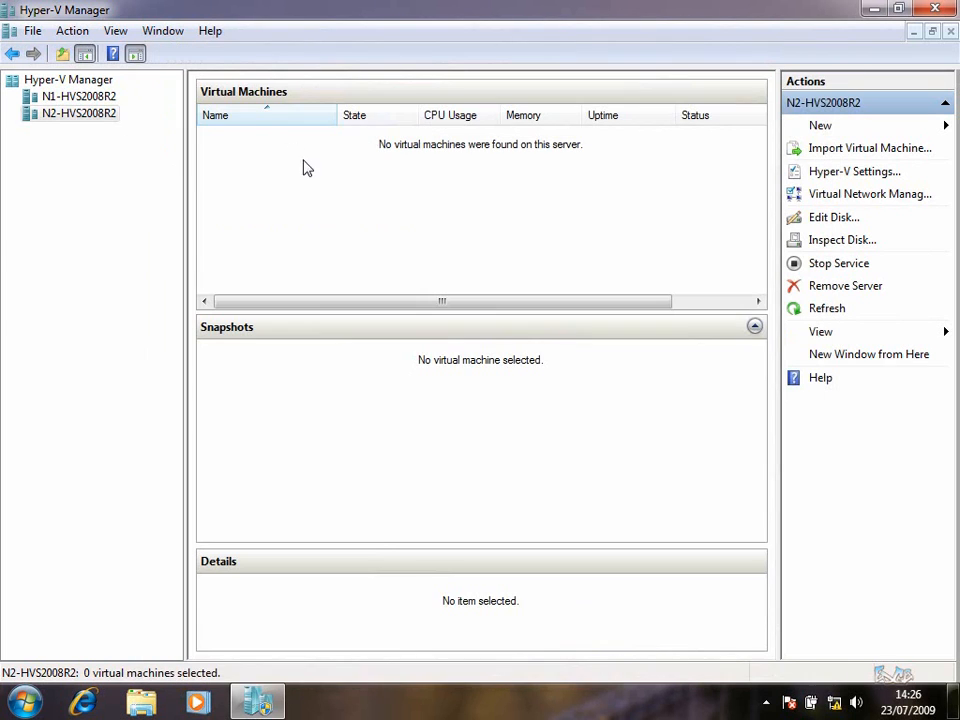
# Start a new virtual machine on N1-HVS2008R2 named Test1, keeping the default storage location
pyautogui.click(100, 97)
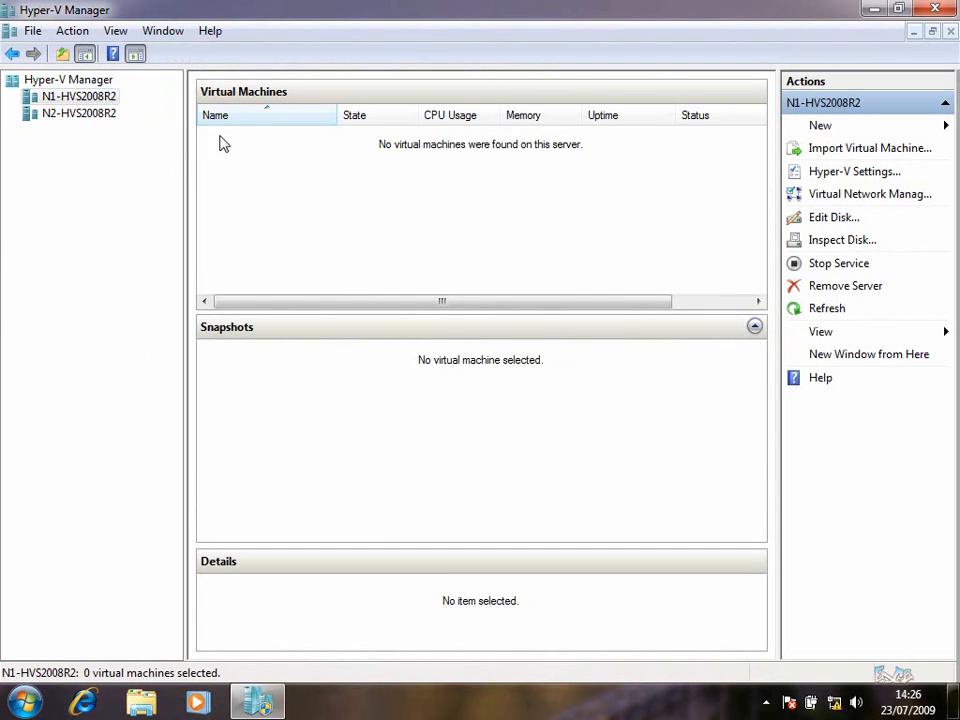
pyautogui.click(828, 127)
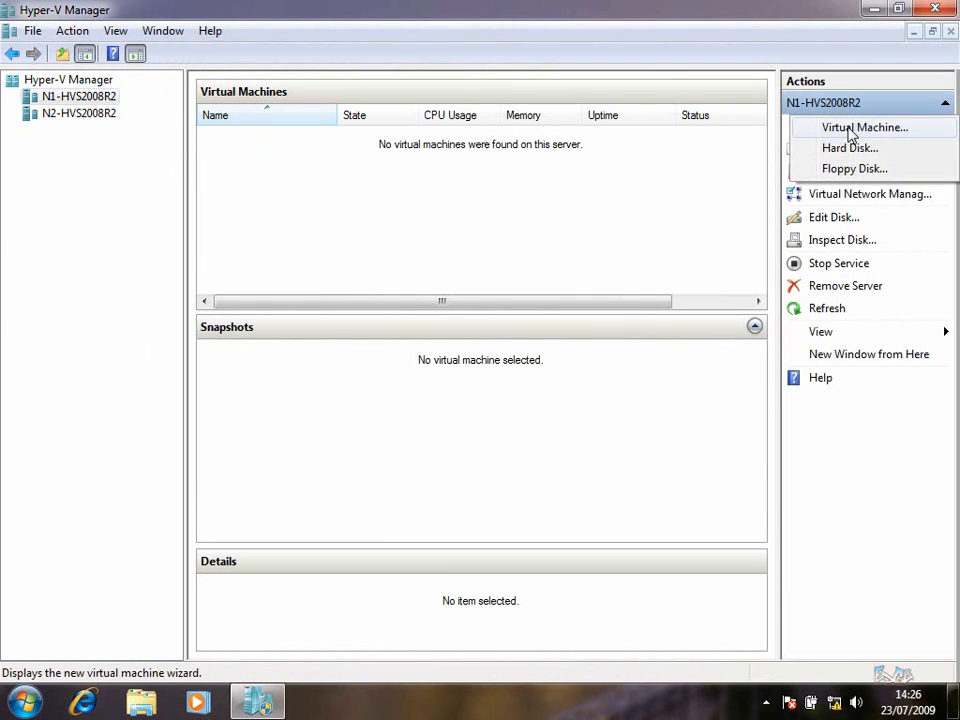
pyautogui.click(851, 128)
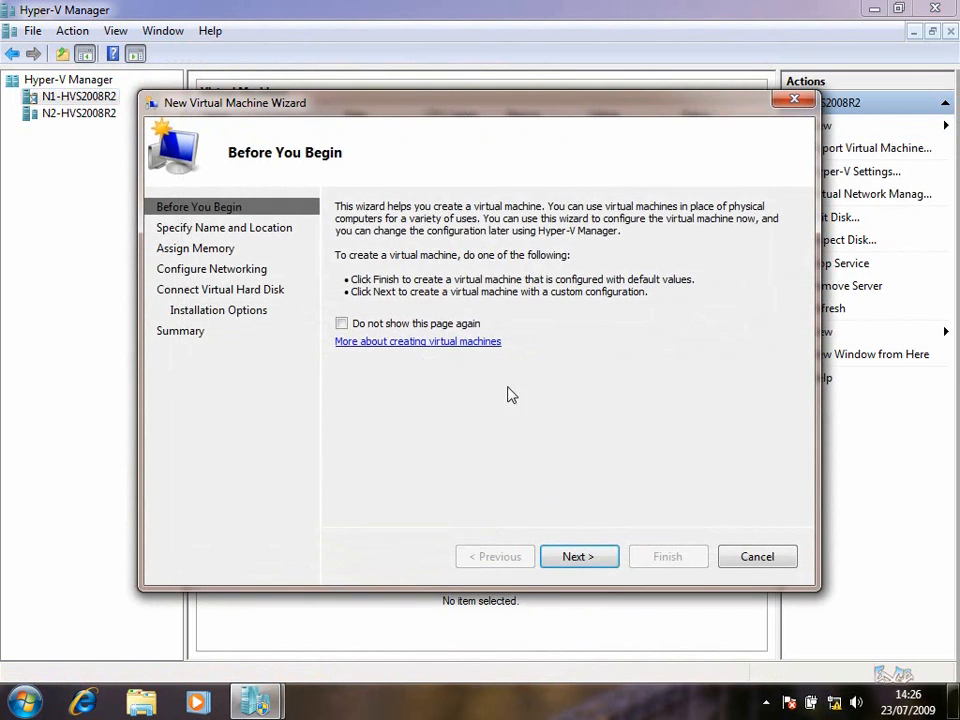
pyautogui.click(578, 557)
pyautogui.write('T')
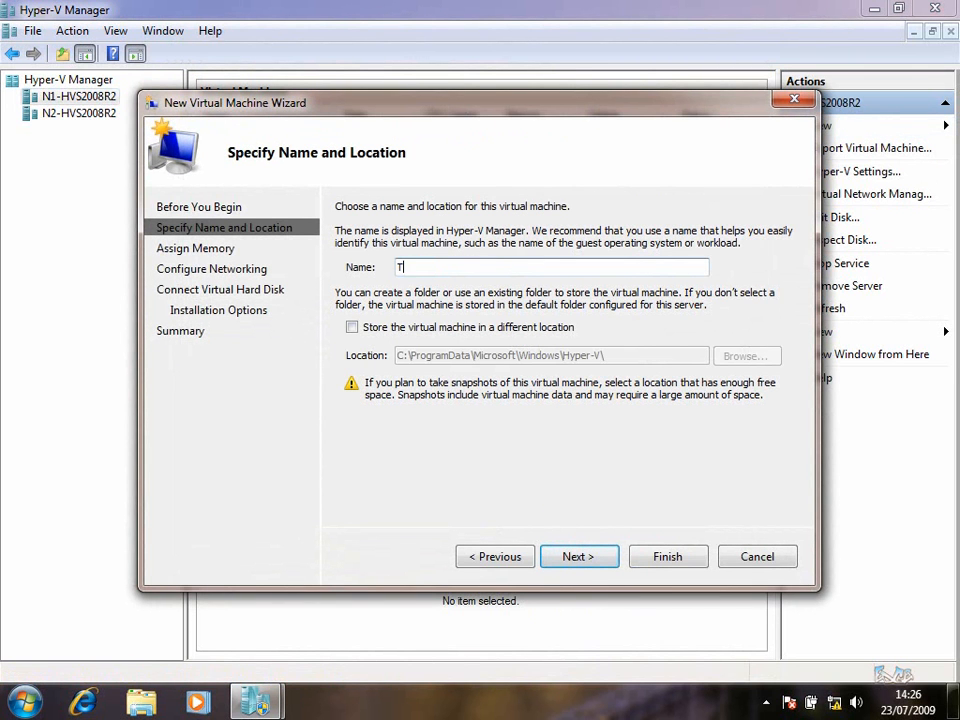
pyautogui.write('est1')
pyautogui.click(514, 328)
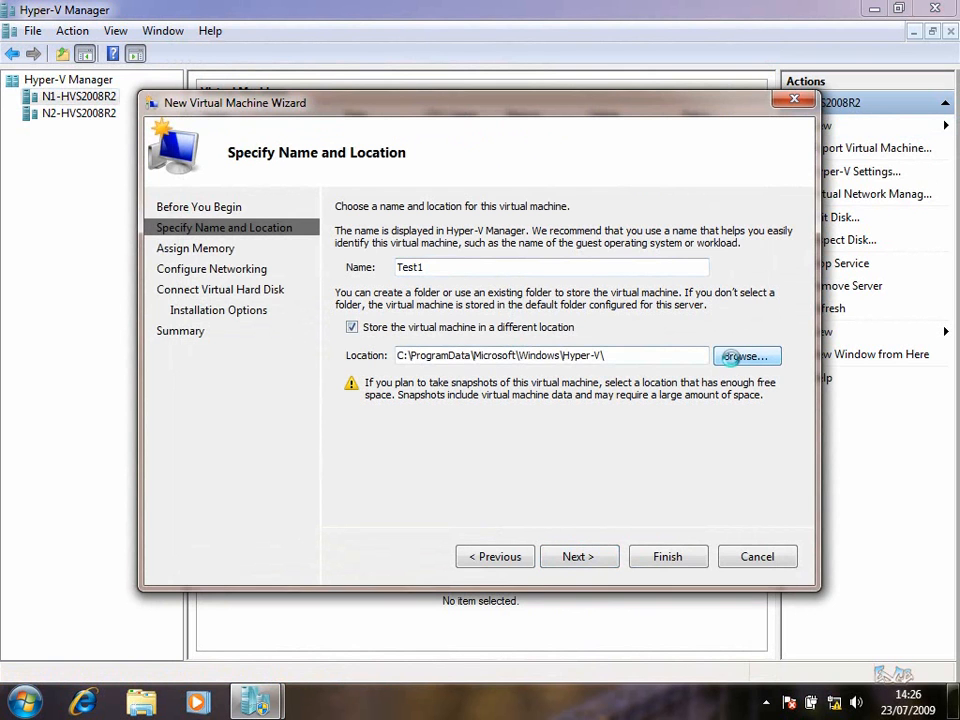
pyautogui.click(738, 358)
pyautogui.click(674, 536)
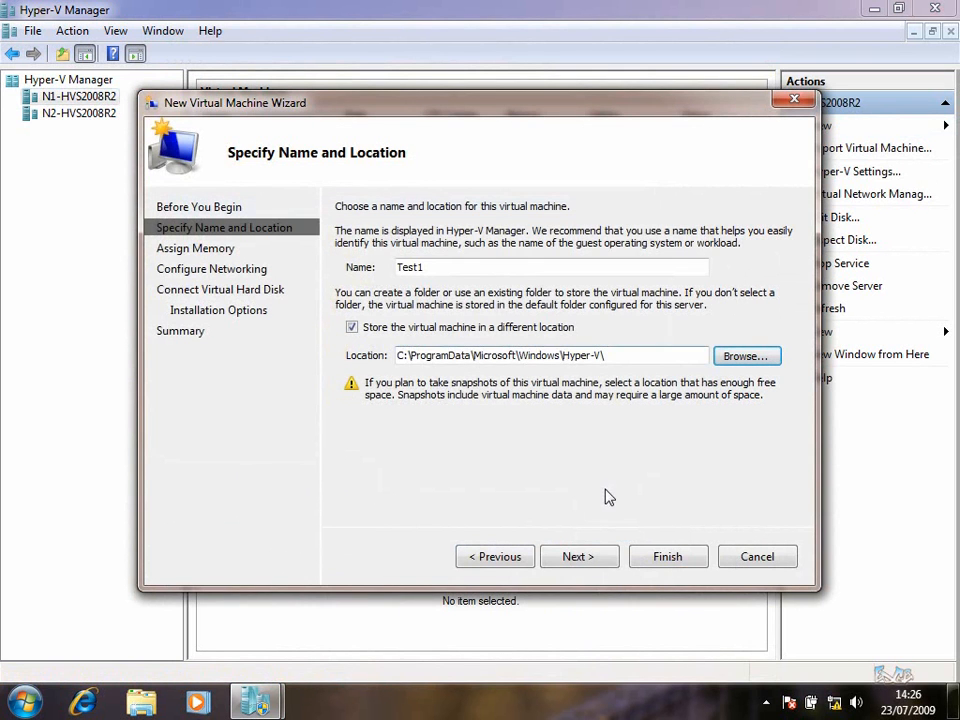
pyautogui.click(588, 566)
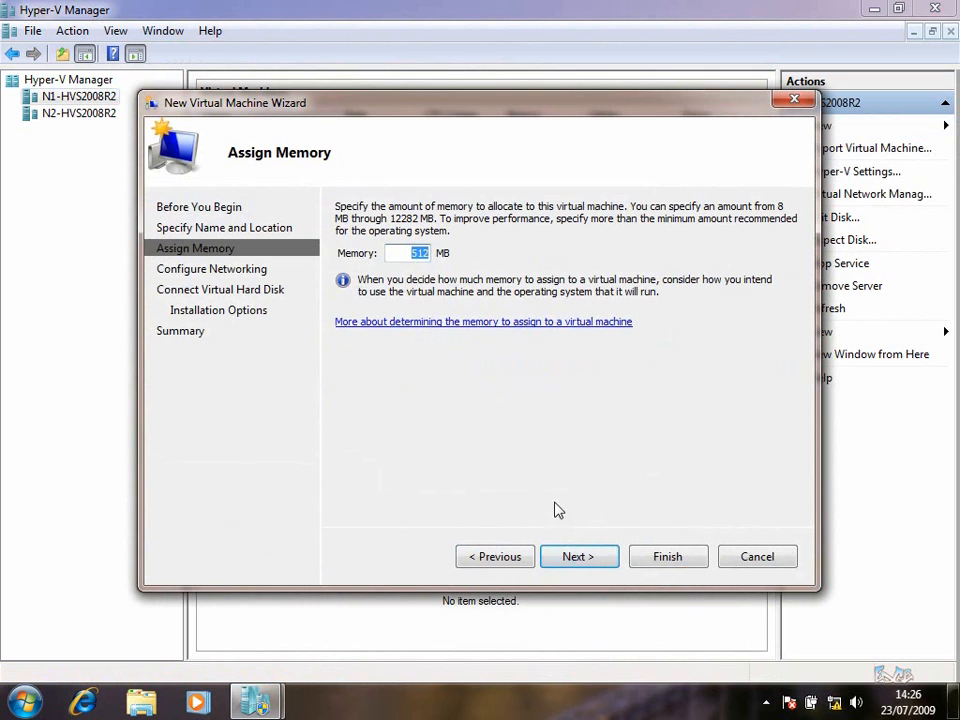
# Accept 512 MB memory, no network and a new Test1.vhd, then finish creating Test1
pyautogui.click(575, 562)
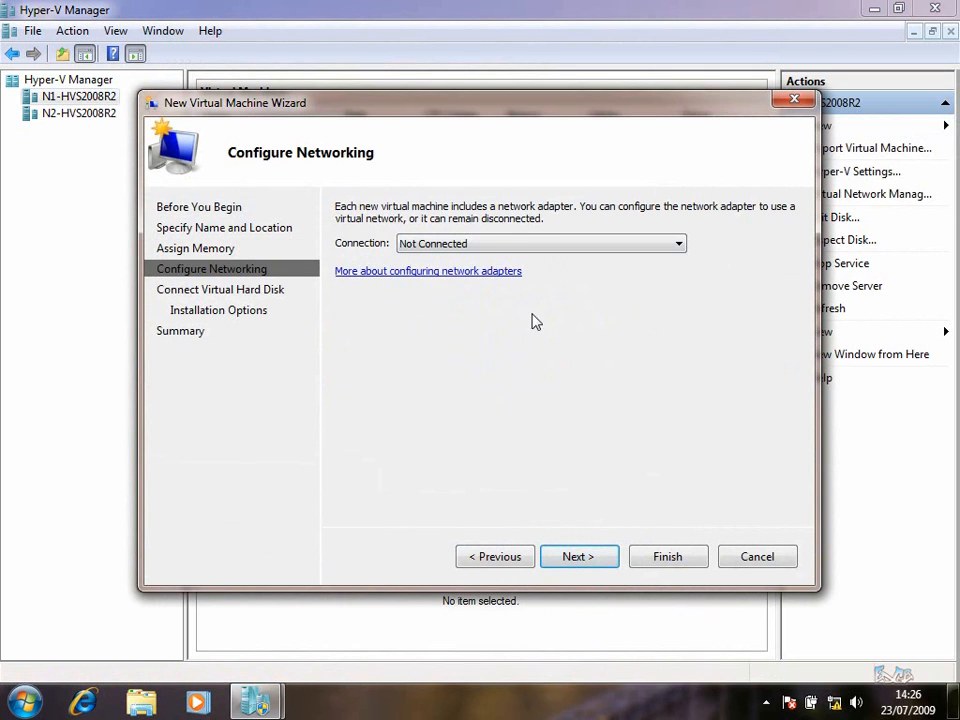
pyautogui.click(536, 250)
pyautogui.click(574, 557)
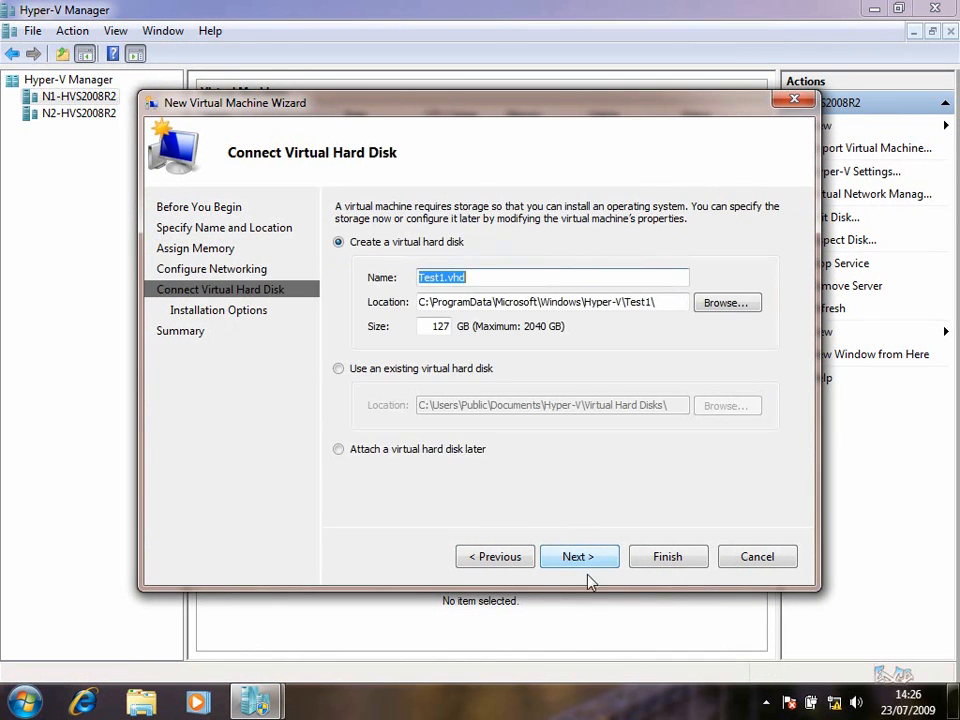
pyautogui.click(588, 563)
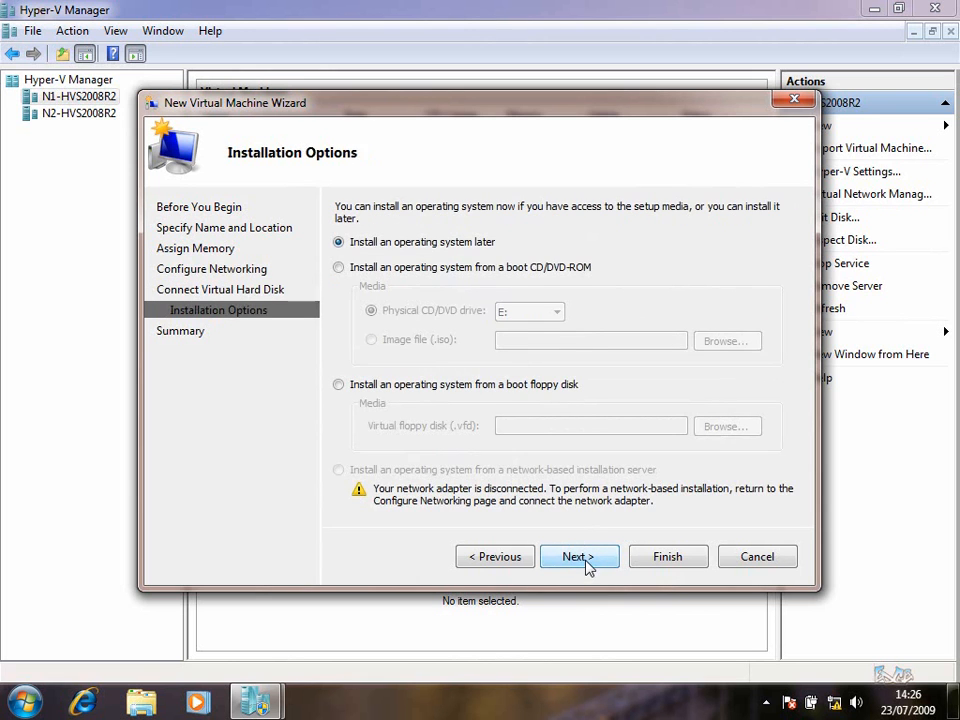
pyautogui.click(590, 566)
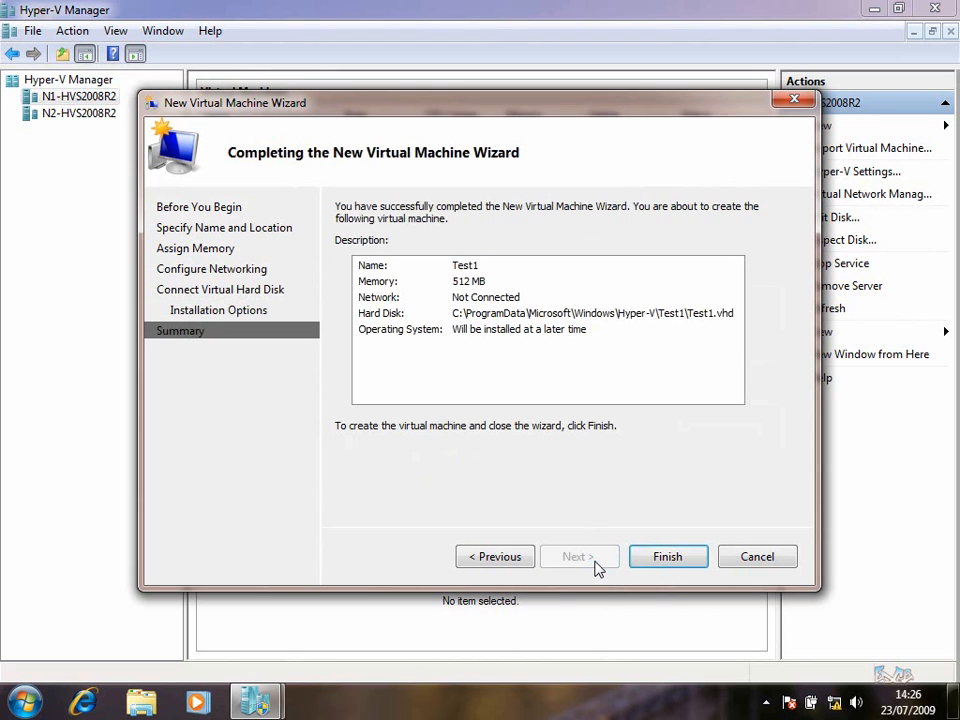
pyautogui.click(664, 560)
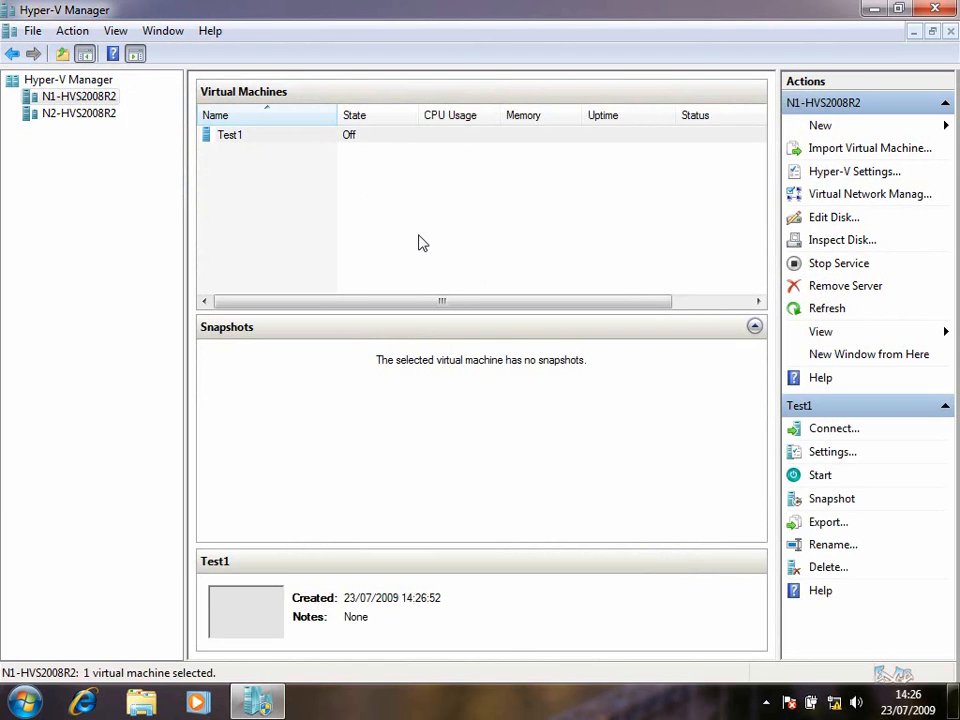
pyautogui.click(328, 146)
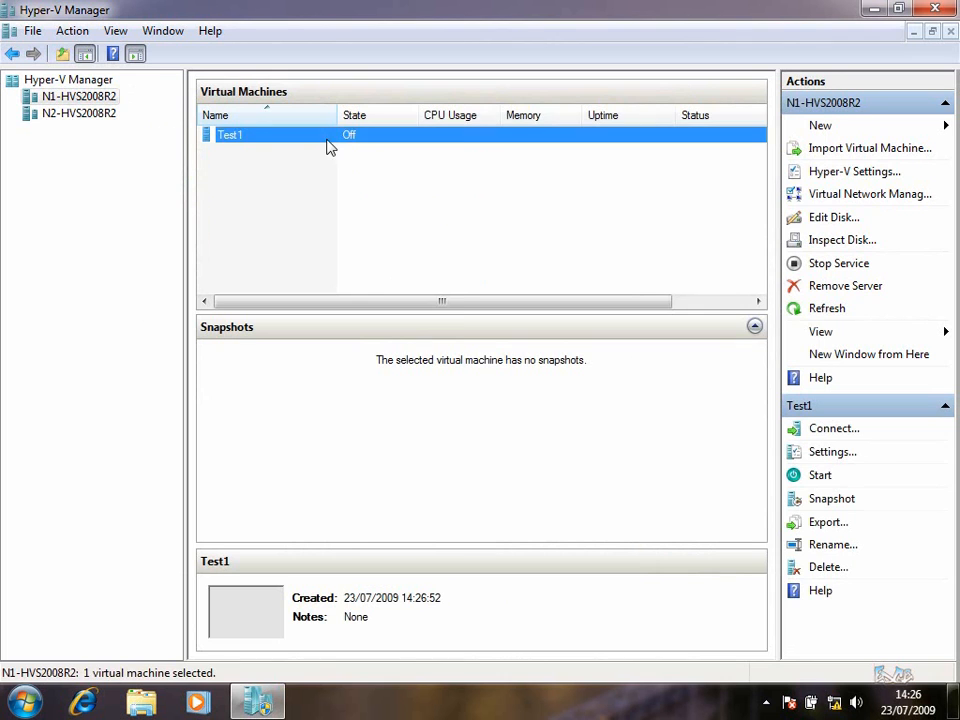
pyautogui.rightClick(330, 145)
# Start Test1 and connect to its console to watch it reach the boot failure
pyautogui.click(376, 206)
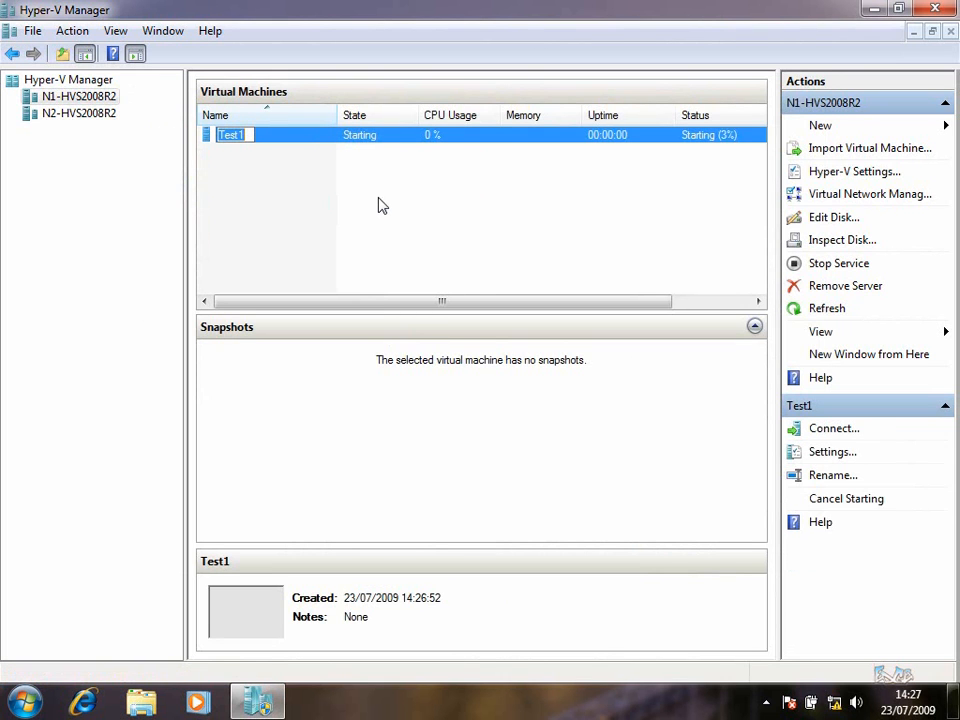
pyautogui.click(313, 193)
pyautogui.doubleClick(307, 141)
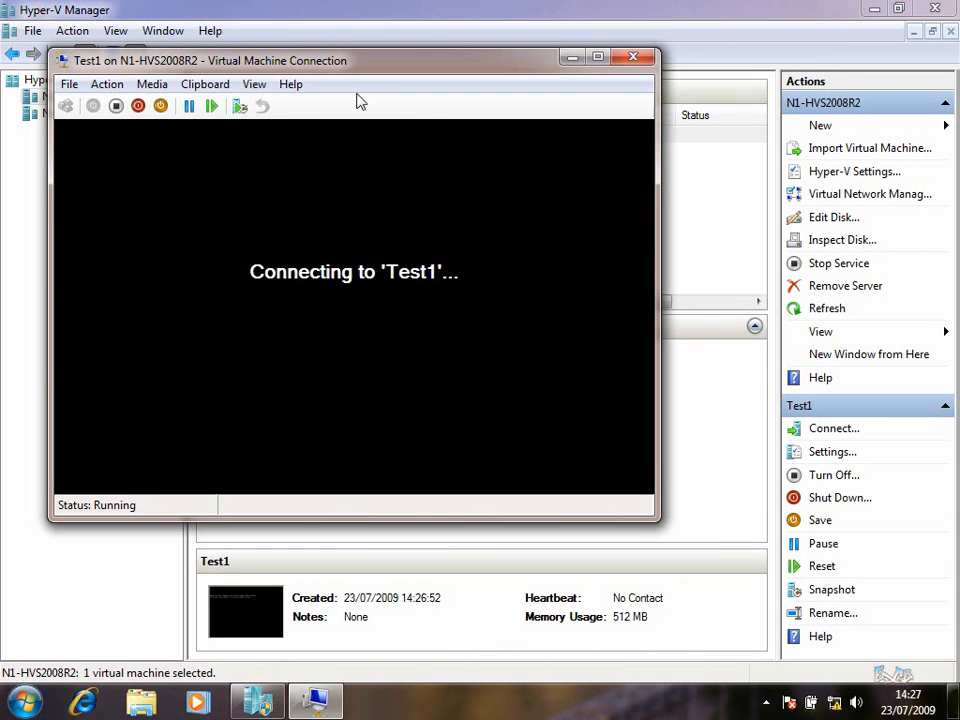
pyautogui.moveTo(352, 68); pyautogui.dragTo(437, 73)
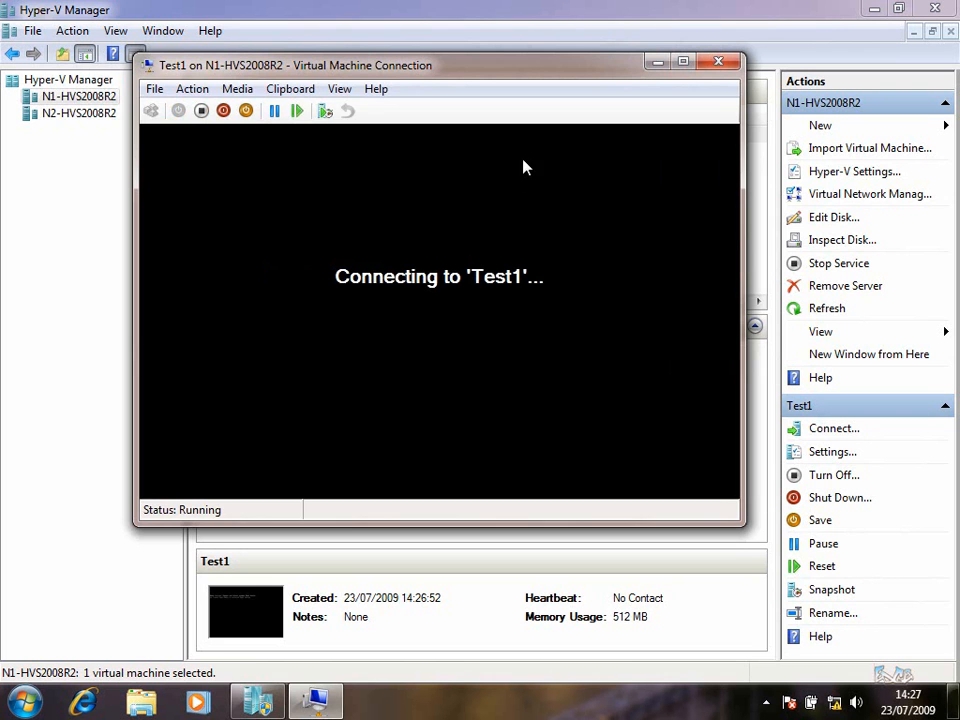
pyautogui.moveTo(440, 71); pyautogui.dragTo(482, 68)
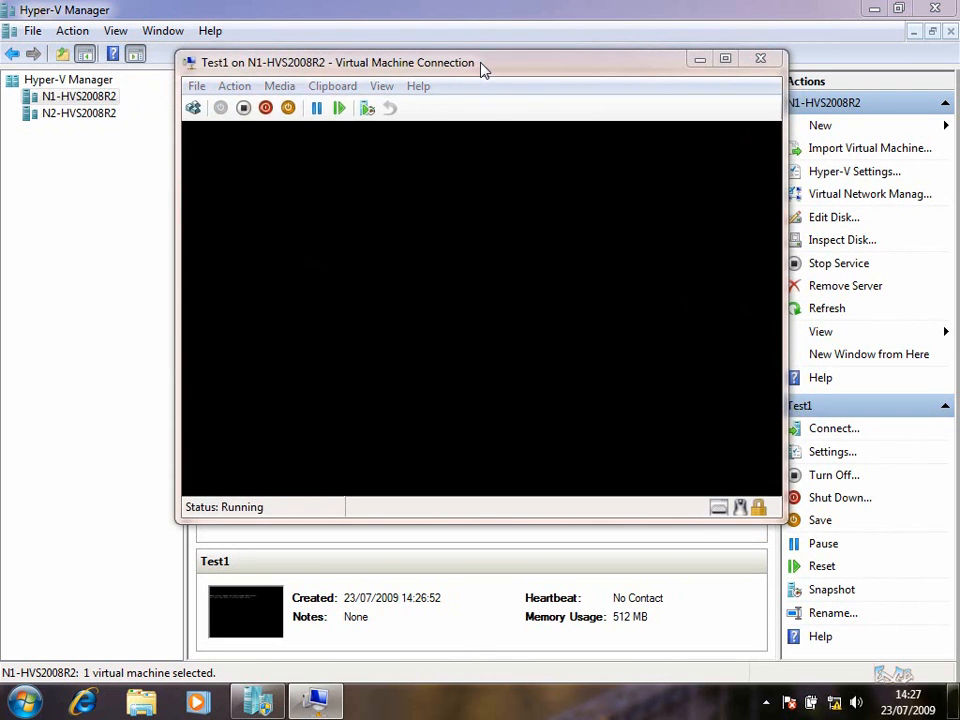
# Turn off Test1 and switch to the N2-HVS2008R2 node
pyautogui.click(243, 110)
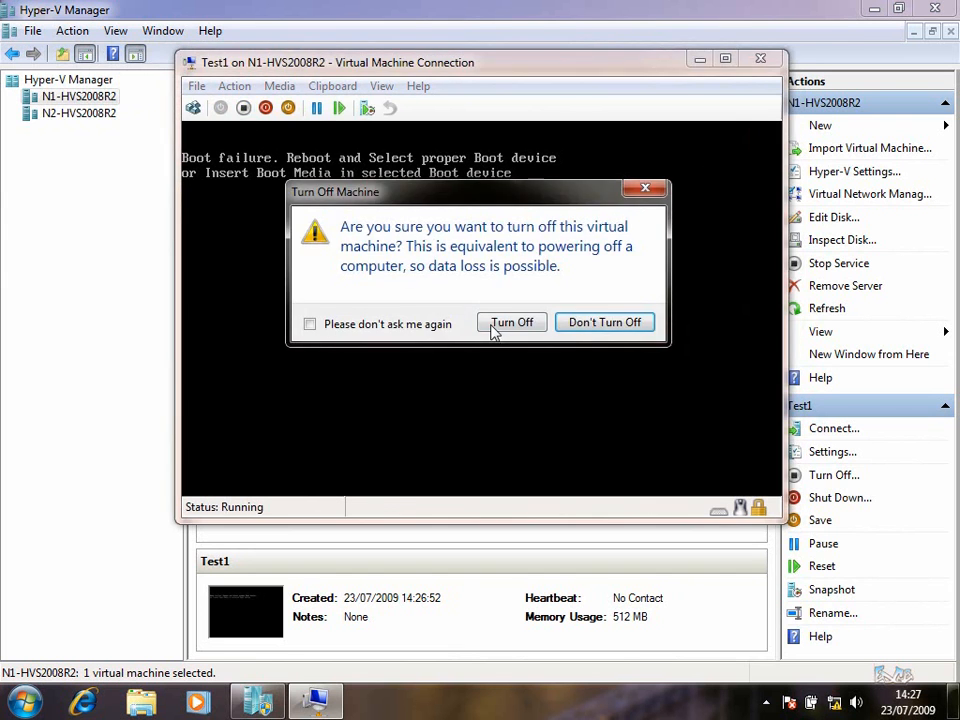
pyautogui.click(499, 323)
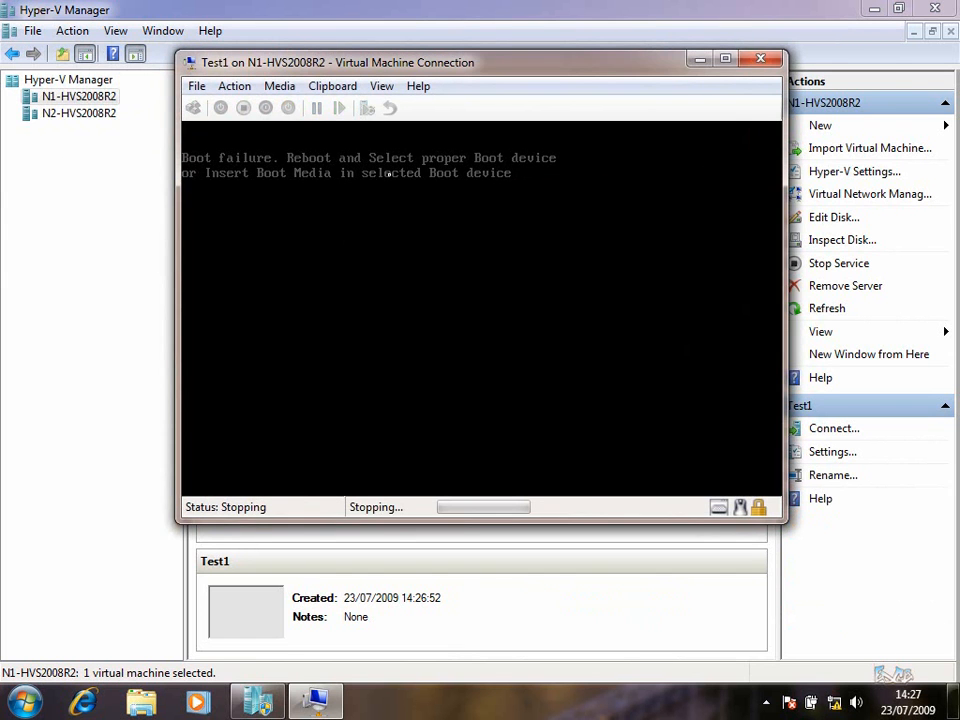
pyautogui.click(64, 115)
pyautogui.click(828, 127)
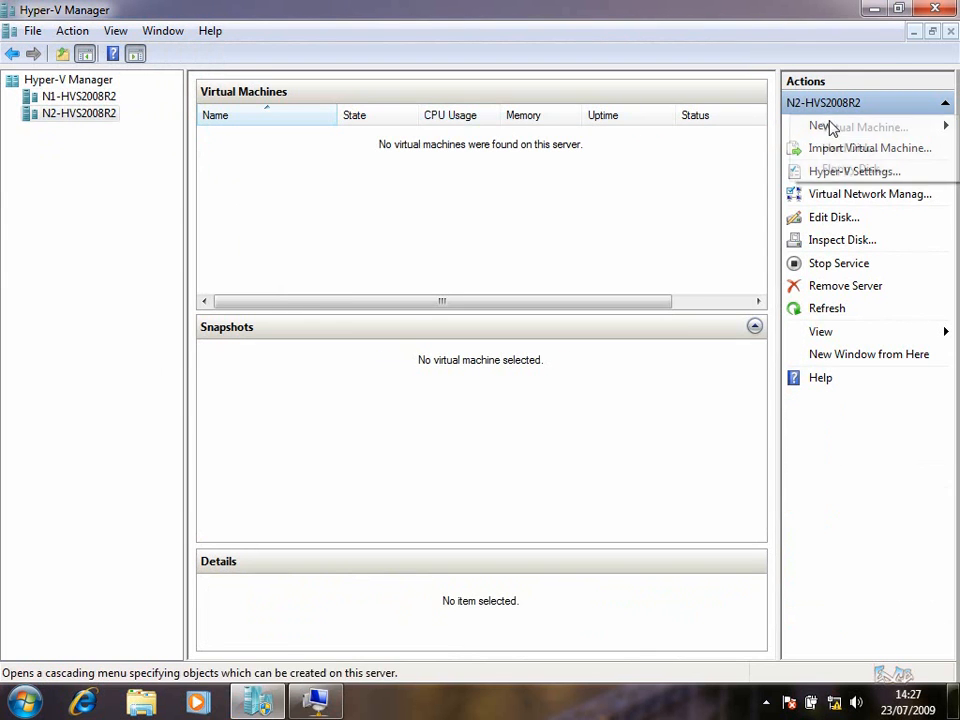
# Create a virtual machine named Test2 on N2-HVS2008R2 with the wizard's default settings
pyautogui.click(845, 127)
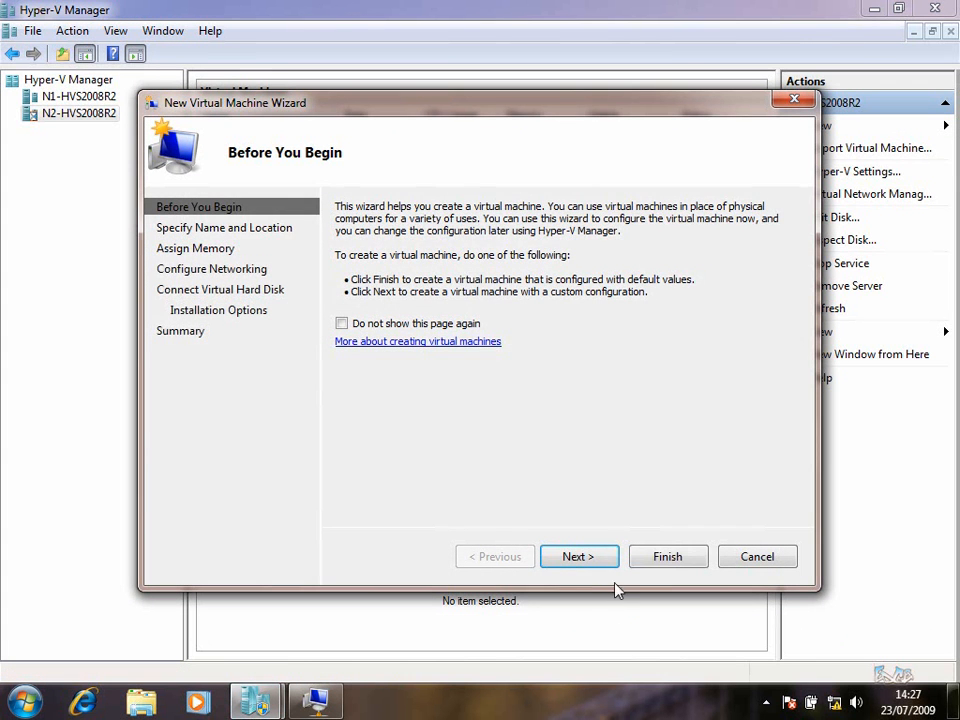
pyautogui.click(578, 556)
pyautogui.write('Test')
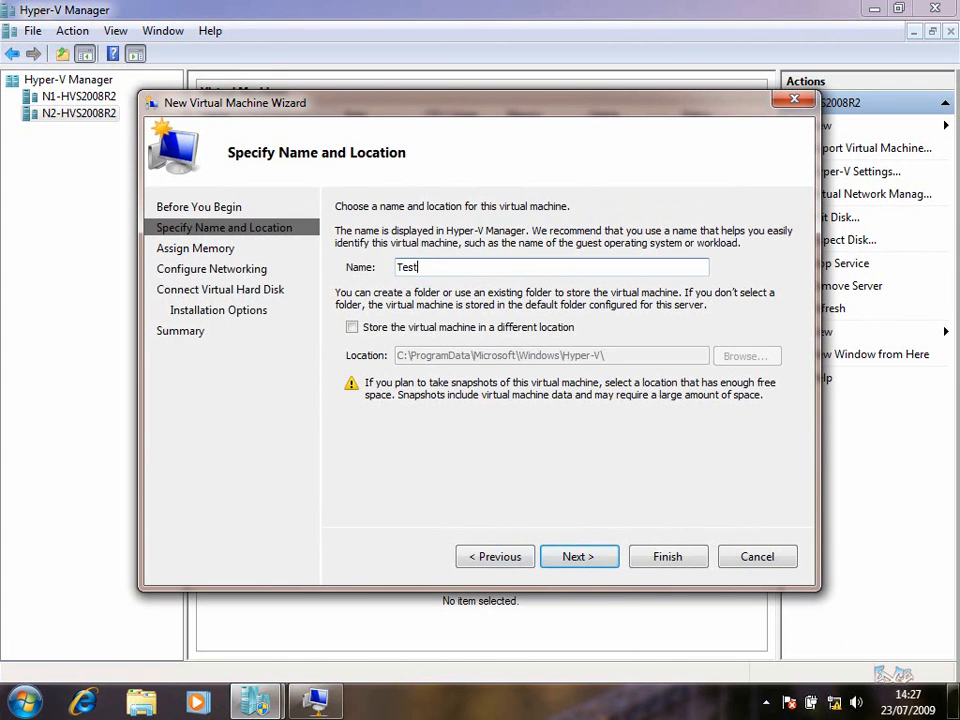
pyautogui.write('2')
pyautogui.click(585, 560)
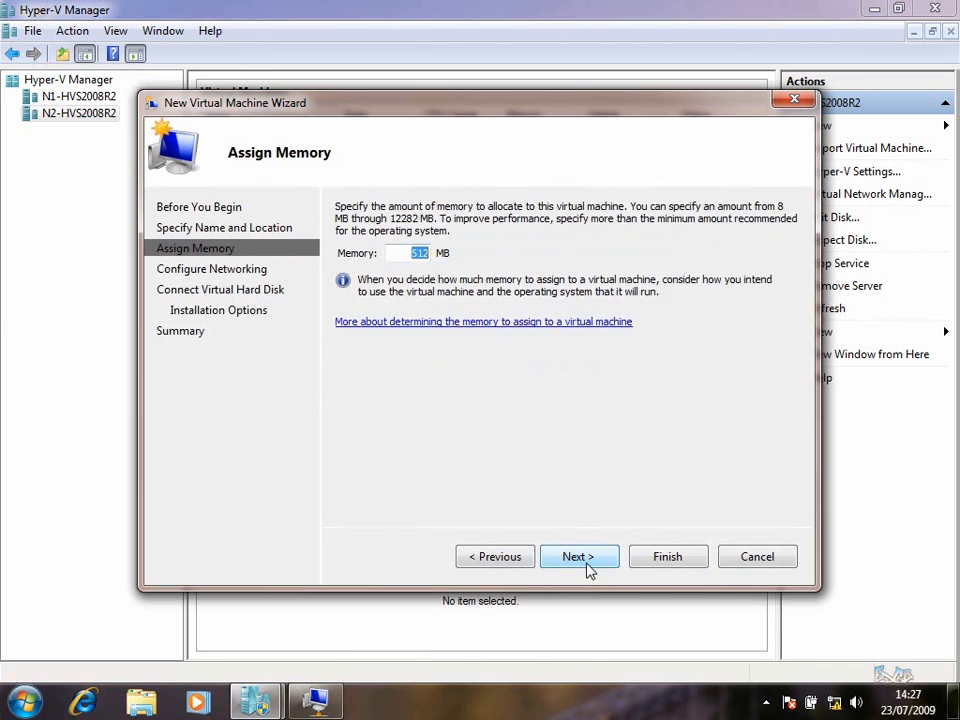
pyautogui.click(585, 560)
pyautogui.click(588, 566)
pyautogui.click(590, 567)
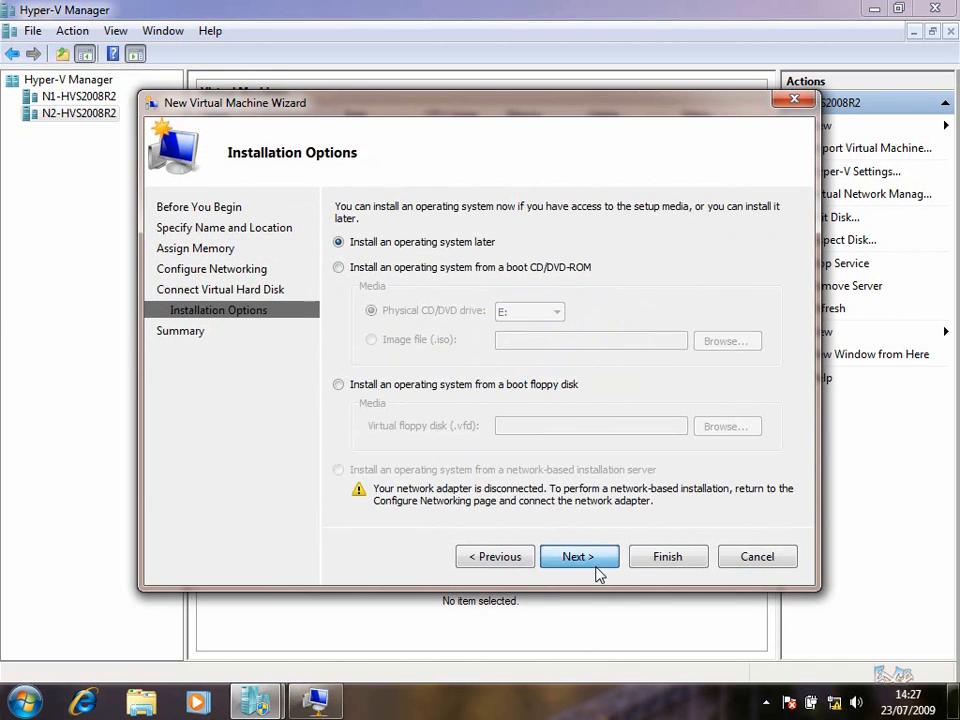
pyautogui.click(592, 567)
pyautogui.click(661, 560)
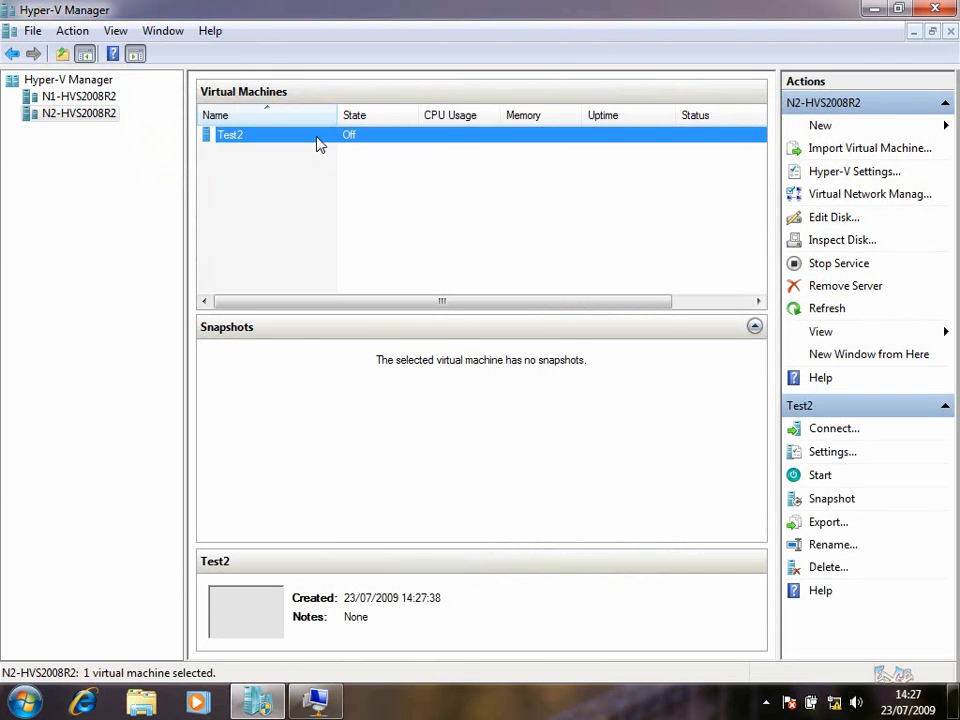
# Start Test2, watch its console boot, then turn it off and close the console
pyautogui.rightClick(317, 140)
pyautogui.click(358, 204)
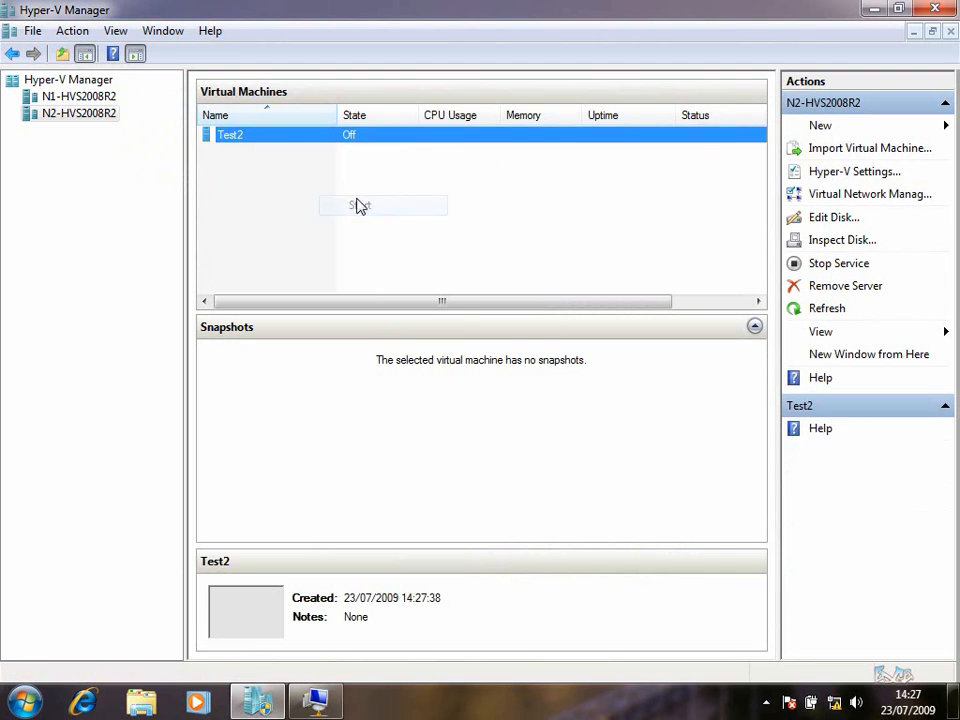
pyautogui.doubleClick(317, 140)
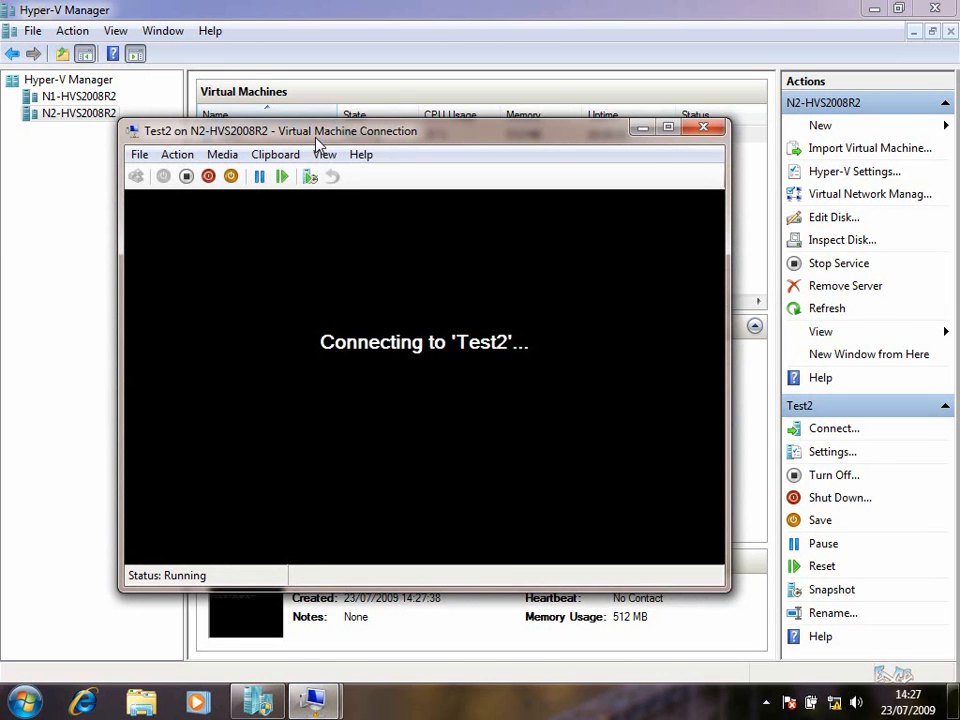
pyautogui.moveTo(472, 138); pyautogui.dragTo(510, 118)
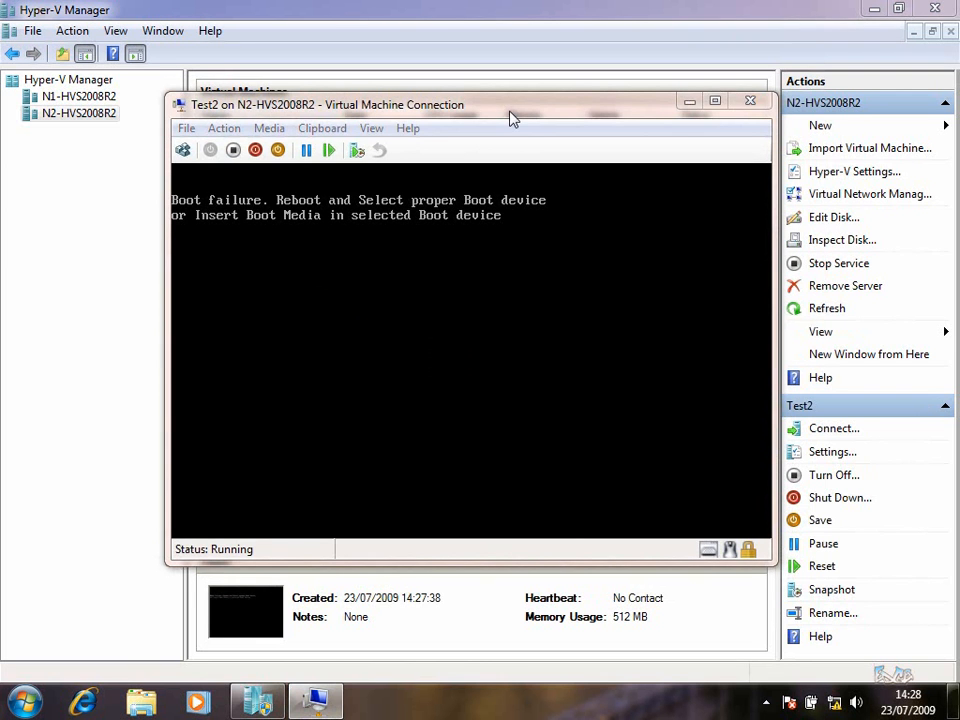
pyautogui.click(232, 150)
pyautogui.click(496, 360)
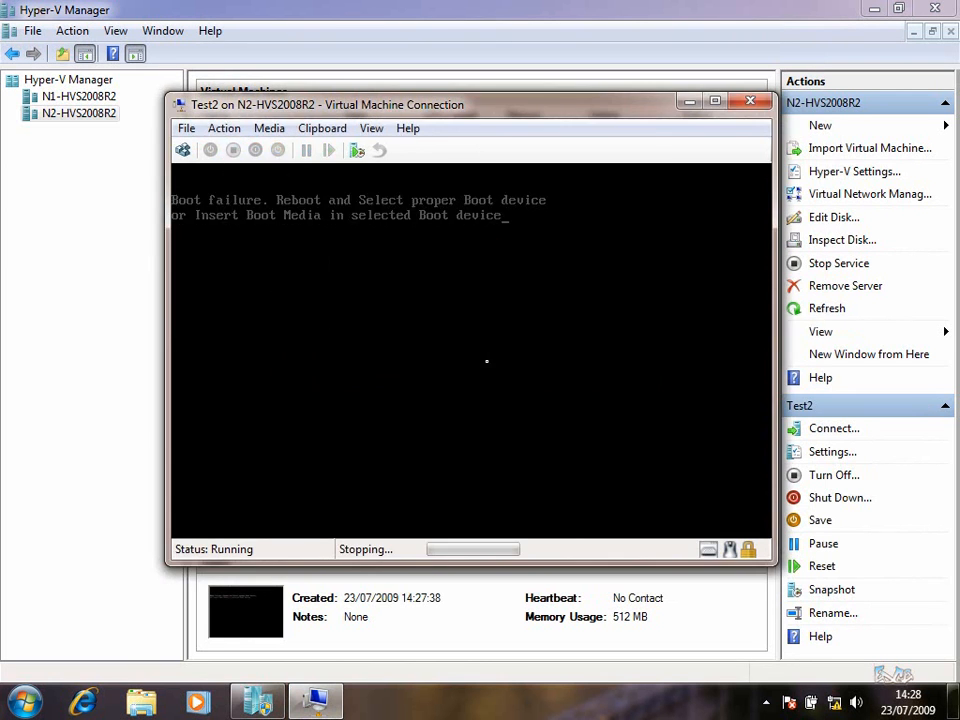
pyautogui.click(752, 103)
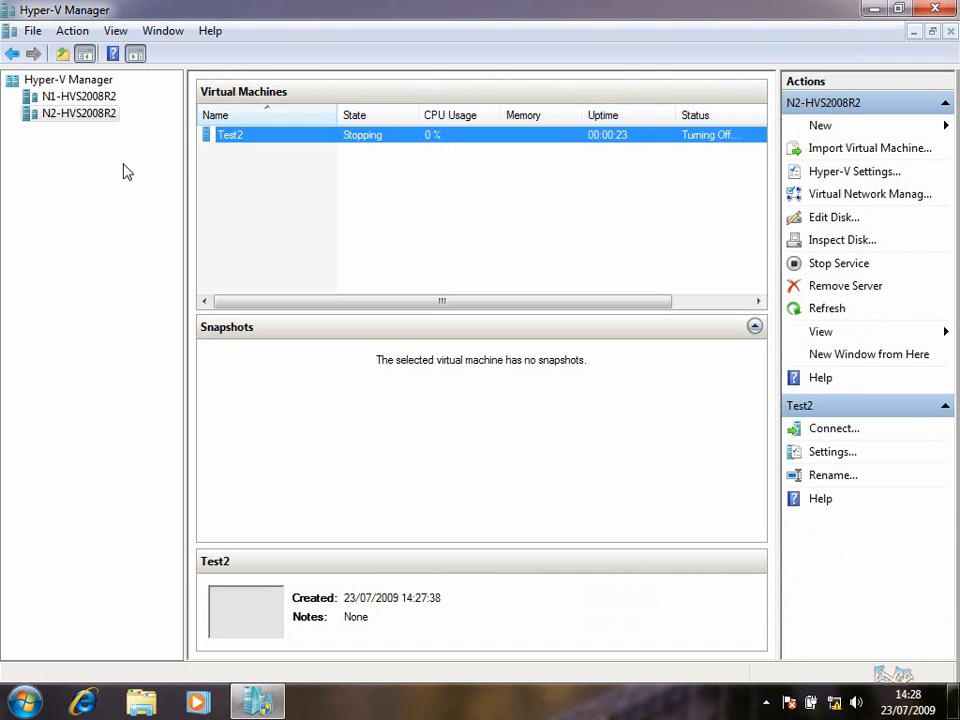
# Delete Test1 from N1-HVS2008R2 and Test2 from N2-HVS2008R2, leaving both hosts empty
pyautogui.click(78, 96)
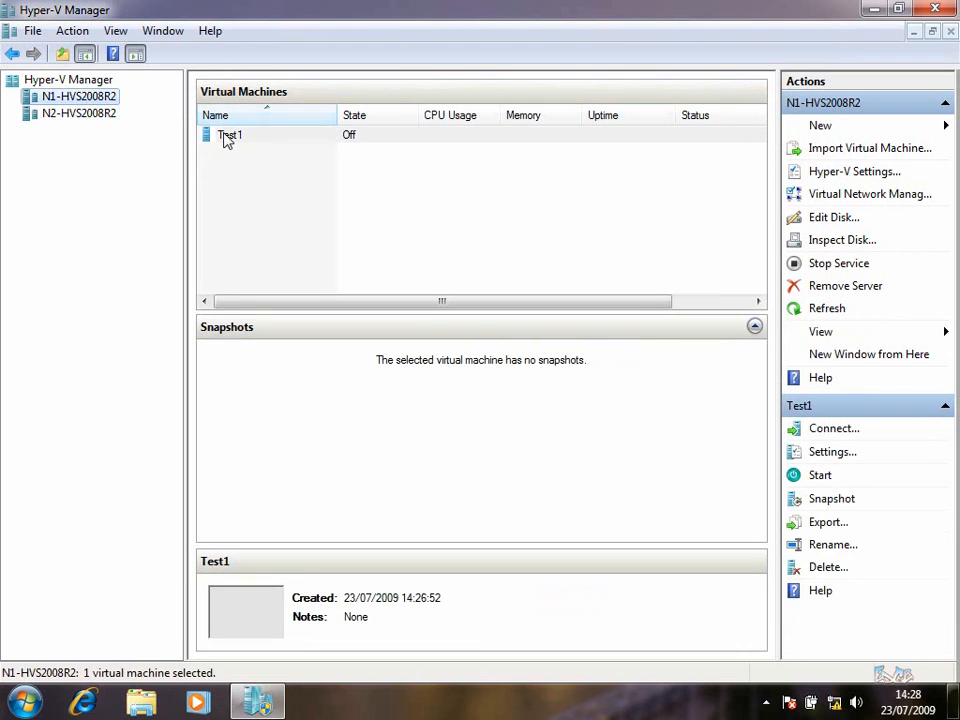
pyautogui.doubleClick(227, 136)
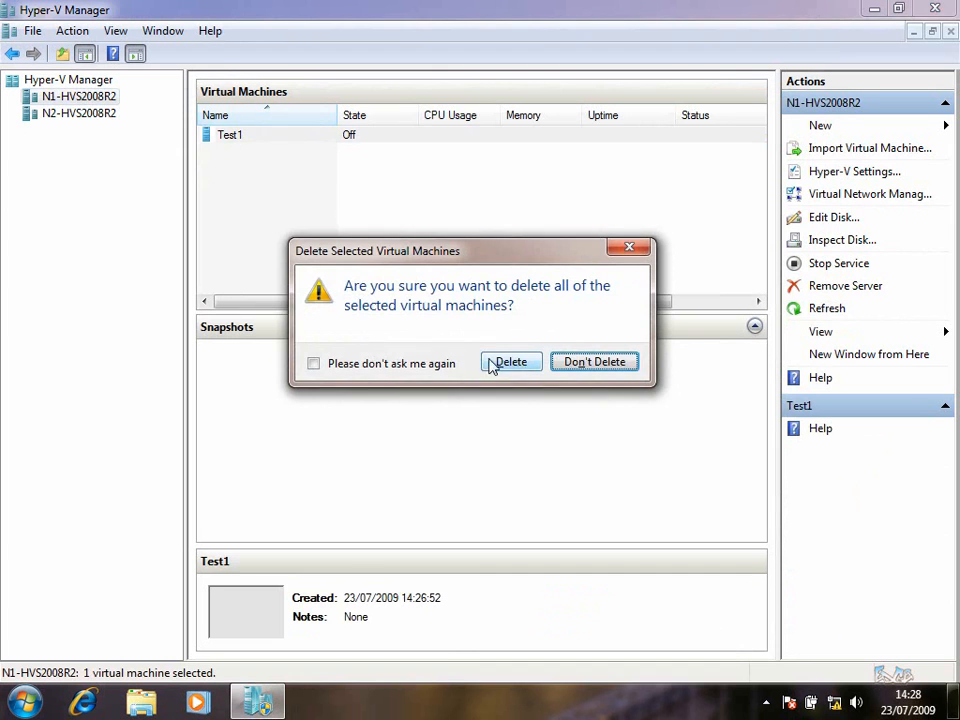
pyautogui.click(530, 363)
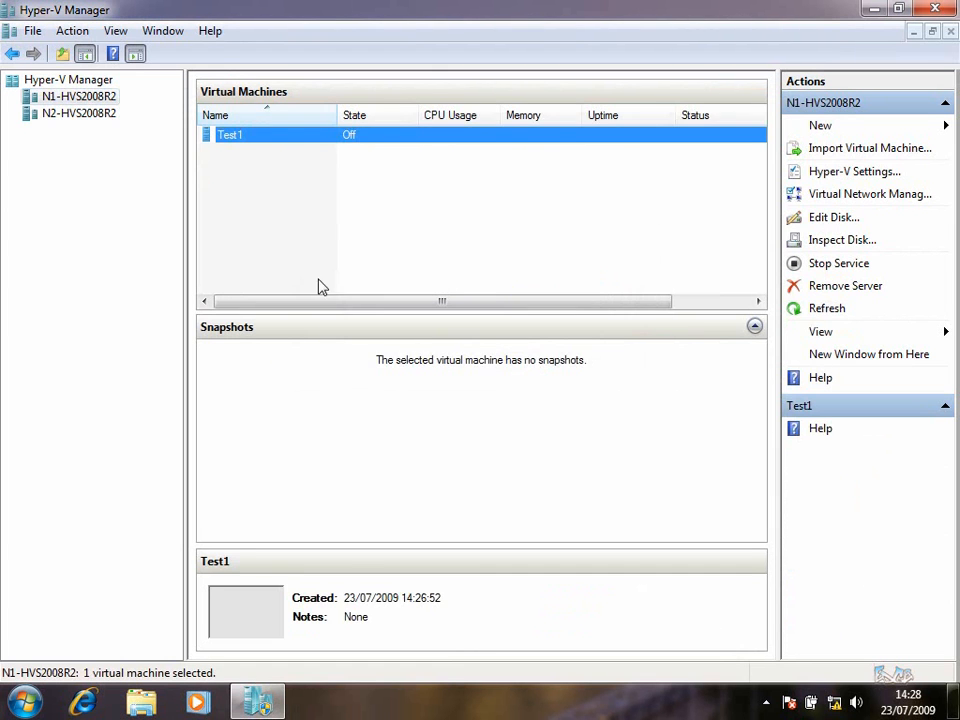
pyautogui.click(92, 115)
pyautogui.press('Delete')
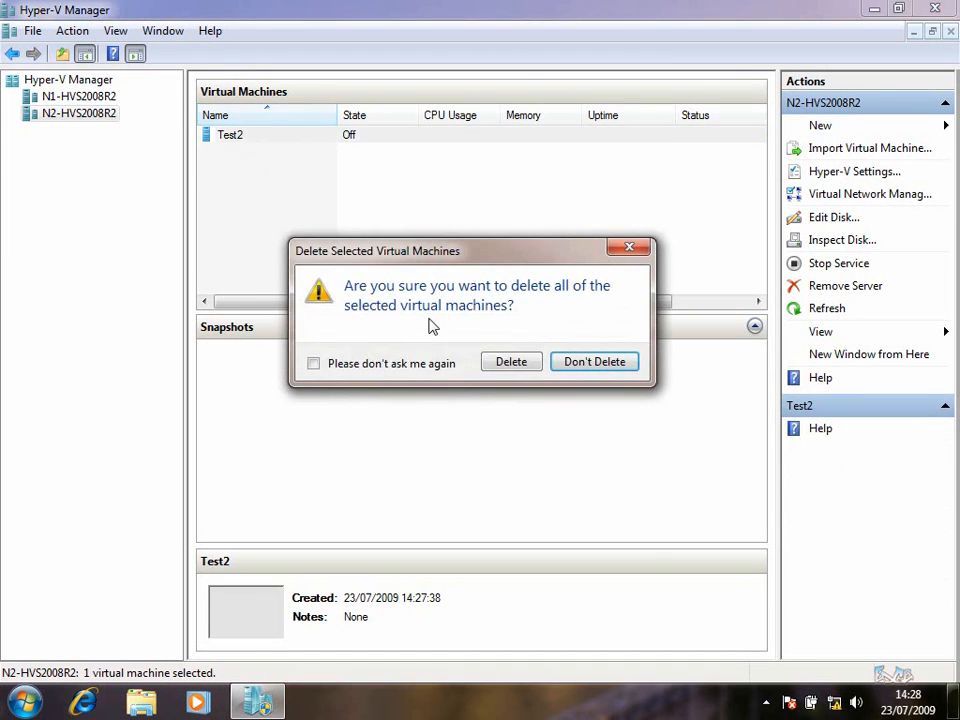
pyautogui.click(508, 360)
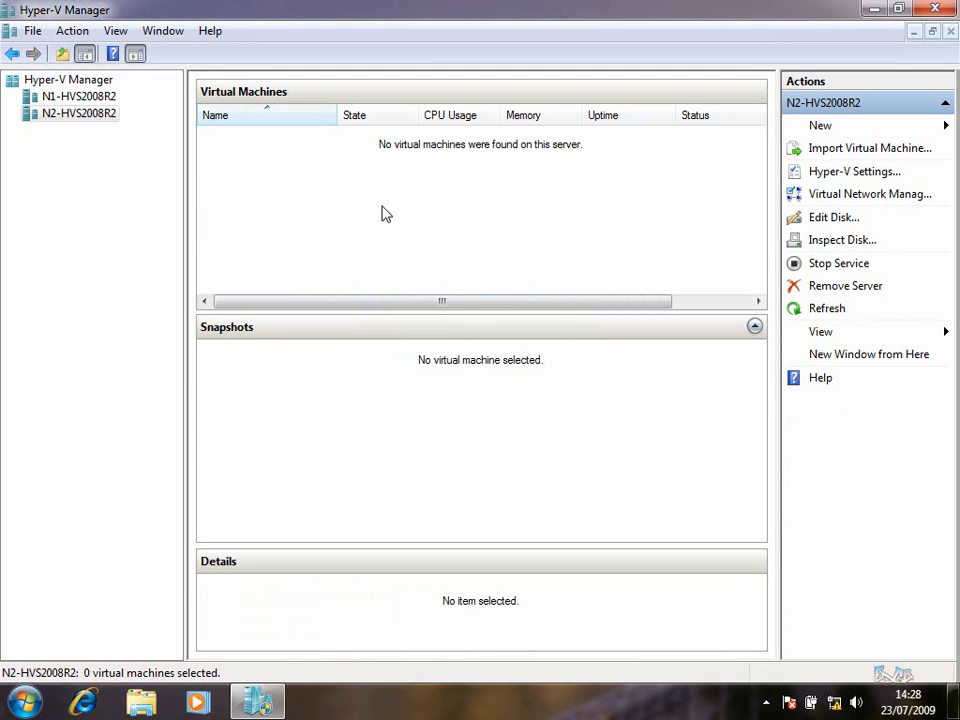
# Minimize Hyper-V Manager and launch Failover Cluster Manager from the Start menu's Administrative Tools
pyautogui.click(869, 10)
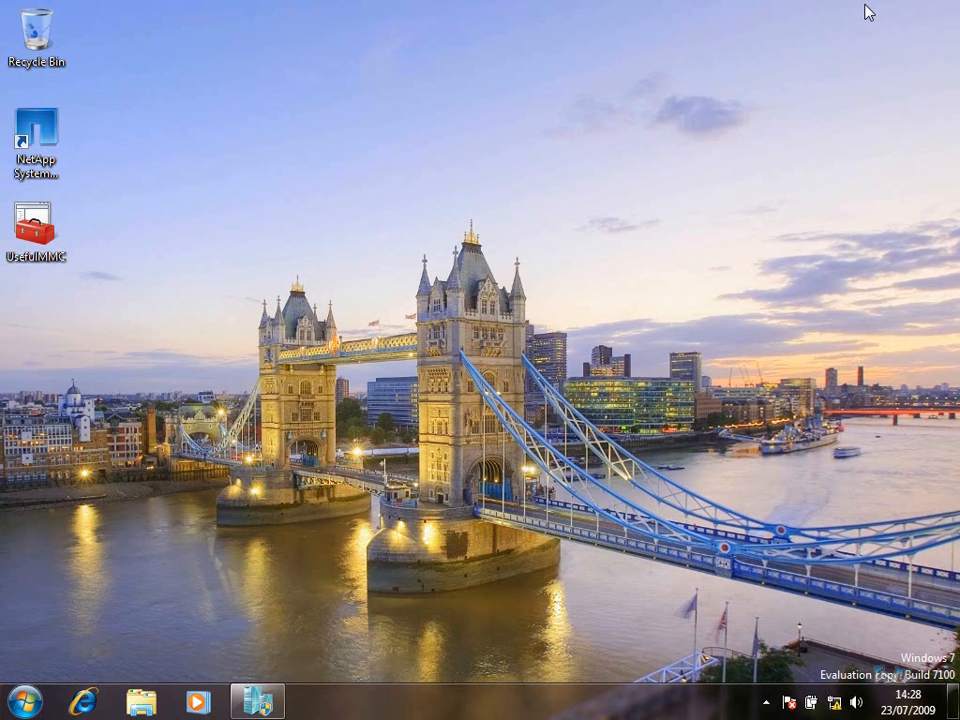
pyautogui.press('n')
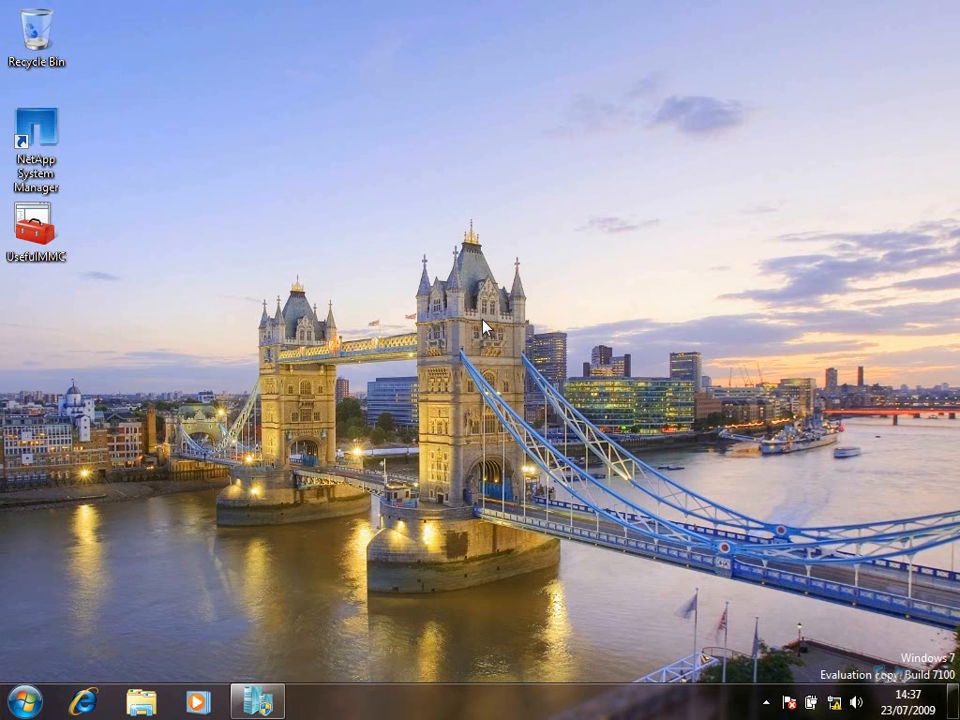
pyautogui.click(24, 700)
pyautogui.moveTo(350, 588)
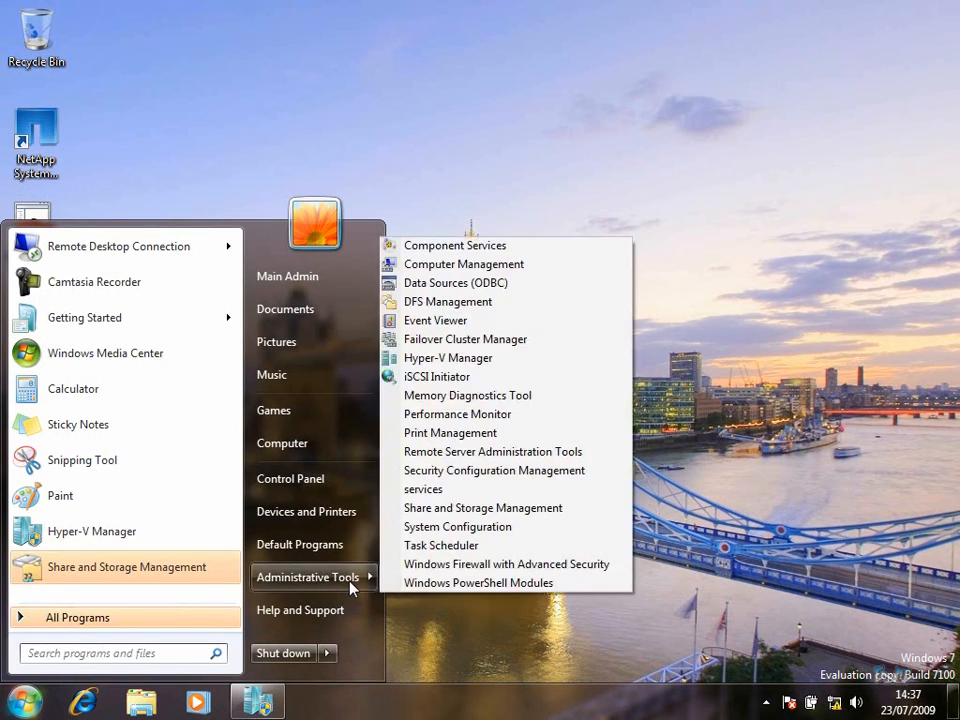
pyautogui.click(478, 340)
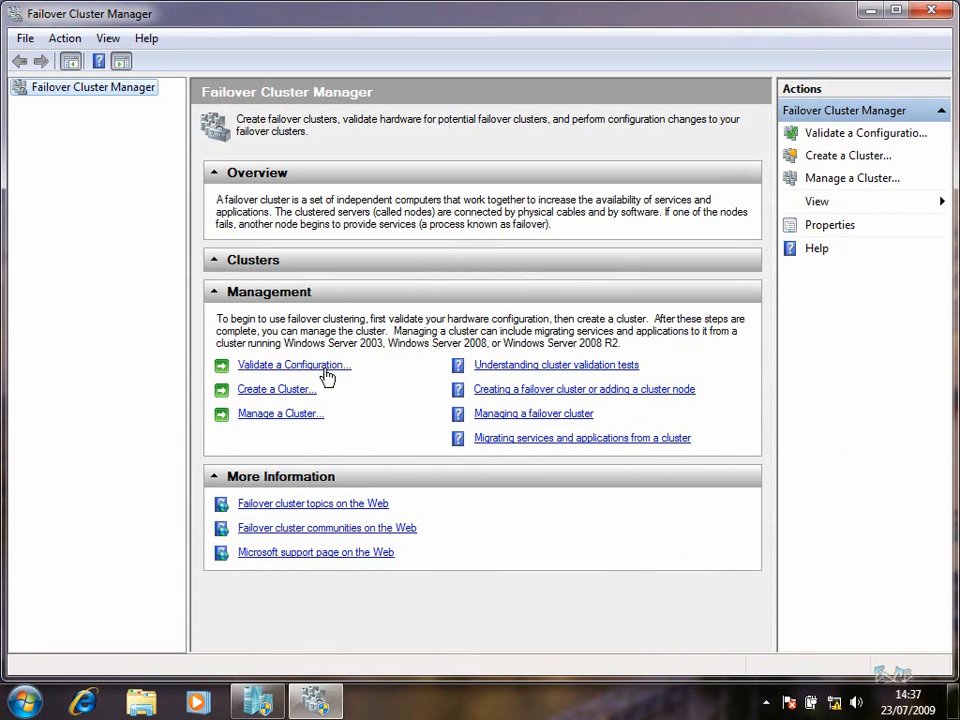
# Start a configuration validation and add N1-HVS2008R2 and N2-HVS2008R2 as servers to test
pyautogui.click(326, 370)
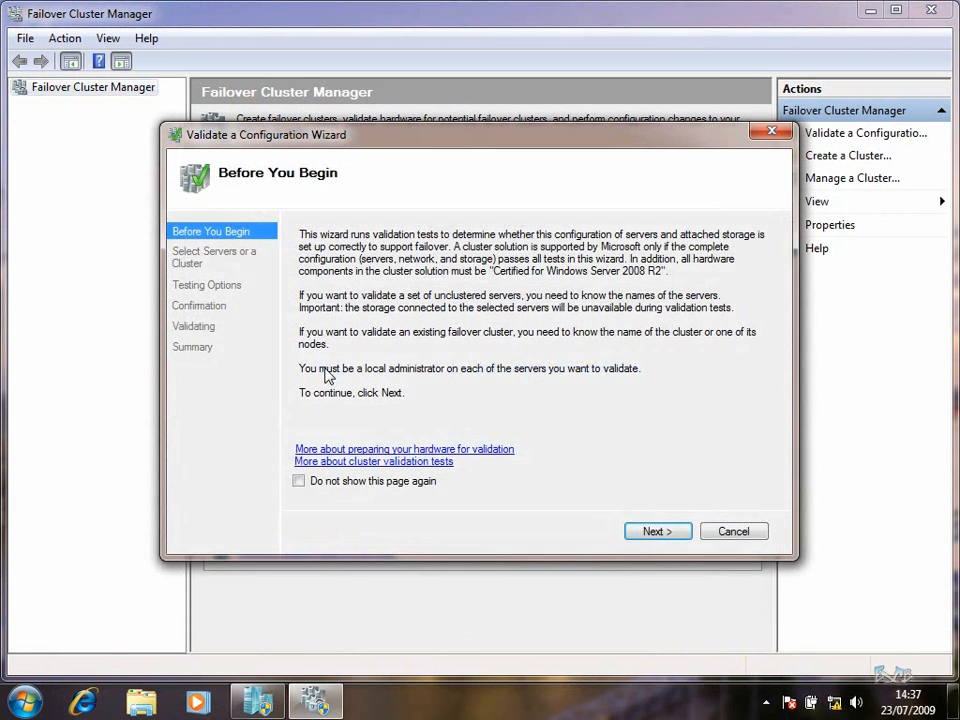
pyautogui.click(657, 531)
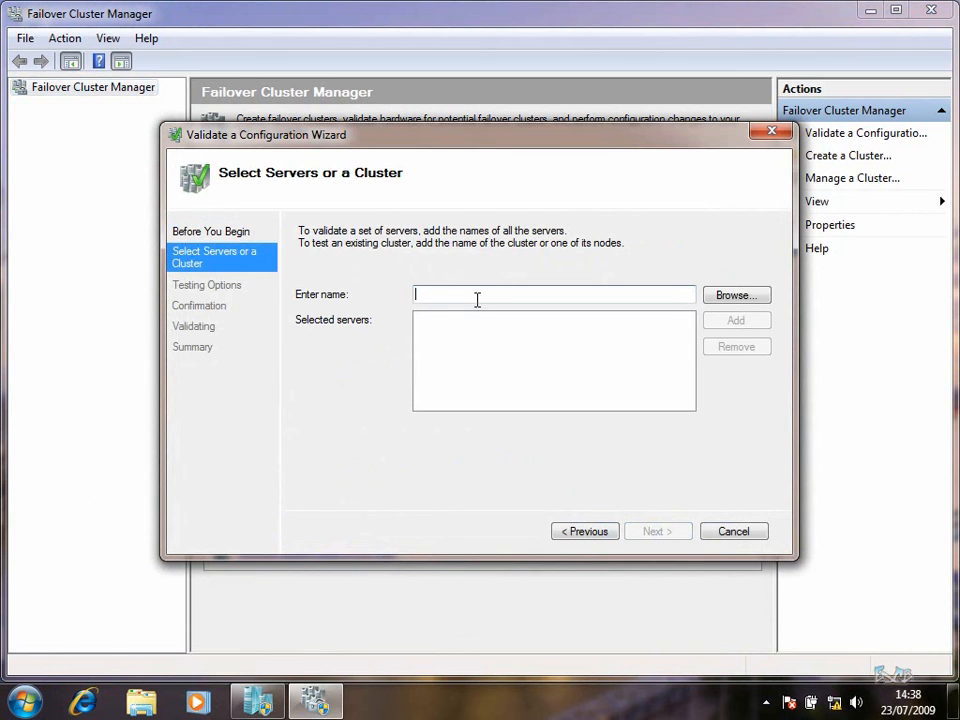
pyautogui.write('N1-H')
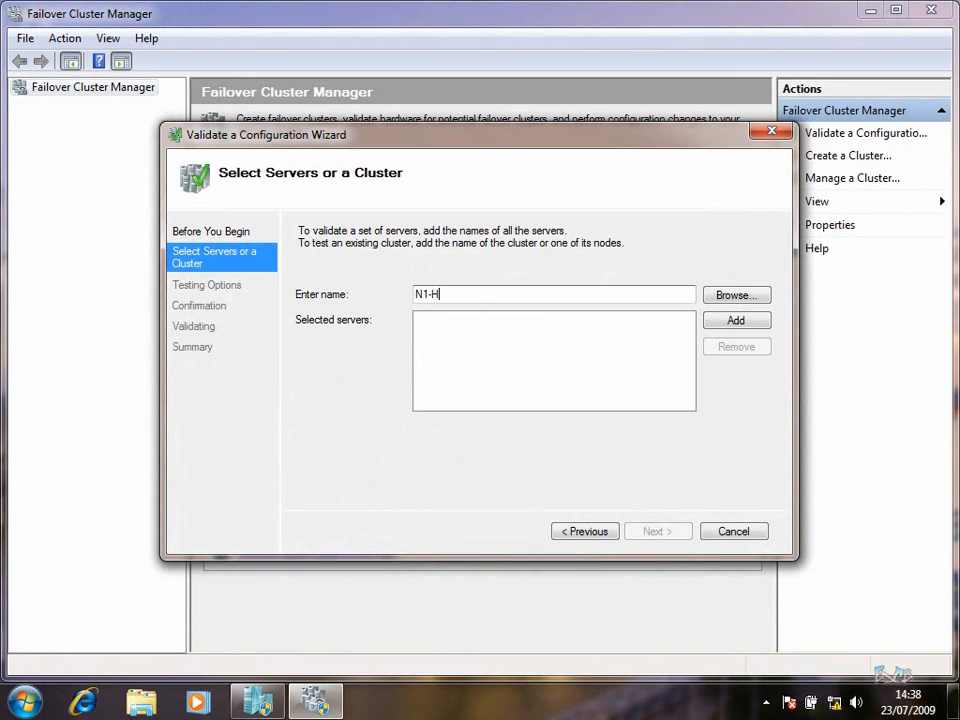
pyautogui.write('VS2008R2')
pyautogui.click(740, 320)
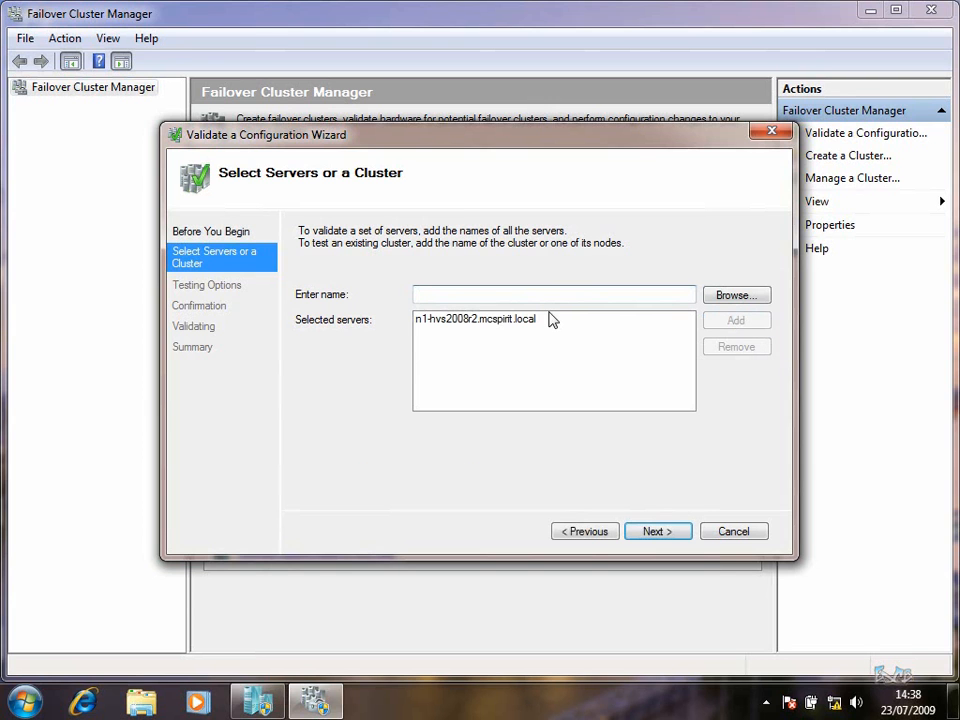
pyautogui.write('N1-HVS2008R2')
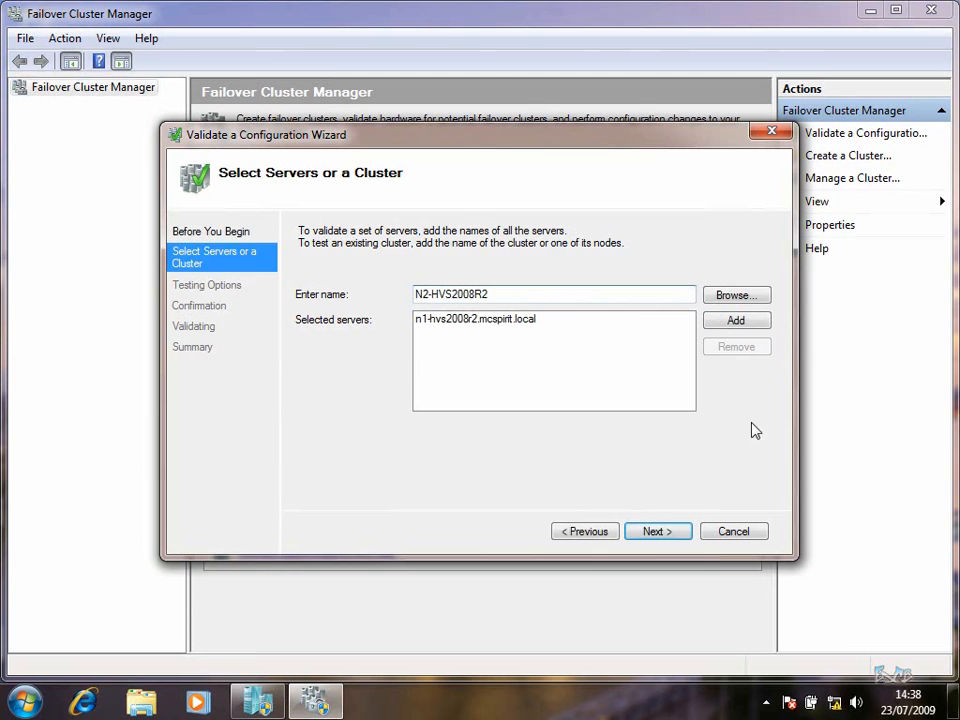
pyautogui.click(738, 320)
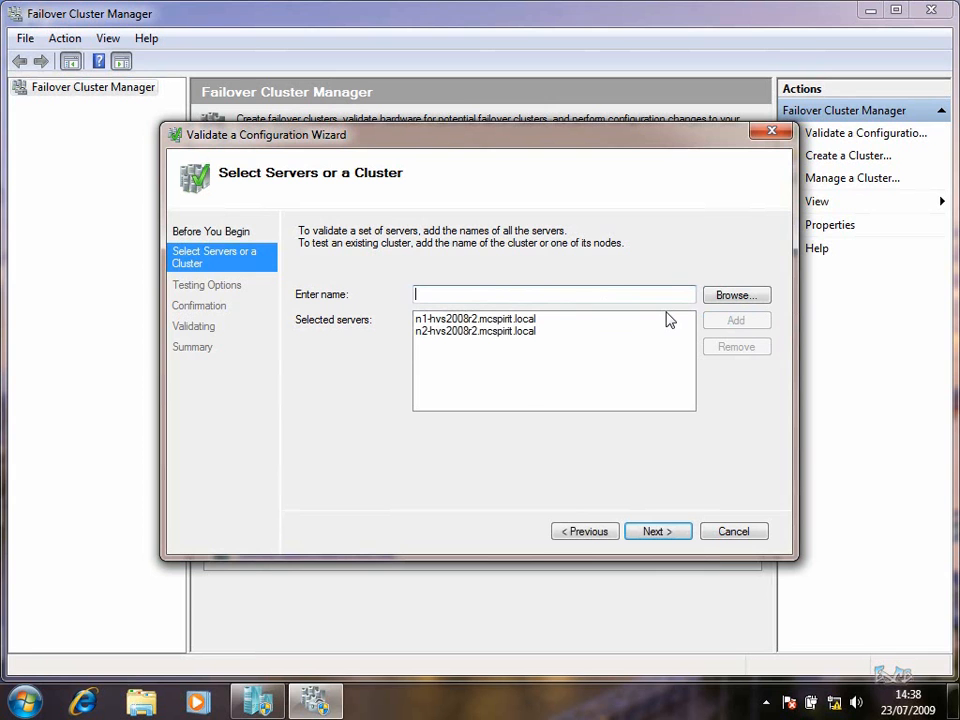
# Run all validation tests and open the resulting validation report
pyautogui.click(661, 532)
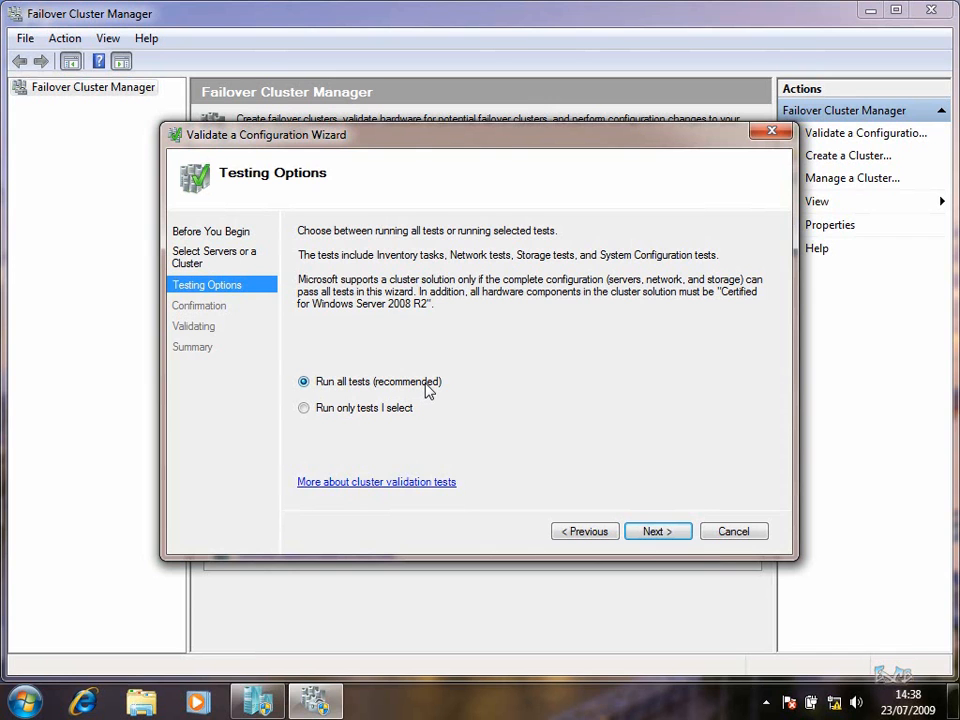
pyautogui.click(673, 533)
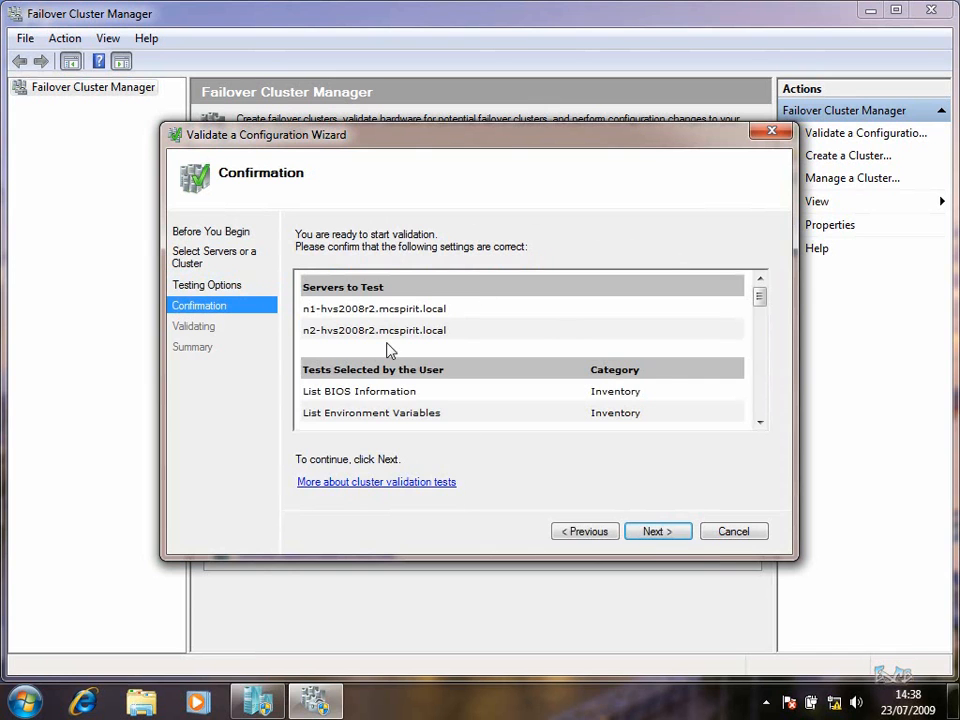
pyautogui.moveTo(761, 296)
pyautogui.mouseDown()
pyautogui.moveTo(768, 417)
pyautogui.moveTo(768, 287)
pyautogui.mouseUp()
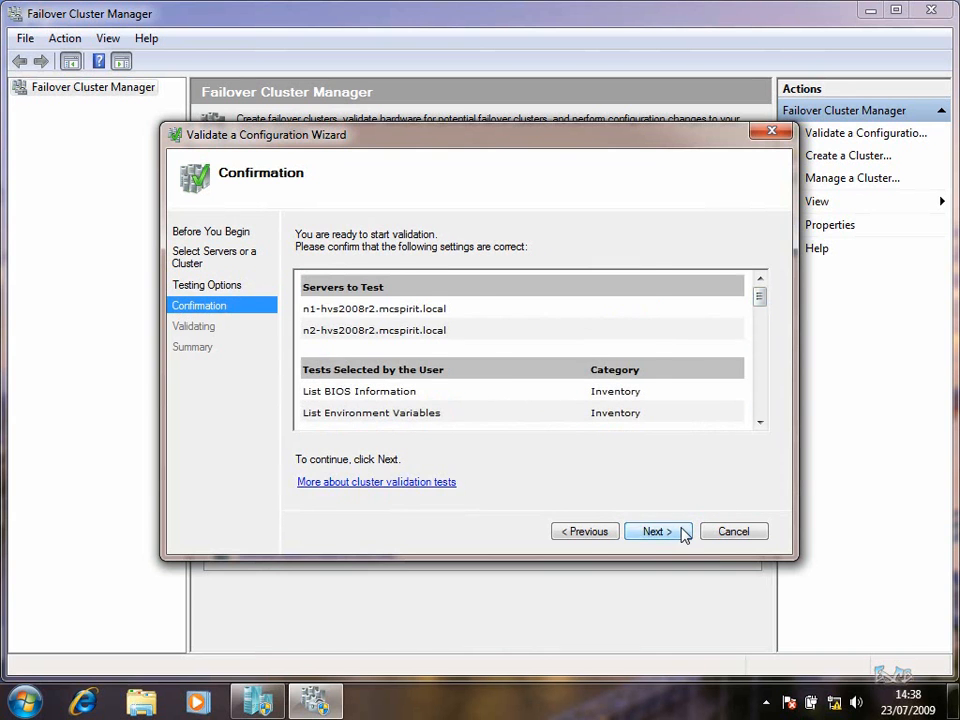
pyautogui.click(681, 532)
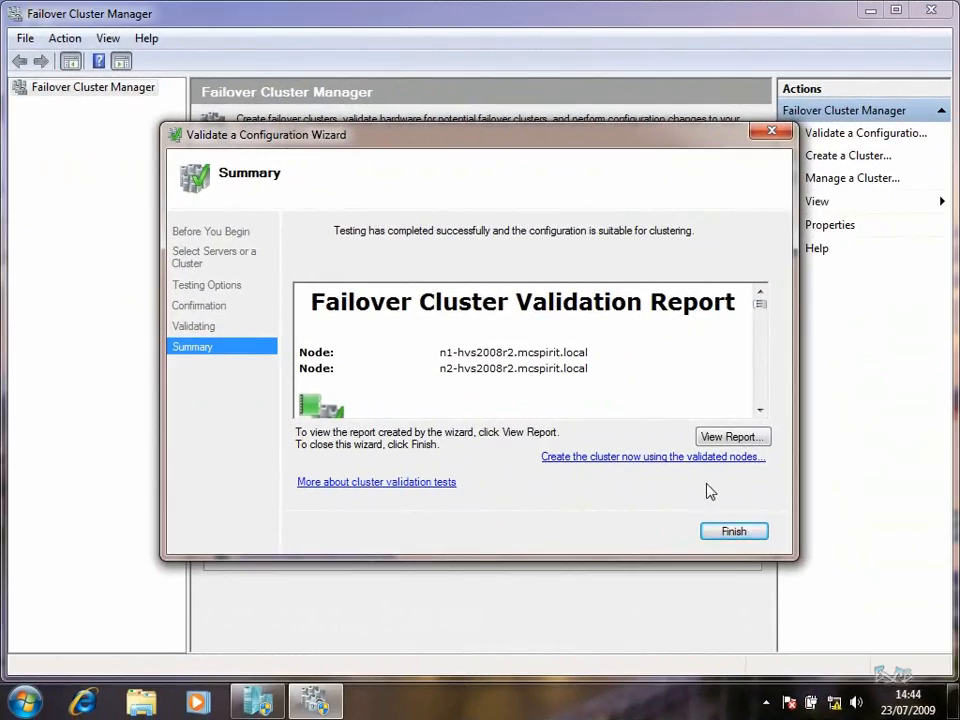
pyautogui.click(736, 437)
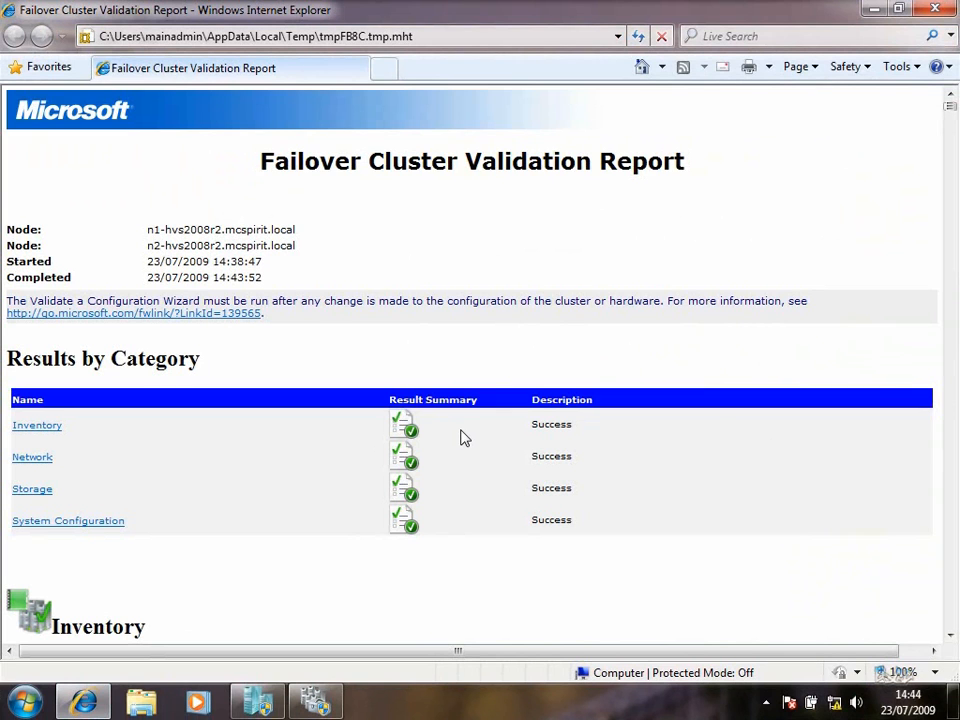
# Check the report's Success results for all four categories, then close Internet Explorer
pyautogui.moveTo(212, 256); pyautogui.dragTo(252, 260)
pyautogui.click(265, 279)
pyautogui.click(941, 12)
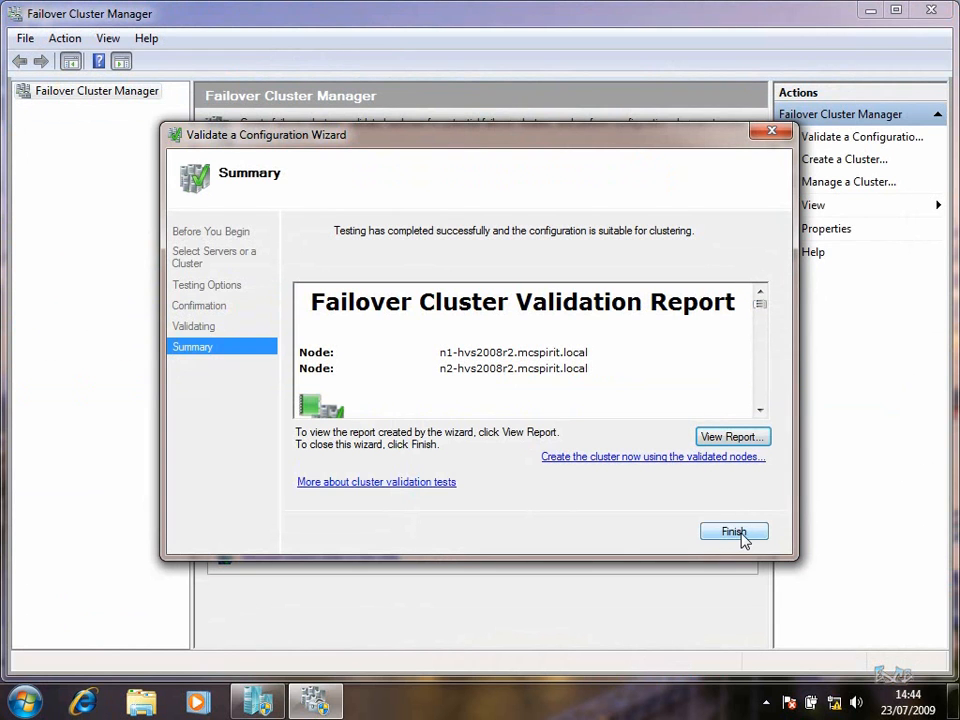
# Finish validation, maximize the console and start the Create Cluster Wizard
pyautogui.click(734, 532)
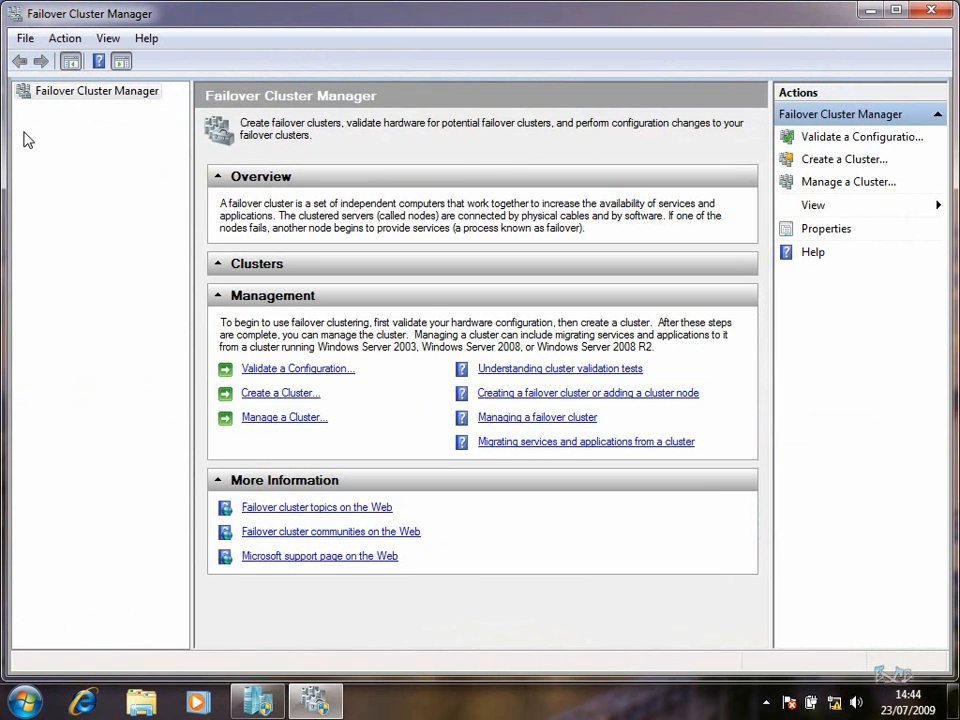
pyautogui.doubleClick(480, 22)
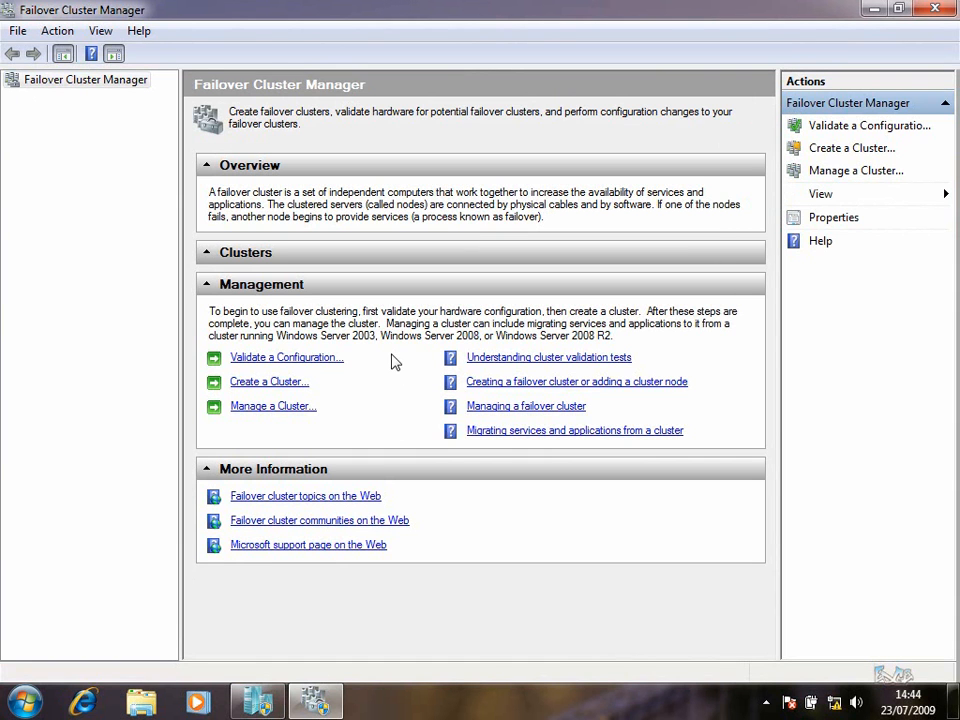
pyautogui.click(278, 388)
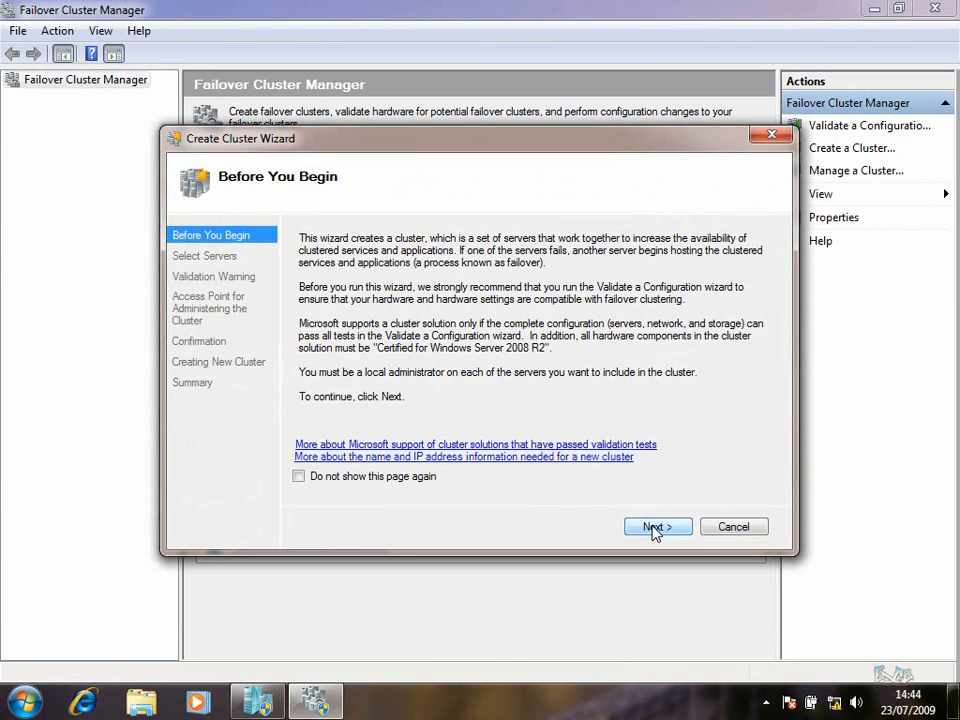
pyautogui.click(653, 528)
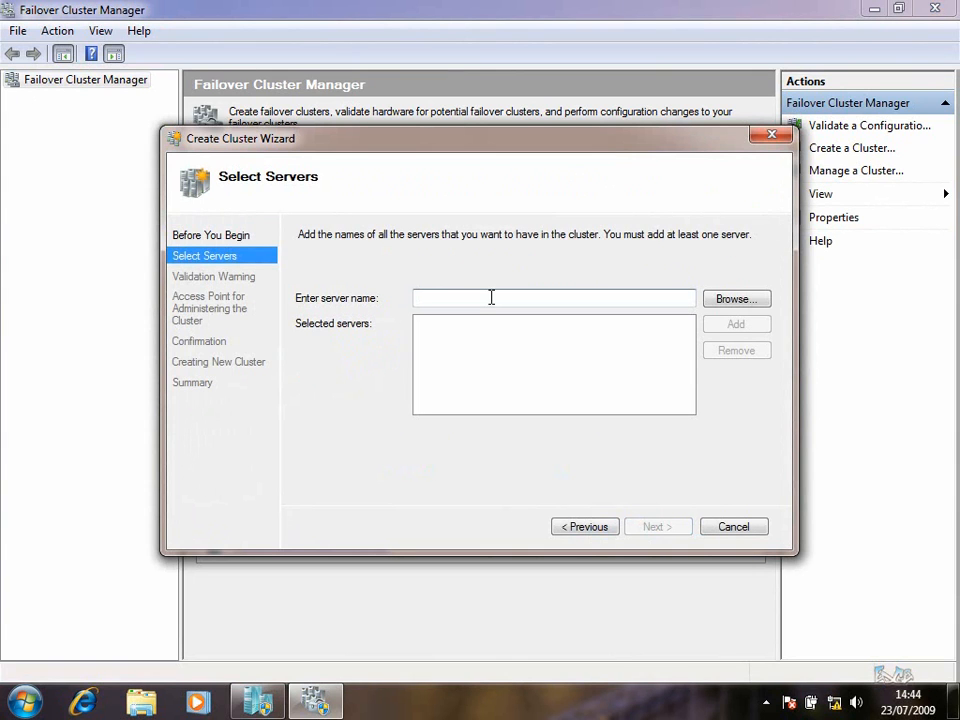
# Add n1-hvs2008r2 and n2-hvs2008r2 as cluster servers and name the cluster hvscluster
pyautogui.write('n1-hvs')
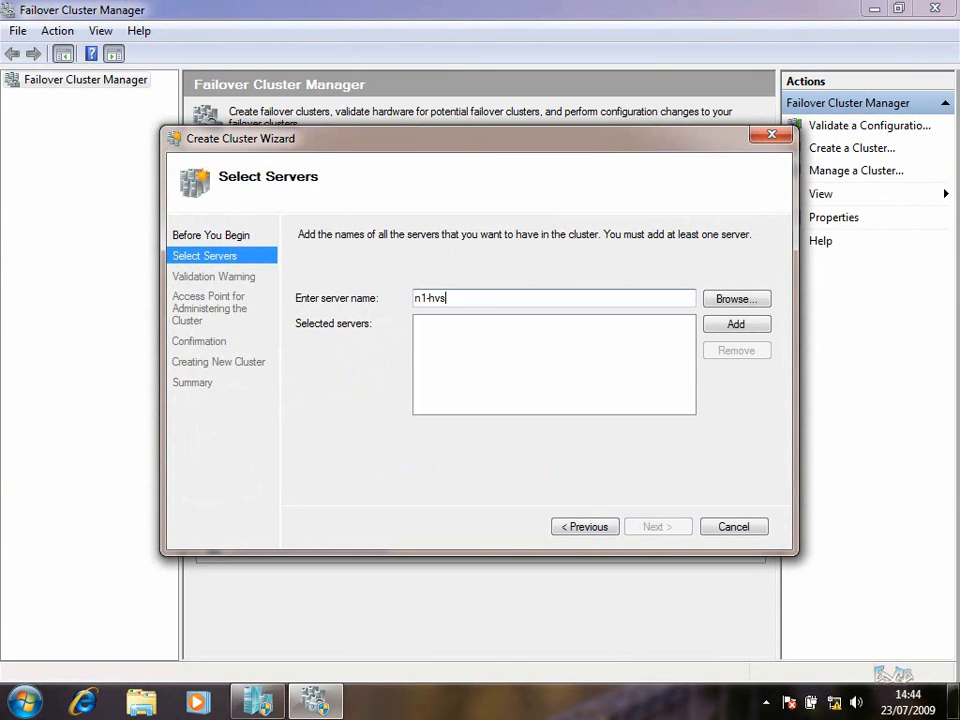
pyautogui.click(724, 328)
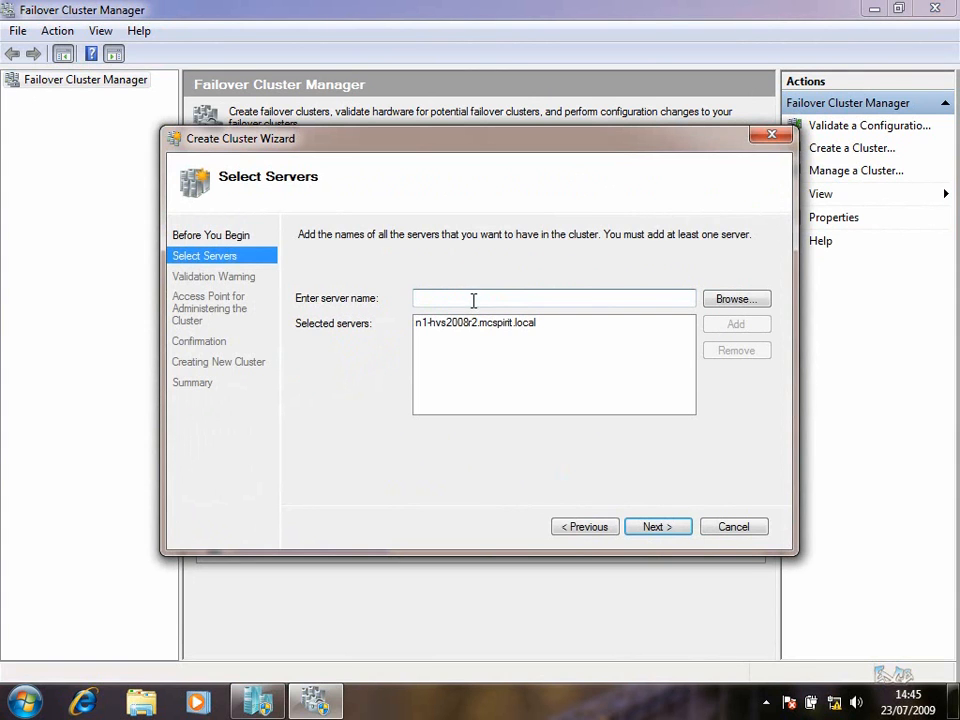
pyautogui.click(474, 300)
pyautogui.write('n2-hvs2008r2')
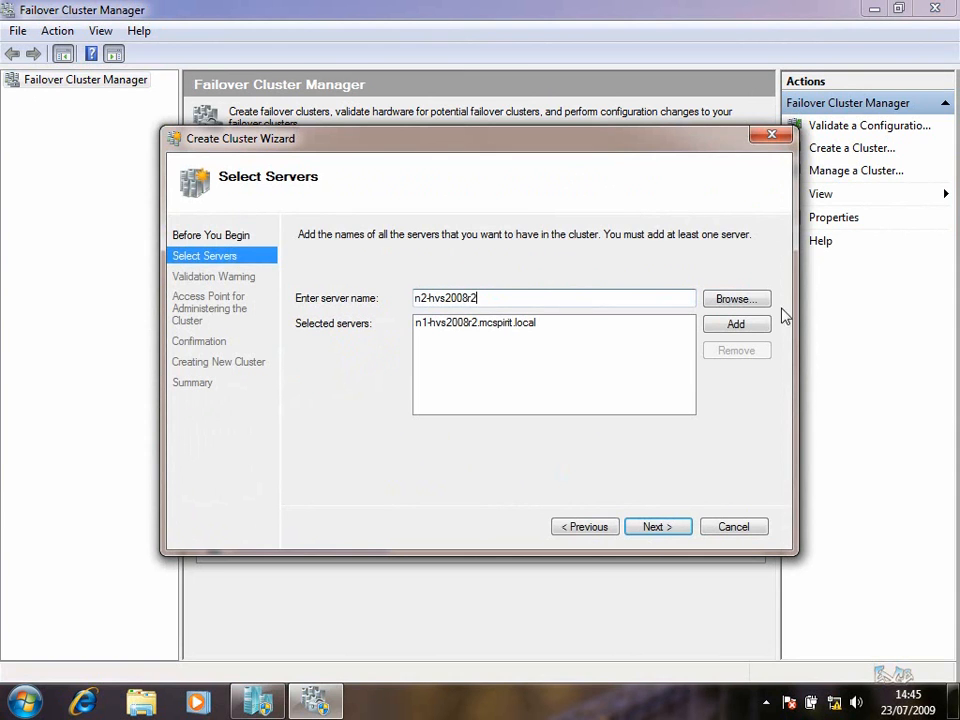
pyautogui.click(738, 323)
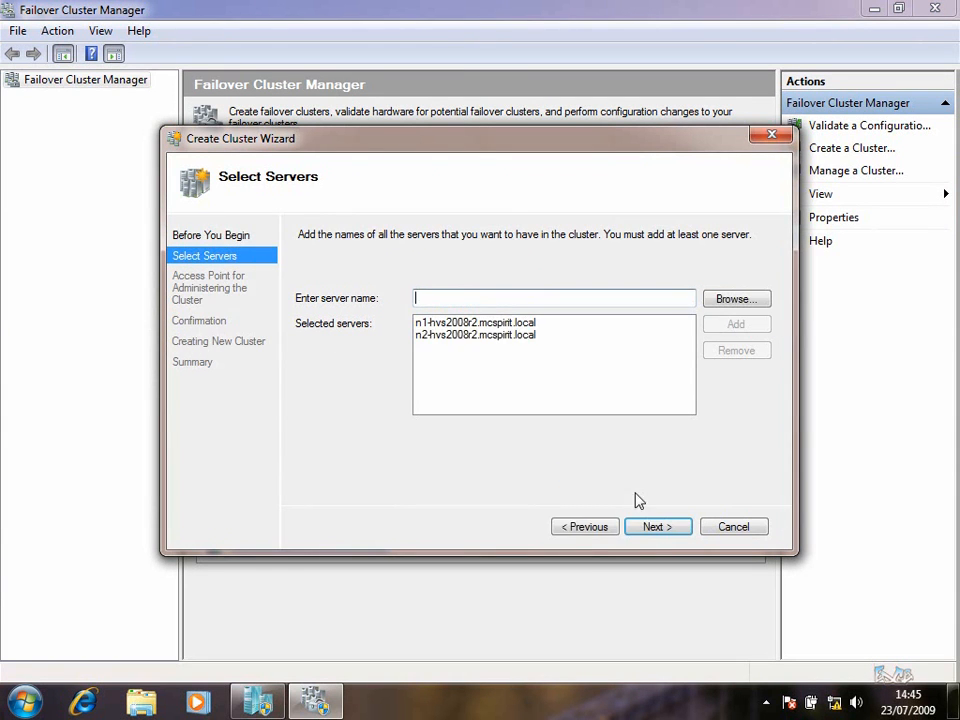
pyautogui.click(660, 527)
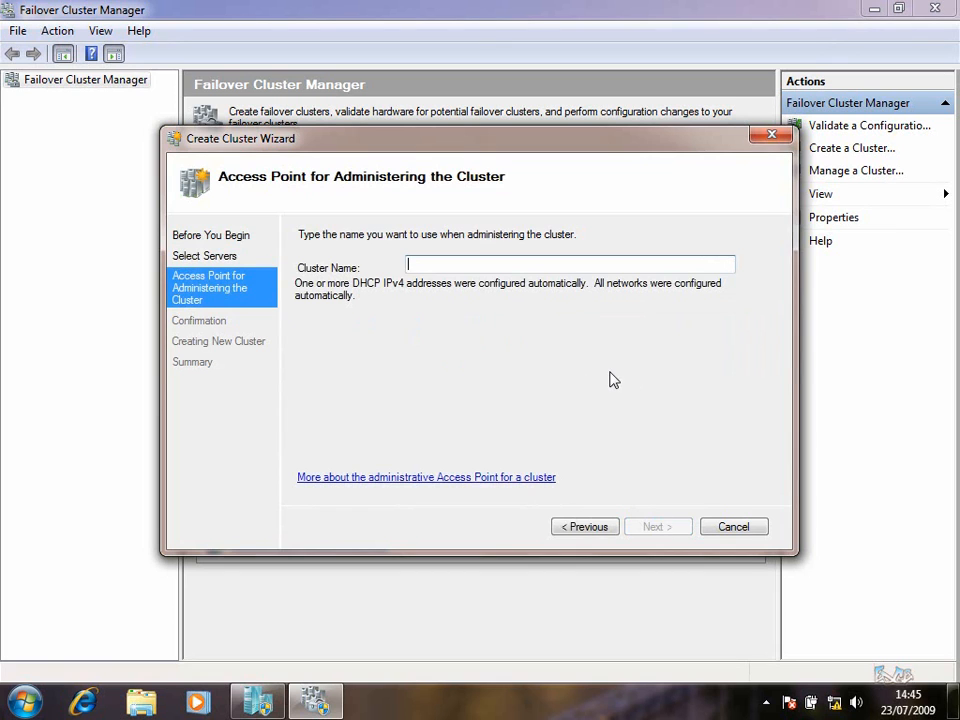
pyautogui.write('hvscluster')
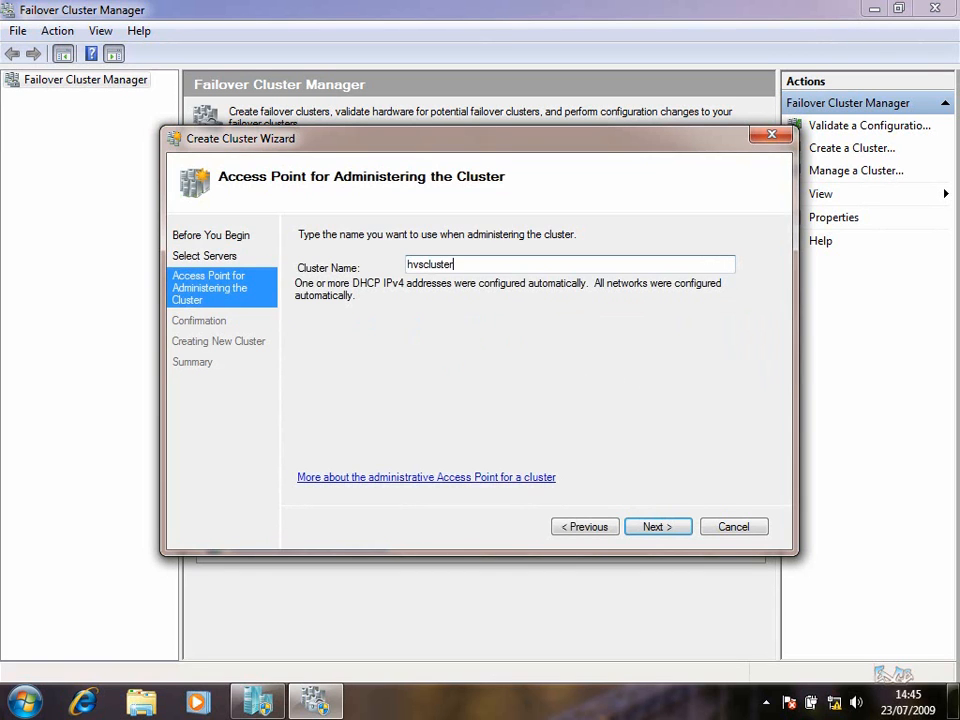
# Confirm the hvscluster settings, create the cluster, and close the wizard after reviewing its report
pyautogui.click(665, 530)
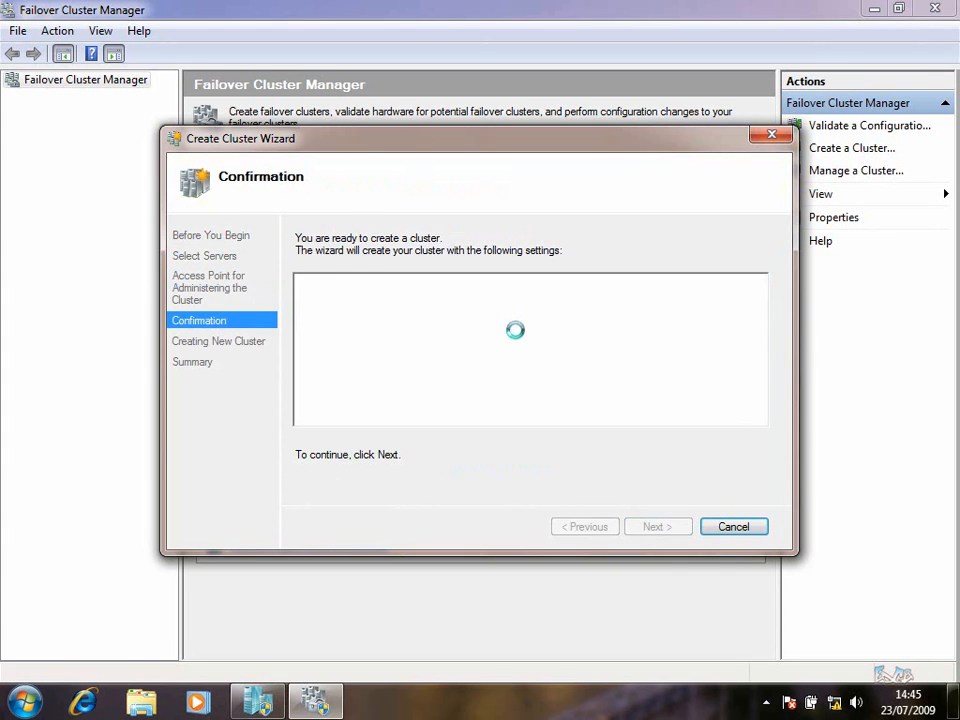
pyautogui.click(673, 527)
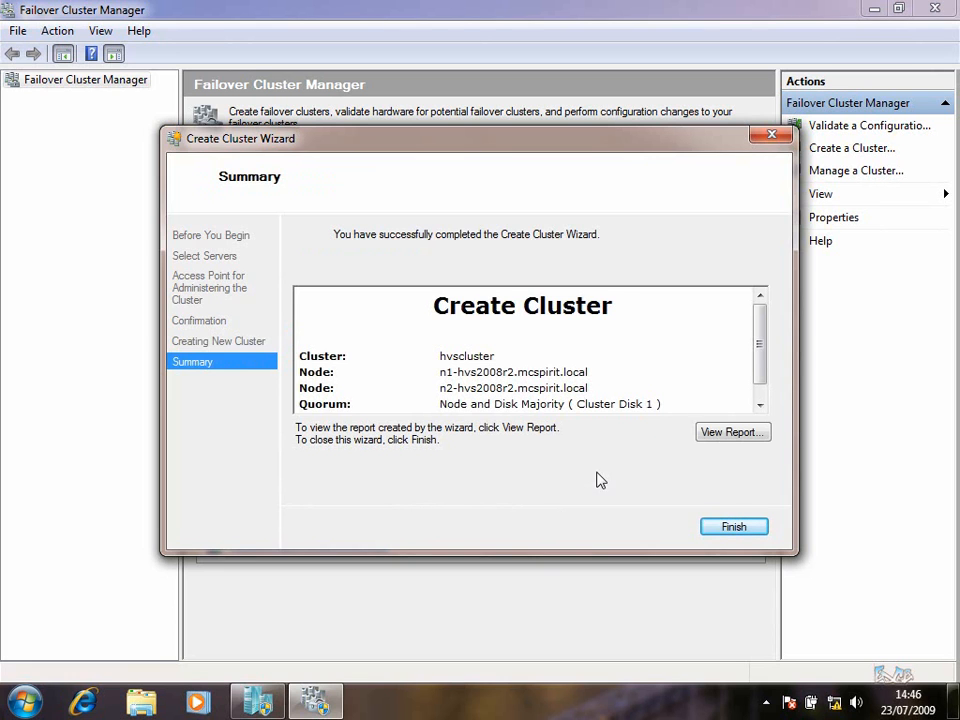
pyautogui.moveTo(760, 342); pyautogui.dragTo(744, 375)
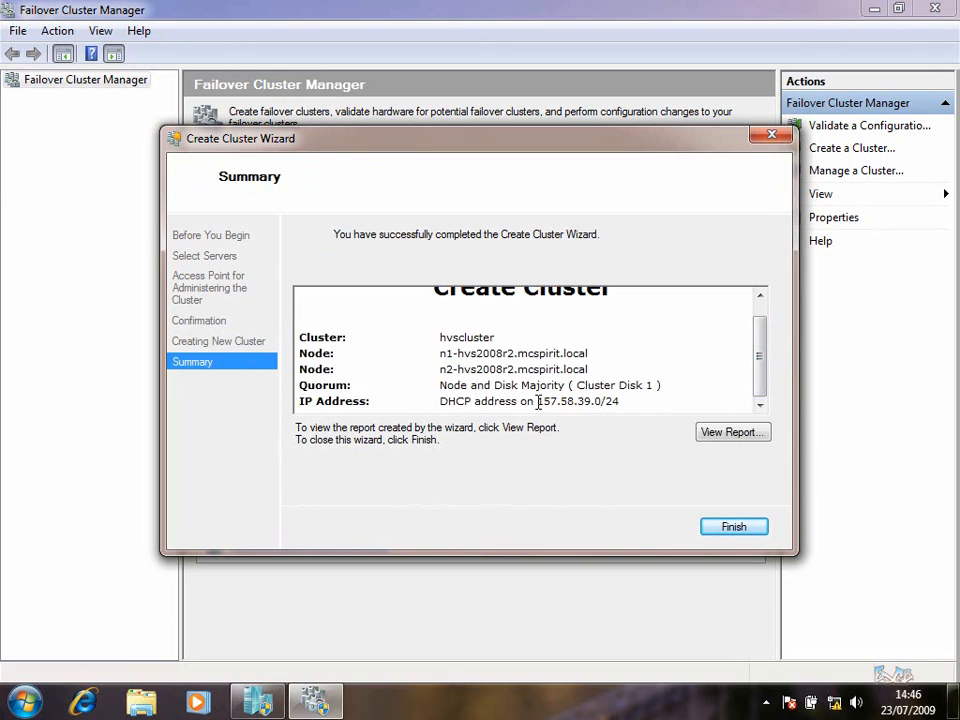
pyautogui.moveTo(538, 401); pyautogui.dragTo(619, 403)
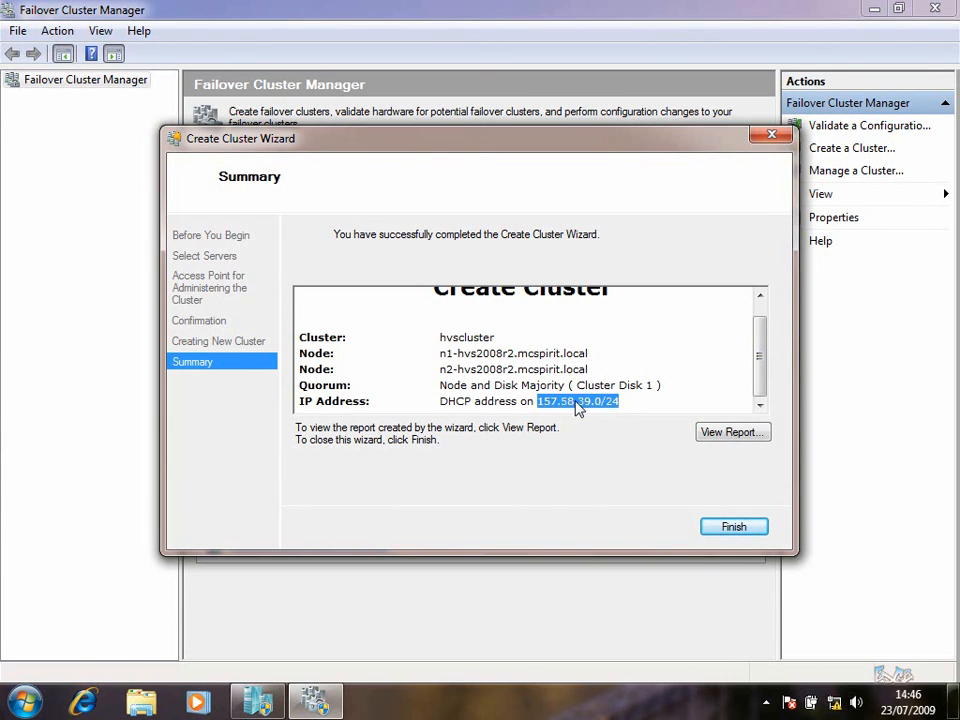
pyautogui.click(732, 528)
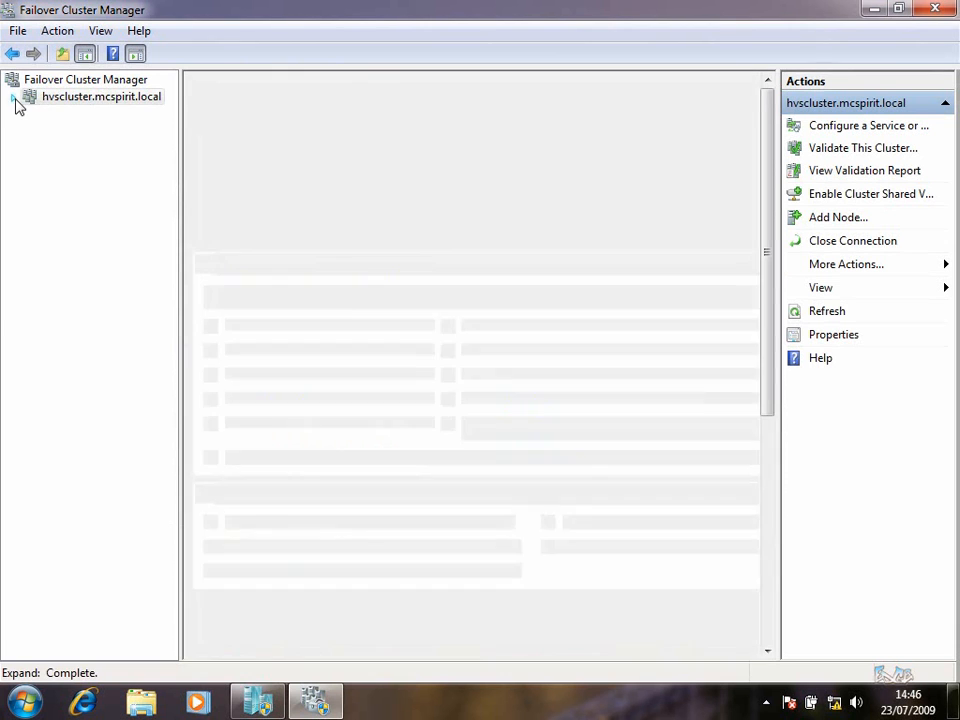
# Open the new cluster's summary with its Cluster Core Resources section expanded
pyautogui.click(15, 99)
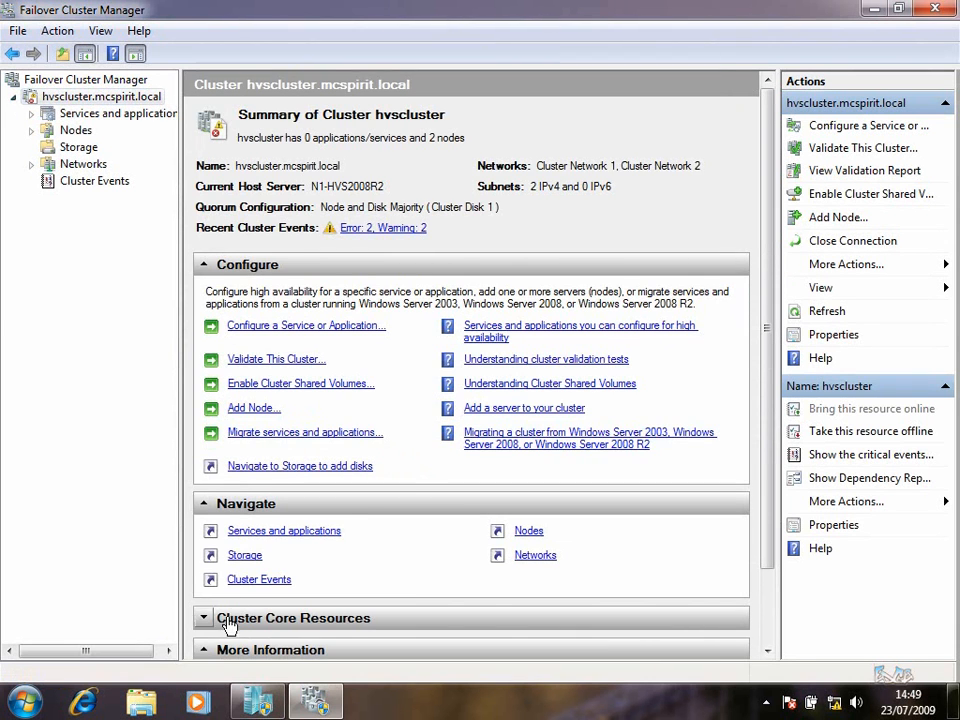
pyautogui.click(230, 619)
pyautogui.scroll(-2, 298, 541)
pyautogui.scroll(1, 299, 538)
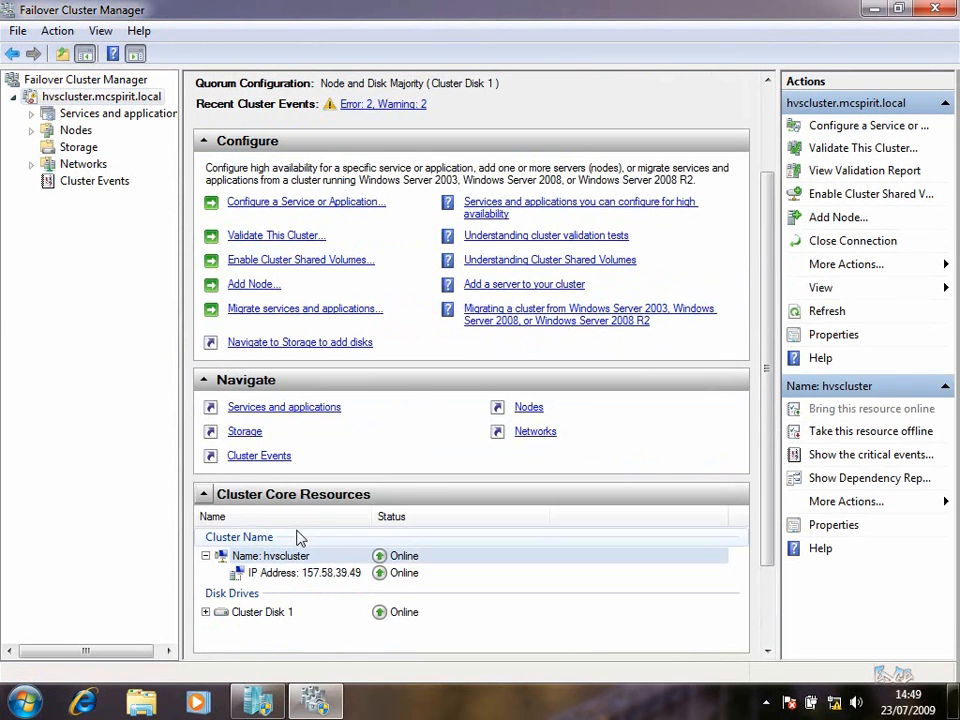
# Allow clients to connect through Cluster Network 2 in its properties
pyautogui.click(76, 163)
pyautogui.click(31, 164)
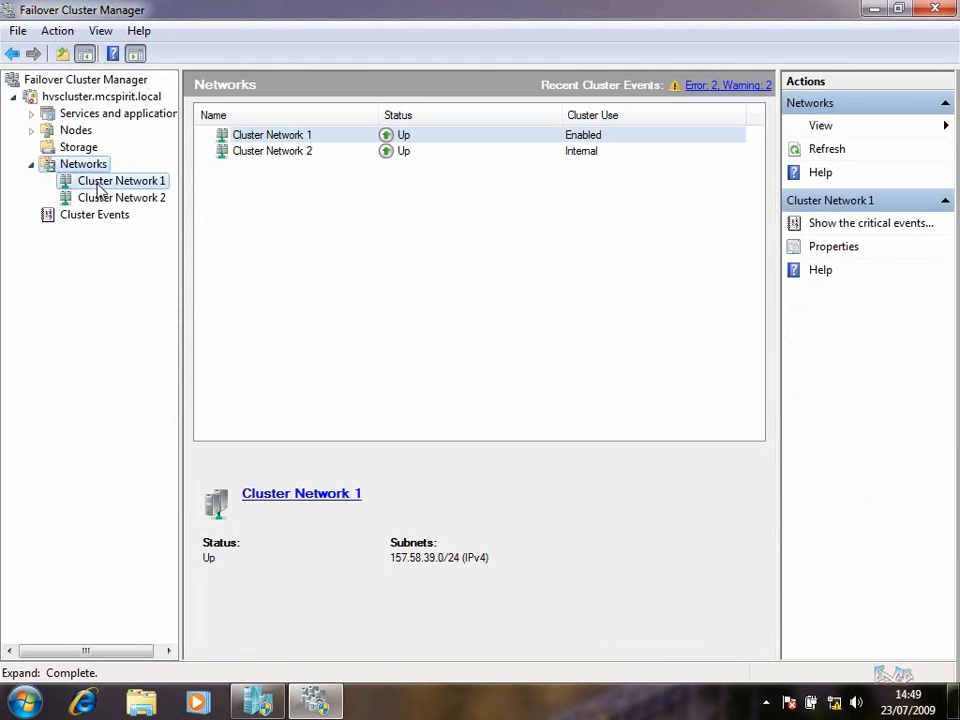
pyautogui.click(100, 184)
pyautogui.click(105, 197)
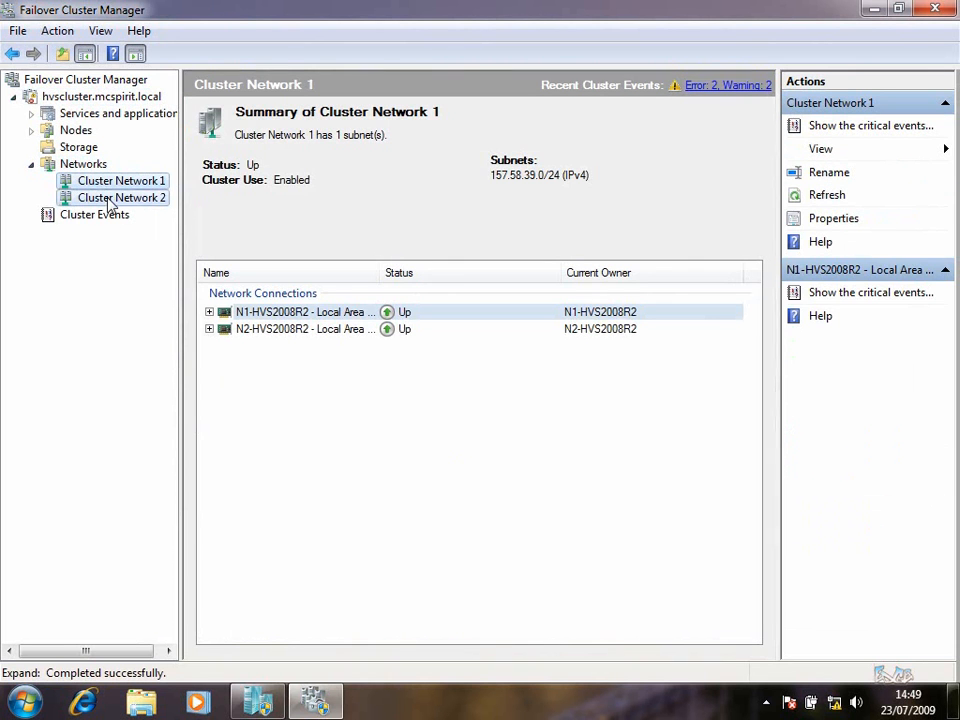
pyautogui.rightClick(118, 201)
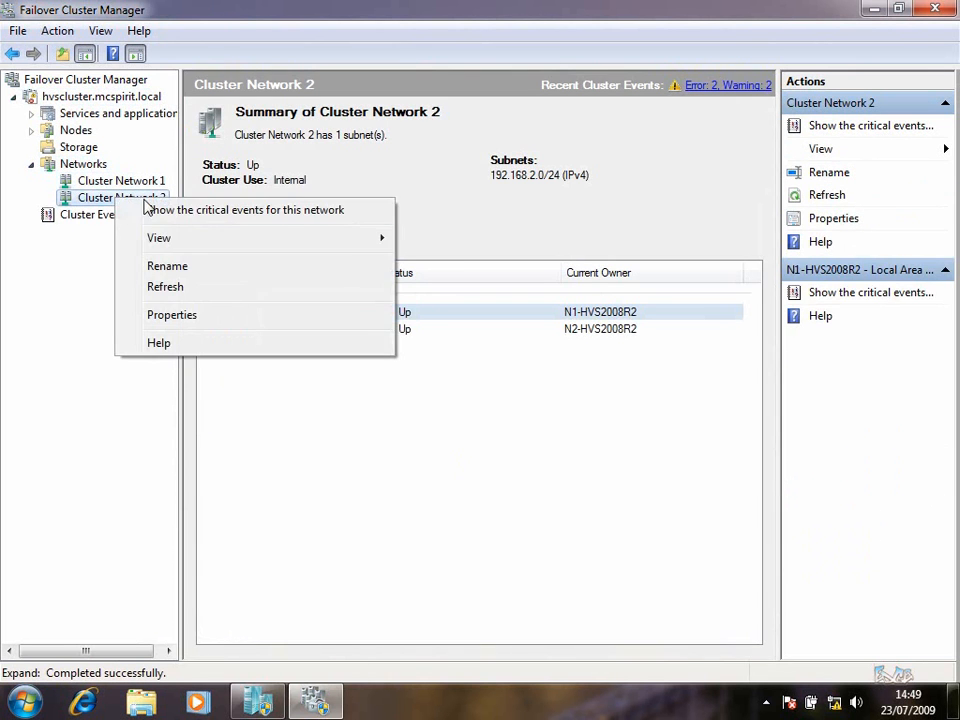
pyautogui.click(207, 316)
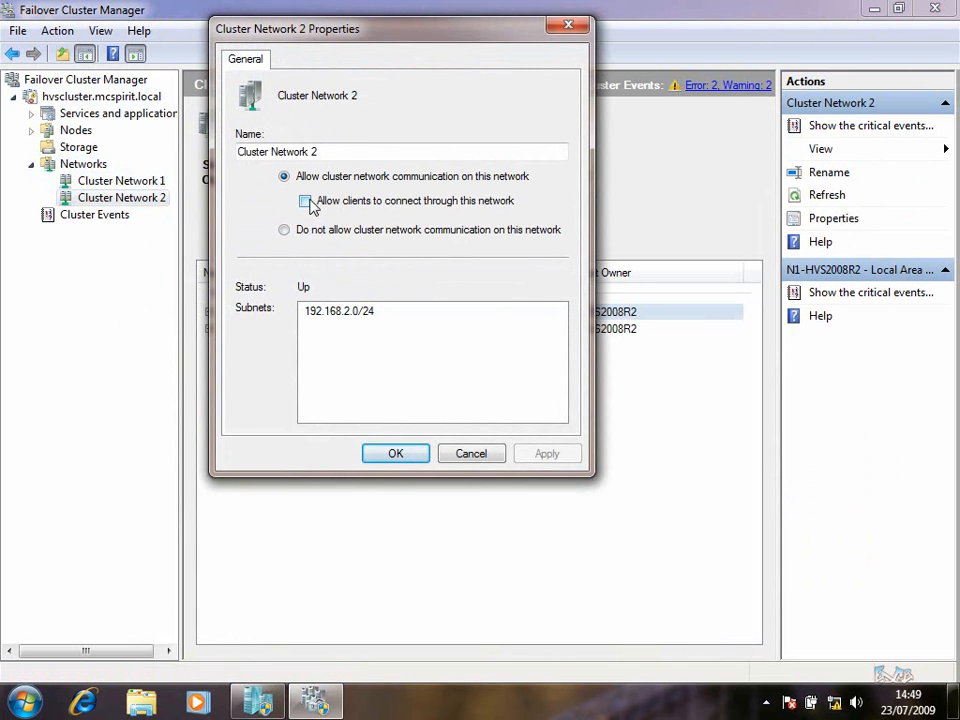
pyautogui.click(305, 200)
pyautogui.click(540, 462)
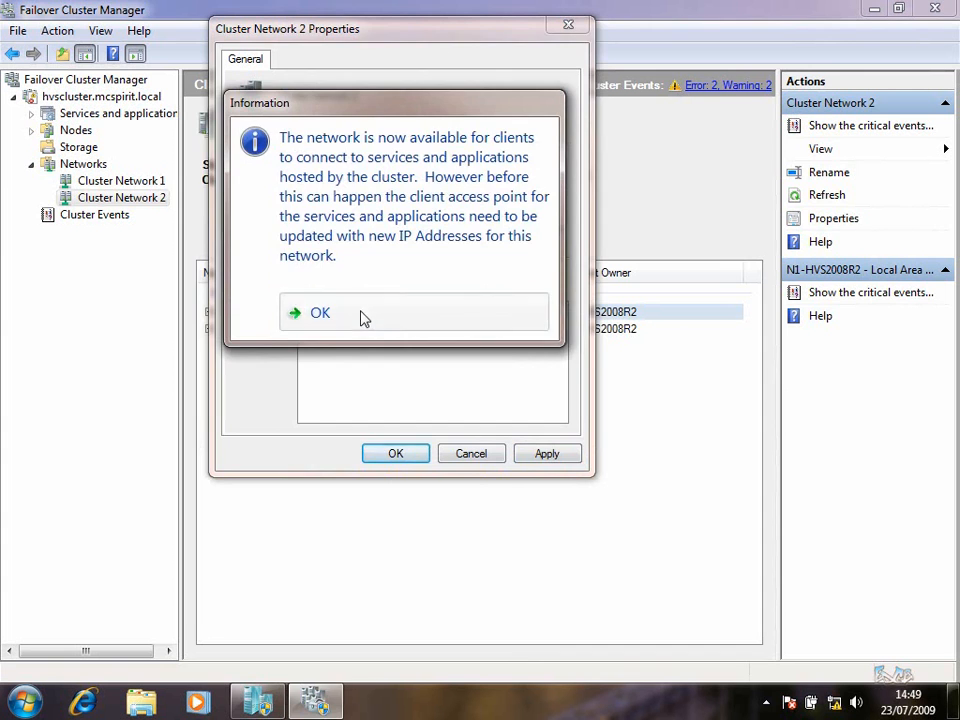
pyautogui.click(364, 318)
pyautogui.click(379, 459)
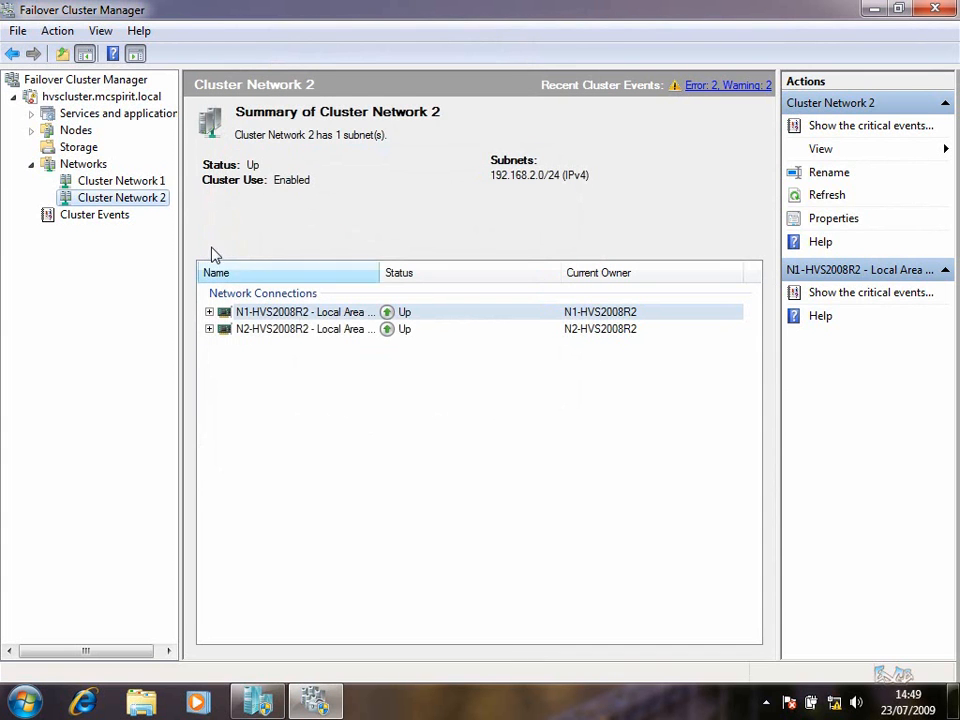
# Move the cluster IP address to network 192.168.2.0/24 and renew its lease to 192.168.2.8
pyautogui.click(75, 97)
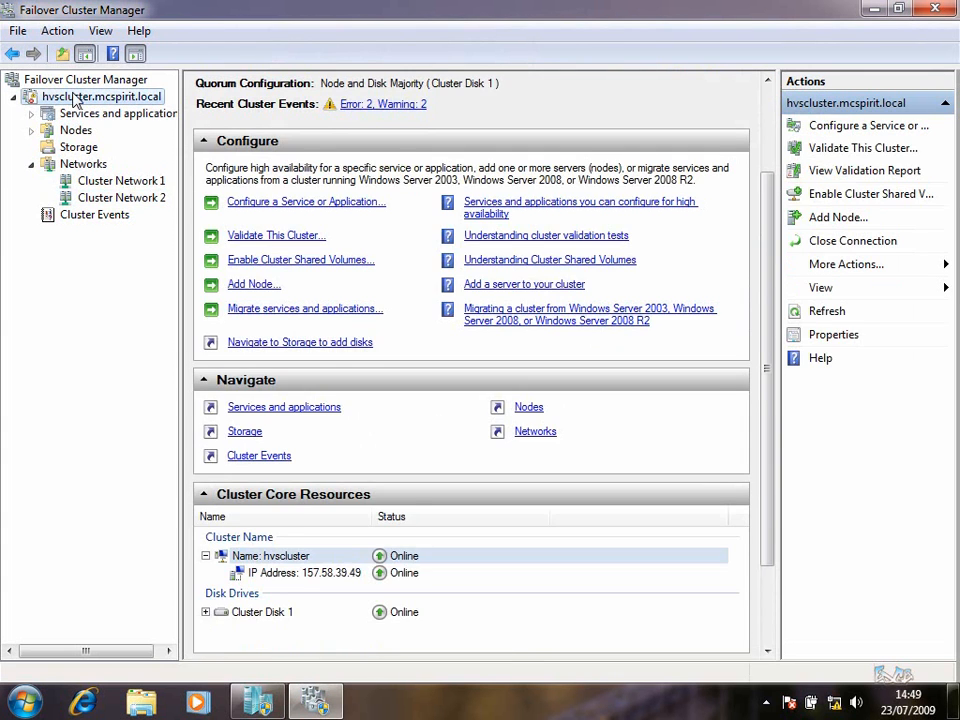
pyautogui.click(281, 574)
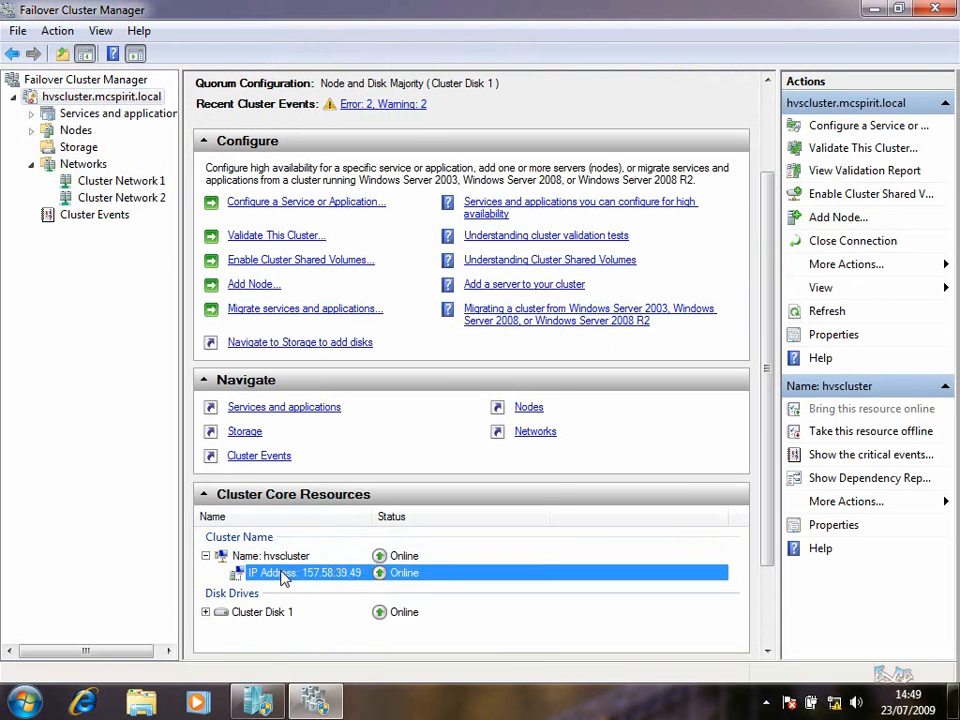
pyautogui.rightClick(281, 577)
pyautogui.click(338, 529)
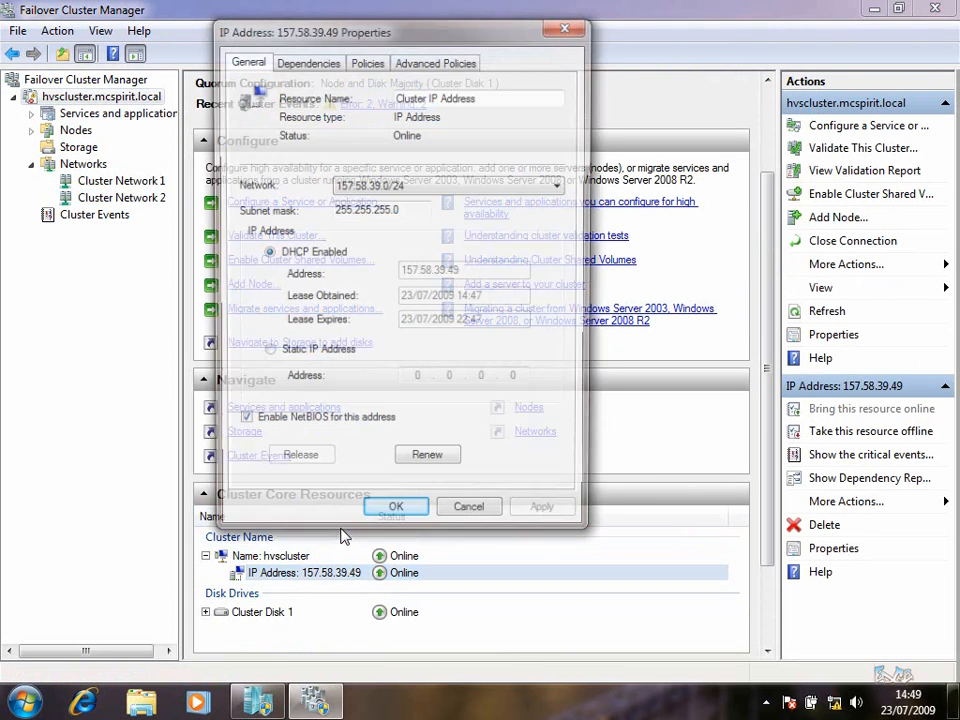
pyautogui.click(400, 185)
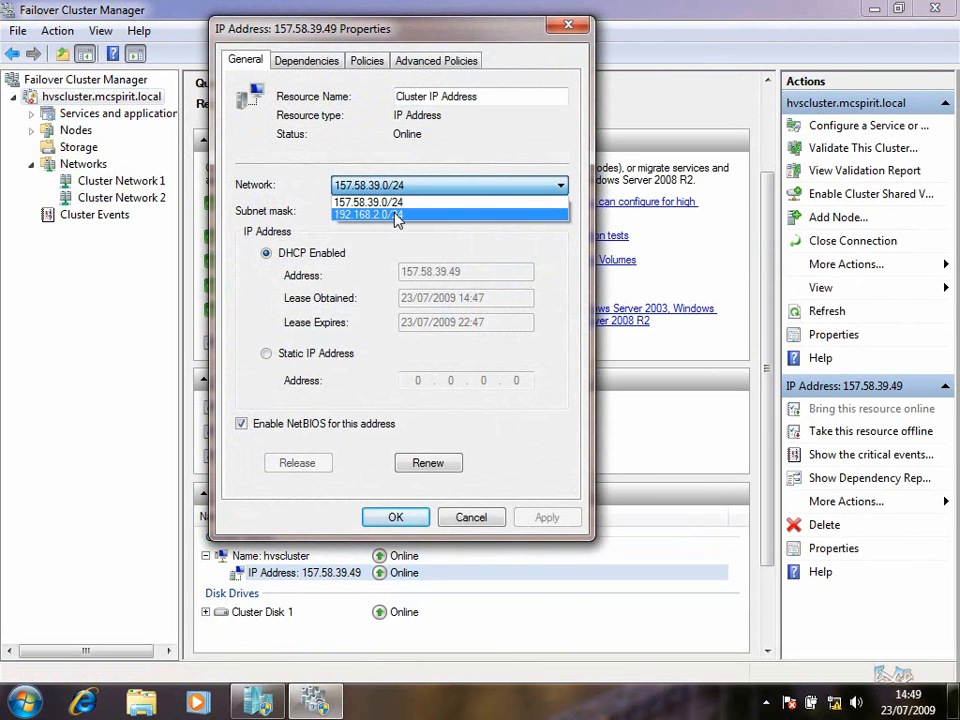
pyautogui.click(396, 214)
pyautogui.moveTo(384, 215); pyautogui.dragTo(251, 213)
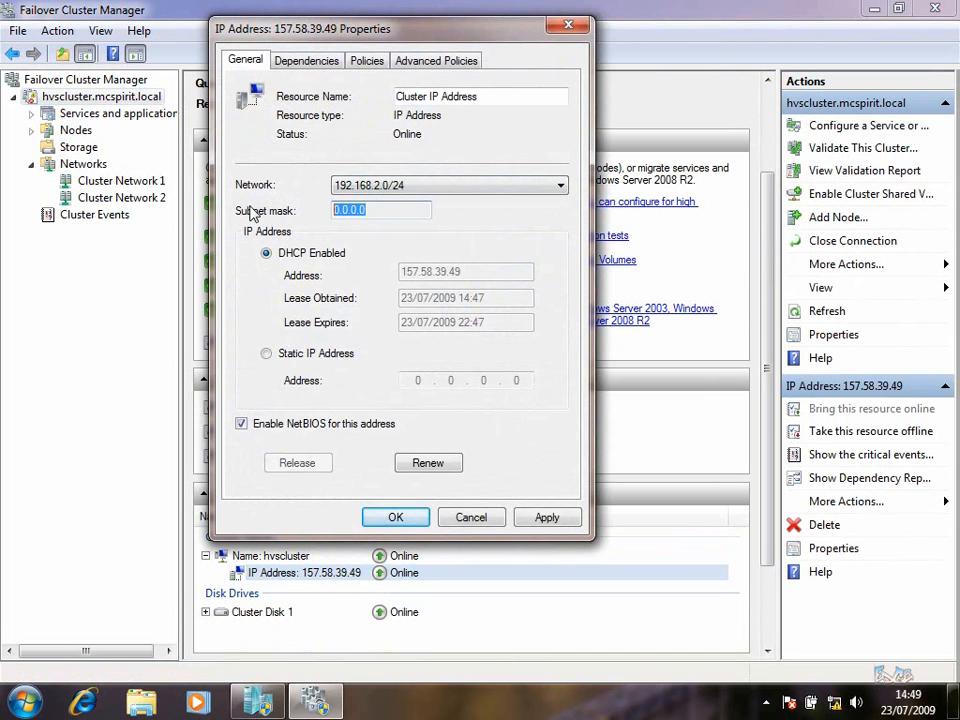
pyautogui.click(547, 517)
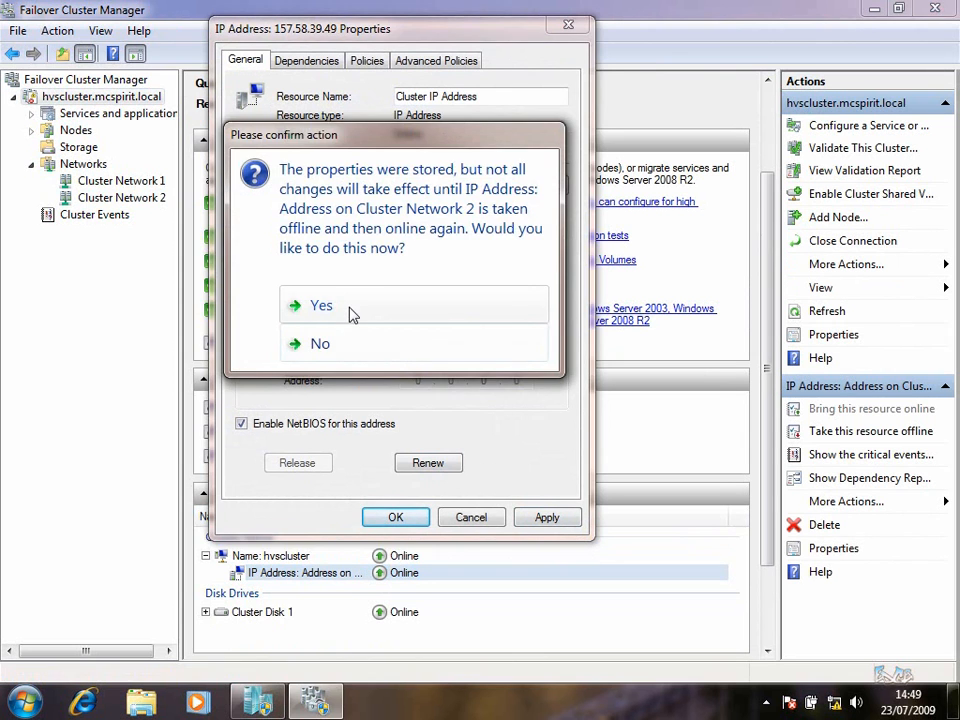
pyautogui.click(349, 311)
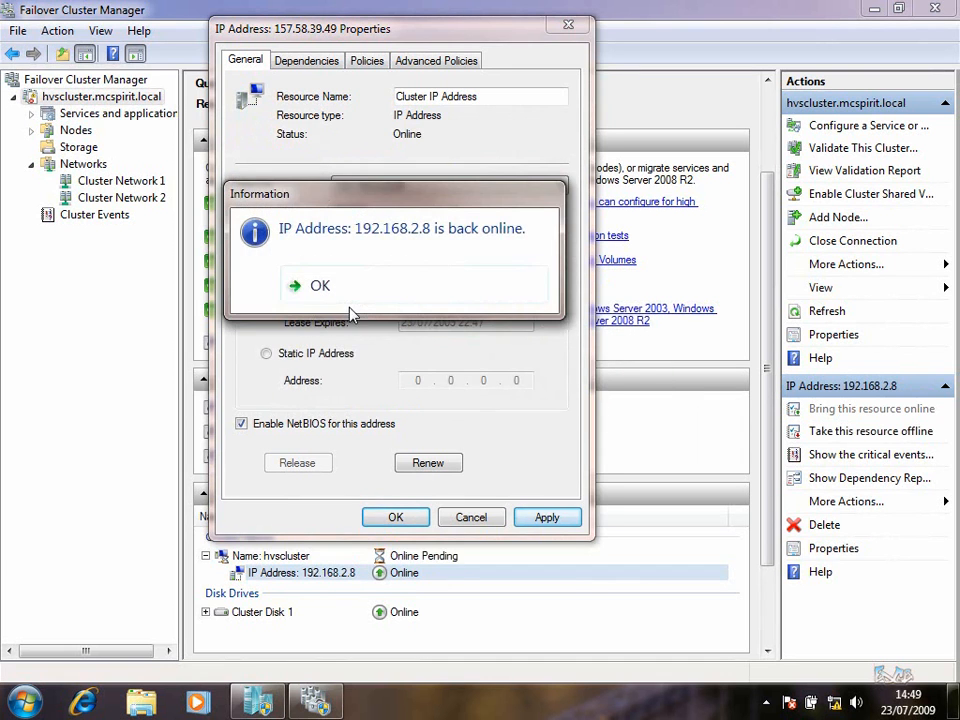
pyautogui.click(344, 300)
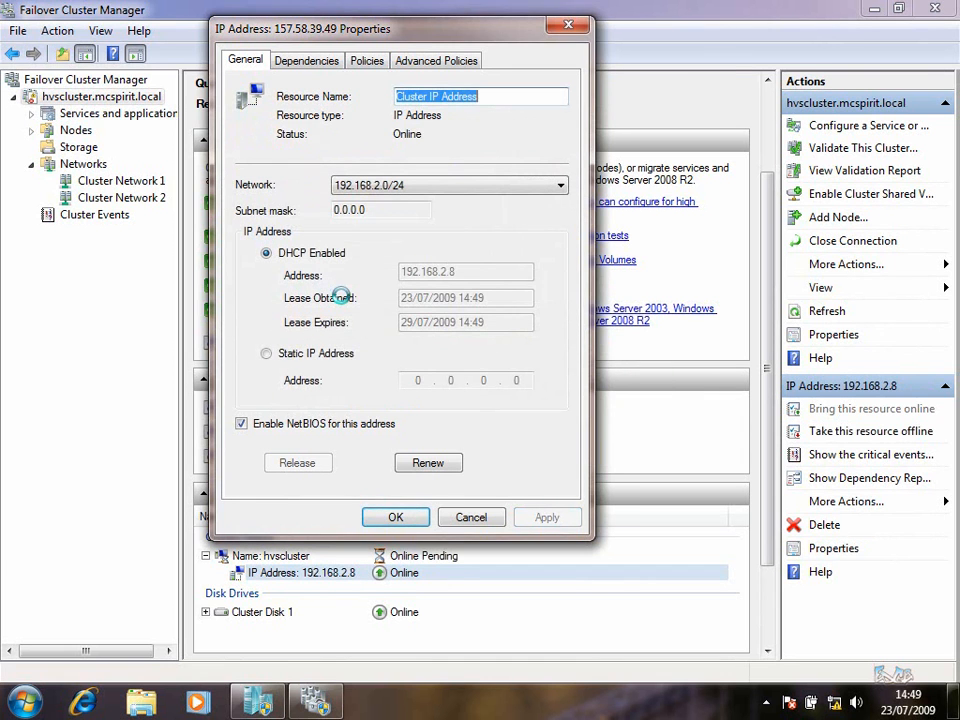
pyautogui.click(428, 463)
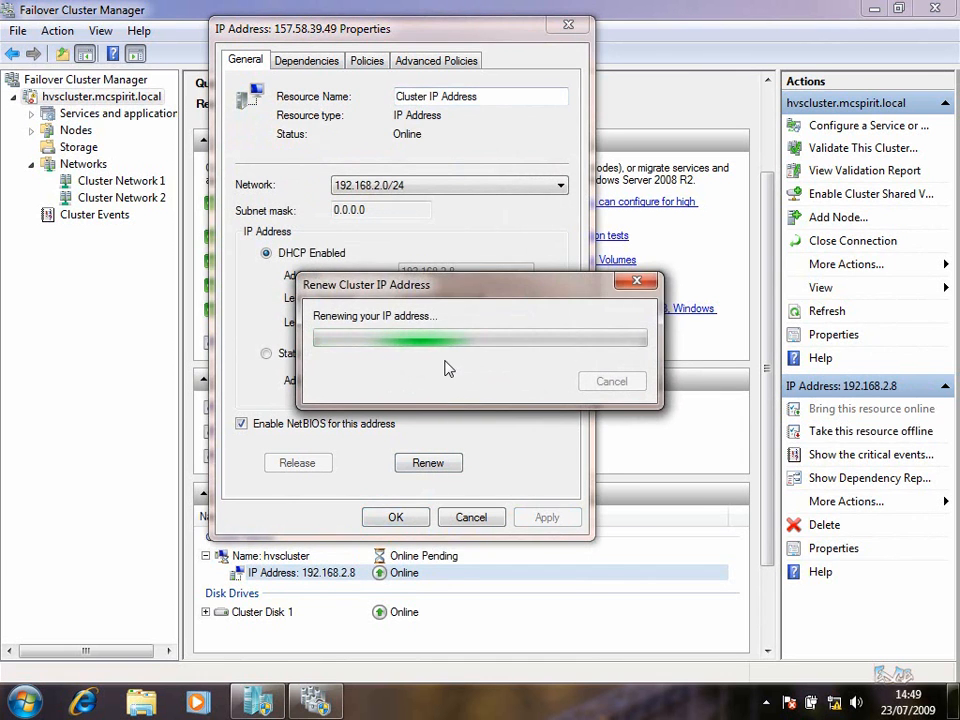
pyautogui.click(395, 518)
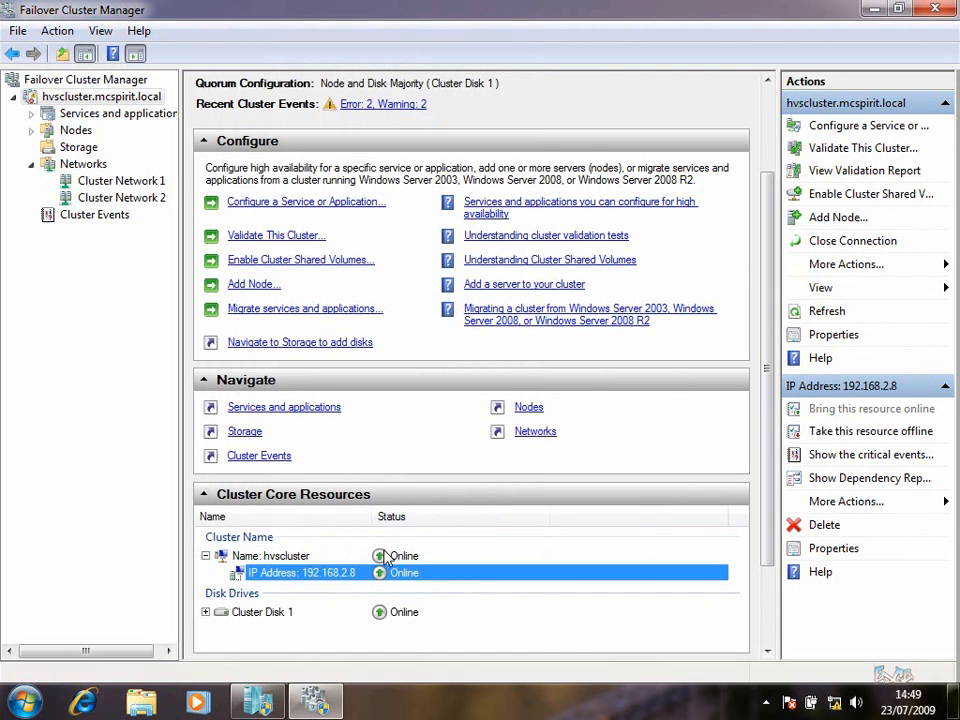
# Open the Storage page and expand Cluster Disks 1, 2 and 3 to show their volumes
pyautogui.click(209, 503)
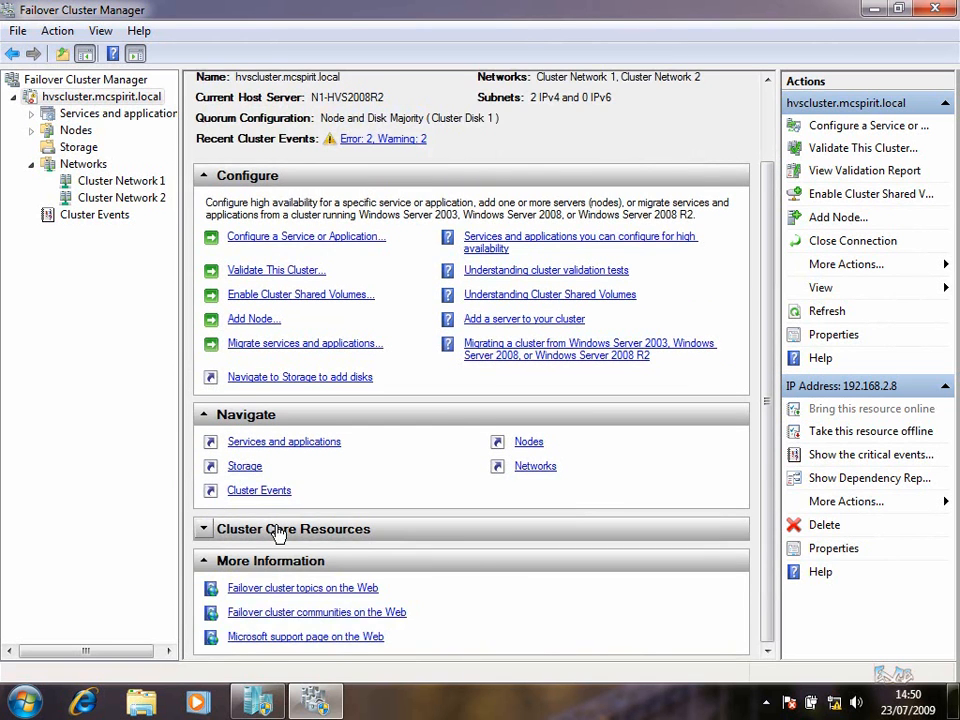
pyautogui.scroll(3, 300, 550)
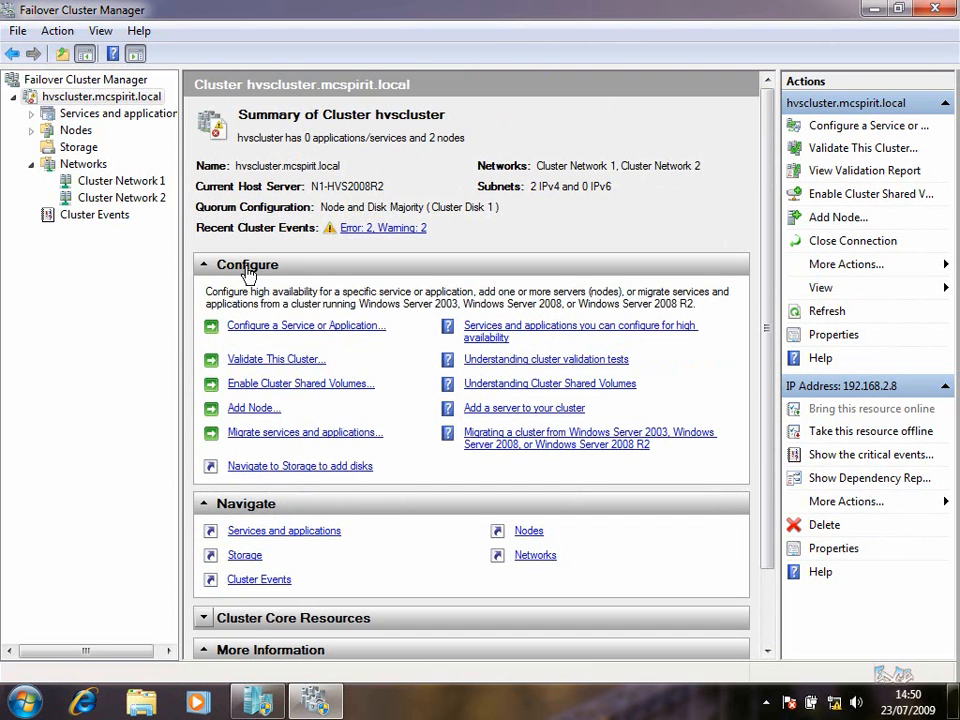
pyautogui.click(84, 149)
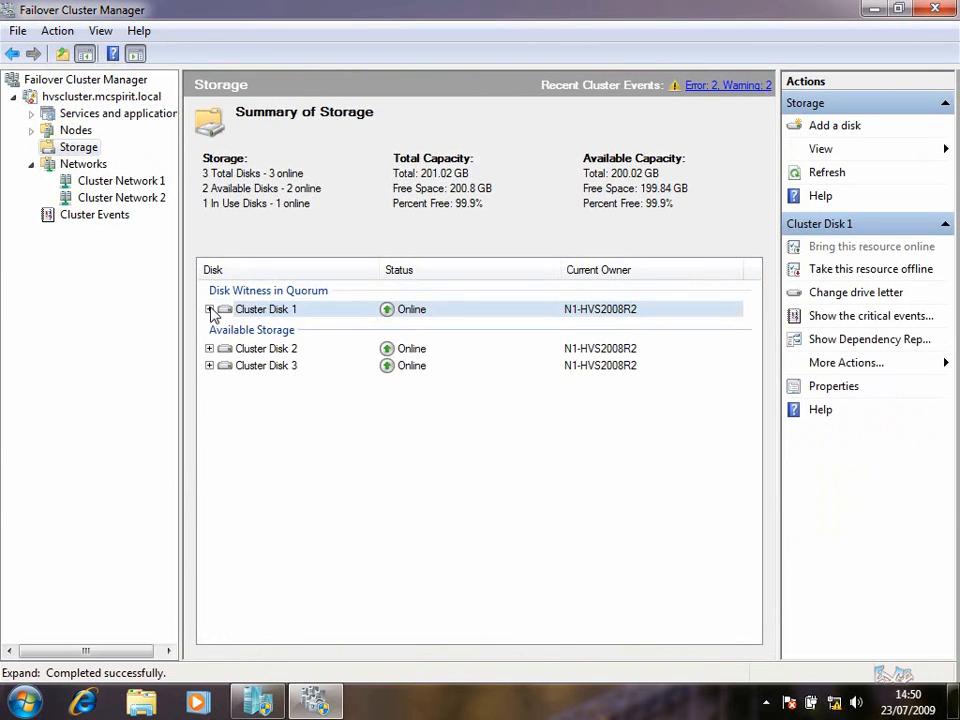
pyautogui.click(209, 310)
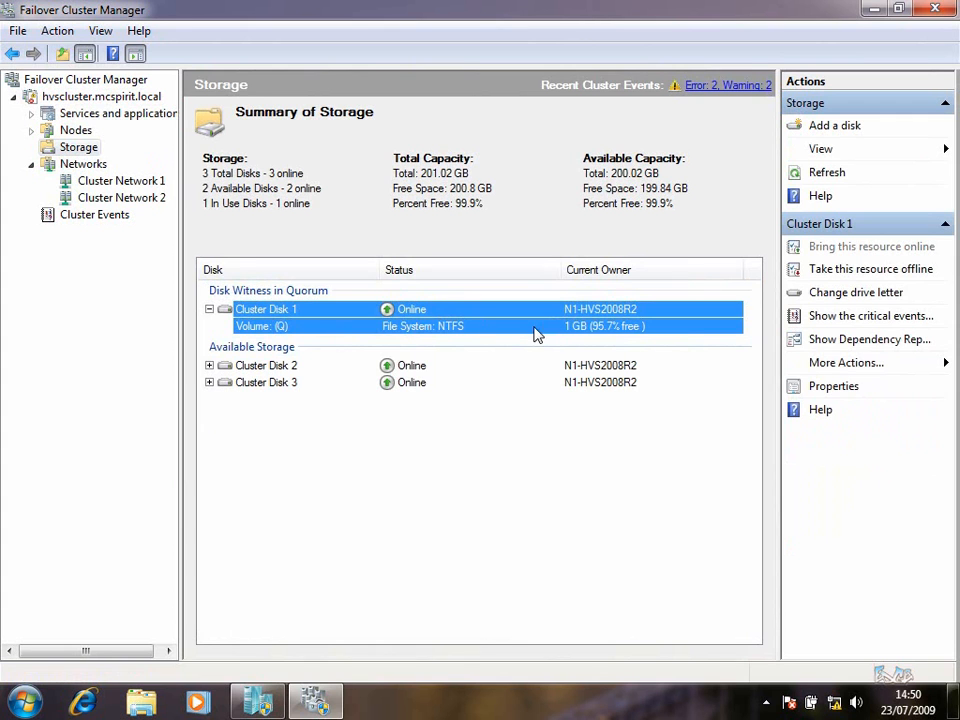
pyautogui.click(209, 366)
pyautogui.click(209, 399)
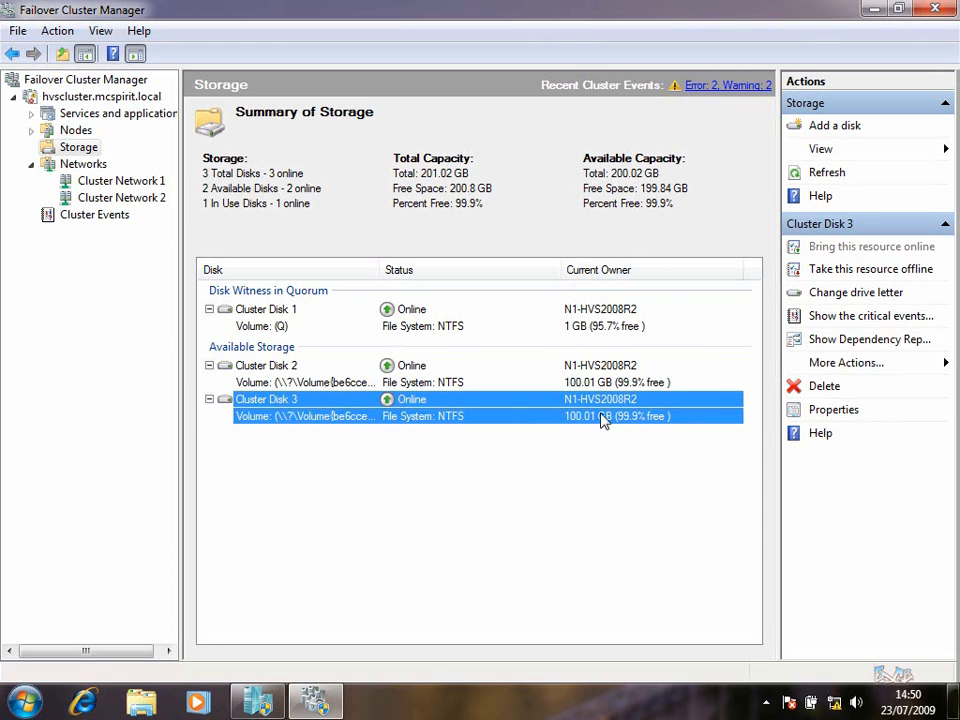
# Enable Cluster Shared Volumes on the cluster and open its still-empty summary page
pyautogui.rightClick(77, 101)
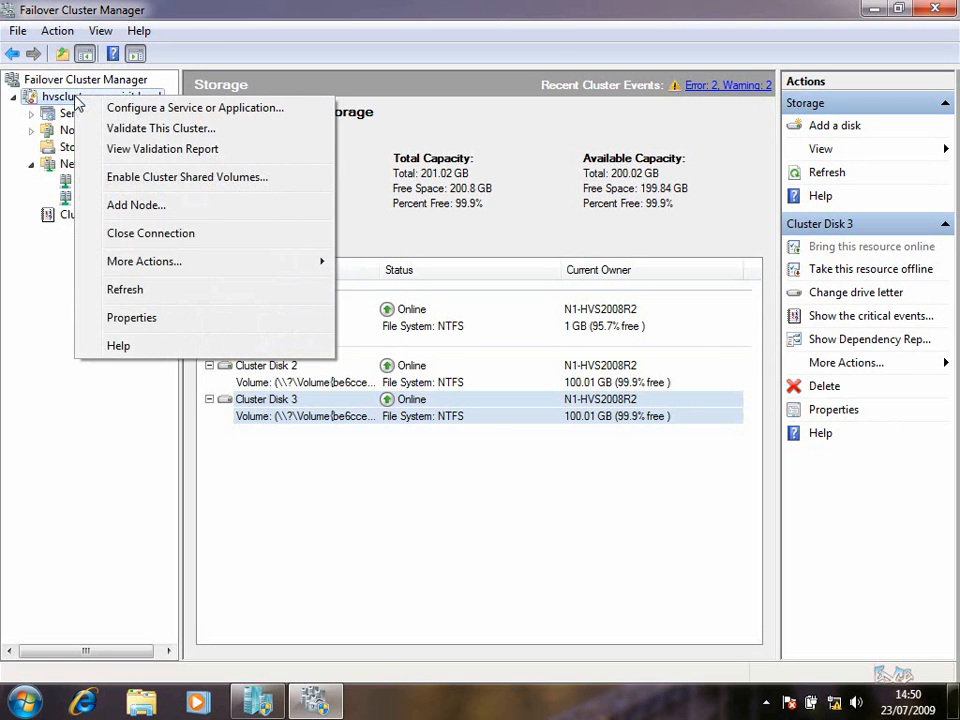
pyautogui.click(137, 180)
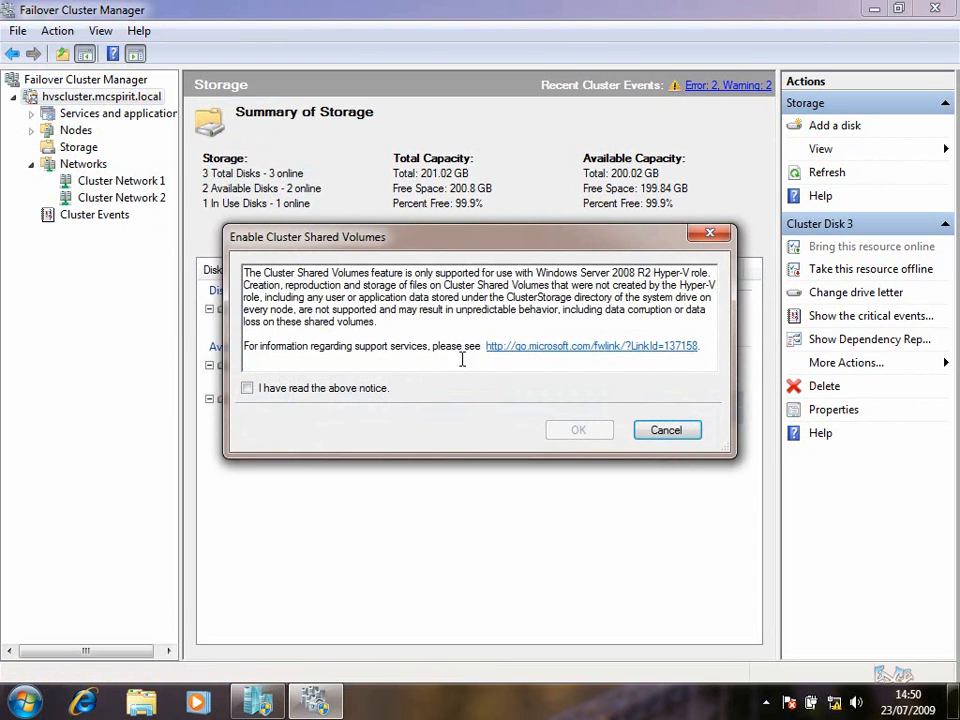
pyautogui.click(247, 389)
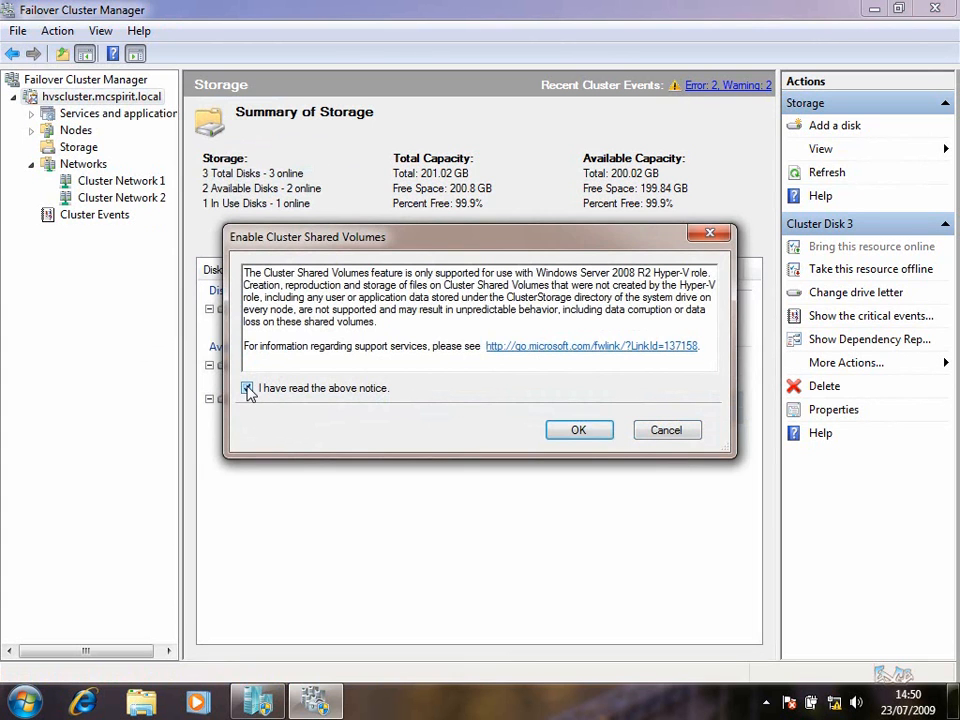
pyautogui.click(578, 430)
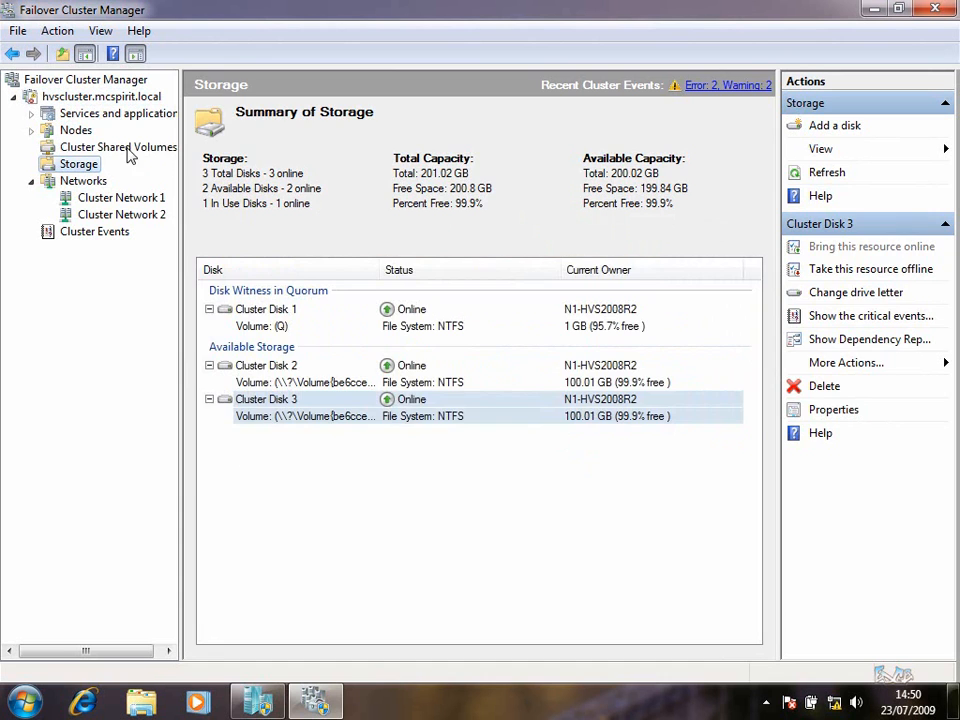
pyautogui.click(129, 150)
pyautogui.moveTo(181, 174); pyautogui.dragTo(201, 180)
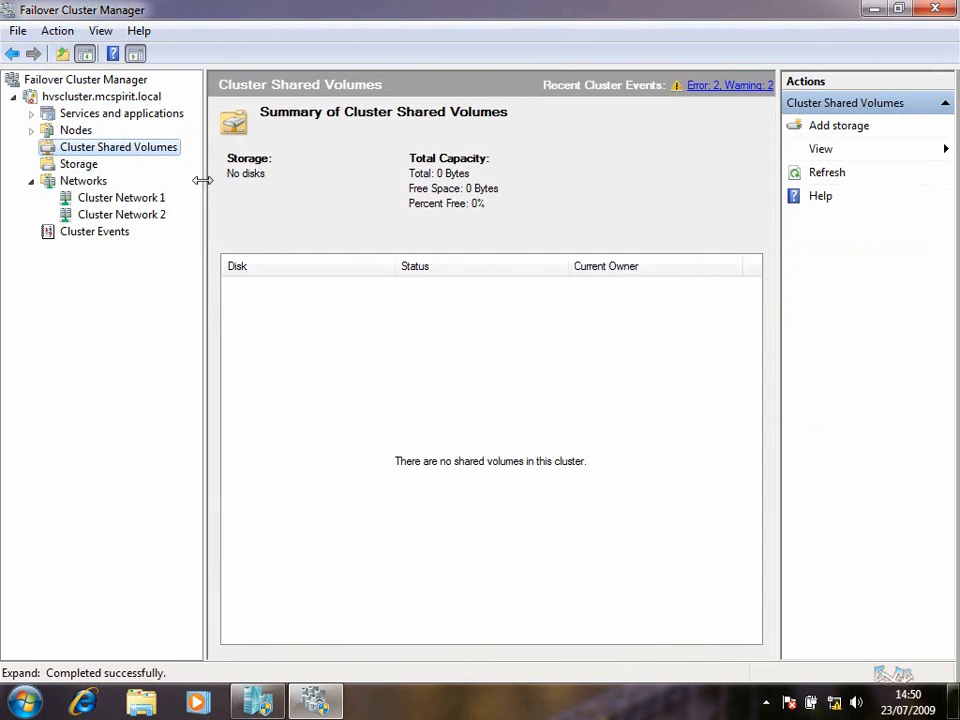
# Add Cluster Disks 2 and 3 as shared volumes, expanded to show C:\ClusterStorage\Volume1 and Volume2
pyautogui.click(862, 131)
pyautogui.click(288, 227)
pyautogui.click(288, 243)
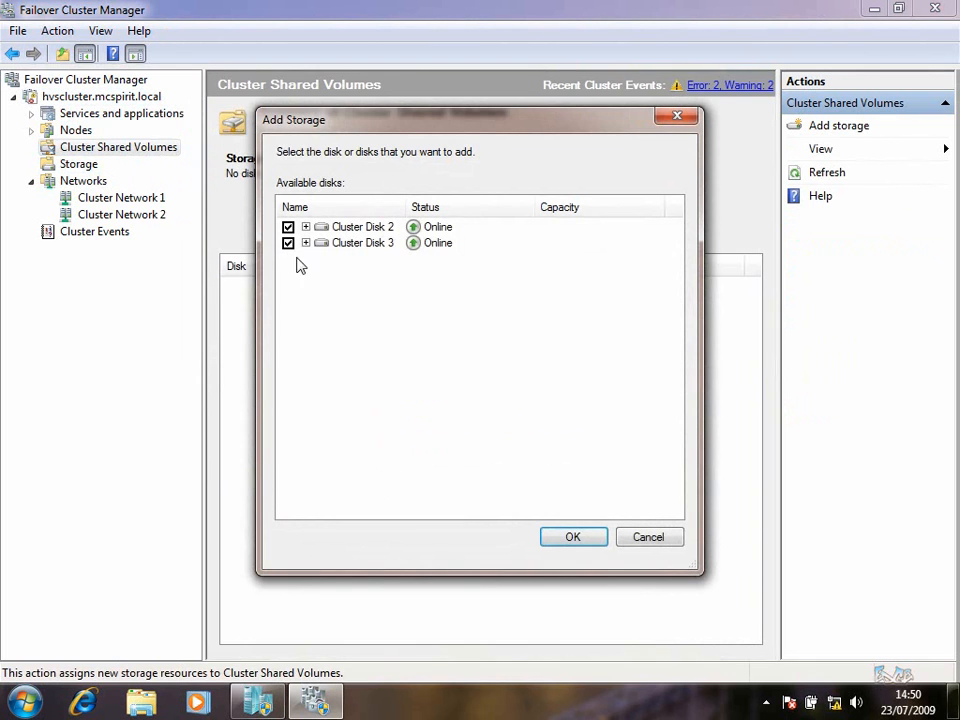
pyautogui.click(548, 538)
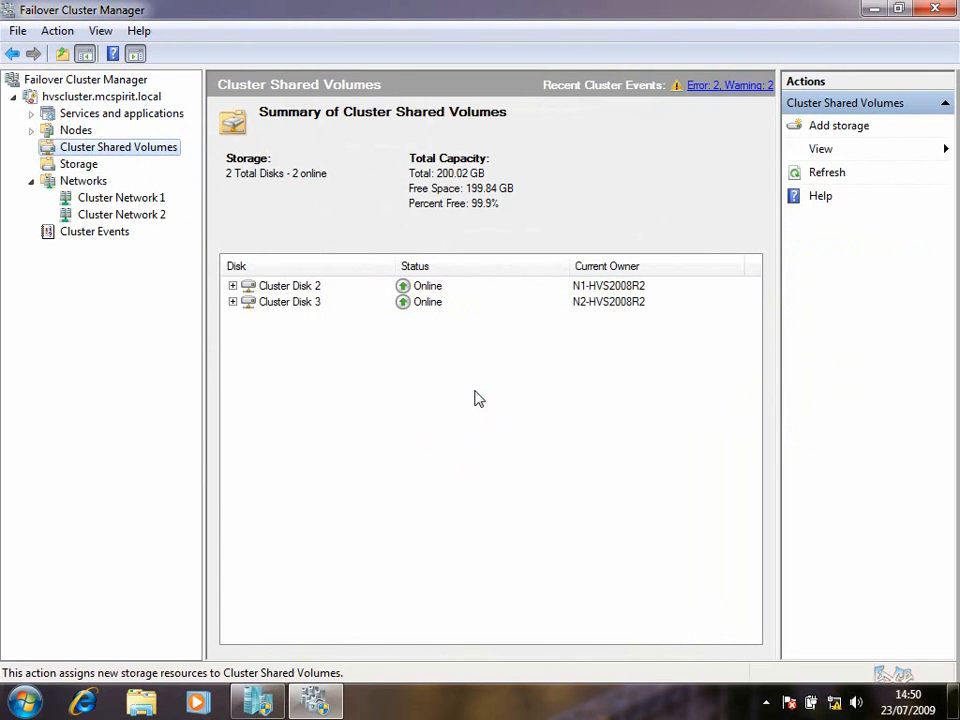
pyautogui.click(232, 286)
pyautogui.click(232, 317)
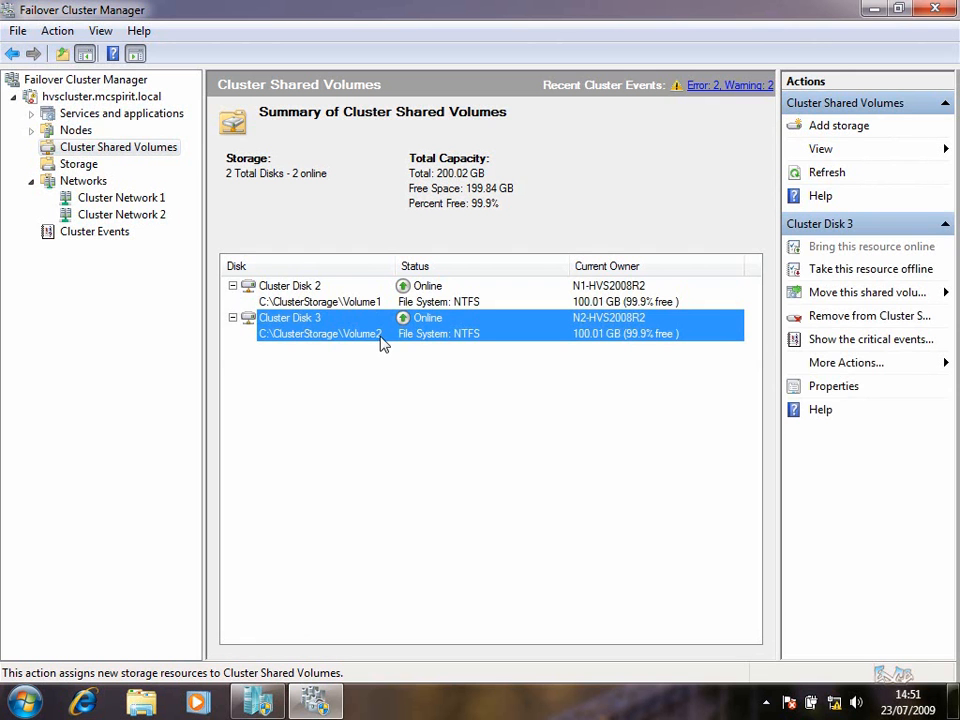
# Bring Hyper-V Manager forward and open Hyper-V Settings for N1-HVS2008R2
pyautogui.click(875, 9)
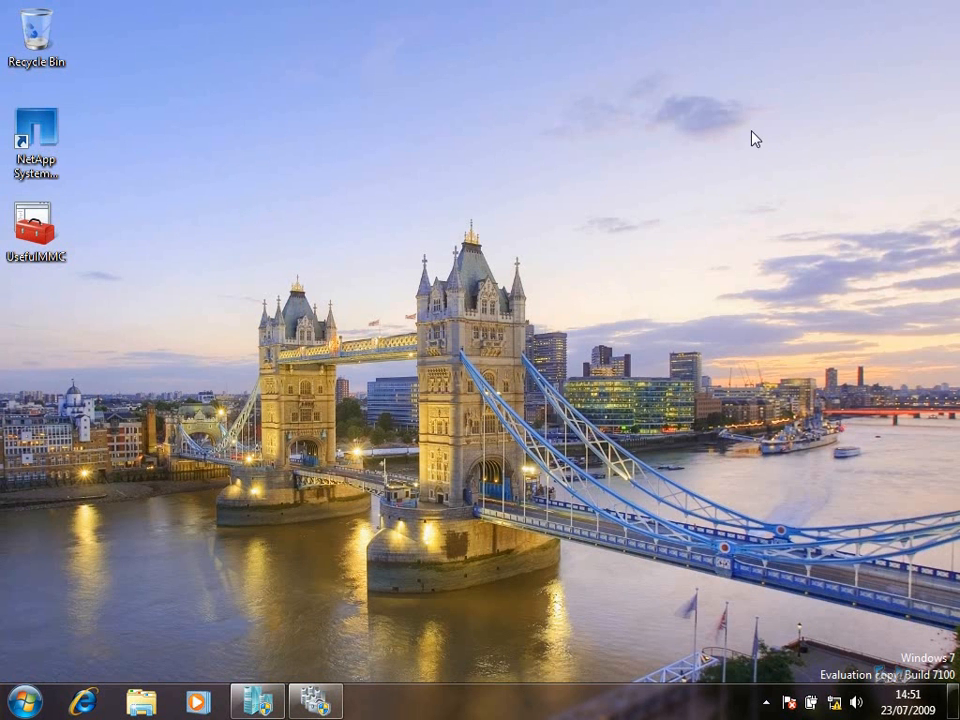
pyautogui.click(278, 694)
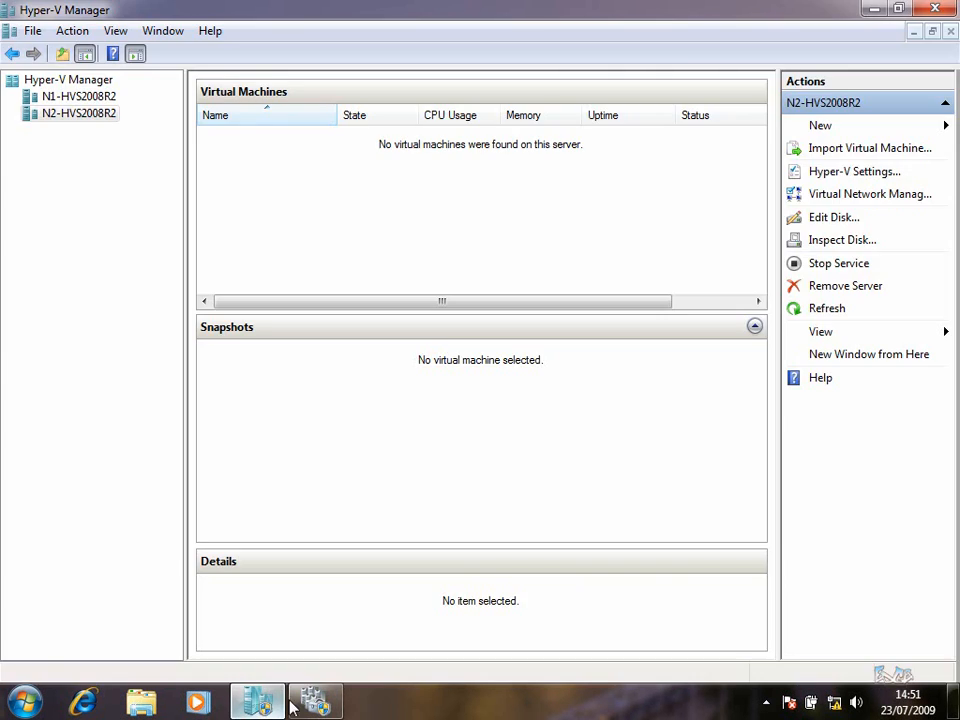
pyautogui.click(103, 98)
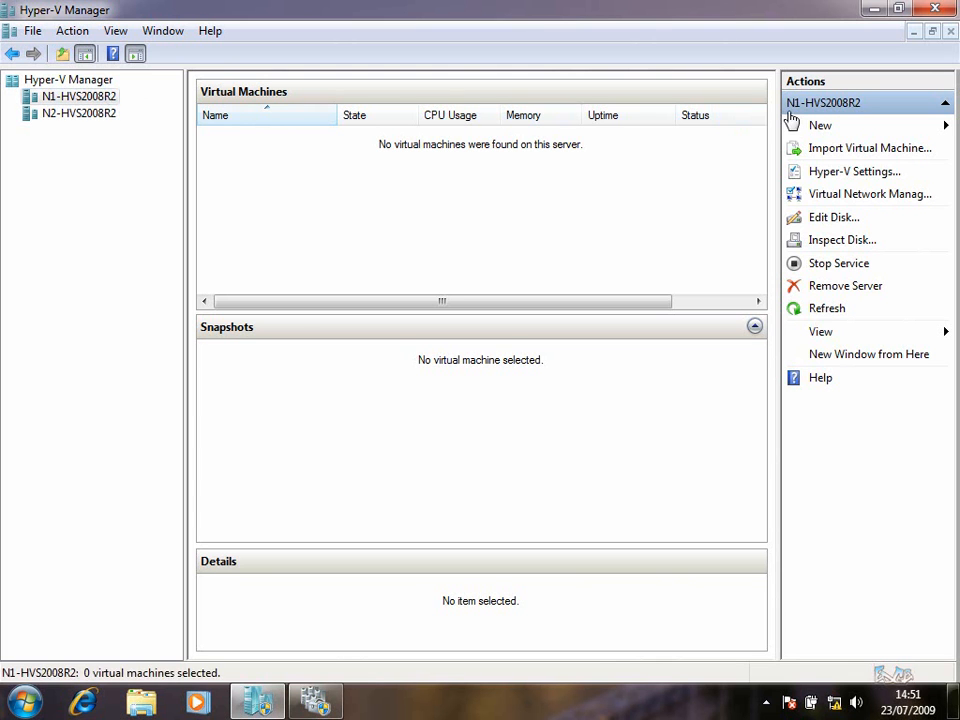
pyautogui.rightClick(86, 94)
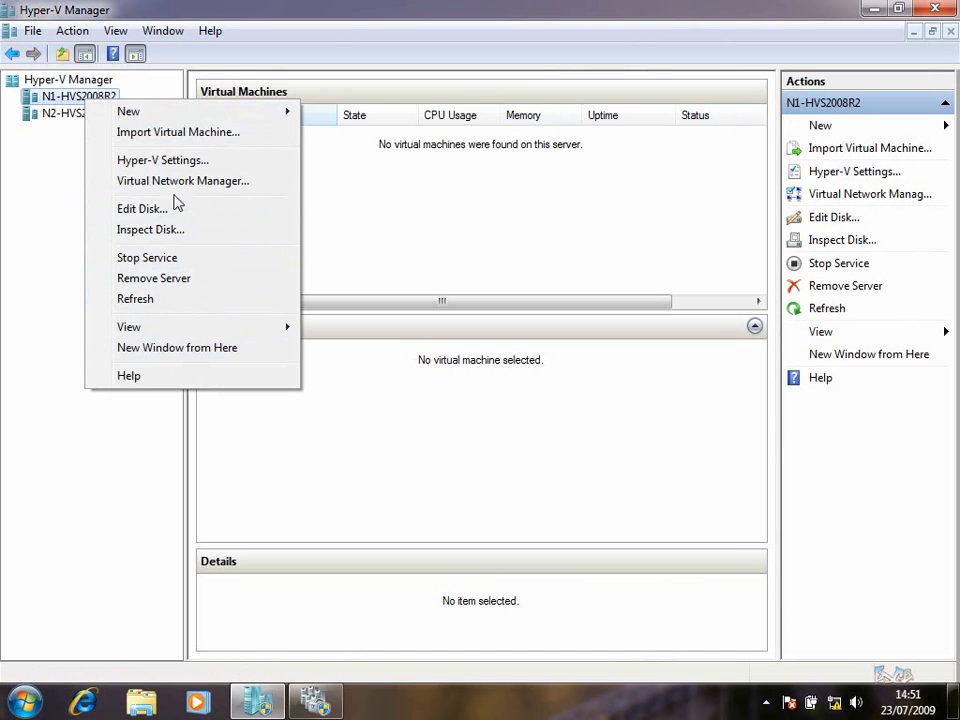
pyautogui.click(175, 160)
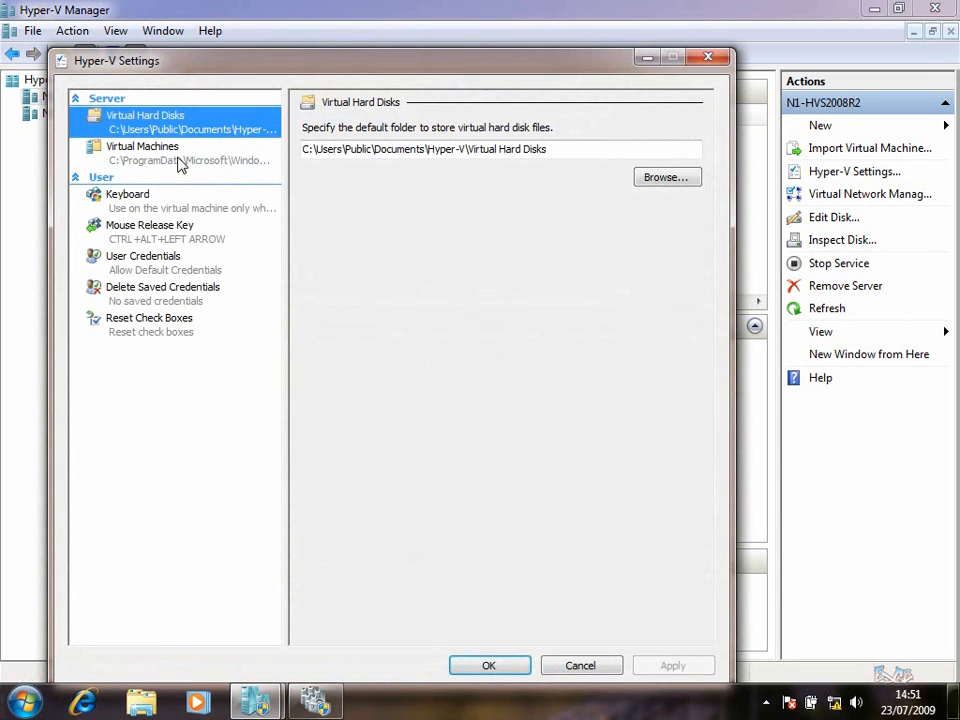
# Set the default virtual hard disk folder to C:\ClusterStorage\volume1\
pyautogui.click(681, 184)
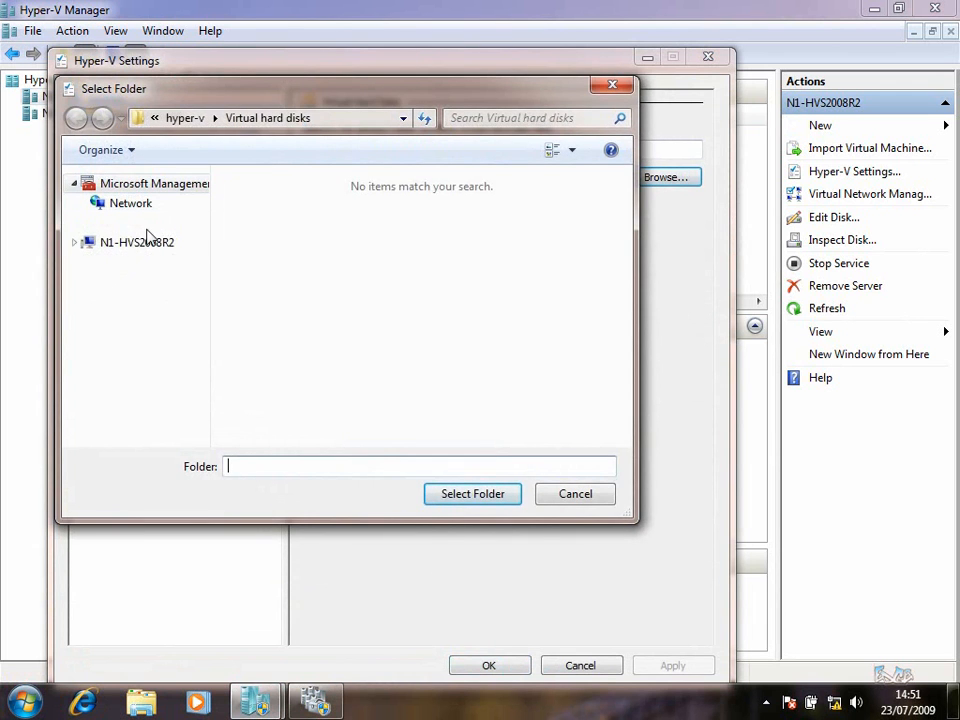
pyautogui.click(136, 245)
pyautogui.click(304, 204)
pyautogui.doubleClick(304, 204)
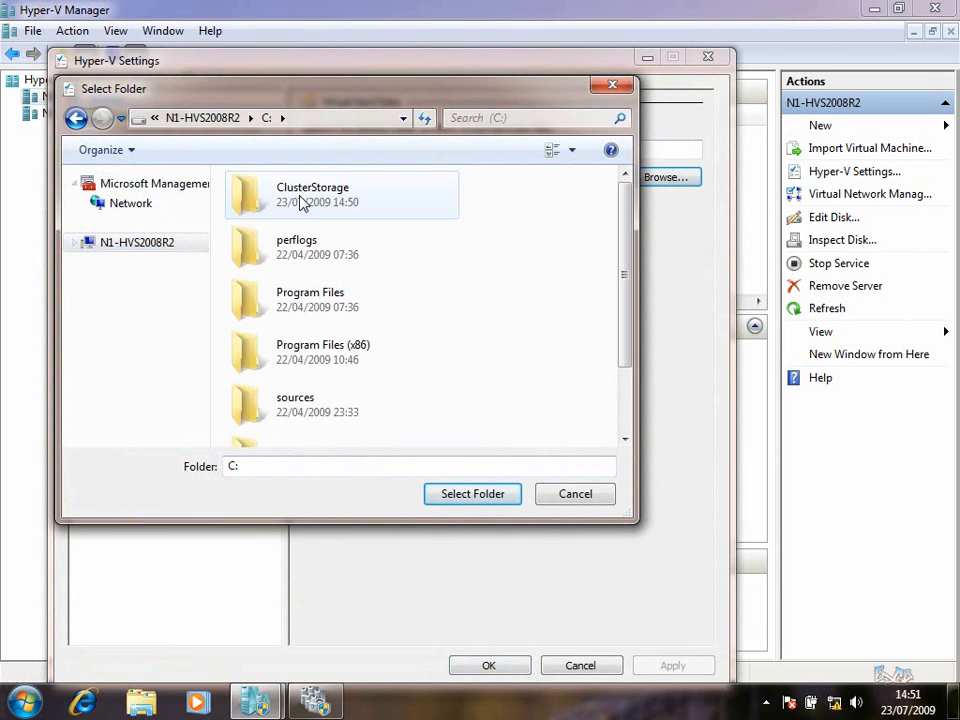
pyautogui.click(304, 204)
pyautogui.doubleClick(300, 203)
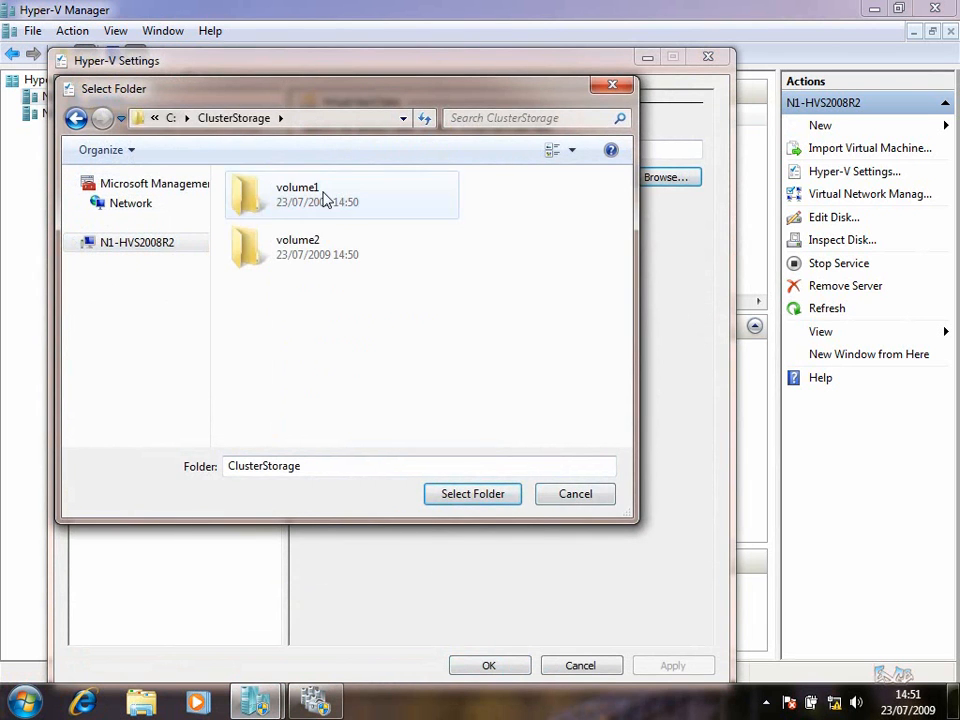
pyautogui.click(324, 198)
pyautogui.doubleClick(324, 202)
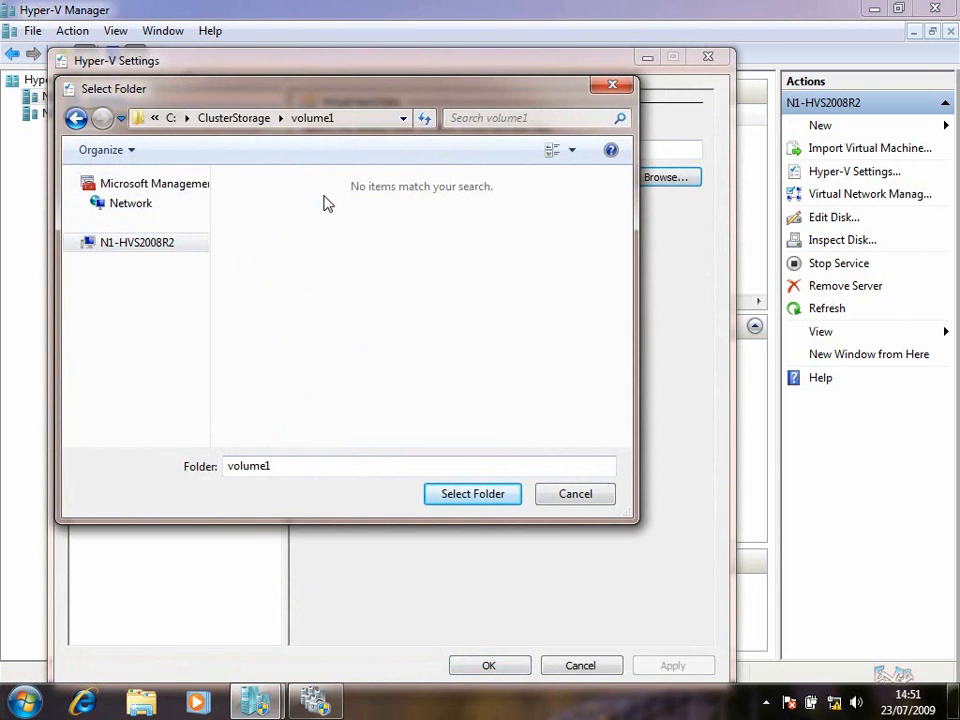
pyautogui.click(457, 503)
# Set the default virtual machine folder to the same volume1 path and apply the settings
pyautogui.click(128, 152)
pyautogui.press('Up')
pyautogui.press('Tab')
pyautogui.hotkey('ctrl', 'c')
pyautogui.click(128, 152)
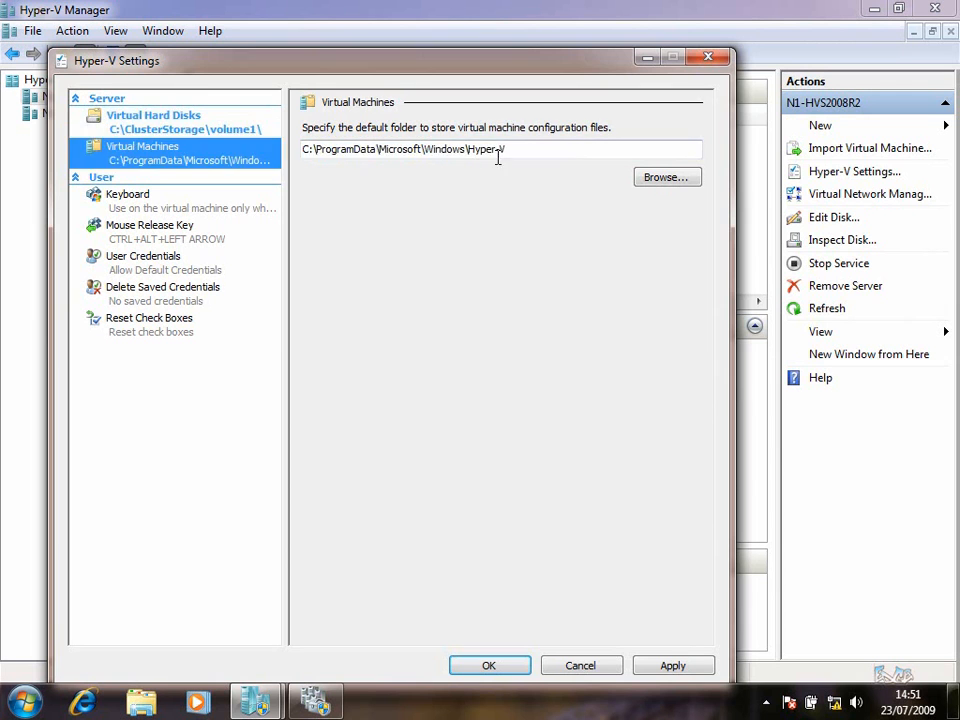
pyautogui.moveTo(516, 152); pyautogui.dragTo(128, 156)
pyautogui.hotkey('ctrl', 'v')
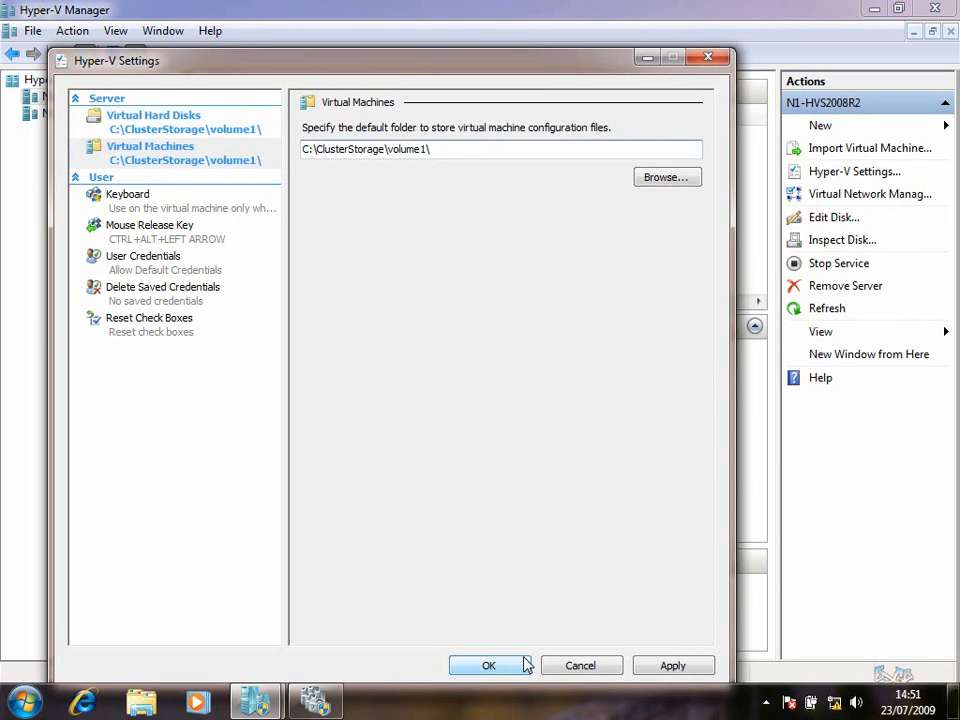
pyautogui.click(668, 665)
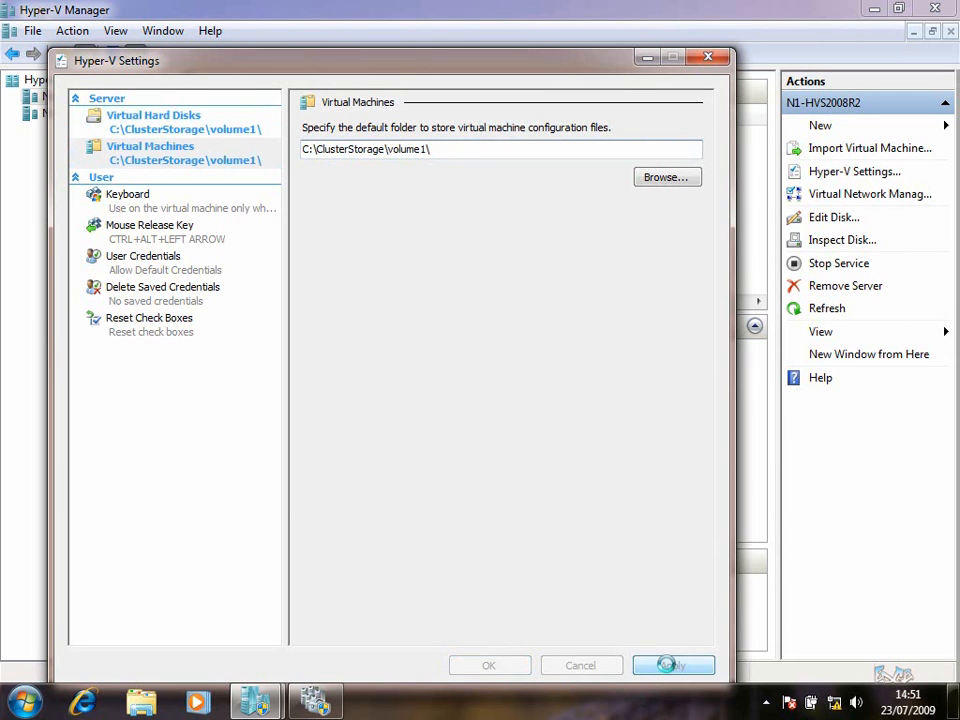
pyautogui.click(515, 666)
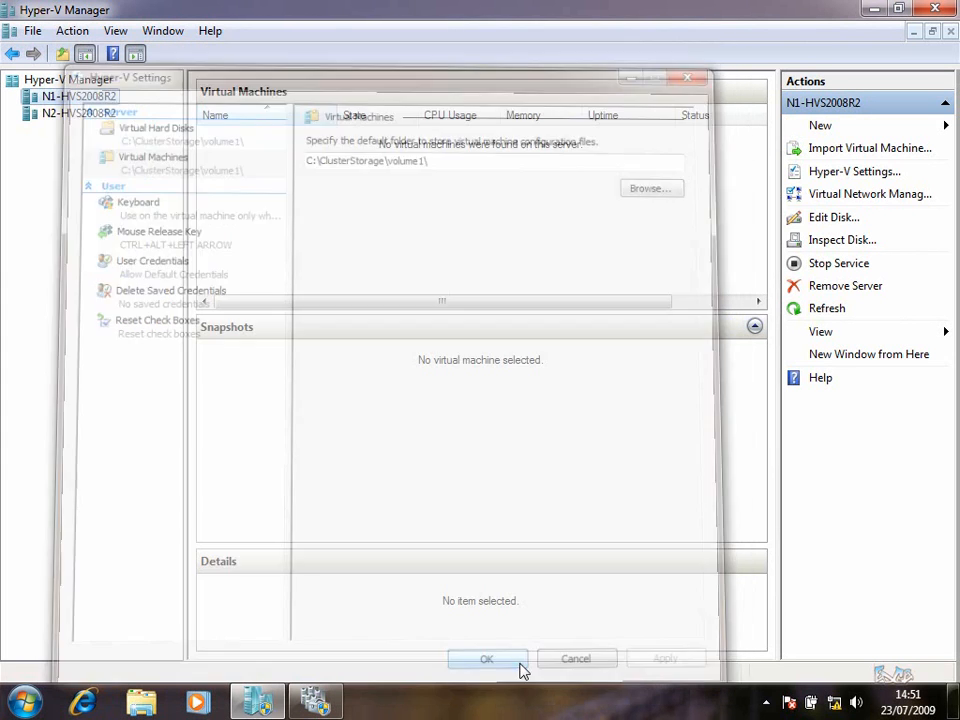
pyautogui.click(106, 115)
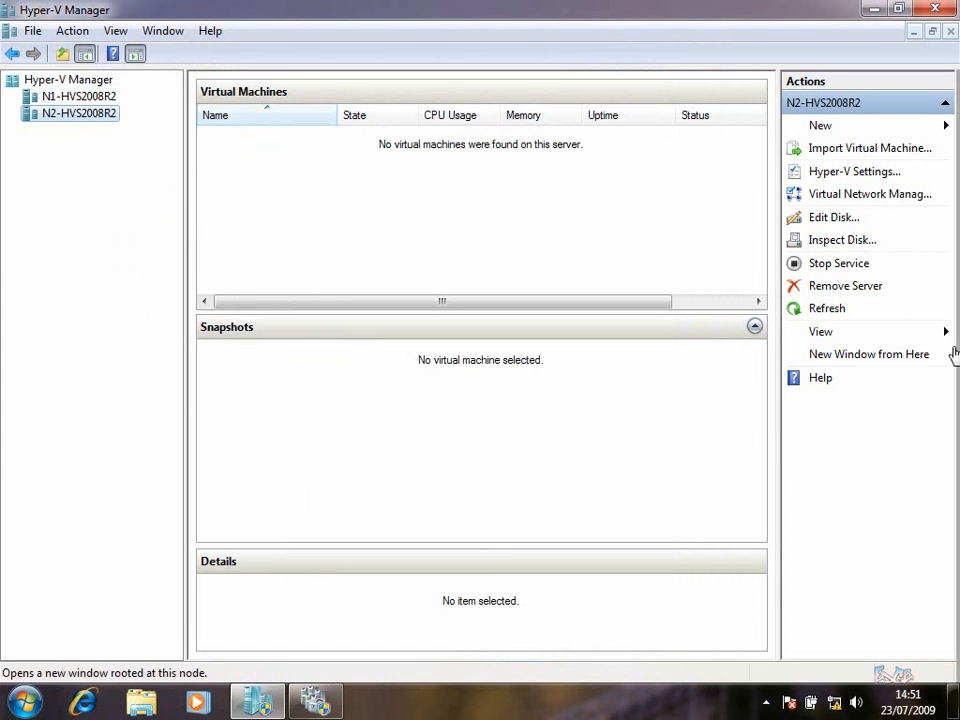
# In N2-HVS2008R2's Hyper-V Settings, paste the ClusterStorage path as the virtual hard disk folder
pyautogui.rightClick(111, 117)
pyautogui.click(155, 178)
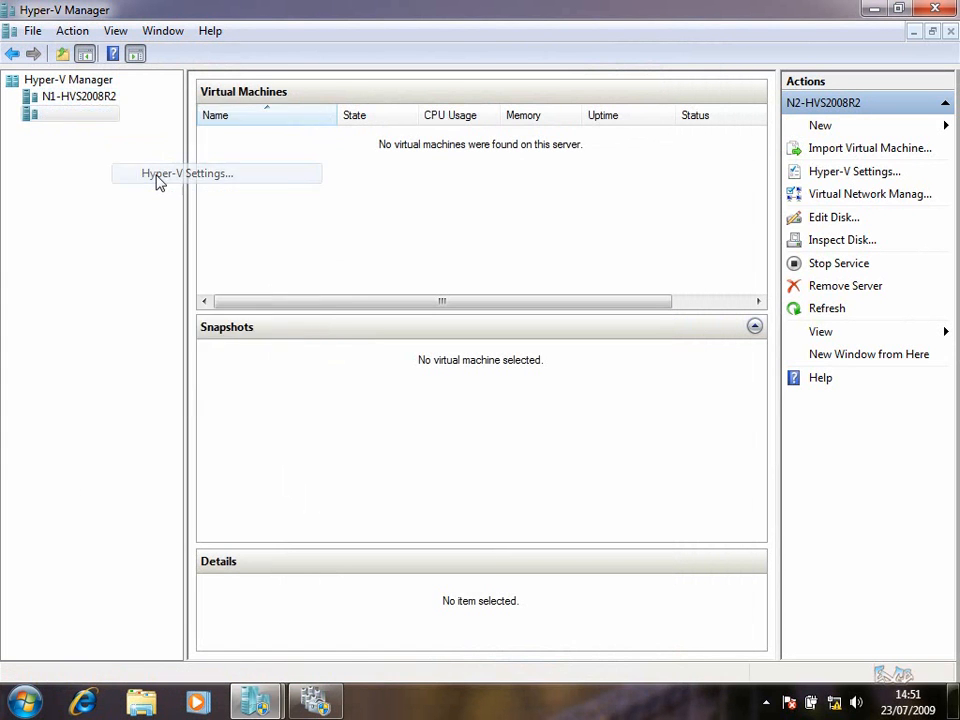
pyautogui.moveTo(626, 177); pyautogui.dragTo(141, 180)
pyautogui.hotkey('ctrl', 'v')
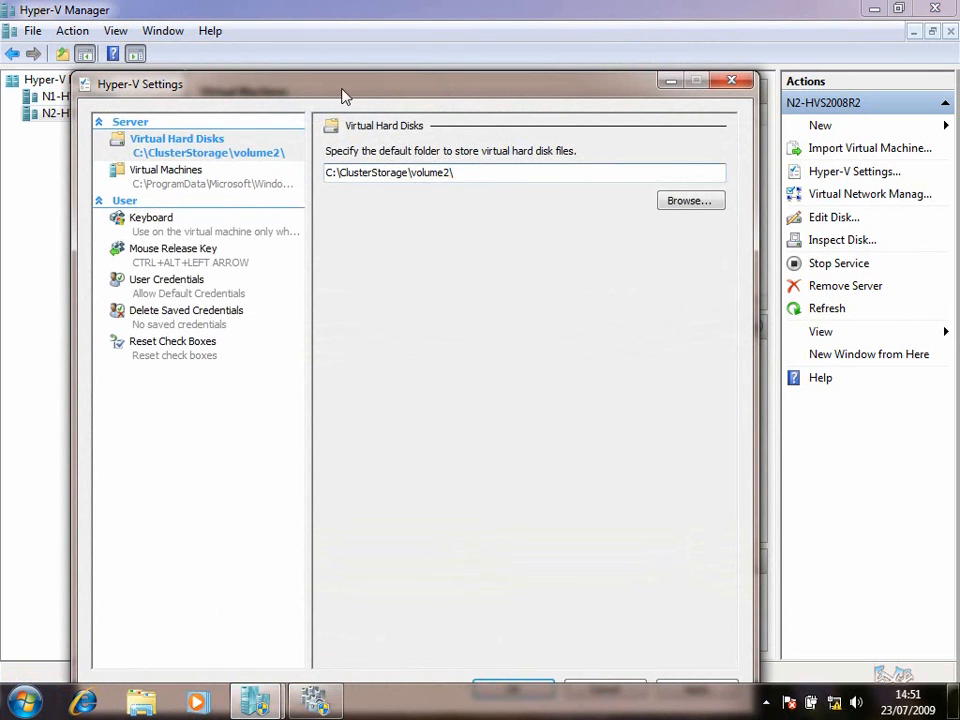
# Set the virtual machine folder to C:\ClusterStorage\volume2\, apply, and close Hyper-V Manager
pyautogui.click(246, 177)
pyautogui.moveTo(538, 174); pyautogui.dragTo(274, 180)
pyautogui.hotkey('ctrl', 'v')
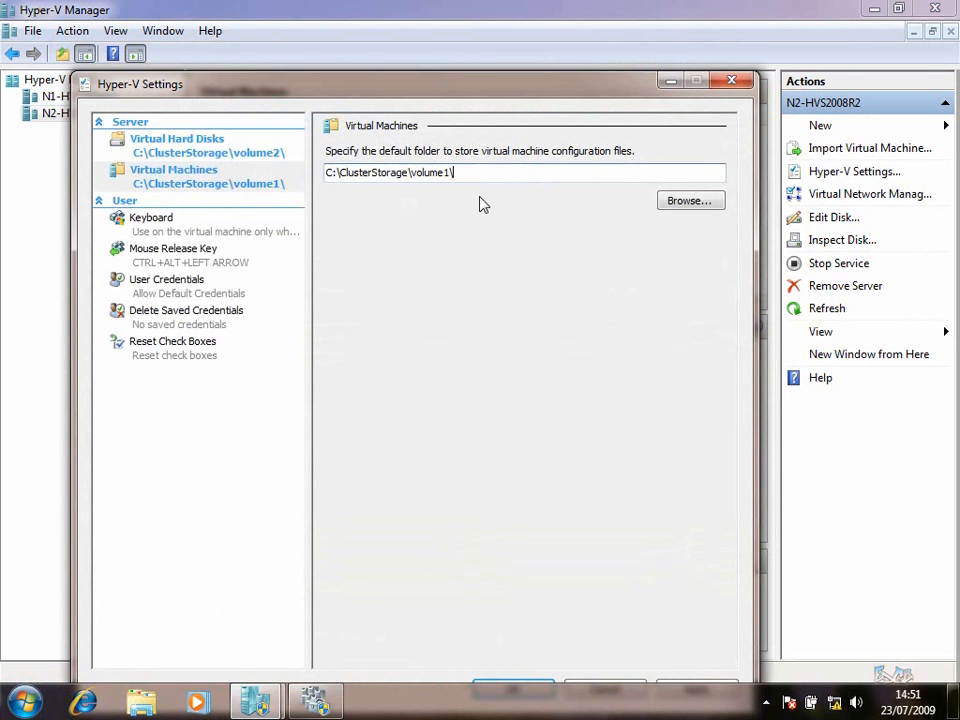
pyautogui.press('BackSpace')
pyautogui.press('BackSpace')
pyautogui.write('2\\')
pyautogui.moveTo(530, 92); pyautogui.dragTo(568, 39)
pyautogui.click(762, 636)
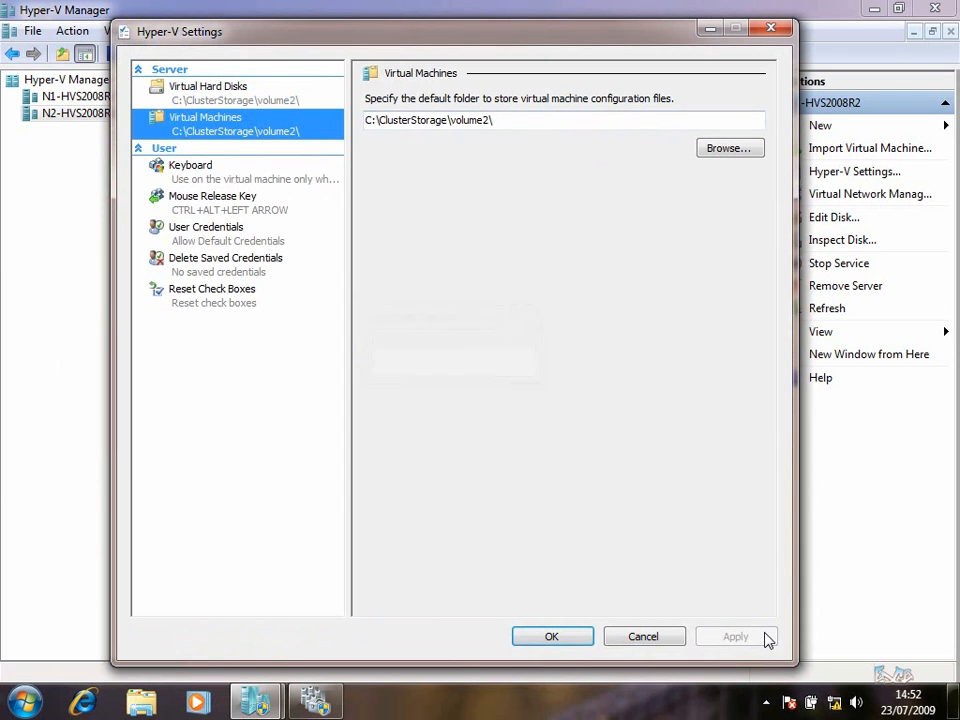
pyautogui.click(557, 640)
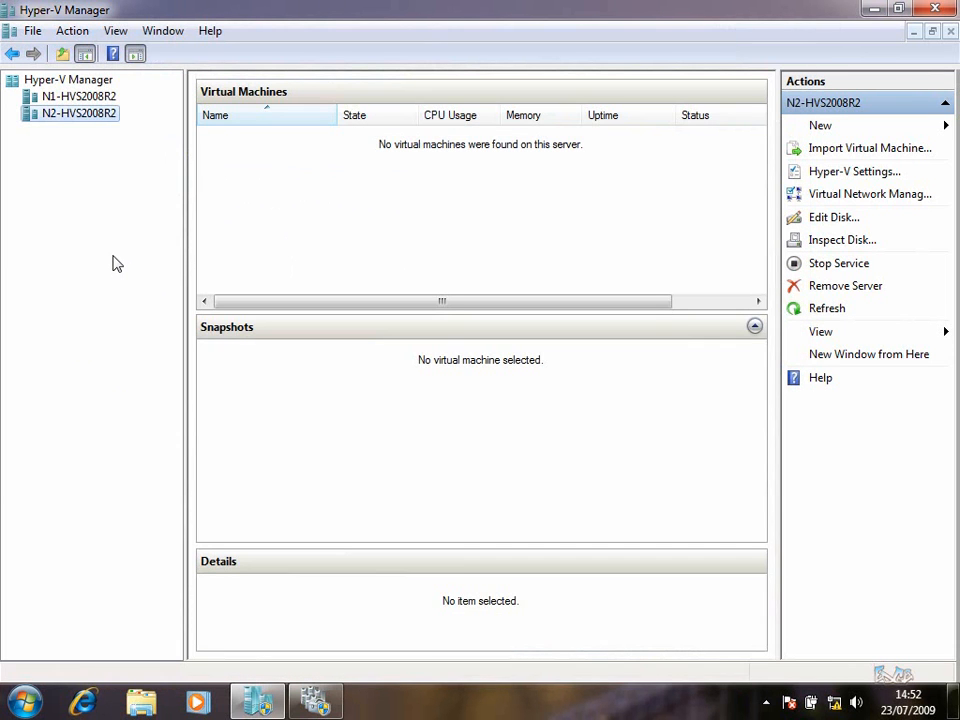
pyautogui.click(936, 10)
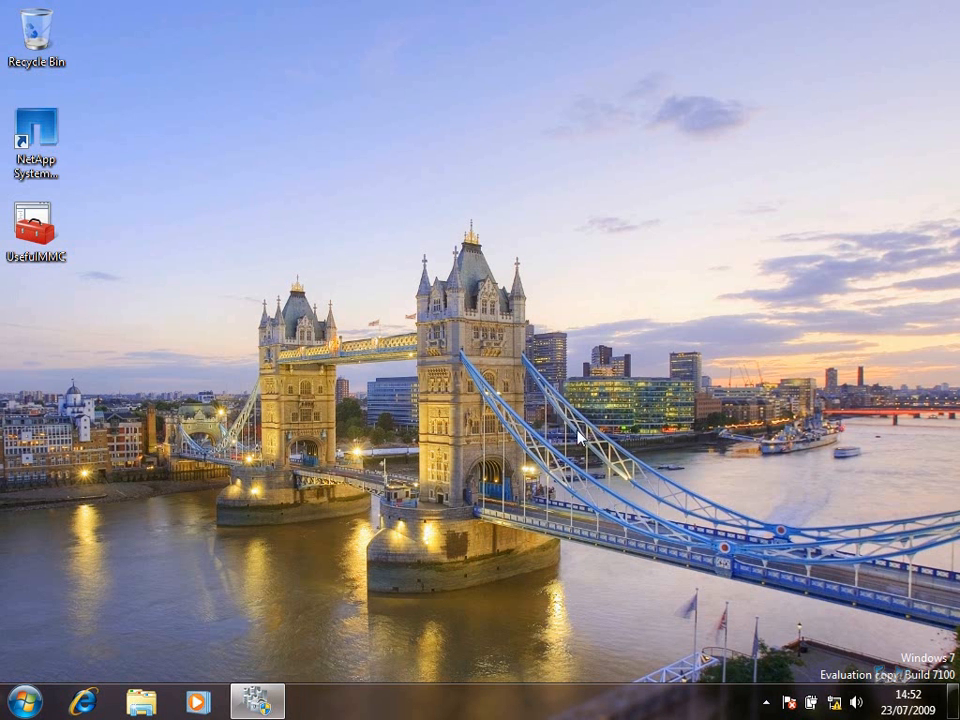
# Back in Failover Cluster Manager, expand Nodes and view what N1-HVS2008R2 and N2-HVS2008R2 host
pyautogui.click(257, 701)
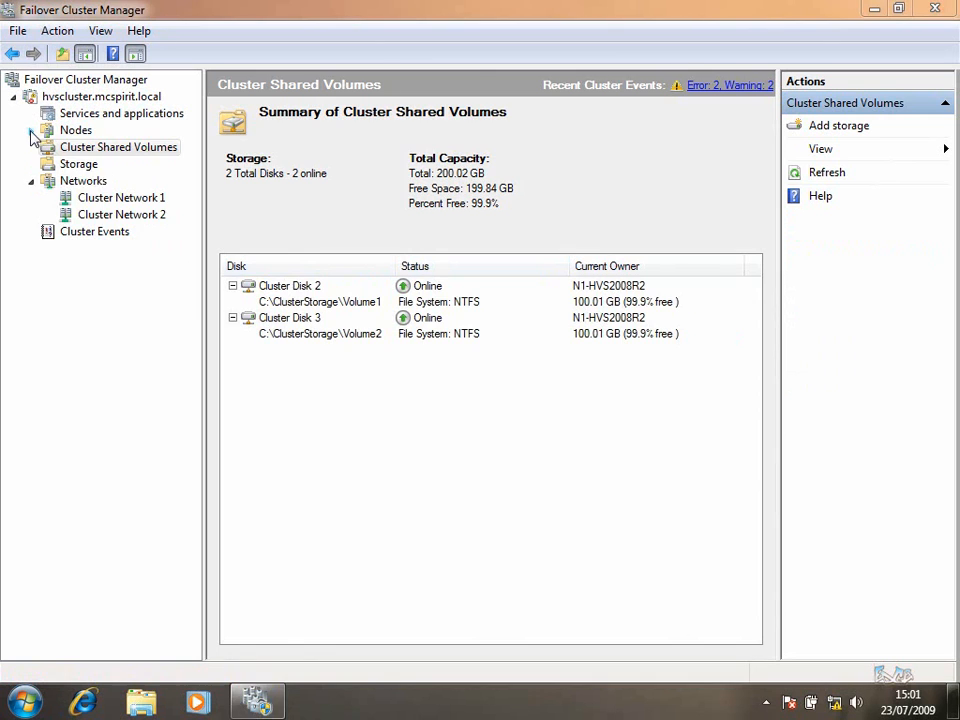
pyautogui.click(31, 130)
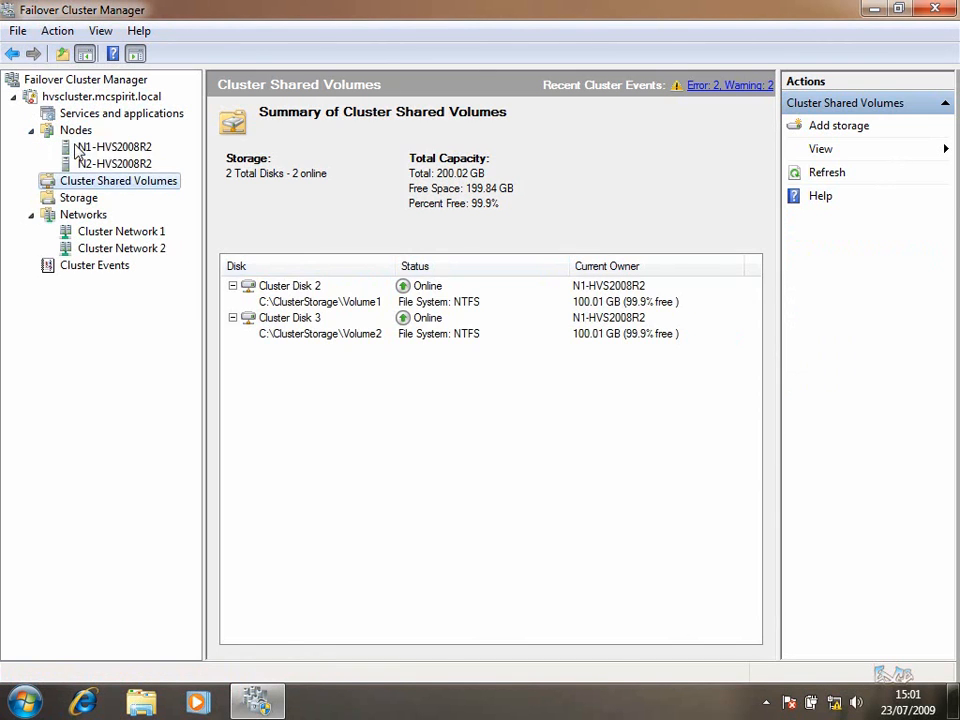
pyautogui.click(80, 148)
pyautogui.click(113, 168)
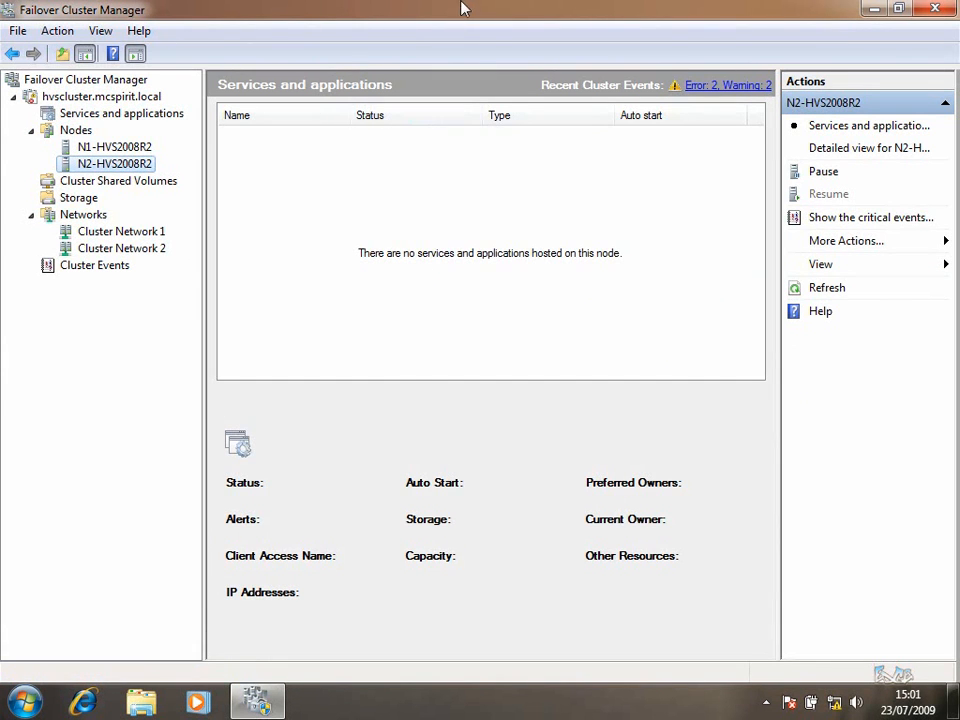
# Start the High Availability Wizard from Services and applications, browse the service types, then cancel it
pyautogui.click(153, 116)
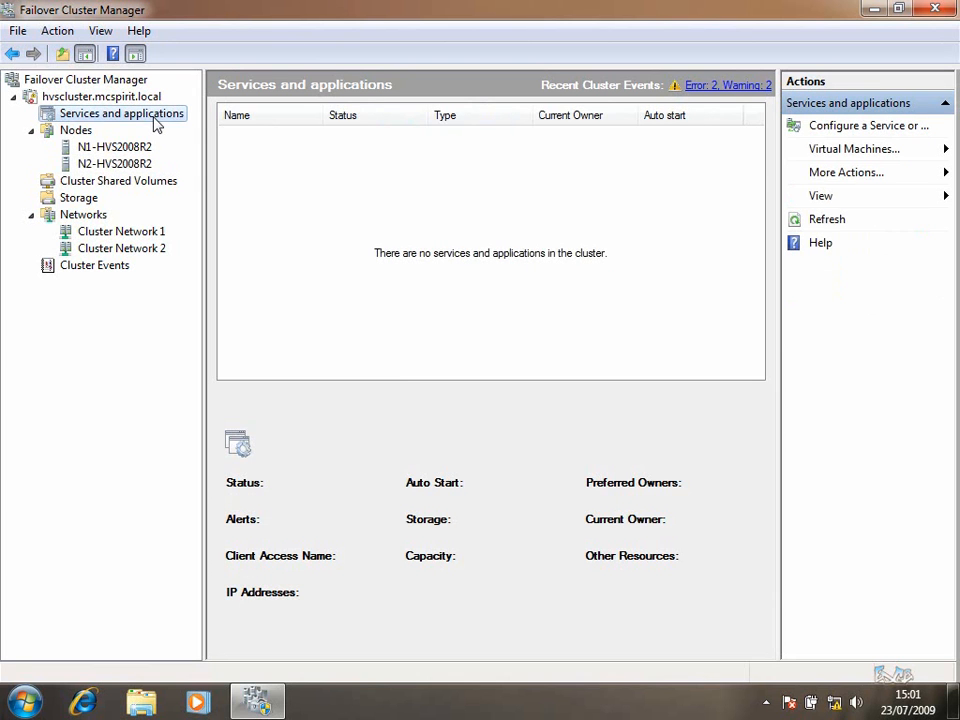
pyautogui.rightClick(155, 120)
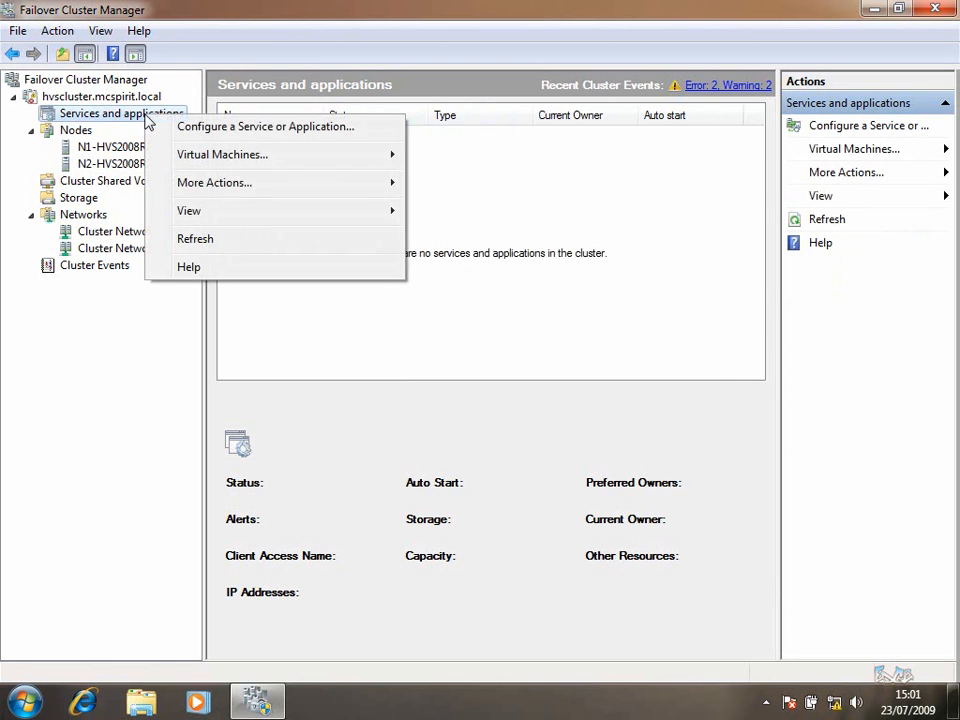
pyautogui.click(155, 127)
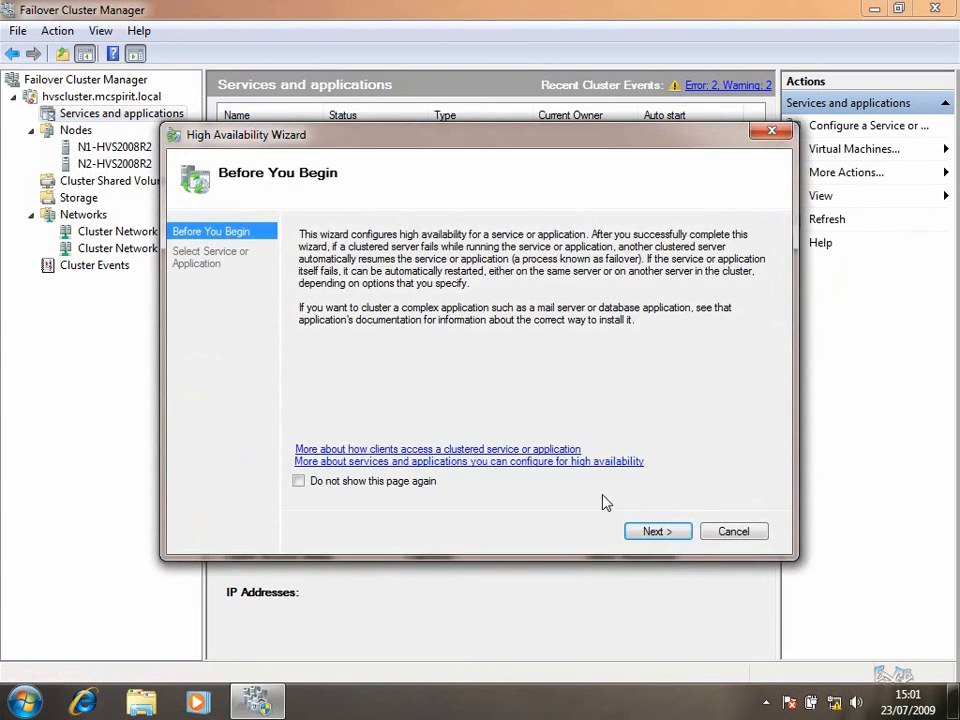
pyautogui.click(682, 532)
pyautogui.moveTo(567, 316); pyautogui.dragTo(570, 380)
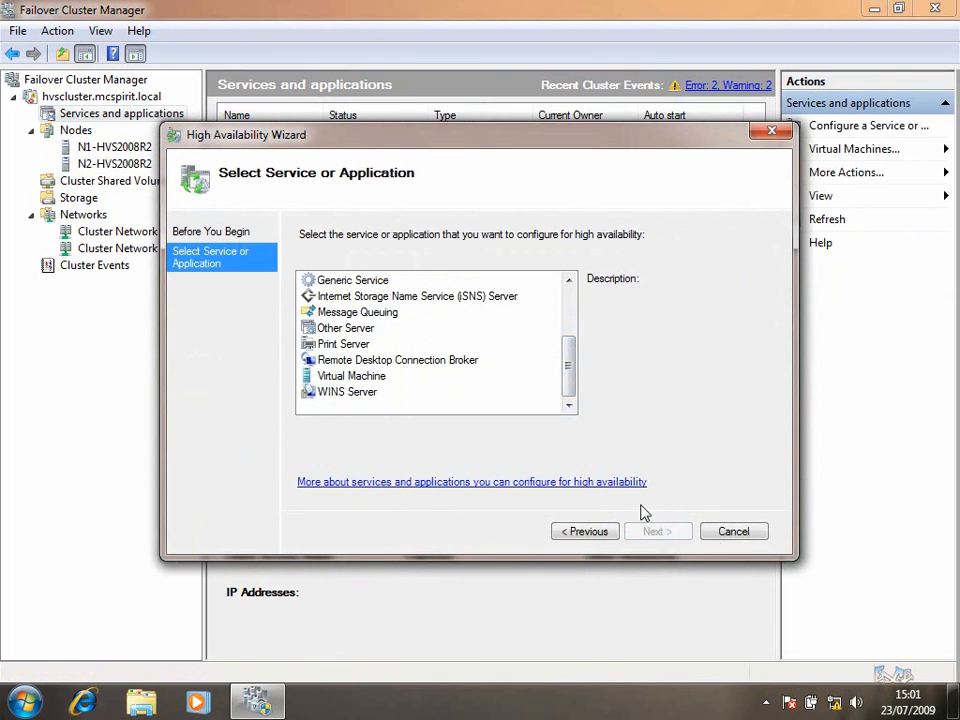
pyautogui.click(735, 532)
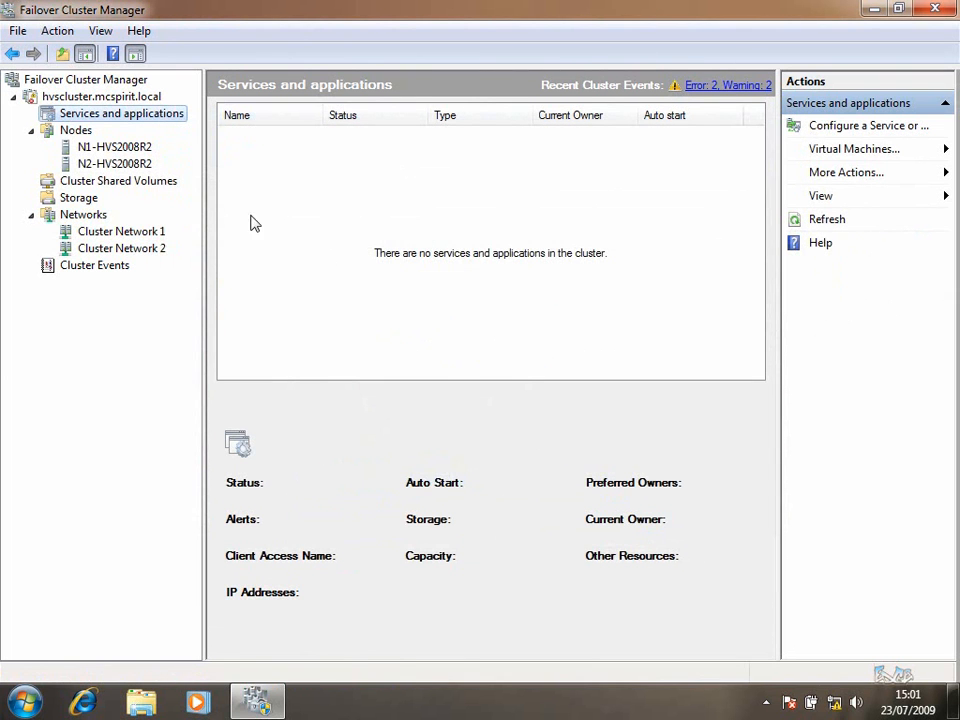
# Start a new virtual machine on N1-HVS2008R2 and name it Test3
pyautogui.rightClick(146, 115)
pyautogui.moveTo(252, 158)
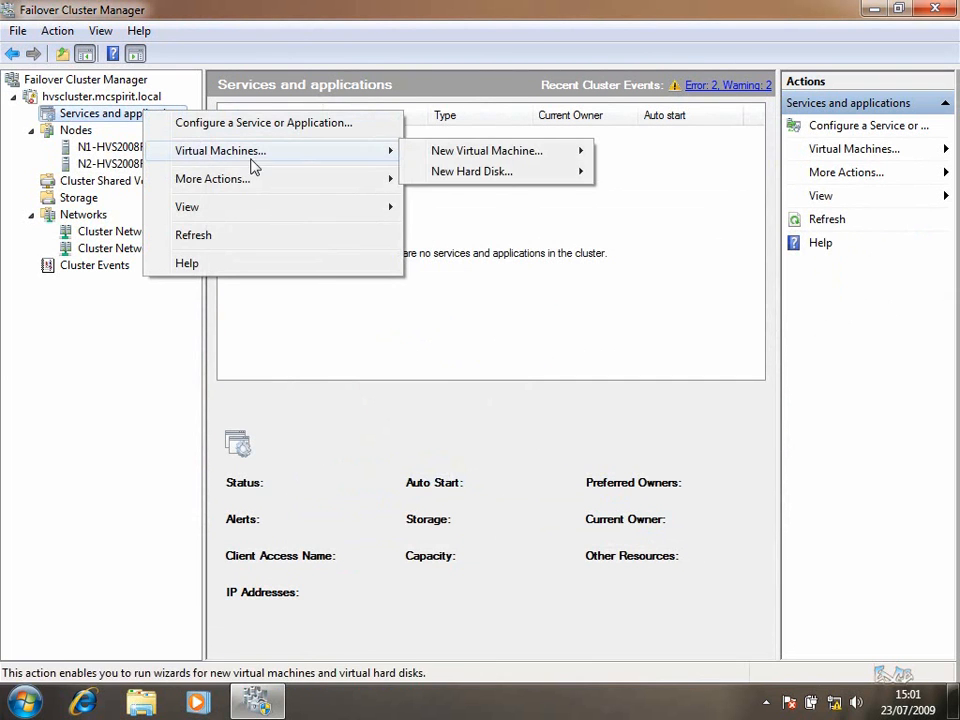
pyautogui.moveTo(511, 160)
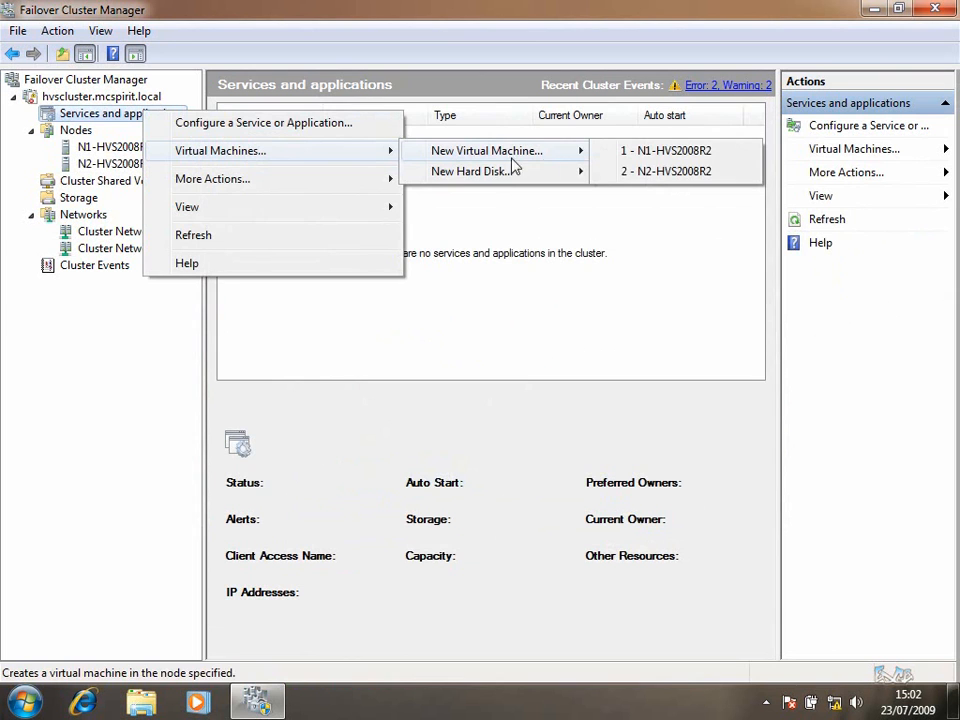
pyautogui.click(657, 152)
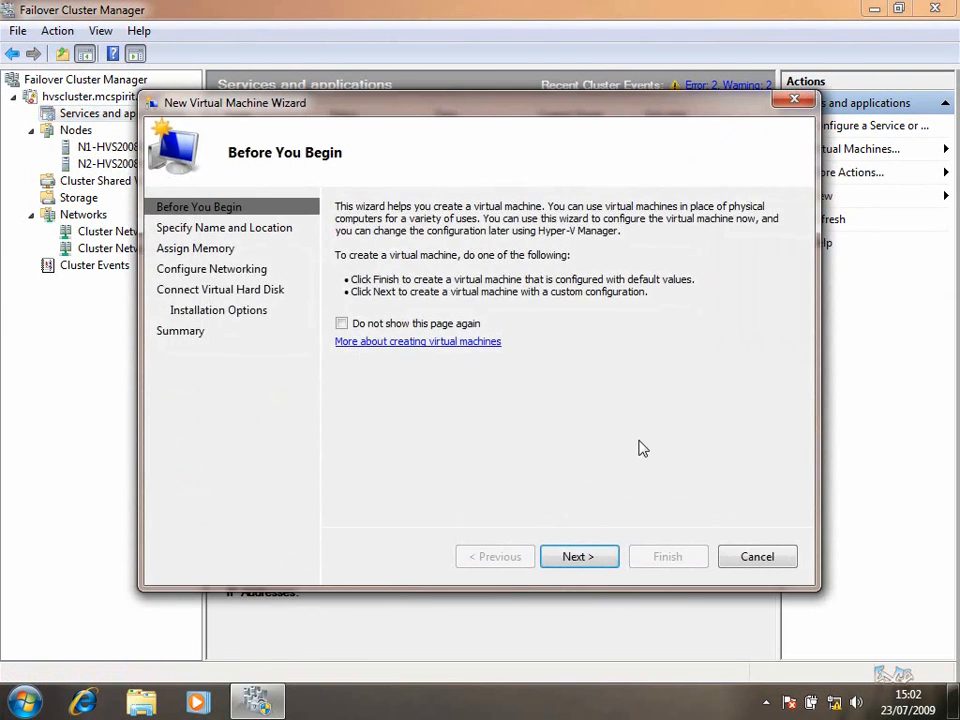
pyautogui.click(366, 326)
pyautogui.click(590, 558)
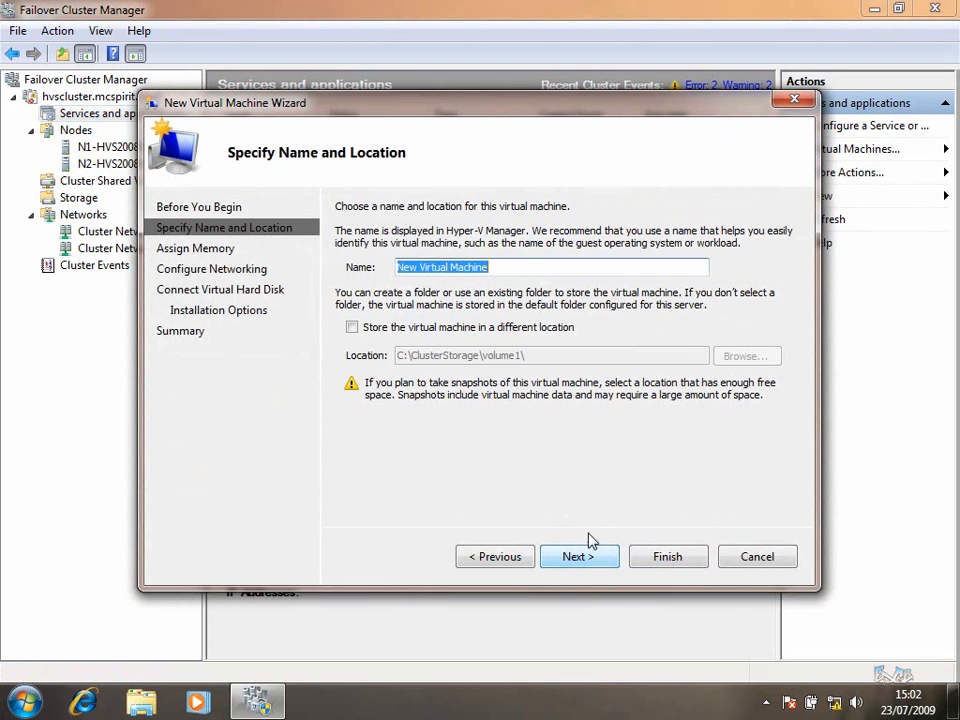
pyautogui.write('Test3')
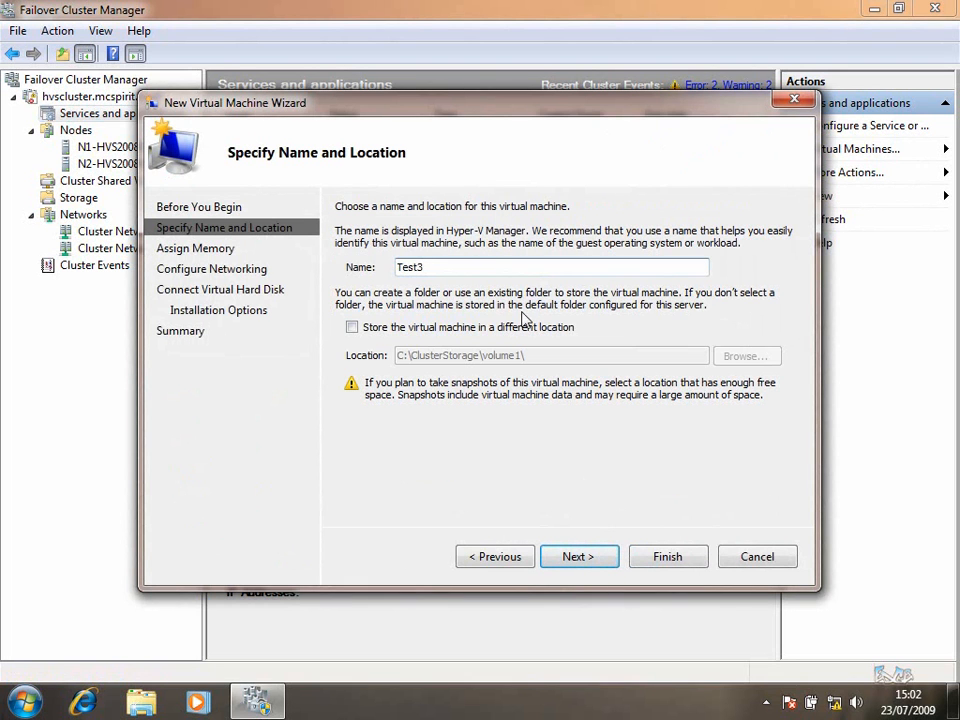
# Store Test3 in C:\ClusterStorage\volume1\, leave the network not connected, and keep a 127 GB Test3.vhd
pyautogui.click(519, 327)
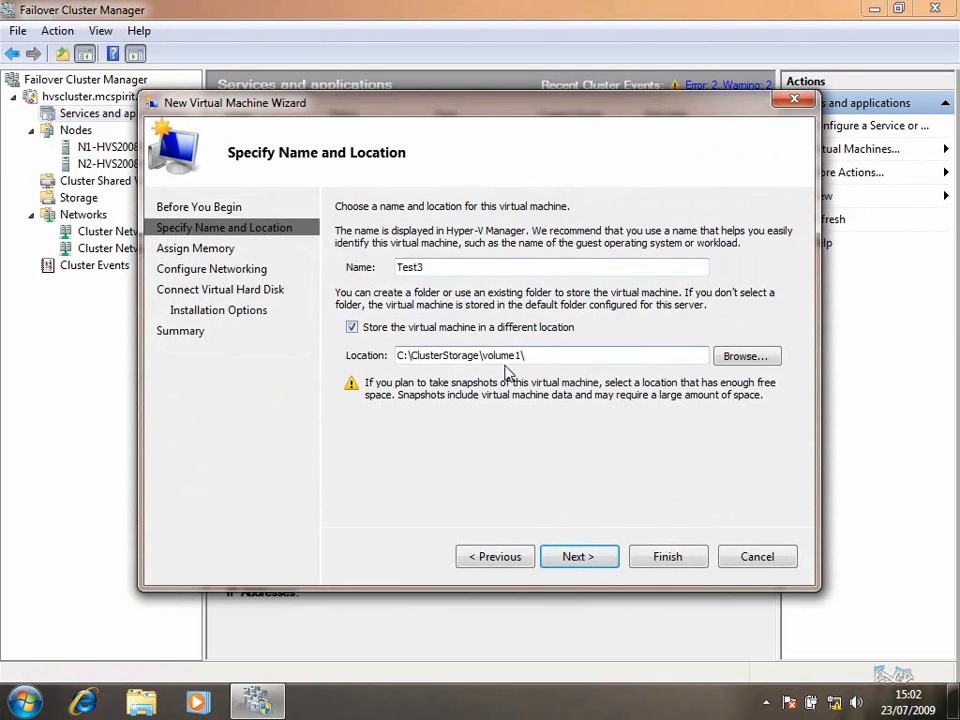
pyautogui.click(577, 355)
pyautogui.click(594, 559)
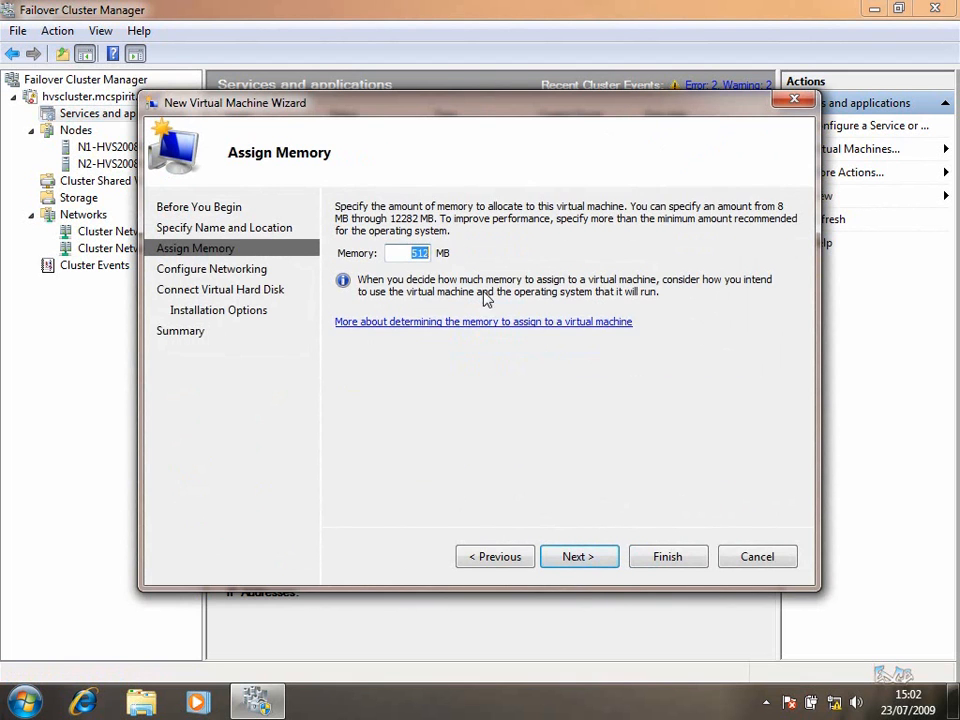
pyautogui.click(587, 556)
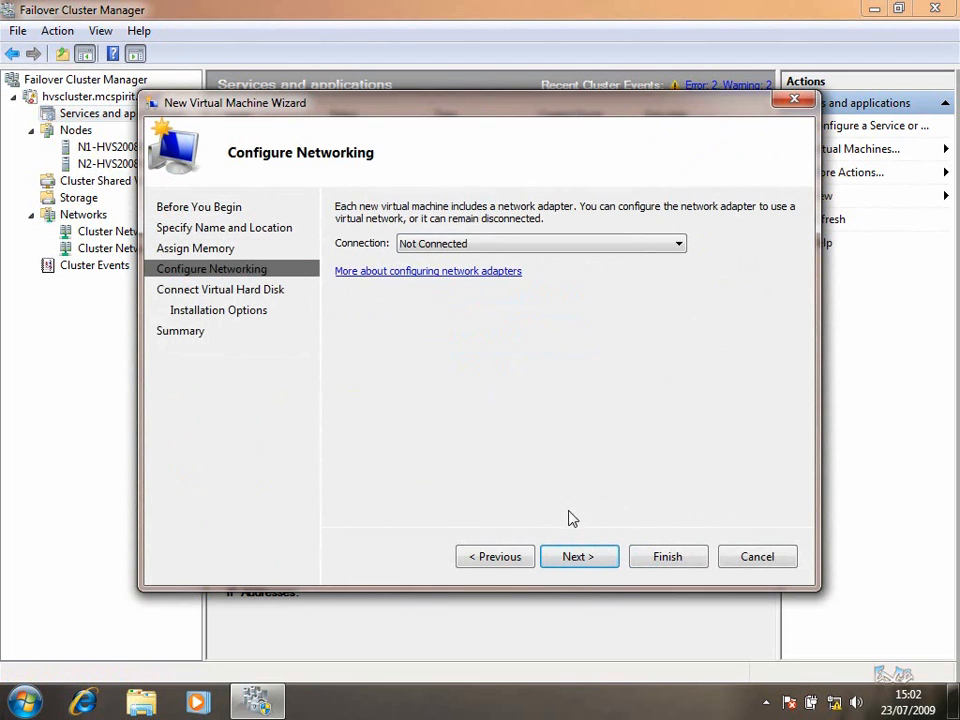
pyautogui.click(479, 250)
pyautogui.click(472, 258)
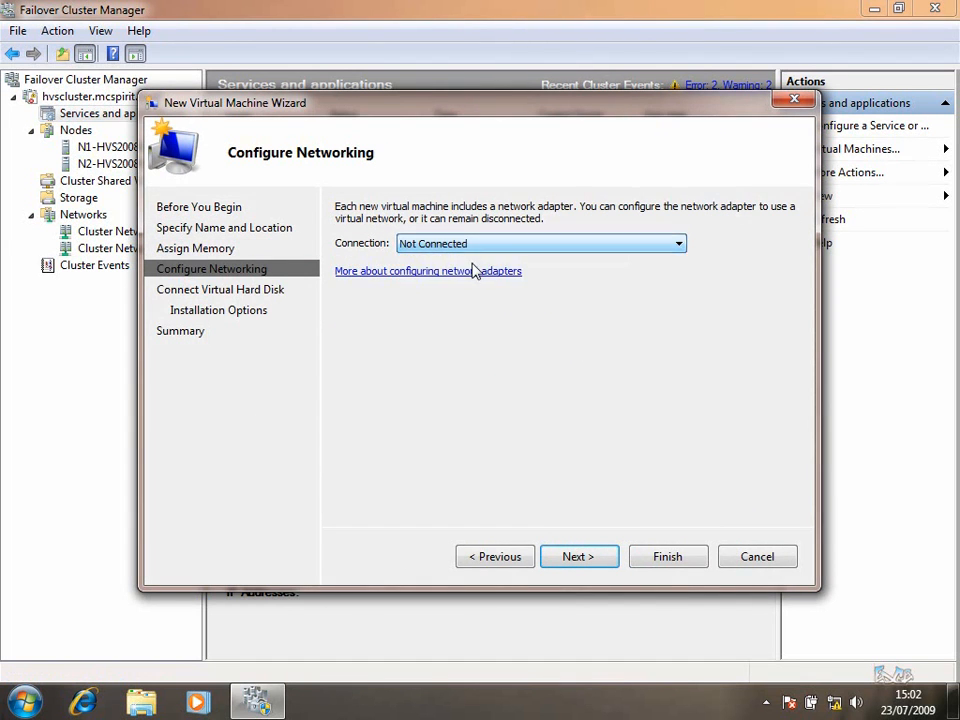
pyautogui.click(578, 557)
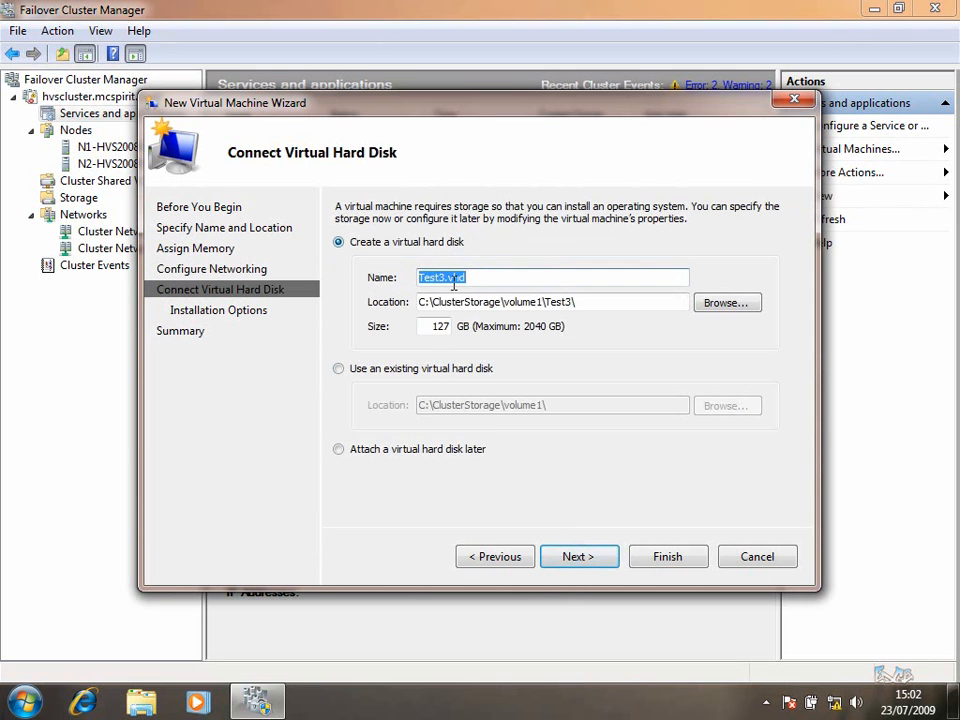
pyautogui.moveTo(428, 326); pyautogui.dragTo(565, 338)
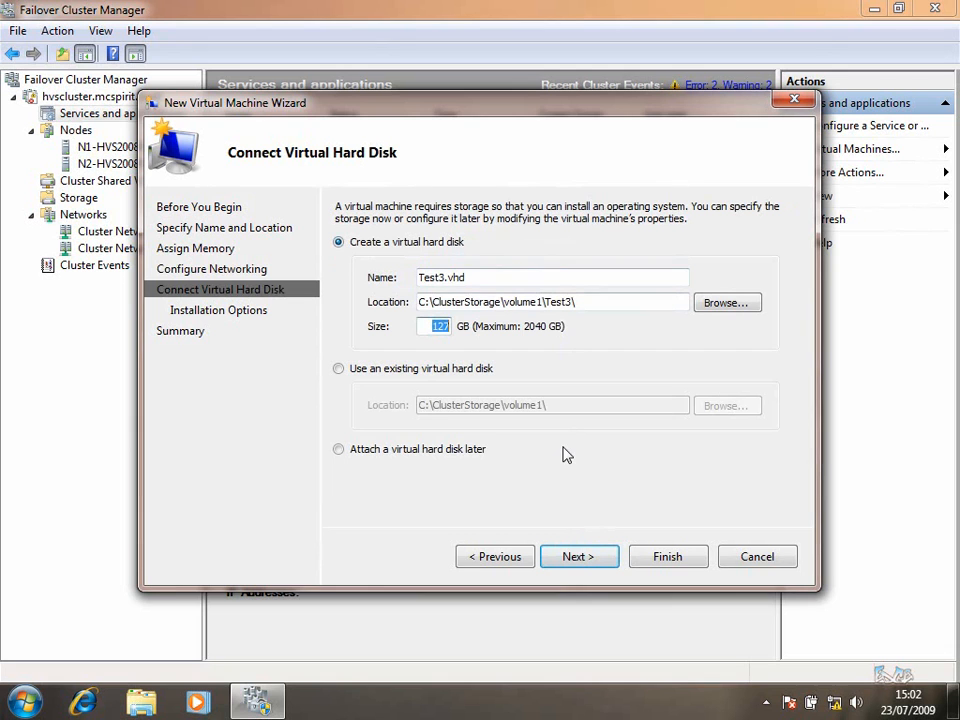
pyautogui.moveTo(433, 326); pyautogui.dragTo(460, 342)
pyautogui.click(578, 559)
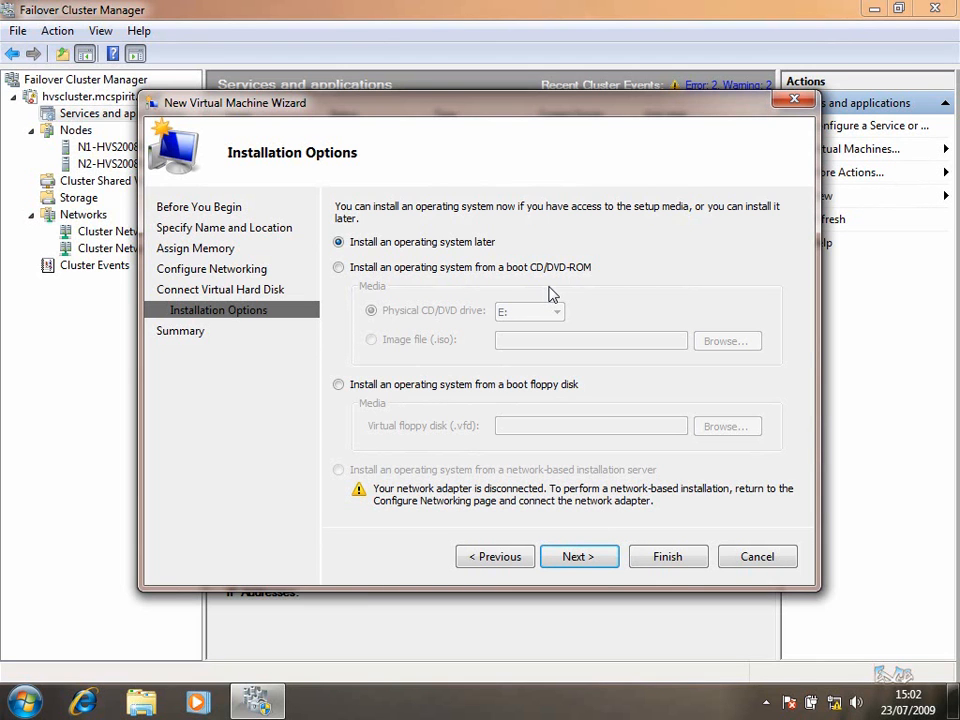
# Finish creating Test3 and close the high availability summary, leaving it Offline on N1-HVS2008R2
pyautogui.click(582, 557)
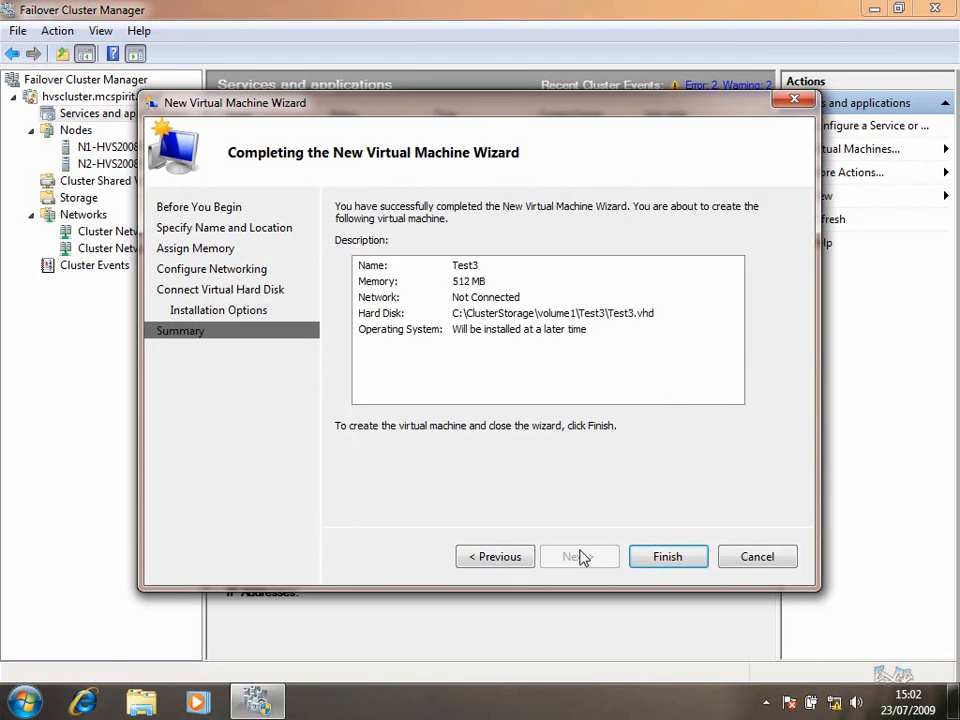
pyautogui.click(667, 557)
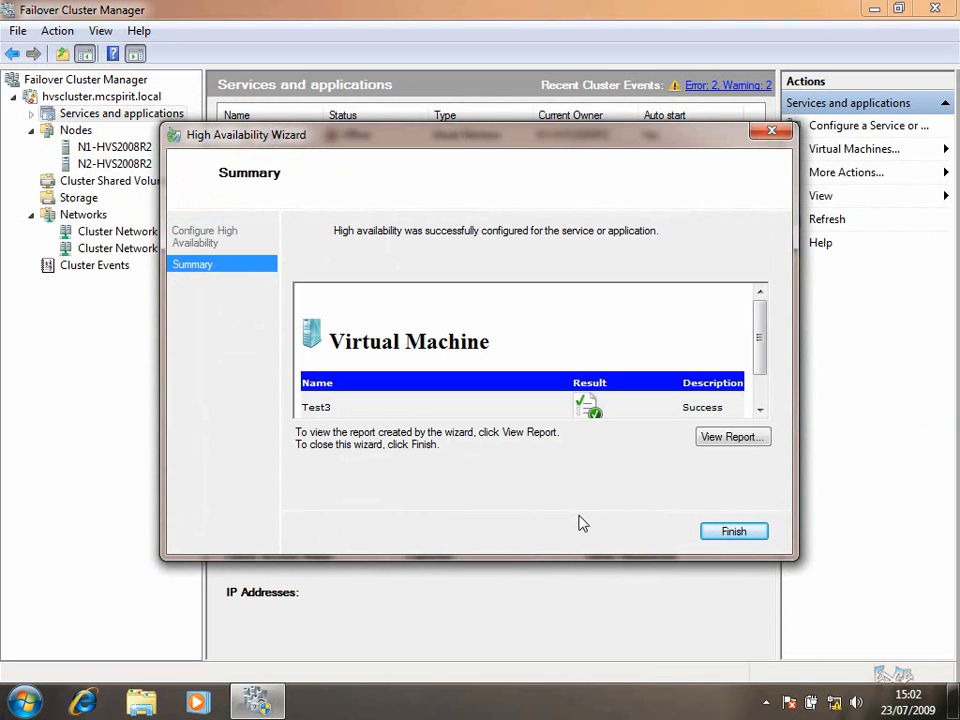
pyautogui.click(733, 531)
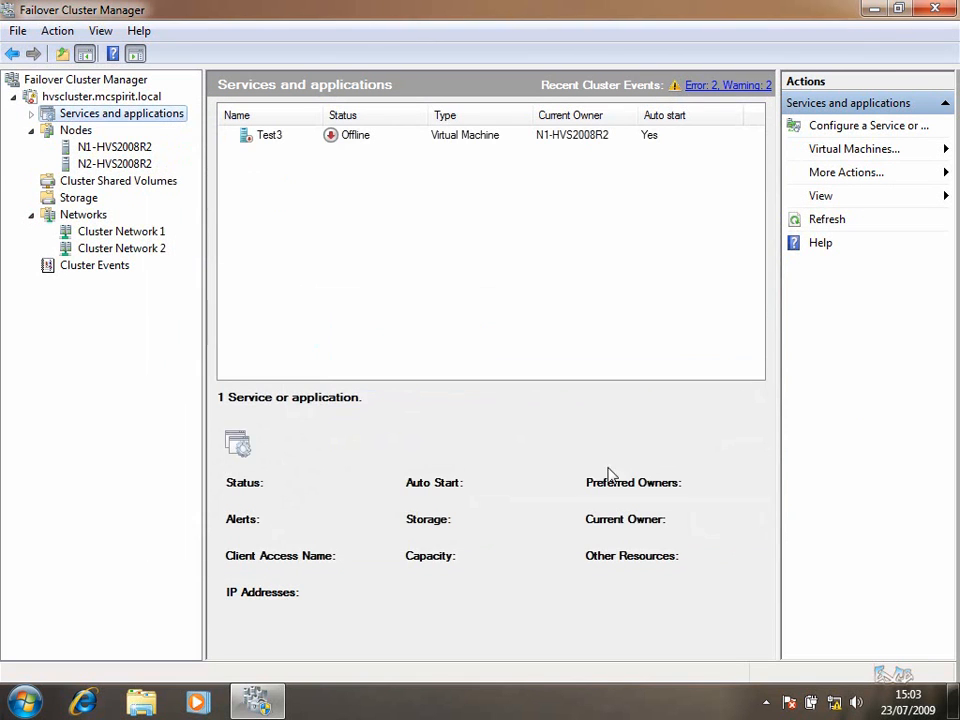
# Open the properties of the Virtual Machine Test3 resource under Services and applications
pyautogui.click(31, 113)
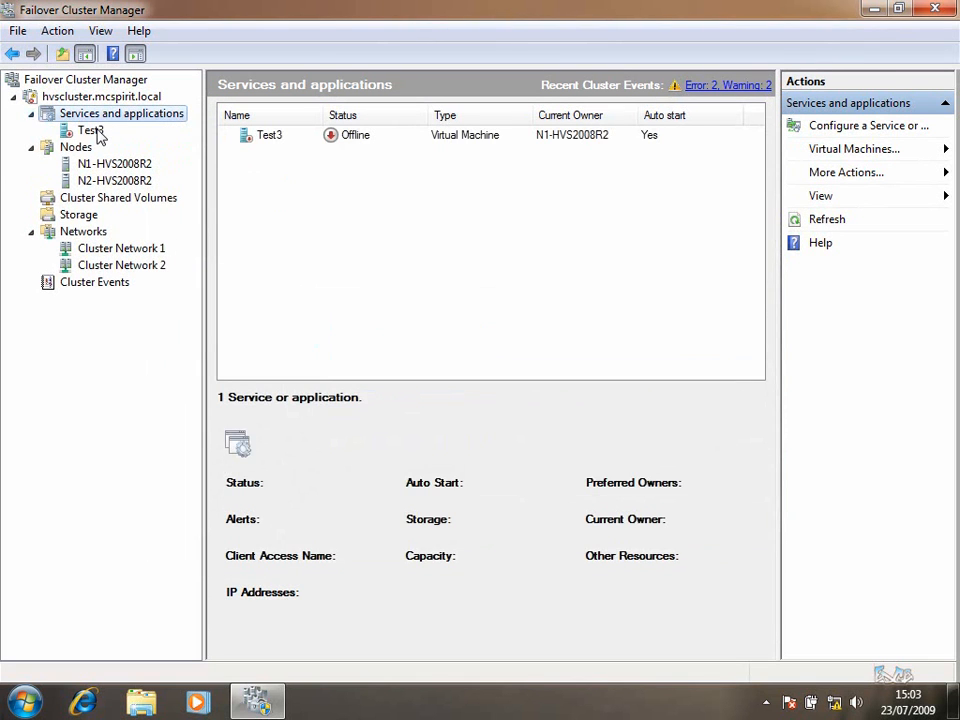
pyautogui.click(90, 131)
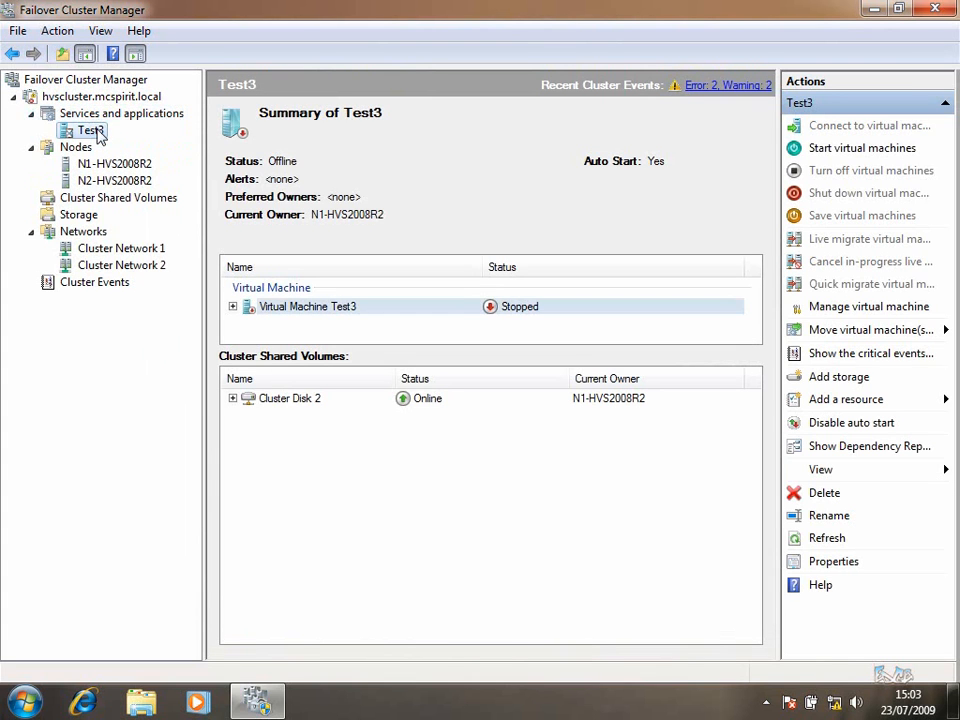
pyautogui.rightClick(97, 132)
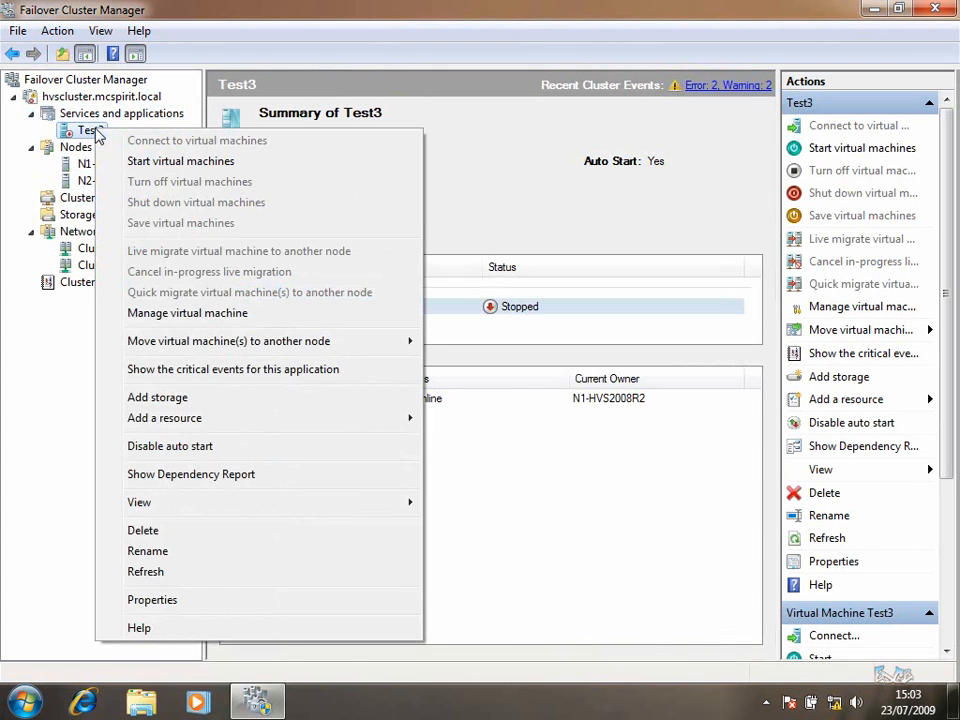
pyautogui.click(364, 310)
pyautogui.click(231, 309)
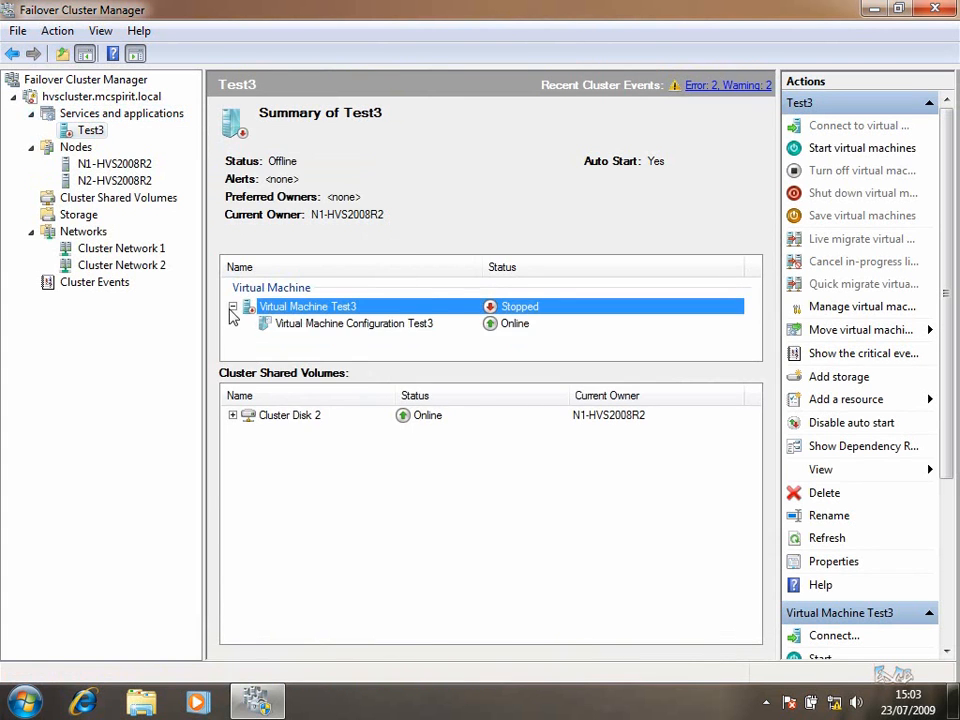
pyautogui.rightClick(312, 322)
pyautogui.rightClick(288, 308)
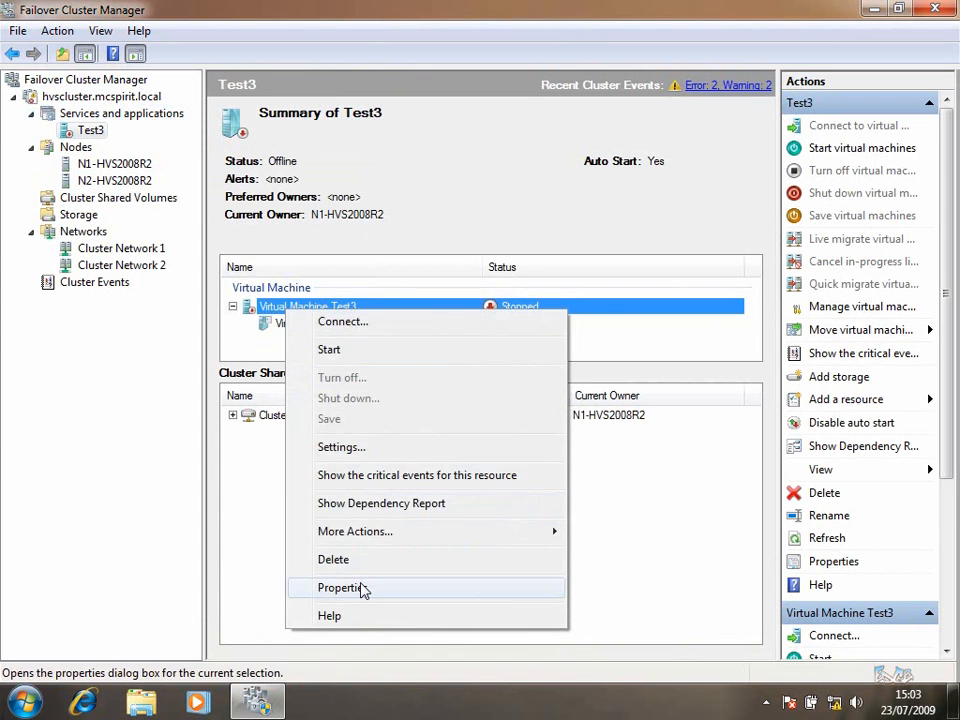
pyautogui.click(363, 590)
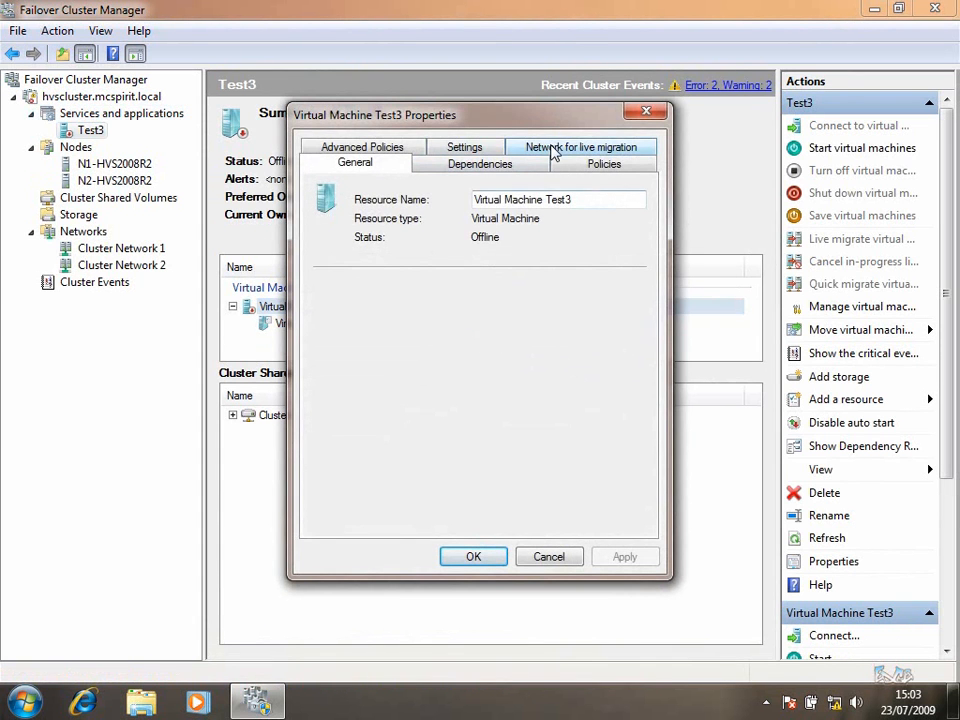
# Clear Cluster Network 1 for live migration, keeping Cluster Network 2, and apply the change
pyautogui.click(553, 150)
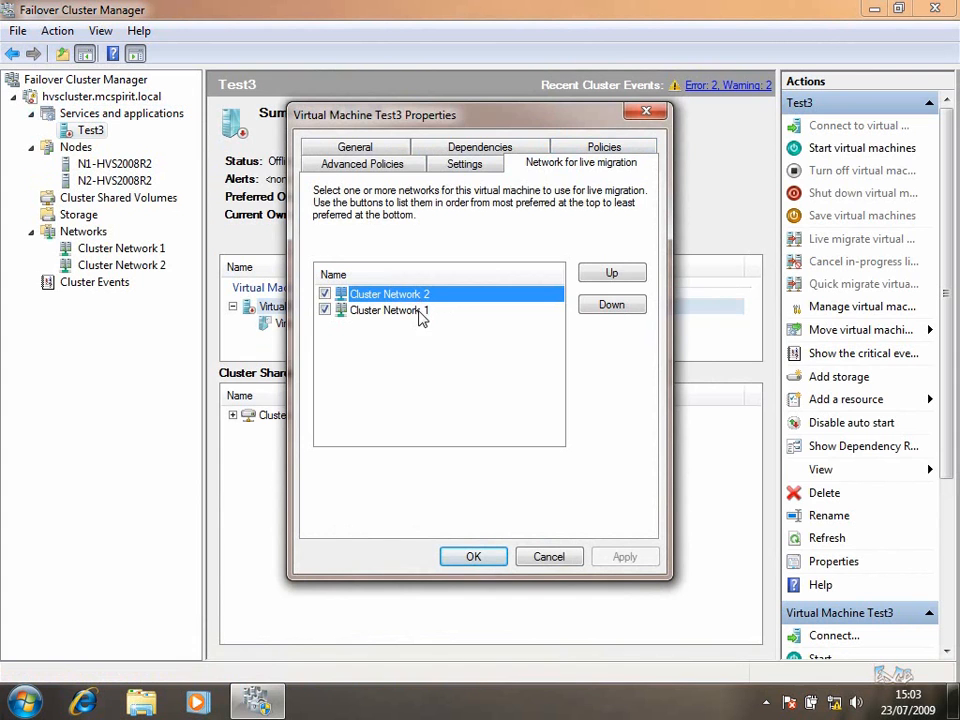
pyautogui.click(150, 265)
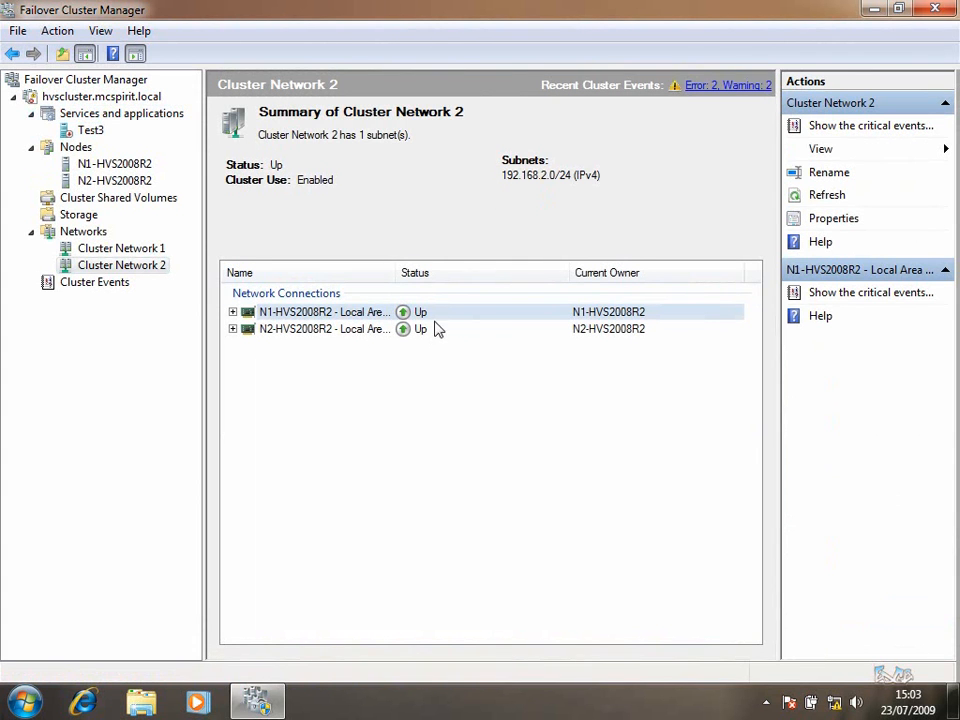
pyautogui.click(277, 706)
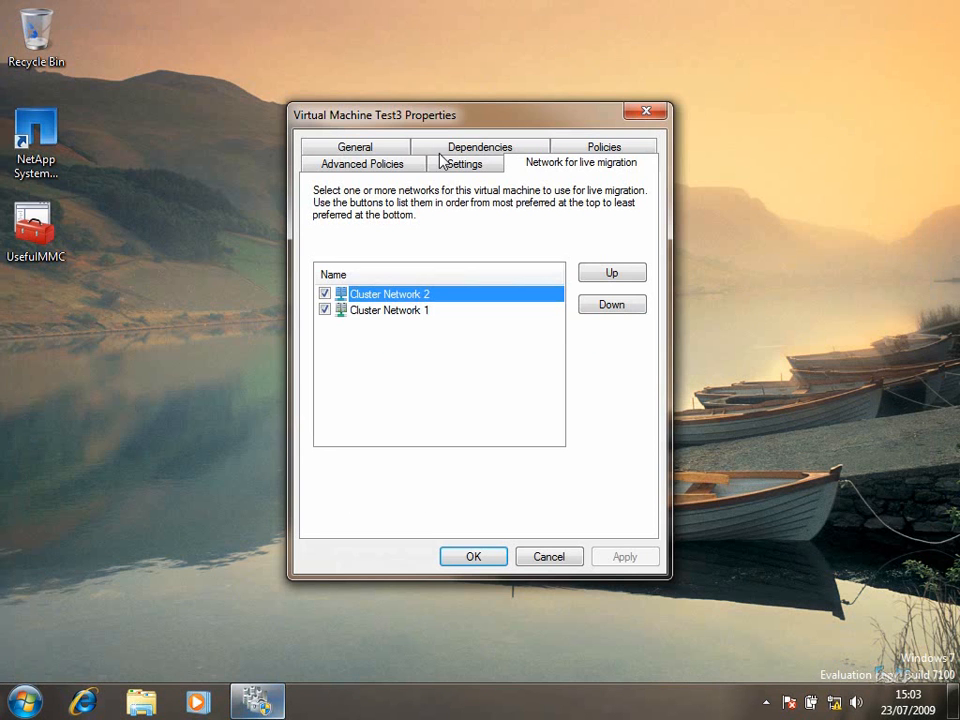
pyautogui.click(352, 312)
pyautogui.click(324, 310)
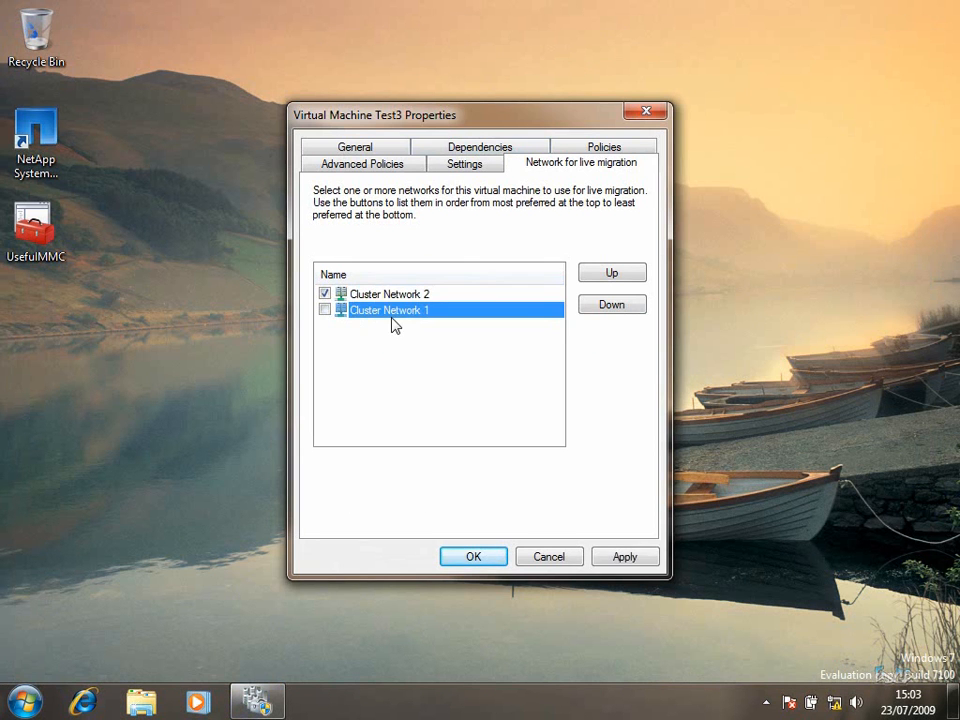
pyautogui.click(628, 560)
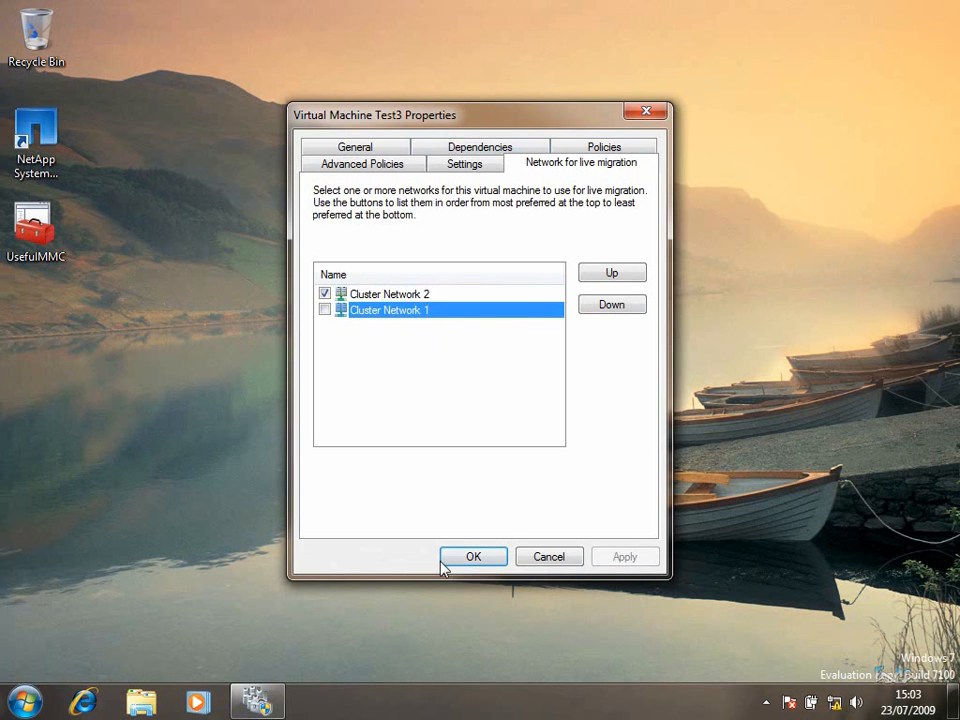
pyautogui.click(455, 565)
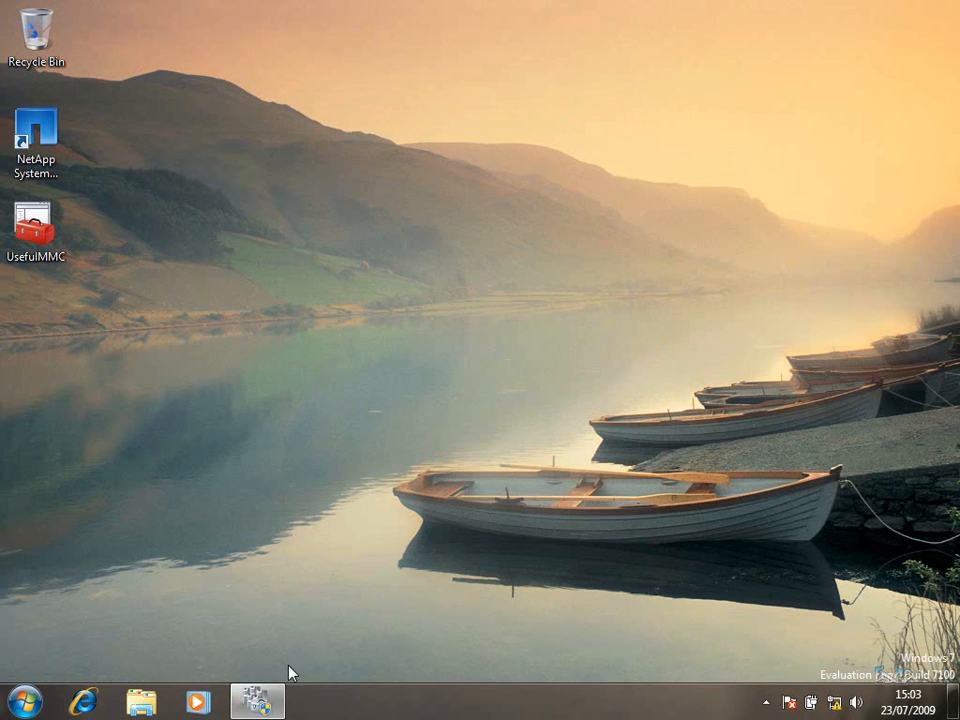
pyautogui.click(278, 703)
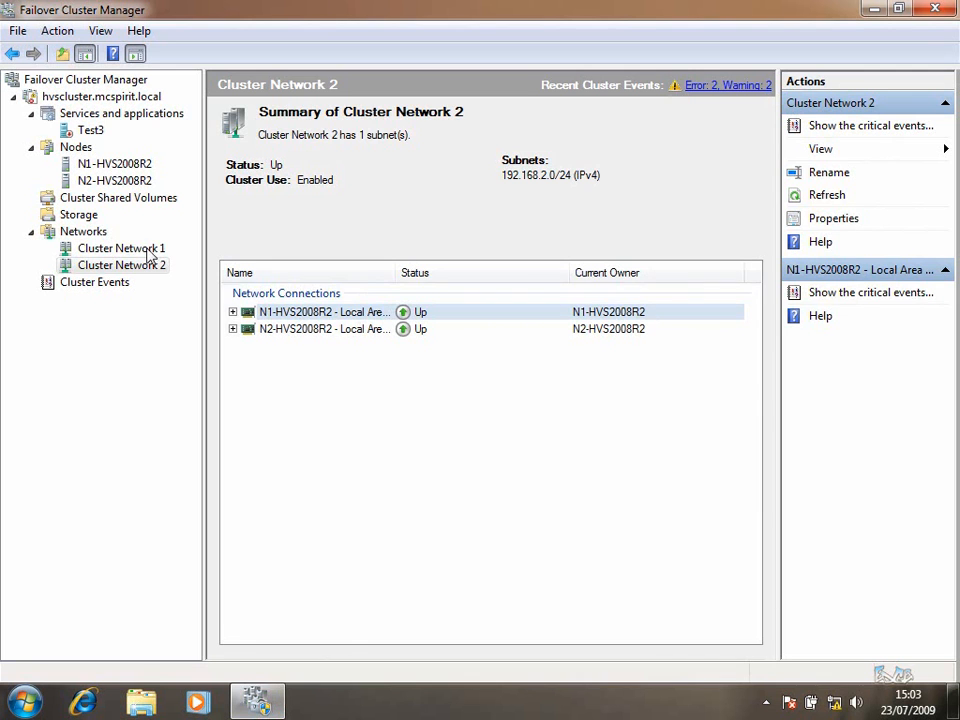
pyautogui.press('Up')
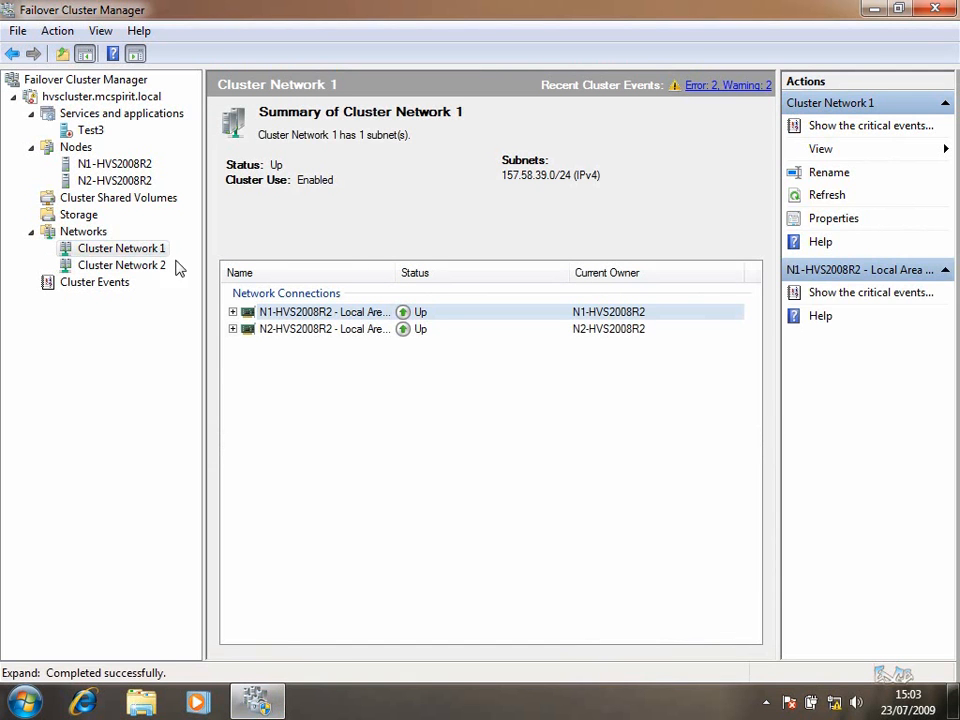
pyautogui.click(91, 131)
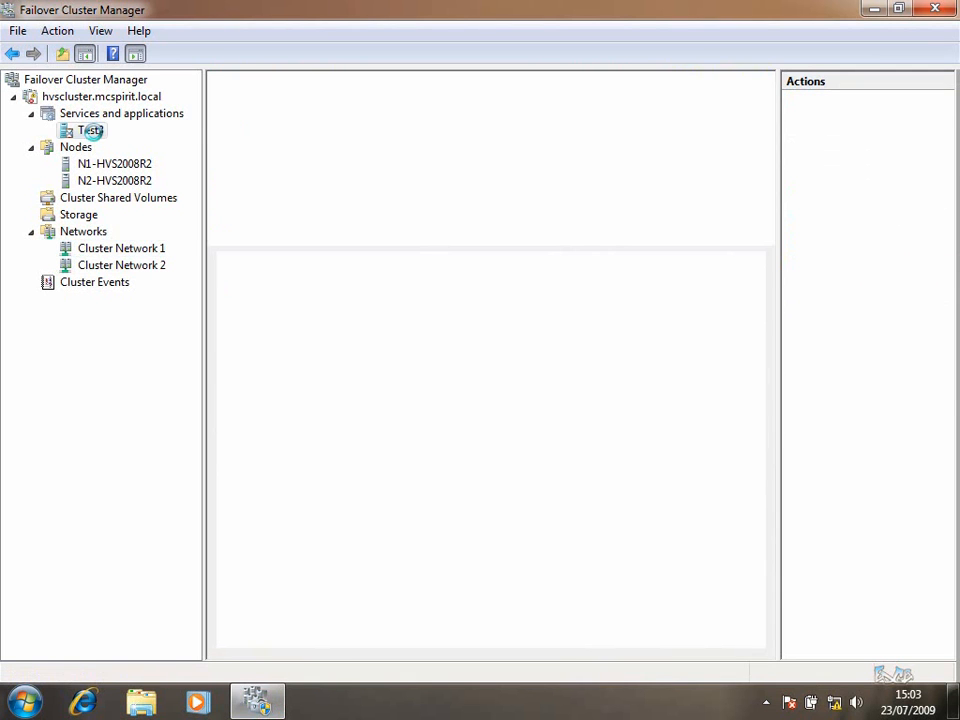
pyautogui.rightClick(91, 131)
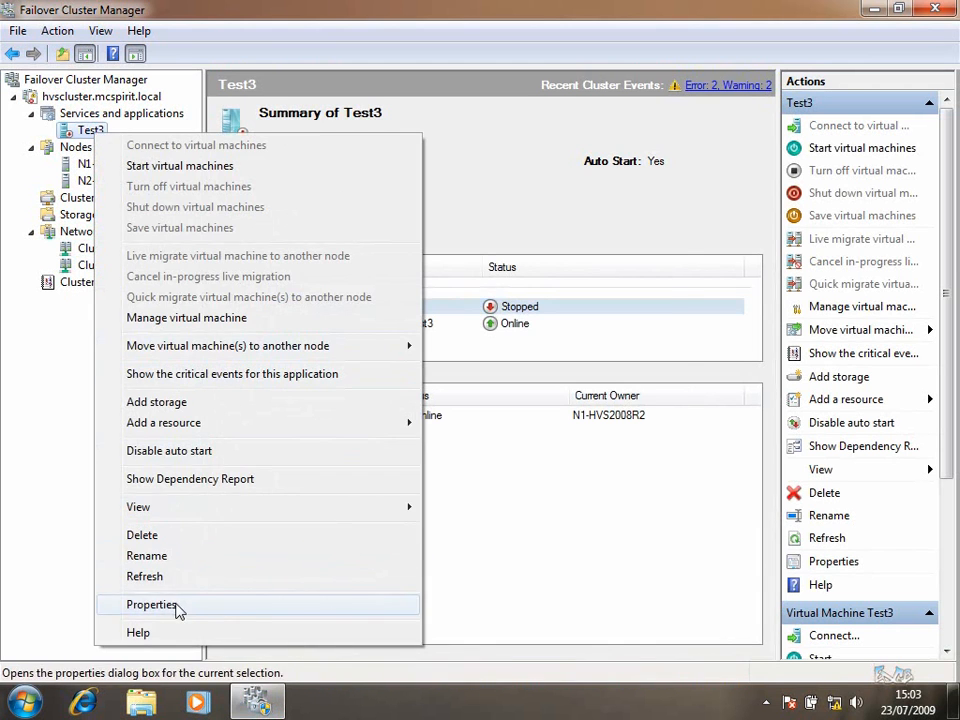
pyautogui.click(152, 605)
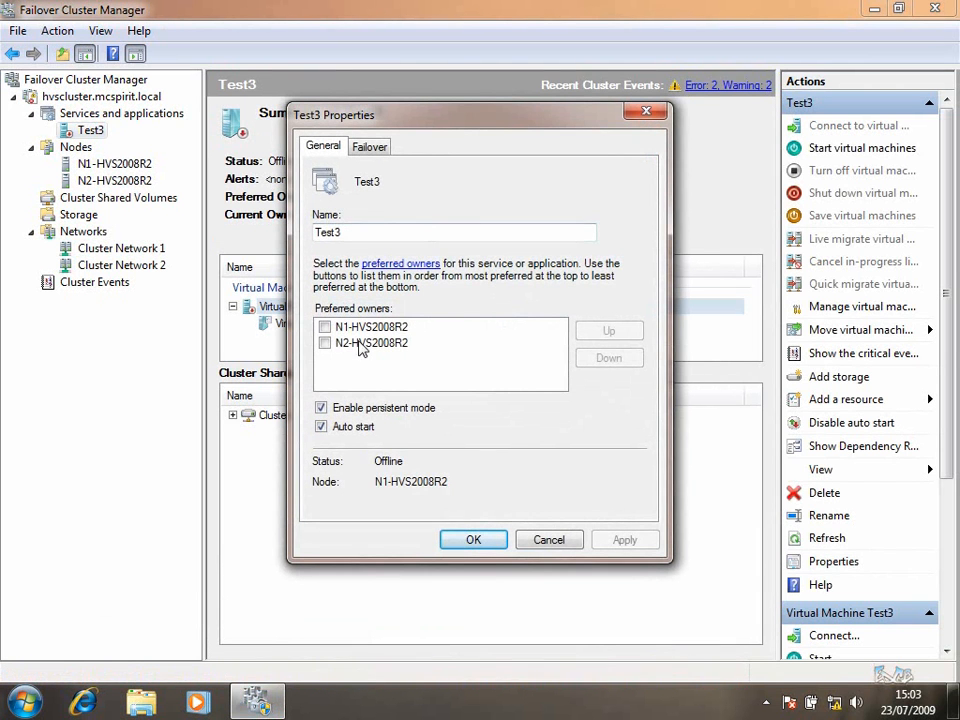
pyautogui.click(370, 147)
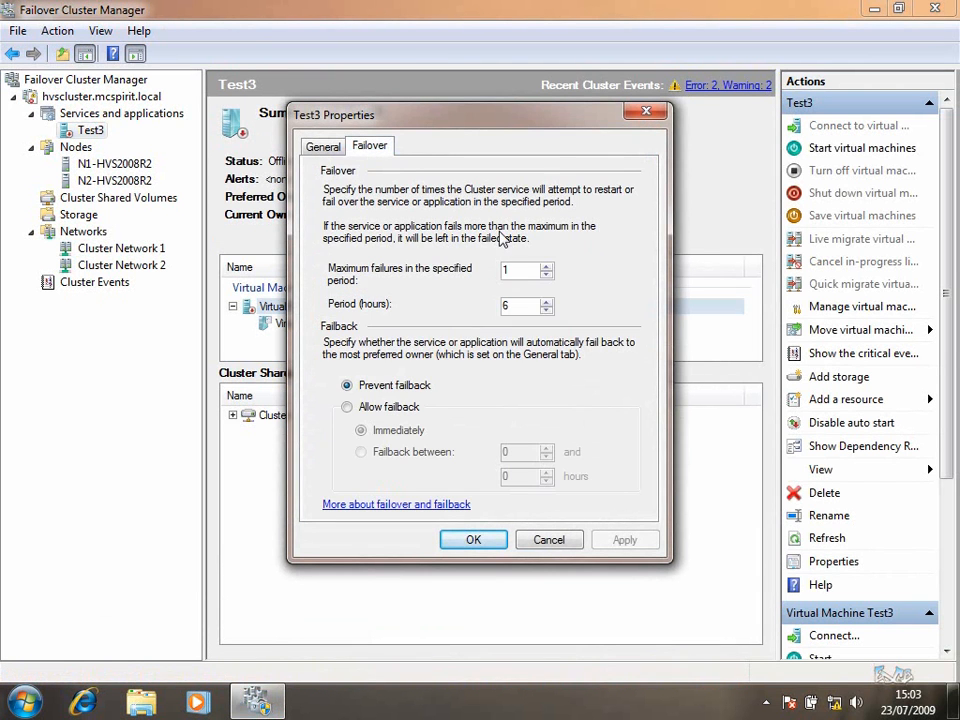
pyautogui.click(548, 538)
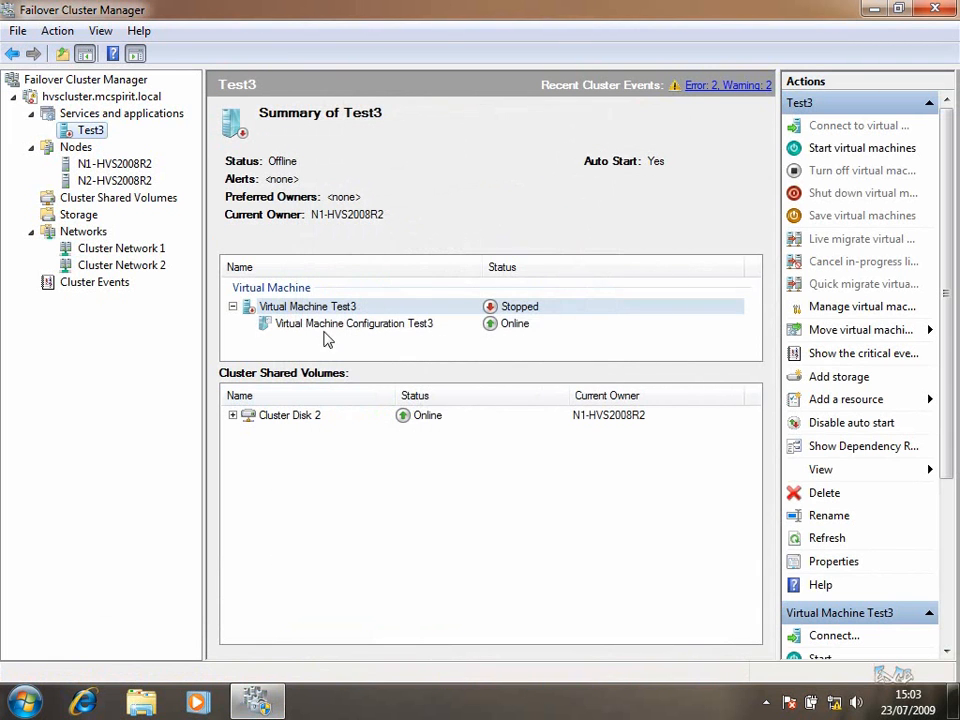
pyautogui.click(316, 309)
pyautogui.rightClick(323, 307)
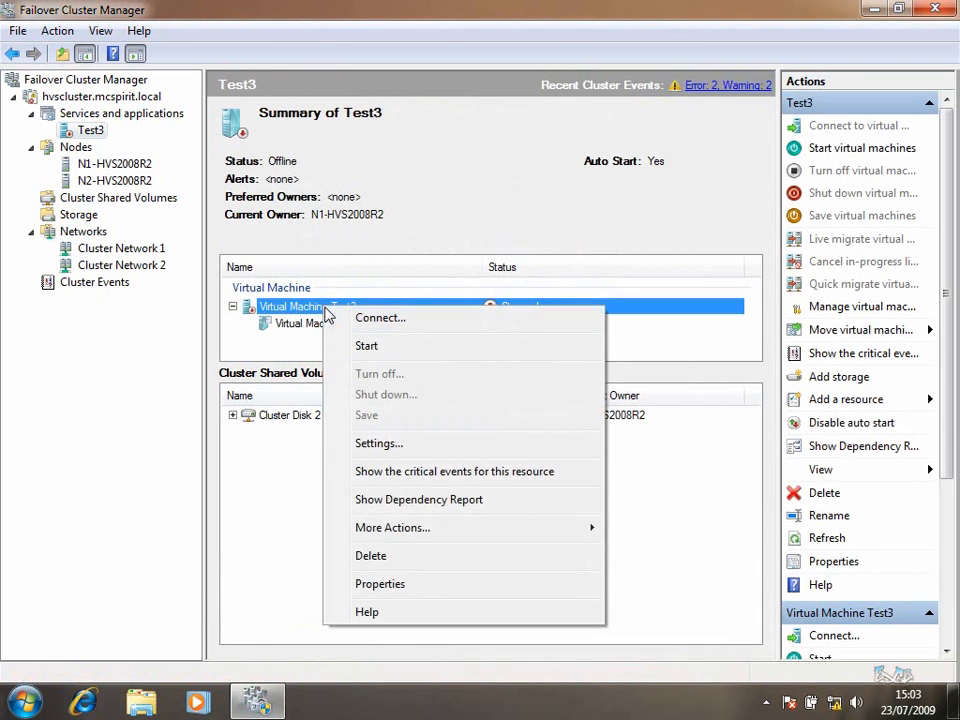
pyautogui.click(399, 584)
pyautogui.click(447, 150)
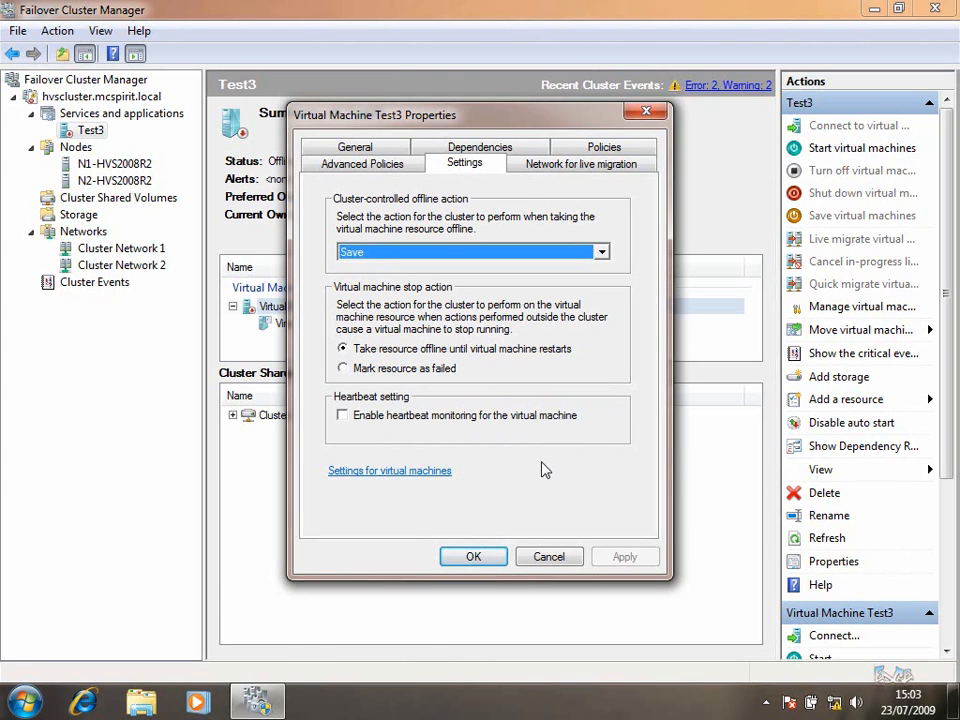
pyautogui.click(365, 164)
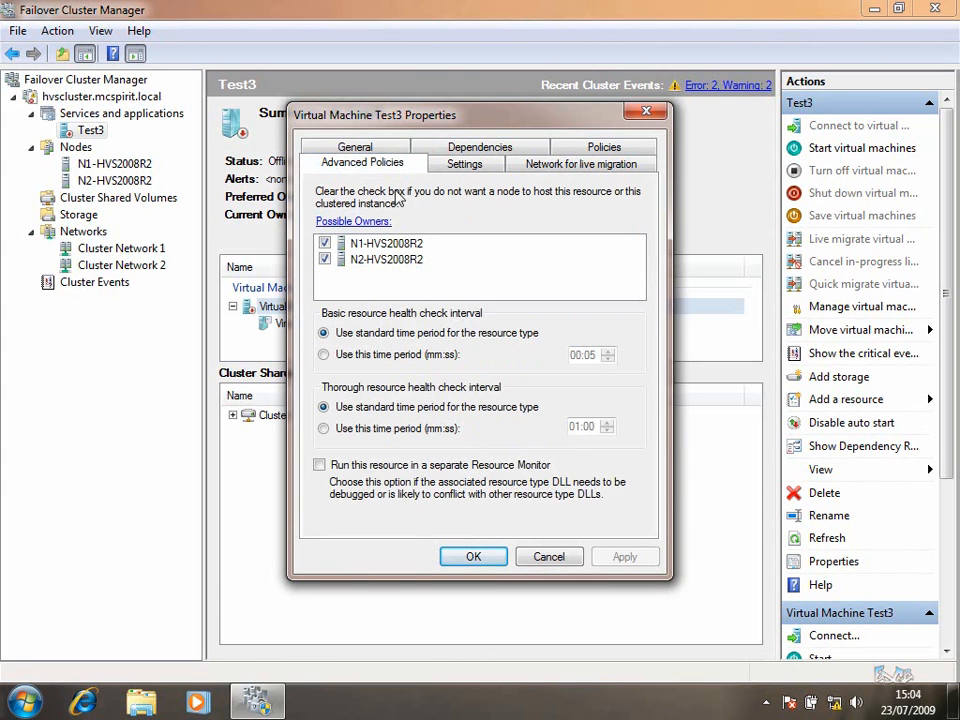
pyautogui.click(581, 164)
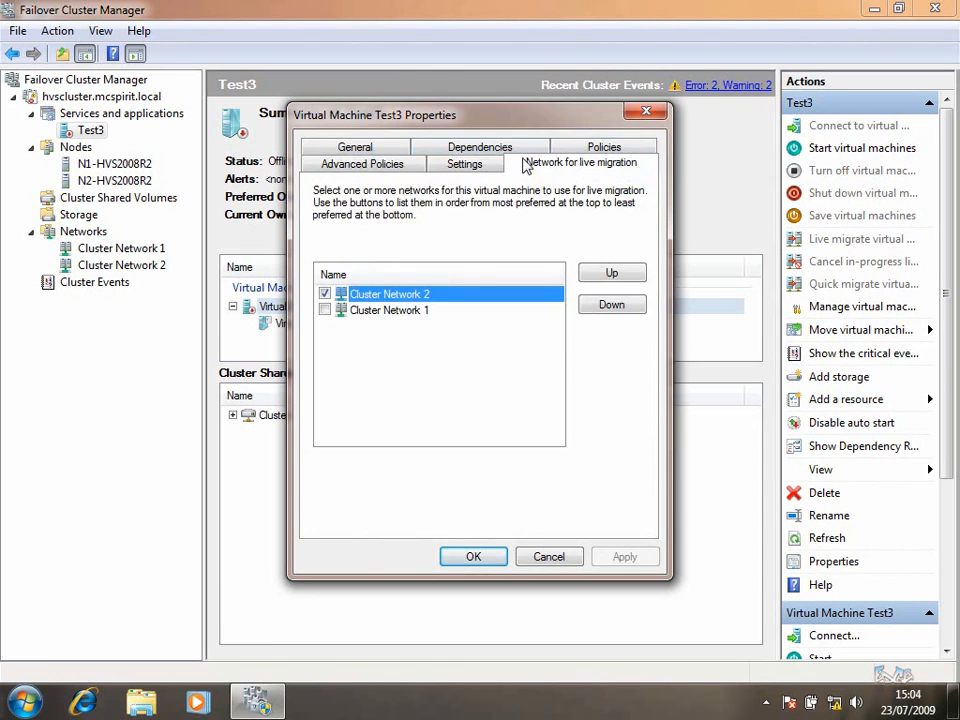
pyautogui.click(486, 150)
pyautogui.click(386, 166)
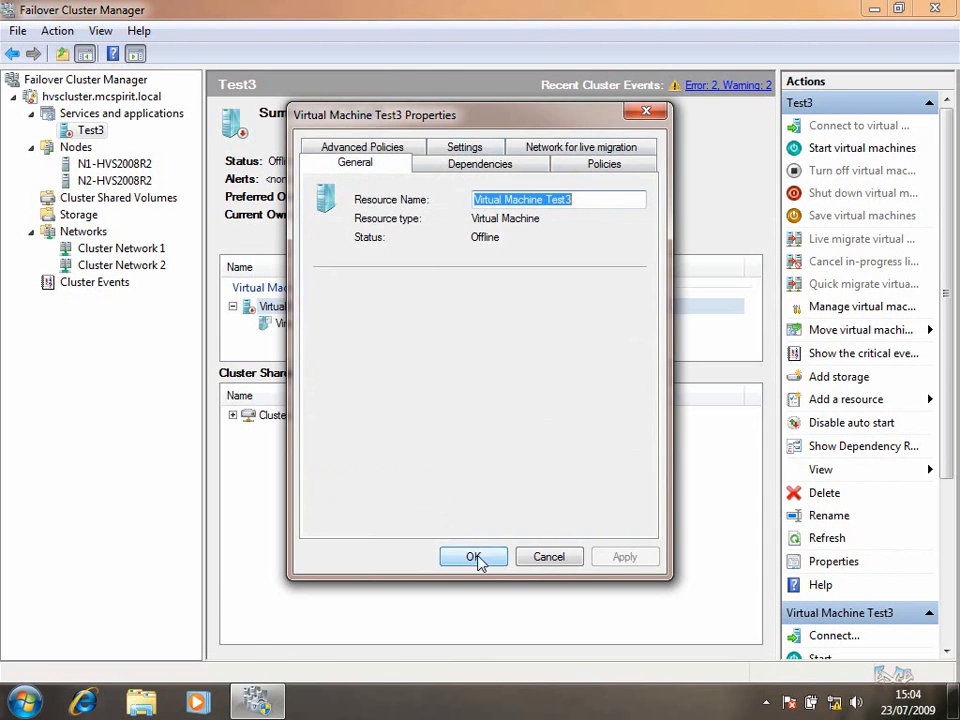
pyautogui.click(476, 560)
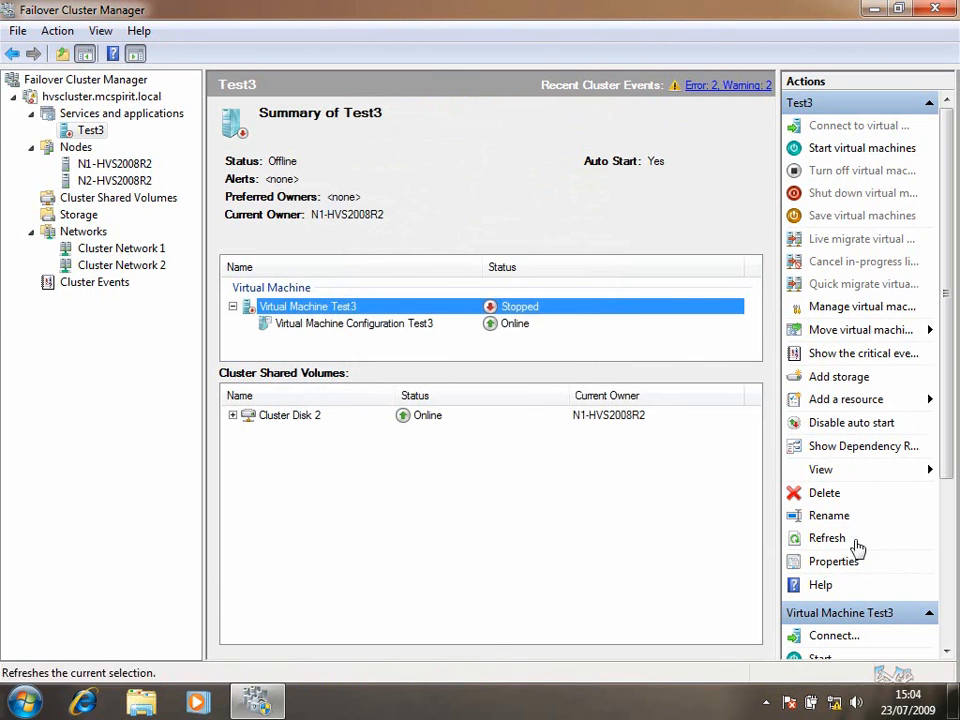
# Start Test3, check its console showing a boot failure, then close the connection window
pyautogui.click(846, 148)
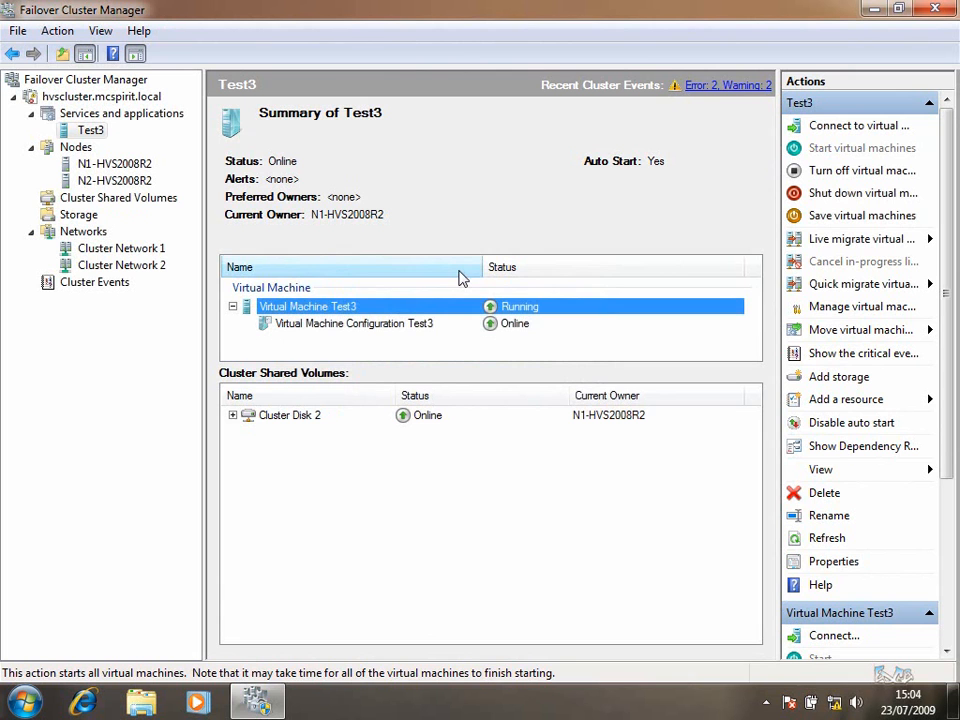
pyautogui.rightClick(368, 305)
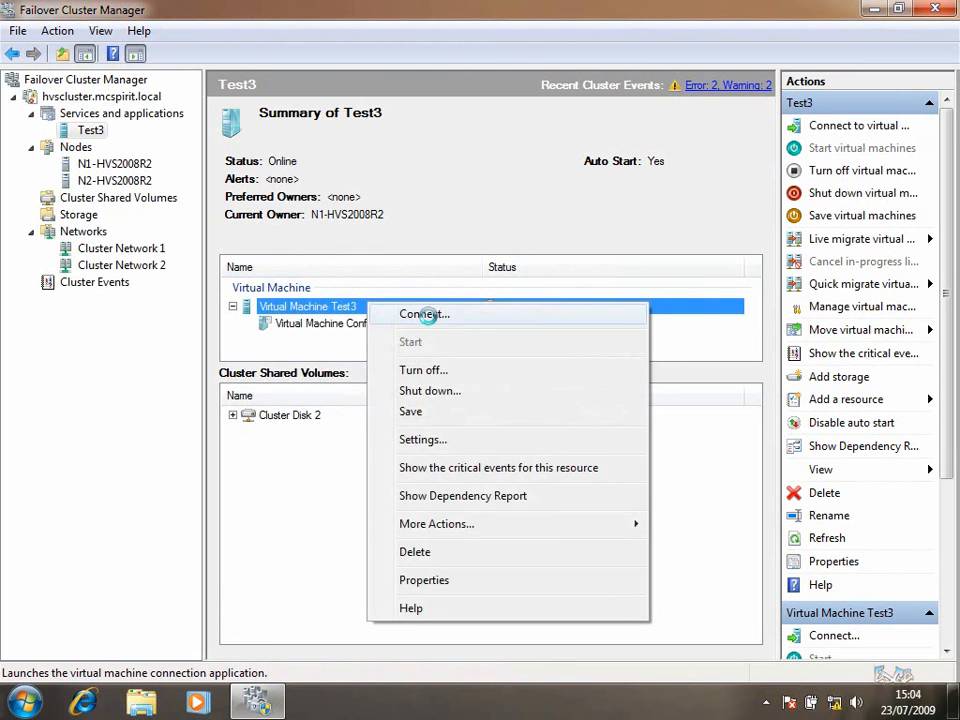
pyautogui.click(424, 314)
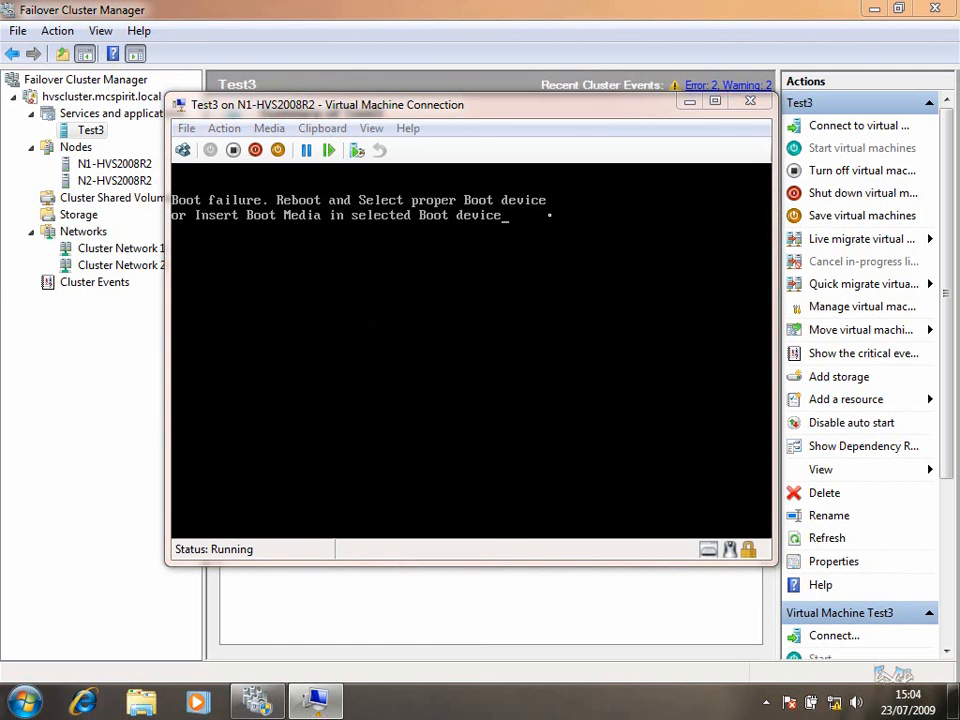
pyautogui.moveTo(489, 115); pyautogui.dragTo(512, 93)
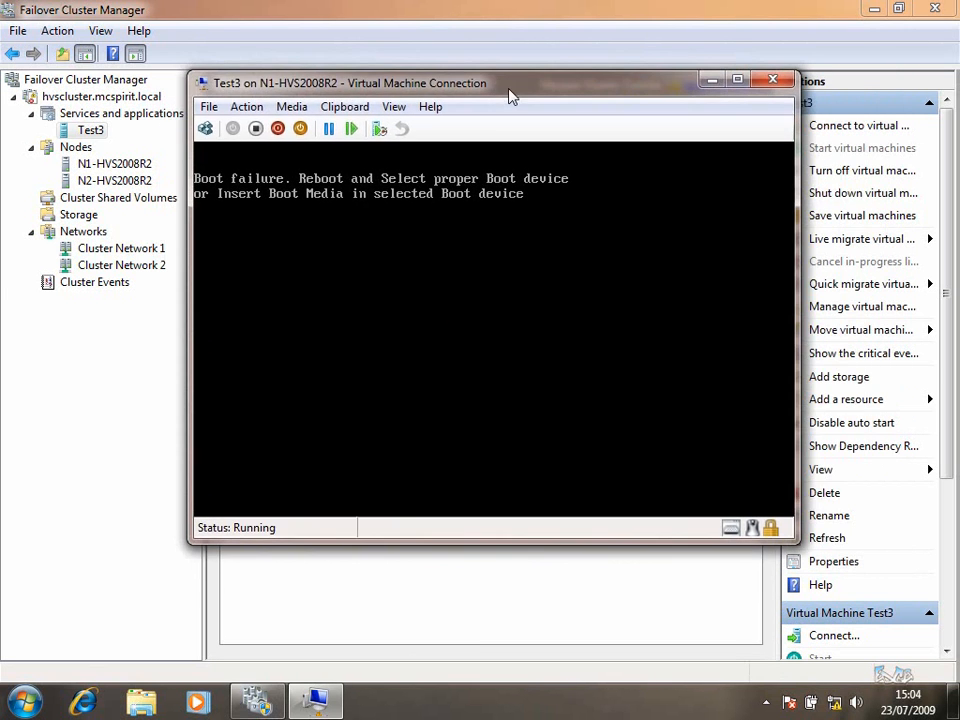
pyautogui.click(772, 80)
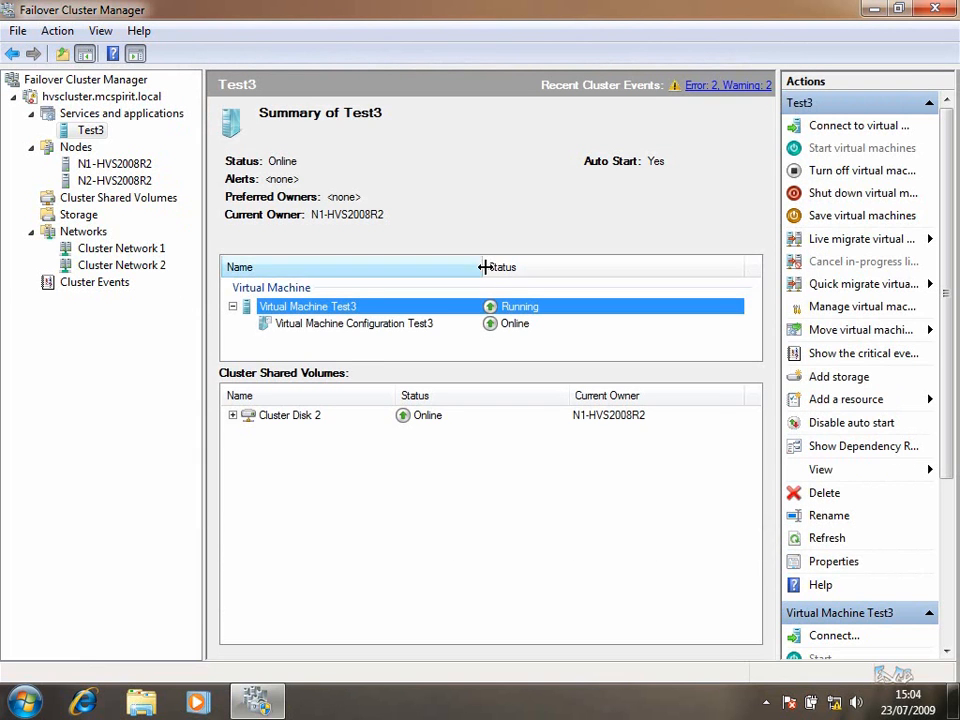
# Live-migrate Test3 to node N2-HVS2008R2, then close Failover Cluster Manager
pyautogui.rightClick(90, 131)
pyautogui.moveTo(252, 260)
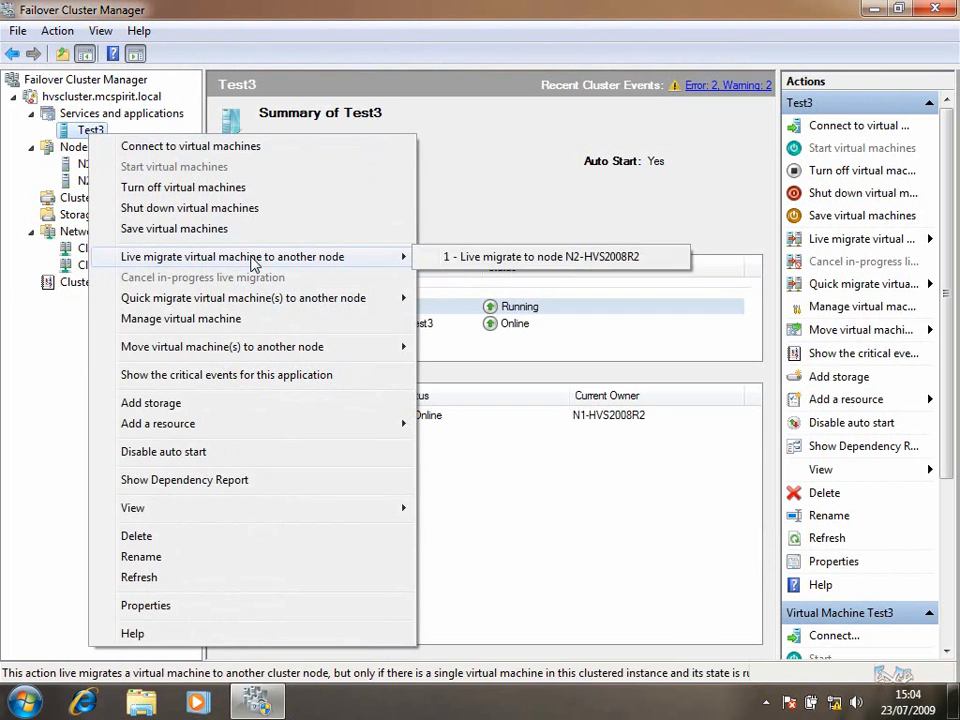
pyautogui.click(458, 259)
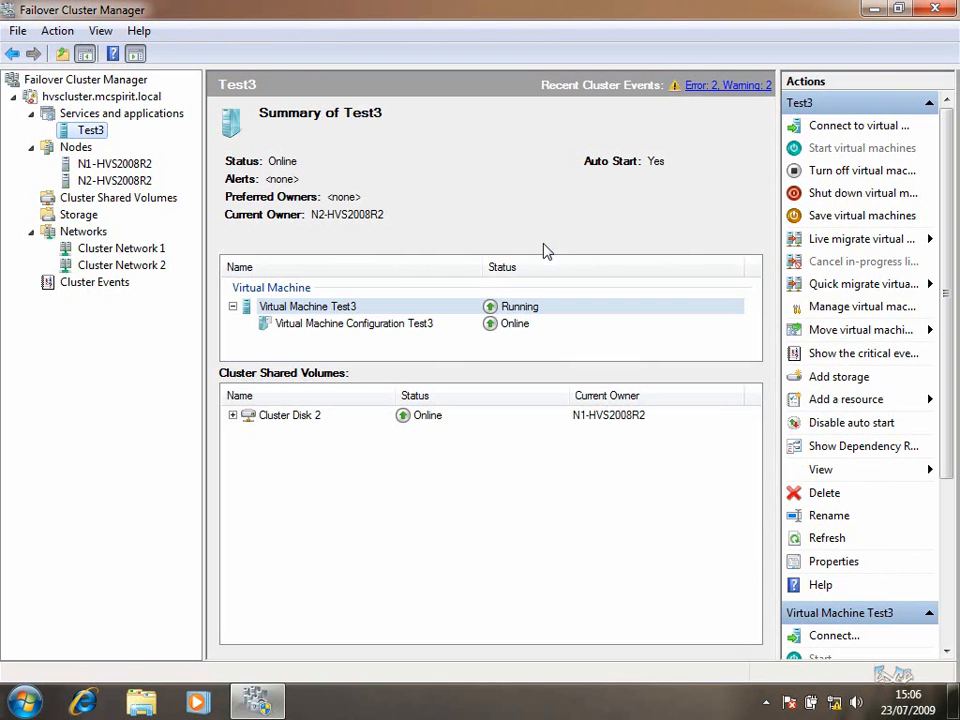
pyautogui.click(927, 9)
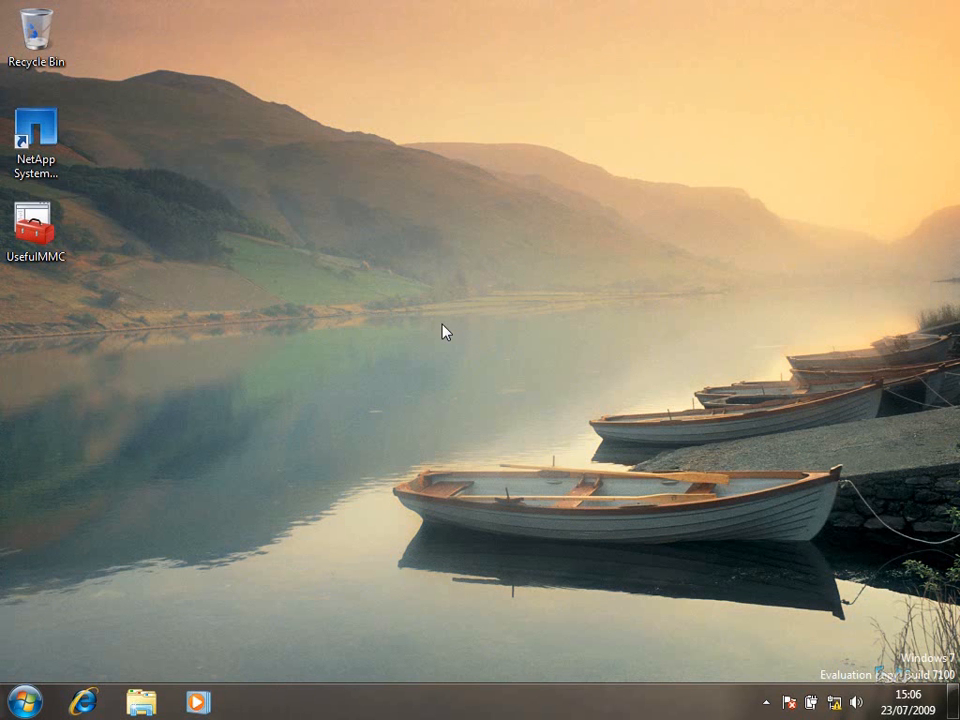